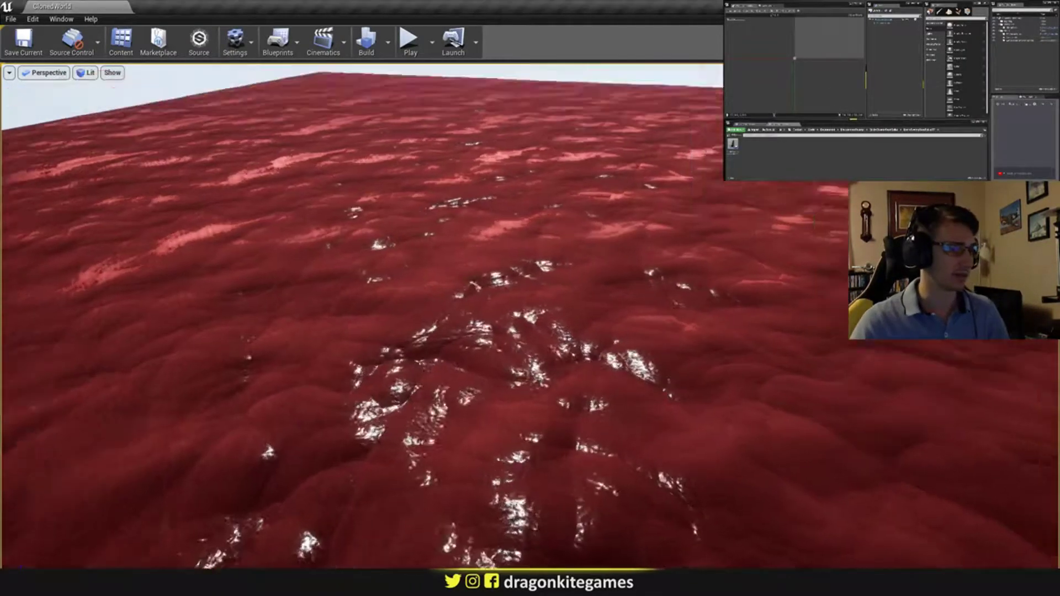
- Examine the red ocean surface up close and out toward the horizon
right_drag(529, 298, 538, 348)
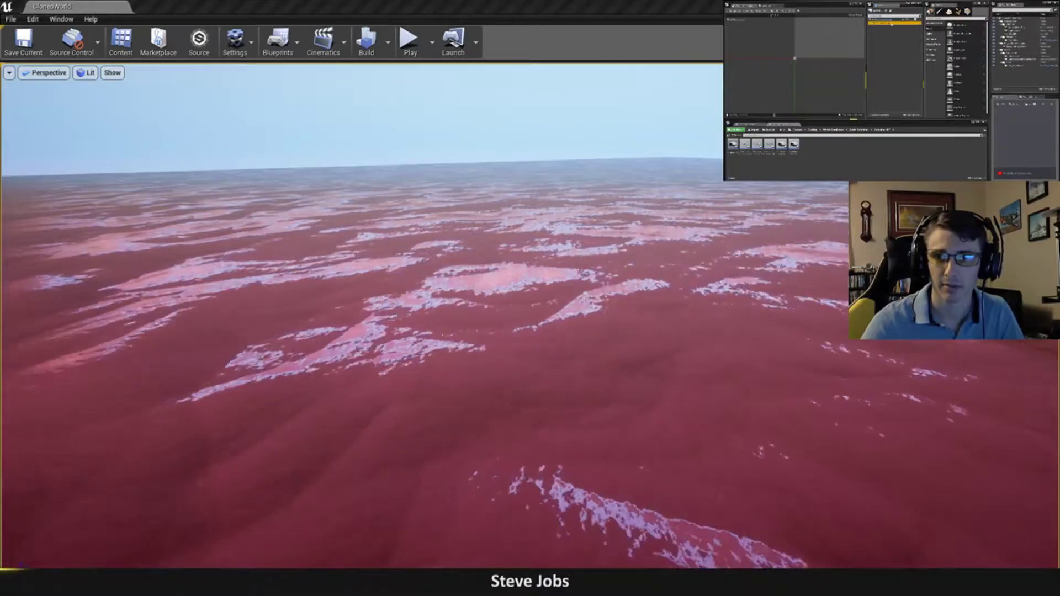
right_drag(530, 309, 524, 338)
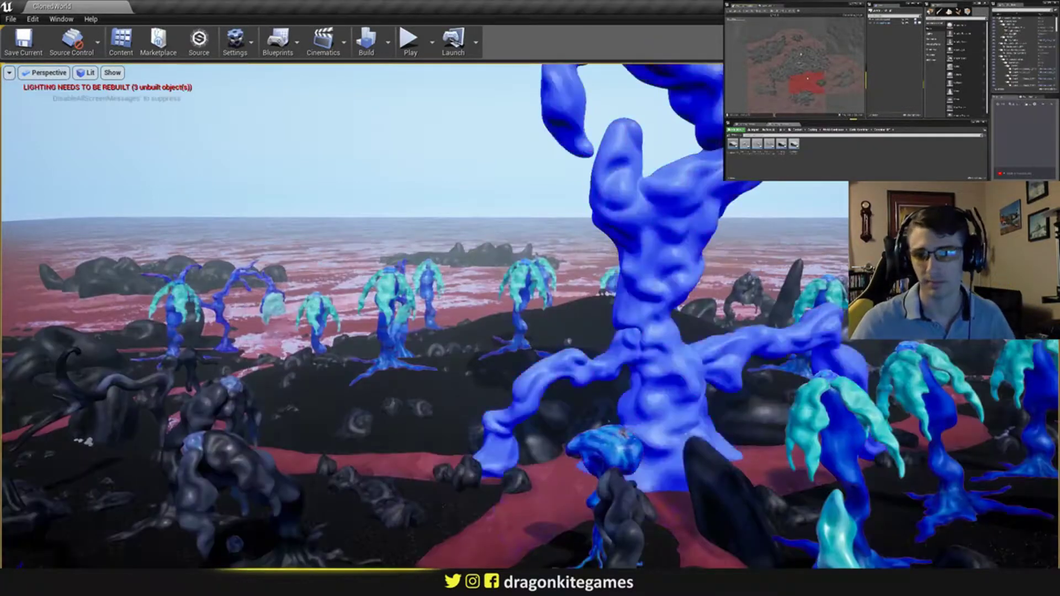
- Examine the islands around the giant central tree, including the foliage, rocks and surrounding red ocean
right_drag(805, 316, 845, 343)
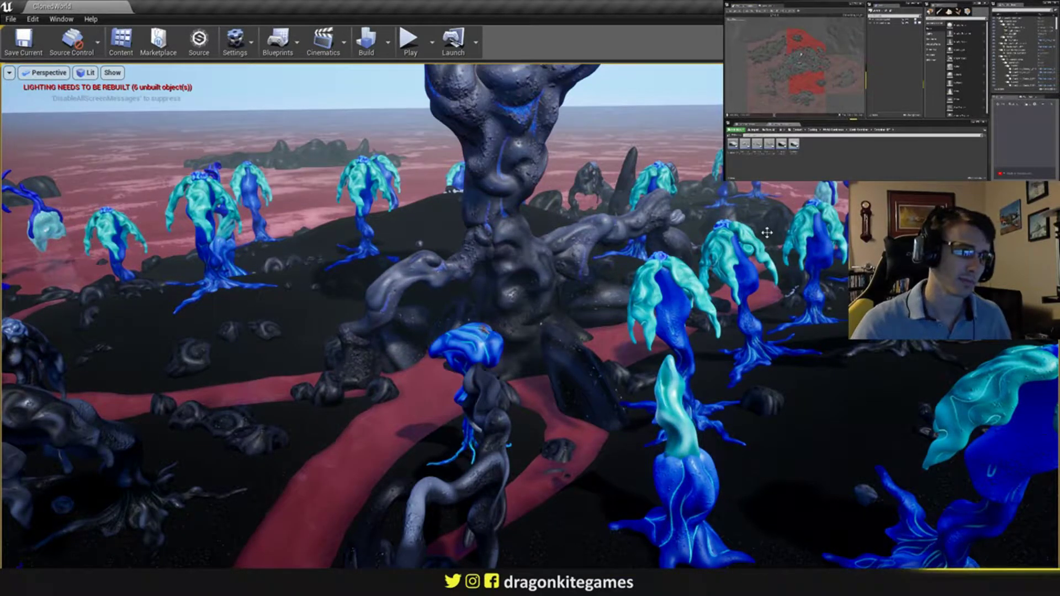
right_drag(767, 232, 806, 220)
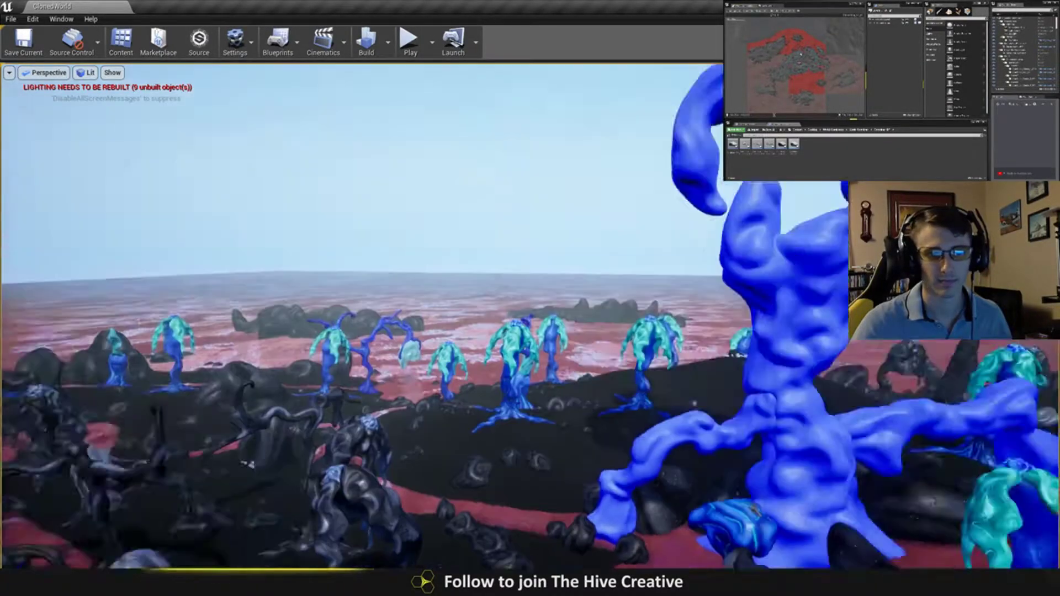
right_drag(529, 314, 846, 305)
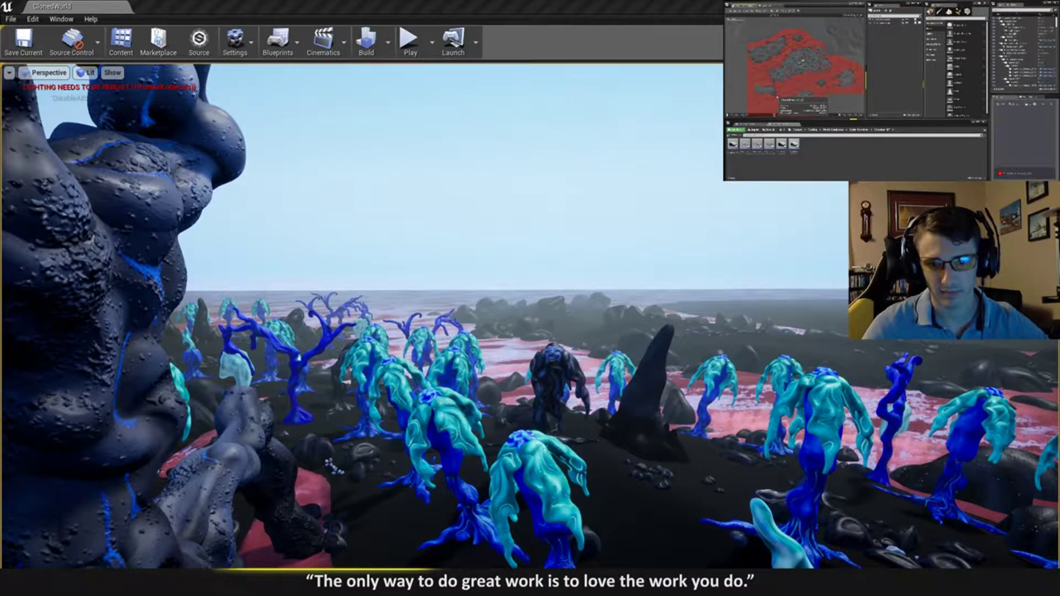
right_drag(705, 291, 309, 348)
right_drag(619, 277, 715, 275)
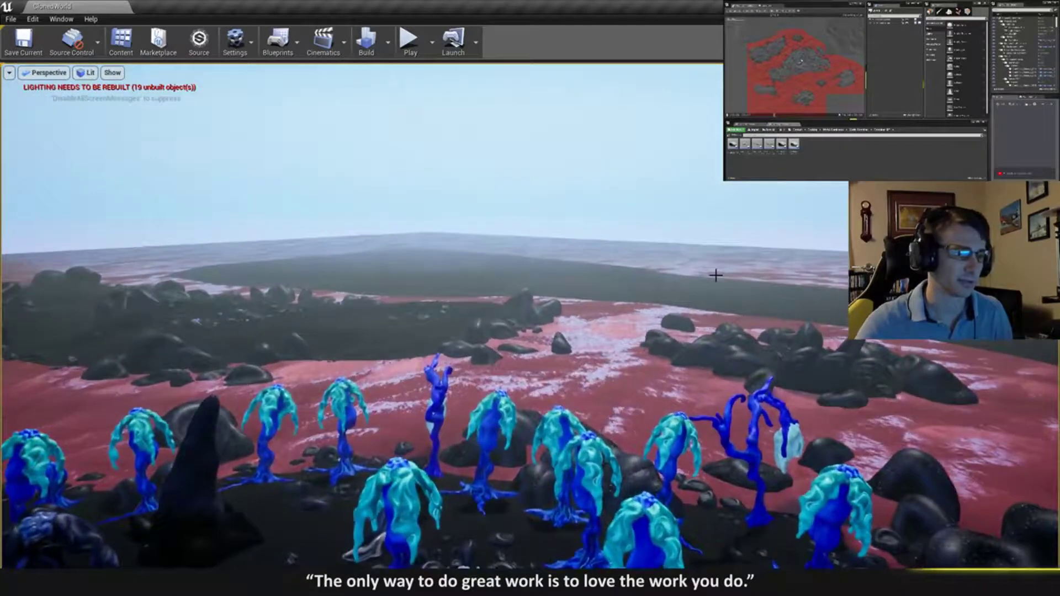
right_drag(666, 251, 709, 251)
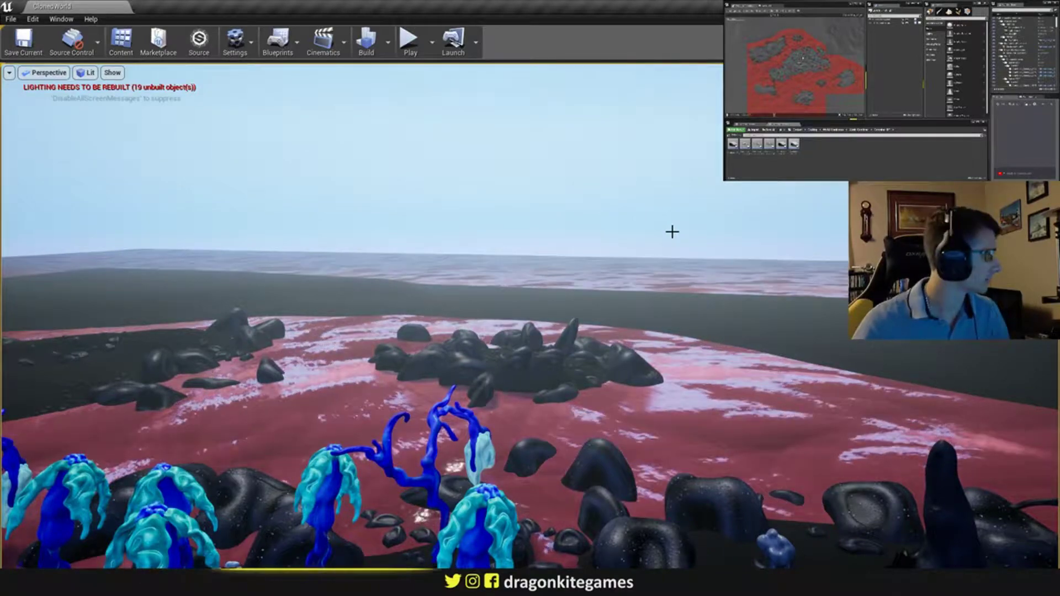
right_drag(674, 226, 619, 285)
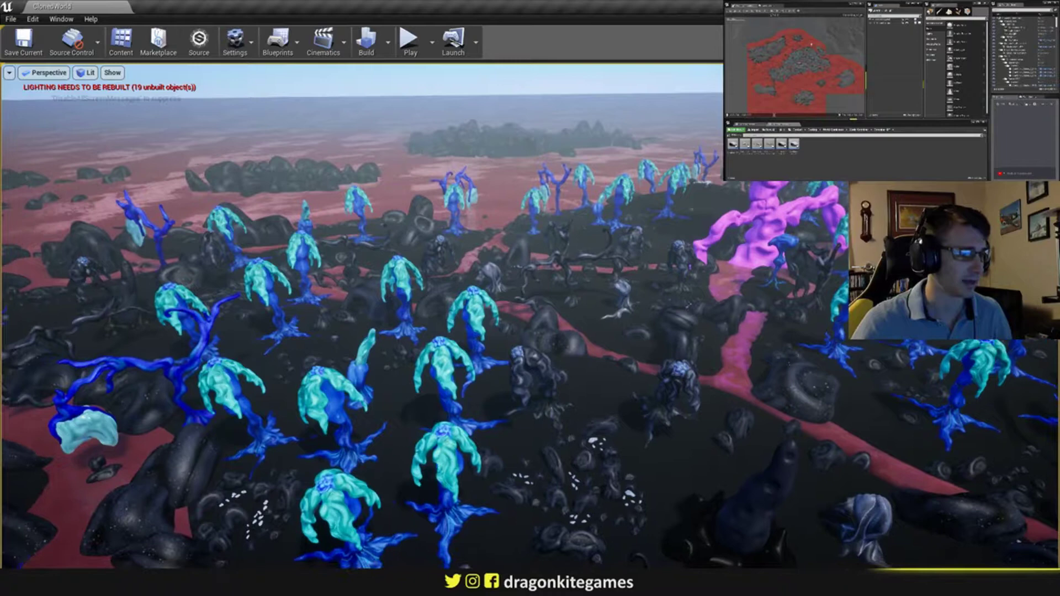
- Examine how the giant tree's level-of-detail colour changes while approaching and backing away over the forested island
click(551, 290)
right_drag(550, 290, 602, 284)
key(Escape)
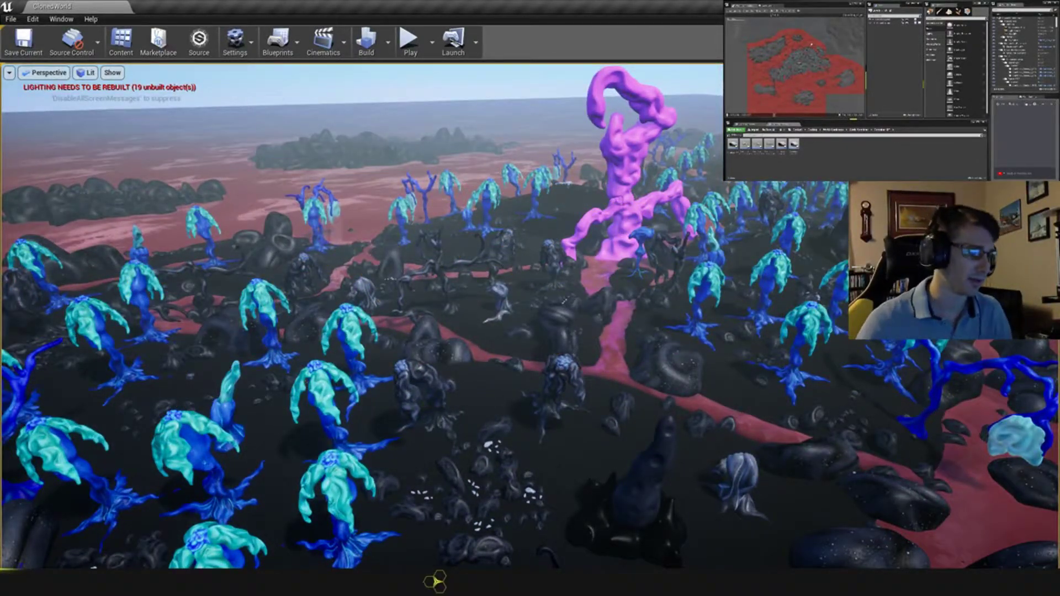
right_drag(602, 284, 458, 328)
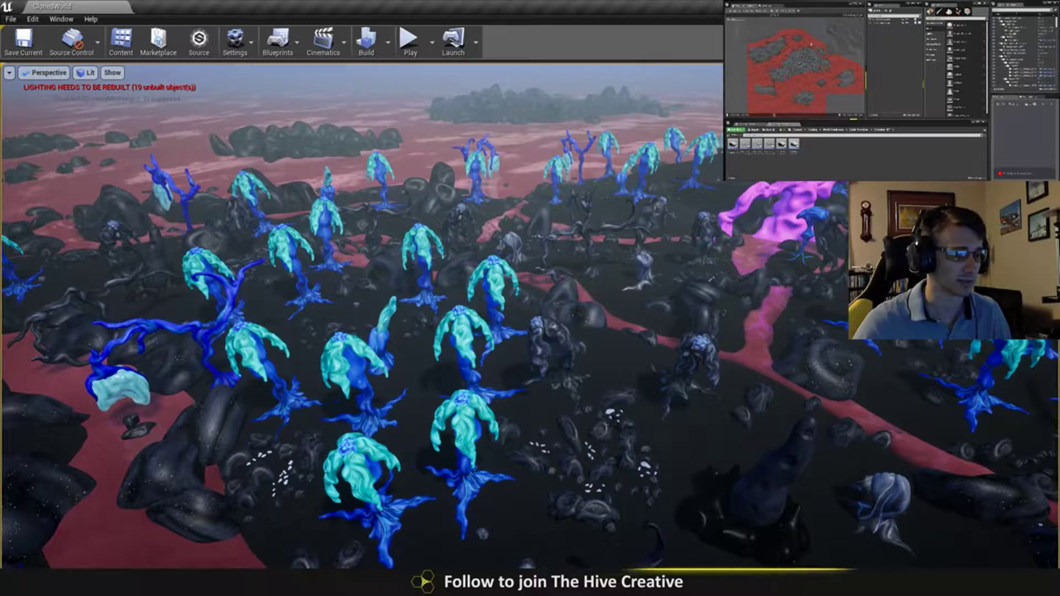
key(w)
right_drag(611, 419, 673, 492)
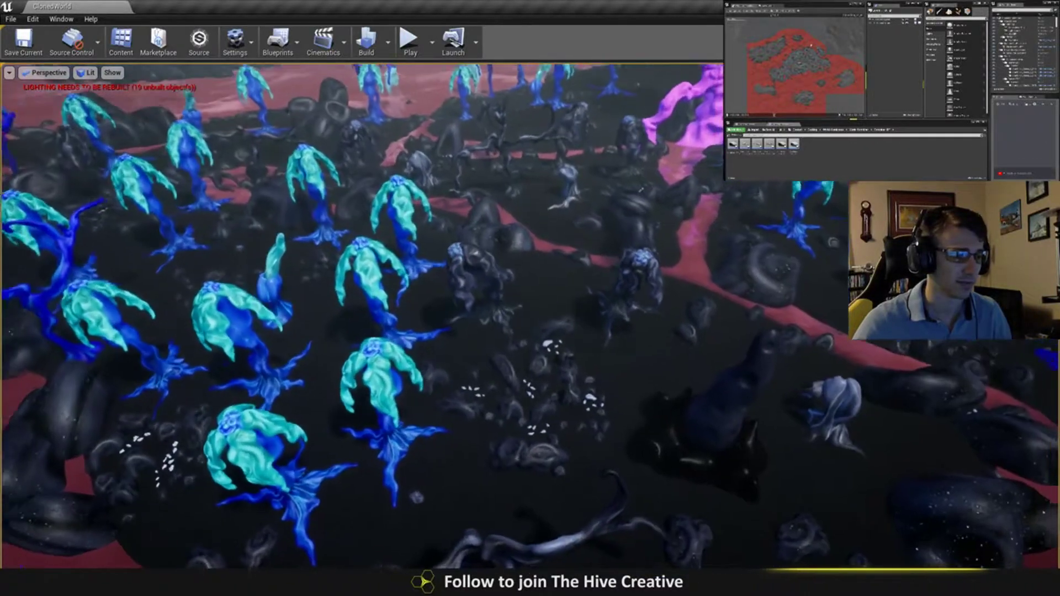
key(w)
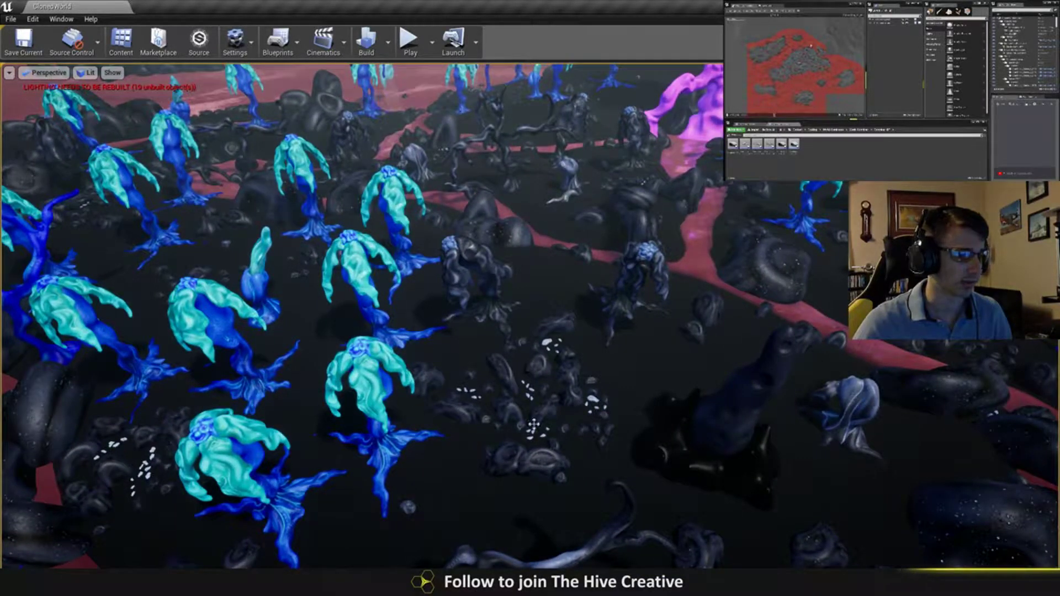
right_drag(533, 424, 516, 342)
key(s)
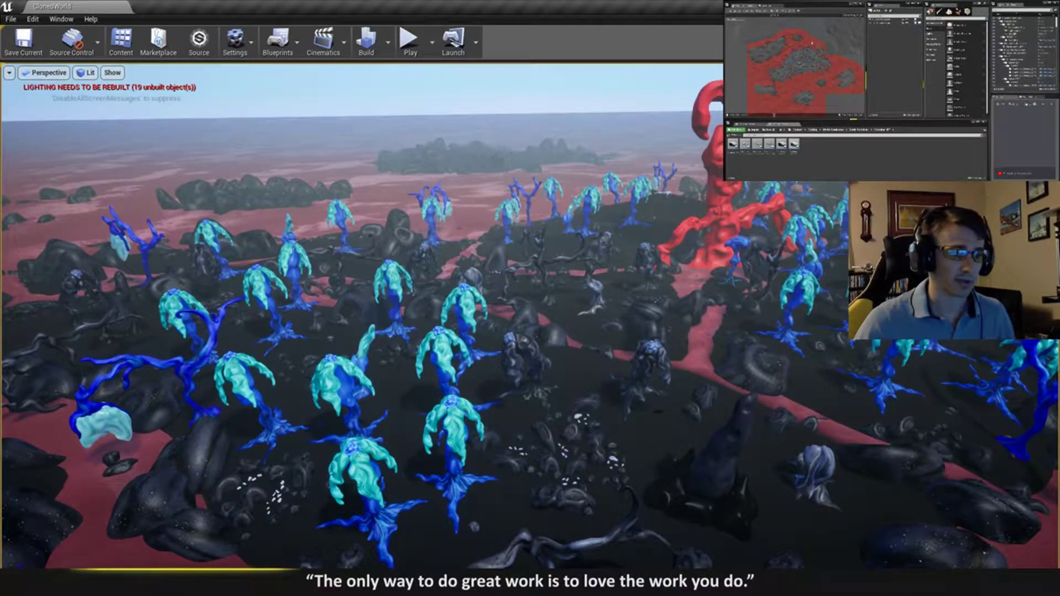
right_drag(516, 342, 604, 347)
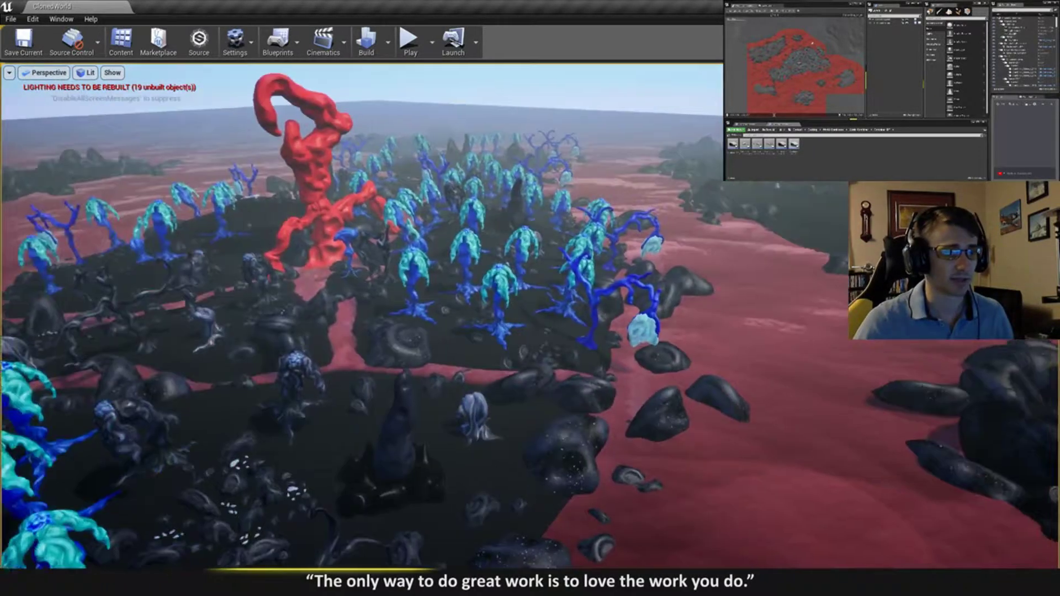
- Survey the island's plants, rock formations and shoreline around the distant giant tree from several angles
right_drag(738, 303, 779, 333)
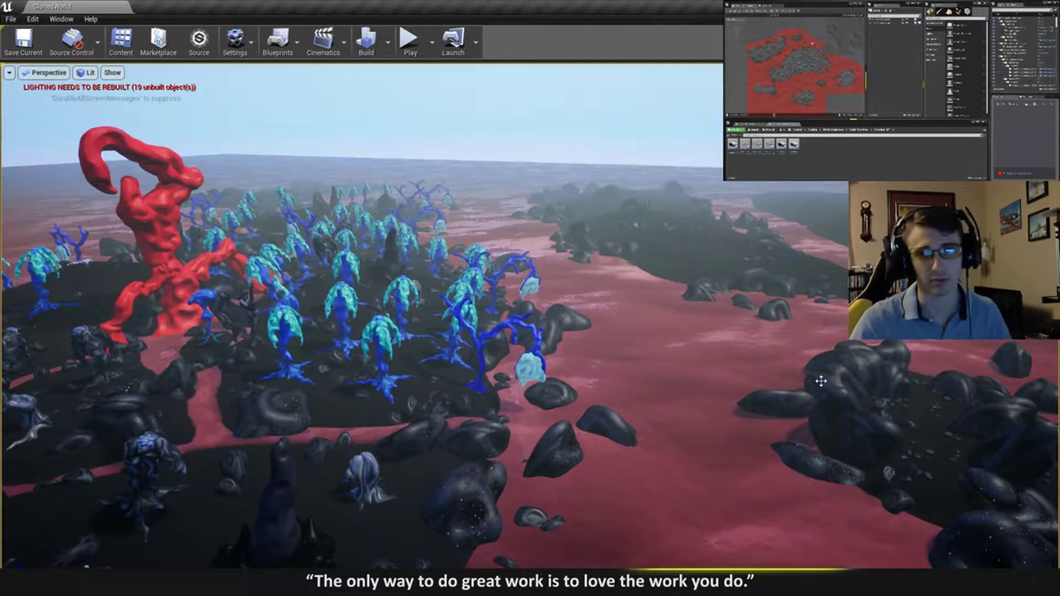
right_drag(821, 381, 784, 382)
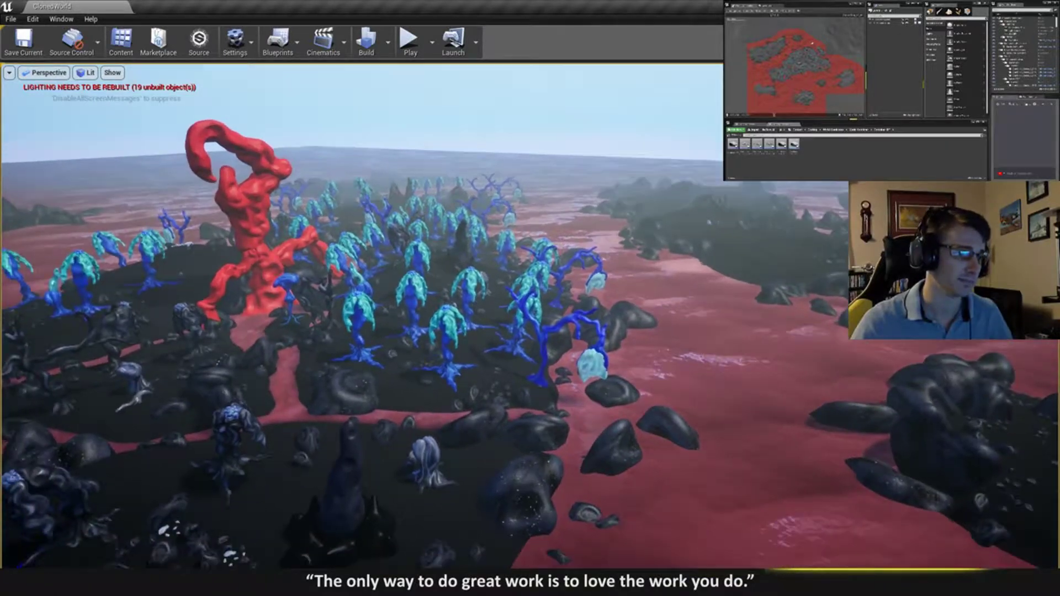
drag(711, 387, 635, 384)
right_drag(516, 335, 257, 336)
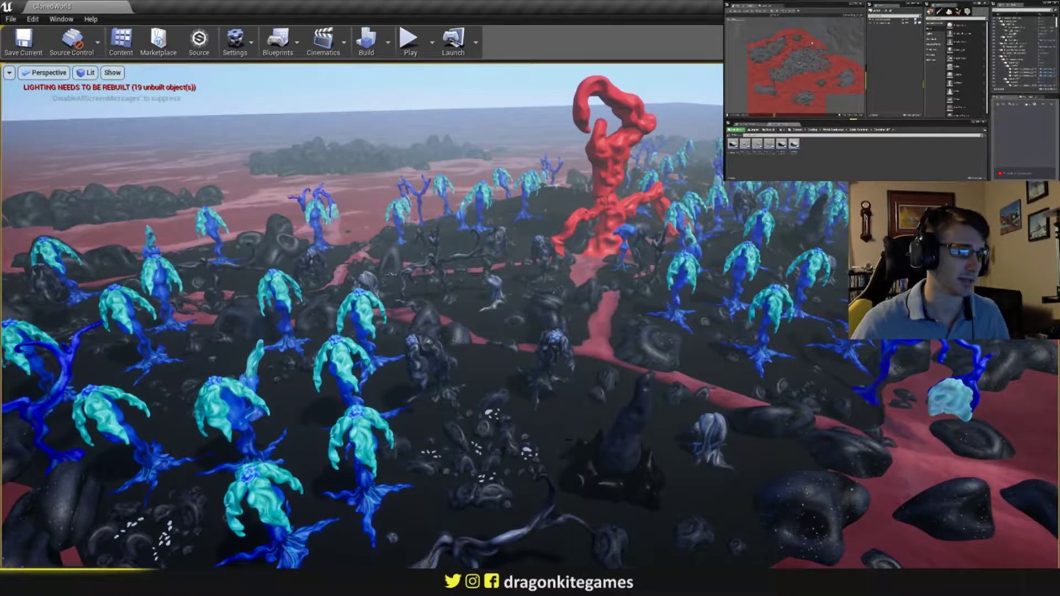
drag(542, 329, 452, 320)
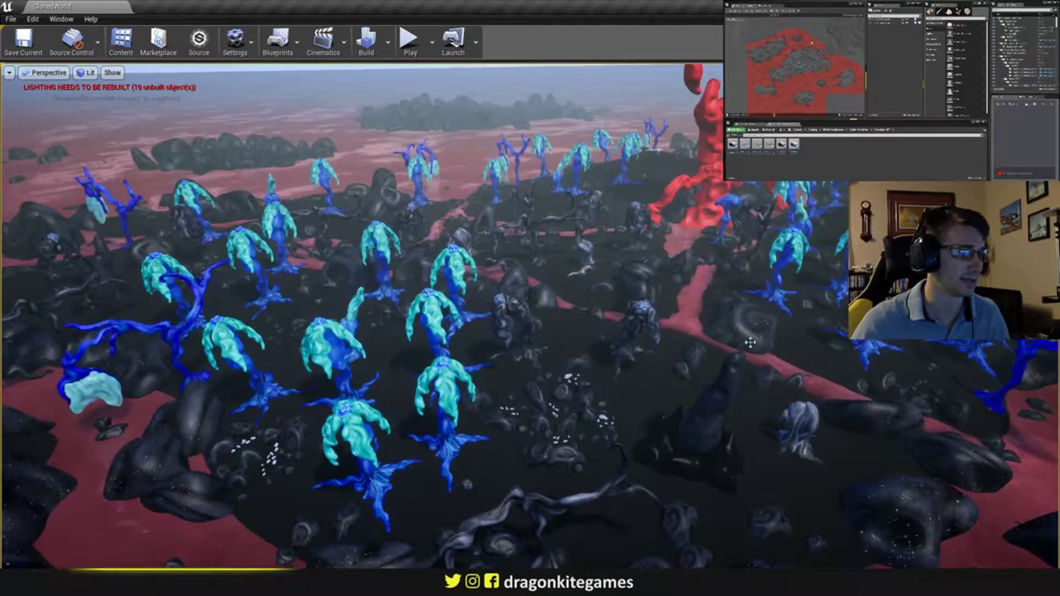
drag(751, 342, 778, 356)
drag(765, 245, 712, 248)
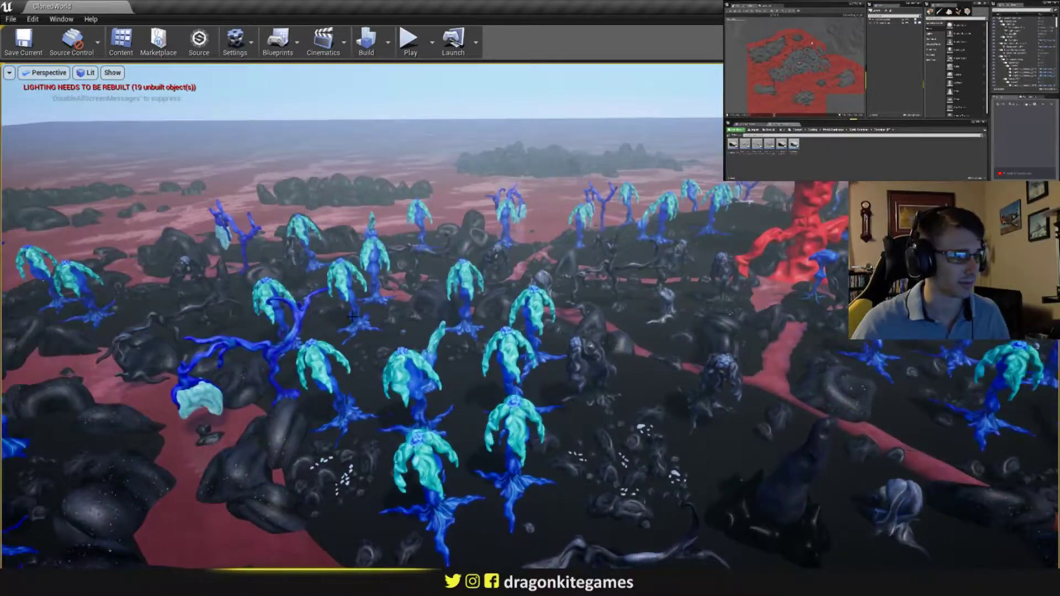
right_drag(352, 317, 286, 299)
right_drag(413, 267, 469, 257)
right_drag(670, 306, 518, 298)
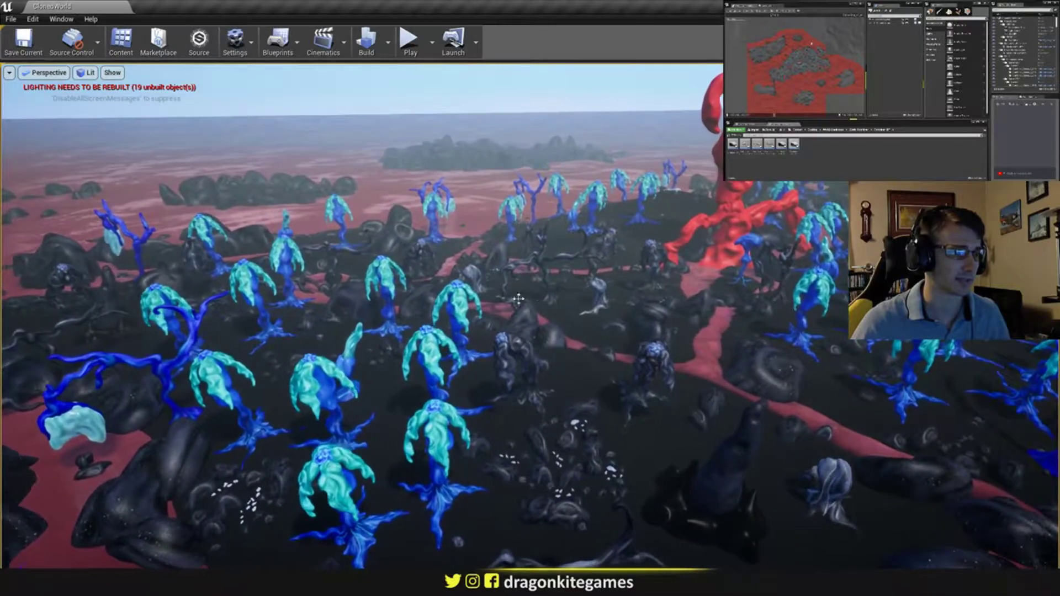
right_drag(431, 275, 593, 223)
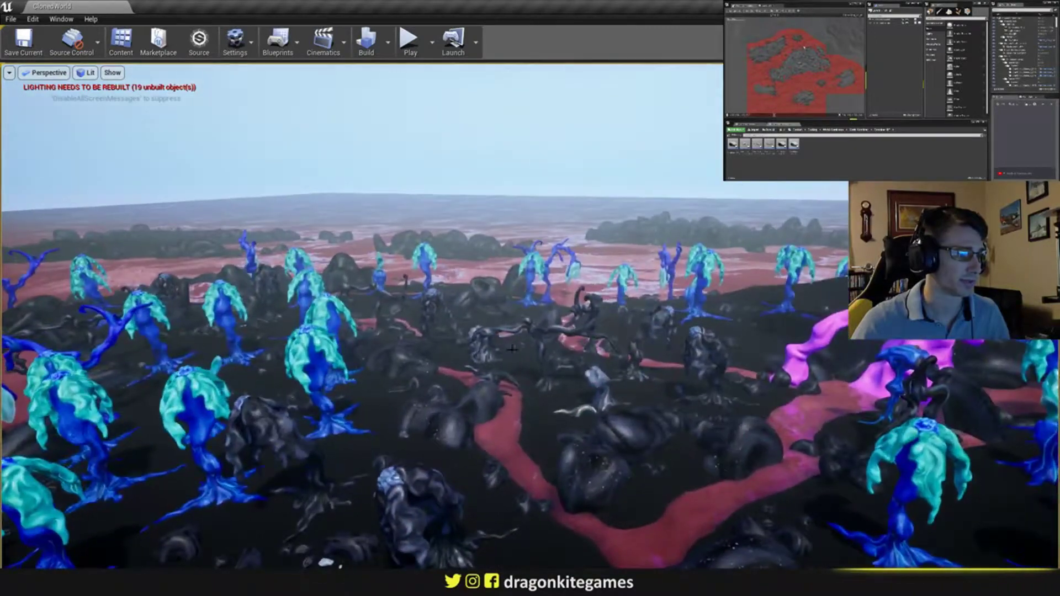
- Examine the giant tree from medium and close range to compare its coloured level-of-detail mesh with the fully textured one
right_drag(513, 349, 817, 309)
right_drag(390, 314, 458, 276)
right_drag(367, 250, 169, 248)
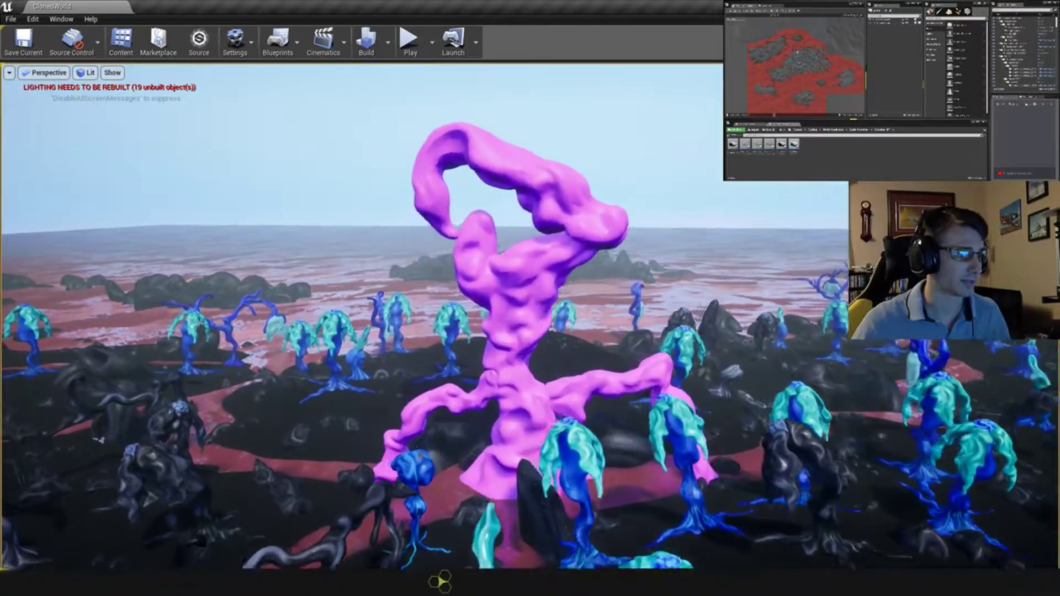
key(w)
key(s)
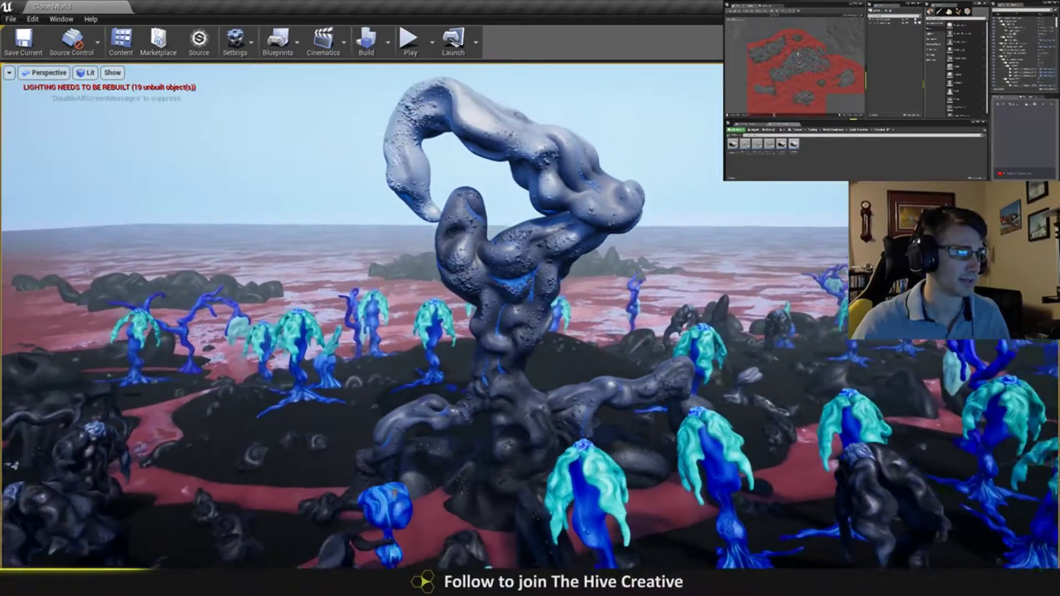
key(s)
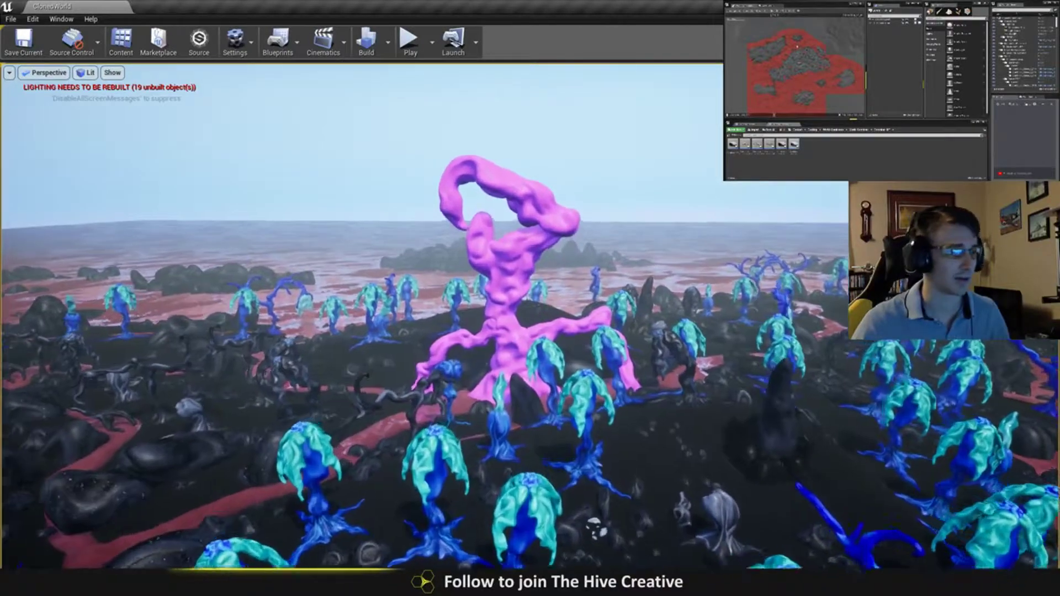
right_drag(530, 315, 529, 259)
key(w)
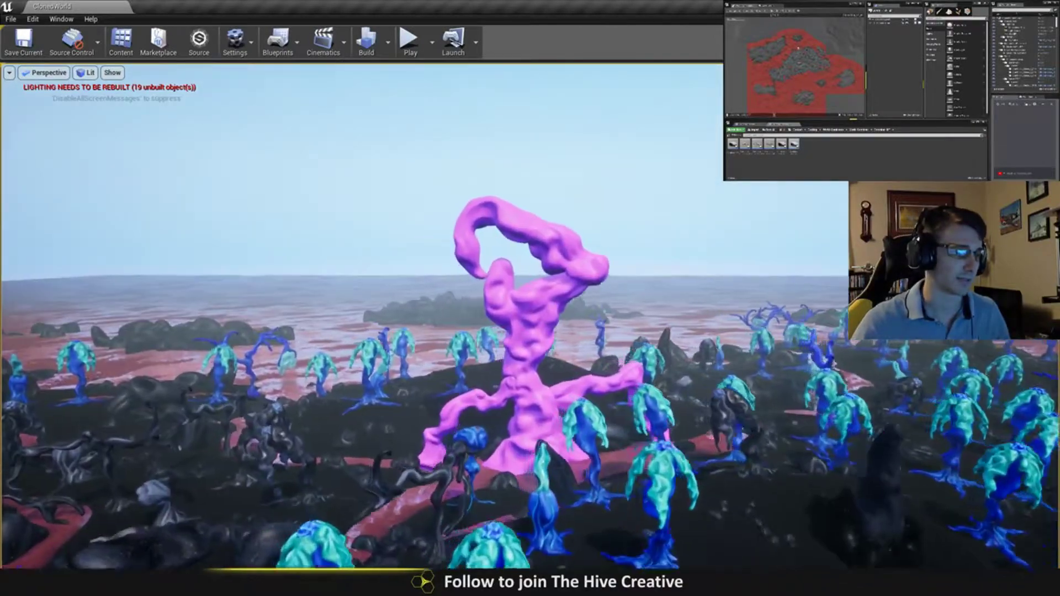
key(w)
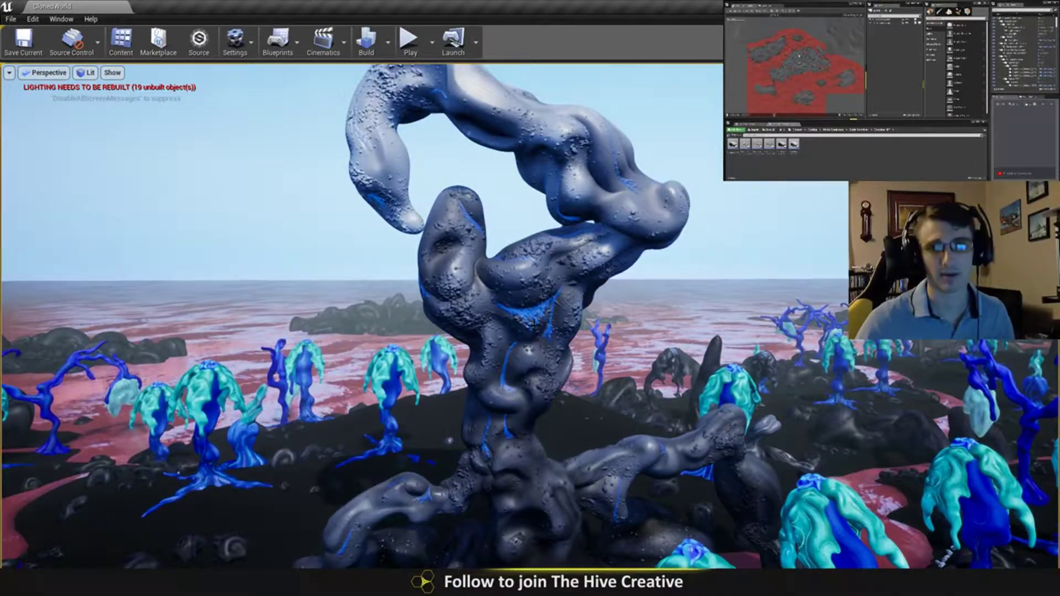
- Show the asset folder with the blue, pink and red materials and compare them with the giant tree from farther away
click(750, 124)
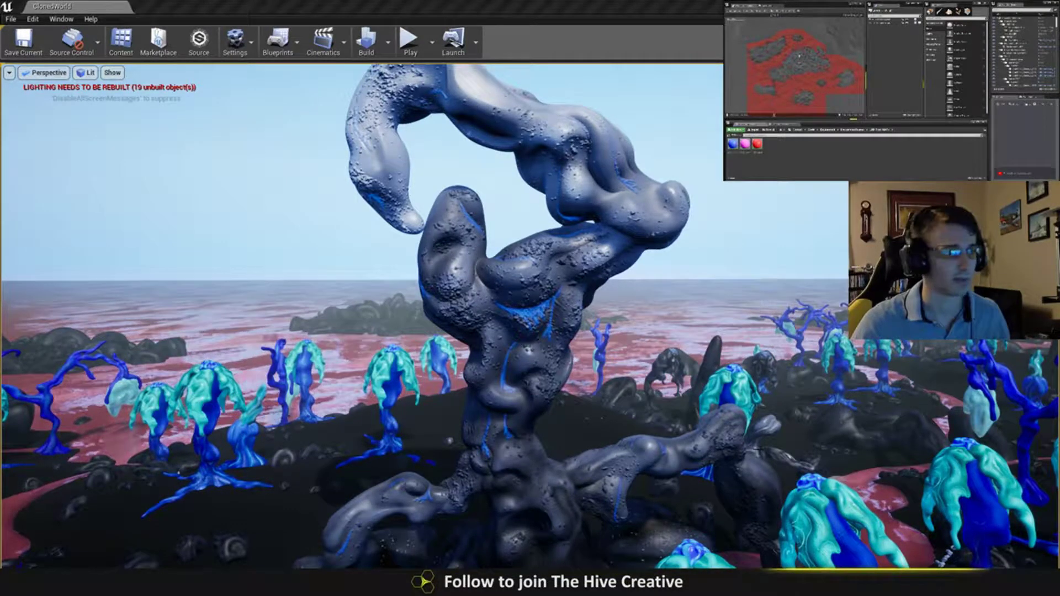
key(s)
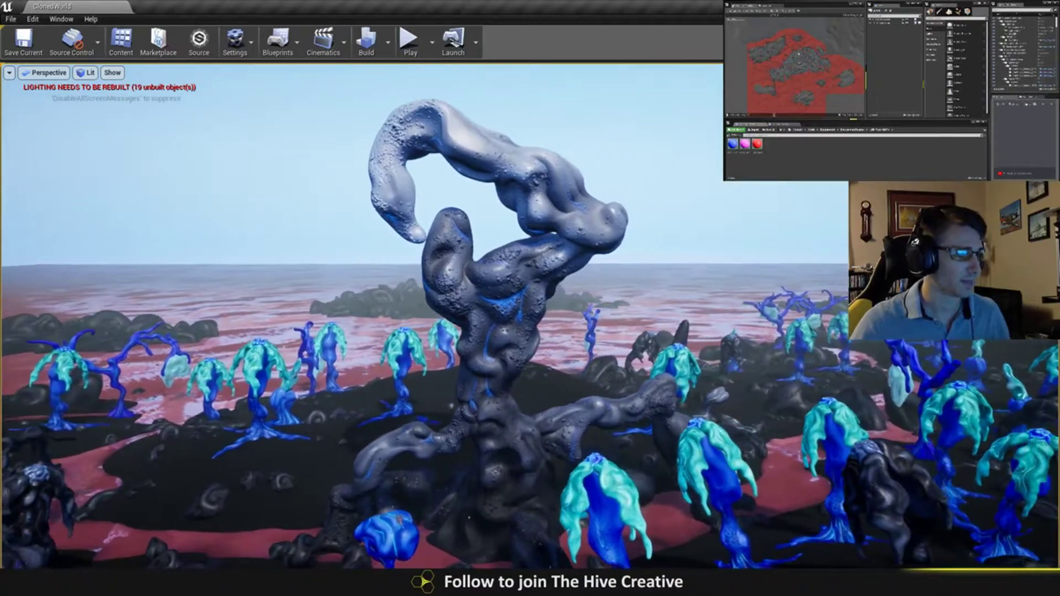
key(s)
key(d)
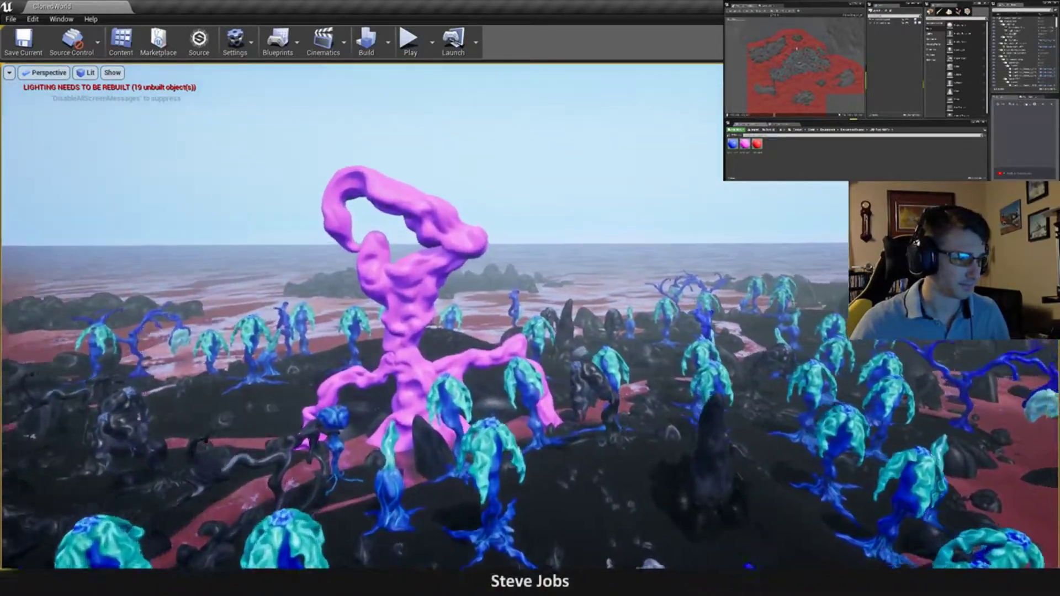
- Survey the main island from its far shore, with the giant tree in the background
key(w)
right_drag(530, 315, 395, 361)
key(w)
key(d)
key(d)
key(d)
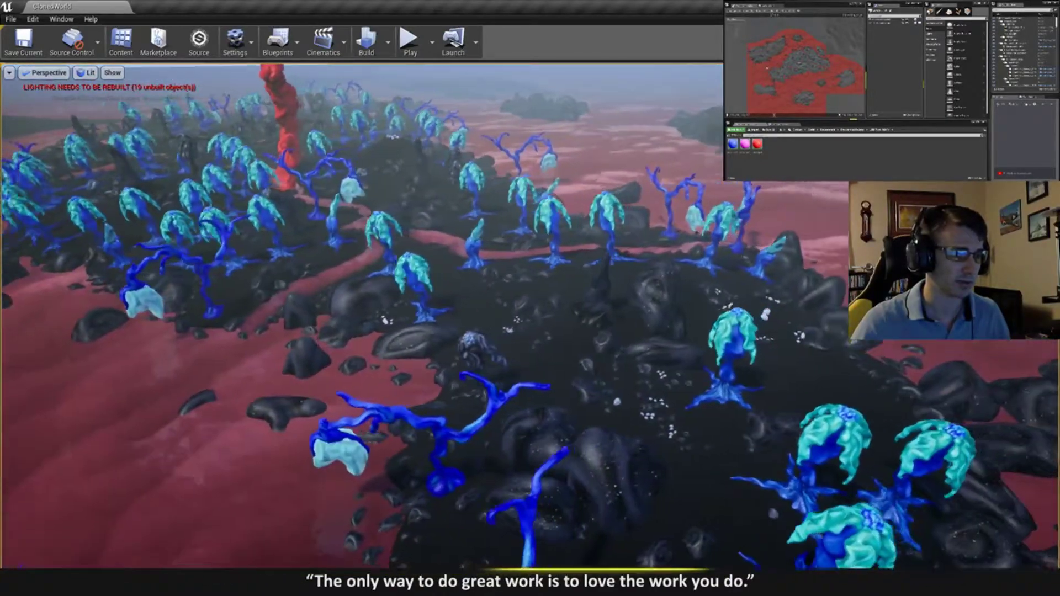
right_drag(584, 334, 550, 331)
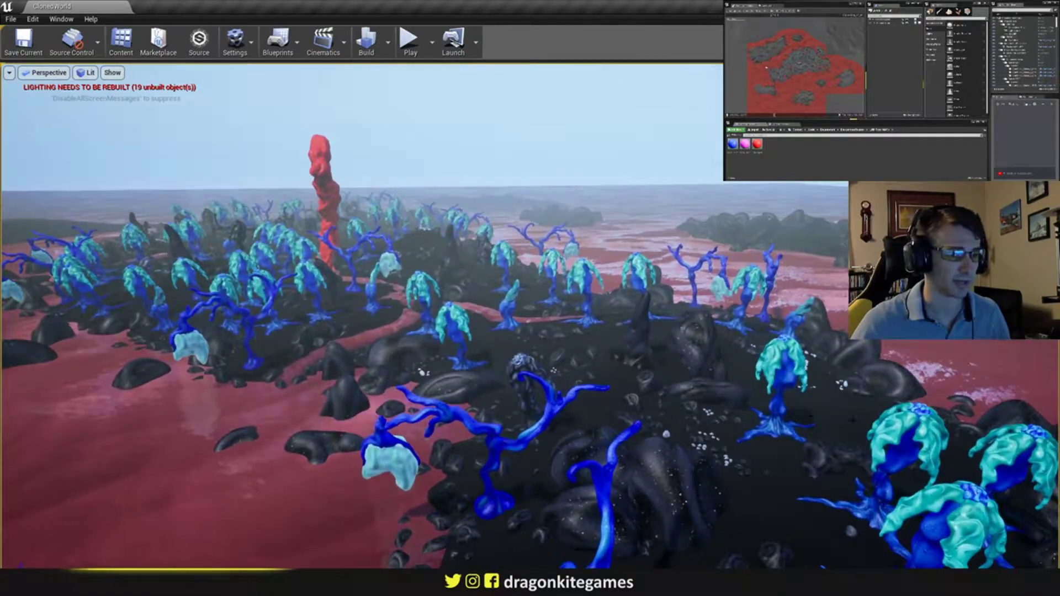
right_drag(818, 416, 842, 473)
key(s)
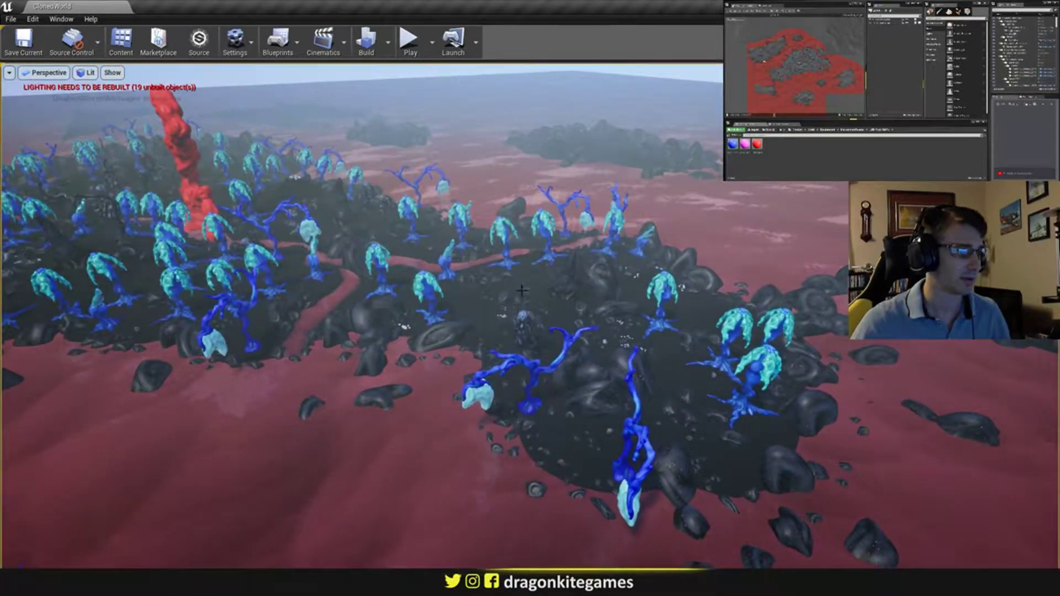
right_drag(594, 269, 633, 263)
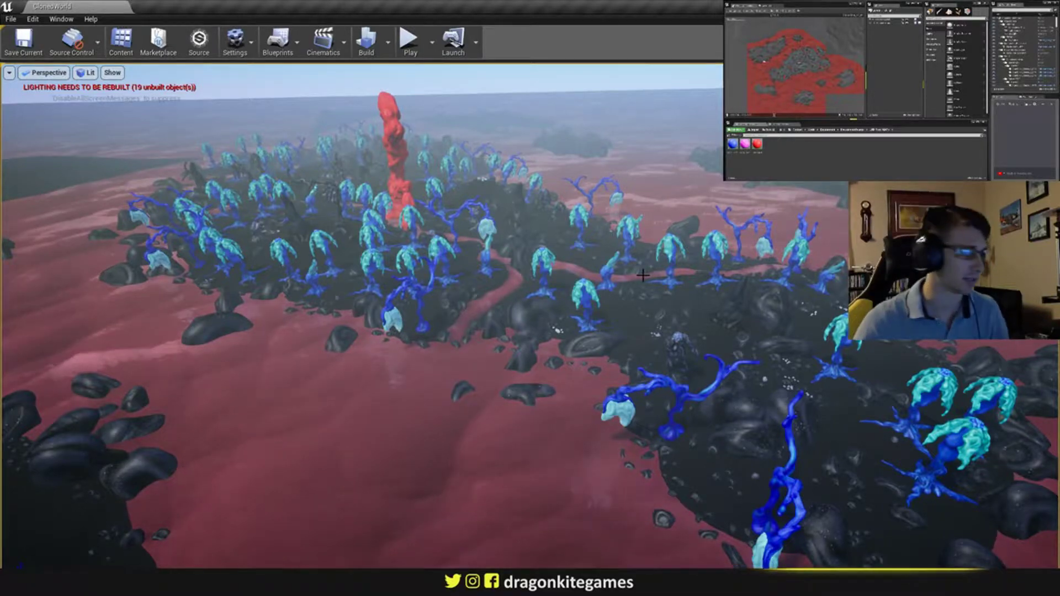
- Examine the bare outlying island, its shoreline rocks and the view back to the forested island
right_drag(530, 315, 519, 372)
right_drag(398, 342, 424, 259)
right_drag(312, 300, 290, 321)
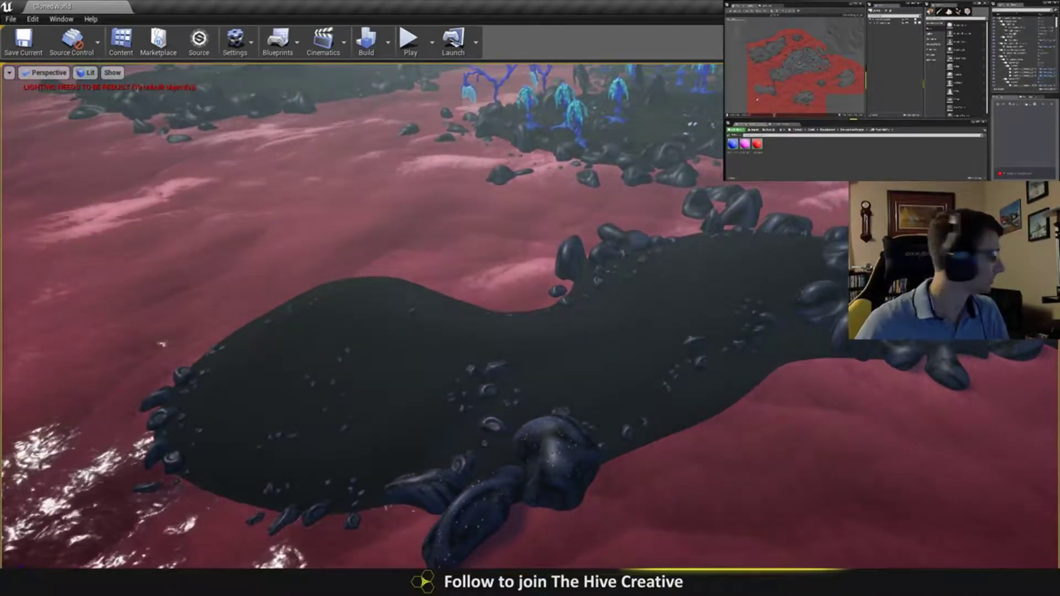
right_drag(599, 283, 660, 254)
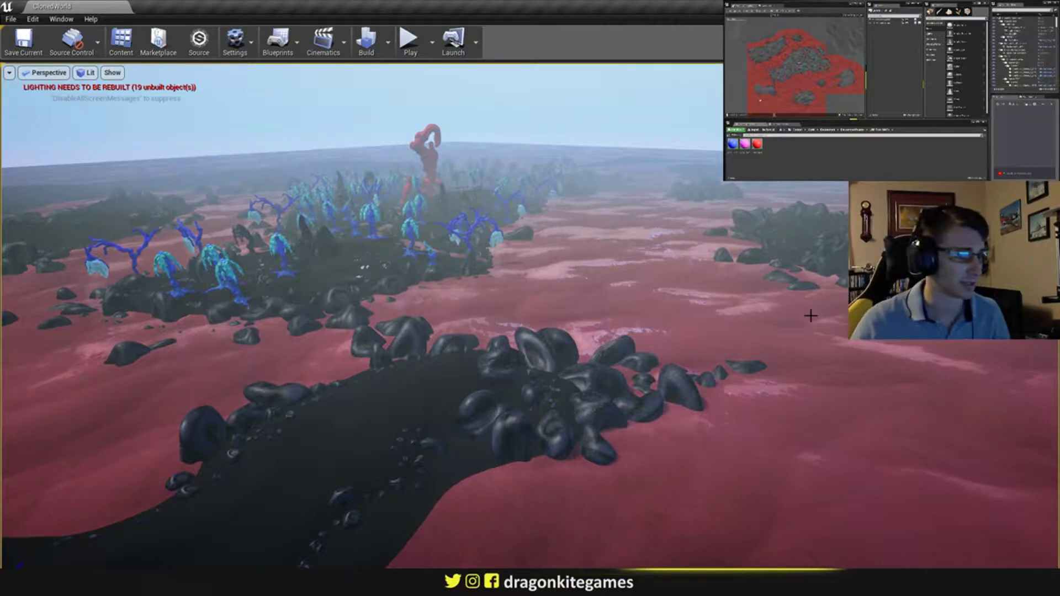
- Examine the small bare island's rock ring and white crystal cluster, and the view across the water to the forested island
mouse_move(811, 316)
right_down()
mouse_move(882, 295)
mouse_move(900, 313)
mouse_move(906, 304)
mouse_move(907, 327)
mouse_move(862, 335)
mouse_move(821, 315)
right_up()
key(w)
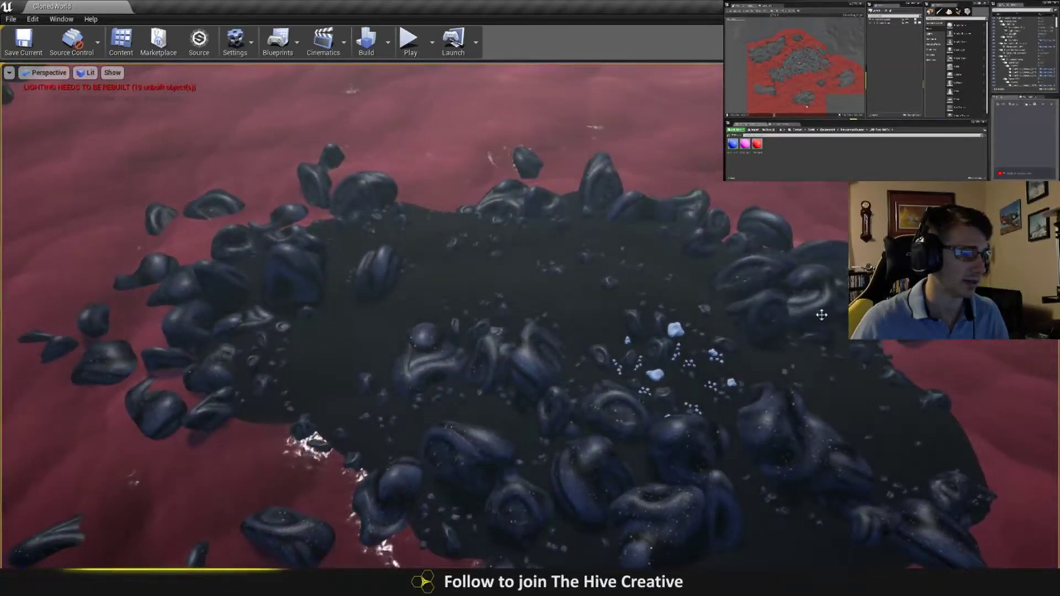
right_drag(650, 321, 650, 294)
right_drag(490, 486, 497, 470)
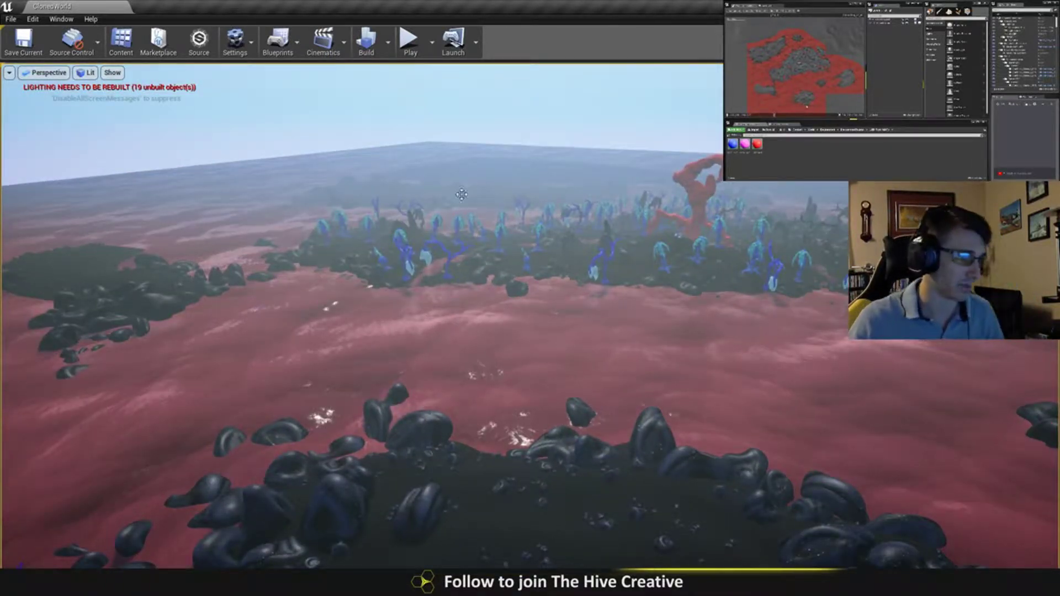
right_drag(558, 307, 559, 324)
right_drag(571, 396, 571, 407)
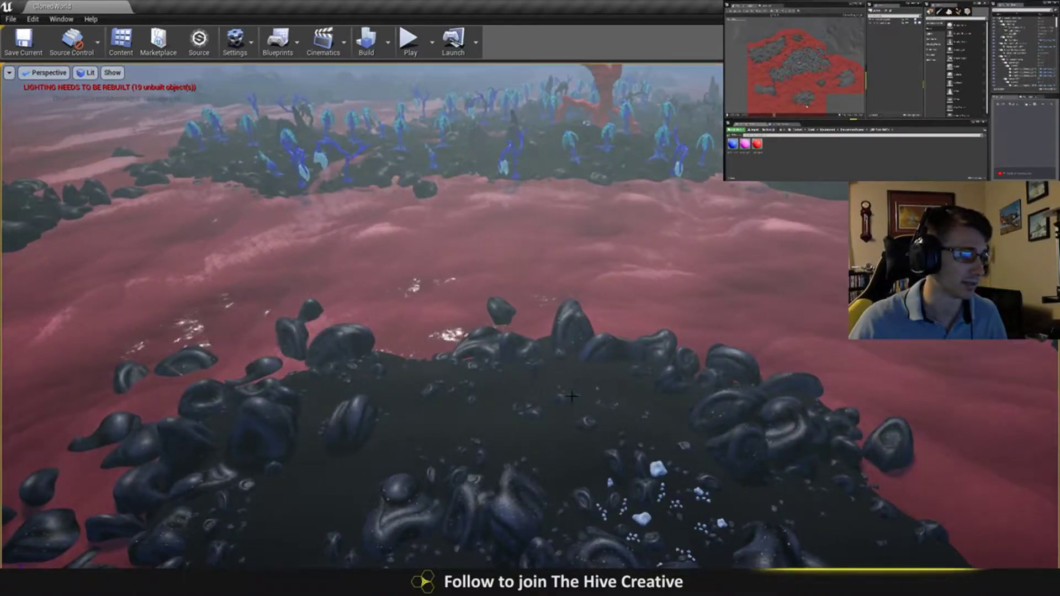
right_drag(625, 445, 677, 449)
right_drag(469, 400, 291, 358)
- Survey the rocky islet and the rounded bare island, checking their shoreline rocks and distance to the forested island
key(w)
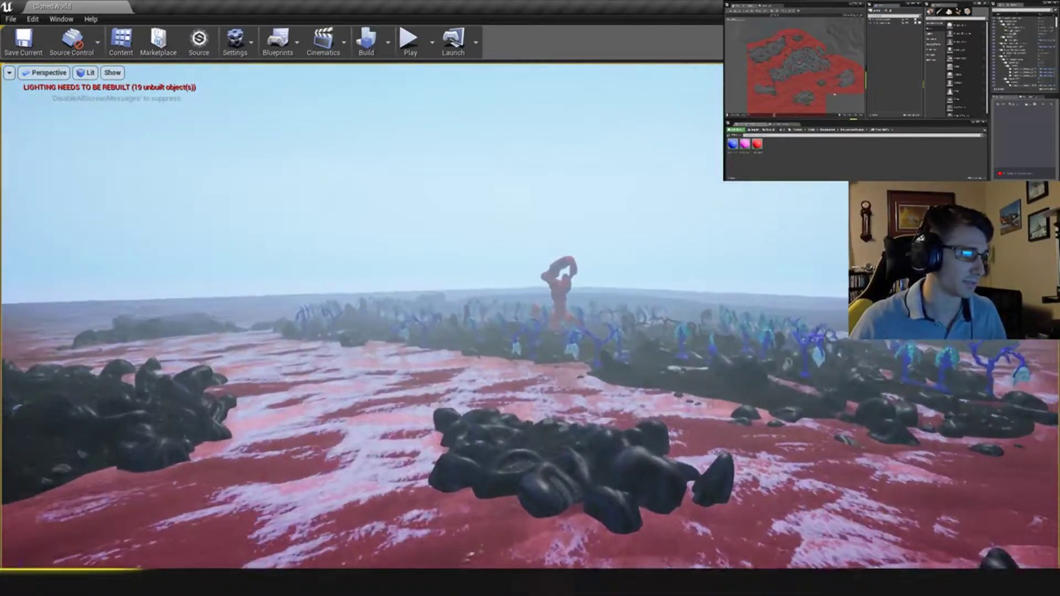
right_drag(463, 378, 480, 414)
key(w)
key(w)
key(d)
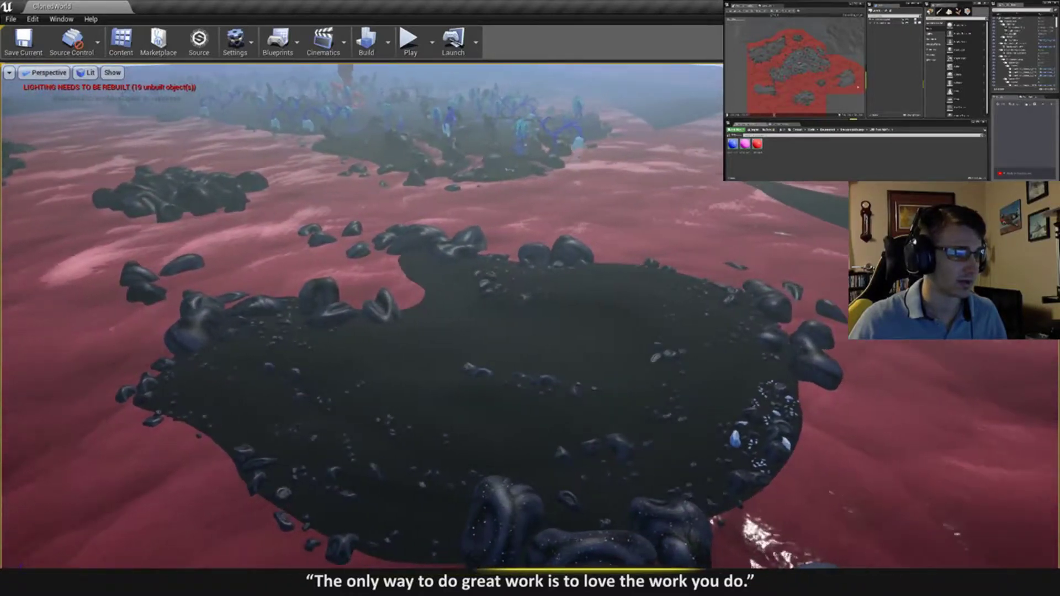
right_drag(552, 389, 351, 325)
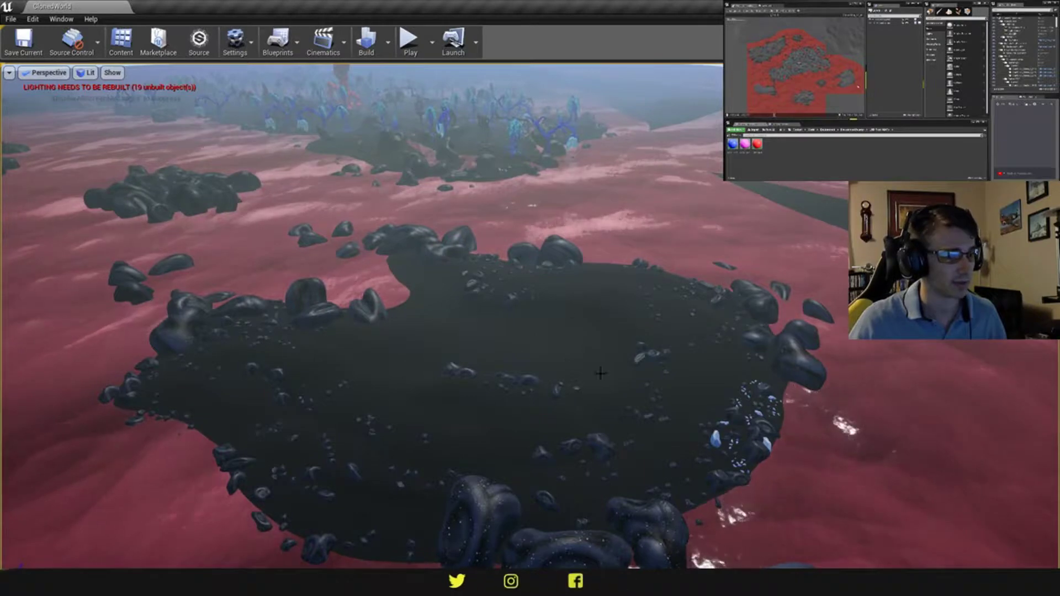
right_drag(719, 406, 677, 332)
key(w)
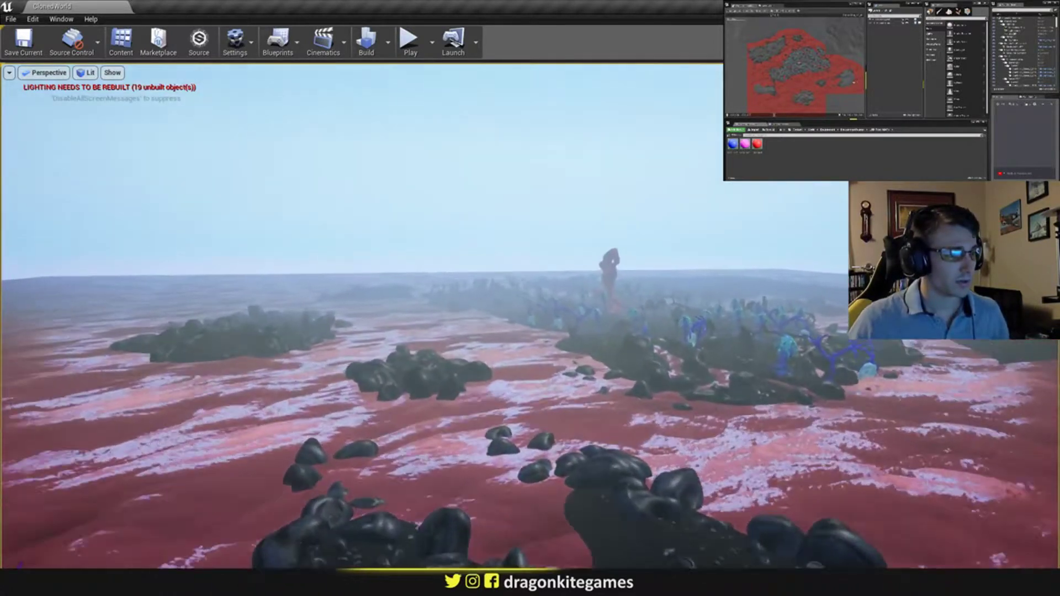
- Look over the forested island and inspect the long bare island beside it, including its crystal-ringed rock and shoreline boulders
right_drag(530, 314, 613, 232)
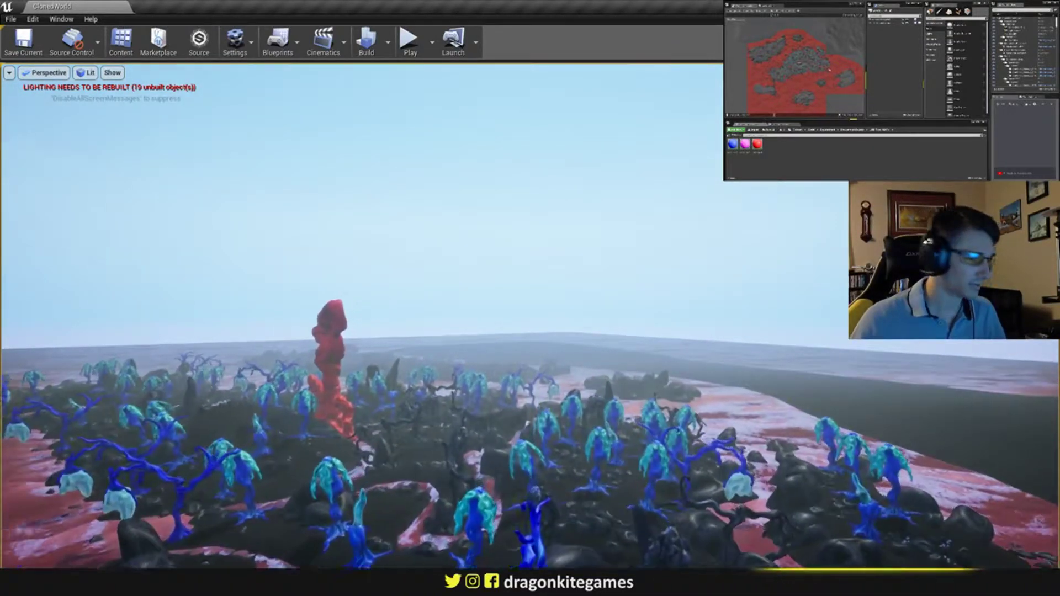
right_drag(530, 314, 621, 382)
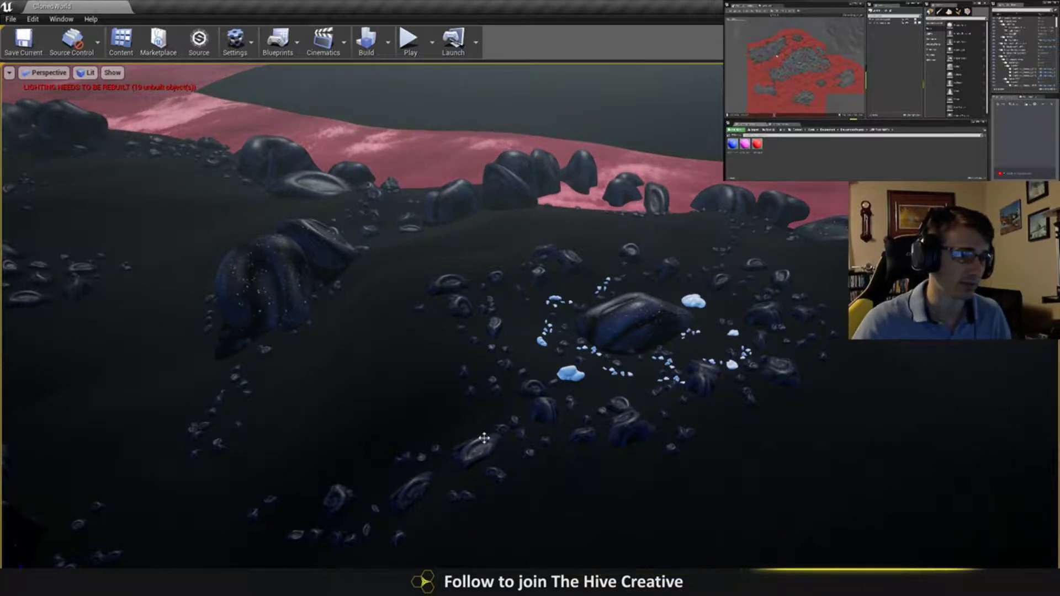
right_drag(484, 438, 458, 463)
key(s)
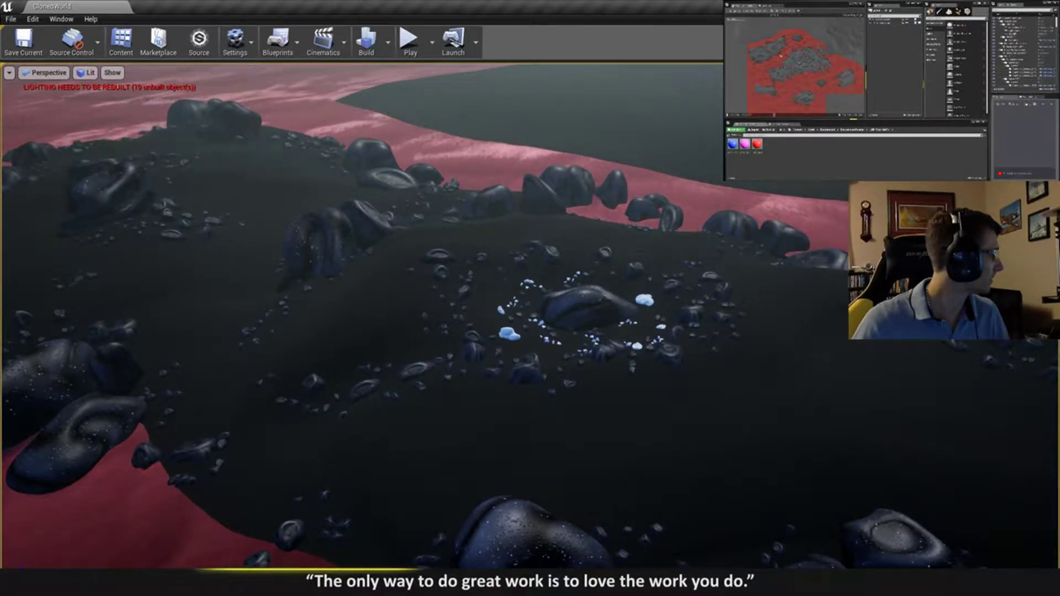
right_drag(698, 244, 698, 245)
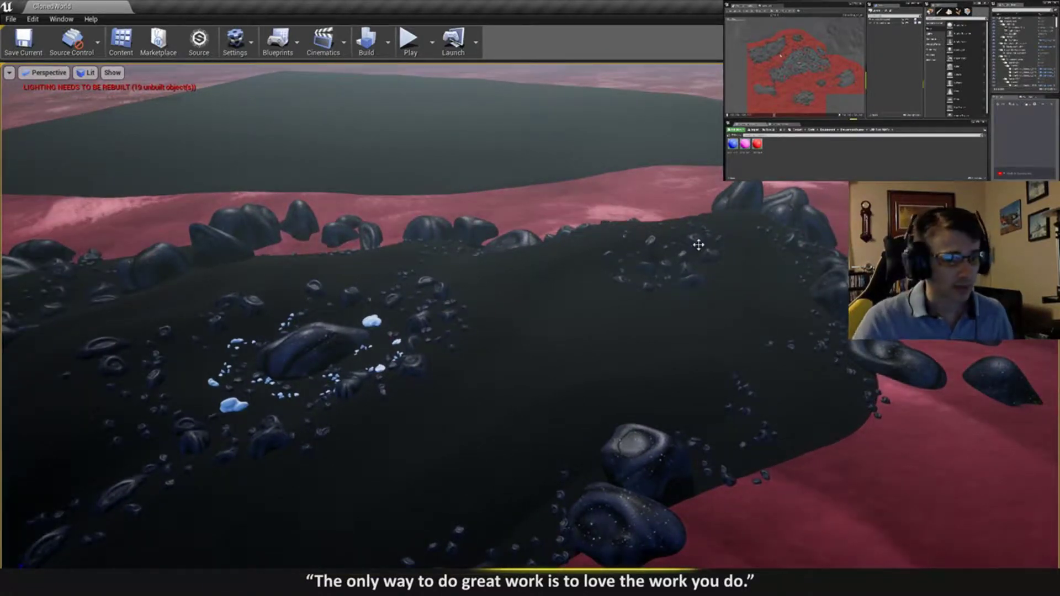
mouse_move(748, 192)
right_down()
mouse_move(679, 190)
mouse_move(758, 194)
right_up()
key(w)
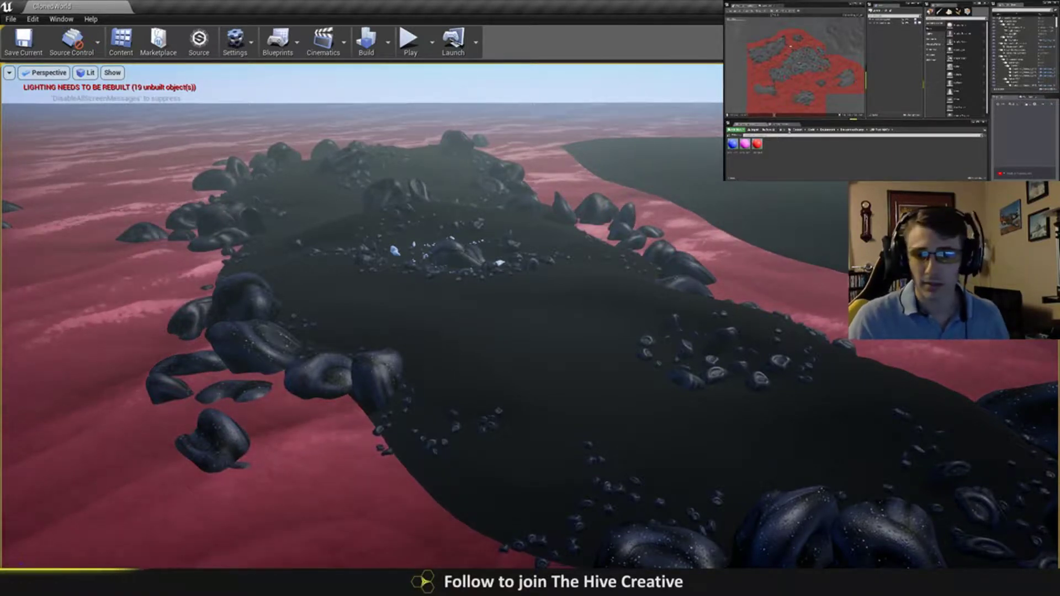
- Expand the level list, select the landscape tile at the long bare island, and clear the selection
click(768, 54)
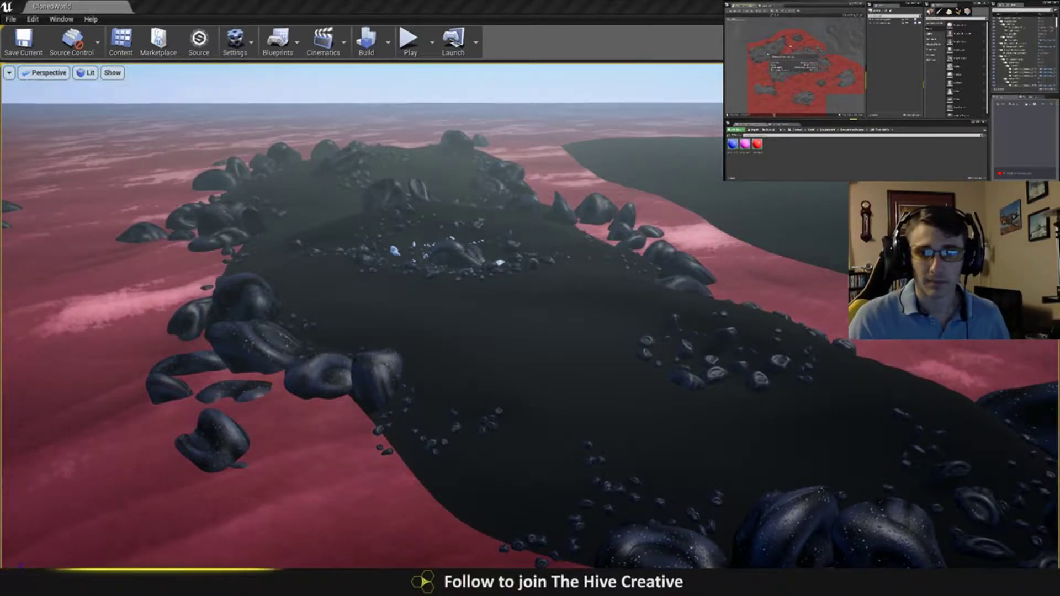
right_drag(766, 257, 734, 276)
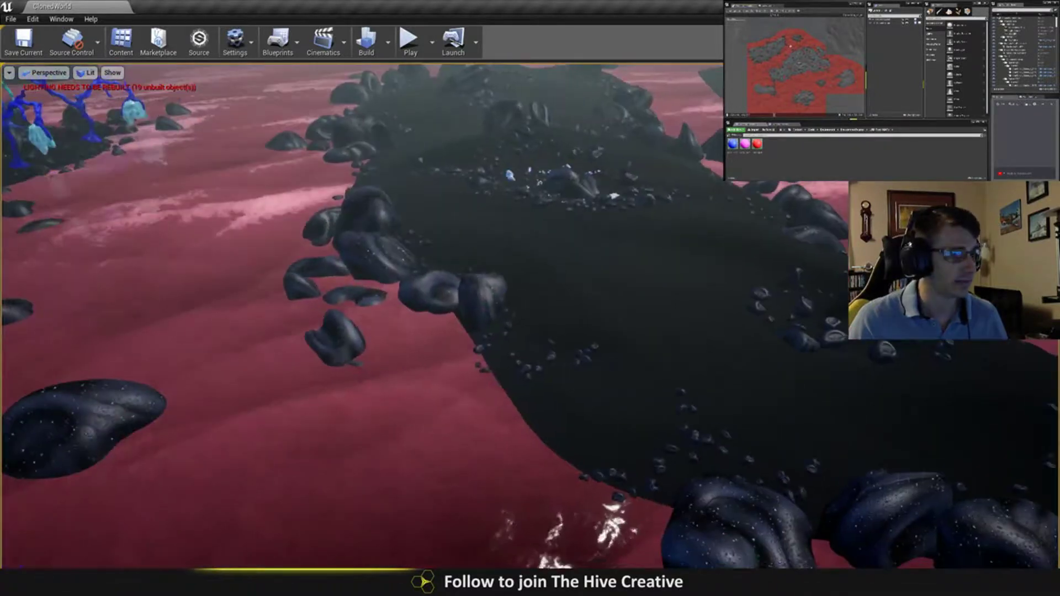
click(779, 53)
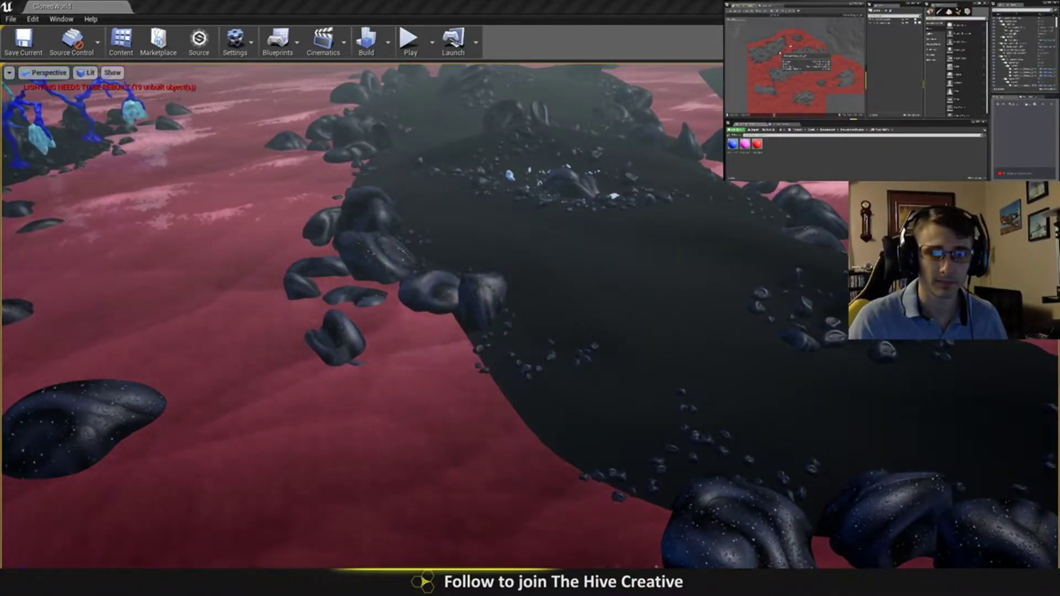
click(650, 550)
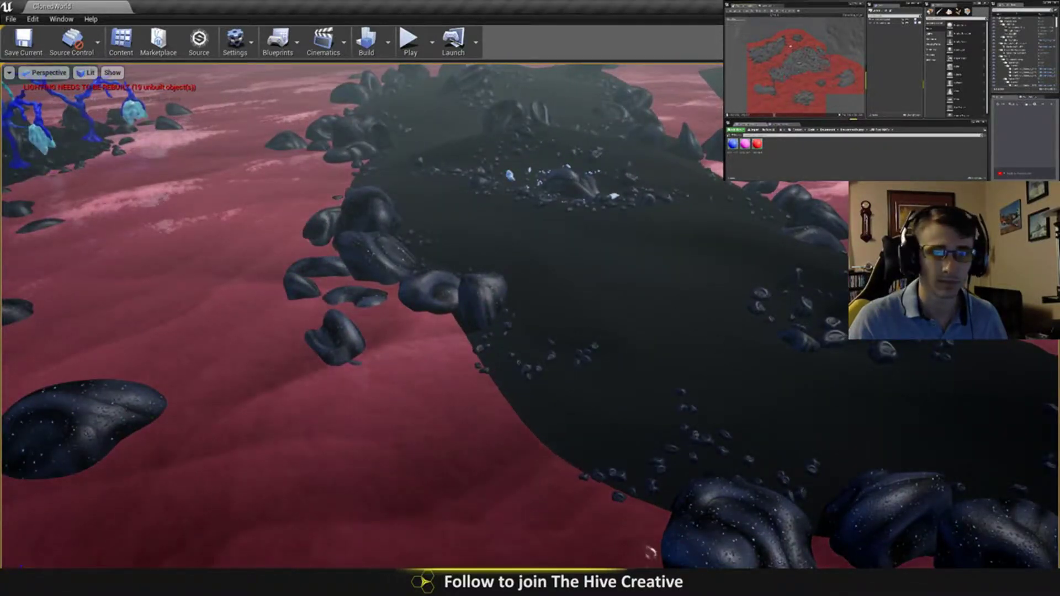
click(873, 23)
click(884, 83)
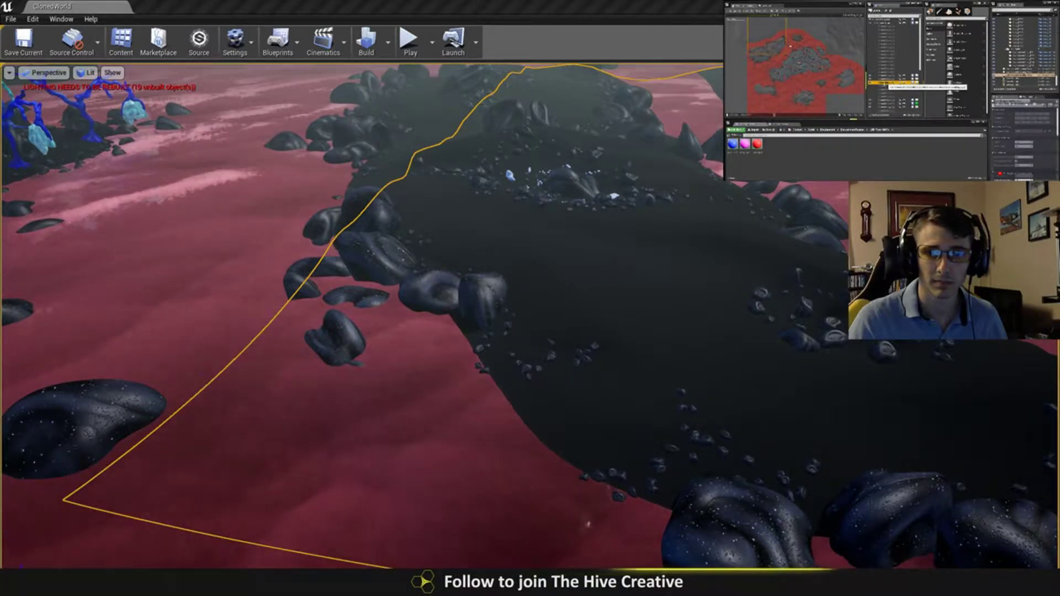
right_drag(553, 261, 629, 243)
key(Escape)
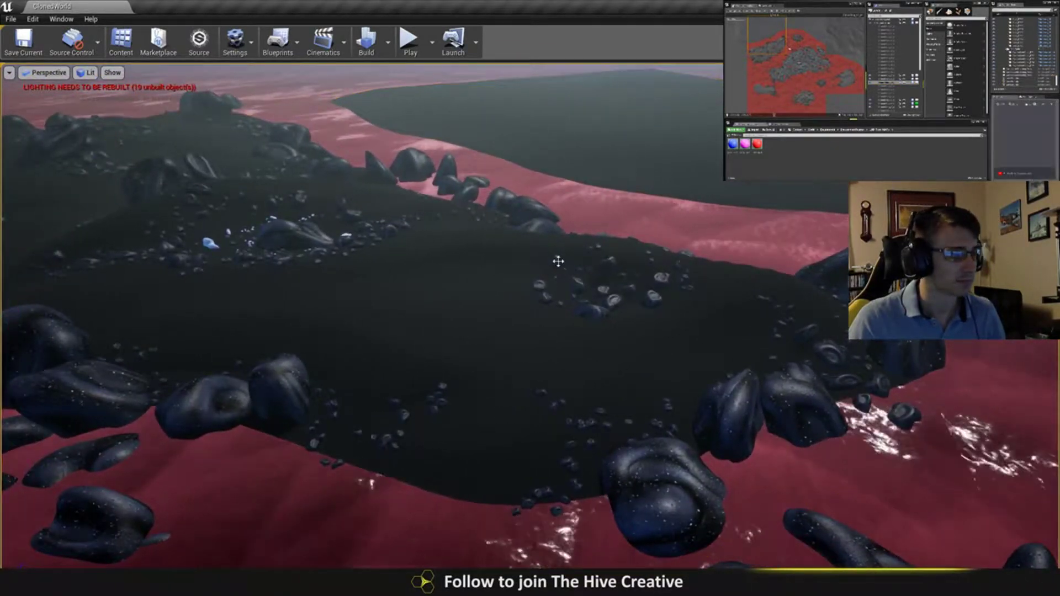
- Copy the dark pointed spire from the forested island onto the middle of the long bare island, near the white crystals
right_drag(558, 260, 376, 257)
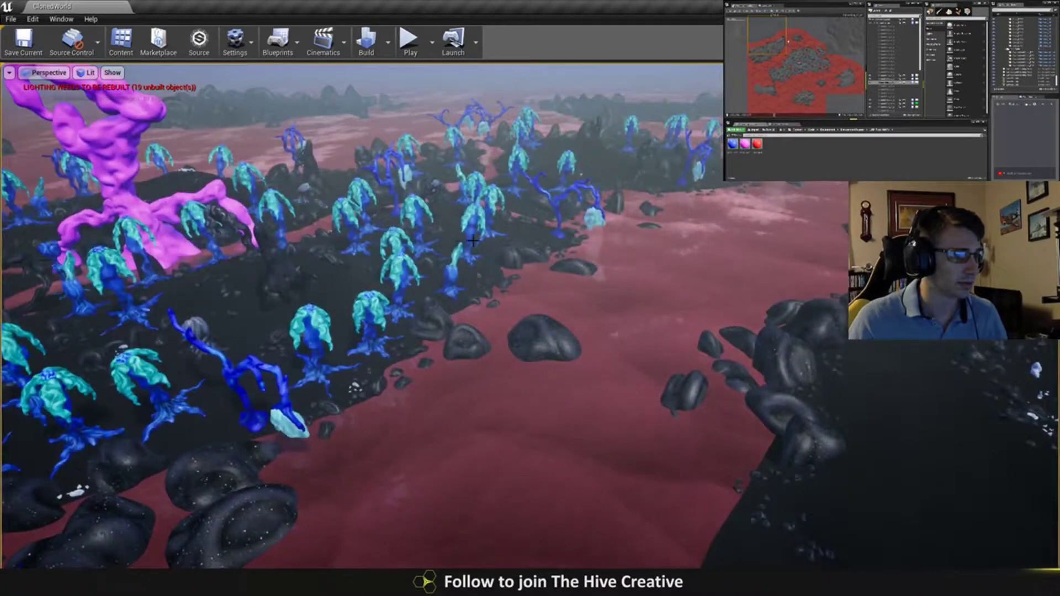
click(289, 285)
key(f)
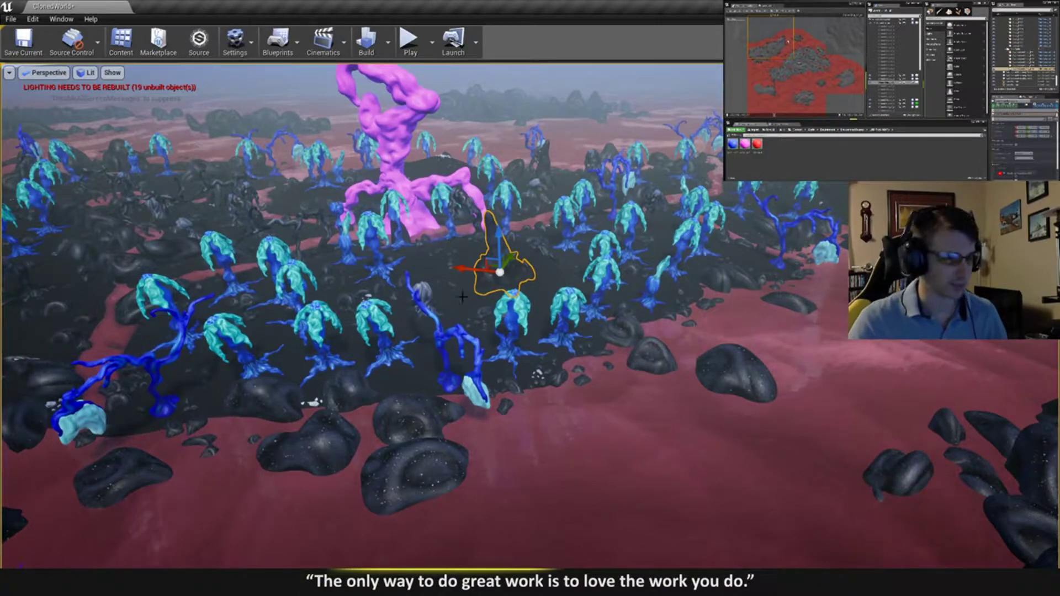
drag(490, 262, 996, 492)
key(f)
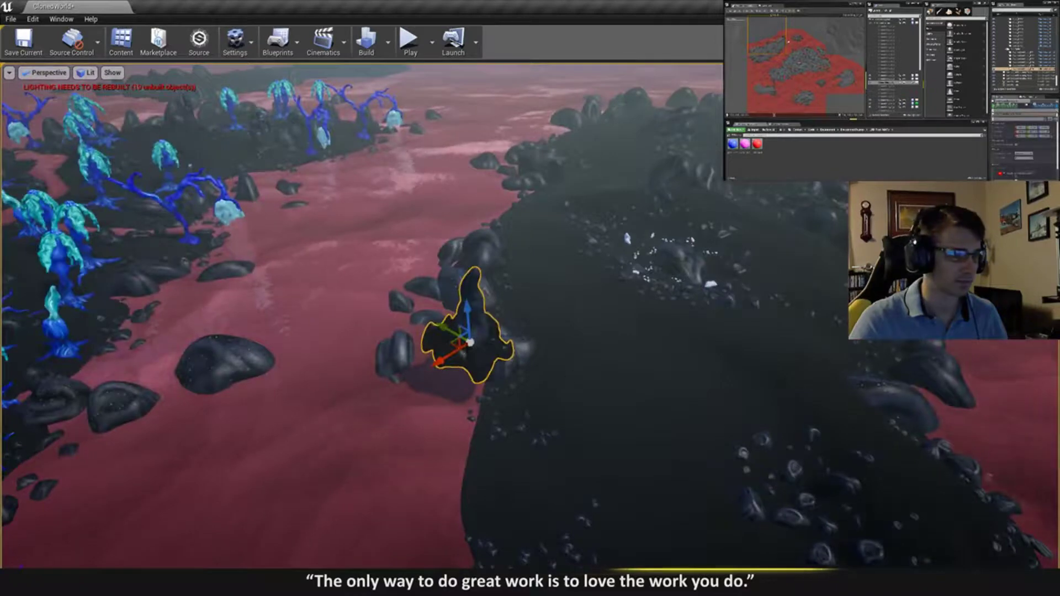
drag(453, 343, 635, 333)
right_drag(634, 334, 712, 334)
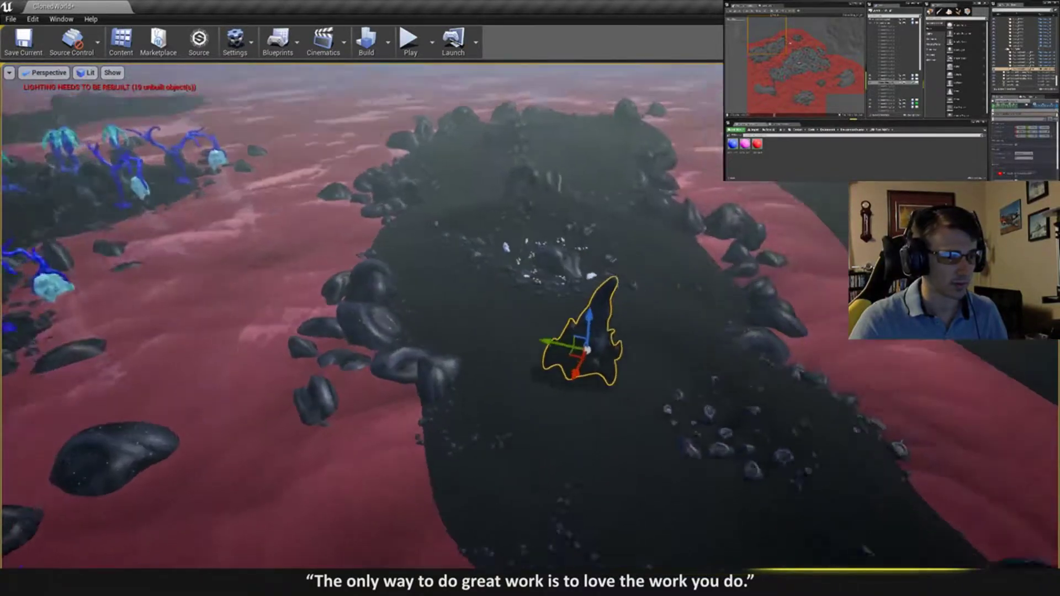
right_drag(621, 303, 712, 303)
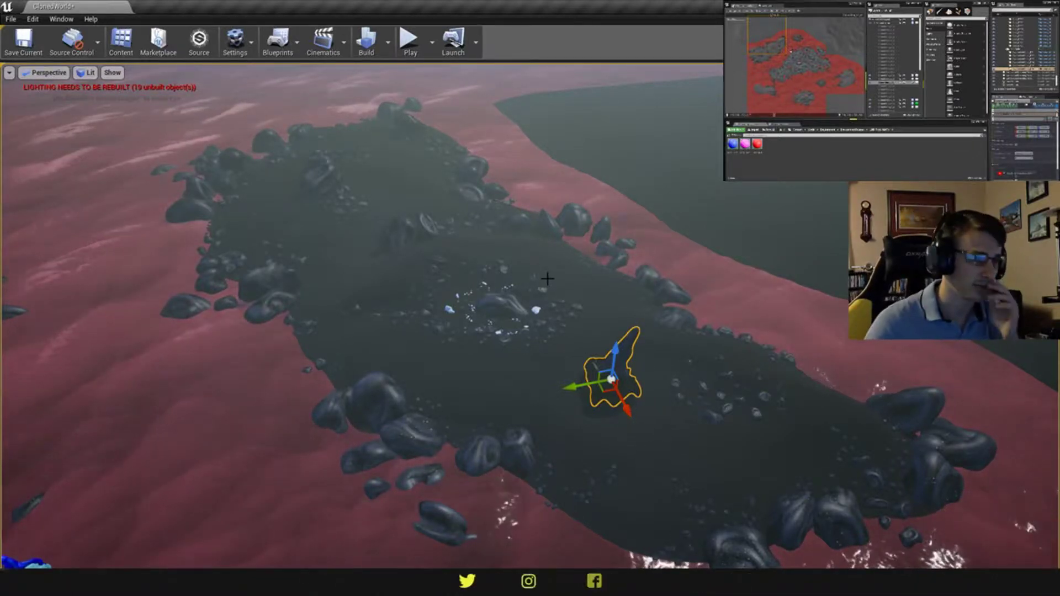
- Move the copied spire past the white crystal cluster to the large rocks on its other side and turn it
right_drag(547, 279, 439, 320)
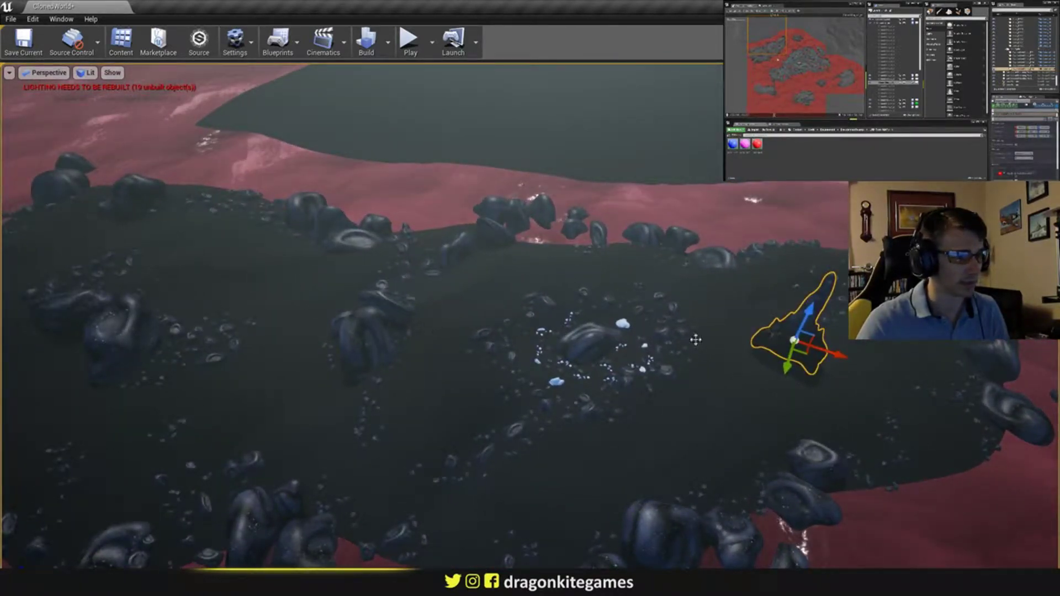
drag(801, 353, 455, 325)
right_drag(455, 324, 446, 348)
key(e)
drag(511, 230, 551, 274)
key(w)
mouse_move(551, 274)
right_down()
mouse_move(486, 237)
mouse_move(557, 287)
right_up()
right_drag(538, 200, 520, 205)
key(s)
- Rotate the copied spire about several axes to adjust its tilt beside the large rocks
key(e)
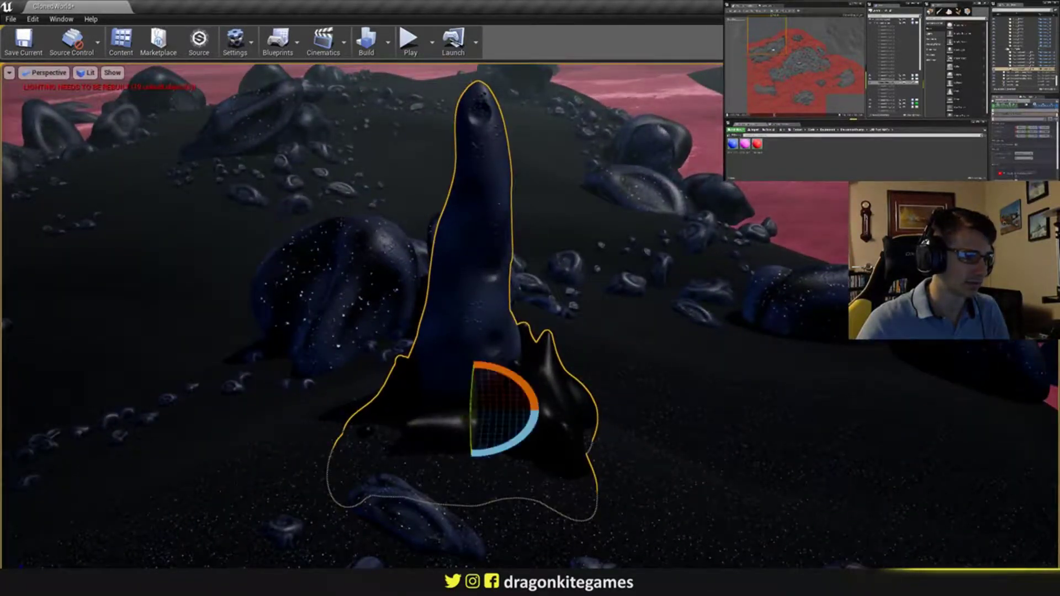
drag(517, 373, 546, 398)
right_drag(547, 399, 438, 357)
key(d)
drag(343, 390, 358, 376)
drag(326, 428, 327, 426)
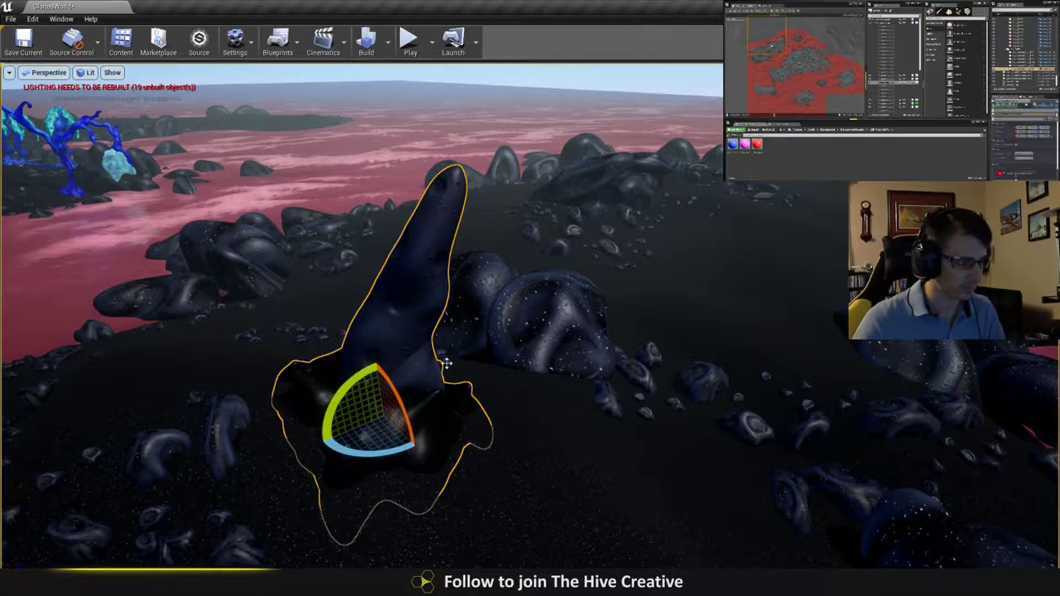
- Deselect the spire and check its placement on the bare island from several sides and from farther away
key(Escape)
key(d)
right_drag(447, 363, 312, 353)
key(s)
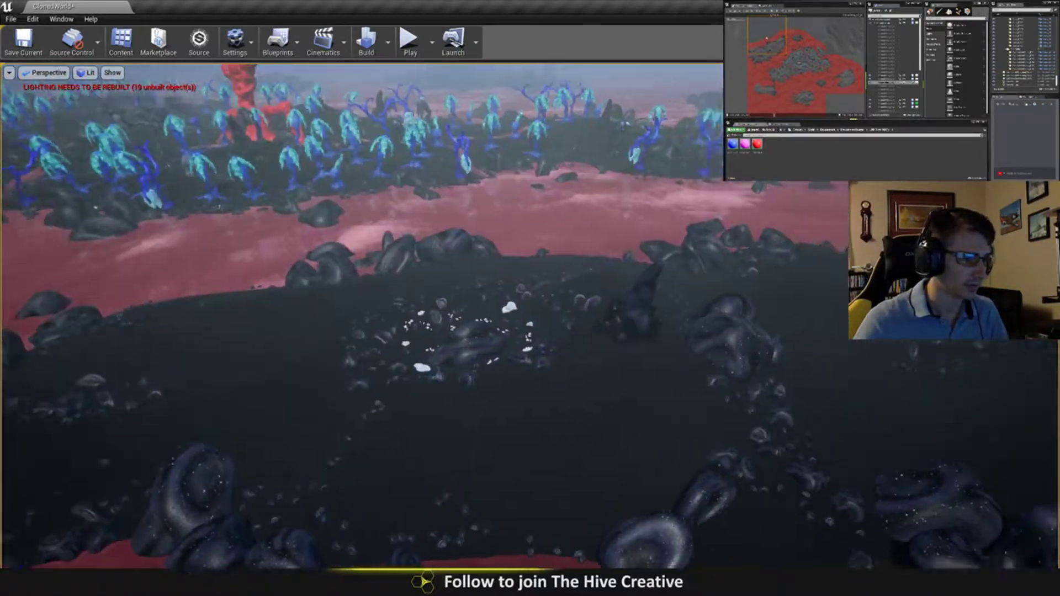
right_drag(389, 381, 582, 285)
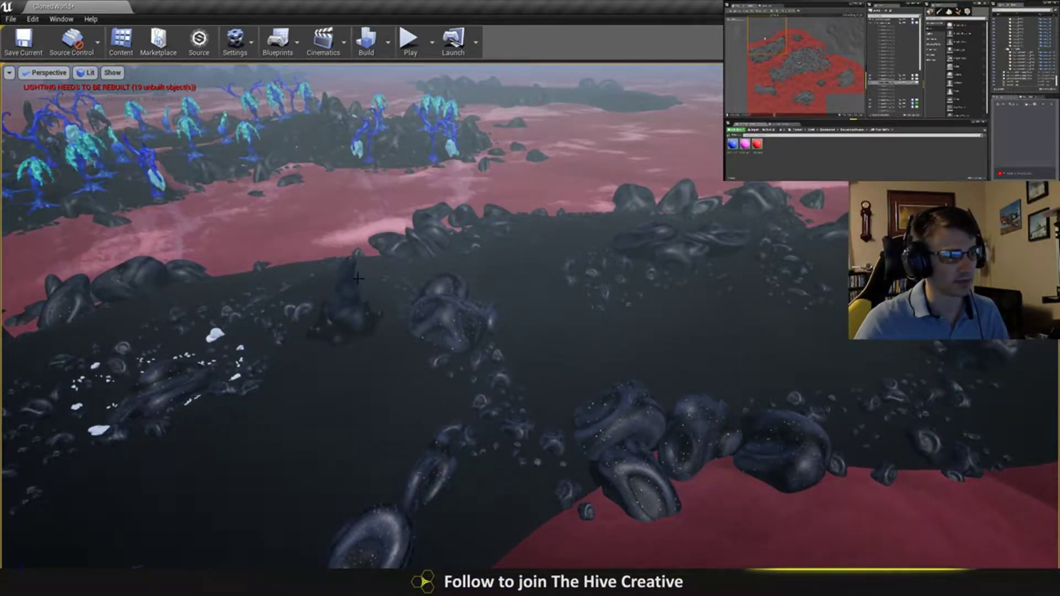
right_drag(782, 323, 675, 308)
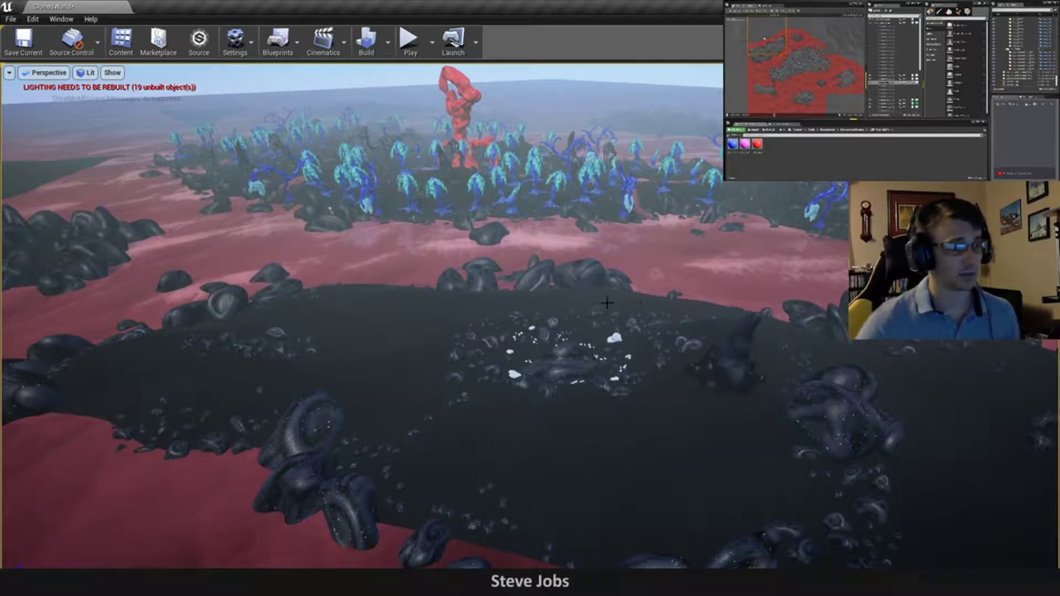
right_drag(620, 418, 480, 418)
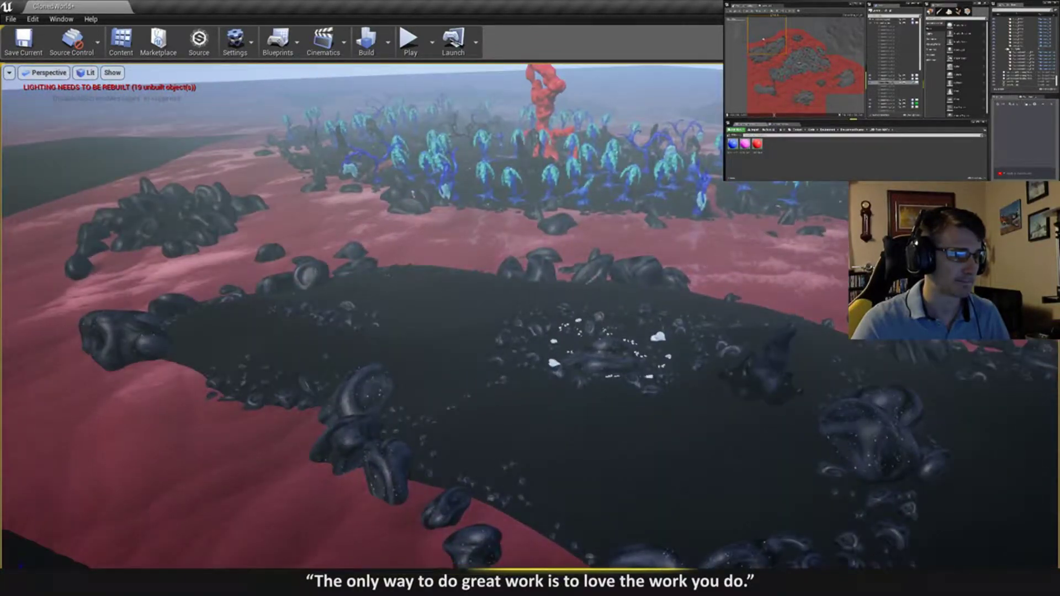
right_drag(579, 417, 582, 418)
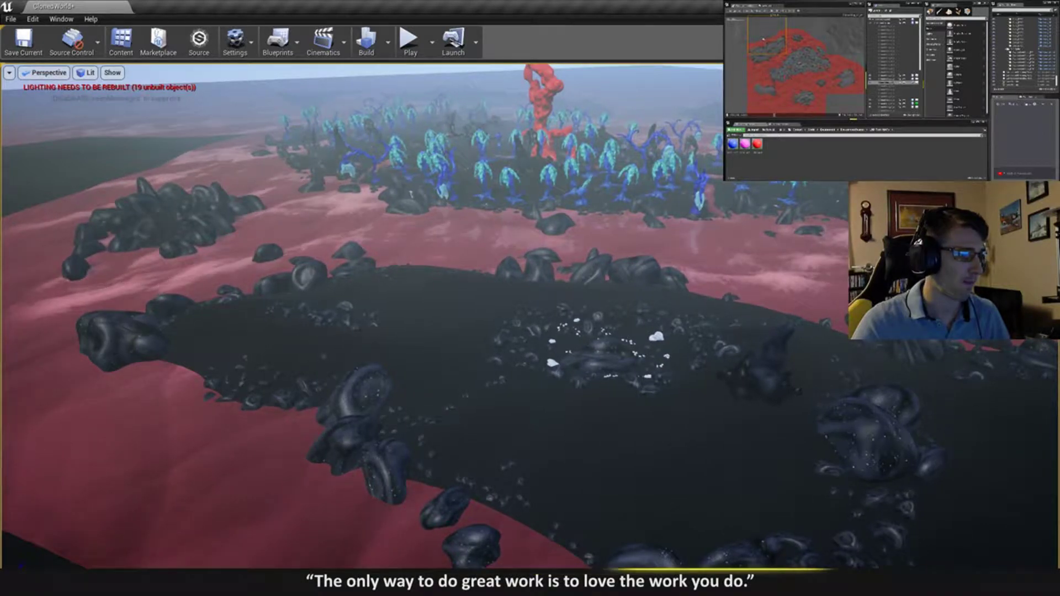
- Pick the small round blue stone on the forested island and carry it across the red water to the long bare island
right_drag(583, 418, 326, 350)
key(w)
key(w)
right_drag(643, 404, 618, 426)
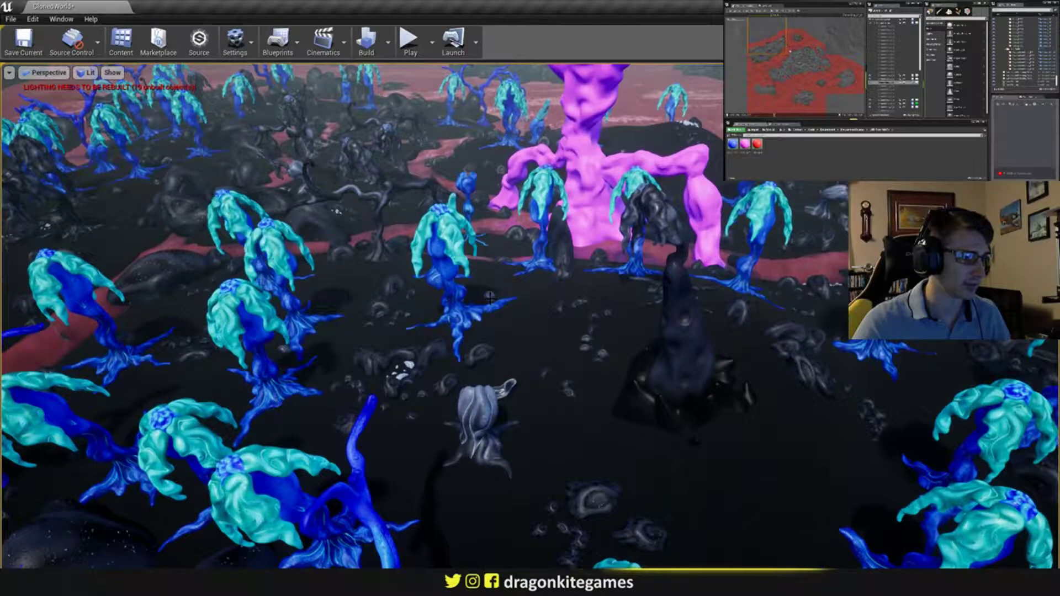
click(489, 297)
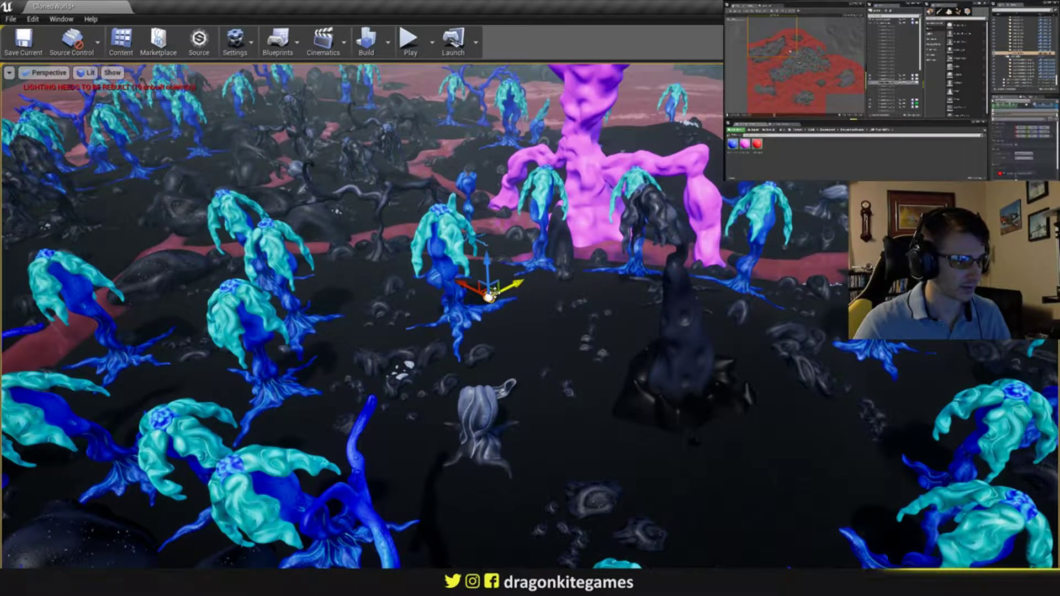
drag(700, 408, 726, 408)
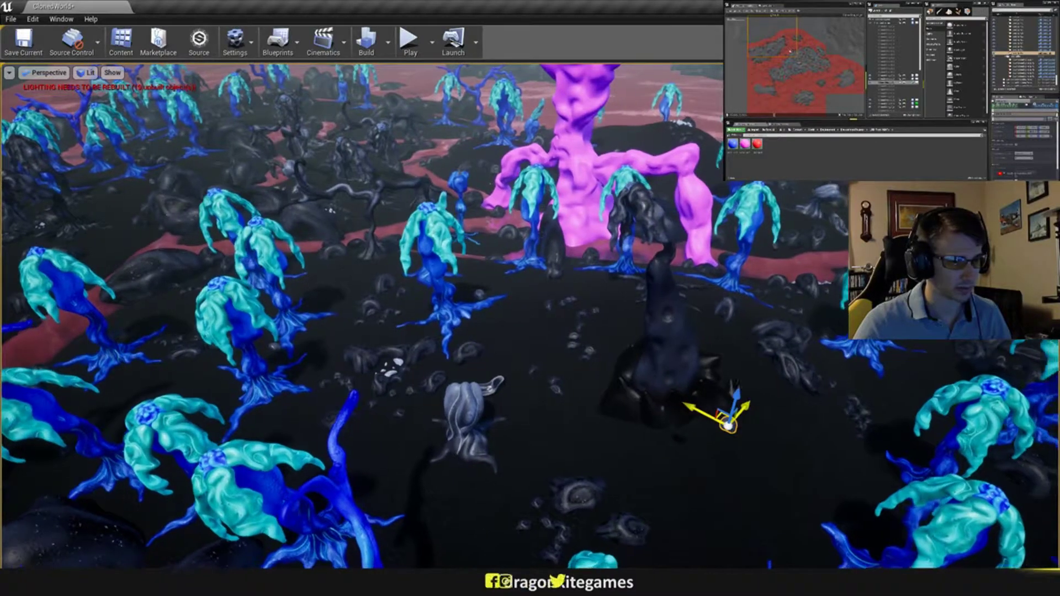
right_drag(727, 409, 949, 433)
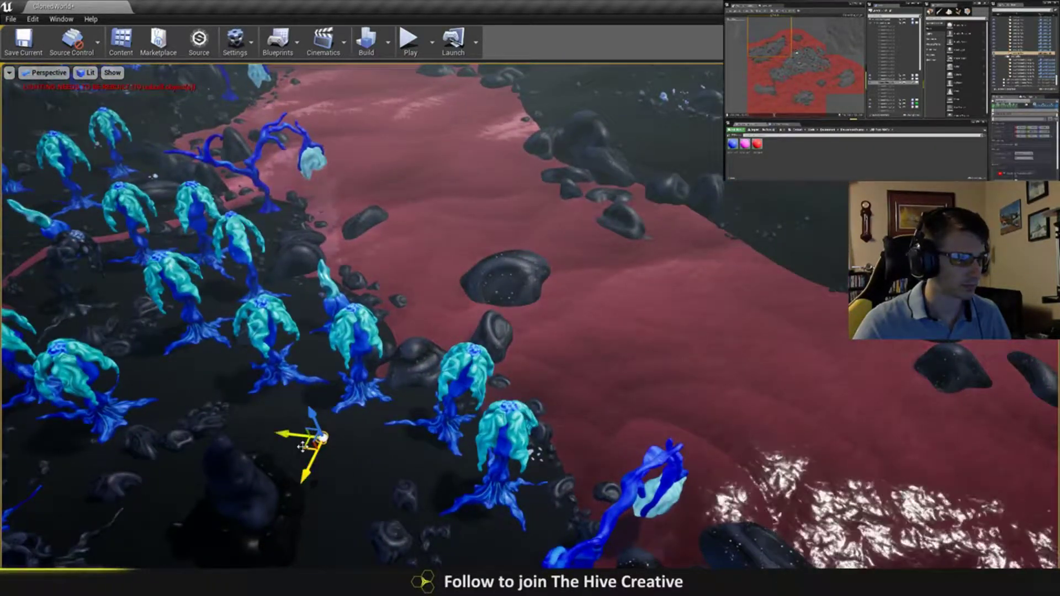
drag(309, 443, 773, 171)
key(f)
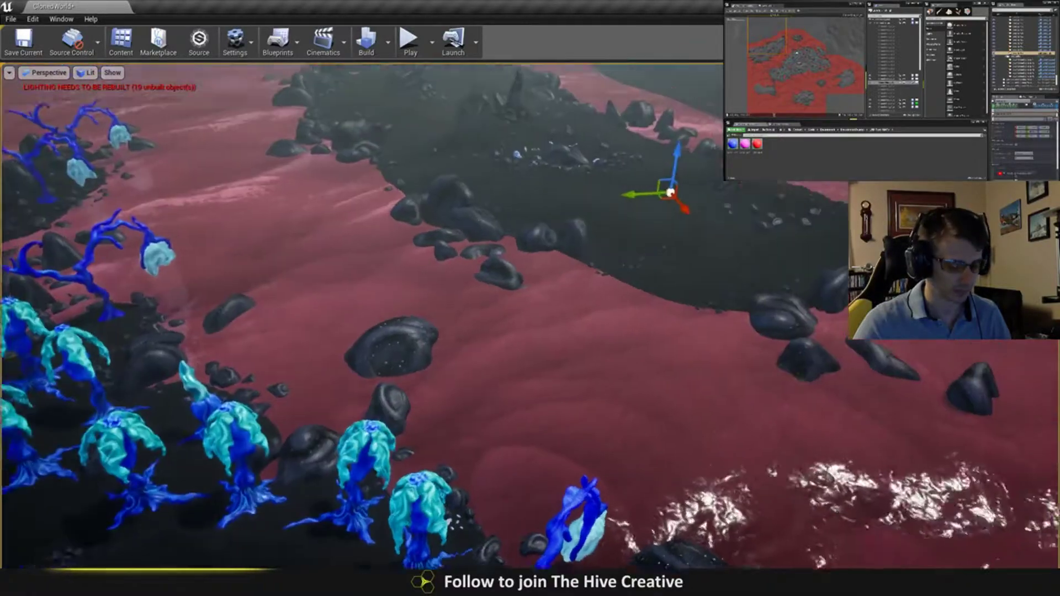
- Position the small blue stone on the open ground beside the white crystal cluster and lower it to the surface
key(s)
right_drag(530, 331, 420, 232)
right_drag(530, 316, 591, 337)
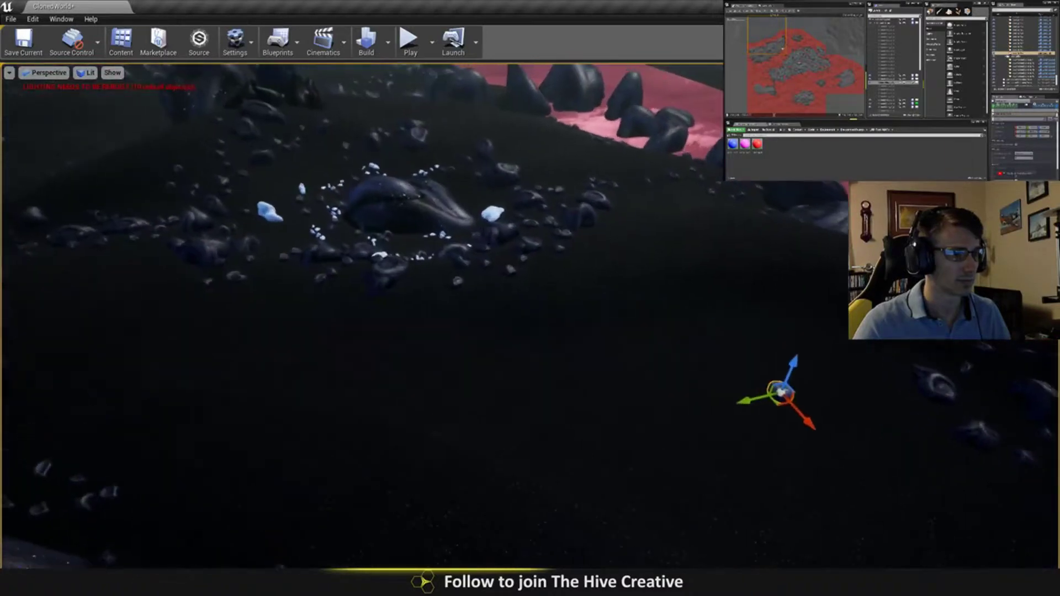
drag(783, 405, 619, 263)
right_drag(618, 263, 773, 230)
right_drag(563, 284, 552, 284)
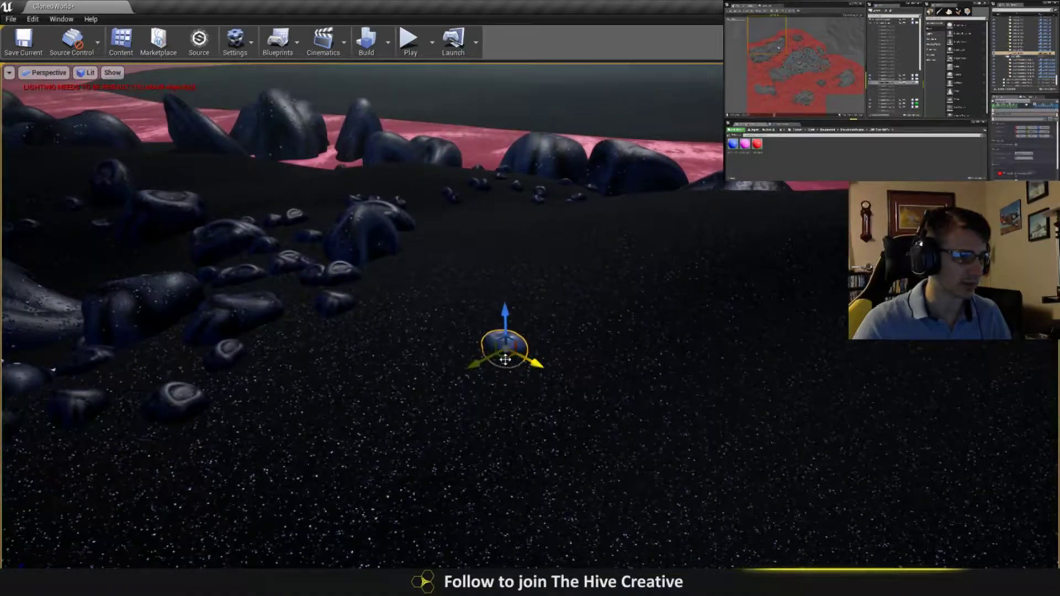
drag(505, 359, 470, 262)
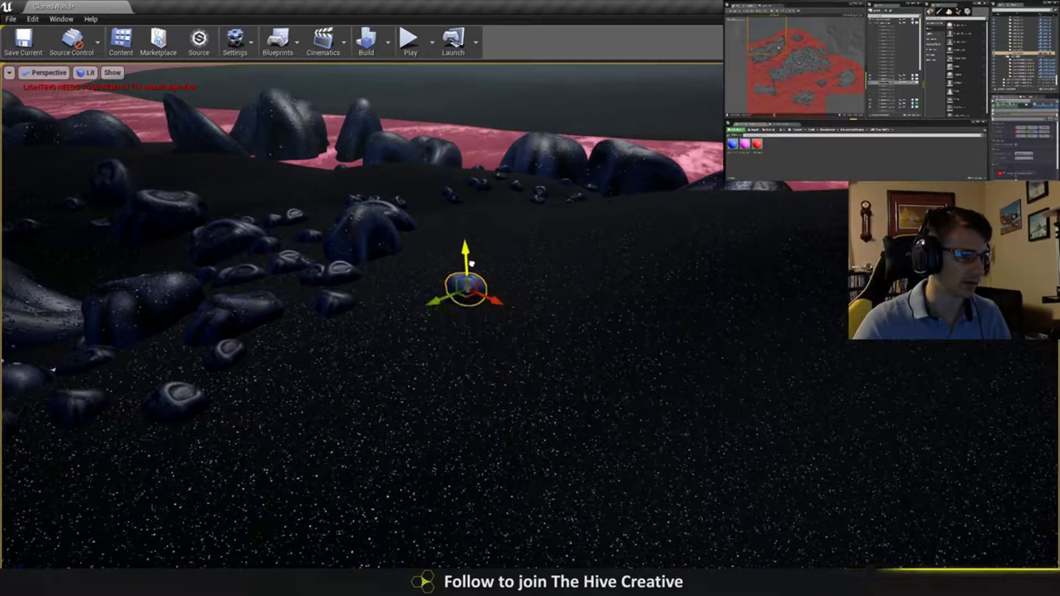
key(d)
right_drag(470, 262, 473, 262)
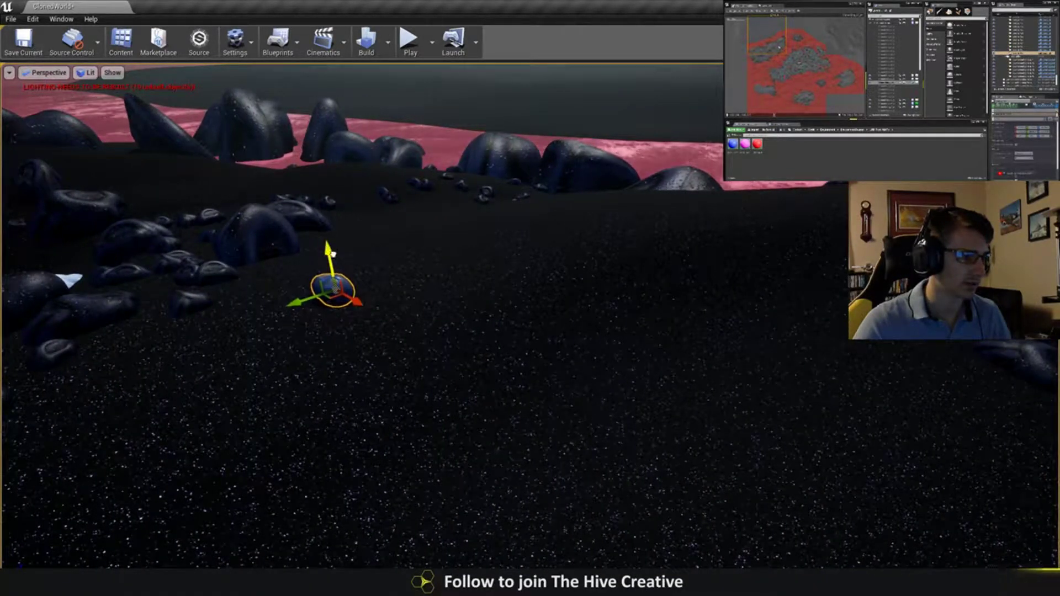
right_drag(334, 255, 144, 237)
- Duplicate the small blue stone, place the copy on another side of the white crystal cluster and lower it toward the ground
key(ctrl+w)
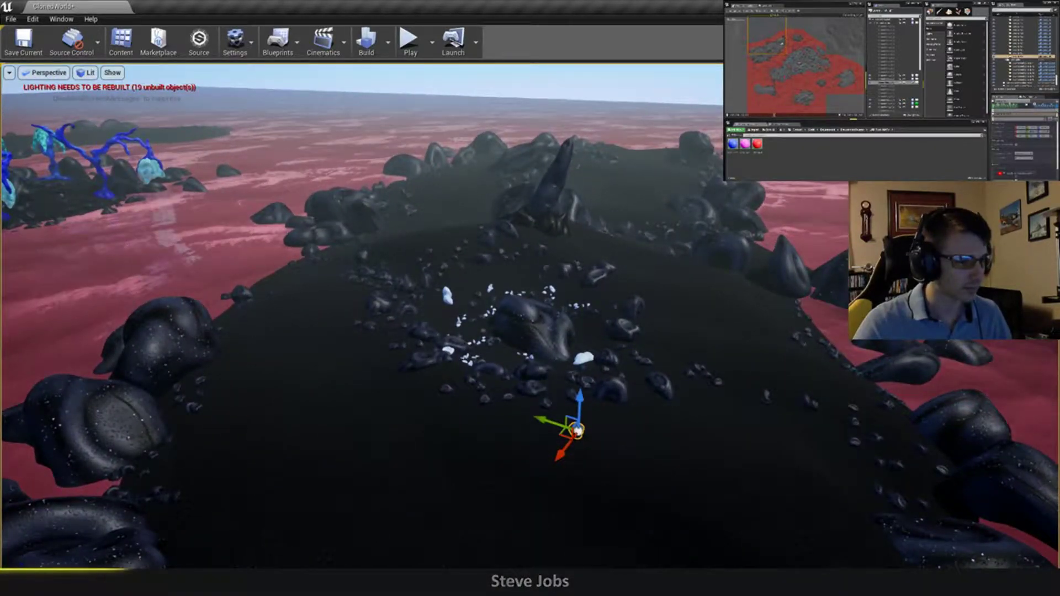
drag(562, 434, 340, 371)
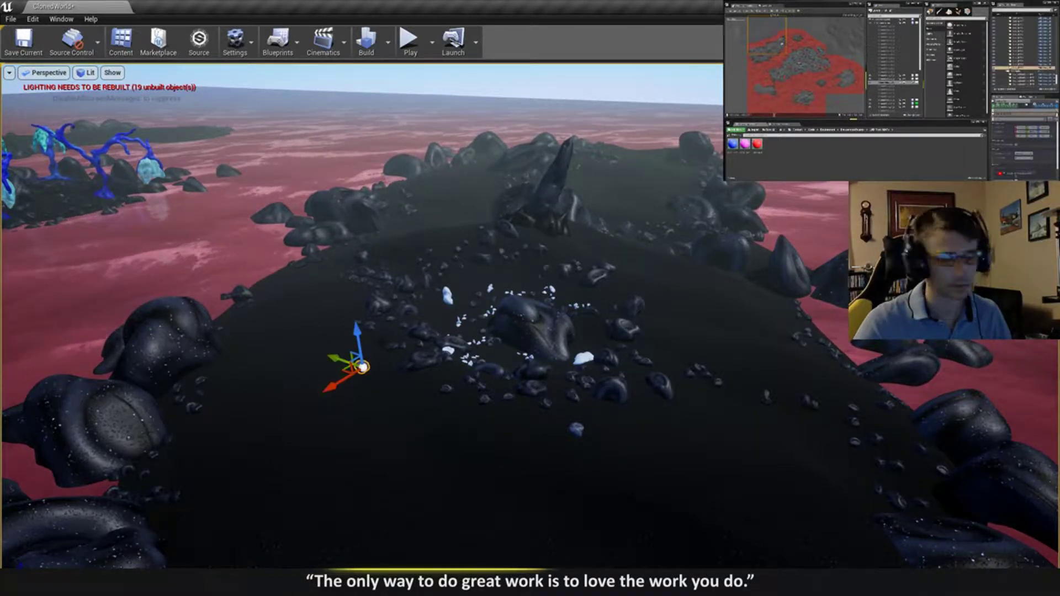
key(a)
right_drag(410, 323, 486, 323)
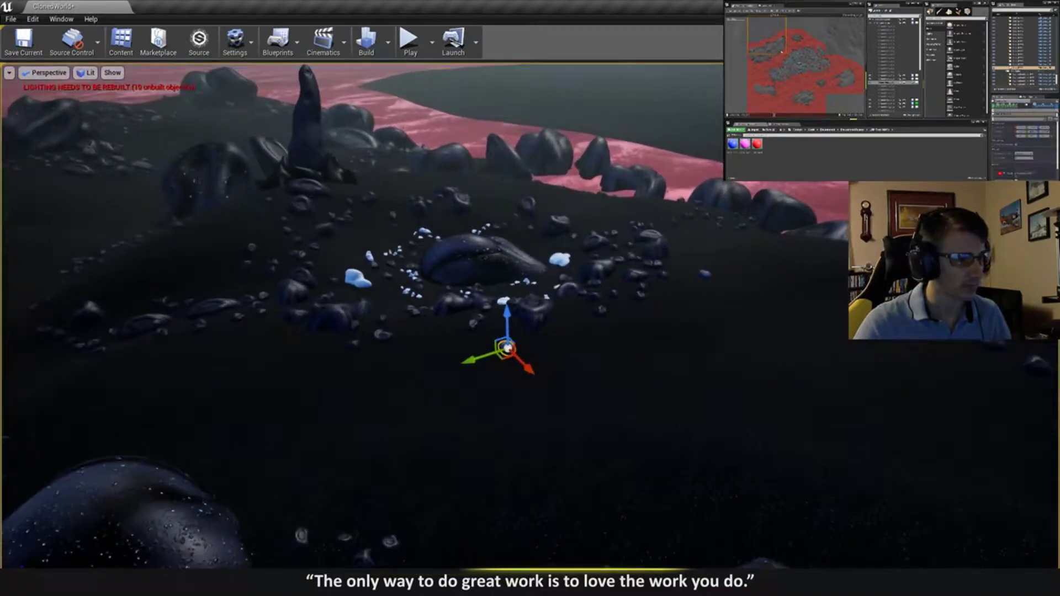
drag(502, 360, 528, 393)
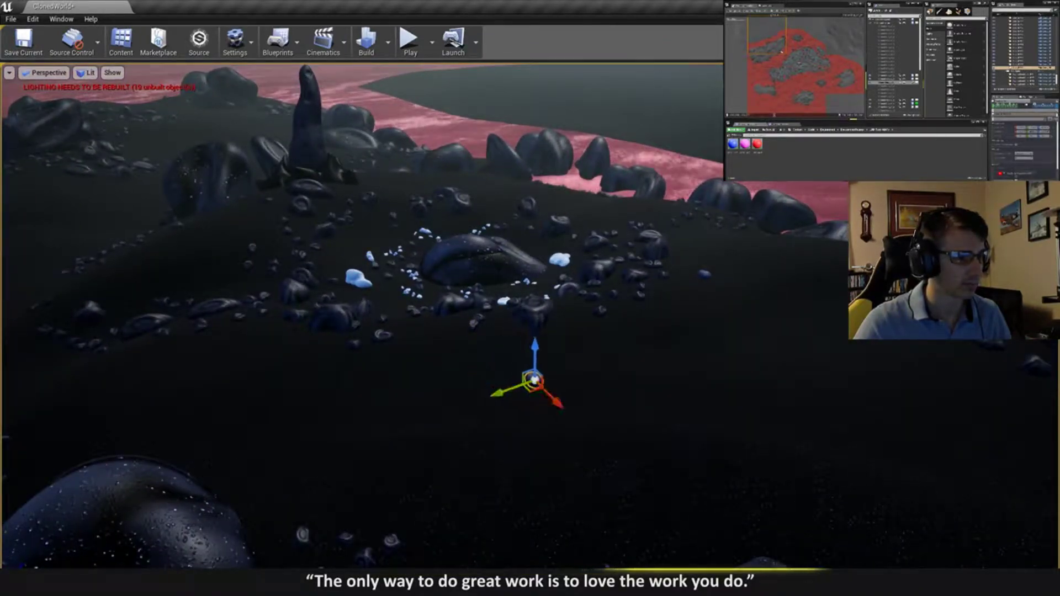
key(w)
right_drag(528, 393, 529, 353)
key(e)
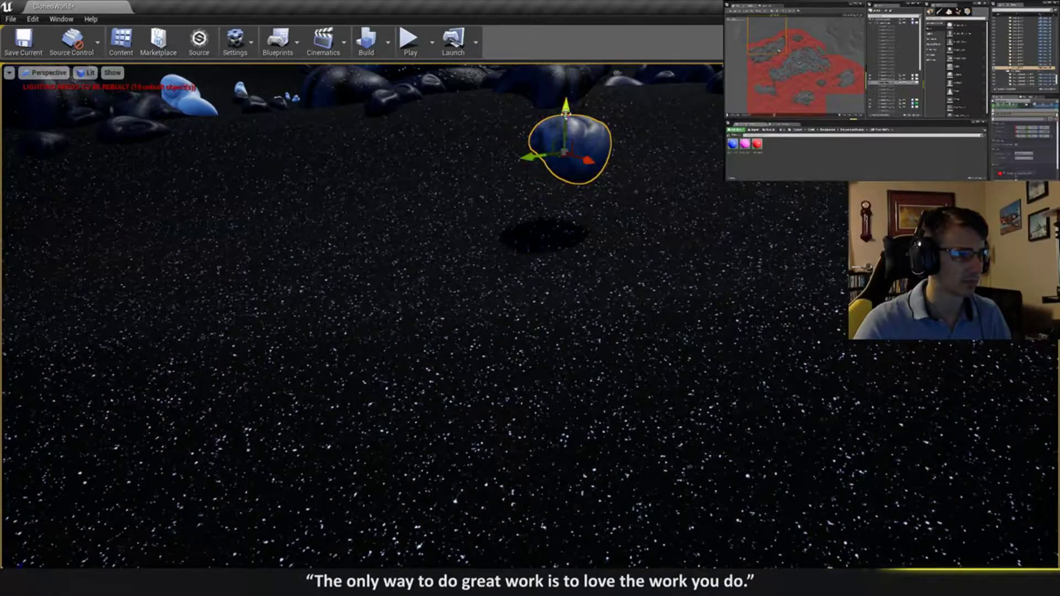
drag(565, 114, 577, 180)
- Place the small blue stone on the slope in front of the dark spire and adjust its height to the ground
key(s)
right_drag(577, 180, 521, 166)
key(s)
key(w)
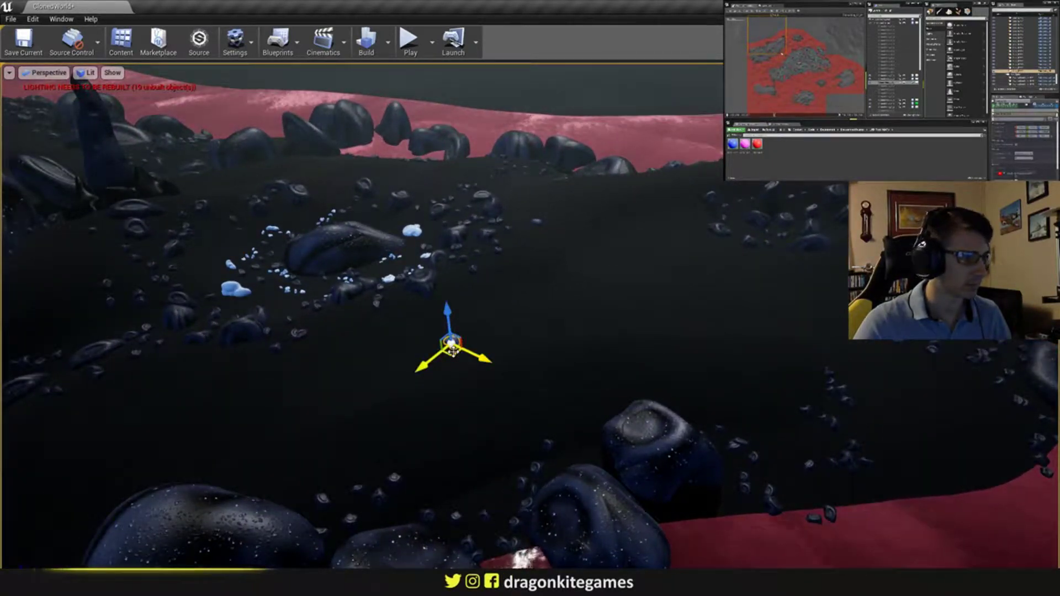
drag(452, 347, 47, 280)
key(f)
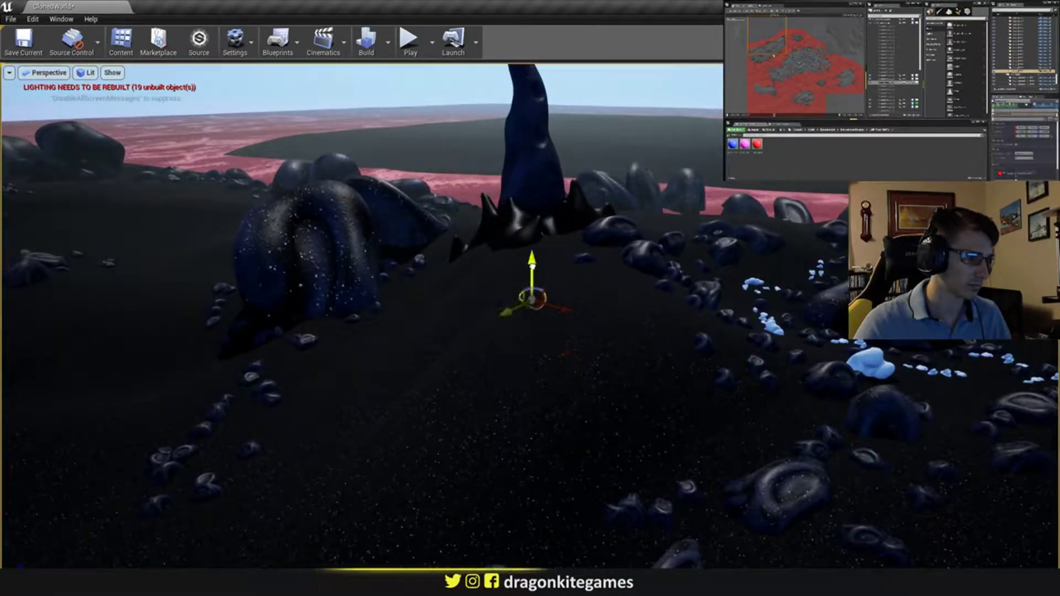
drag(531, 276, 532, 261)
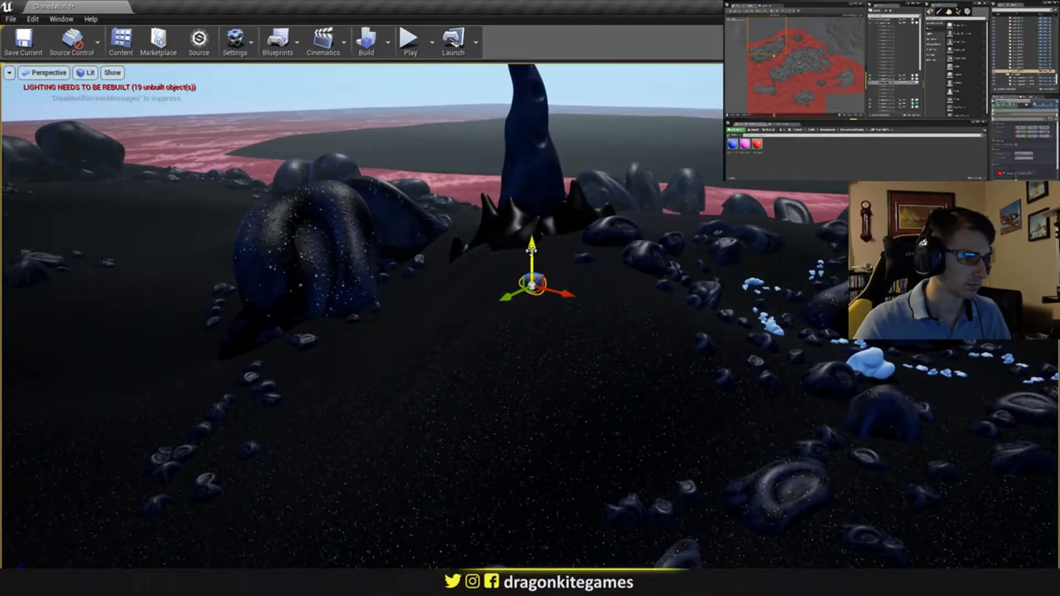
key(Escape)
- Rotate the small blue stone in front of the dark spire by about 13 degrees
key(a)
right_drag(531, 250, 532, 244)
key(s)
key(a)
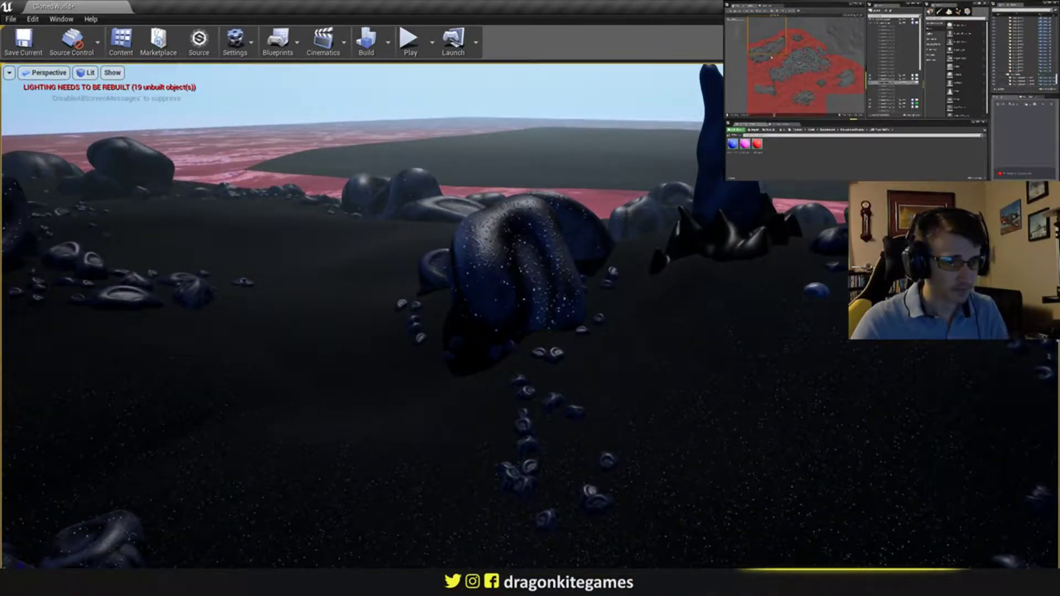
click(810, 290)
key(e)
drag(819, 266, 815, 283)
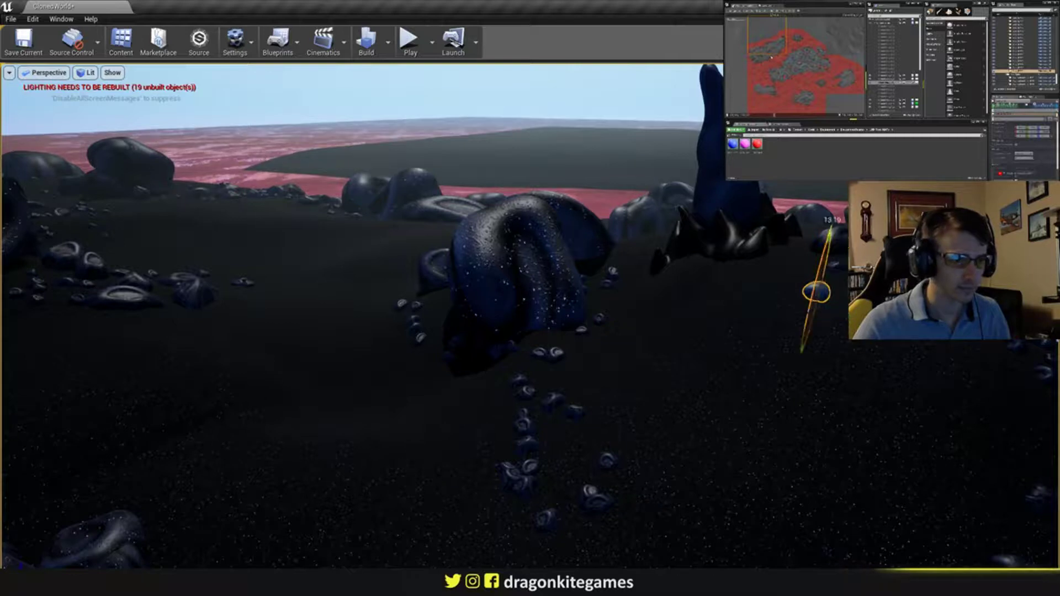
key(Escape)
- Copy the small blue stone from the spire to the open ground on the other side of the large folded rock
right_drag(814, 283, 883, 298)
key(s)
right_drag(633, 196, 592, 208)
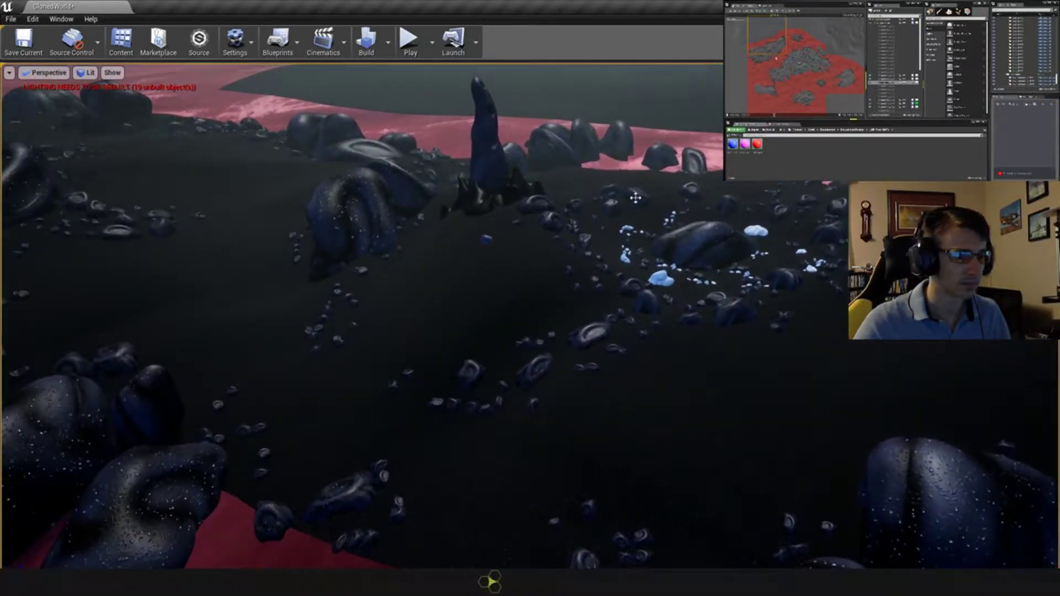
click(486, 239)
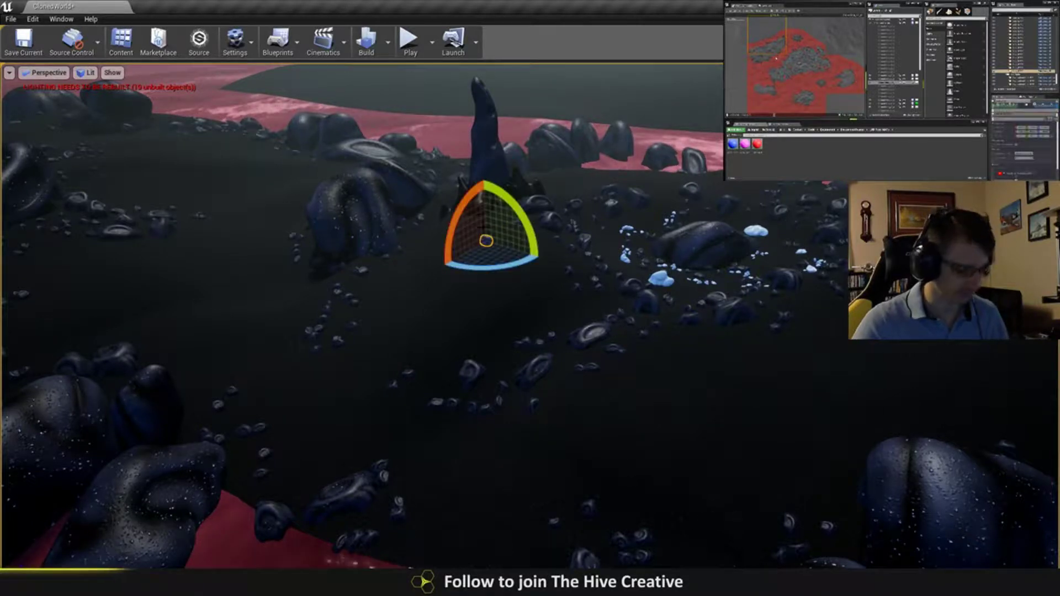
key(w)
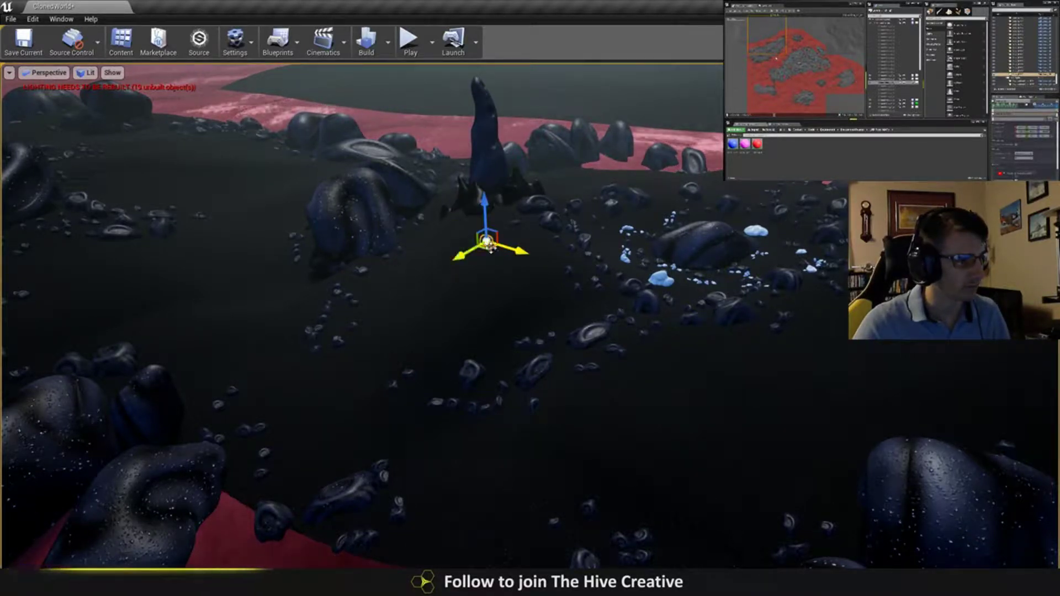
drag(490, 247, 169, 255)
key(w)
right_drag(234, 232, 133, 199)
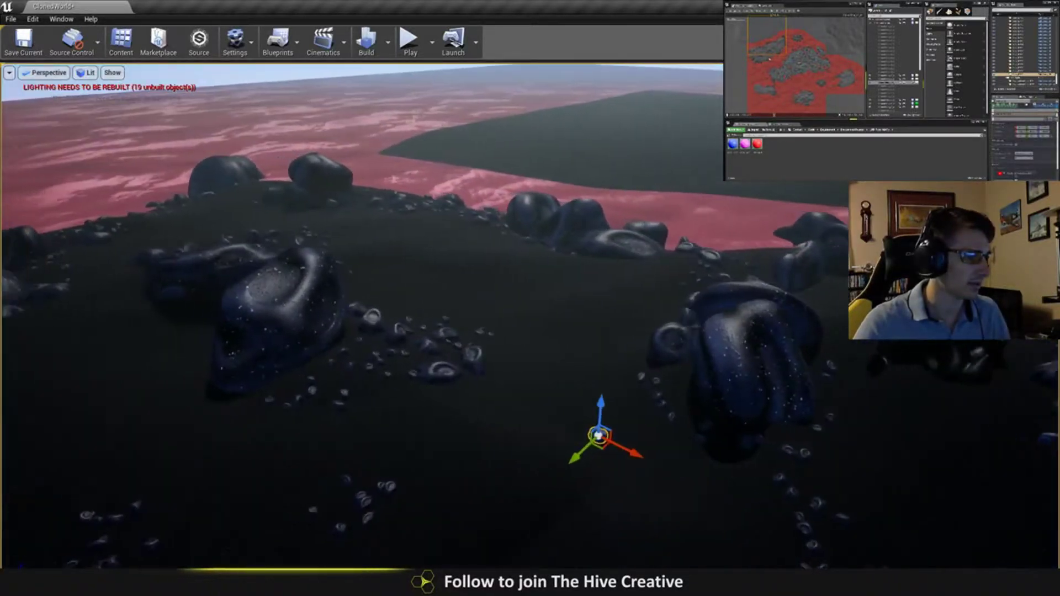
- Shift the copied stone away from the large folded rock, lower it onto the ground and rotate it
drag(634, 415, 637, 442)
right_drag(643, 440, 707, 557)
key(w)
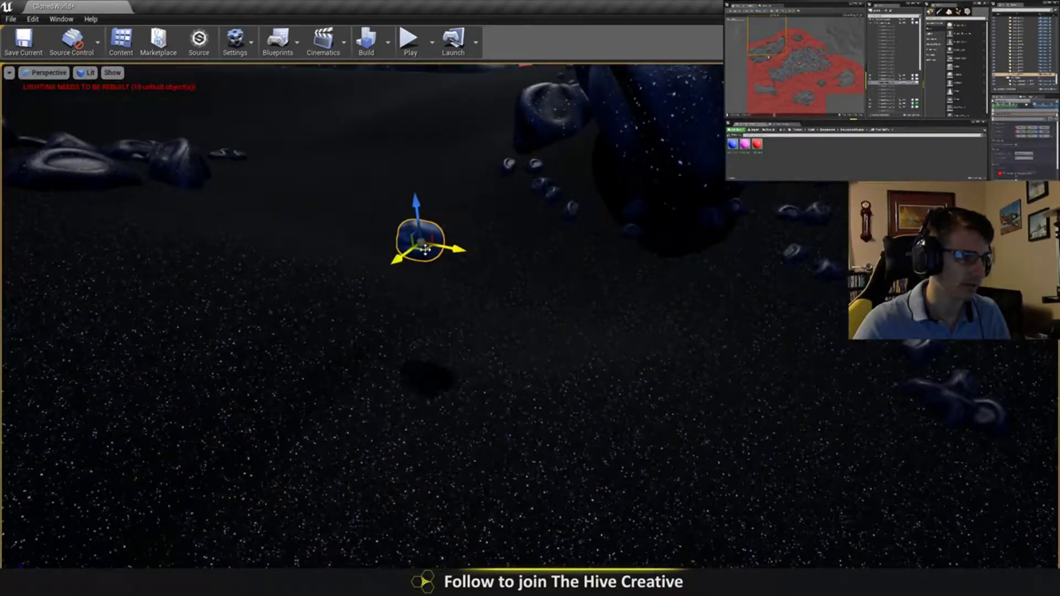
drag(423, 249, 284, 267)
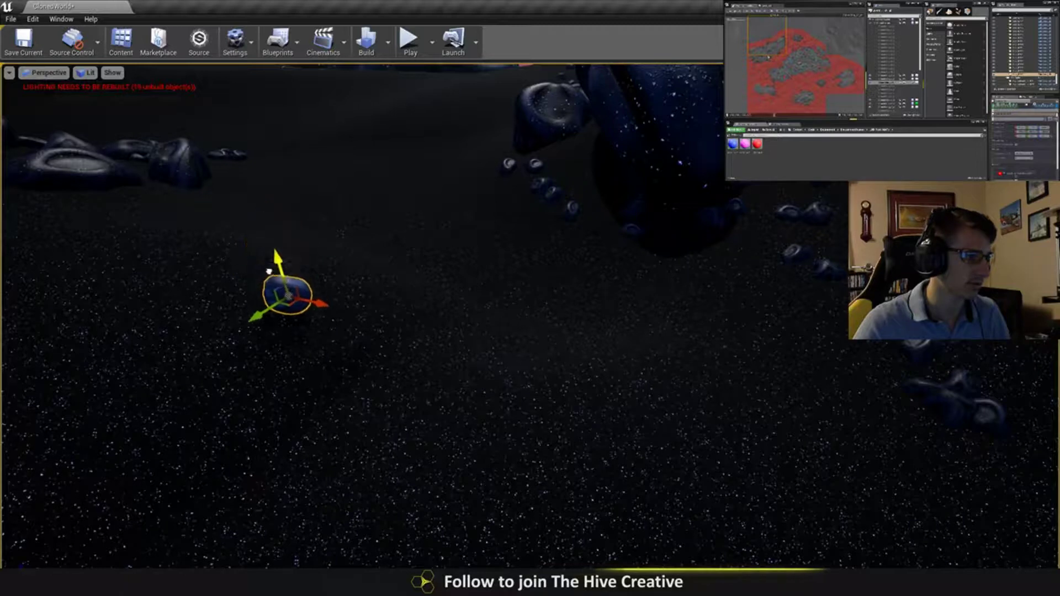
key(e)
drag(328, 303, 274, 242)
right_drag(274, 241, 160, 221)
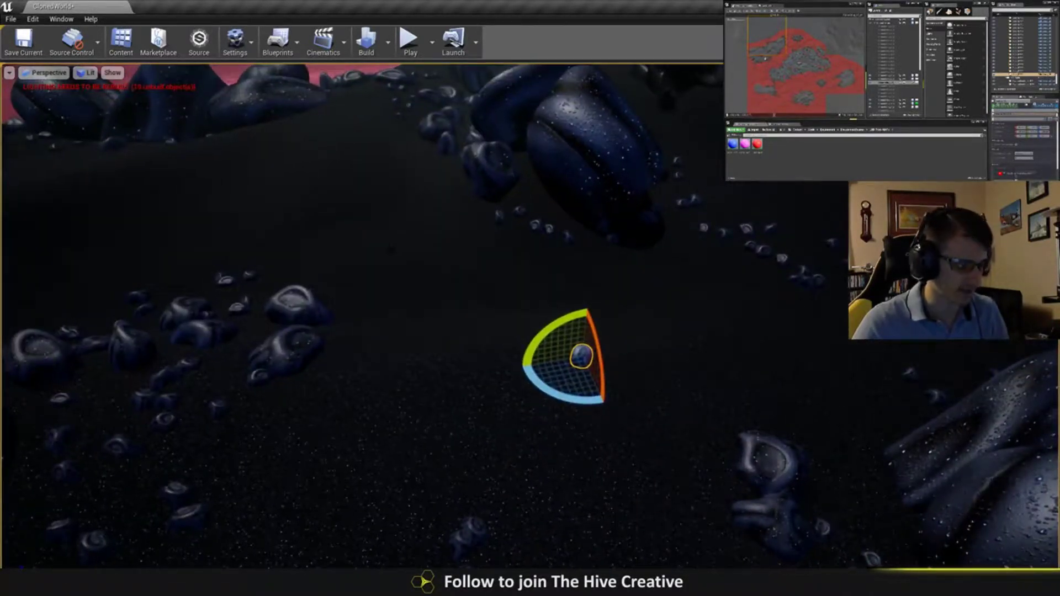
key(Escape)
- Copy that stone across the open ground to the small rocks on the far side of the large folded rock
key(w)
right_drag(530, 315, 505, 326)
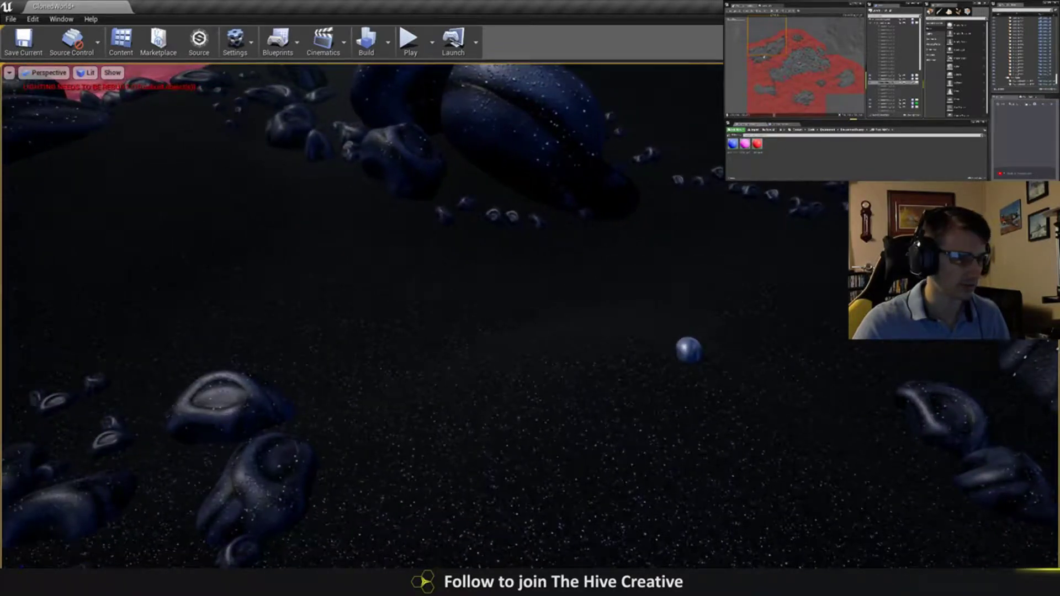
click(689, 348)
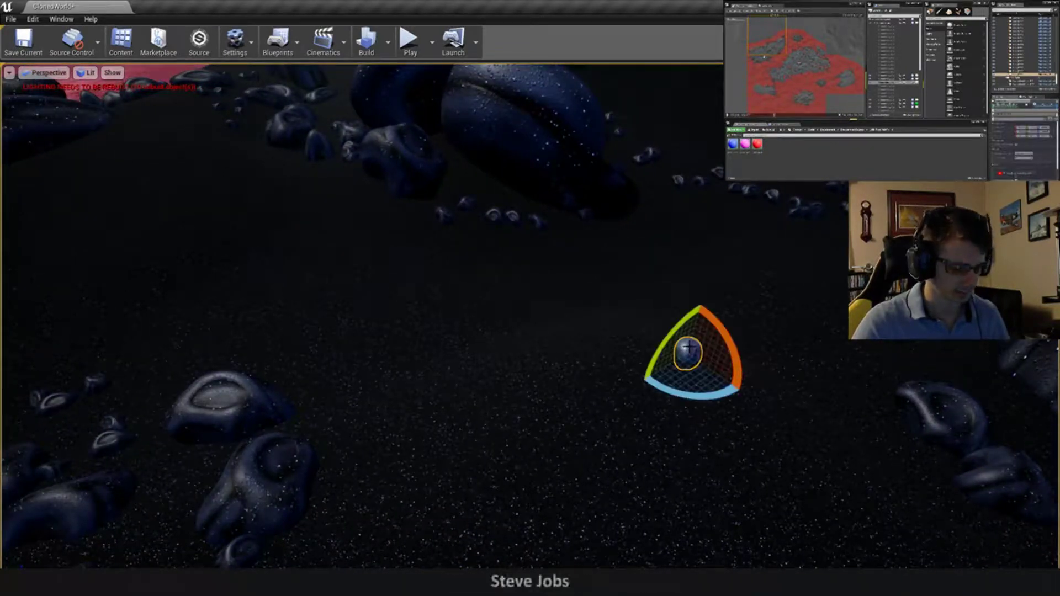
key(w)
alt+drag(708, 357, 309, 188)
key(s)
right_drag(309, 188, 281, 161)
click(431, 353)
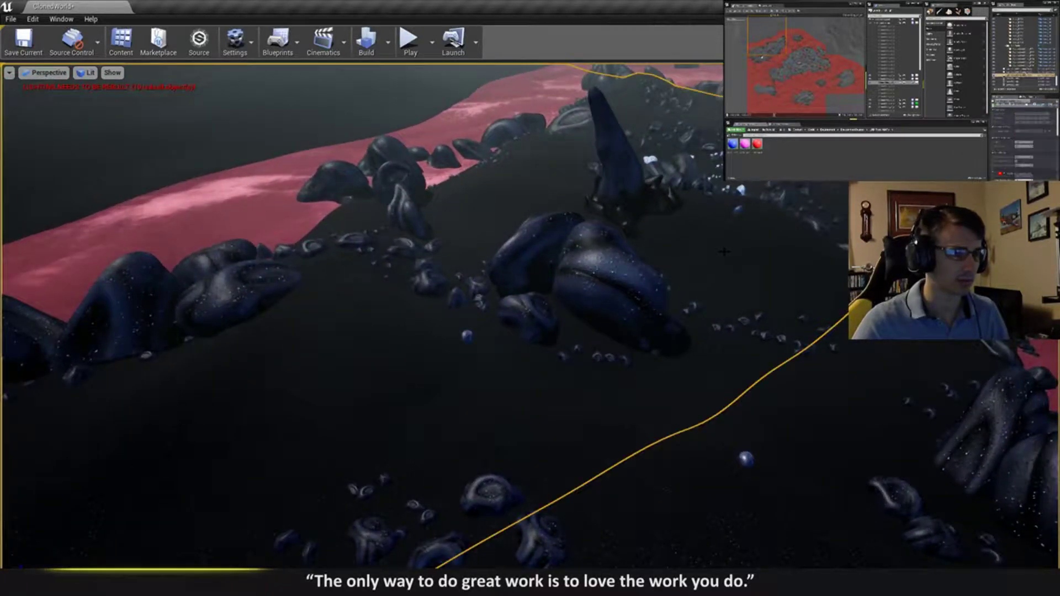
- Move the original stone of that pair closer to the large folded rock and lower it onto the ground
click(746, 458)
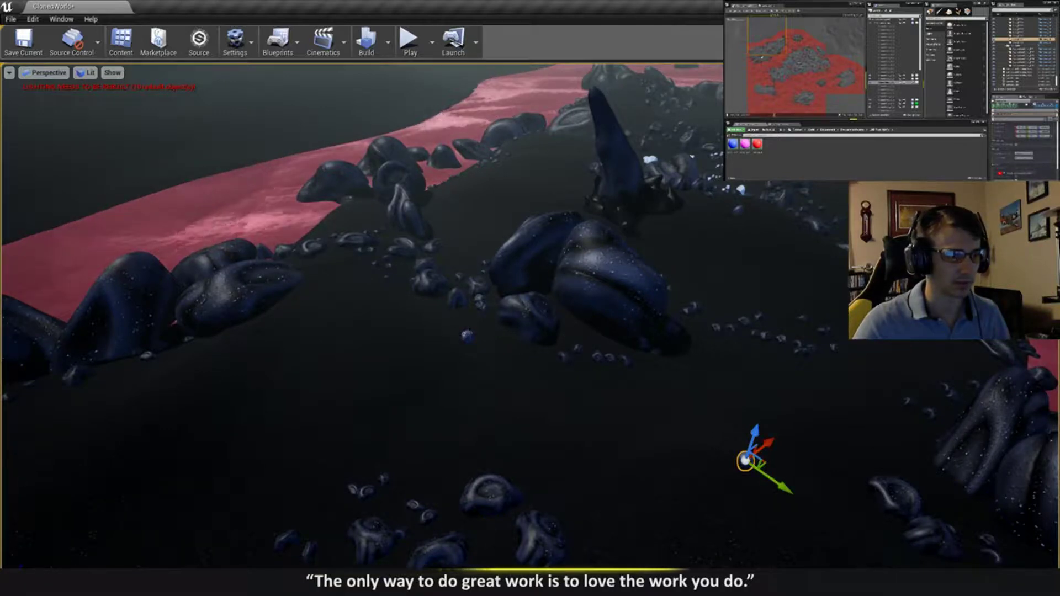
drag(759, 460, 709, 364)
click(730, 362)
key(Escape)
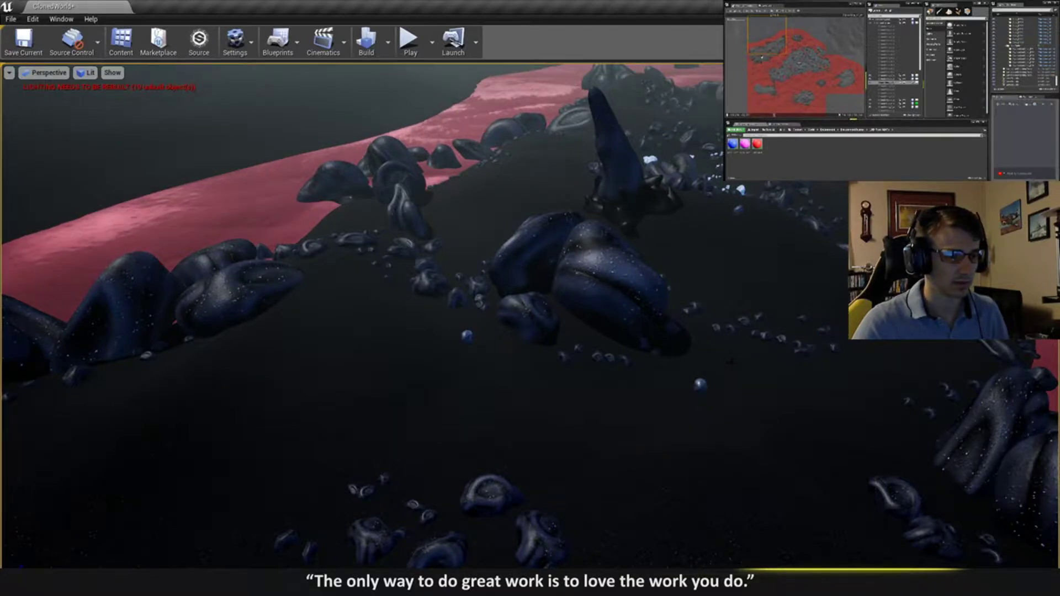
key(w)
right_drag(730, 361, 771, 398)
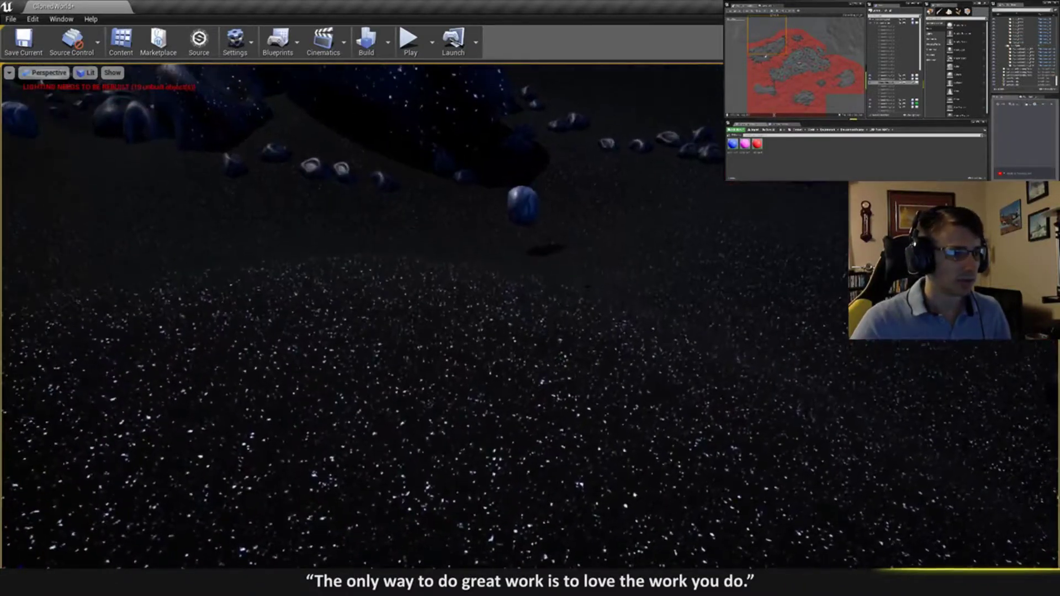
click(530, 204)
drag(526, 172, 537, 213)
- Move the other floating stone farther from the large rocks toward the shore, lower it to the ground and rotate it
key(w)
right_drag(537, 213, 521, 229)
key(f)
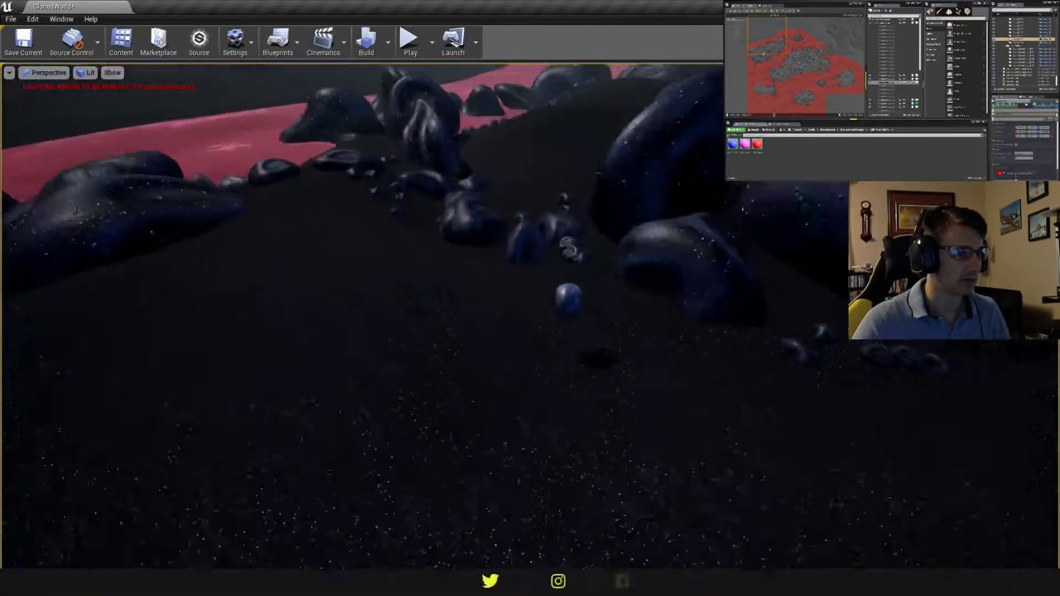
drag(584, 328, 362, 268)
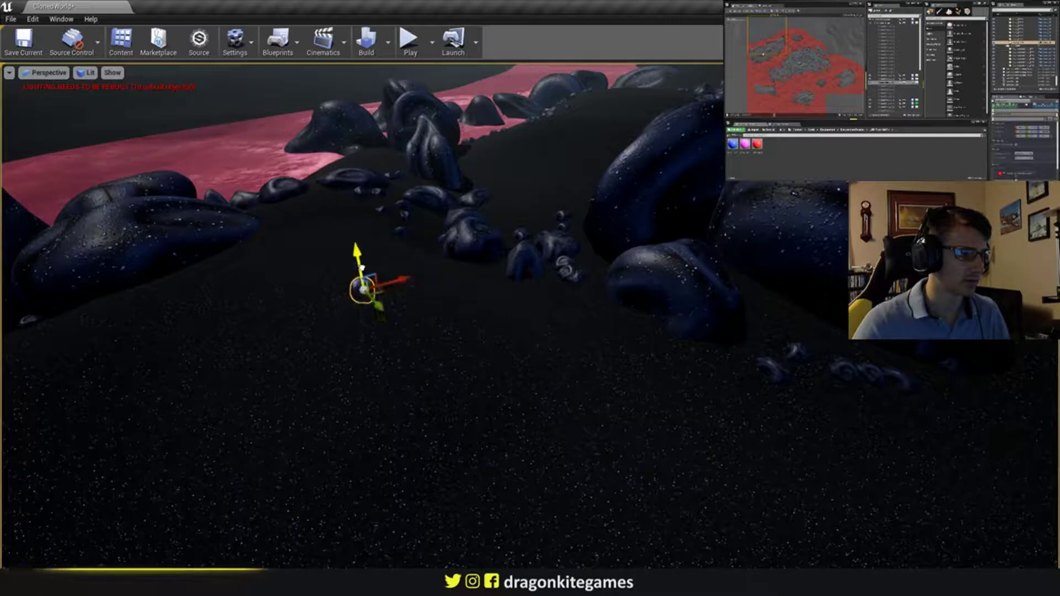
key(e)
drag(371, 313, 344, 225)
key(Escape)
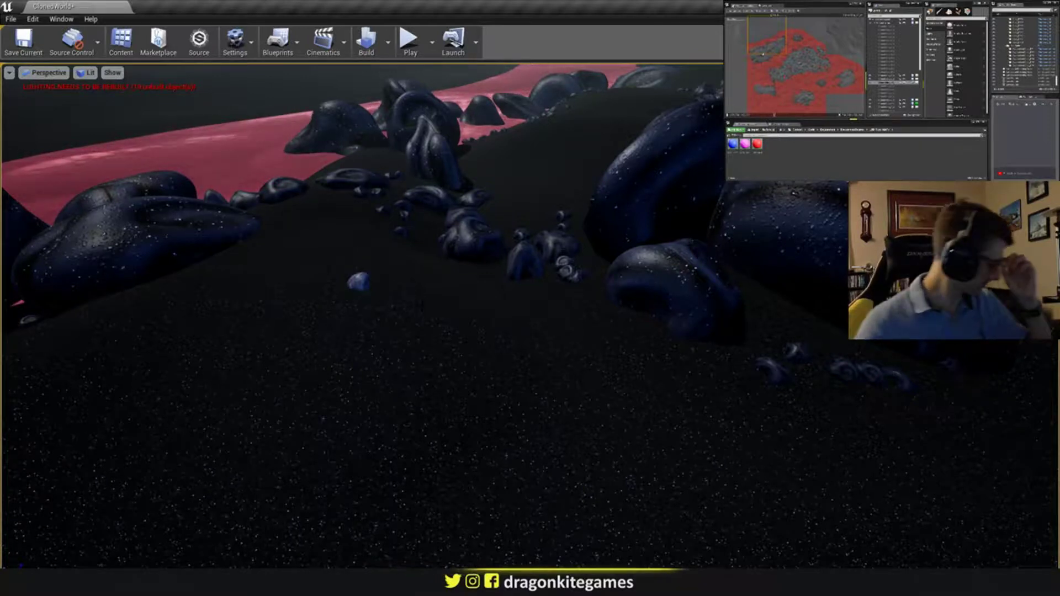
- Save the level with the newly placed stones on the long island
right_drag(370, 267, 389, 221)
key(s)
key(w)
key(d)
right_drag(433, 273, 459, 287)
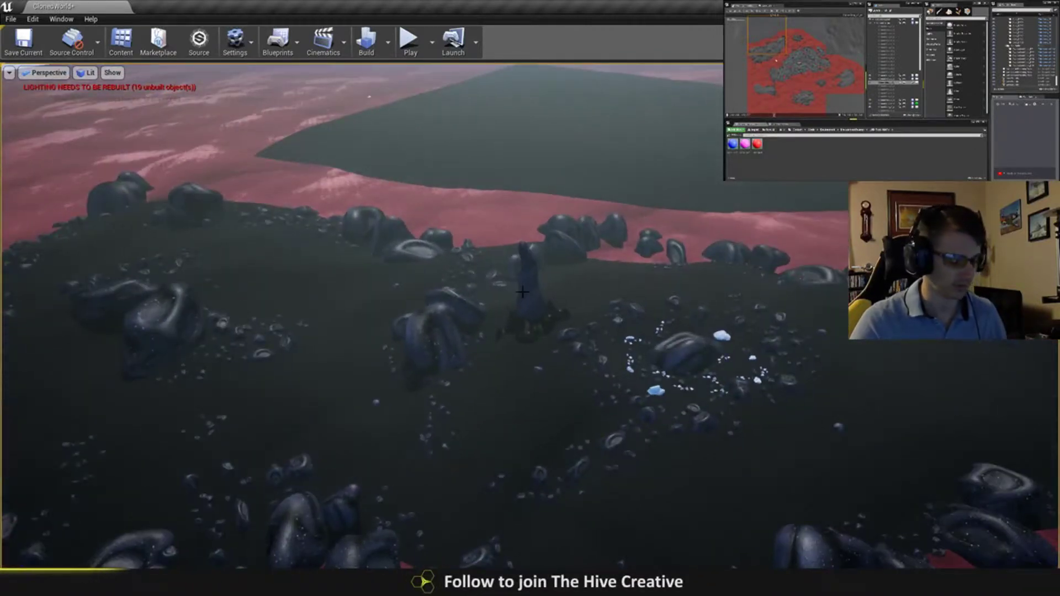
key(ctrl+s)
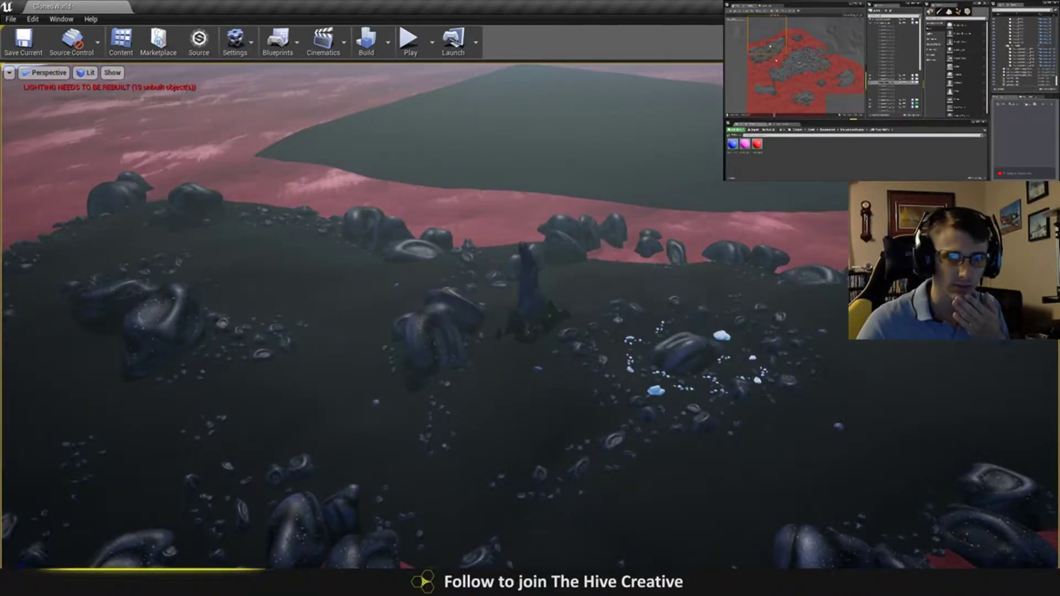
- Hide the level section holding the spire and blue stones, show it again and save the level
click(870, 82)
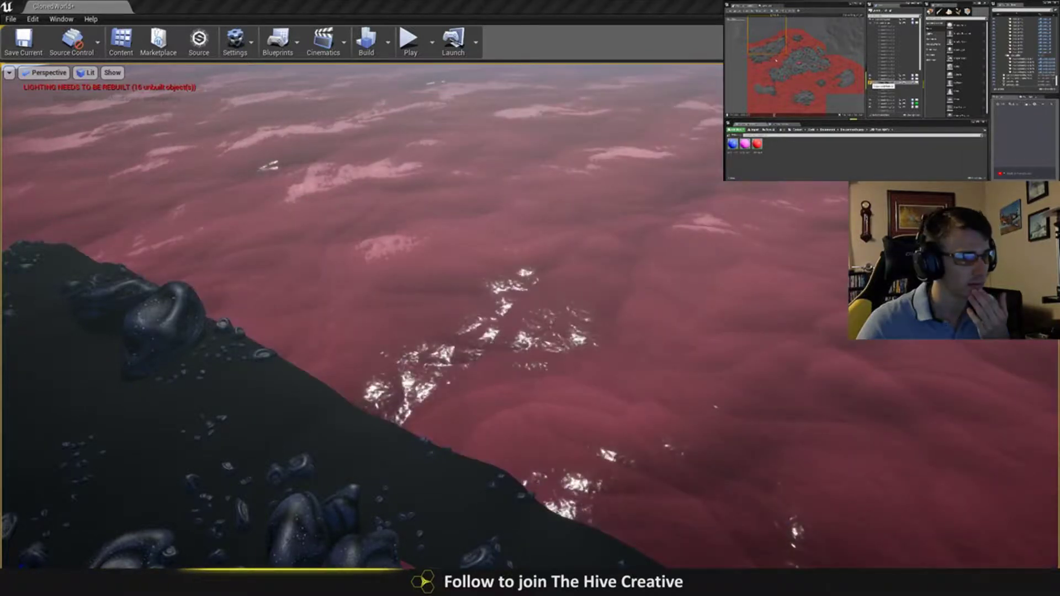
click(870, 82)
right_drag(666, 330, 748, 330)
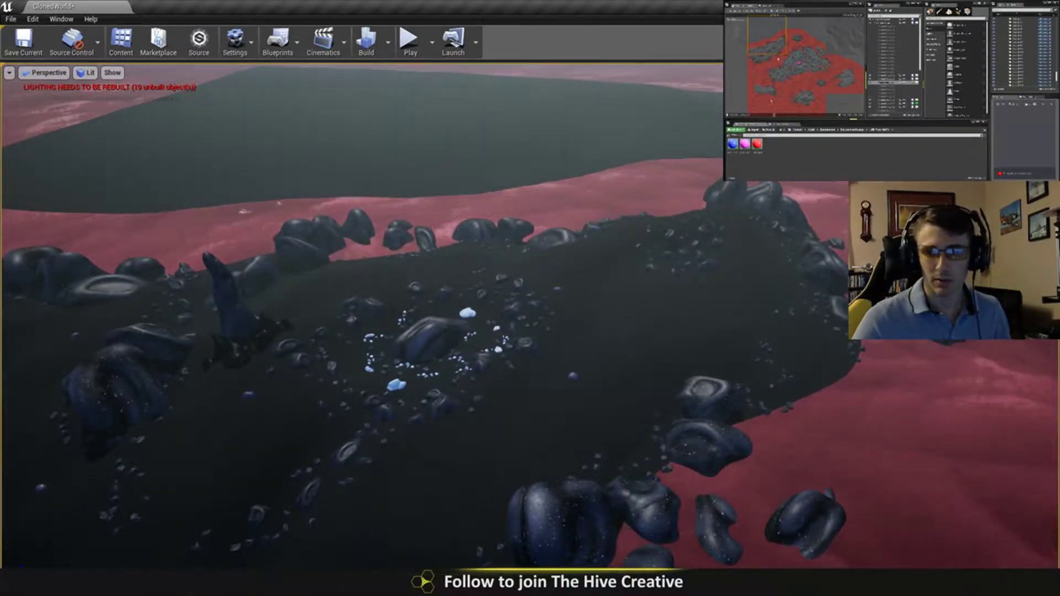
right_drag(451, 310, 433, 285)
key(ctrl+s)
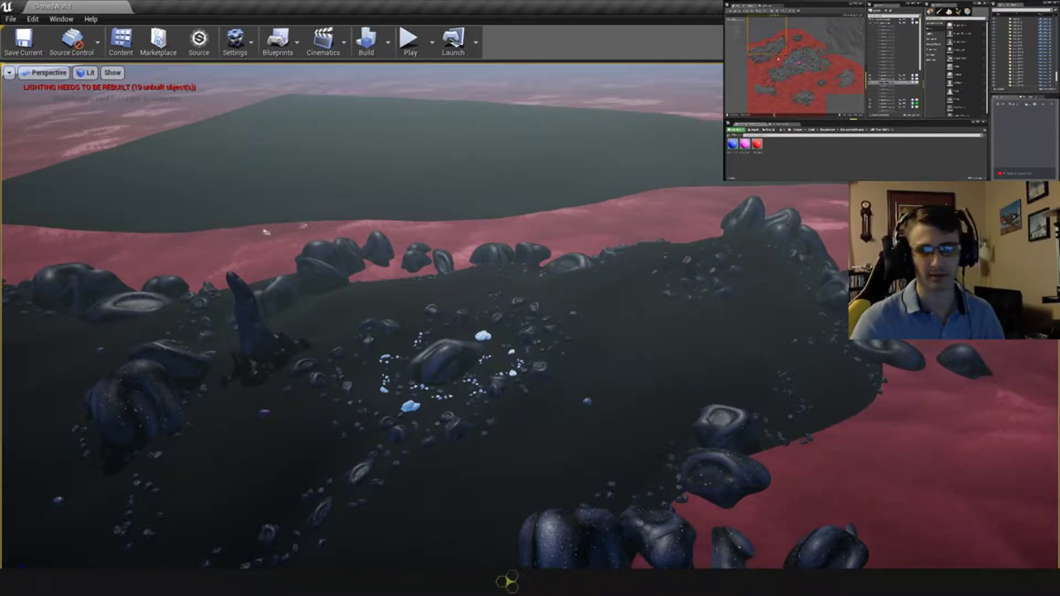
- Copy a drooping teal tree, a branching blue tree and a small bud plant from the forested island toward the long bare island
right_drag(684, 205, 704, 225)
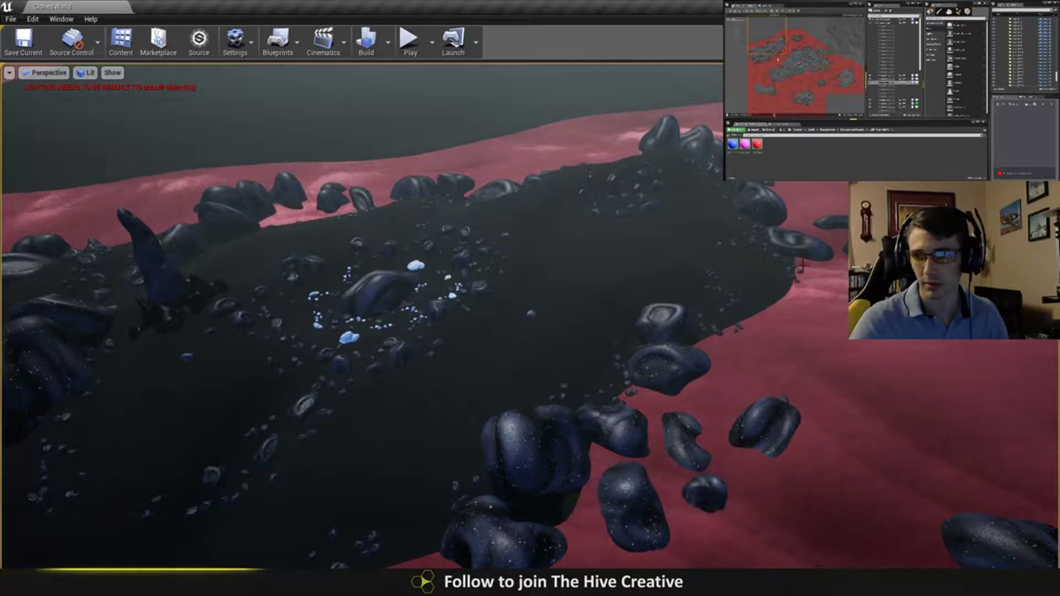
mouse_move(641, 269)
right_down()
mouse_move(543, 235)
mouse_move(610, 265)
mouse_move(647, 268)
right_up()
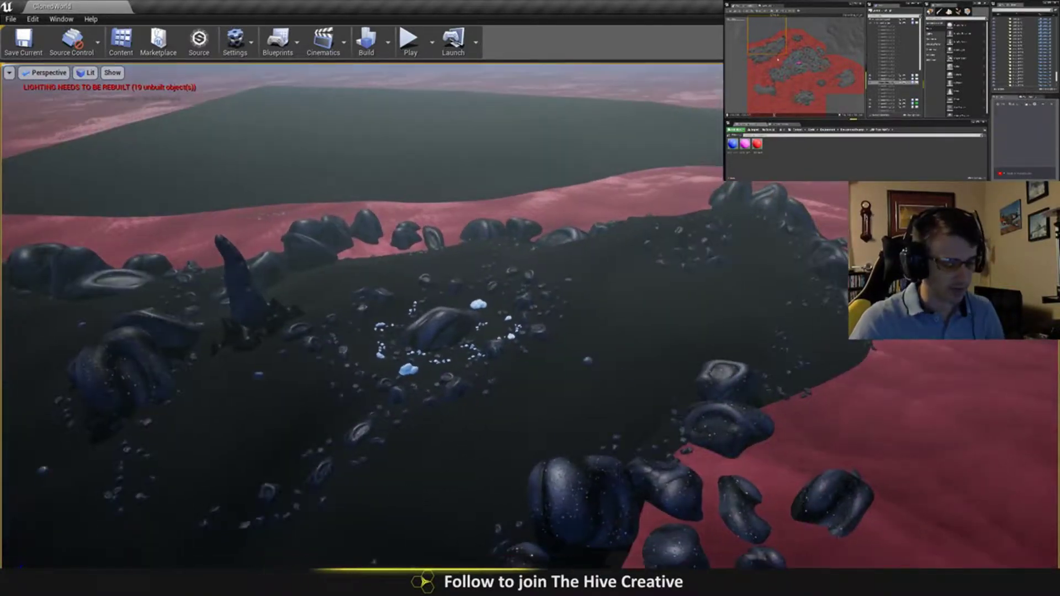
right_drag(707, 218, 585, 204)
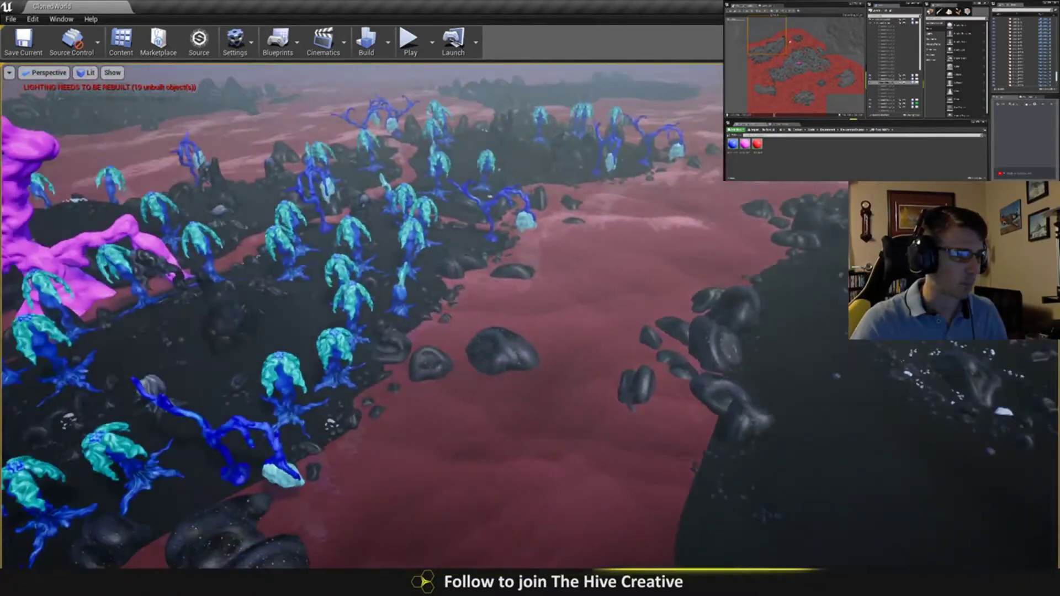
click(328, 342)
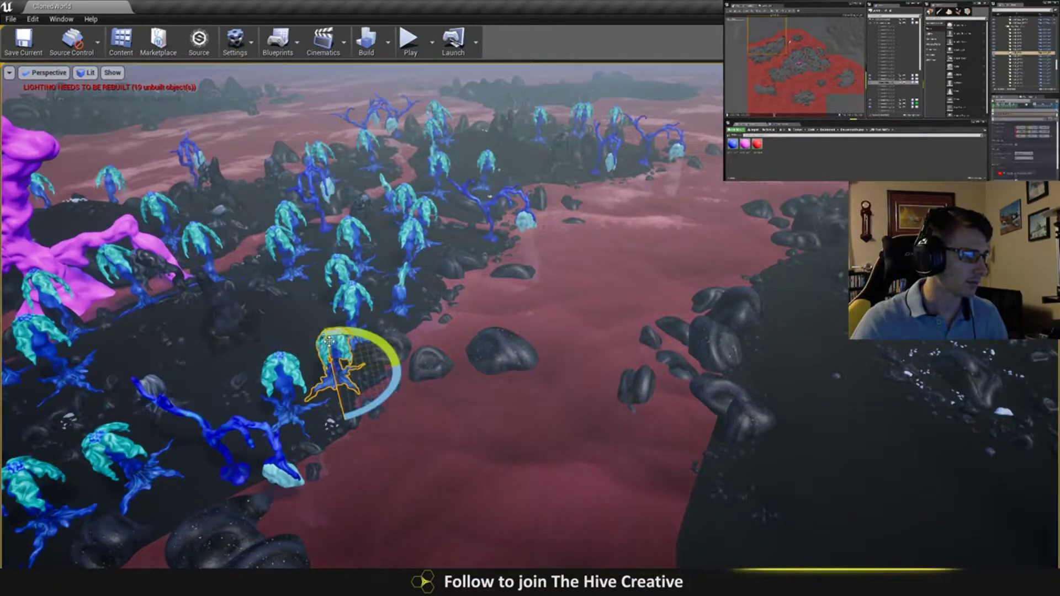
key(w)
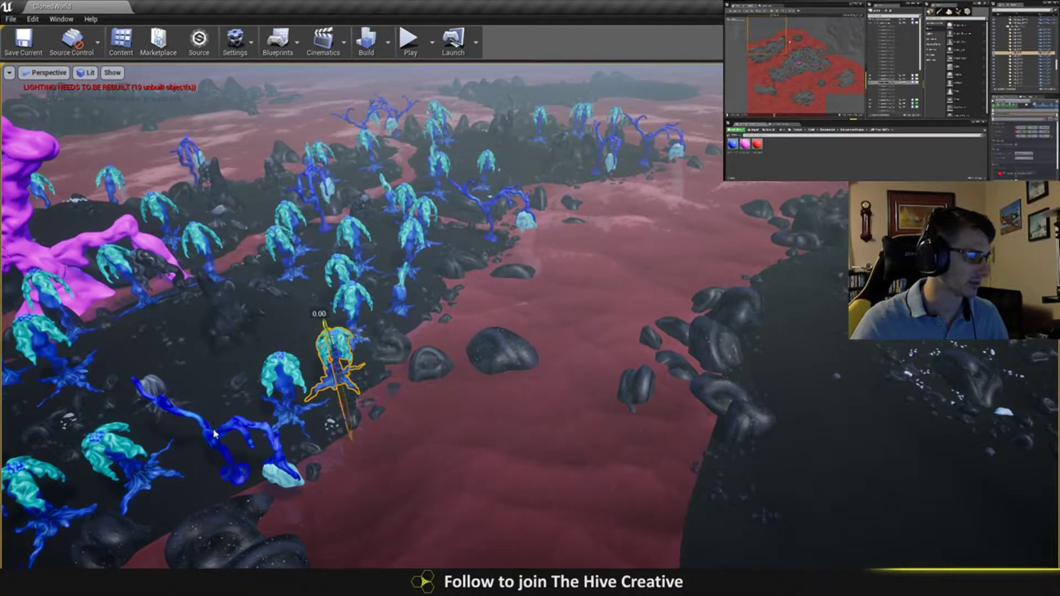
ctrl+click(212, 428)
click(332, 362)
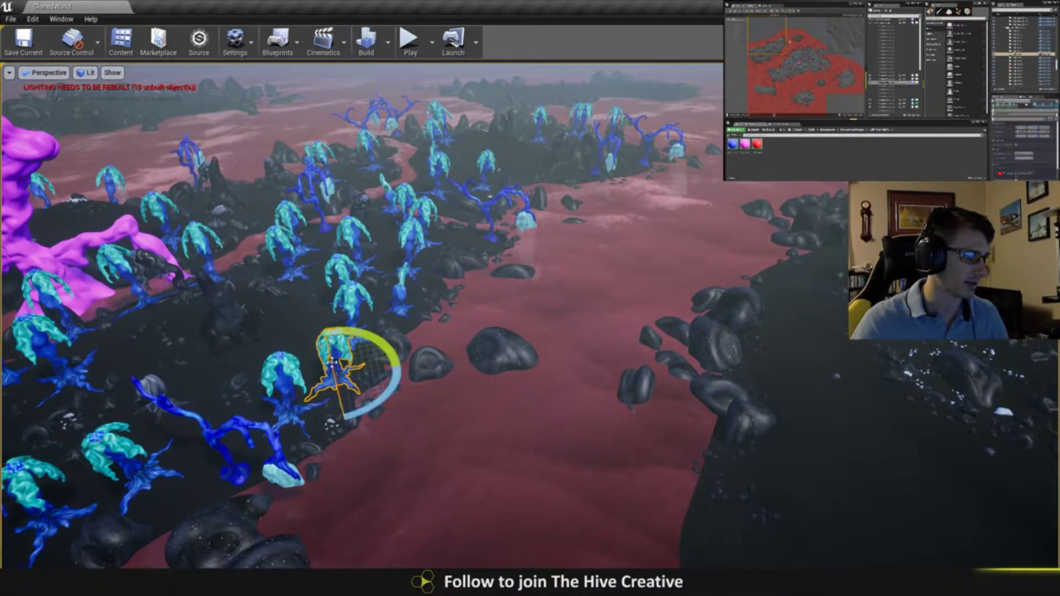
ctrl+click(233, 437)
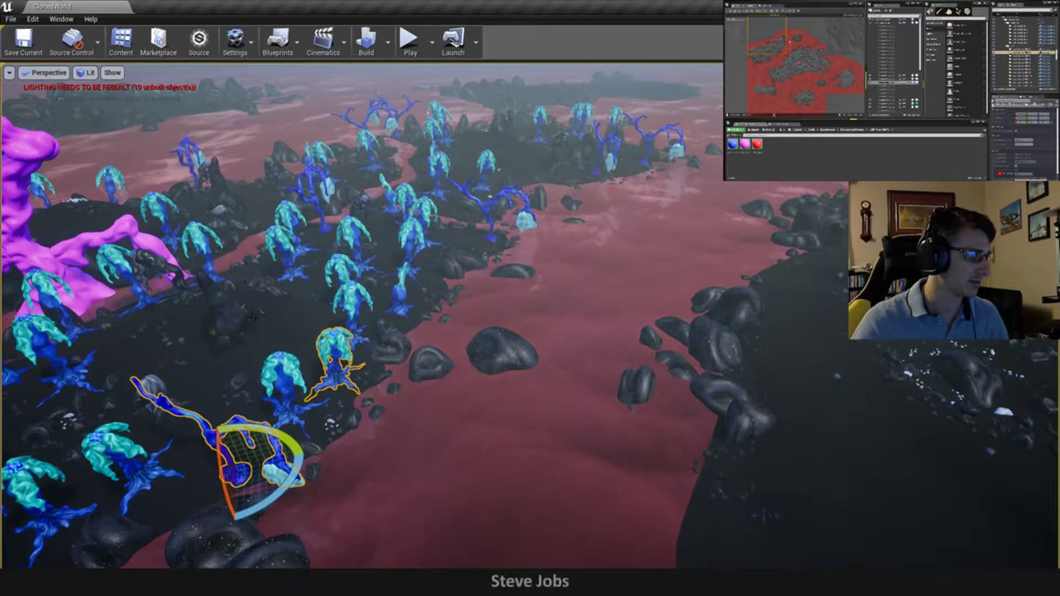
right_drag(253, 316, 187, 347)
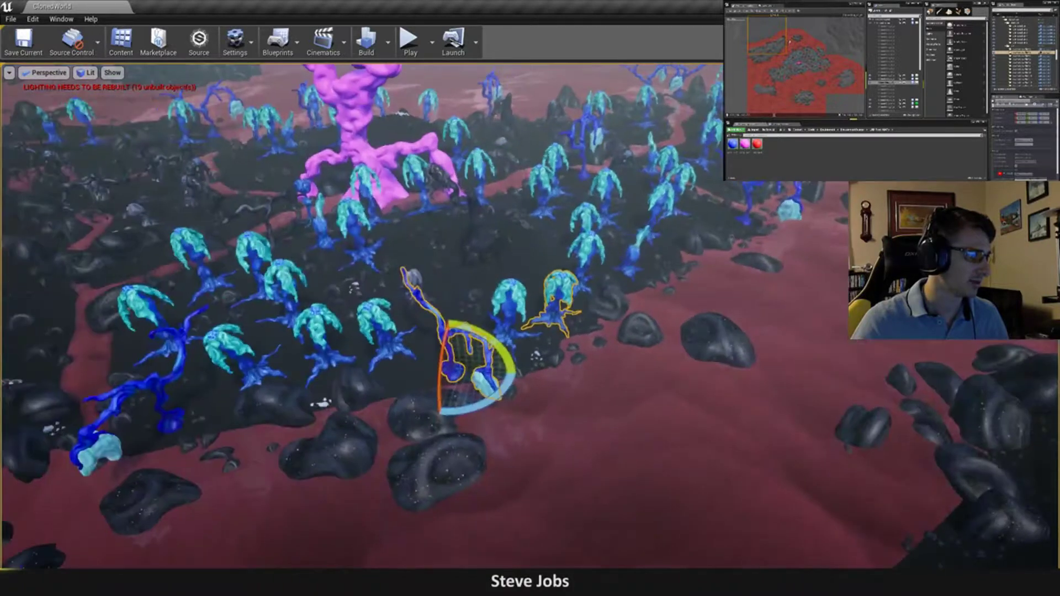
ctrl+click(326, 239)
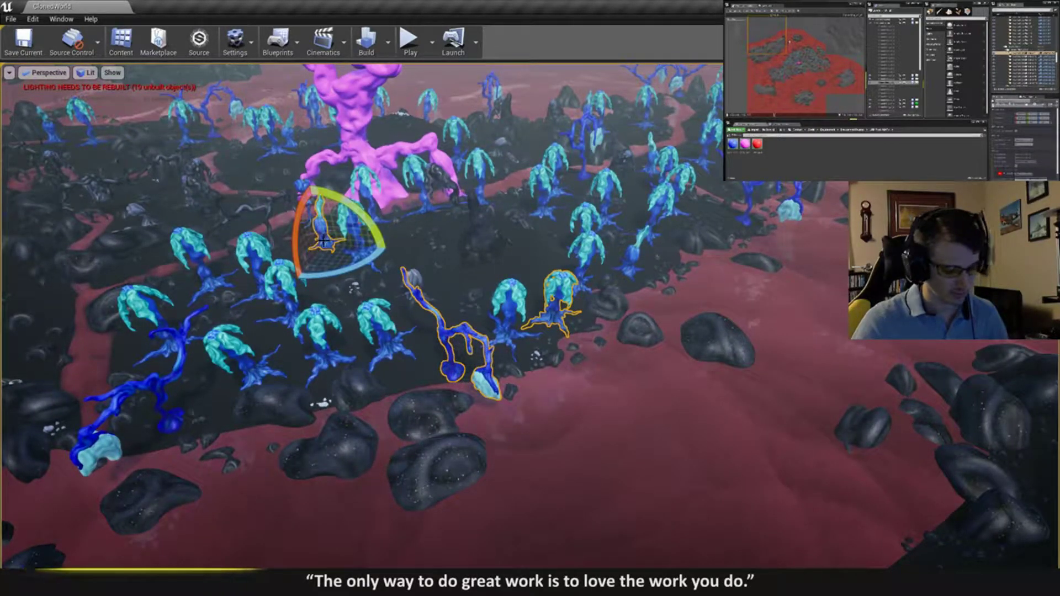
key(m)
key(w)
right_drag(444, 343, 379, 369)
alt+drag(382, 360, 958, 485)
right_drag(914, 457, 977, 458)
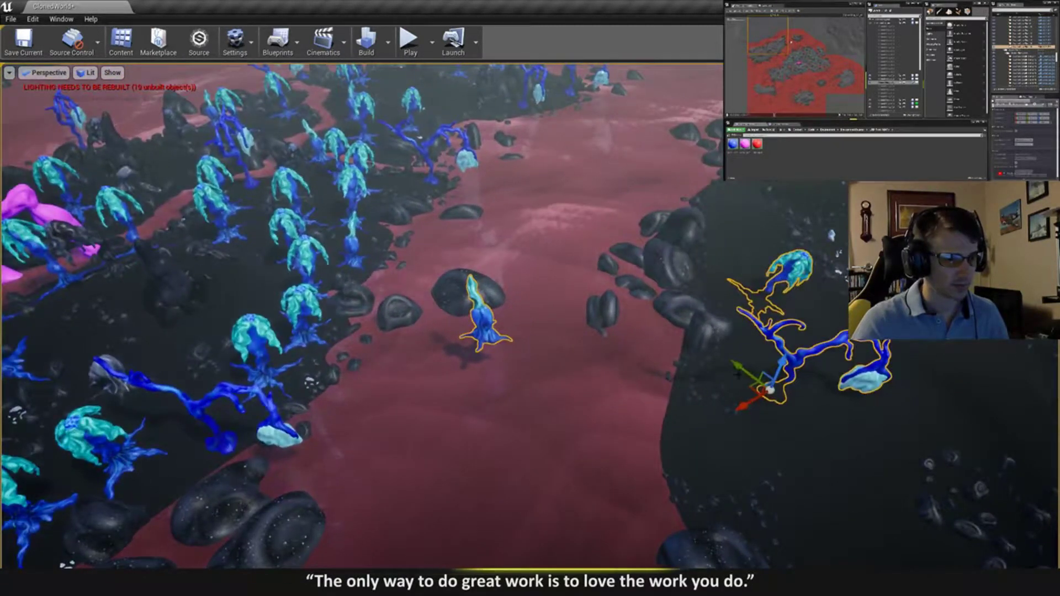
drag(748, 389, 894, 459)
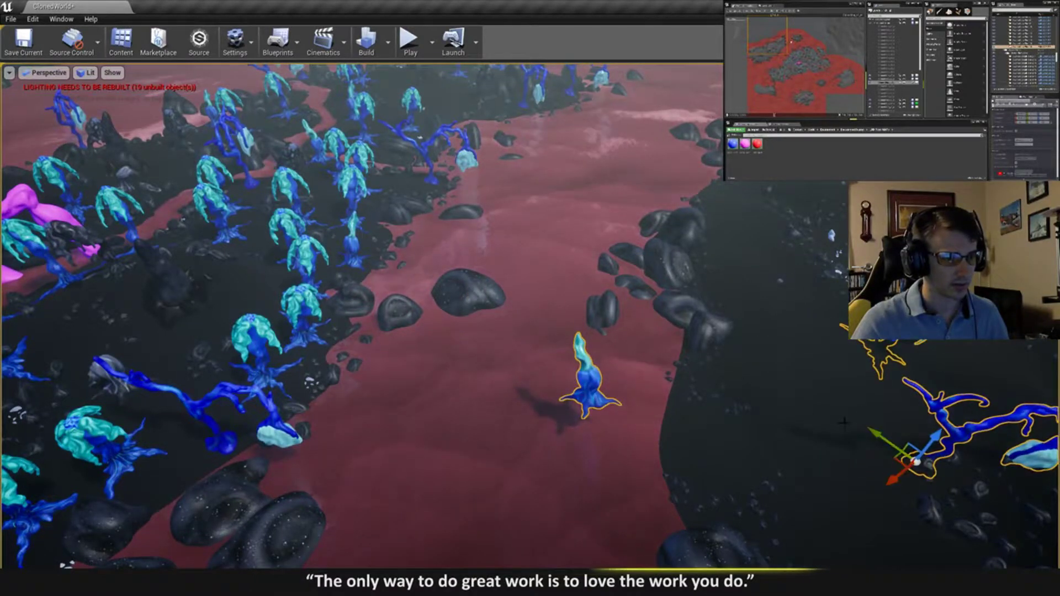
- Move the copied bud plant from the water onto the long island and lower it to the ground
right_drag(894, 460, 955, 448)
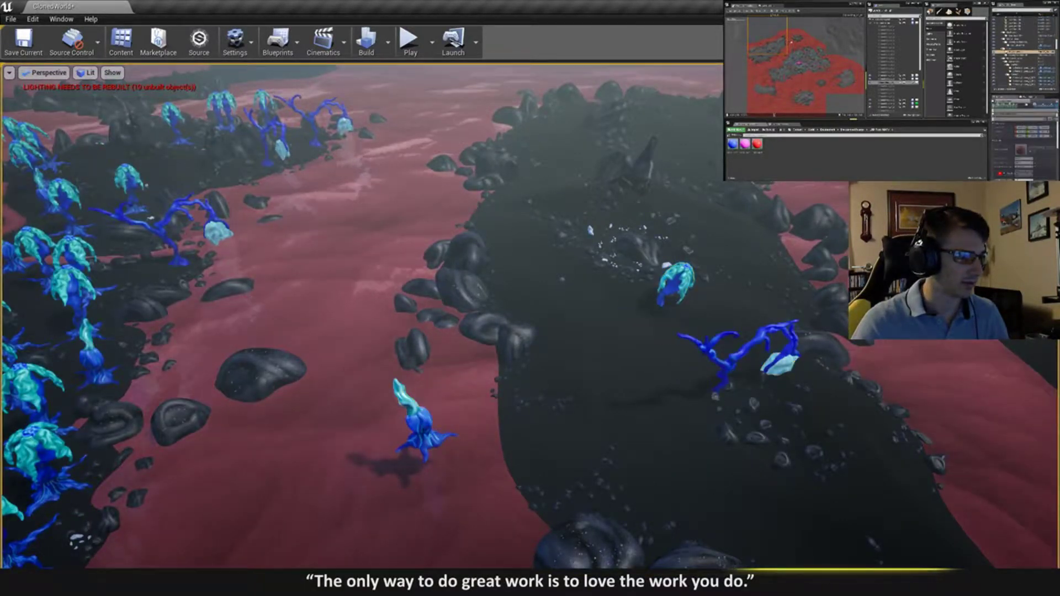
click(413, 436)
drag(407, 449, 588, 439)
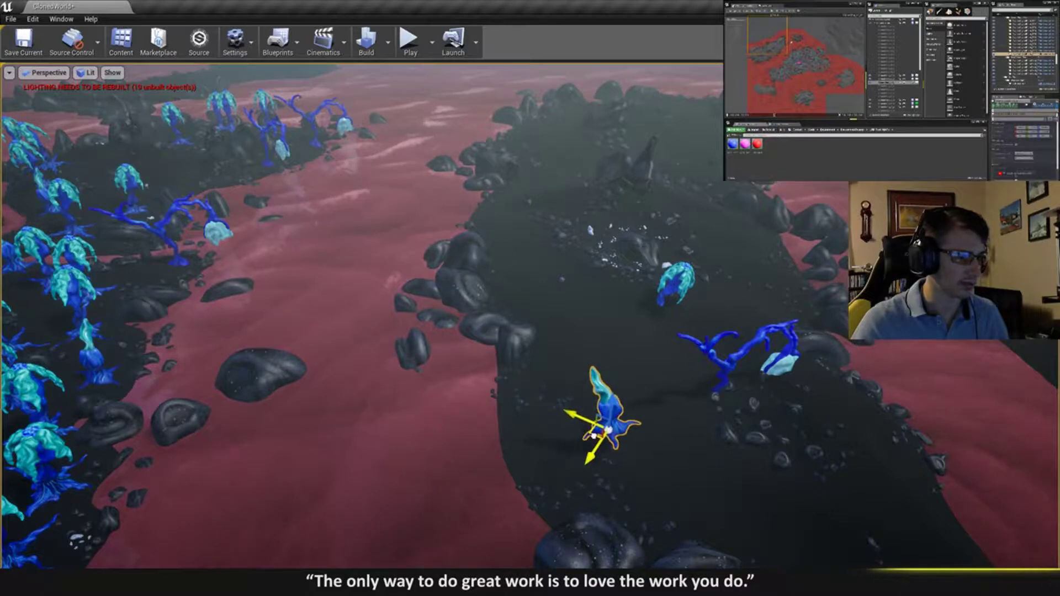
right_drag(589, 439, 508, 377)
right_drag(588, 408, 610, 393)
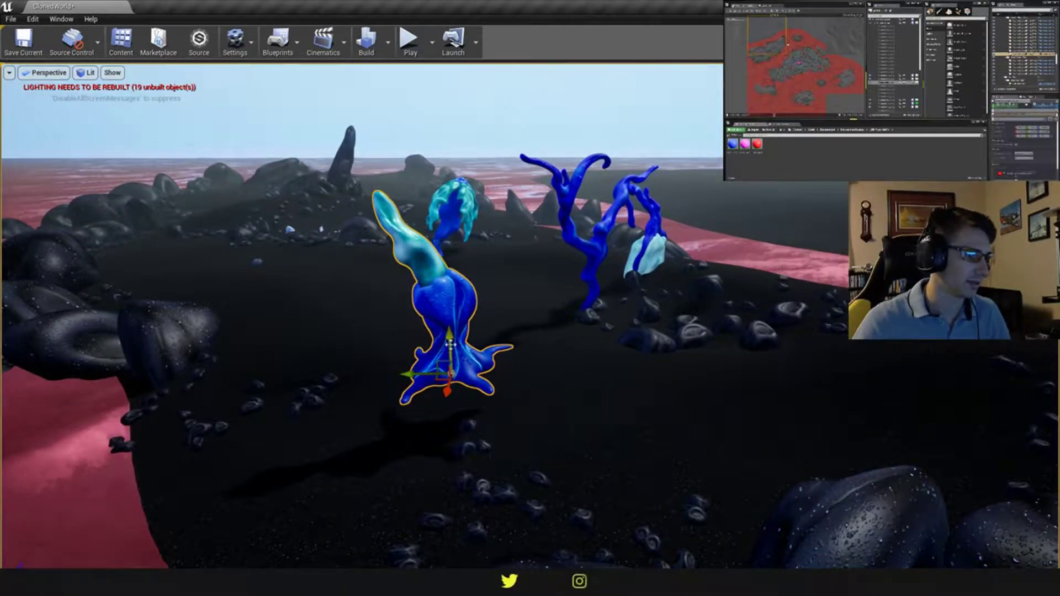
drag(450, 345, 470, 384)
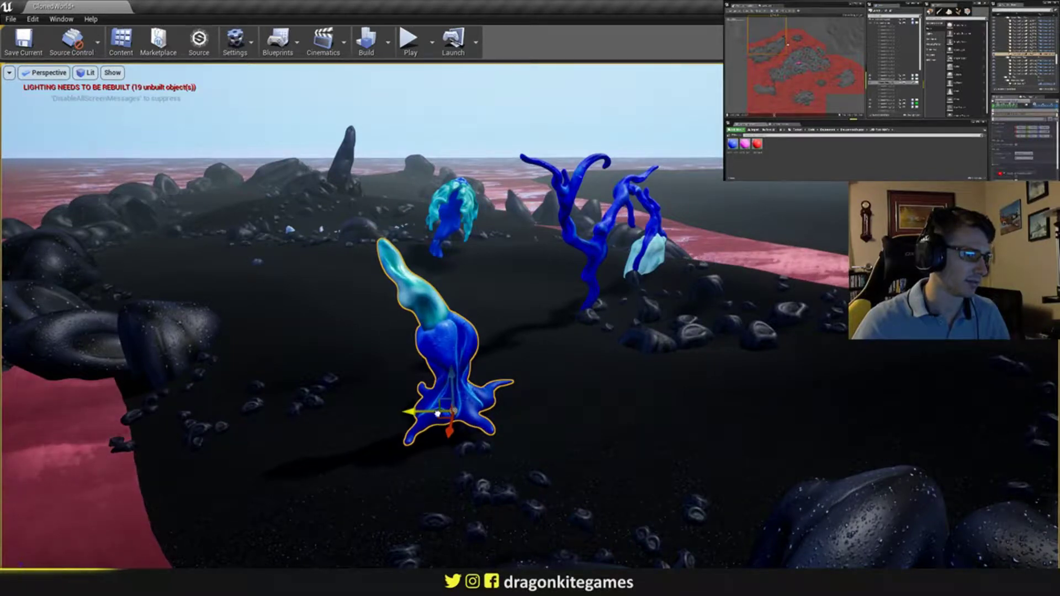
drag(438, 415, 454, 365)
- Shift the bud plant across the open ground toward the ring of small blue stones
right_drag(455, 365, 543, 344)
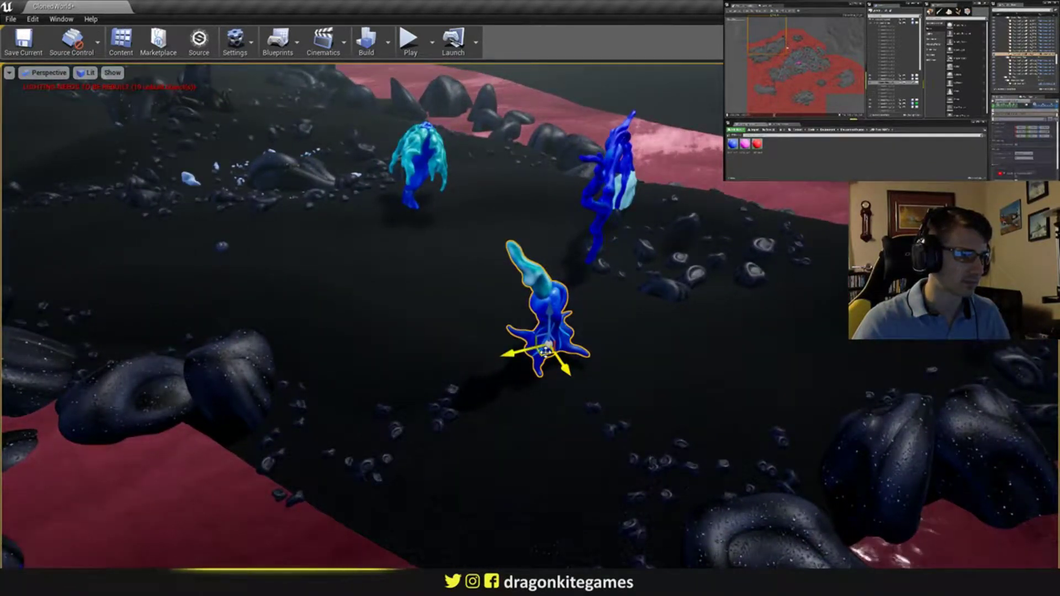
drag(546, 351, 355, 303)
right_drag(355, 303, 71, 213)
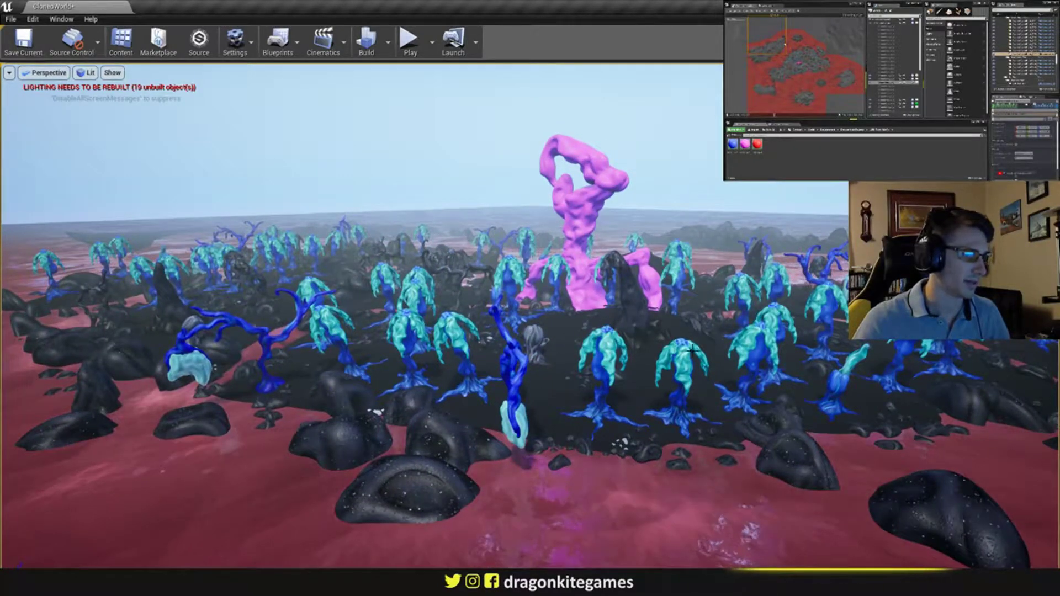
right_drag(812, 369, 994, 419)
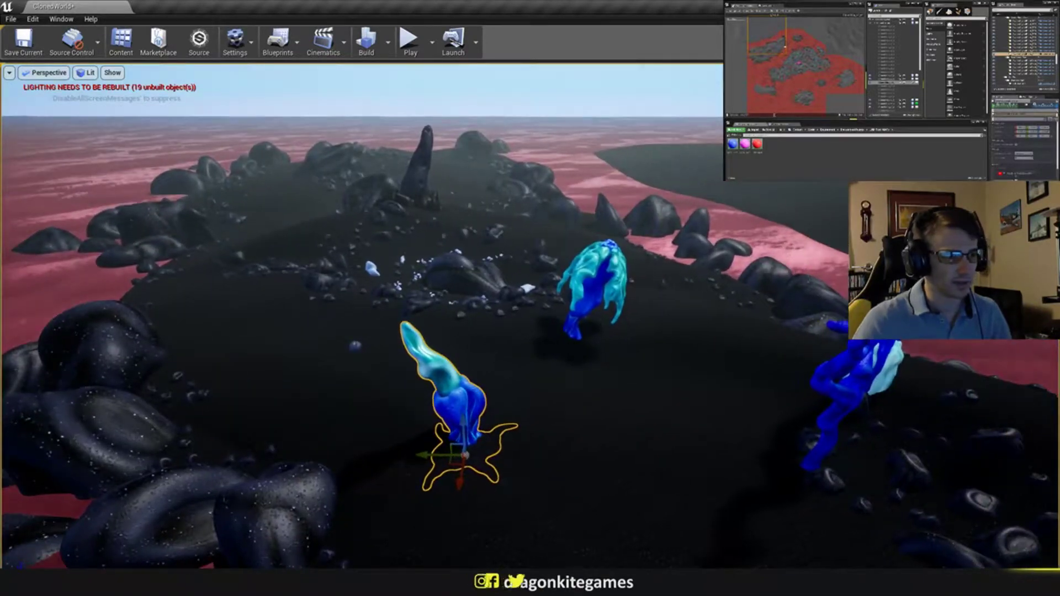
- Straighten and rotate the copied drooping teal tree, and shift it toward the far shore beside the small rocks
right_drag(530, 315, 695, 262)
click(581, 310)
drag(531, 500, 521, 406)
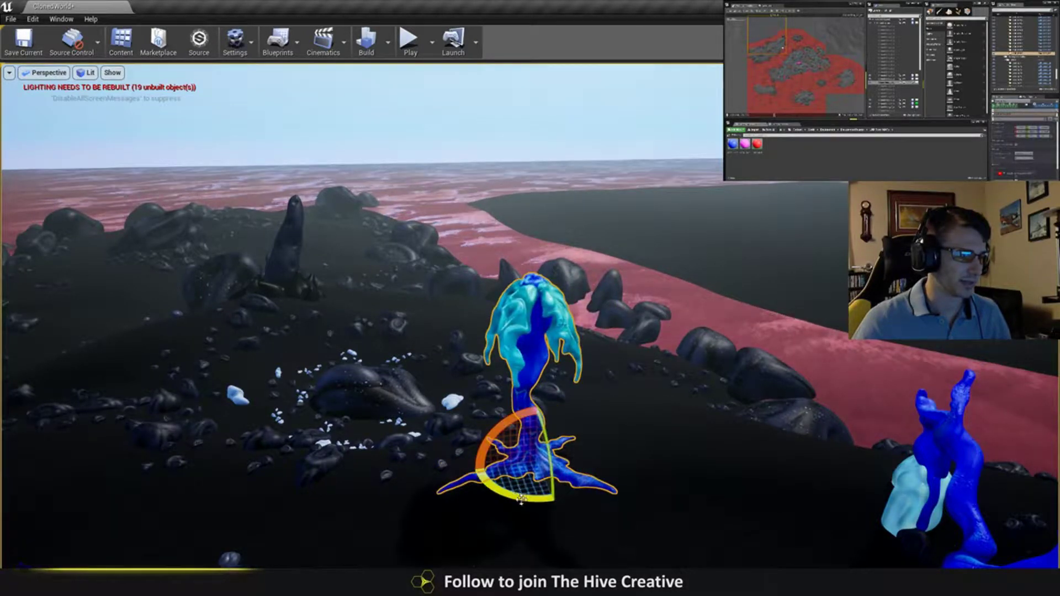
drag(521, 500, 557, 500)
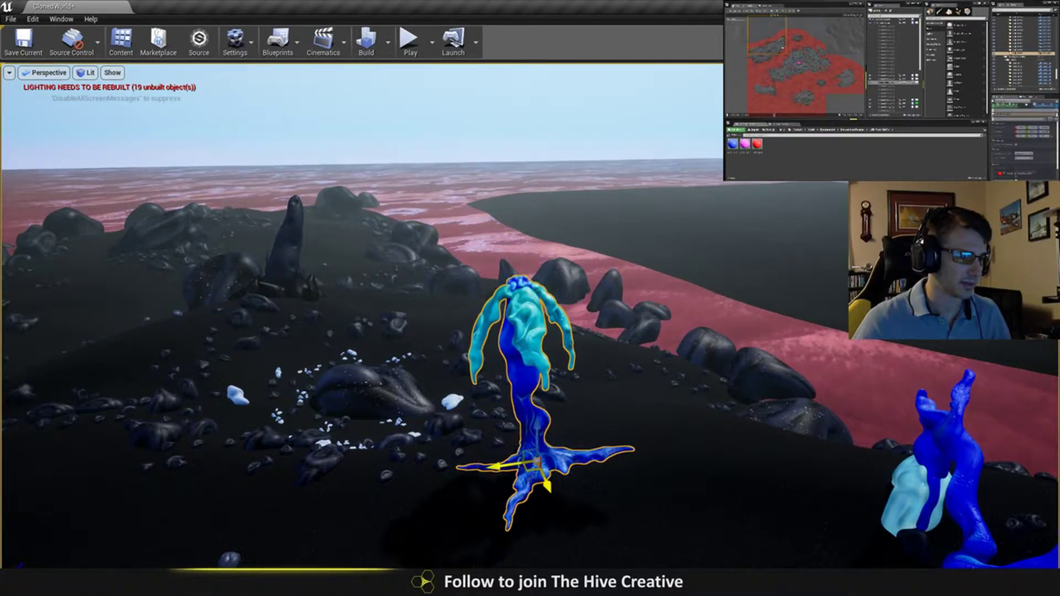
drag(537, 462, 590, 422)
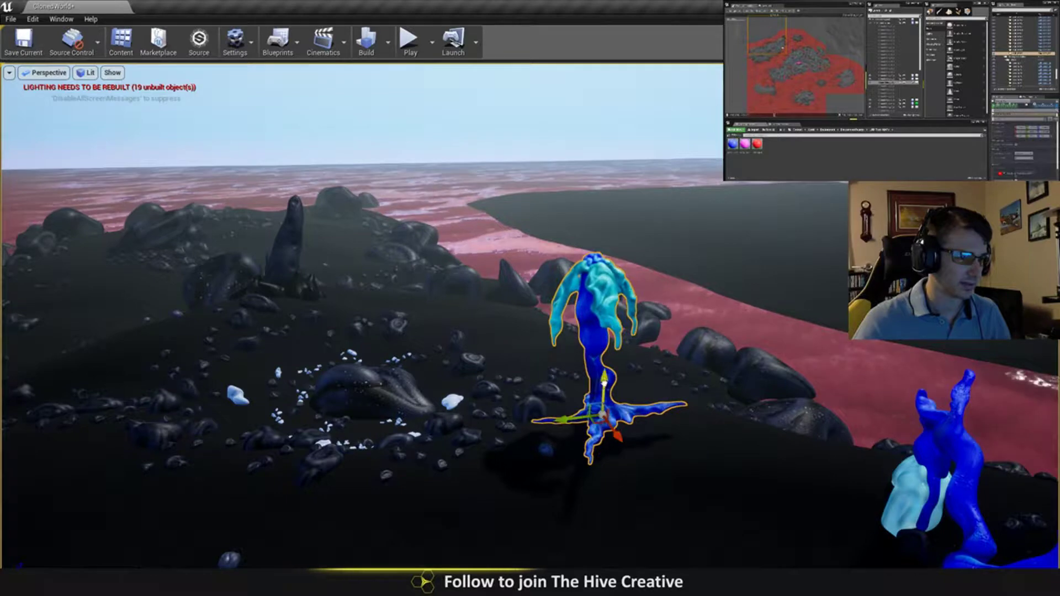
- Tilt the drooping teal tree to follow the slope of the ground
right_drag(608, 402, 656, 402)
key(w)
key(a)
key(q)
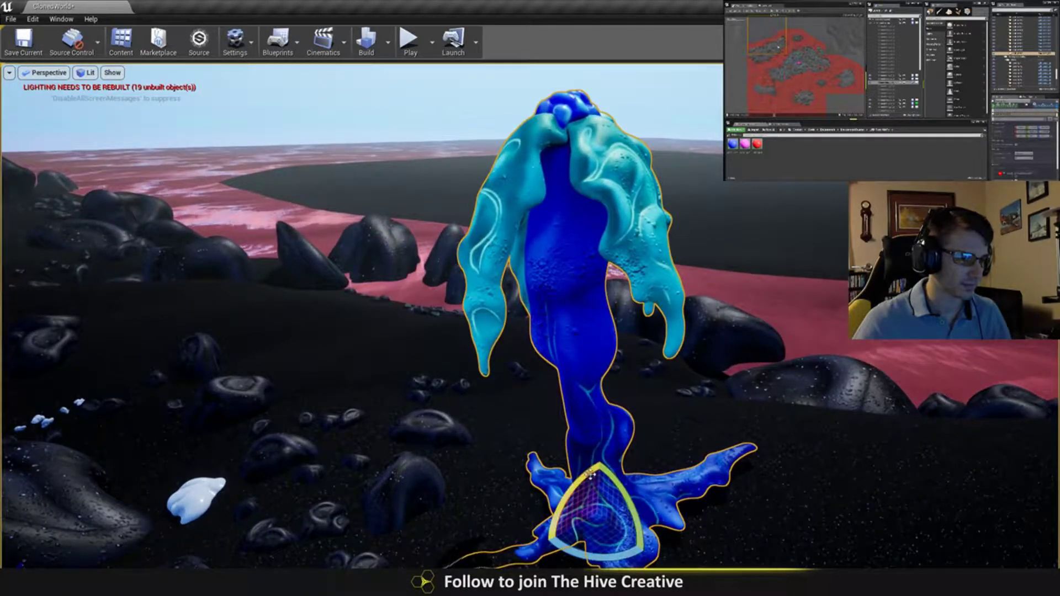
drag(590, 474, 622, 483)
right_drag(622, 483, 626, 476)
key(q)
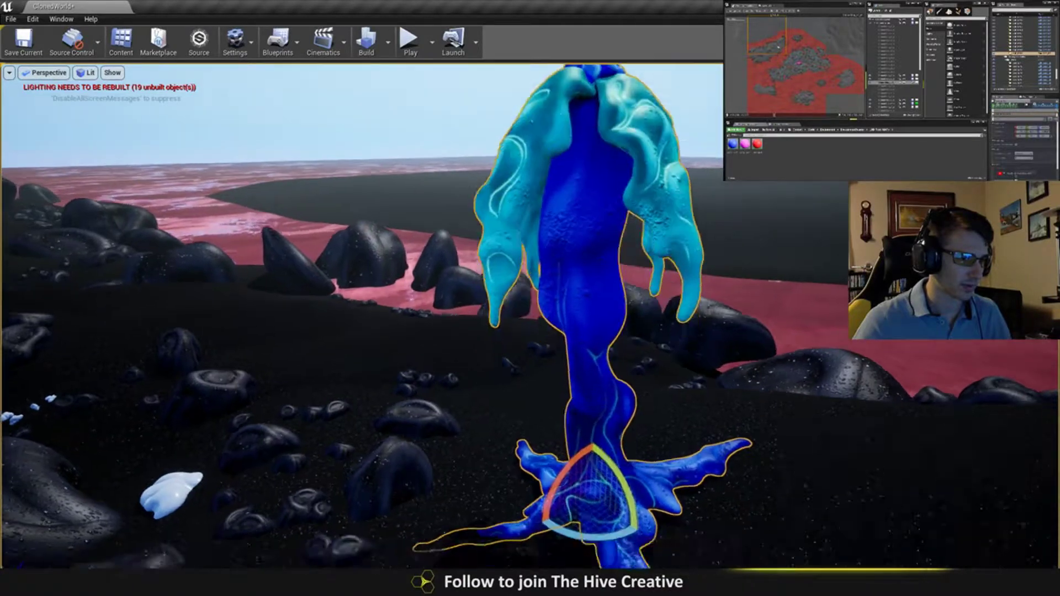
- Lower the drooping tree's roots into the ground, fine-tune its tilt and deselect it
right_drag(497, 283, 520, 269)
key(q)
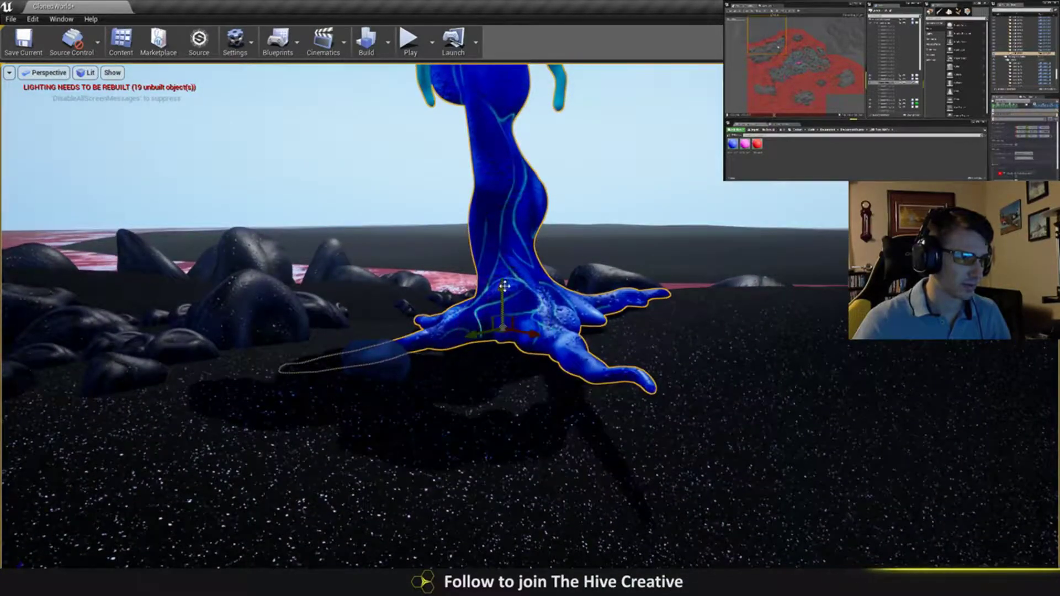
drag(503, 285, 508, 300)
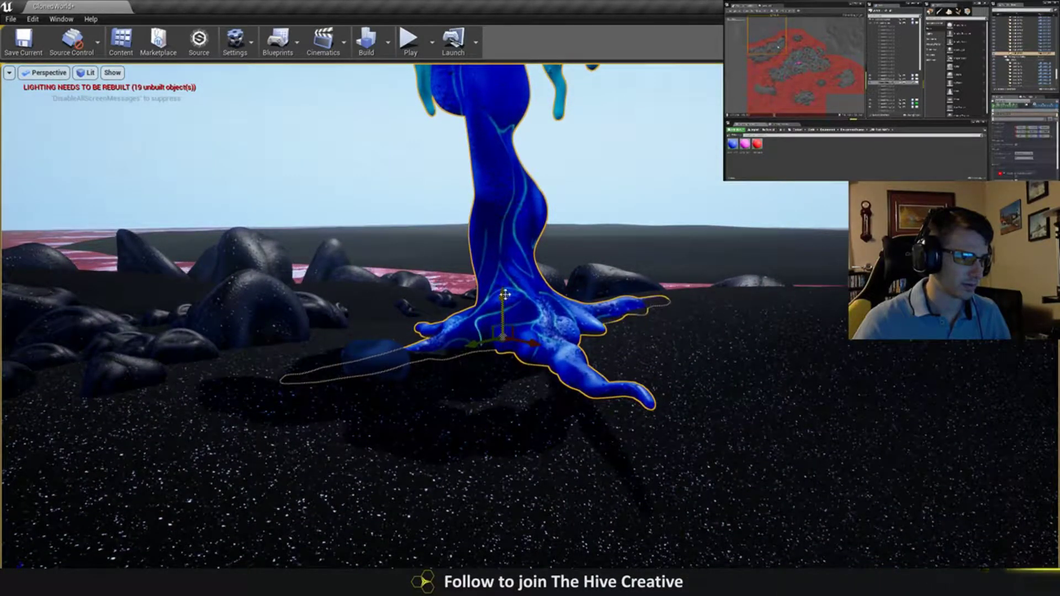
drag(539, 309, 543, 313)
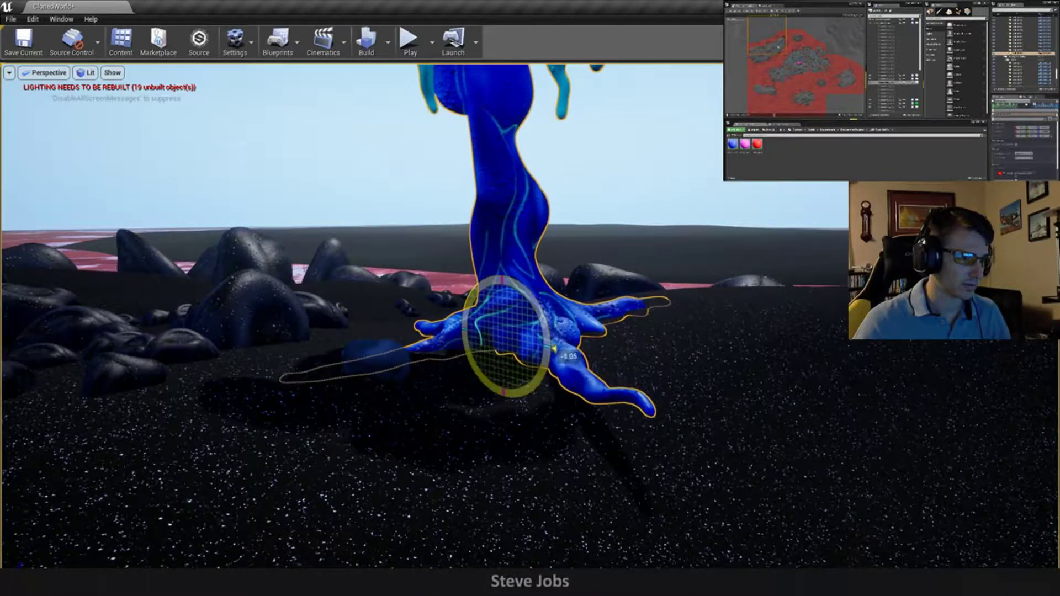
key(a)
mouse_move(500, 277)
right_down()
mouse_move(486, 277)
mouse_move(477, 309)
mouse_move(525, 304)
mouse_move(500, 277)
mouse_move(524, 279)
mouse_move(505, 232)
mouse_move(436, 339)
mouse_move(492, 276)
right_up()
key(q)
key(Escape)
- Copy the drooping teal tree onto the open ground between the blue-stone ring and the small bud plant
key(s)
key(e)
key(w)
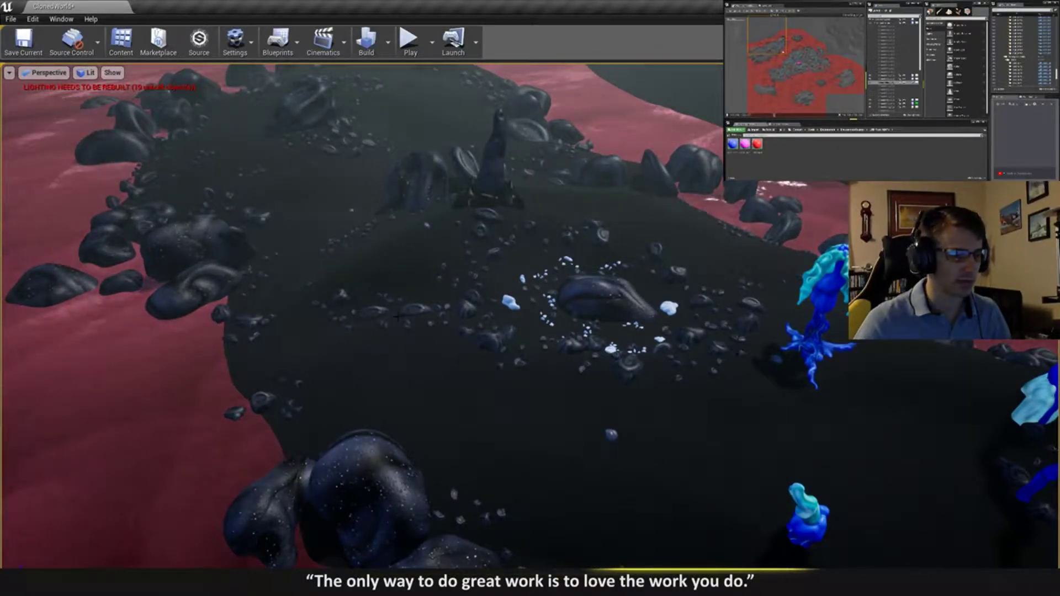
key(d)
right_drag(677, 314, 709, 313)
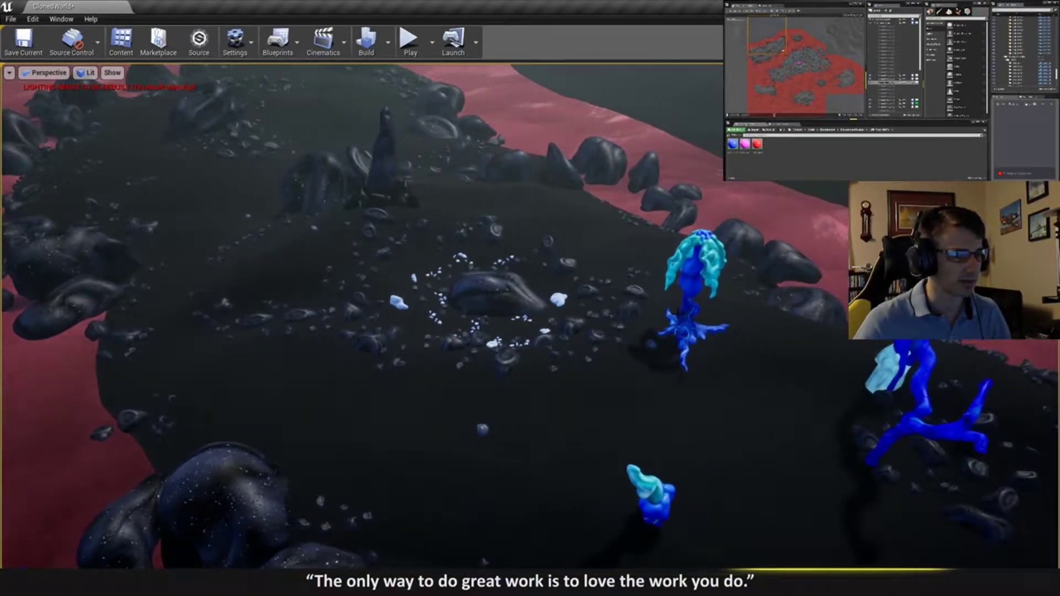
click(656, 494)
click(686, 335)
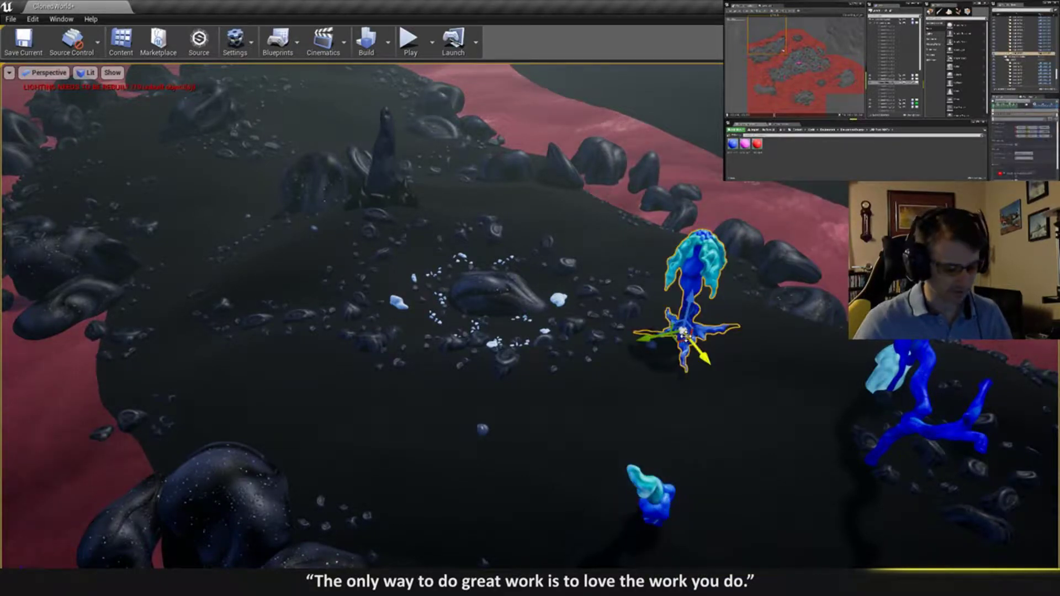
alt+drag(680, 343, 580, 430)
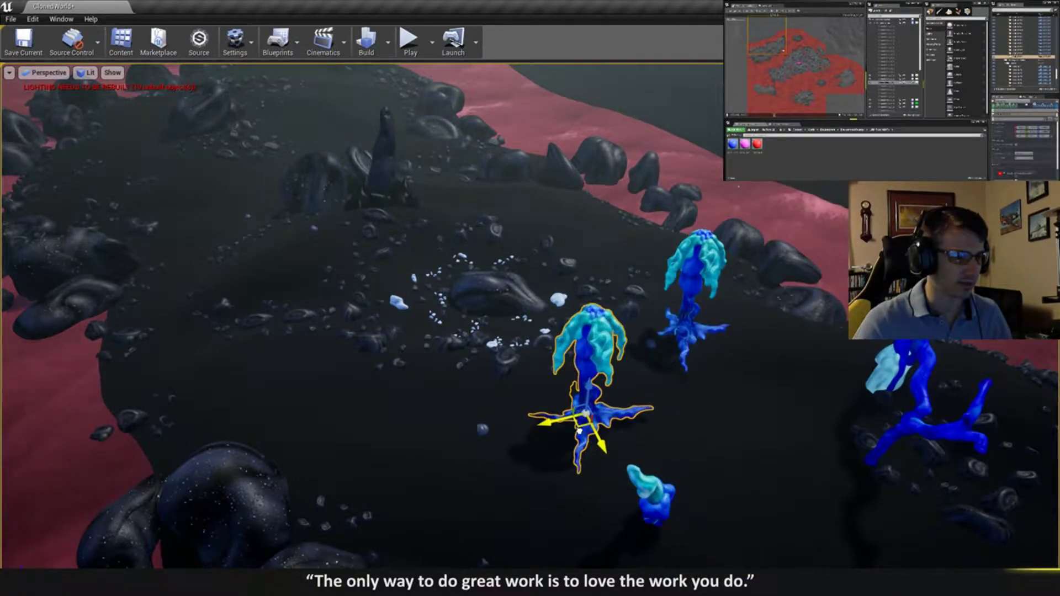
- Rotate the copied drooping teal tree near the bud plant to face another way and lower it to the ground
key(e)
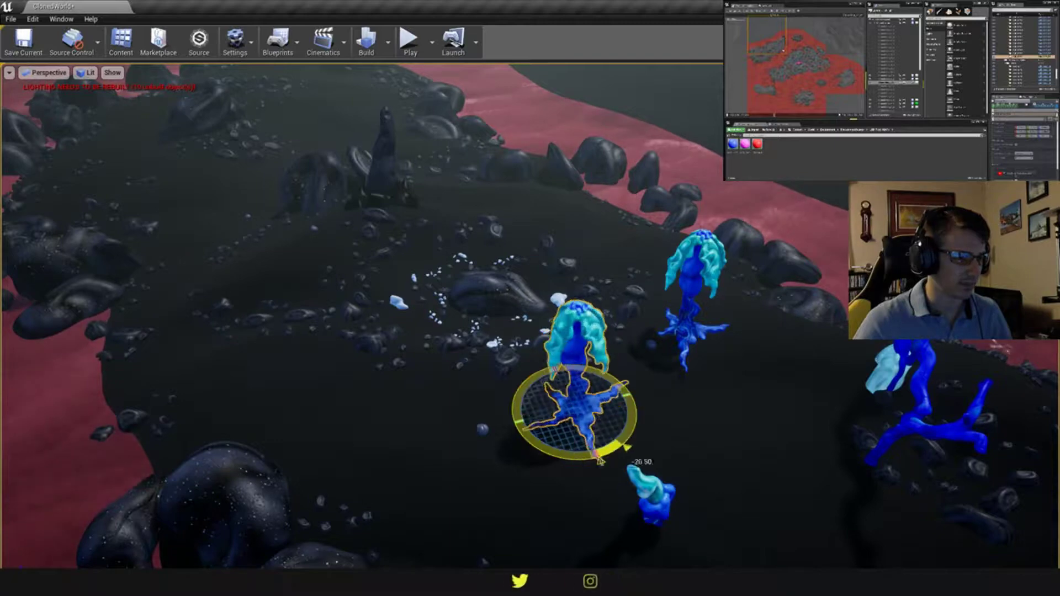
key(w)
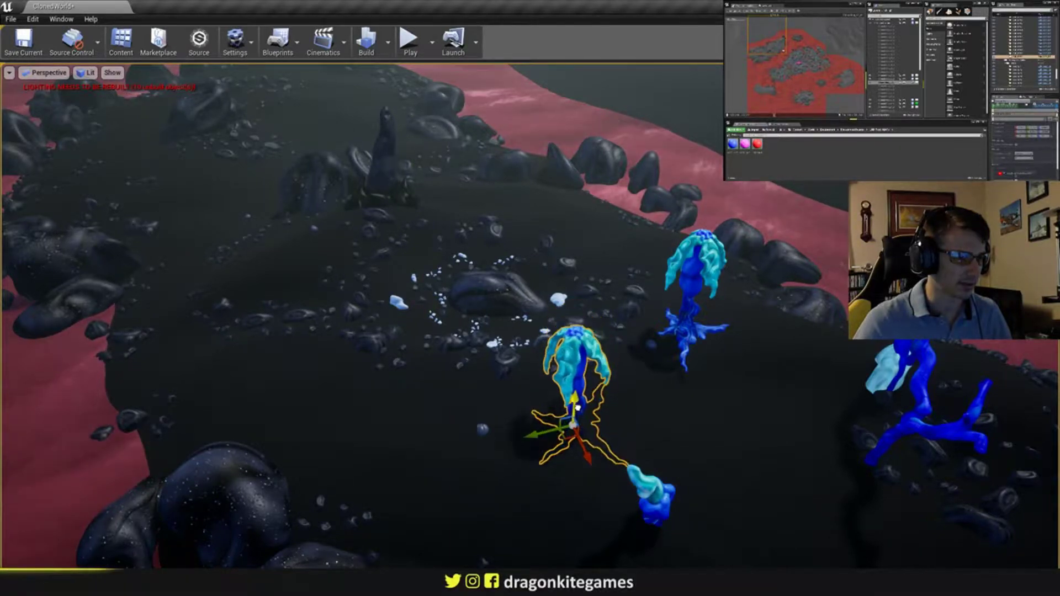
key(f)
right_drag(505, 279, 483, 199)
drag(602, 266, 575, 270)
- Tilt the drooping tree near the bud plant to match the slope and settle its roots into the ground
key(e)
drag(563, 313, 564, 315)
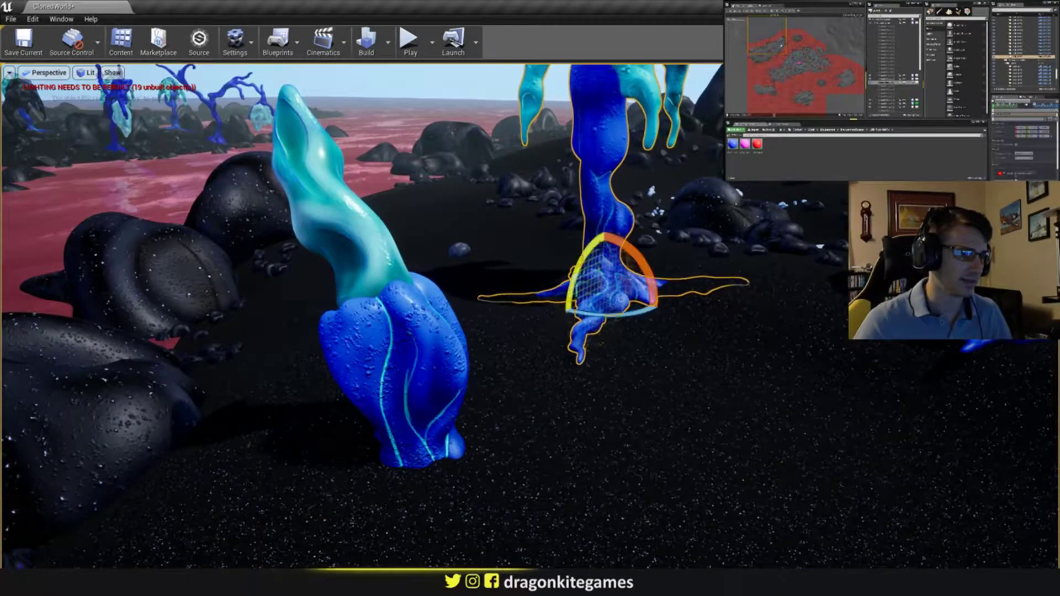
drag(636, 256, 645, 271)
drag(578, 268, 564, 312)
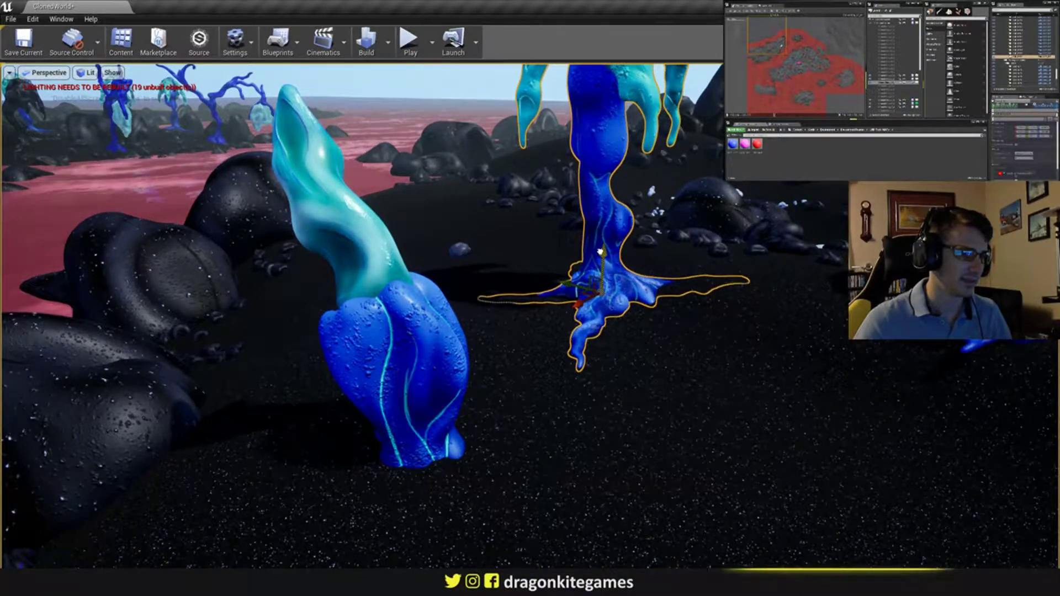
- Copy the drooping teal tree to the open ground on the other side of the blue-stone ring, lower it and rotate it
right_drag(600, 252, 663, 259)
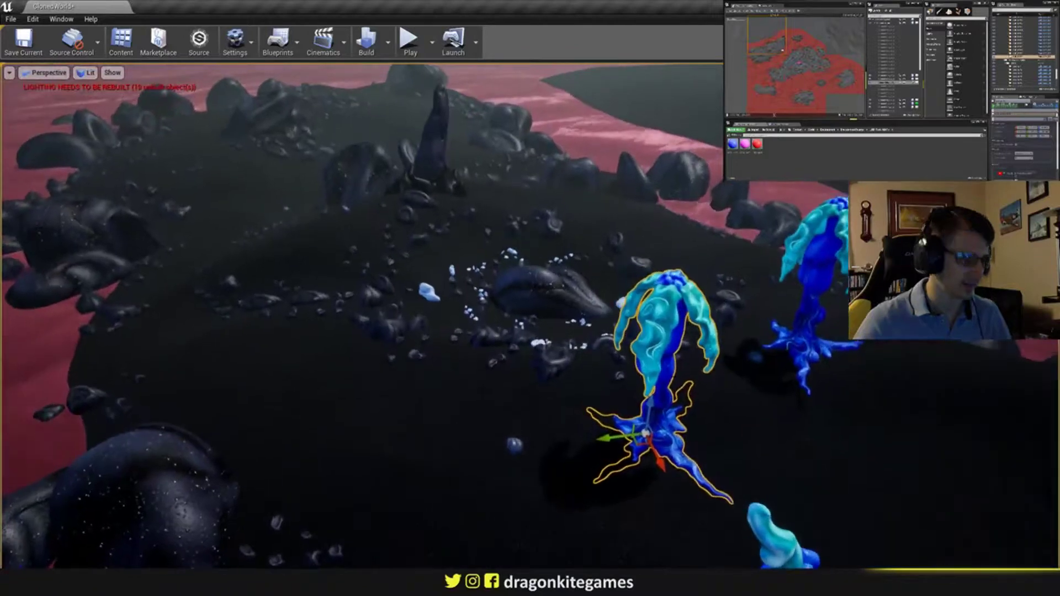
alt+drag(635, 439, 411, 394)
key(w)
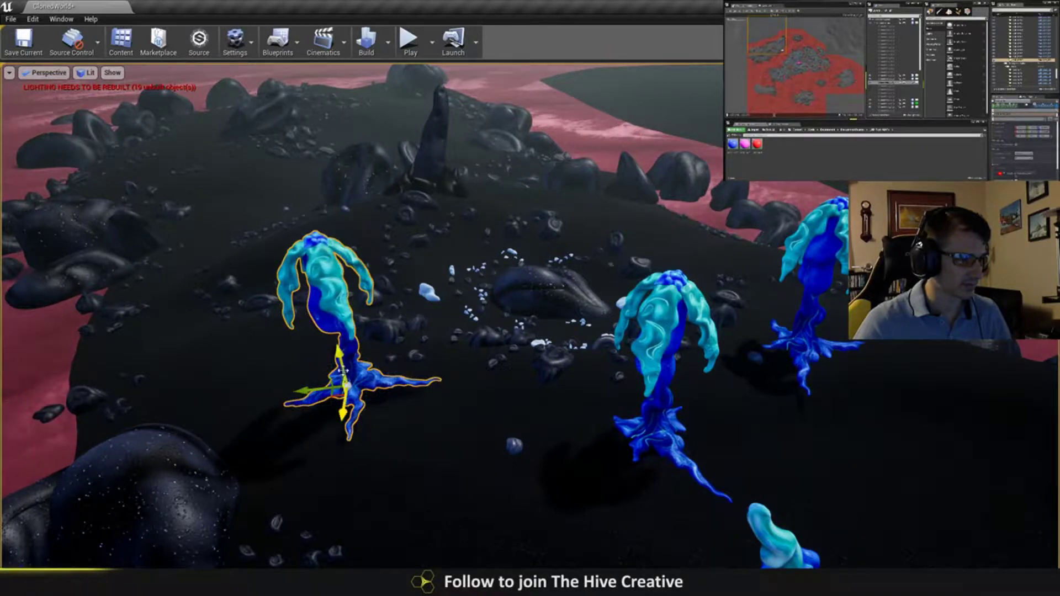
drag(342, 370, 348, 379)
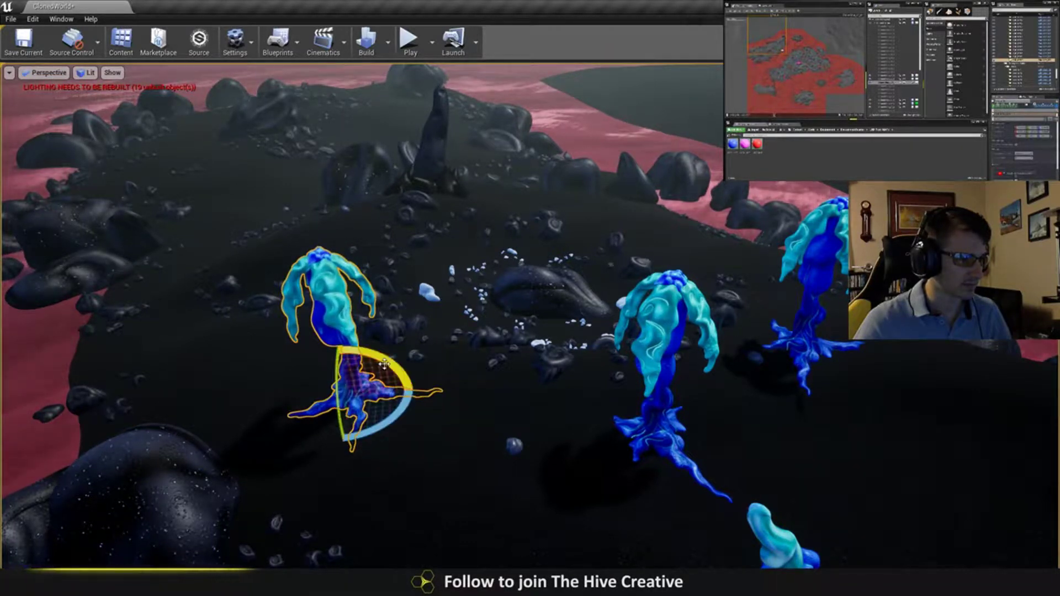
drag(397, 415, 387, 376)
- Tilt the new drooping tree to follow the ground, adjust its height so the roots sink in, and deselect it
key(w)
right_drag(386, 369, 303, 342)
key(w)
key(e)
drag(525, 404, 545, 427)
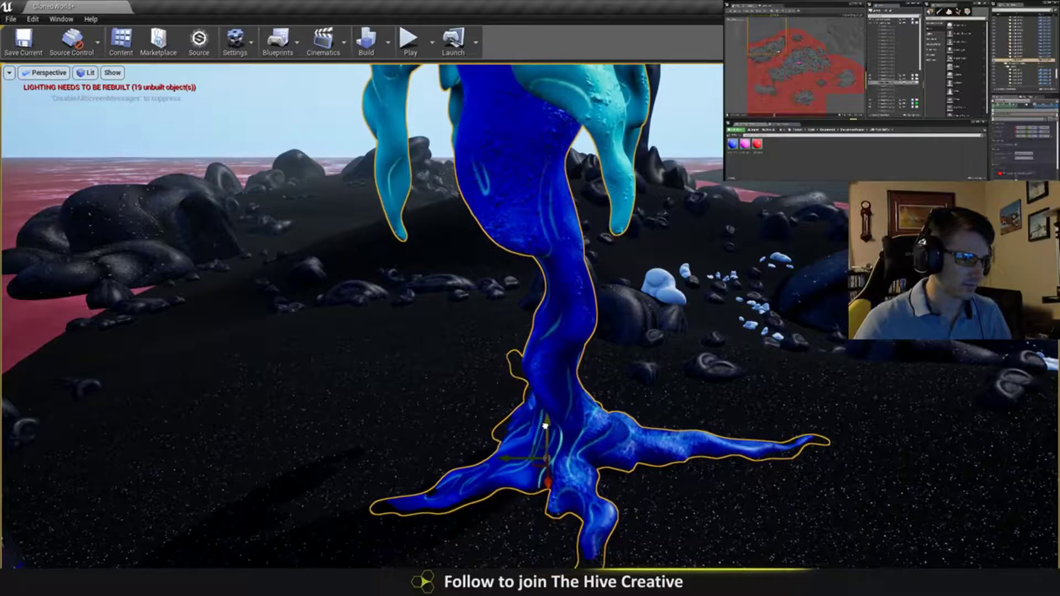
key(Escape)
- Move the branching blue tree with the teal pod from the small rocks to the near shoreline
key(s)
right_drag(530, 331, 577, 359)
key(d)
key(s)
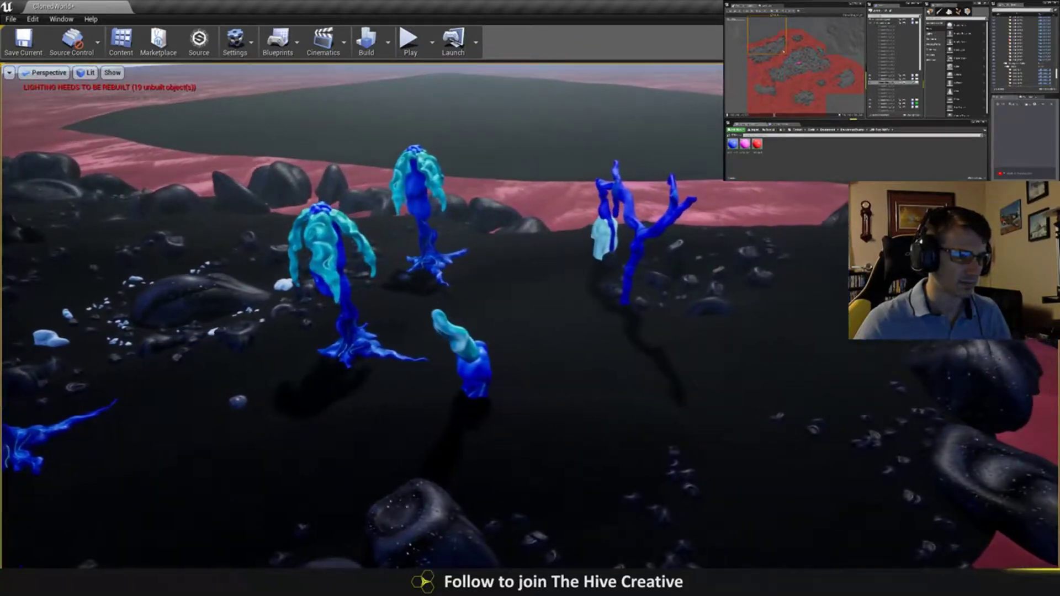
click(623, 193)
key(s)
right_drag(623, 171, 632, 212)
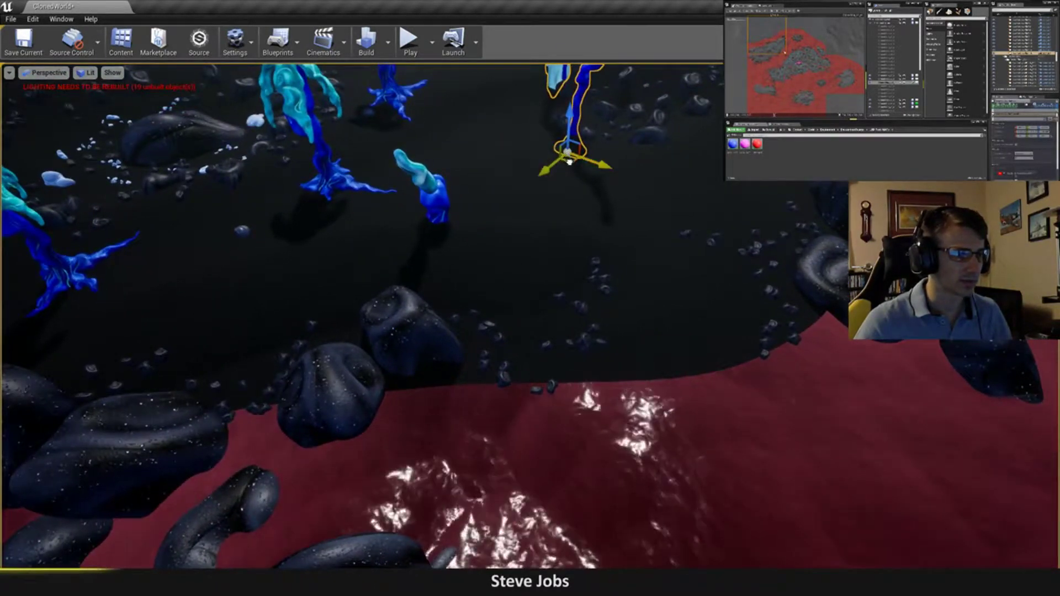
drag(684, 353, 814, 348)
- Rotate the branching tree so its pod hangs over the pink water, tilt it and settle its base into the shore
right_drag(814, 348, 714, 334)
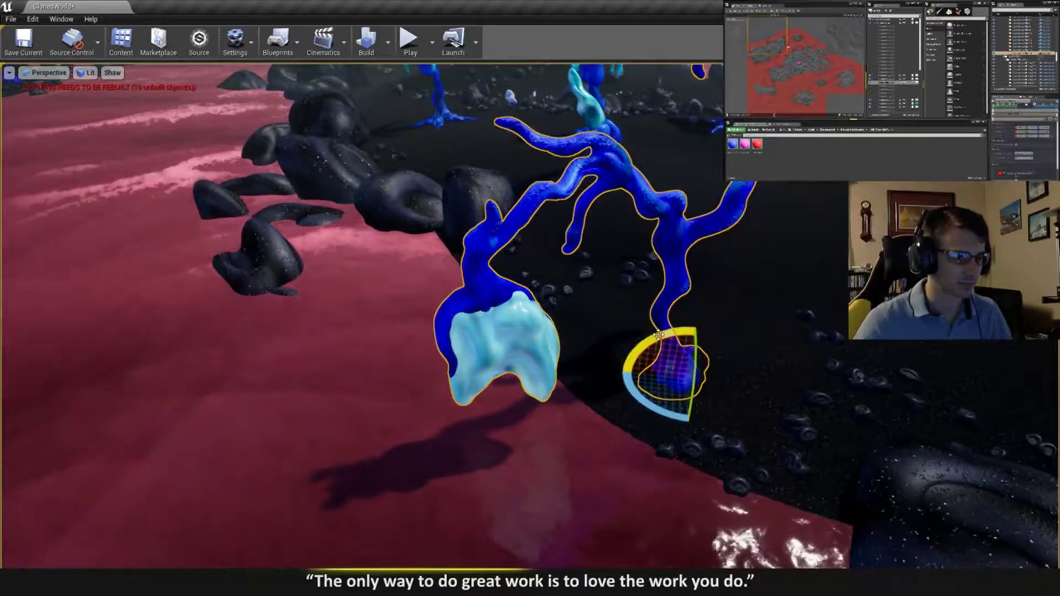
drag(658, 334, 699, 326)
drag(676, 385, 658, 389)
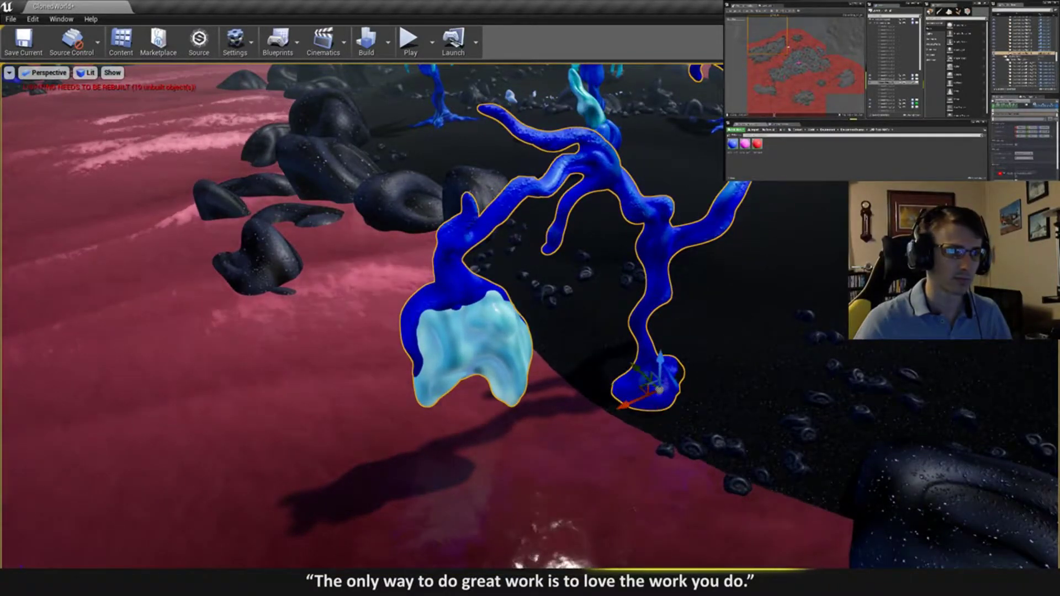
drag(649, 436, 607, 431)
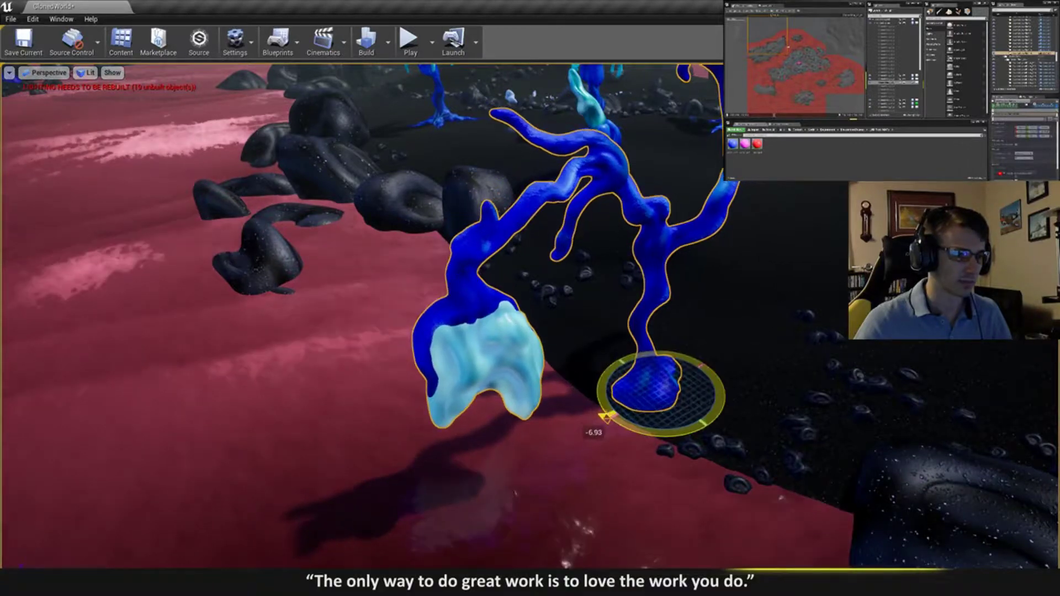
drag(629, 376, 609, 416)
key(w)
mouse_move(610, 417)
right_down()
mouse_move(599, 375)
mouse_move(601, 398)
right_up()
drag(627, 266, 630, 273)
key(Escape)
- Reselect the branching tree on the shoreline, fine-tune its rotation and deselect it
right_drag(630, 273, 679, 347)
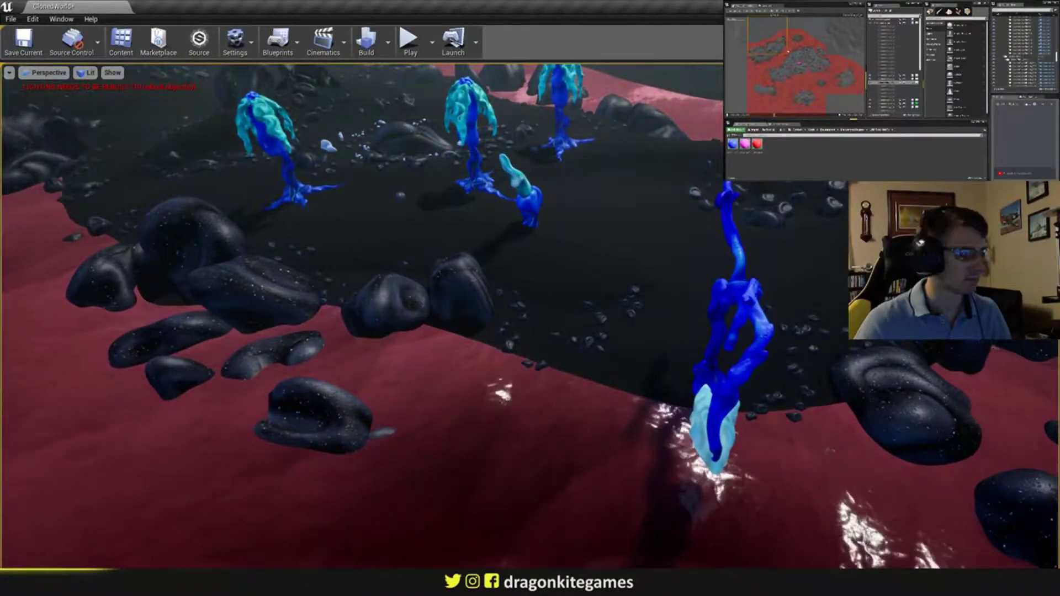
click(714, 380)
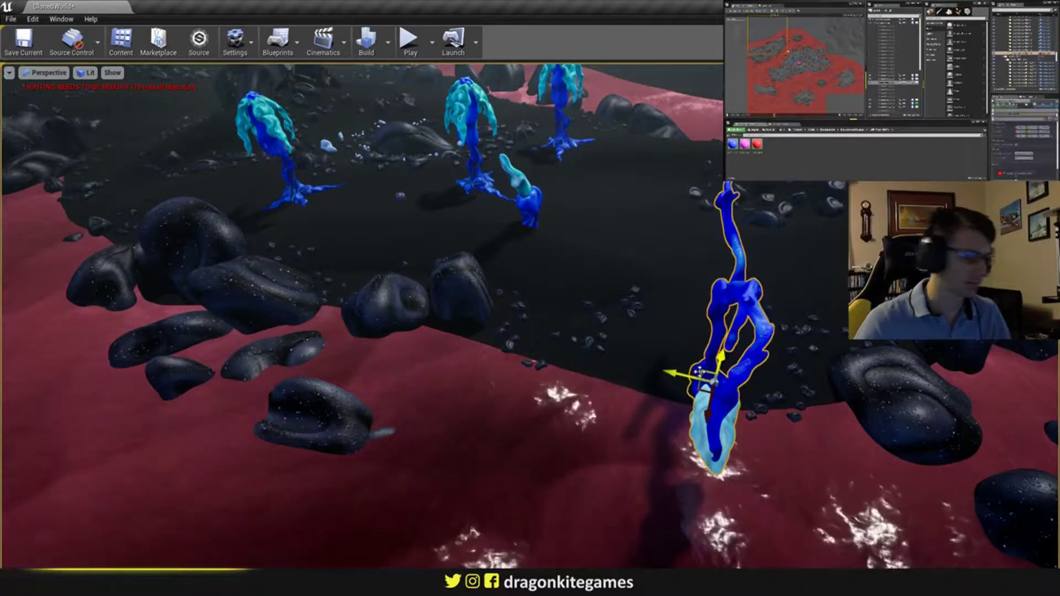
key(e)
mouse_move(688, 430)
mouse_down()
mouse_move(704, 436)
mouse_move(684, 431)
mouse_up()
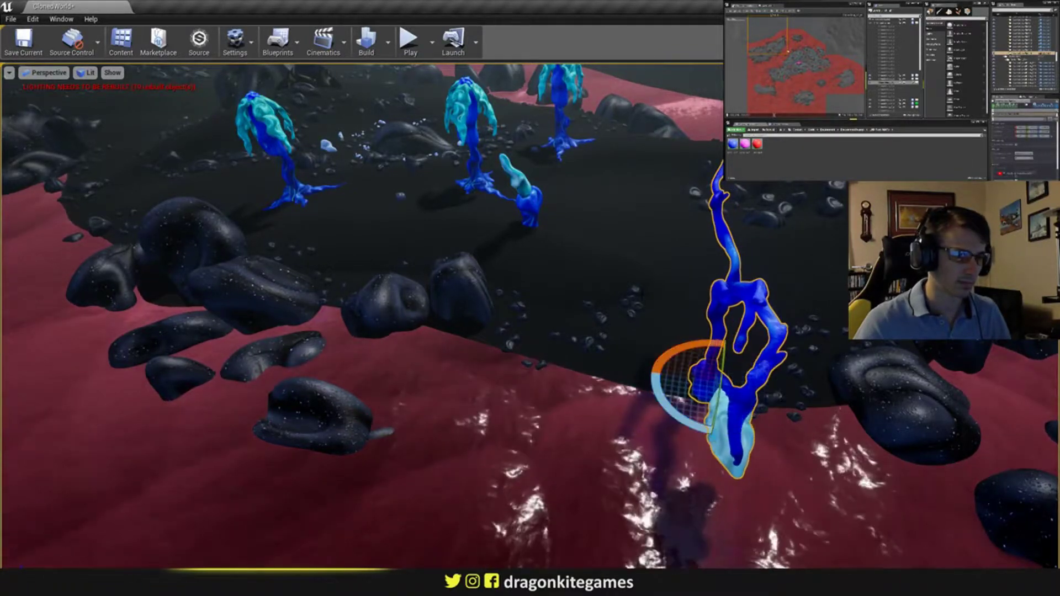
key(Escape)
- Copy the outermost drooping teal tree farther along the island beside the scattered small rocks and rotate the copy
right_drag(685, 430, 522, 328)
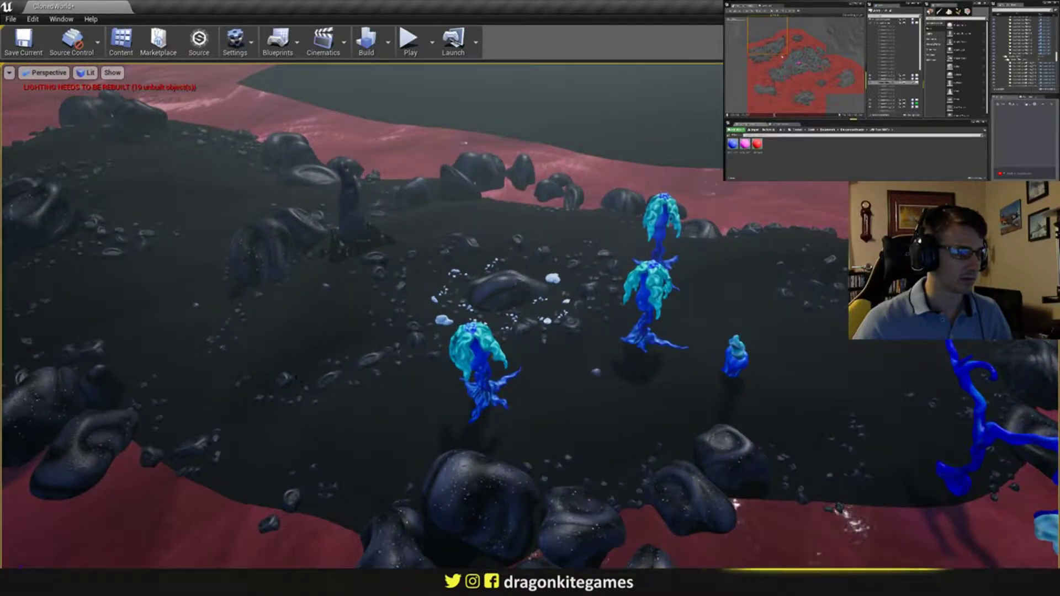
right_drag(522, 328, 444, 339)
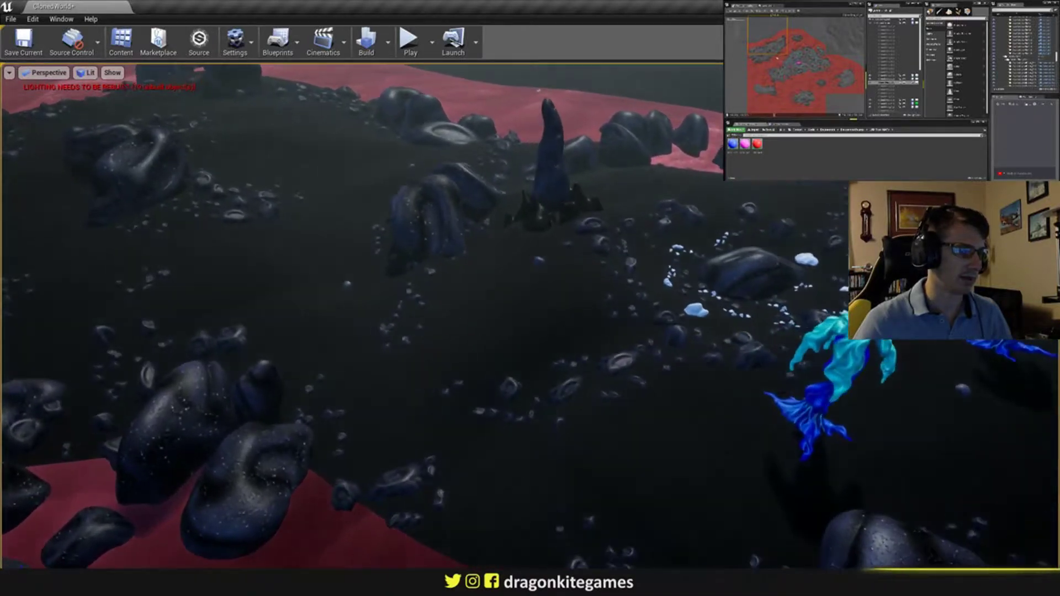
click(821, 423)
key(w)
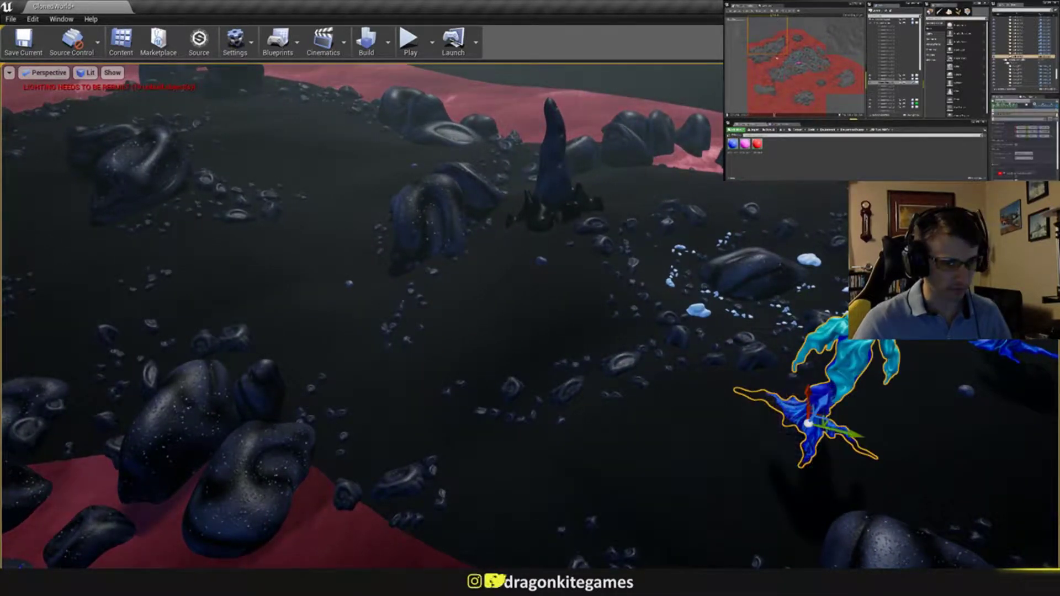
alt+drag(823, 415, 633, 432)
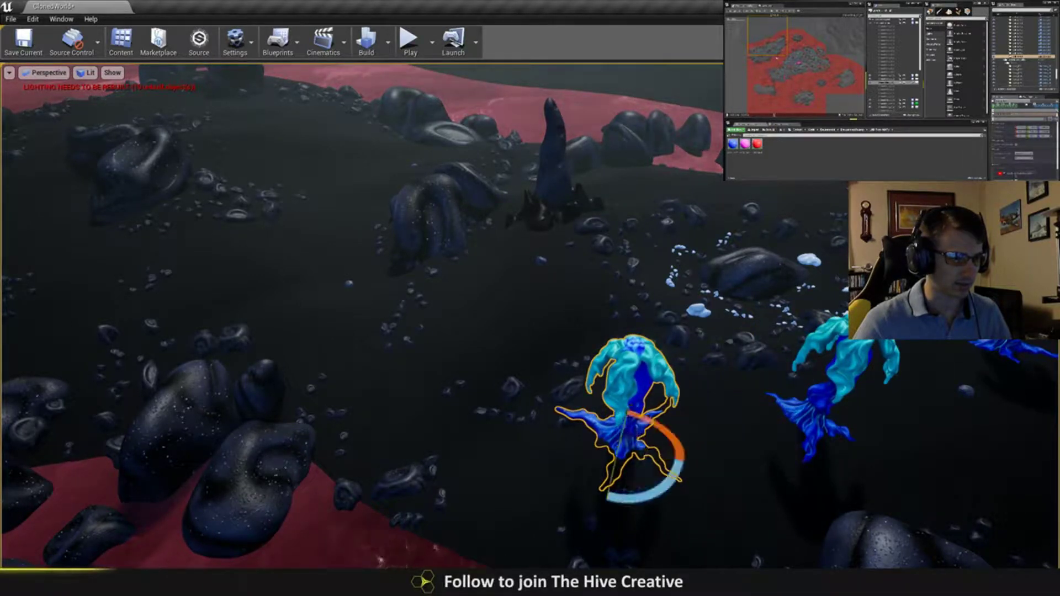
drag(645, 493, 582, 486)
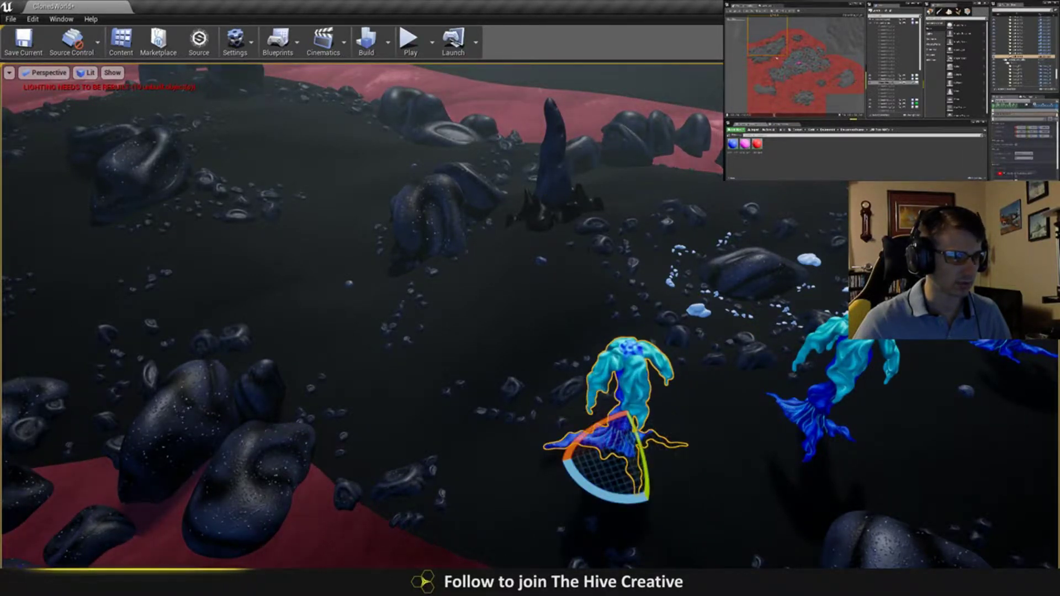
- Tilt and rotate the newest drooping tree so its roots follow the slope, and deselect it
right_drag(582, 486, 783, 543)
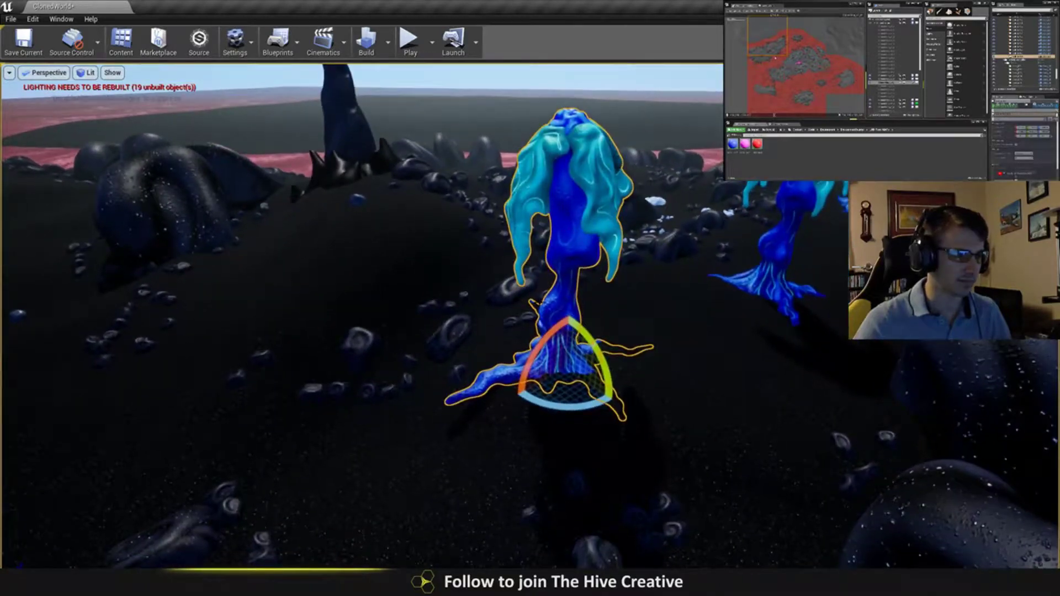
drag(590, 347, 645, 371)
mouse_move(644, 370)
right_down()
mouse_move(630, 386)
mouse_move(644, 370)
right_up()
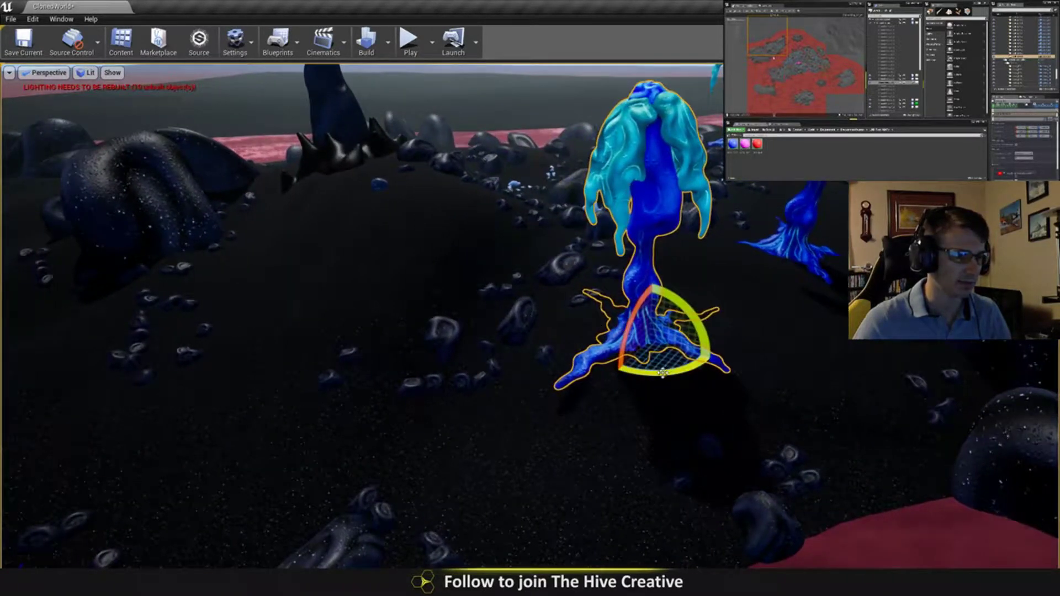
drag(662, 373, 595, 321)
drag(686, 331, 606, 330)
key(Escape)
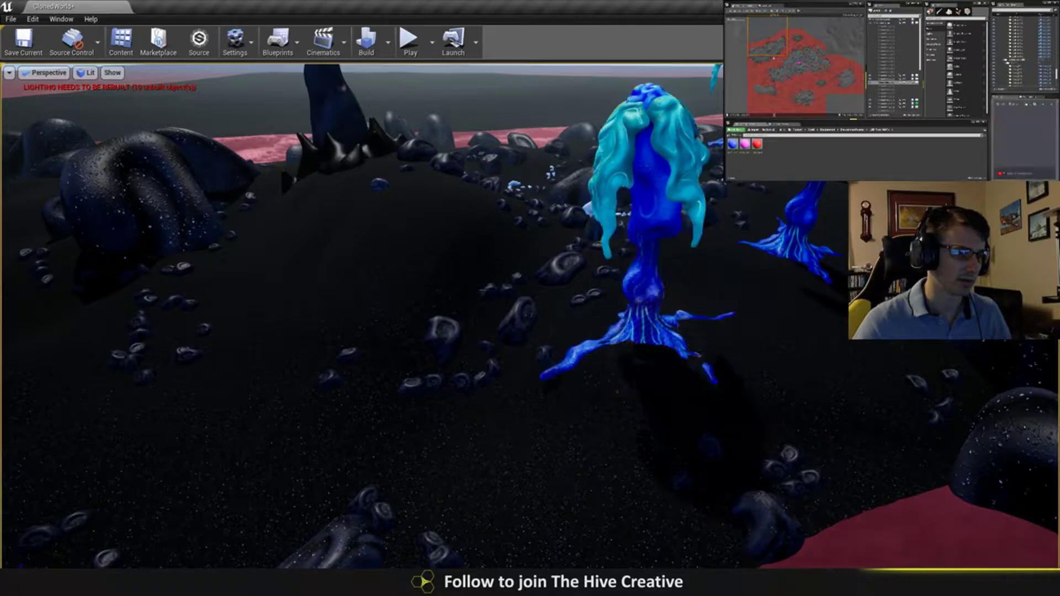
- Reselect the newest drooping tree, fine-tune how its roots sit on the ground and deselect it
right_drag(620, 215, 734, 185)
right_drag(552, 309, 497, 314)
click(497, 313)
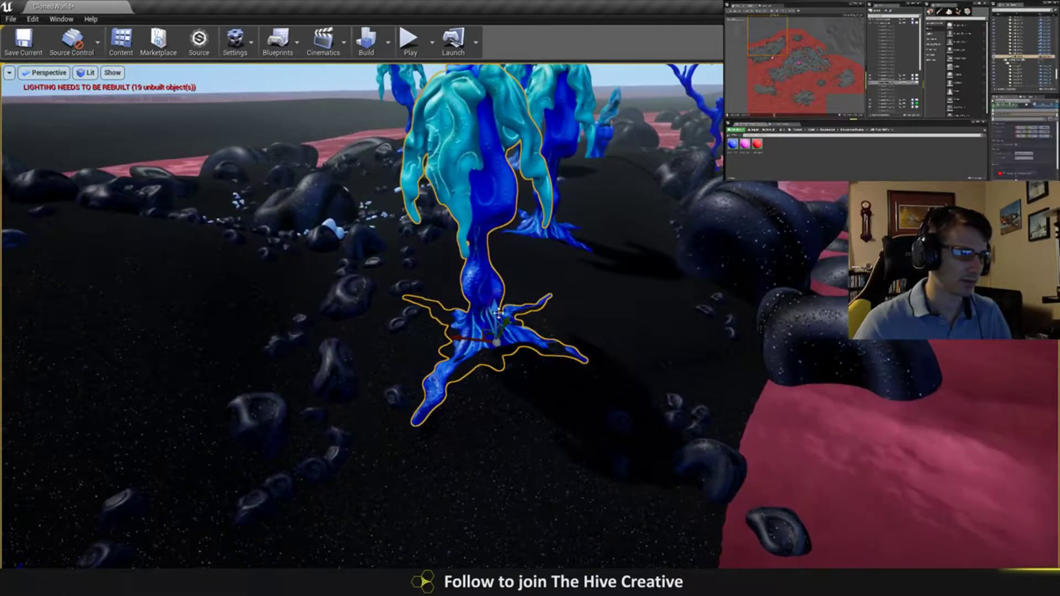
drag(497, 314, 496, 309)
key(Escape)
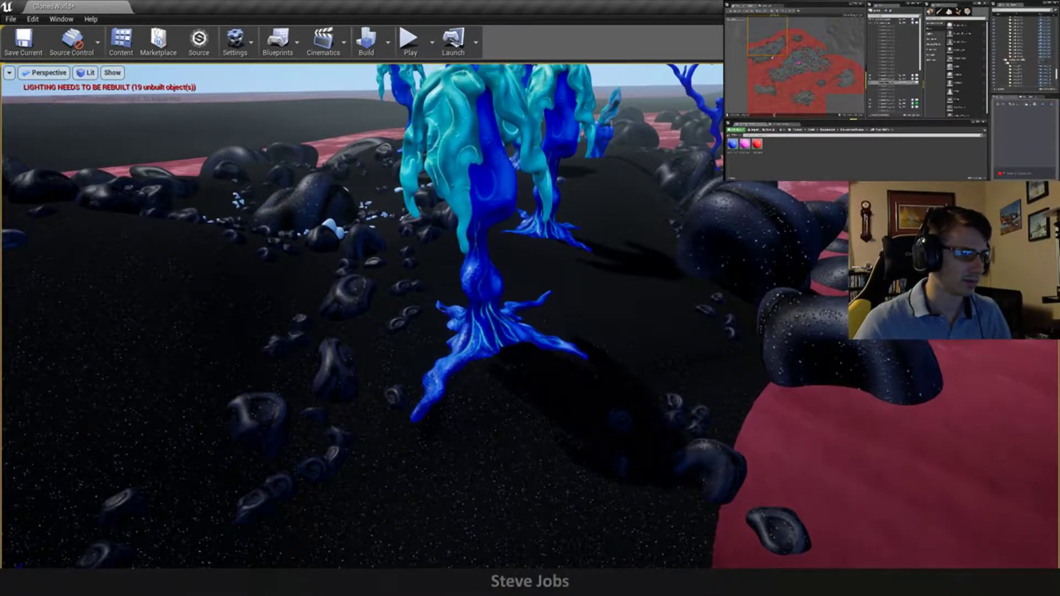
- Move the small bud plant to the gap between the drooping trees in front of the blue-stone ring
right_drag(496, 309, 447, 293)
key(s)
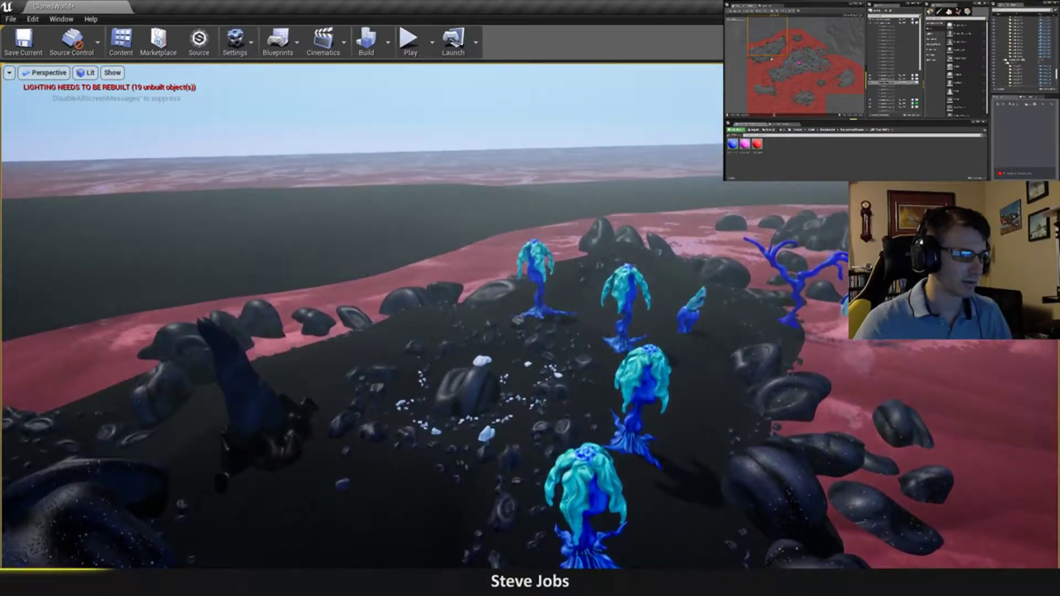
click(585, 550)
key(d)
right_drag(585, 551, 516, 573)
key(Escape)
key(s)
key(w)
click(668, 422)
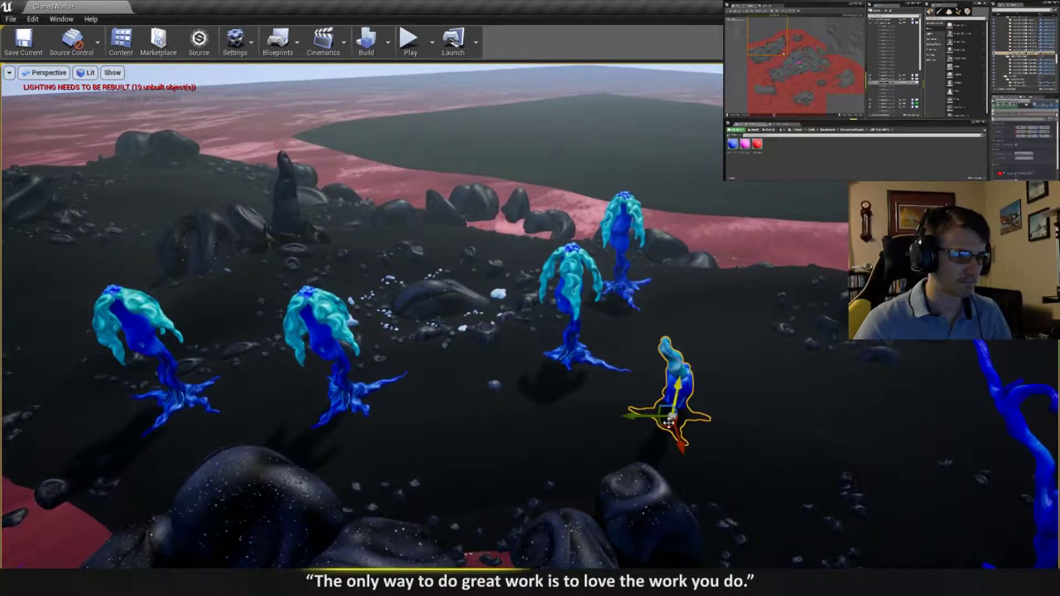
drag(660, 423, 515, 421)
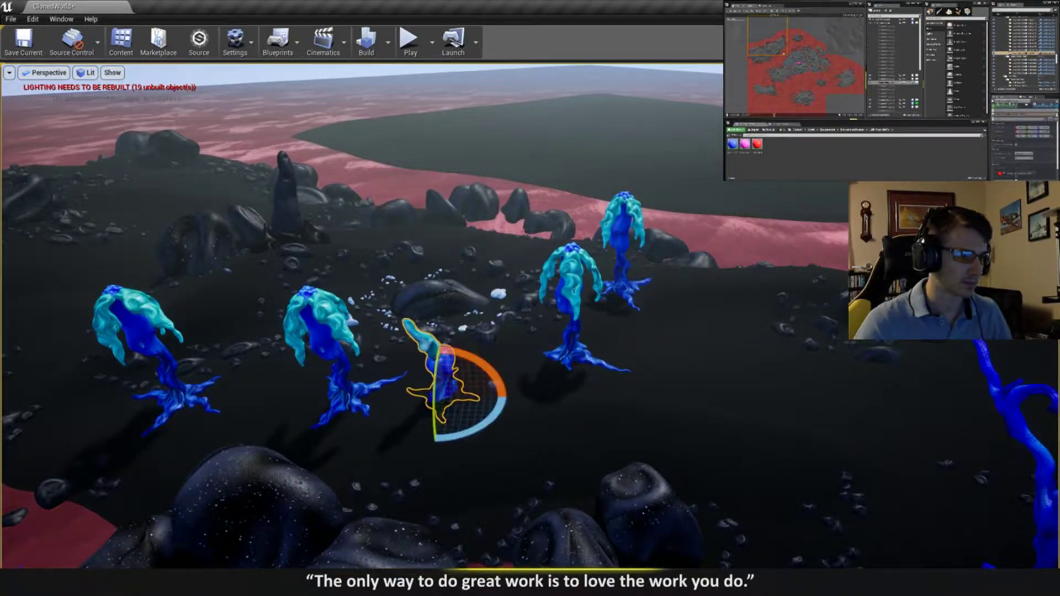
- Tilt the moved bud plant to match the ground, settle its roots into the soil and deselect it
key(w)
right_drag(505, 411, 470, 412)
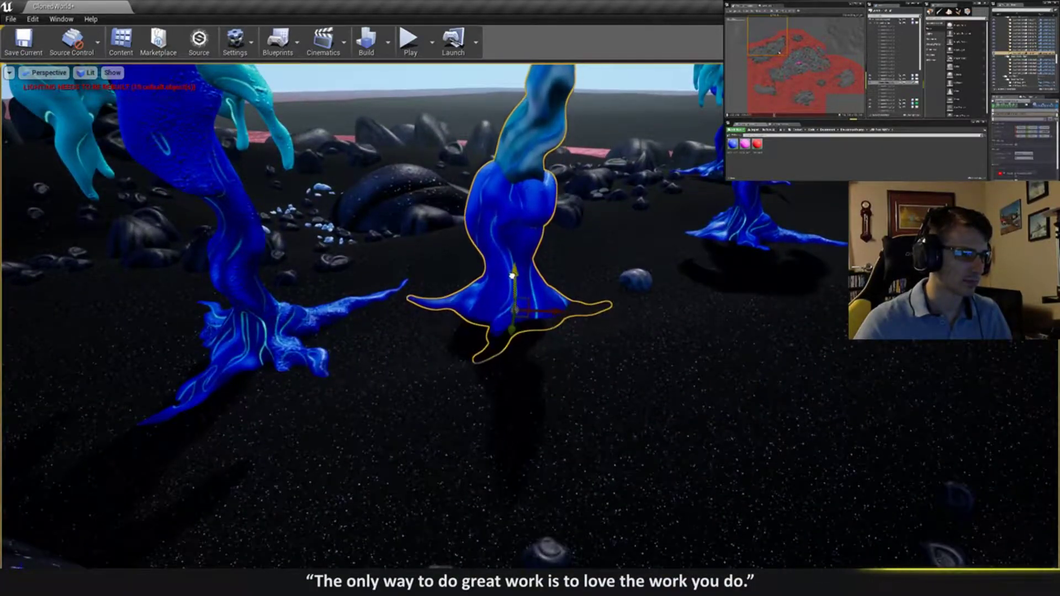
drag(550, 266, 559, 279)
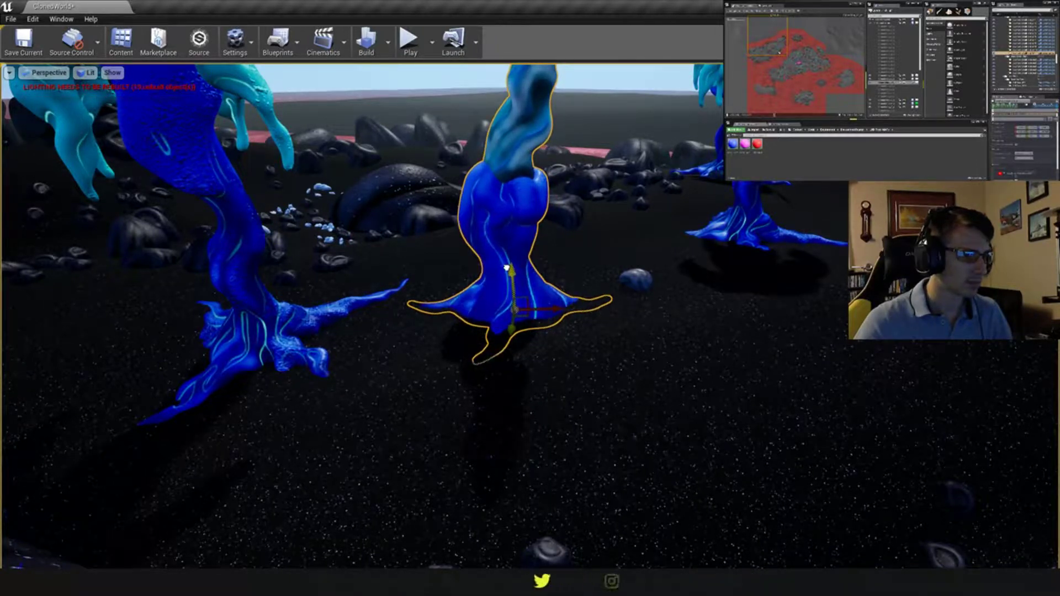
right_drag(509, 252, 496, 255)
drag(501, 335, 531, 393)
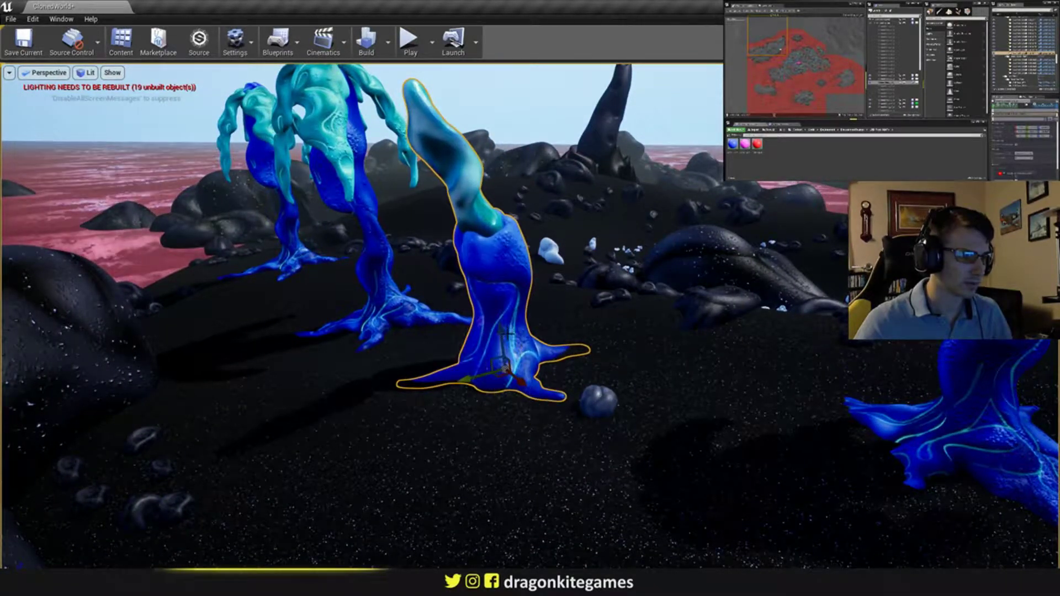
right_drag(530, 316, 662, 312)
key(Escape)
- Copy the drooping teal tree beside the blue-stone ring onto the open ground near the far-shore drooping tree
key(s)
right_drag(530, 316, 696, 320)
right_drag(641, 300, 629, 295)
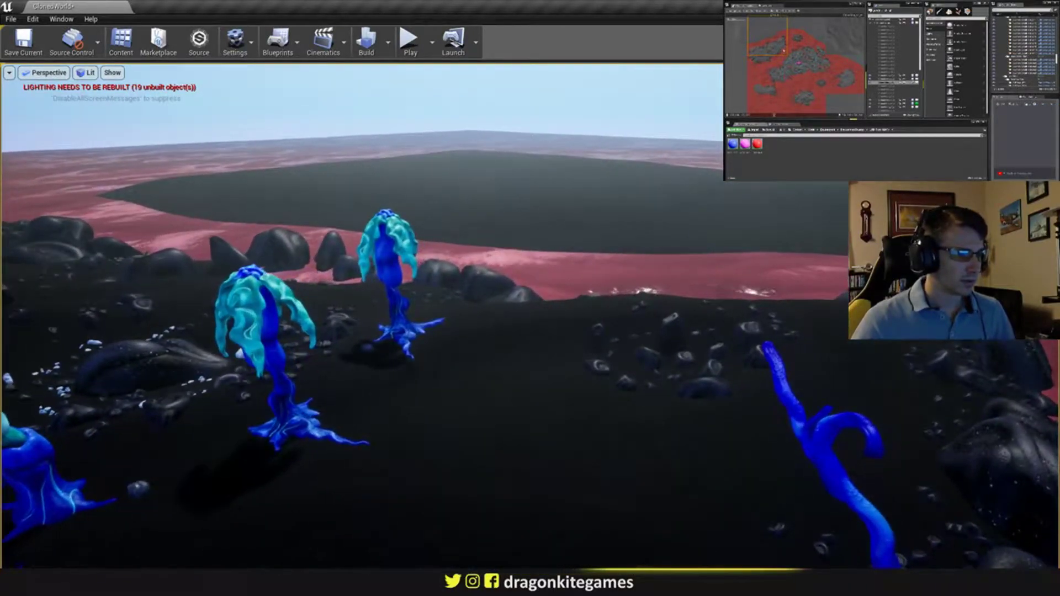
click(294, 414)
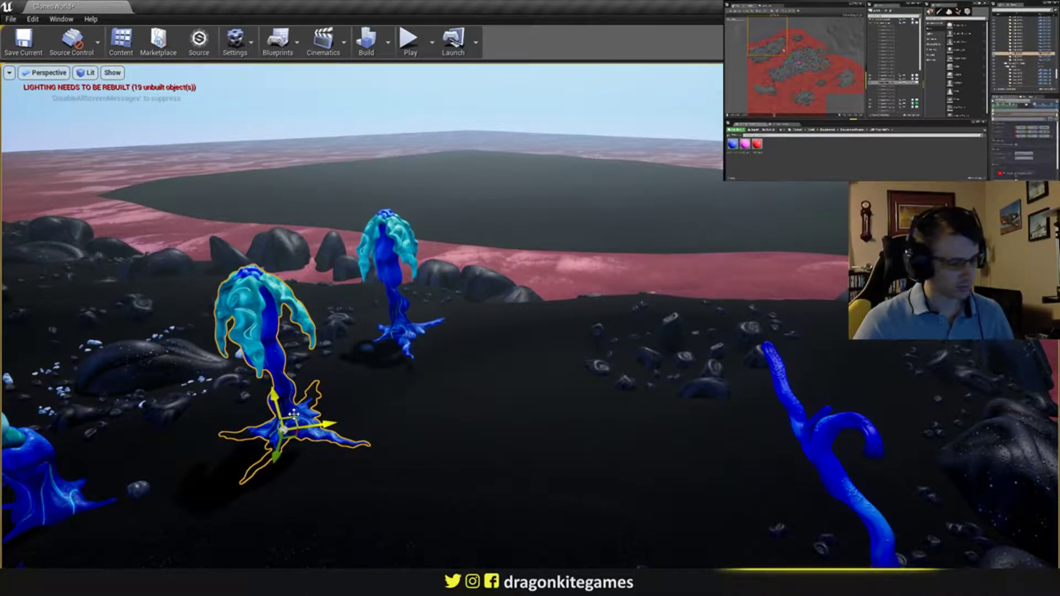
alt+drag(293, 433, 459, 415)
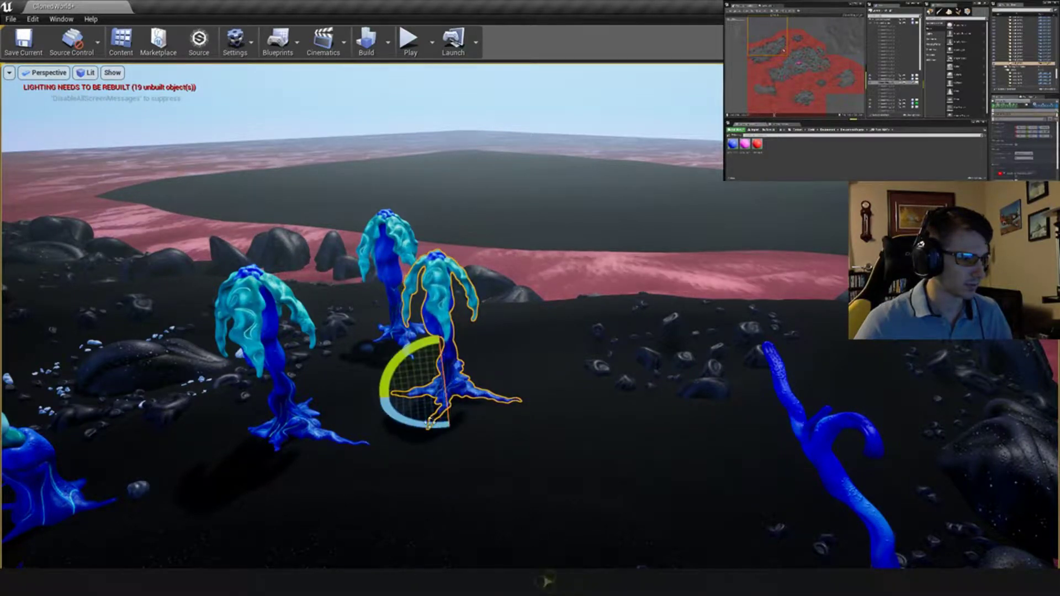
- Shift the newest drooping tree on the open ground, rotate it to fit the slope and deselect it
right_drag(461, 365, 370, 396)
key(w)
drag(561, 361, 527, 381)
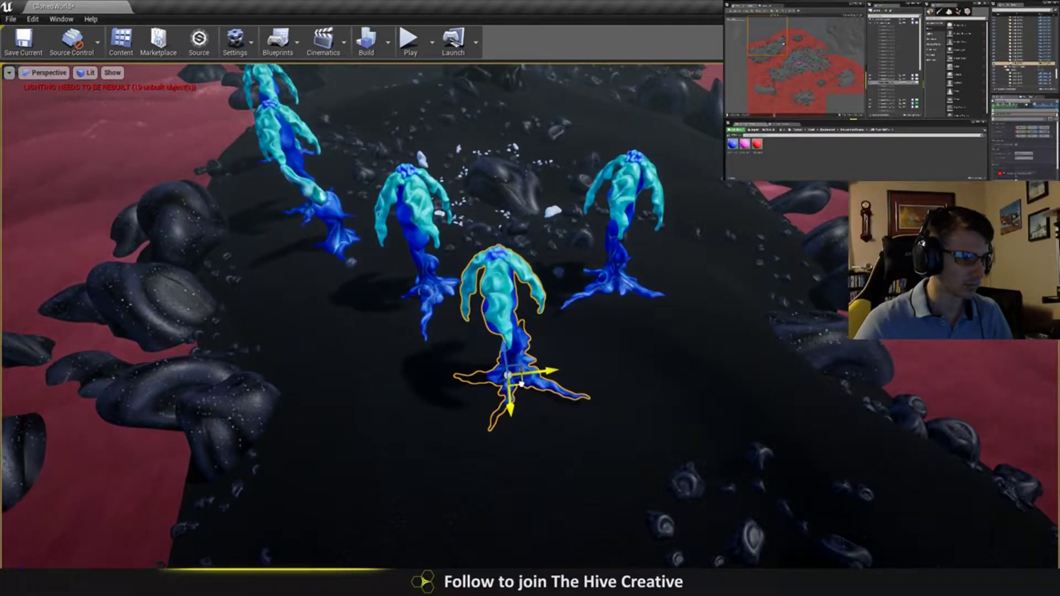
right_drag(518, 353, 526, 347)
key(w)
key(e)
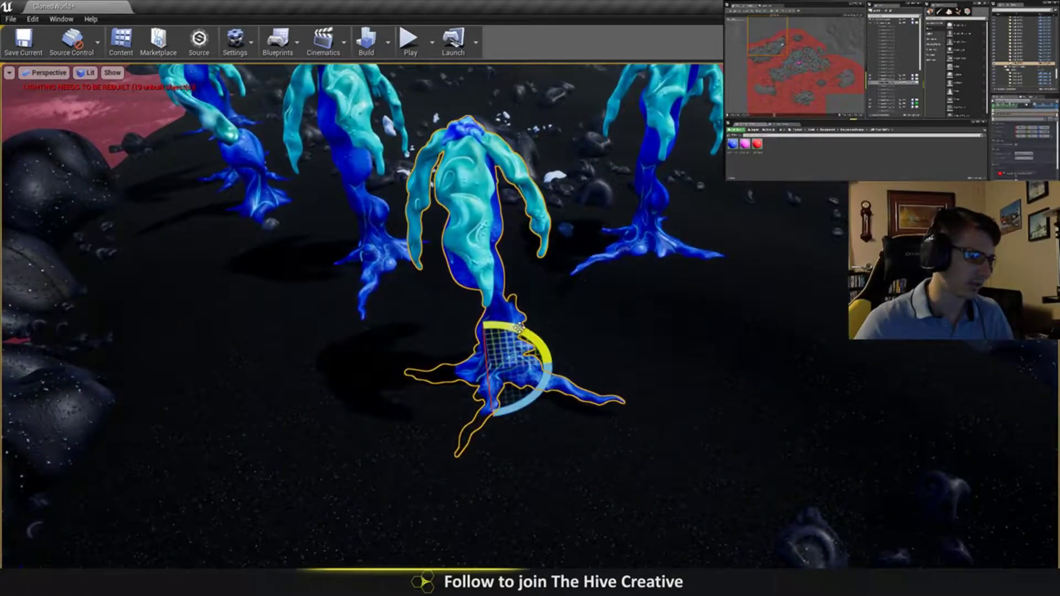
drag(519, 328, 553, 369)
key(d)
right_drag(554, 369, 526, 386)
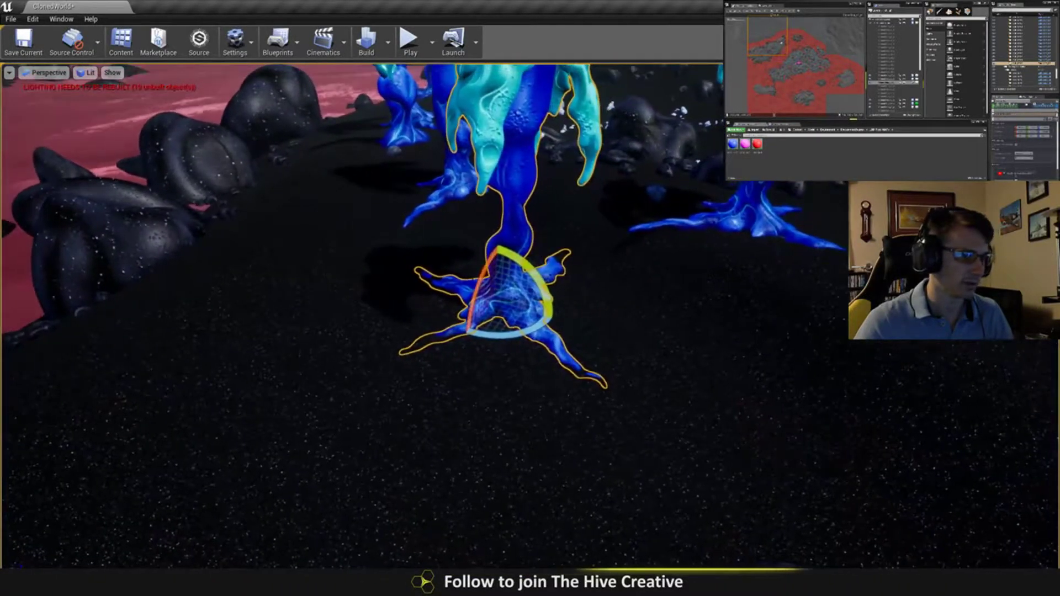
key(Escape)
- Copy the newest drooping tree to the bare ground beside the cluster of small stones
key(s)
right_drag(479, 279, 558, 312)
key(s)
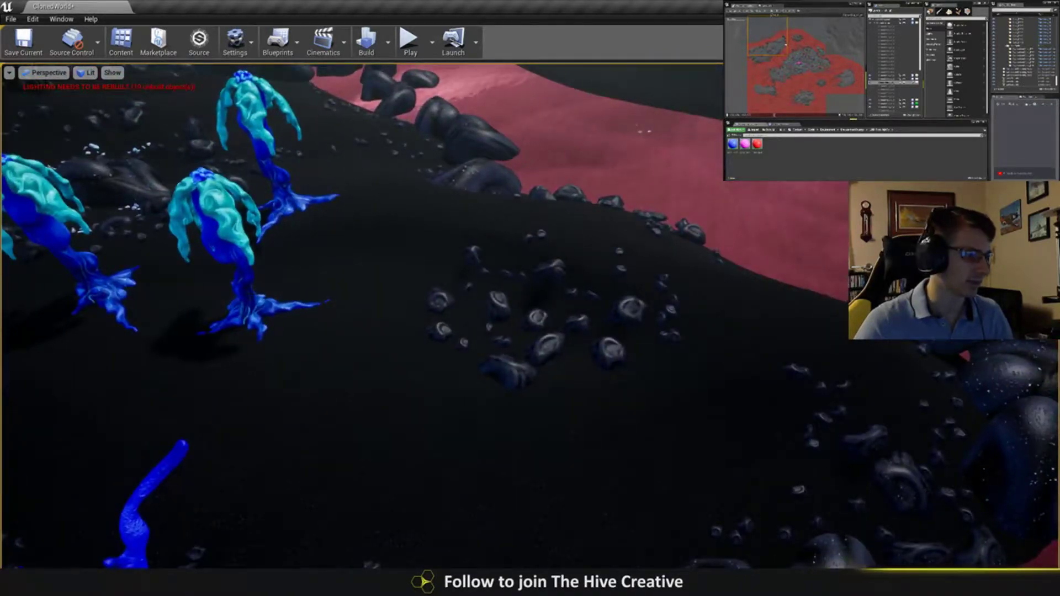
click(246, 296)
key(w)
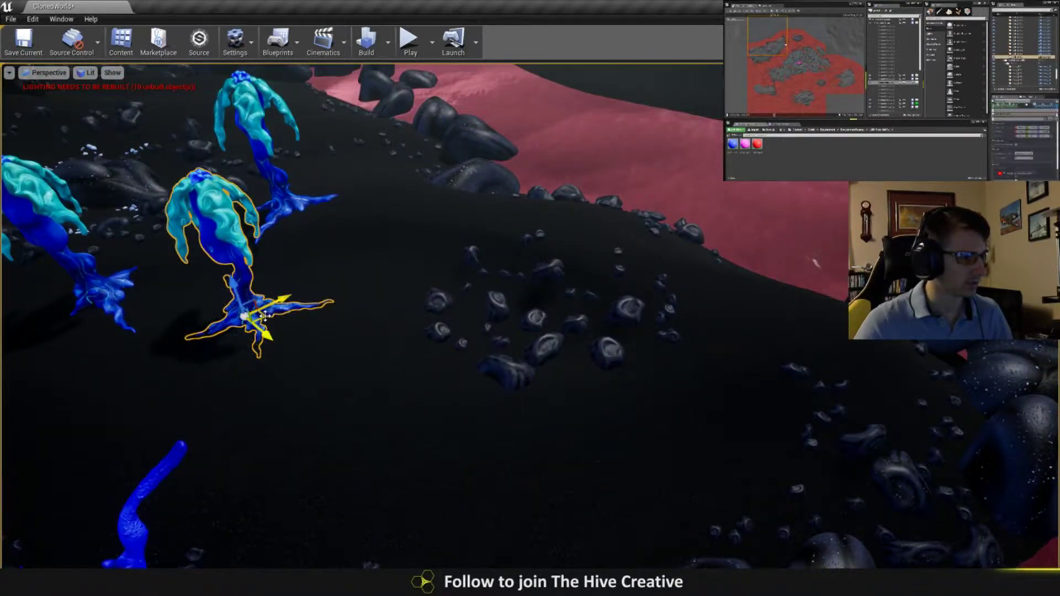
drag(265, 316, 405, 392)
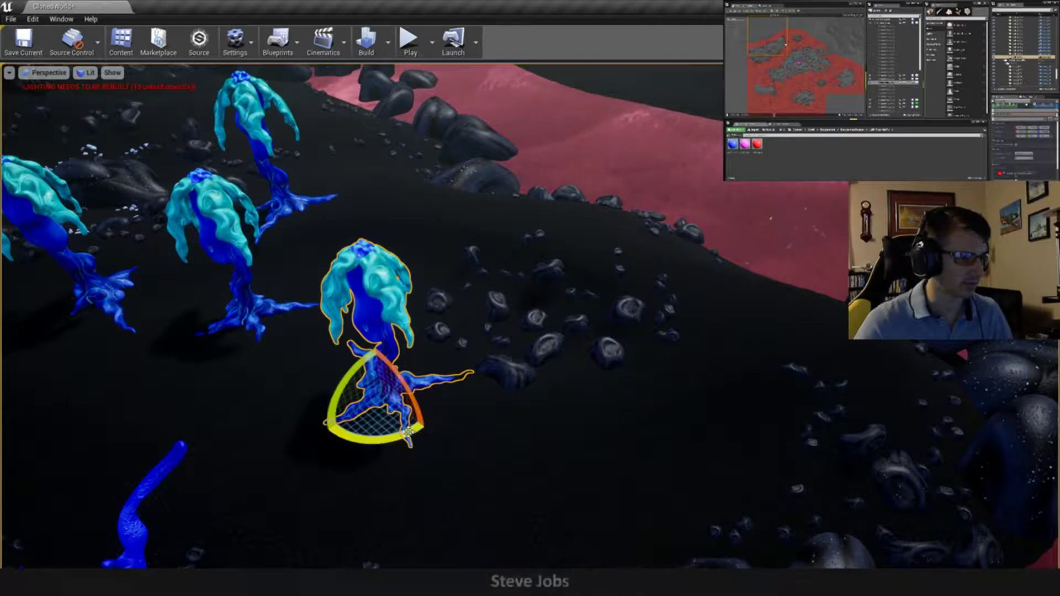
- Turn the copied tree beside the small stones, tilt it until its roots follow the ground, and deselect it
drag(409, 433, 442, 426)
key(e)
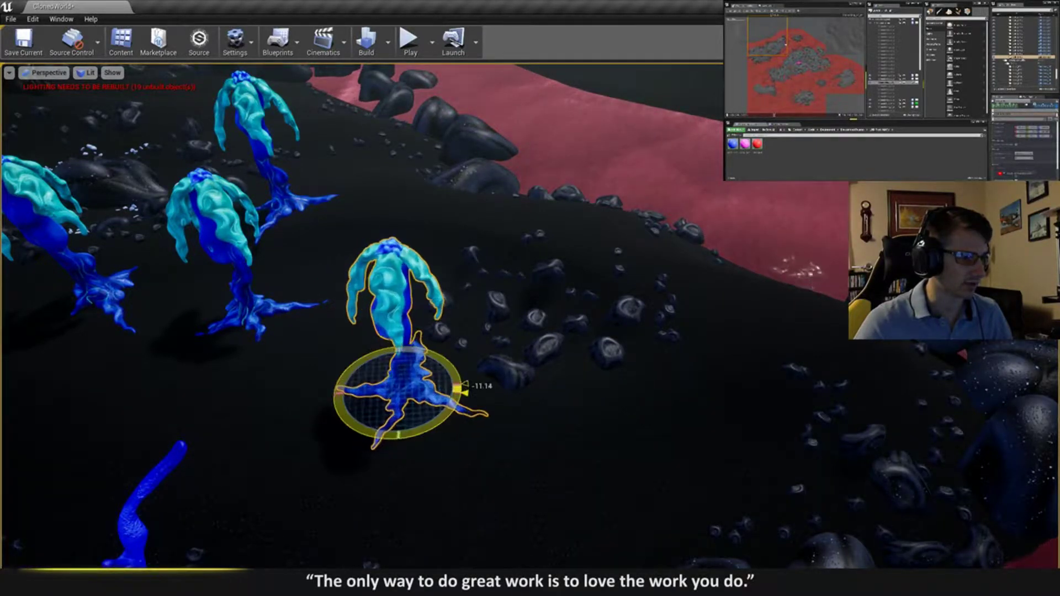
drag(461, 388, 459, 380)
drag(386, 349, 371, 355)
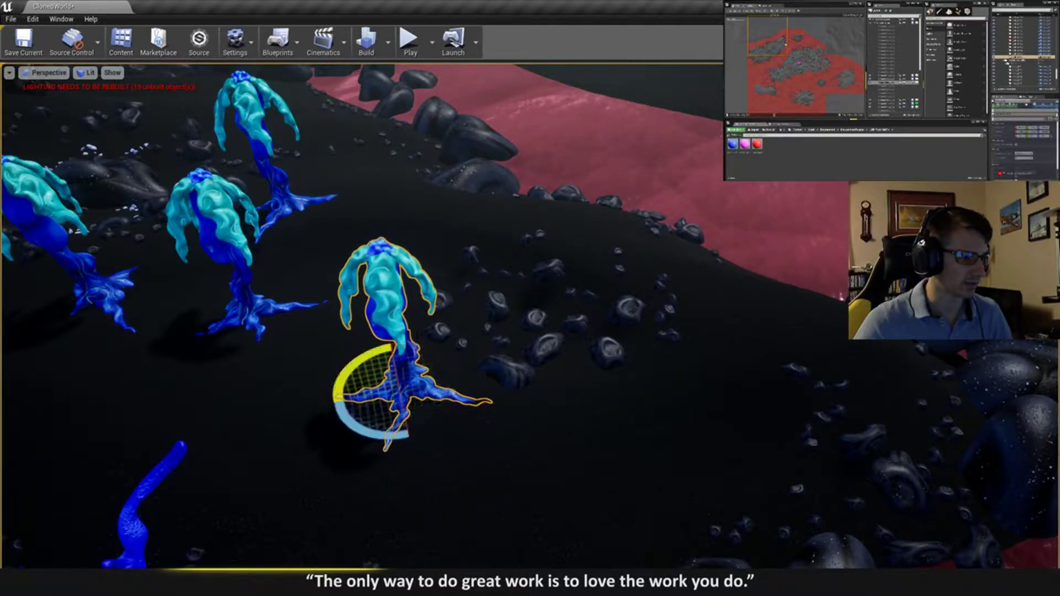
right_drag(425, 346, 428, 293)
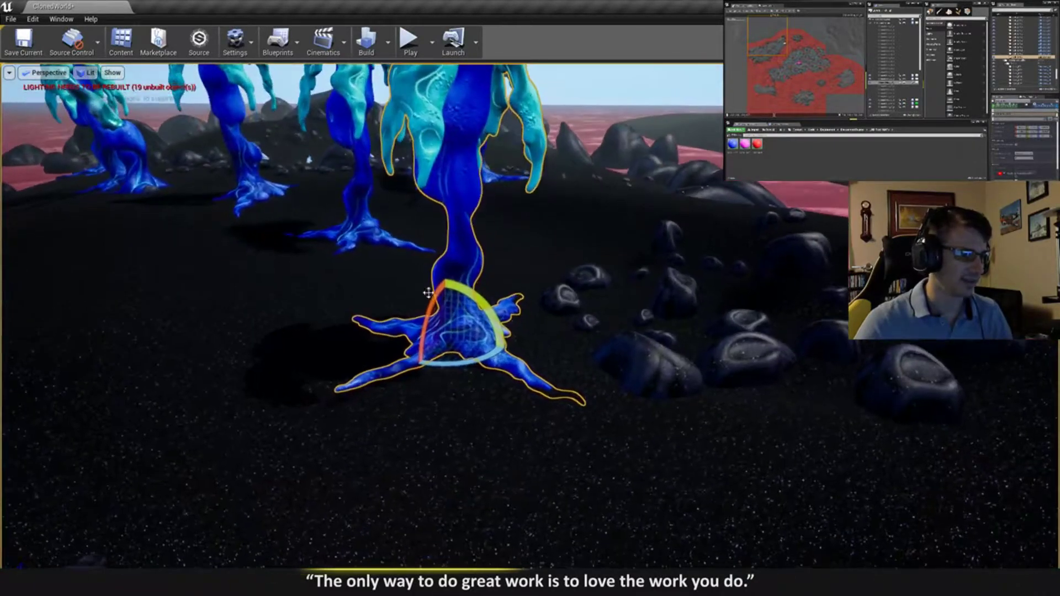
drag(483, 303, 445, 304)
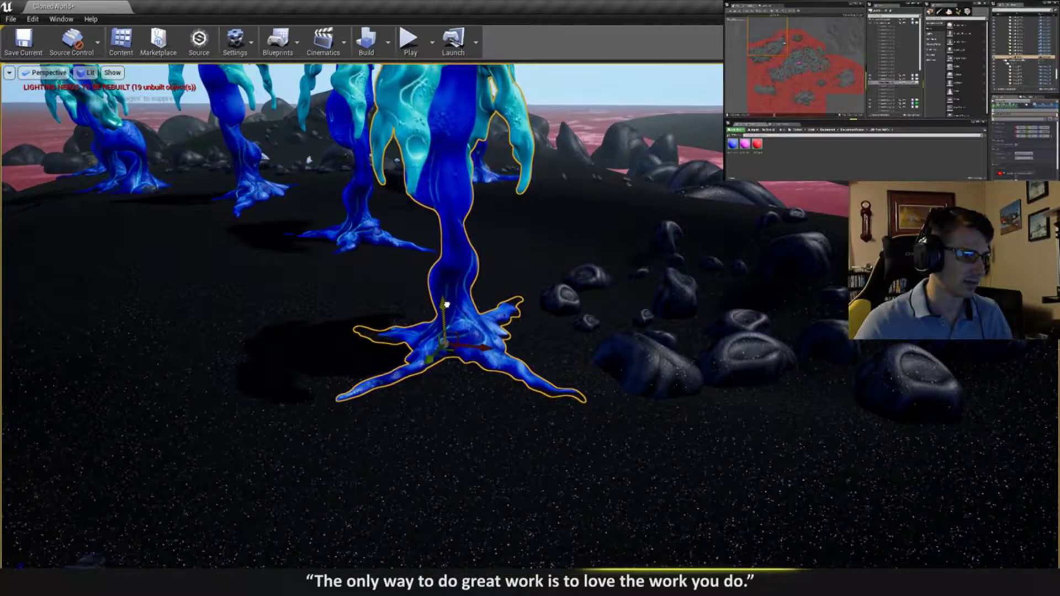
key(Escape)
- Copy the drooping tree beside the small stones to the near end of the stone cluster and deselect the copy
mouse_move(444, 304)
right_down()
mouse_move(442, 325)
mouse_move(414, 328)
mouse_move(414, 375)
mouse_move(444, 304)
right_up()
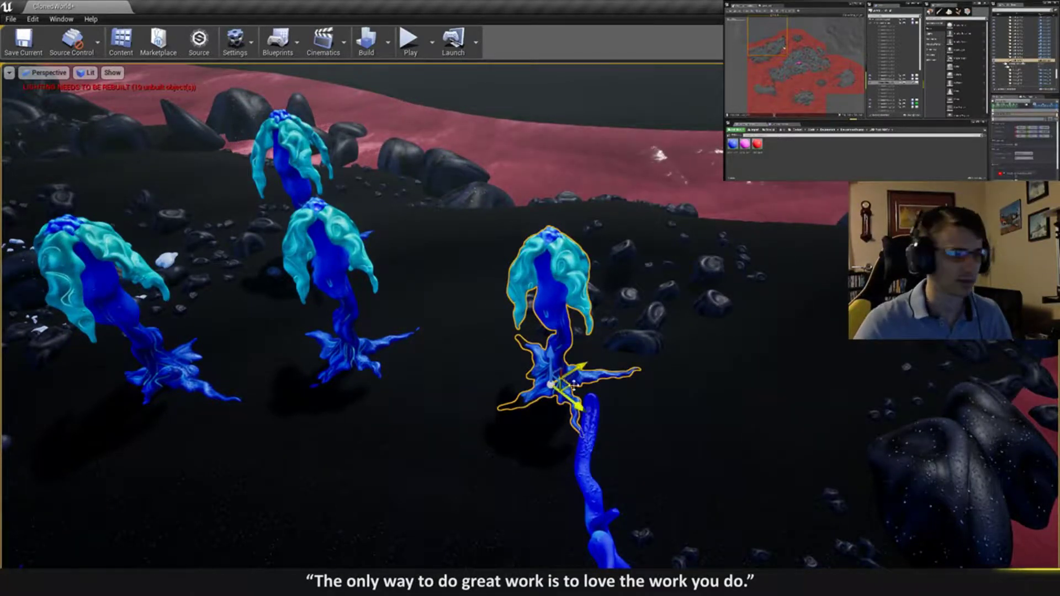
alt+drag(572, 386, 721, 333)
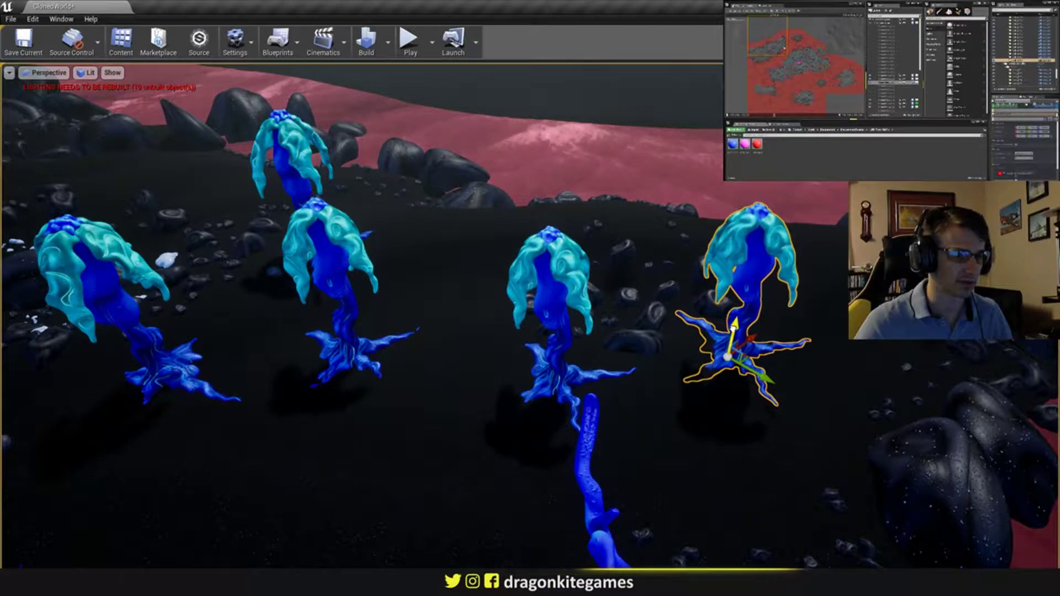
key(Escape)
- Copy the drooping tree at the near end of the stone cluster across to the opposite side of the island
right_drag(733, 327, 785, 323)
key(w)
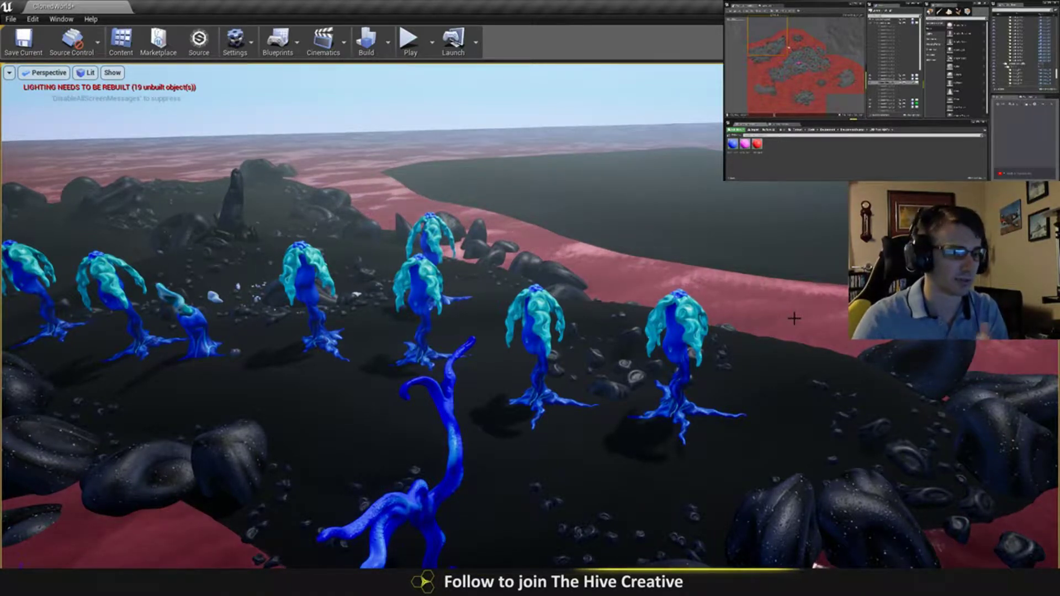
right_drag(793, 319, 854, 473)
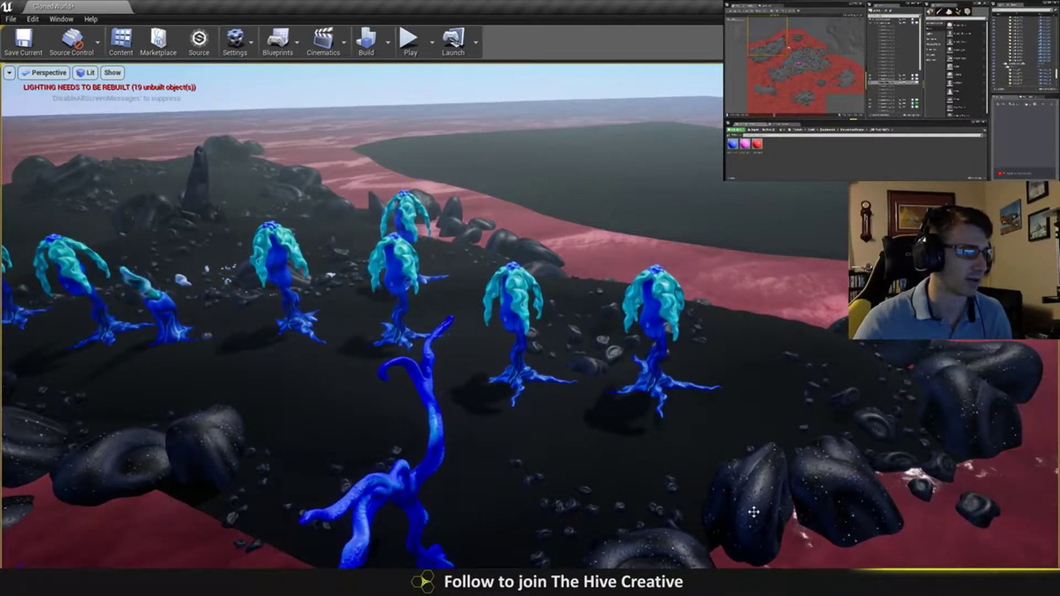
right_drag(760, 478, 643, 470)
key(d)
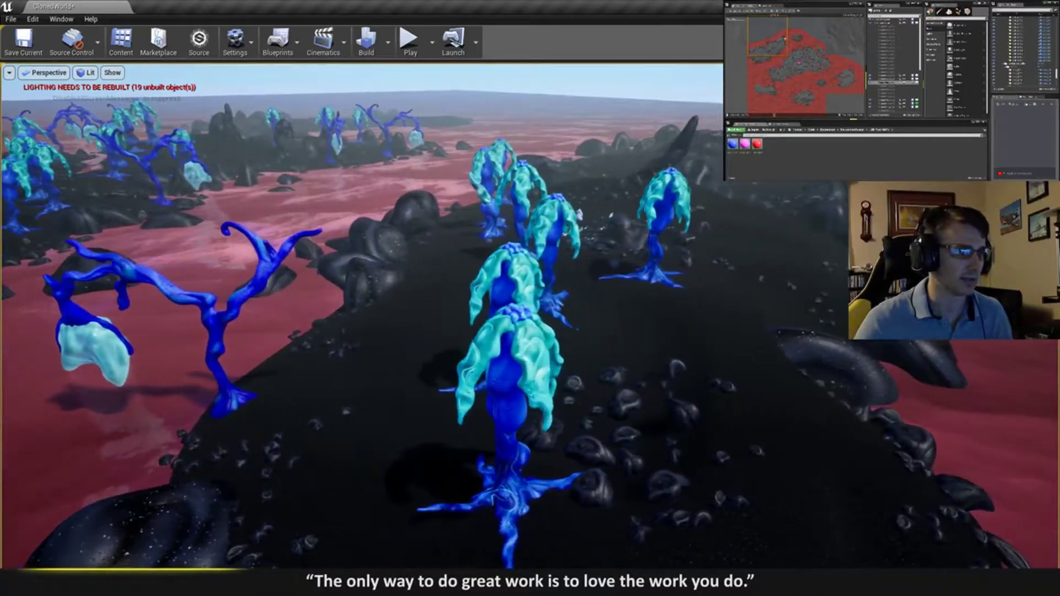
right_drag(511, 318, 585, 395)
click(491, 326)
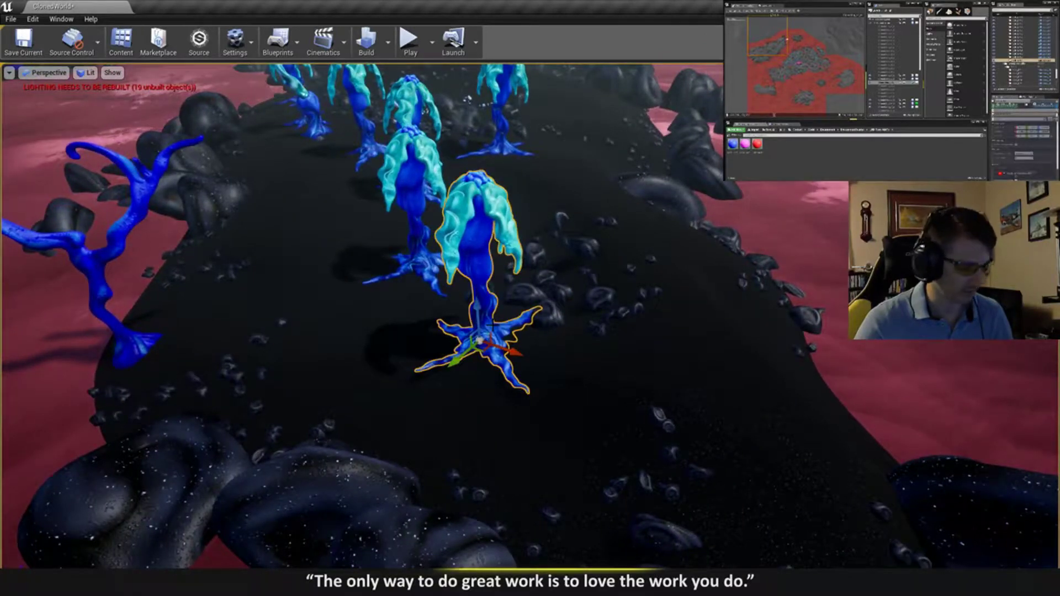
alt+drag(481, 348, 695, 306)
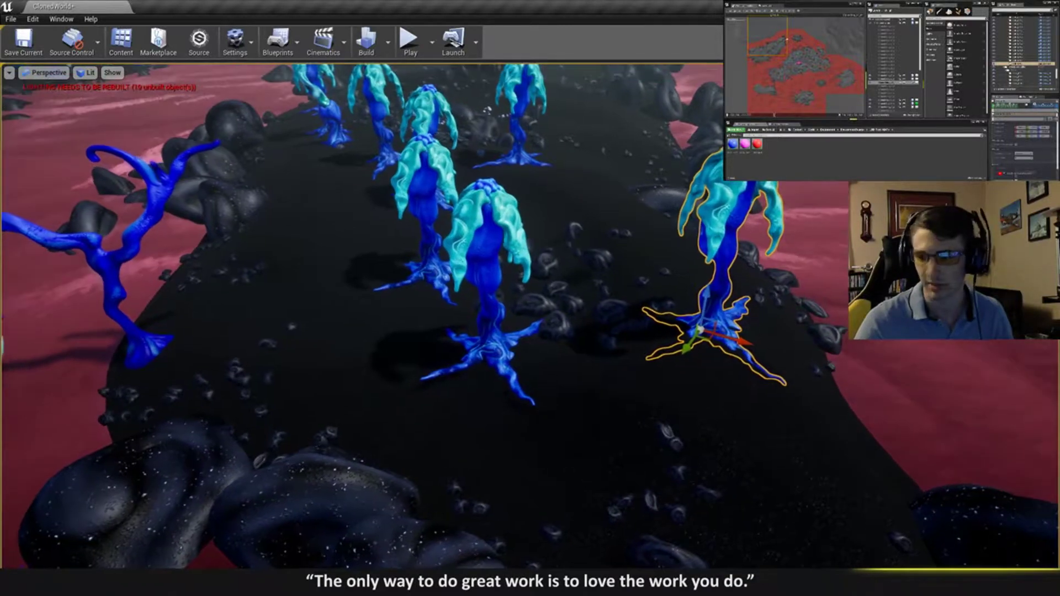
- Turn and tilt the new tree on the opposite side so its roots sit on the slope, then deselect it
right_drag(694, 306, 543, 322)
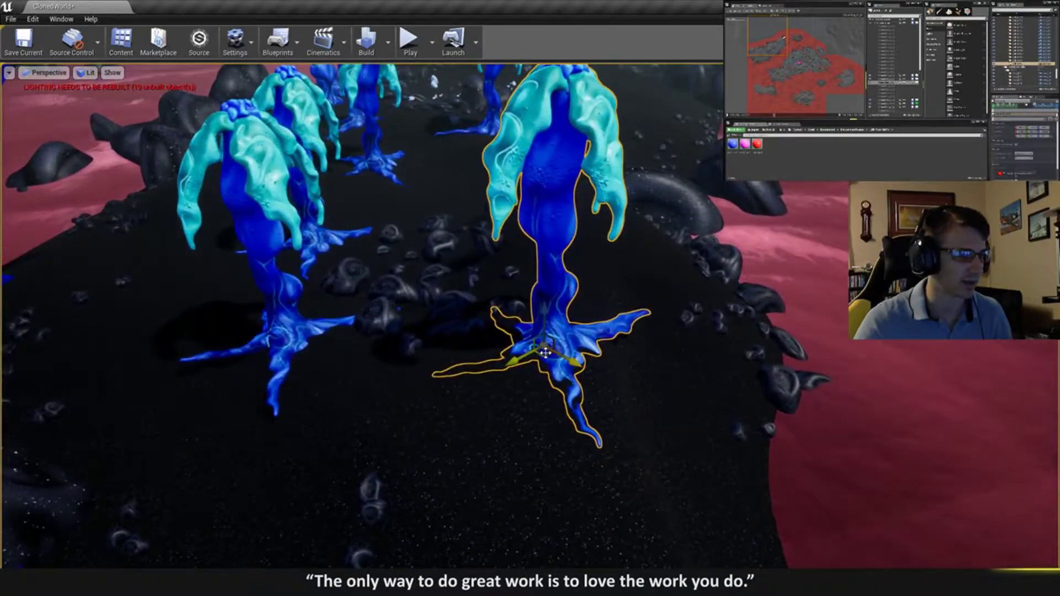
drag(545, 353, 573, 360)
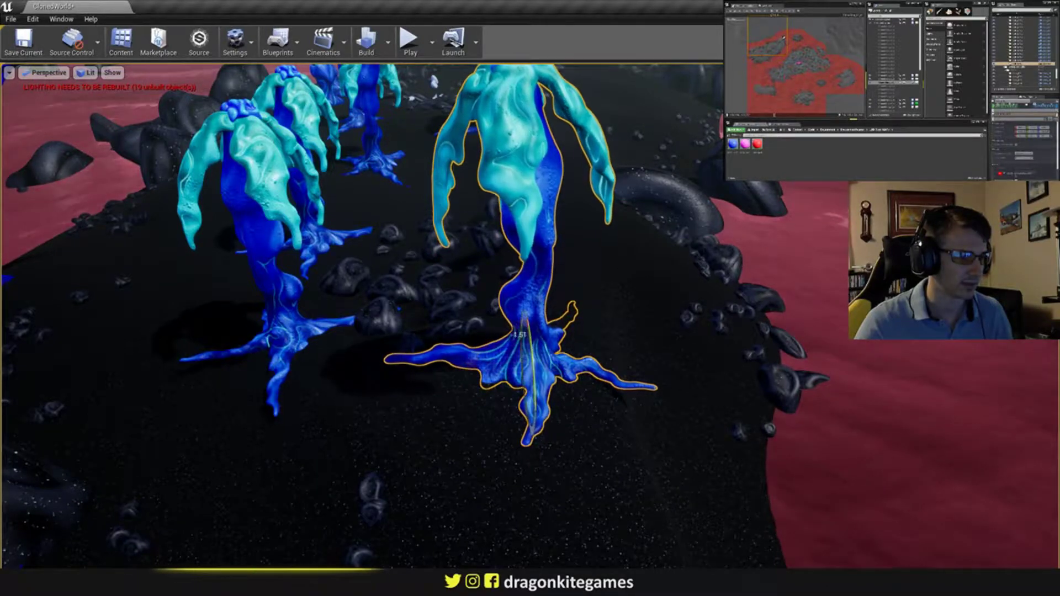
drag(519, 316, 515, 316)
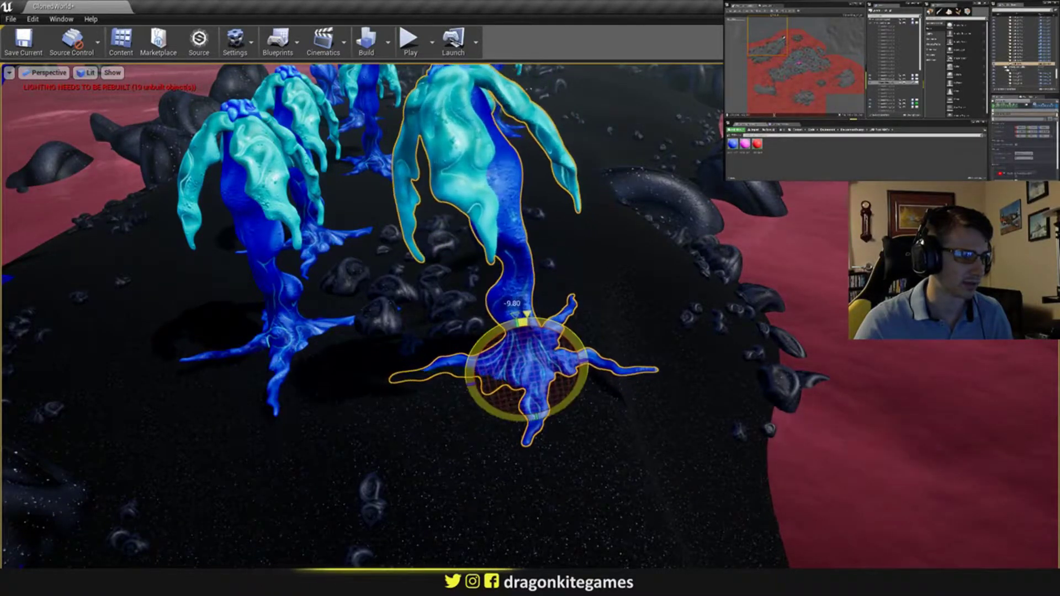
key(Escape)
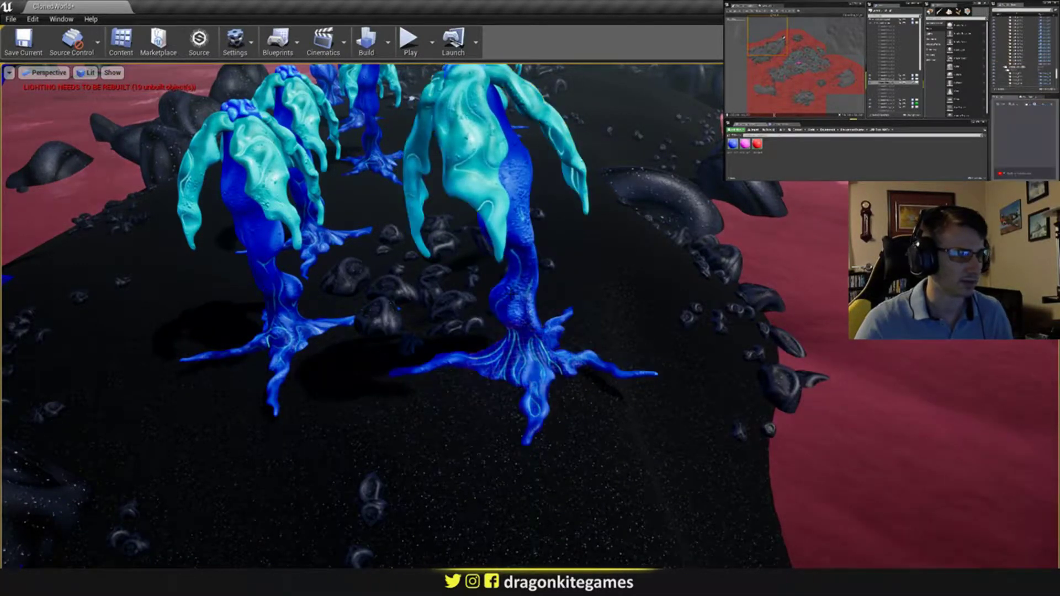
- Copy the drooping tree behind the branching tree onto the bare ground near the shoreline boulders
key(s)
right_drag(523, 319, 533, 319)
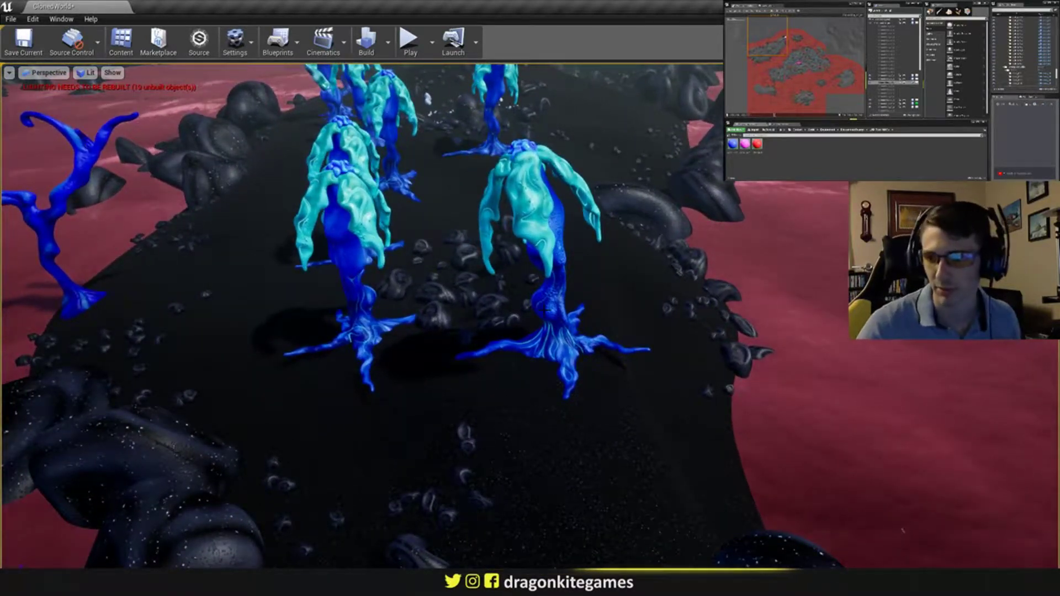
key(a)
mouse_move(544, 310)
right_down()
mouse_move(568, 307)
mouse_move(552, 301)
right_up()
key(s)
key(s)
key(w)
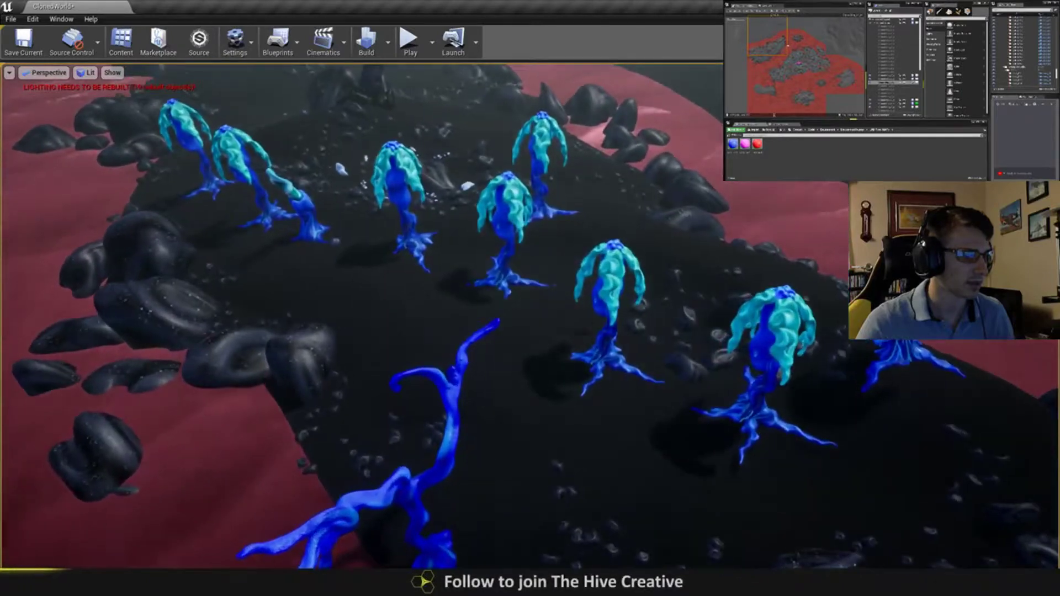
click(596, 357)
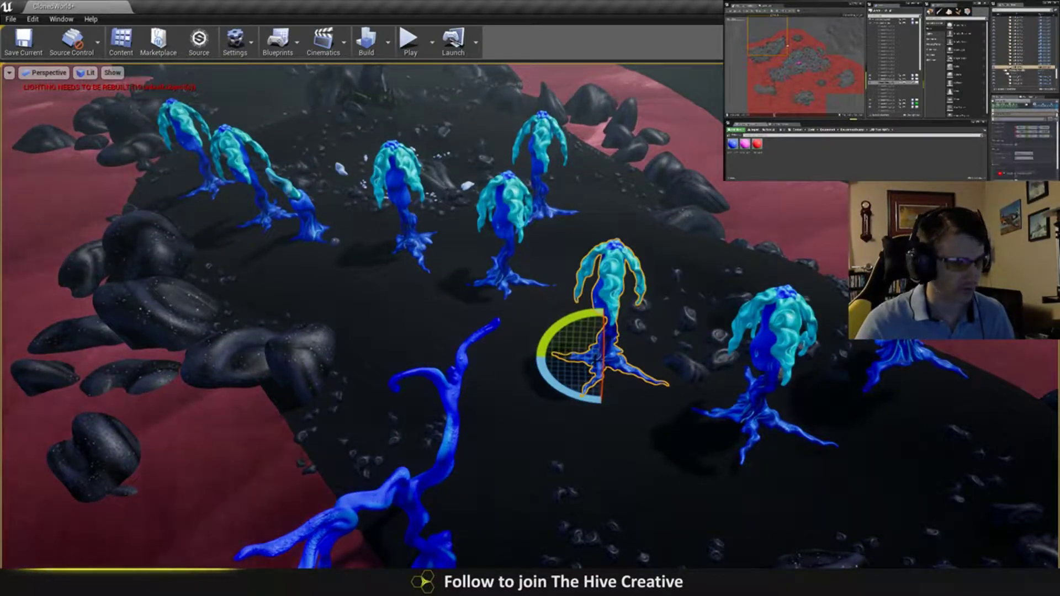
alt+drag(609, 364, 414, 346)
right_drag(414, 347, 405, 399)
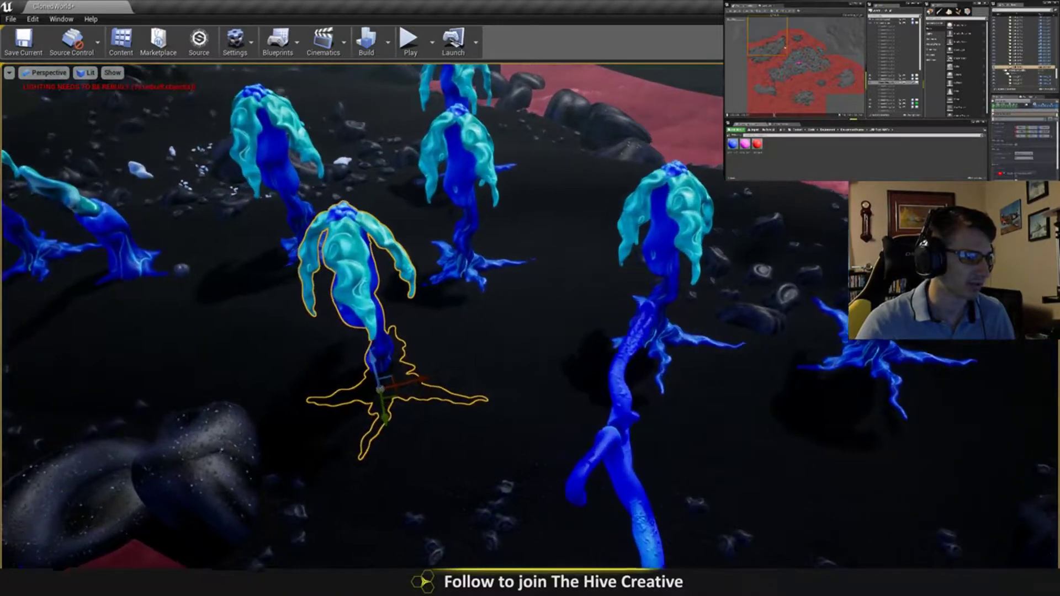
- Rotate and tilt the tree near the shoreline boulders to match the ground and deselect it
key(e)
drag(378, 363, 362, 342)
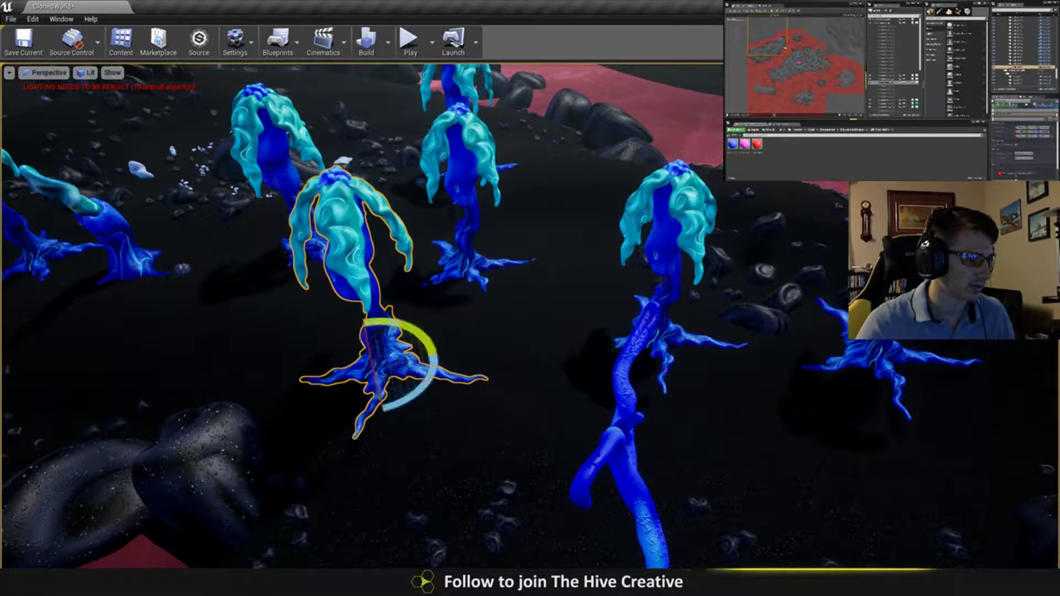
drag(422, 392, 441, 382)
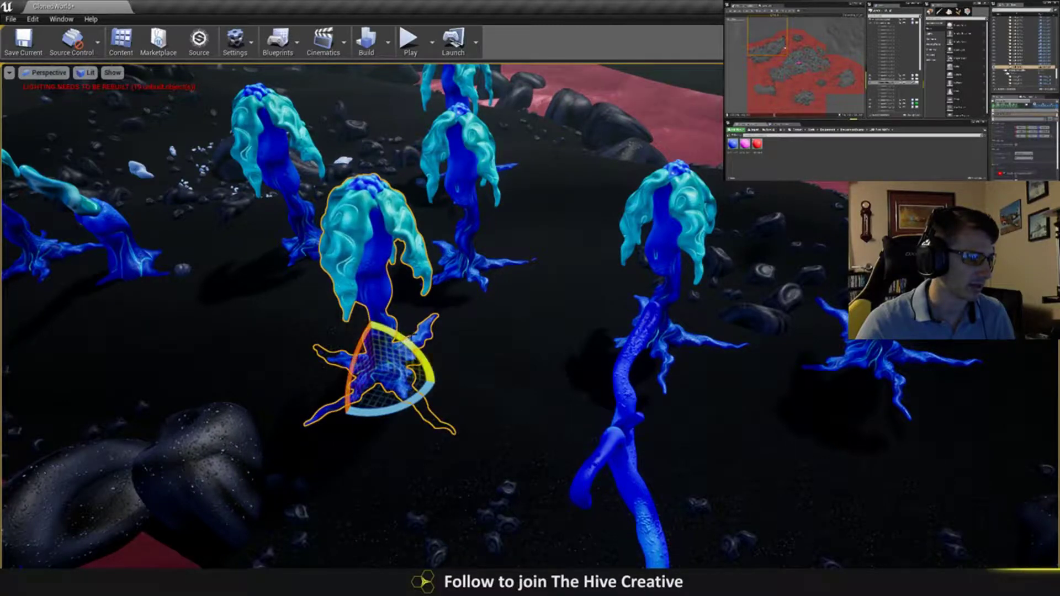
drag(414, 339, 439, 384)
key(Escape)
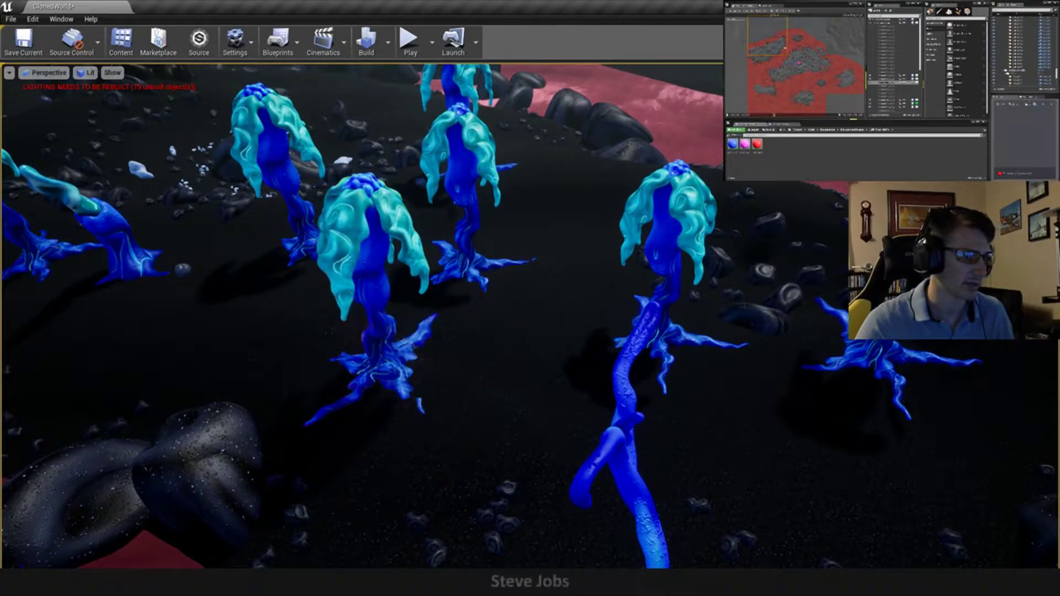
- Copy the drooping tree from the shoreline boulders to the ground in front of the small-stone-cluster trees, adjusting its rotation and position
click(375, 265)
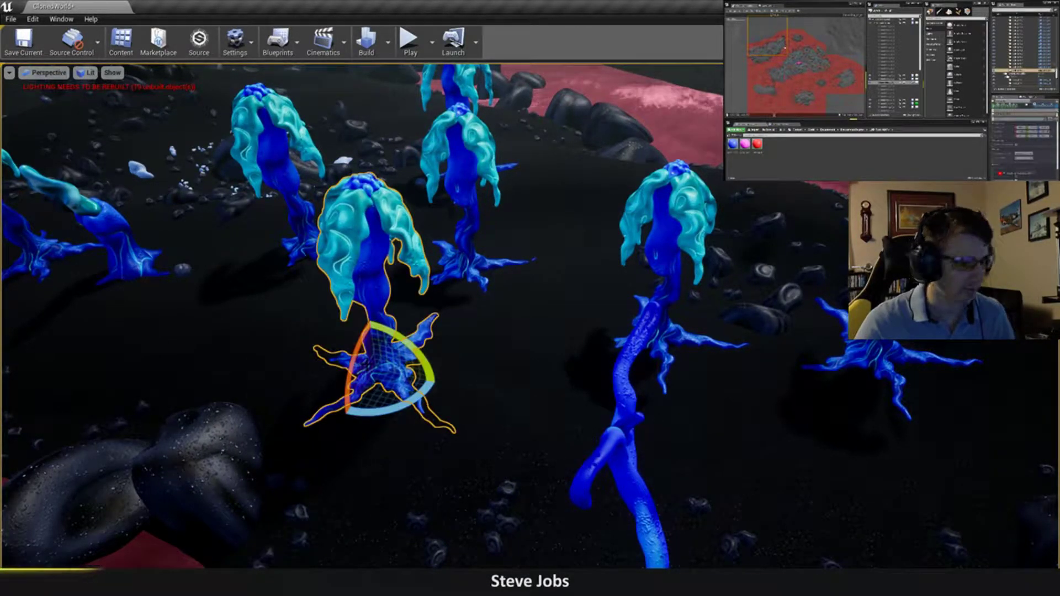
key(w)
alt+drag(379, 379, 781, 494)
right_drag(781, 494, 529, 482)
drag(554, 415, 690, 406)
key(e)
drag(589, 355, 575, 366)
key(w)
drag(636, 388, 632, 396)
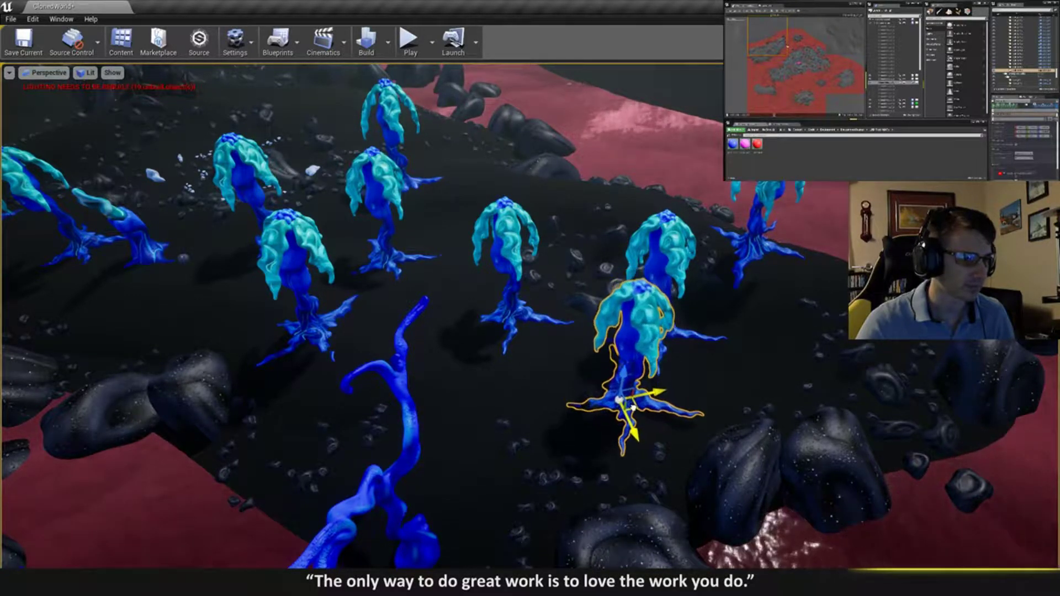
- Turn and tilt the newest front tree so its roots rest on the terrain, then deselect it
key(f)
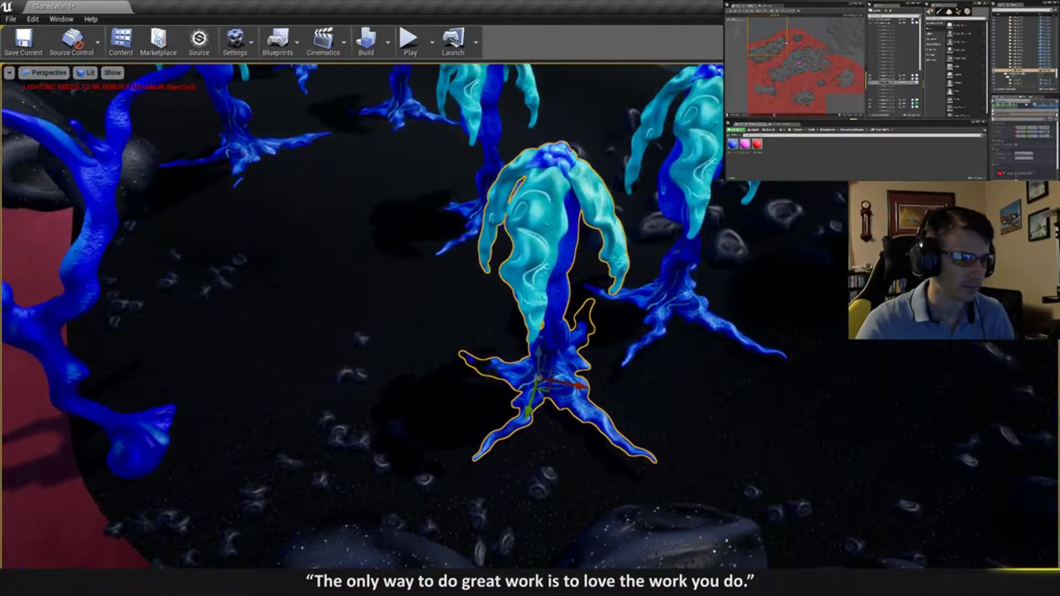
drag(537, 351, 419, 331)
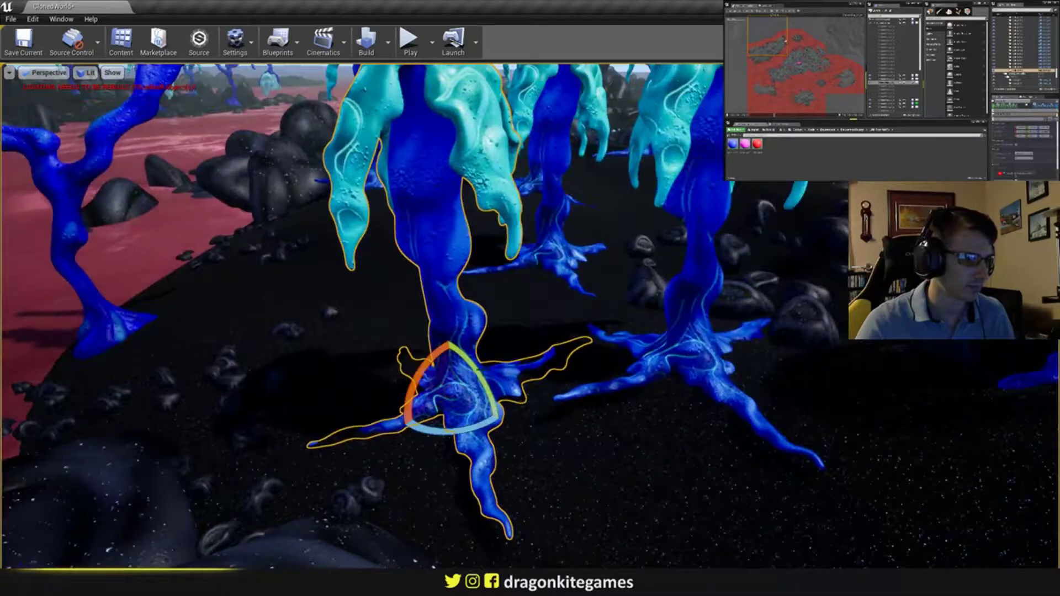
drag(497, 417, 500, 423)
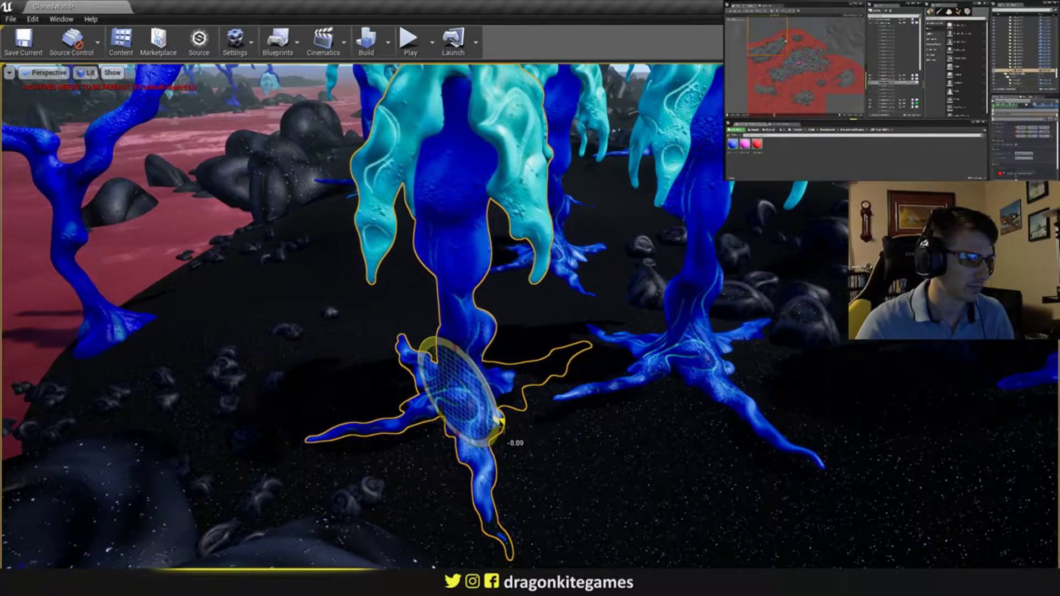
mouse_move(432, 359)
mouse_down()
mouse_move(425, 369)
mouse_move(445, 368)
mouse_up()
key(w)
key(Escape)
- Copy the small bud plant to the gap between the drooping trees behind the branching tree
right_drag(445, 368, 507, 419)
click(202, 226)
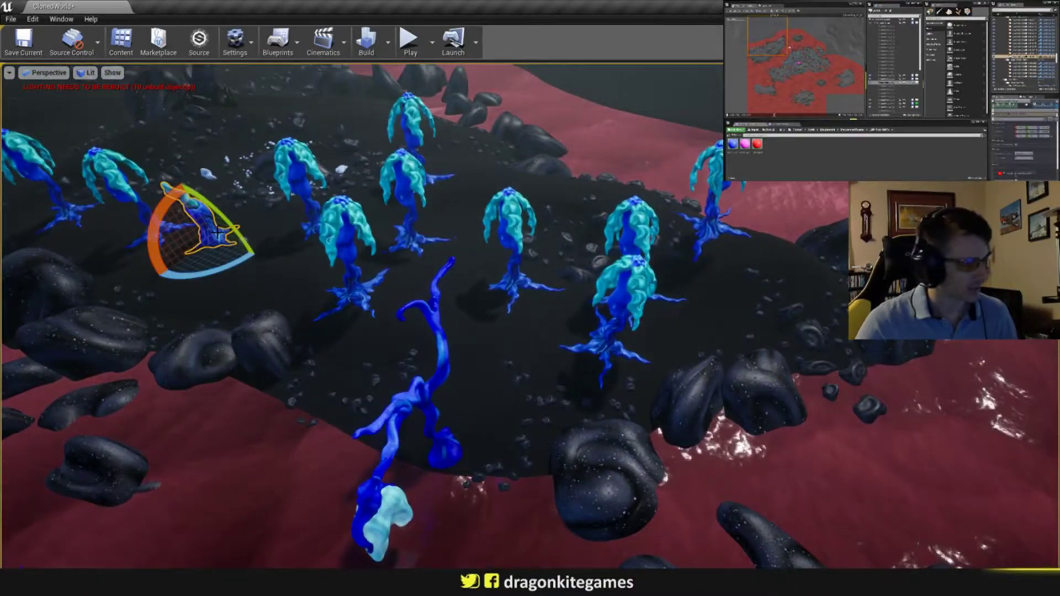
key(w)
alt+drag(215, 239, 455, 314)
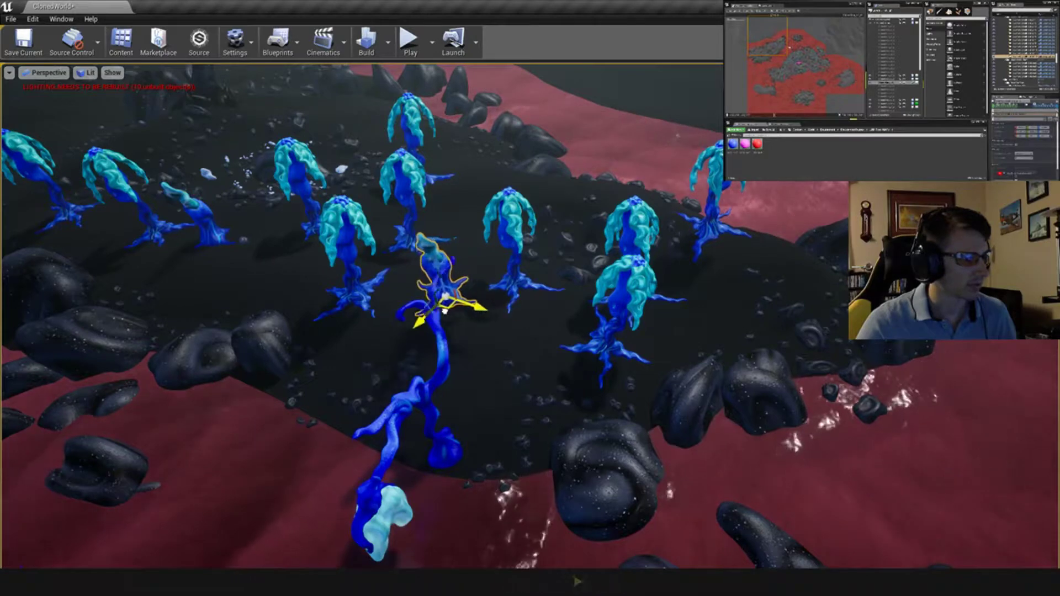
- Rotate and tilt the new bud plant between the drooping trees so it leans toward the branching tree, then deselect it
key(f)
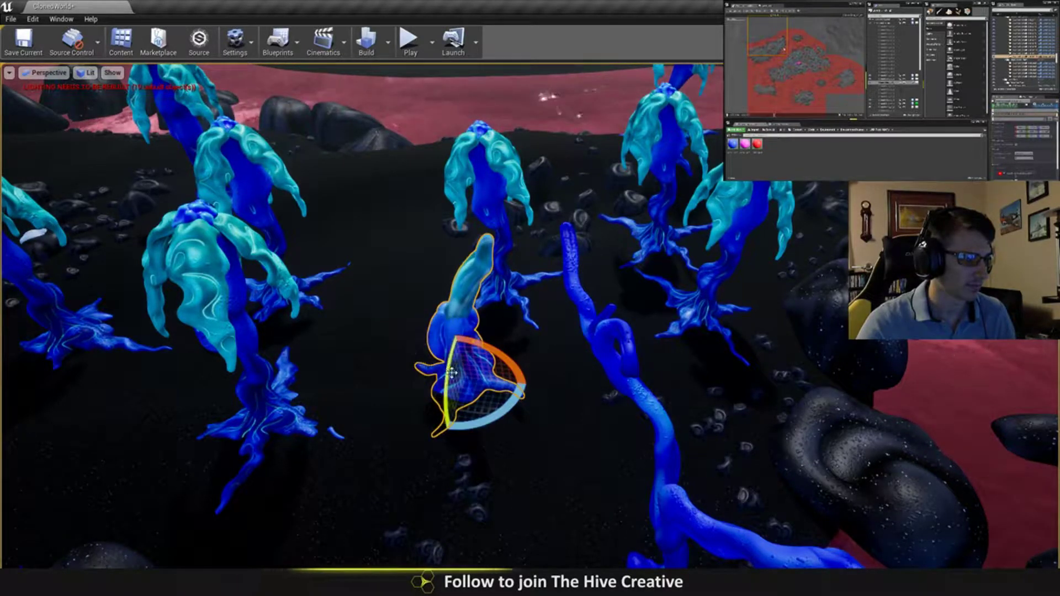
drag(451, 373, 481, 336)
right_drag(481, 335, 458, 325)
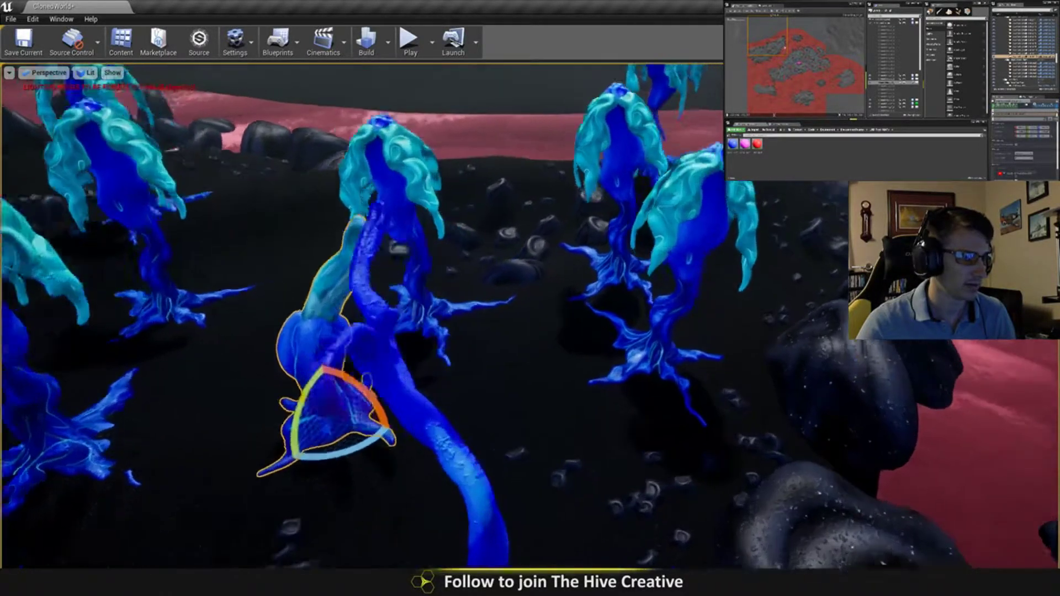
right_drag(393, 182, 393, 201)
drag(362, 193, 361, 192)
key(w)
right_drag(360, 192, 505, 182)
key(Escape)
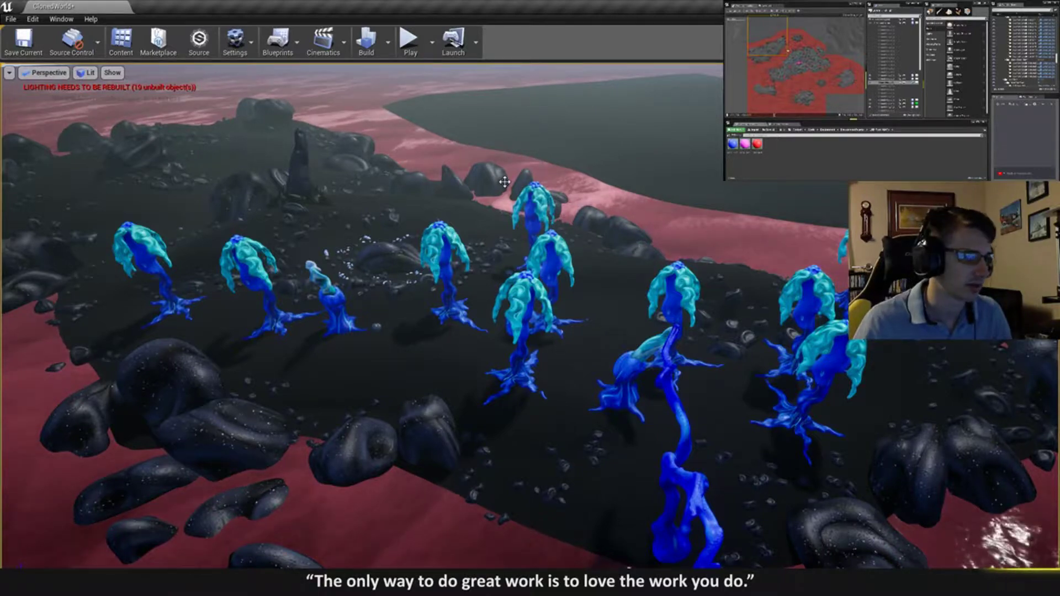
- Examine the planted part of the island and the neighbouring islands from several viewpoints for remaining gaps
right_drag(505, 182, 558, 162)
key(w)
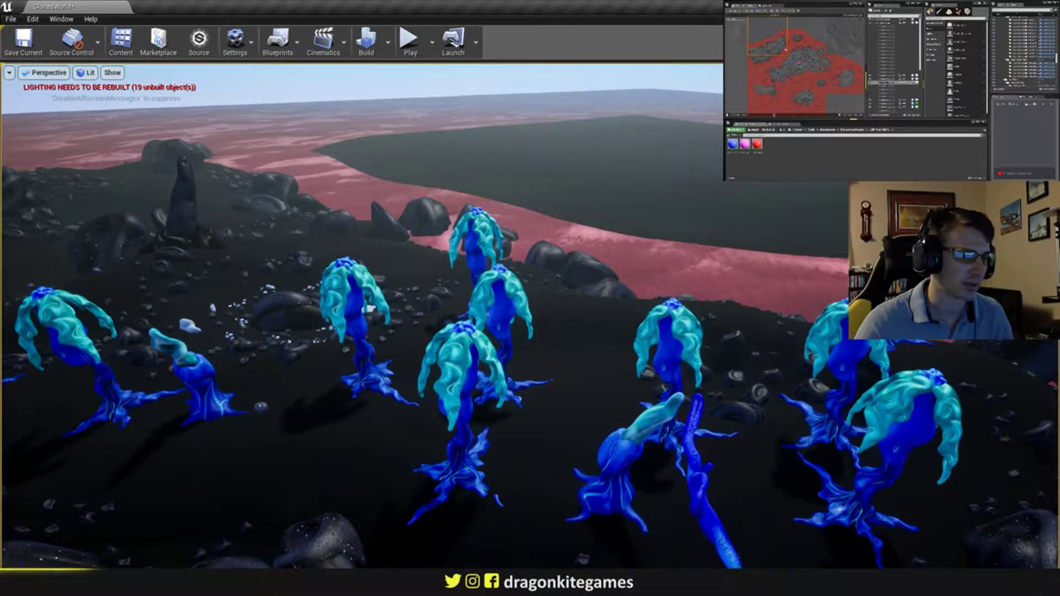
key(s)
right_drag(557, 162, 413, 155)
key(w)
key(s)
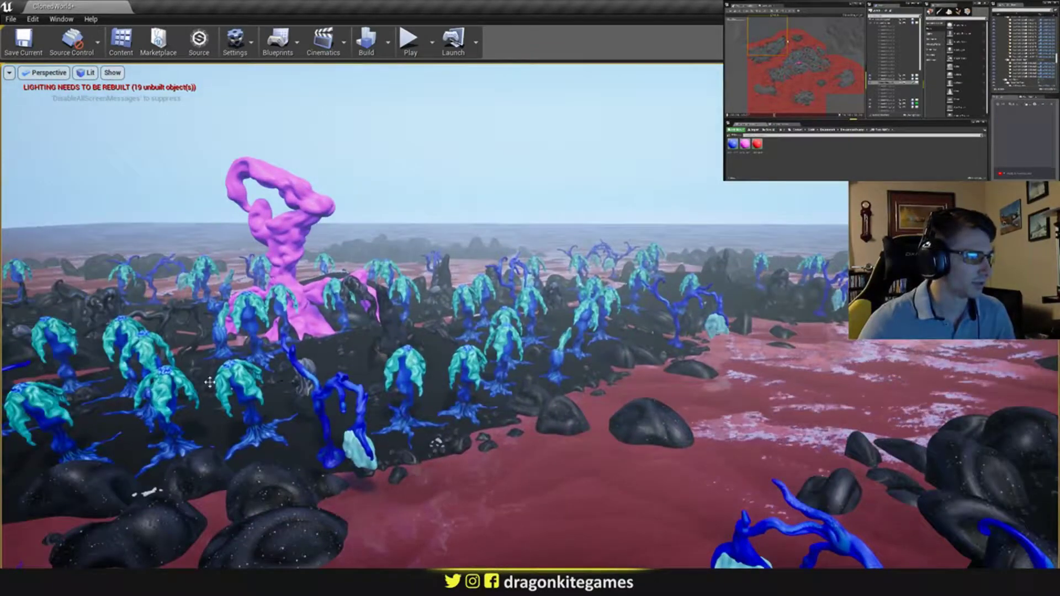
right_drag(412, 400, 412, 400)
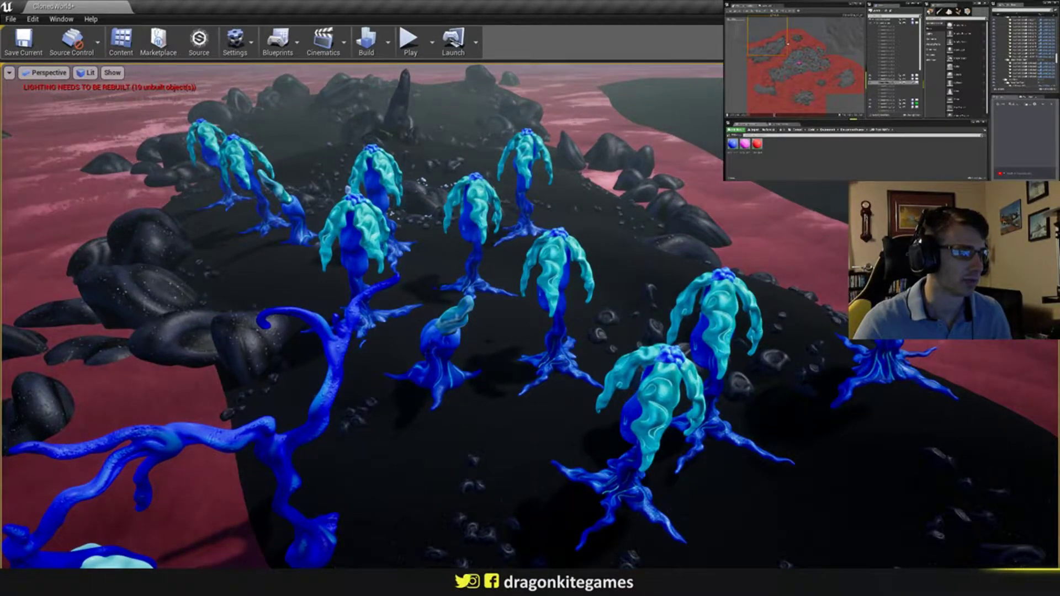
right_drag(844, 372, 843, 372)
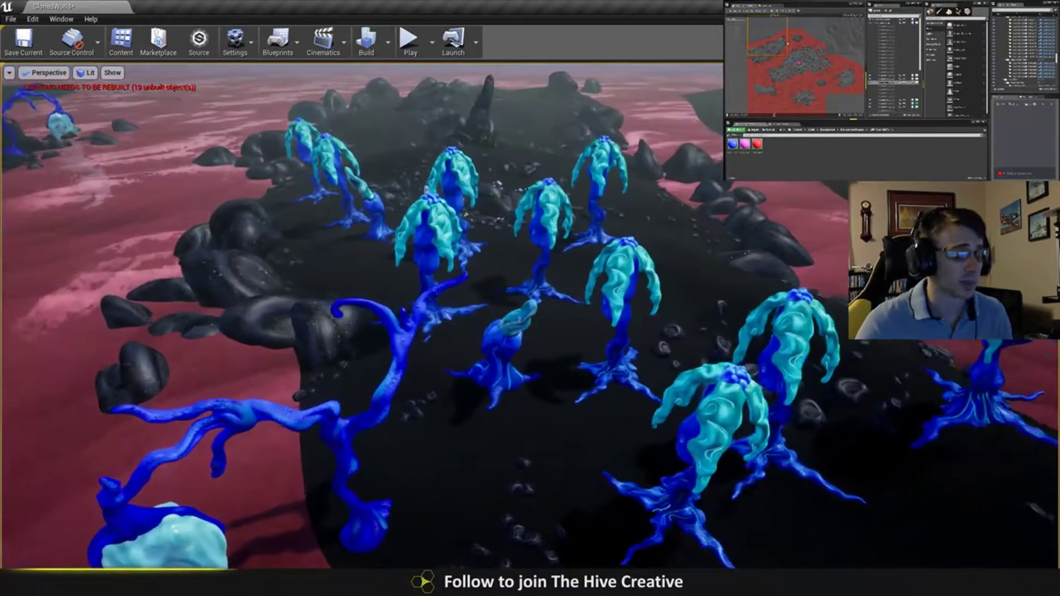
- Copy the bud plant between the drooping trees to the bare ground beside the large shoreline boulders
right_drag(530, 316, 648, 371)
click(235, 310)
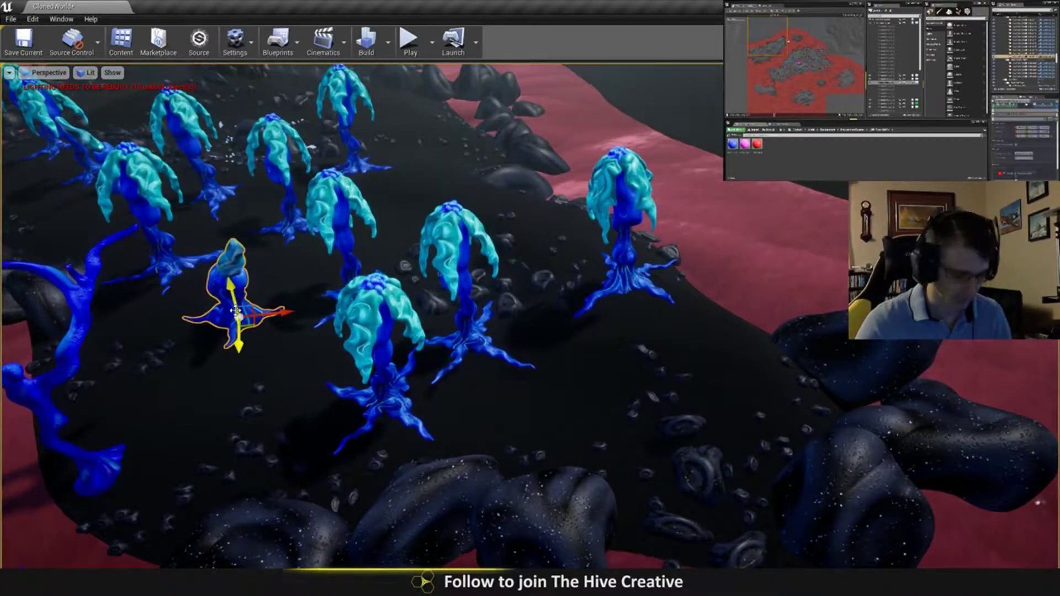
alt+drag(251, 323, 786, 380)
- Rotate and tilt the copied bud plant to lean over the shoreline boulders, settle it on the ground and deselect it
key(e)
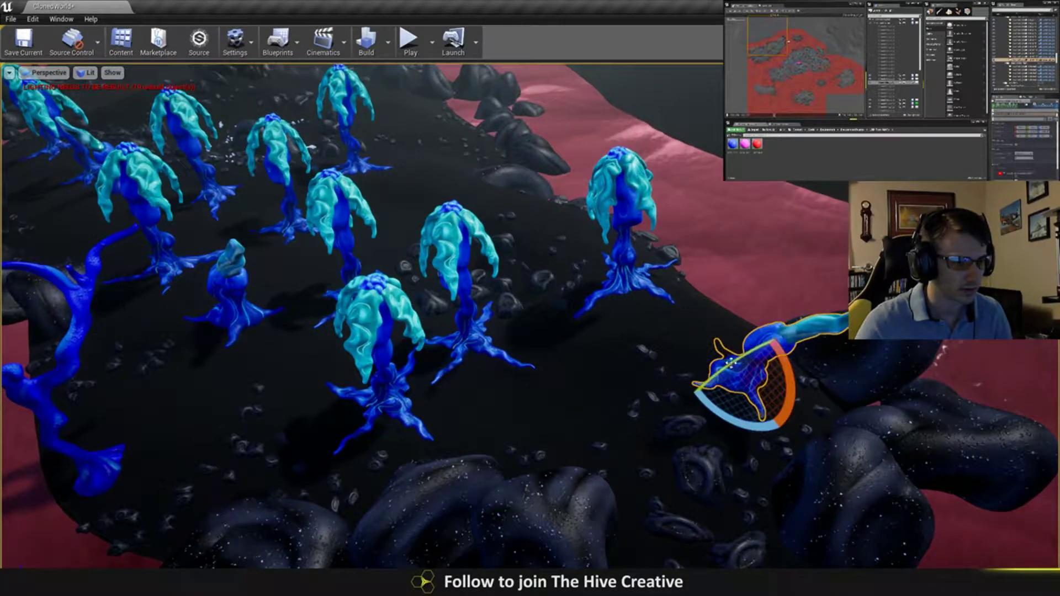
drag(740, 344, 738, 346)
right_drag(737, 345, 806, 340)
right_drag(594, 375, 594, 371)
drag(550, 369, 540, 394)
drag(519, 359, 526, 348)
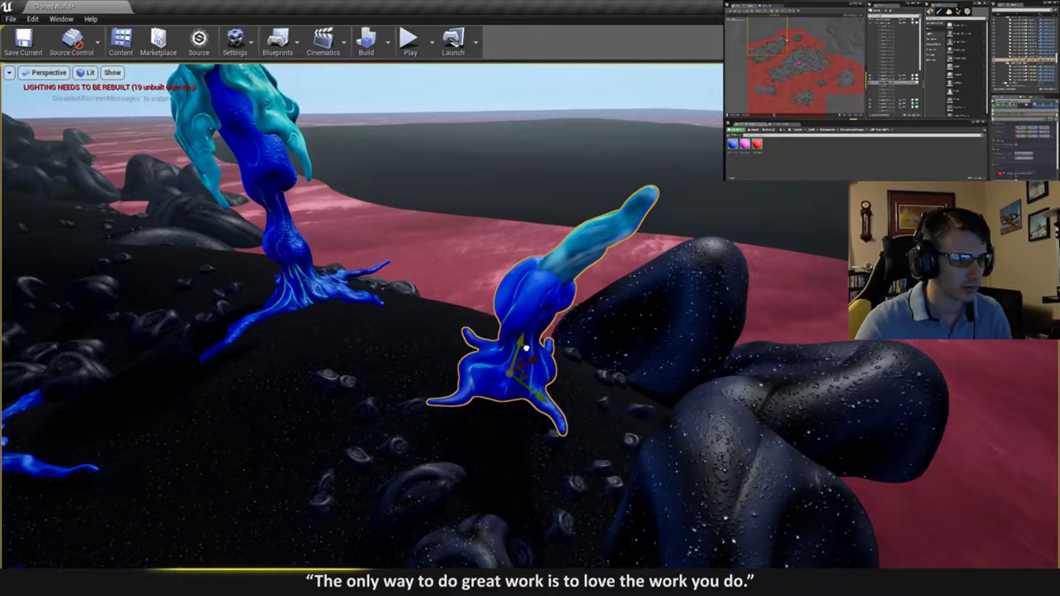
key(e)
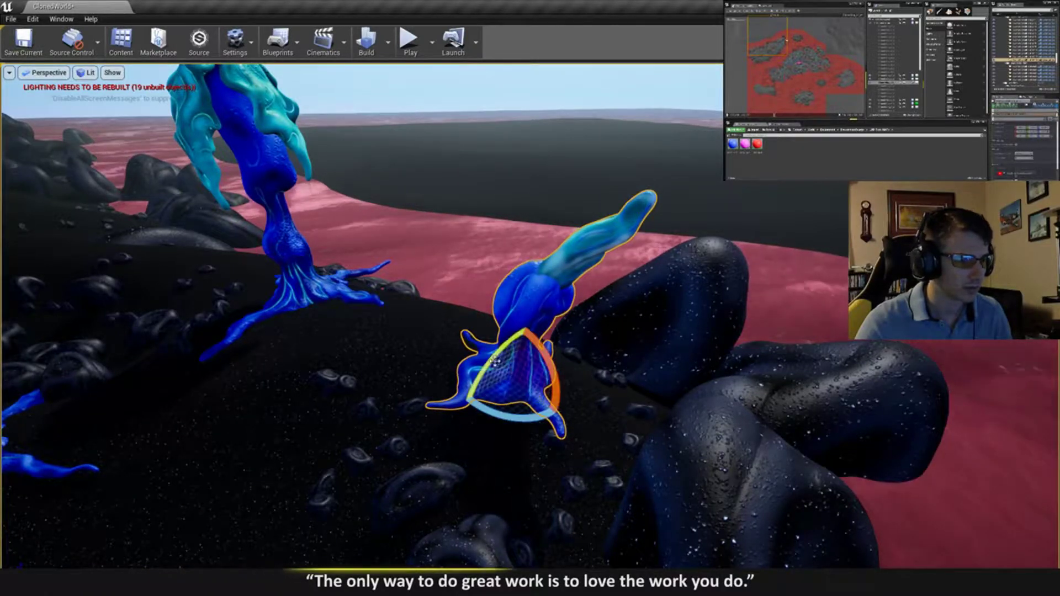
key(Escape)
- Examine the tree grove from different sides to find bare ground for more trees
key(s)
right_drag(534, 341, 474, 363)
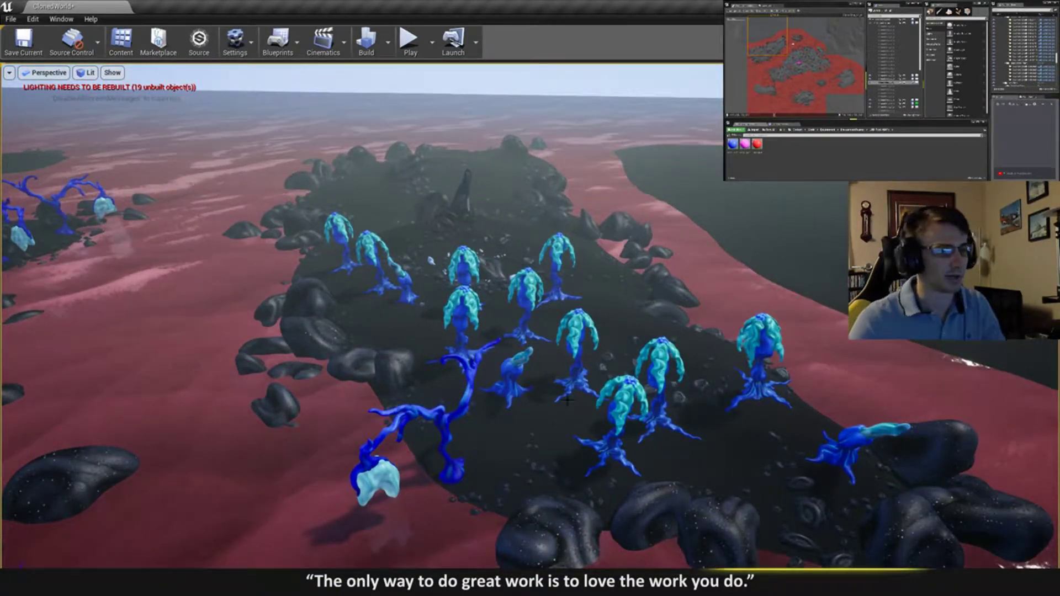
key(w)
right_drag(549, 377, 458, 411)
key(d)
key(s)
key(a)
right_drag(526, 392, 524, 391)
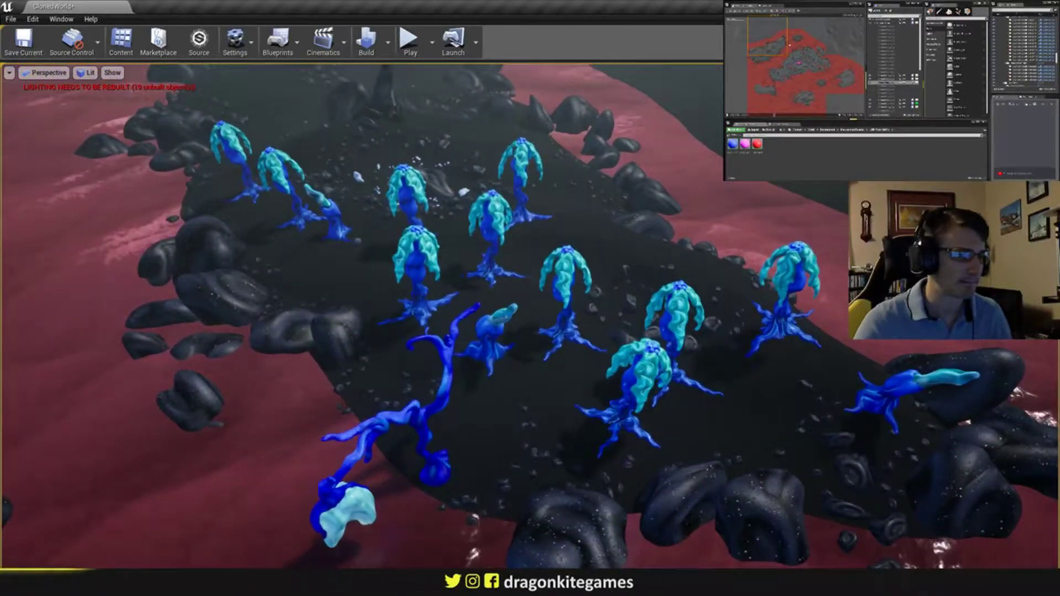
key(d)
mouse_move(464, 418)
right_down()
mouse_move(431, 395)
mouse_move(436, 375)
mouse_move(400, 375)
mouse_move(395, 413)
mouse_move(466, 418)
right_up()
key(w)
key(s)
key(w)
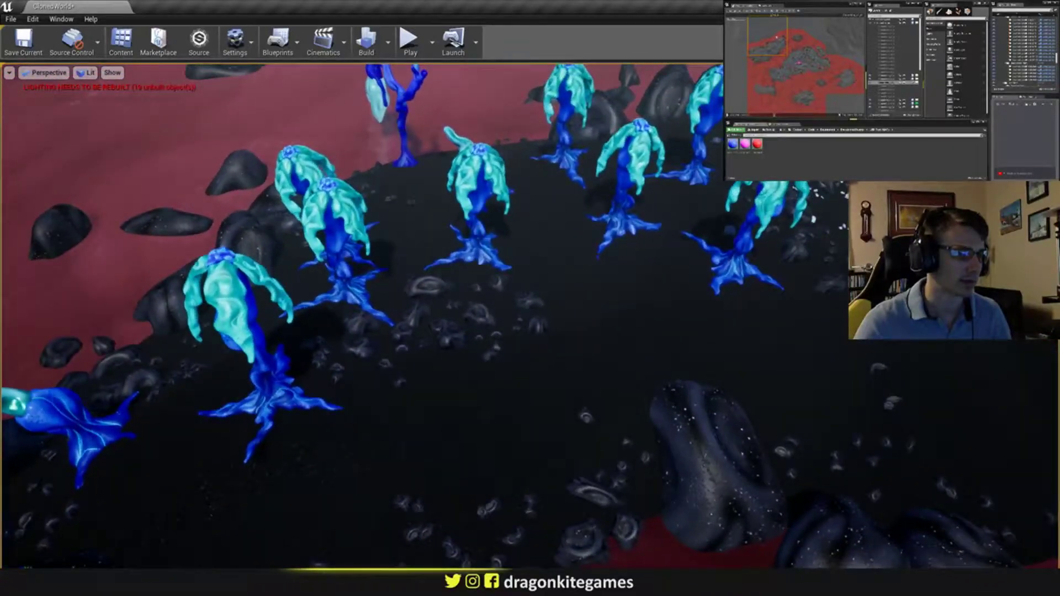
- Copy a drooping tree to the bare ground in front of the small stones, turning, tilting and lowering it to fit, then deselect it
click(479, 248)
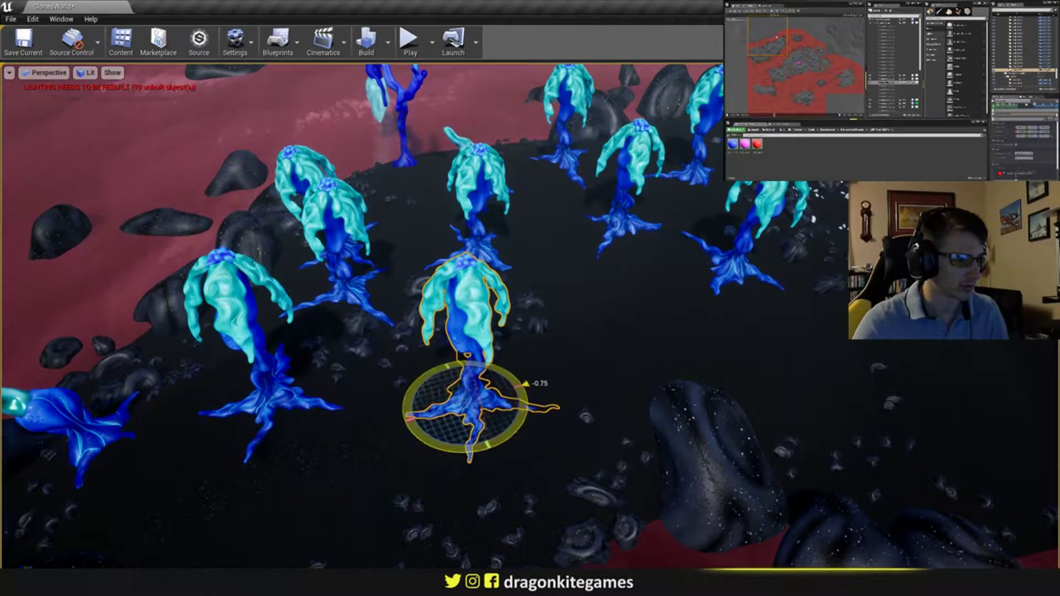
drag(495, 385, 510, 411)
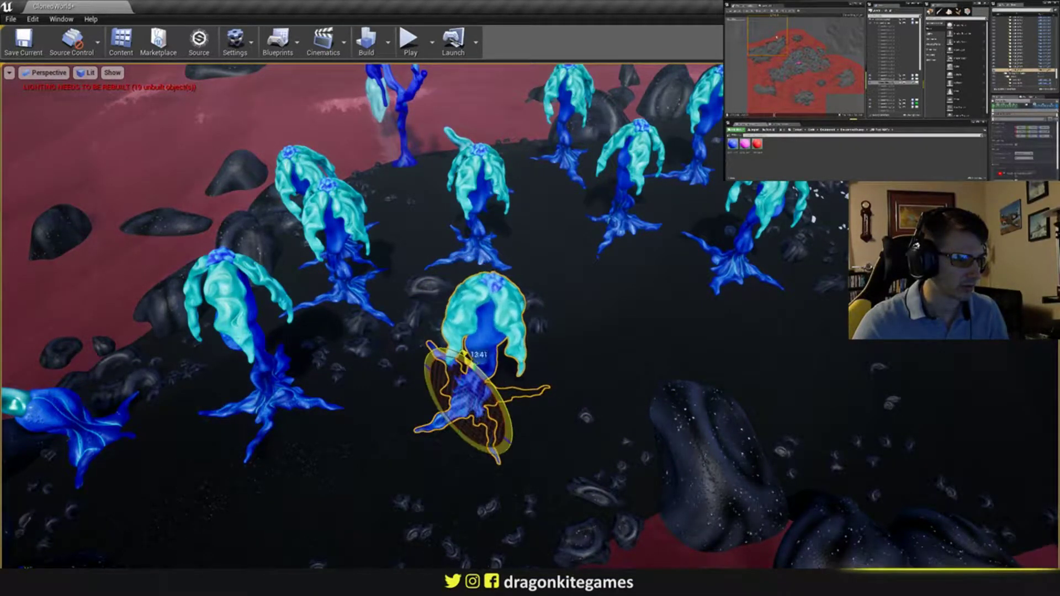
right_drag(511, 412, 469, 304)
key(q)
drag(569, 482, 602, 470)
key(w)
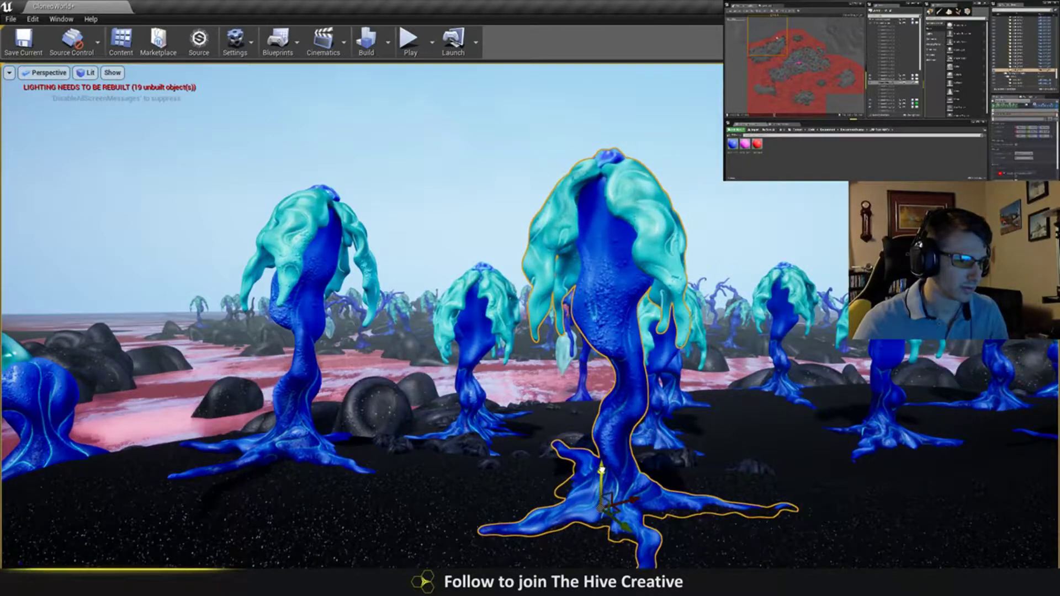
key(Escape)
- Copy the newest drooping tree to the open ground behind the single large boulder, adjusting its rotation and lowering its roots onto the terrain
key(e)
right_drag(602, 469, 656, 532)
click(396, 331)
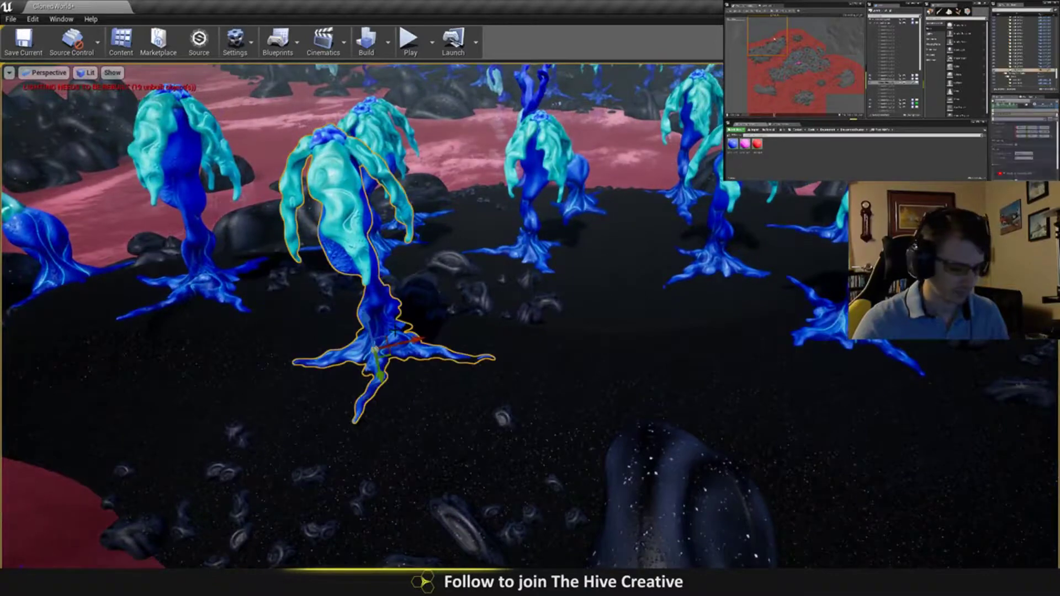
alt+drag(392, 358, 667, 355)
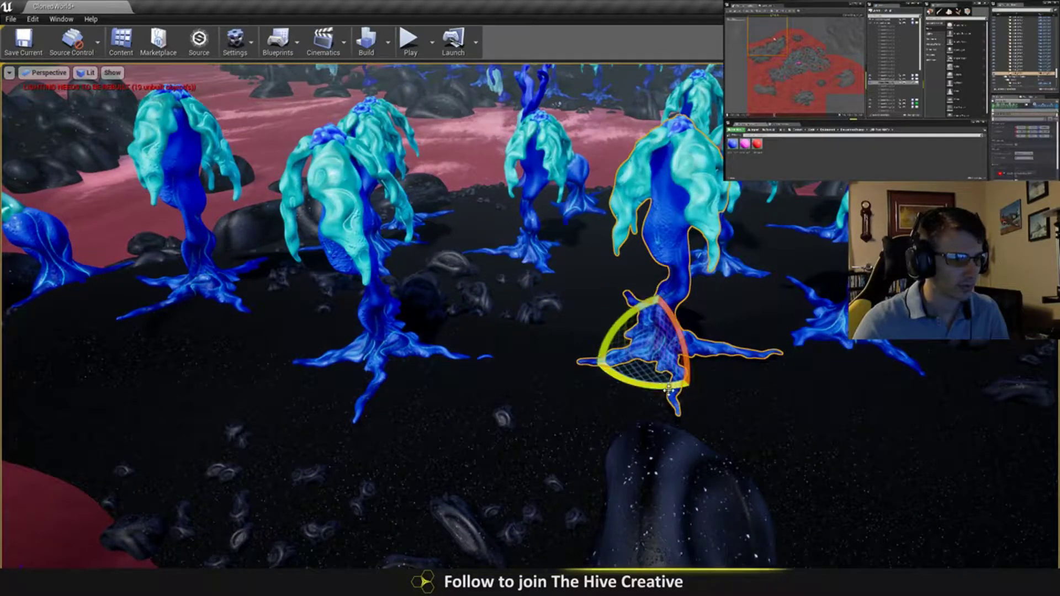
key(w)
right_drag(635, 319, 613, 282)
key(w)
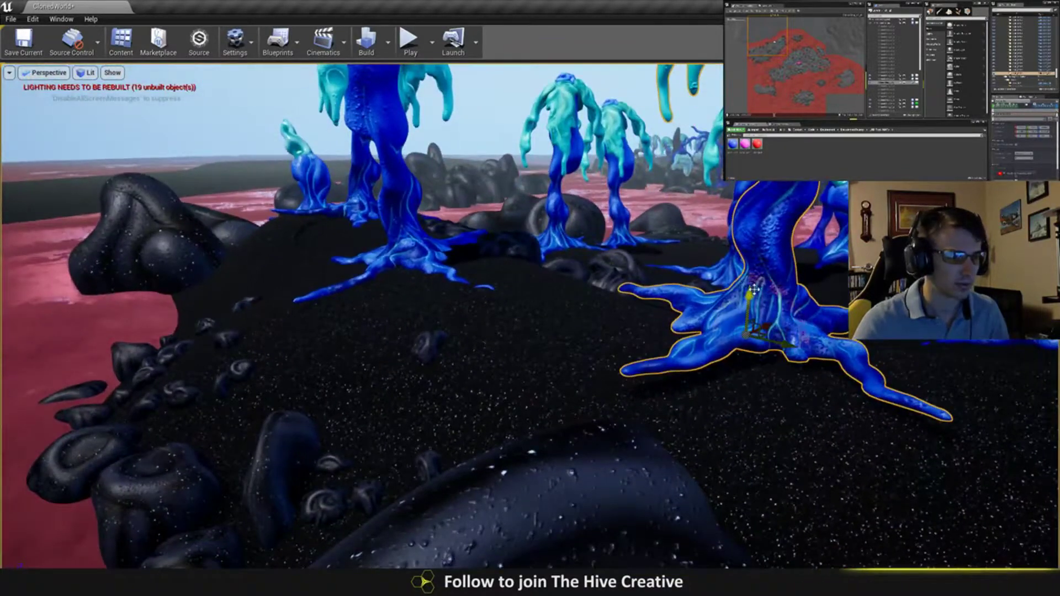
drag(750, 292, 748, 314)
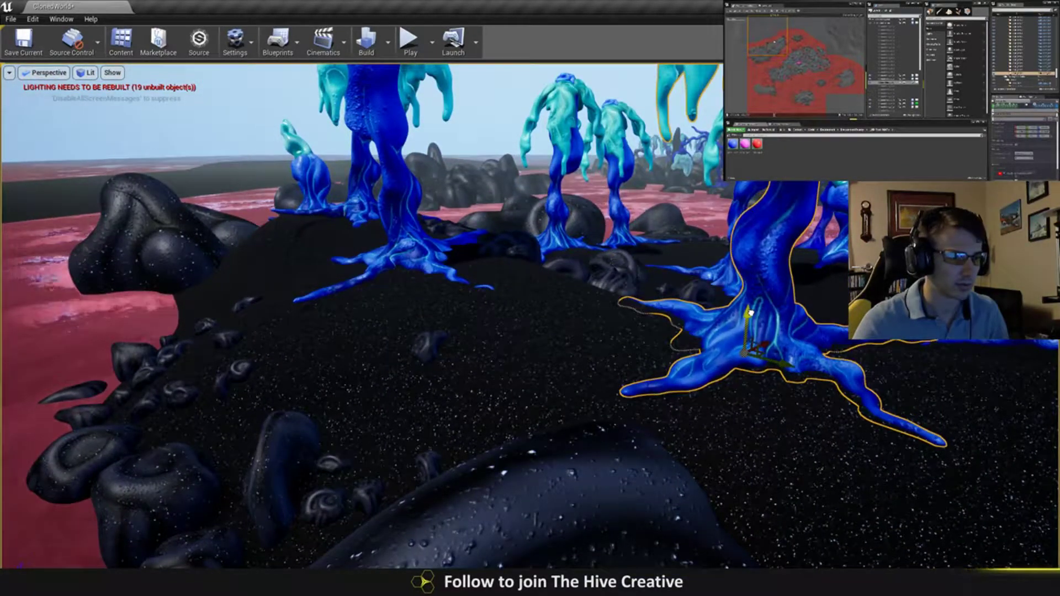
- Copy the branching tree to the island's shoreline near the large boulders and lower it toward the ground
right_drag(748, 314, 663, 377)
key(s)
key(a)
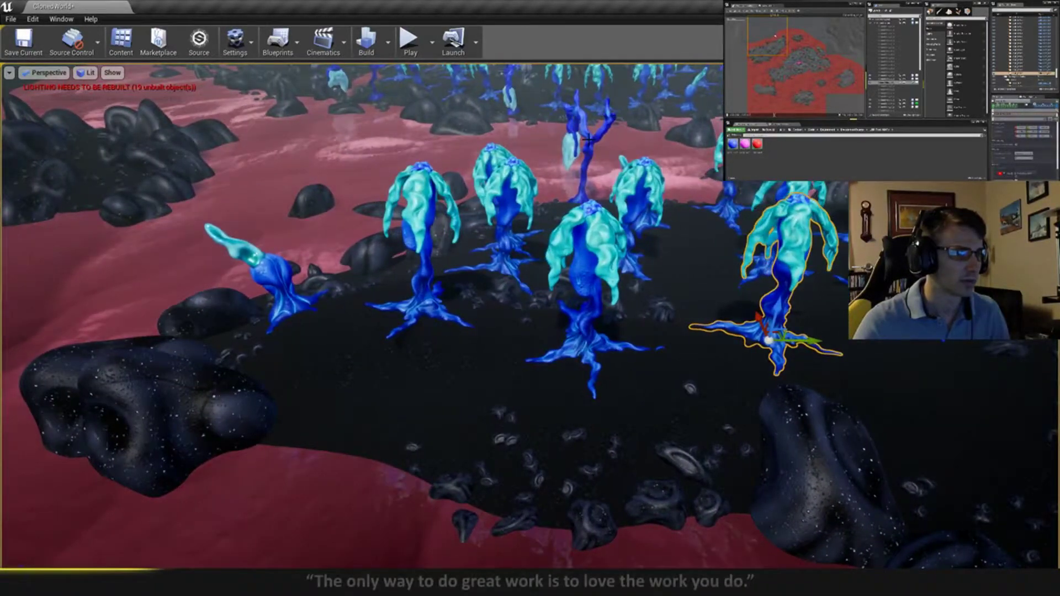
click(588, 140)
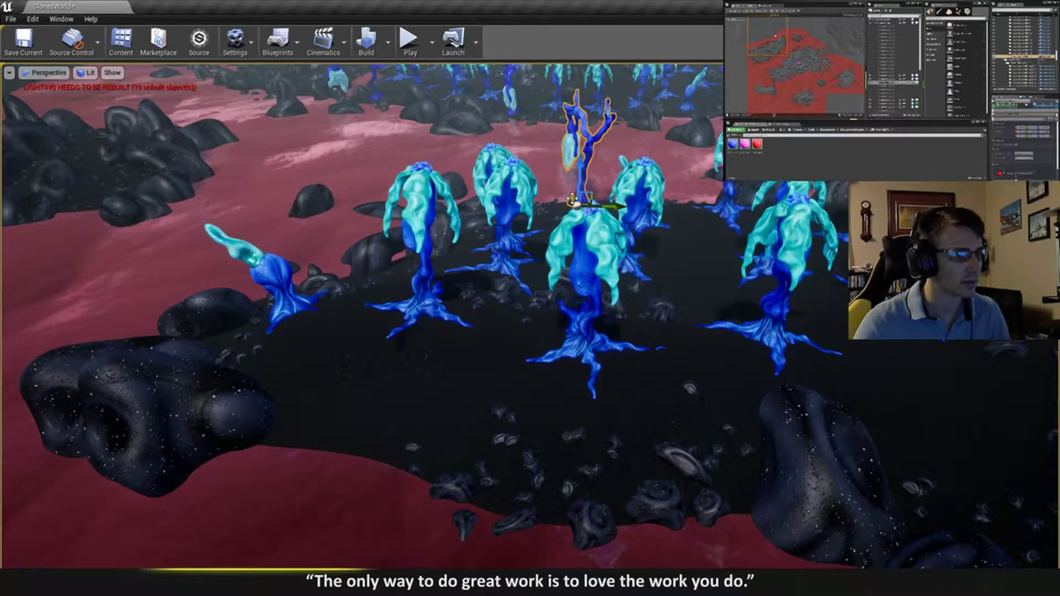
alt+drag(572, 200, 621, 351)
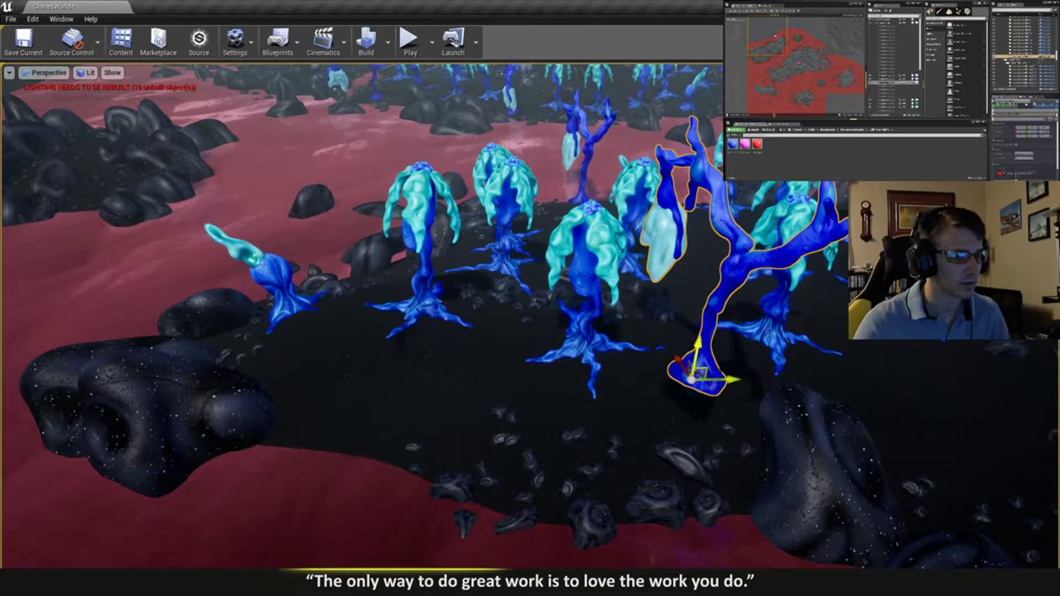
drag(723, 377, 477, 400)
drag(334, 422, 391, 412)
key(w)
drag(363, 361, 358, 441)
- Rotate the copied branching tree so its pod hangs over the water, move its base onto the shore and deselect it
key(e)
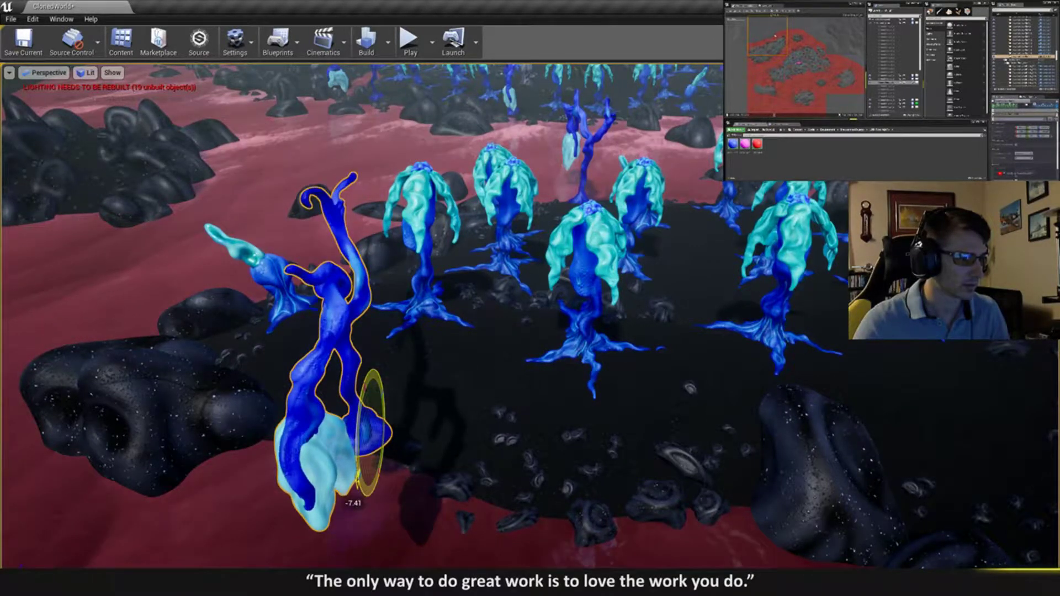
key(f)
key(w)
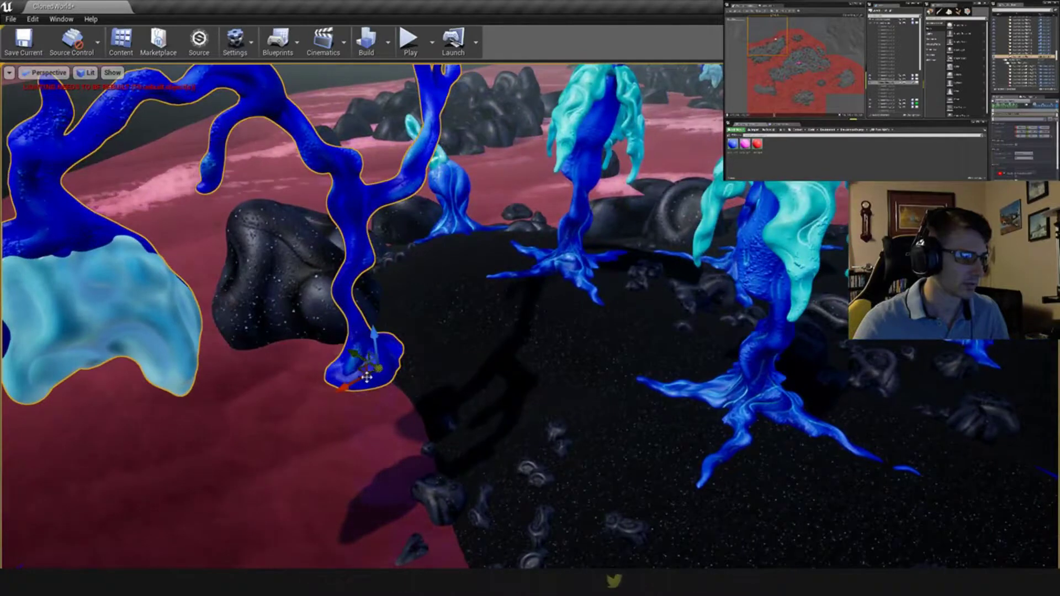
drag(358, 372, 448, 330)
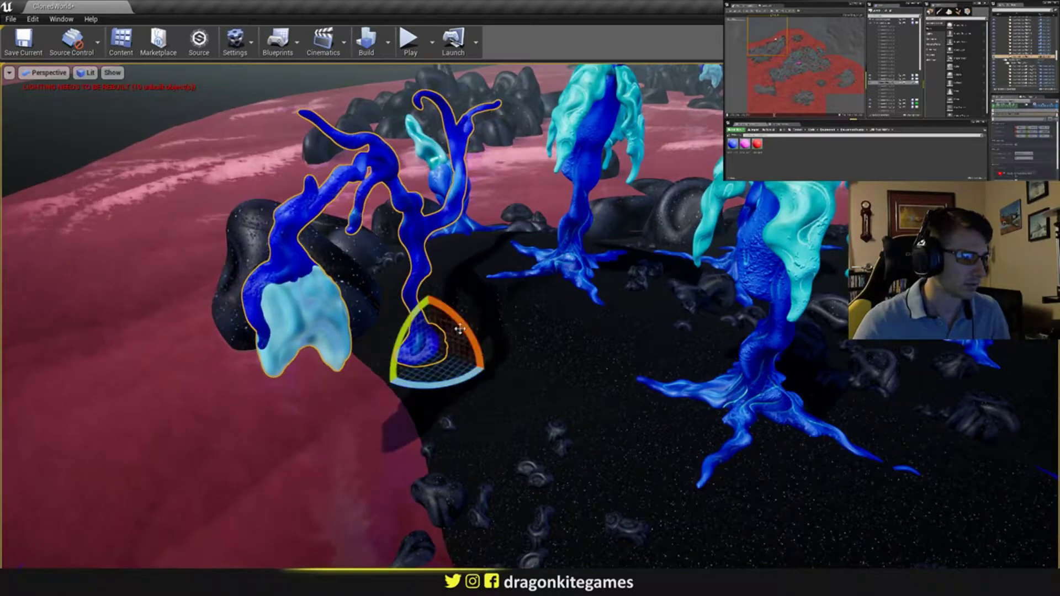
drag(455, 345, 454, 347)
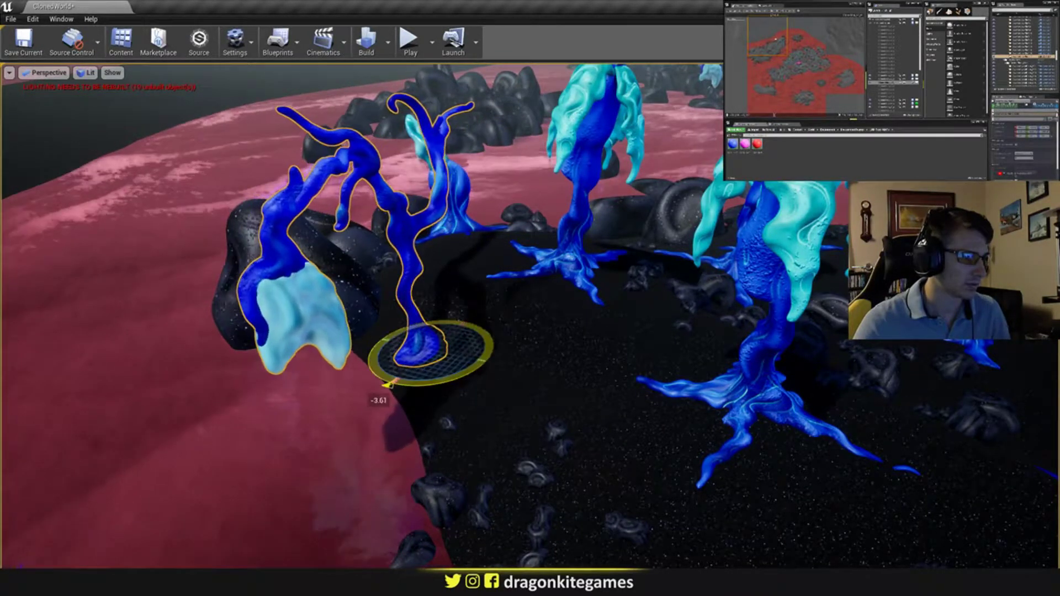
drag(389, 385, 388, 385)
key(Escape)
- Copy the drooping tree nearest the white stones to the bare ground in front of them and adjust its height to the terrain
right_drag(388, 385, 612, 406)
right_drag(328, 376, 509, 374)
right_drag(352, 402, 342, 400)
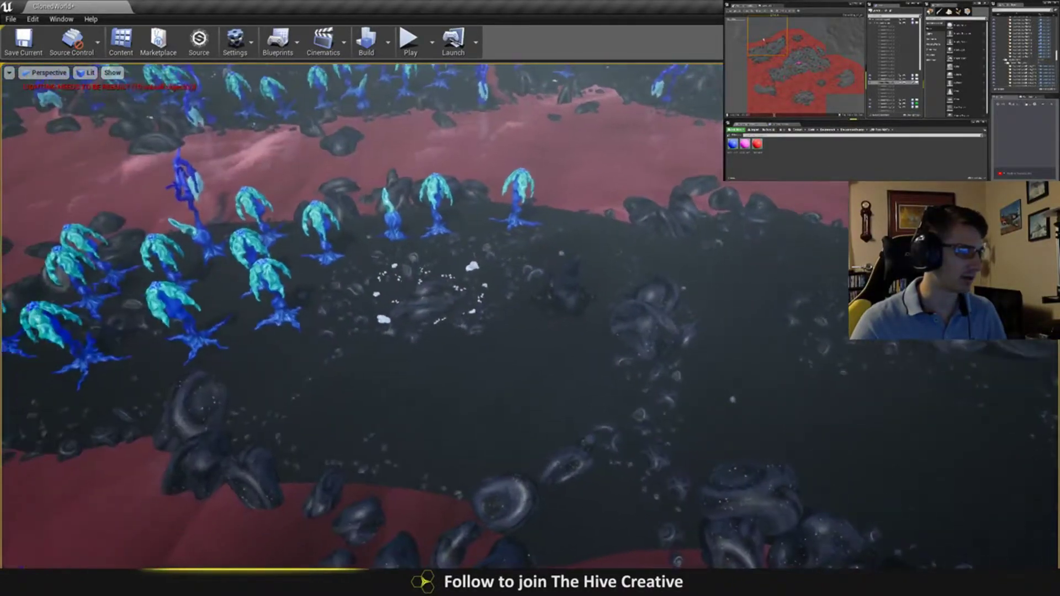
right_drag(532, 397, 496, 391)
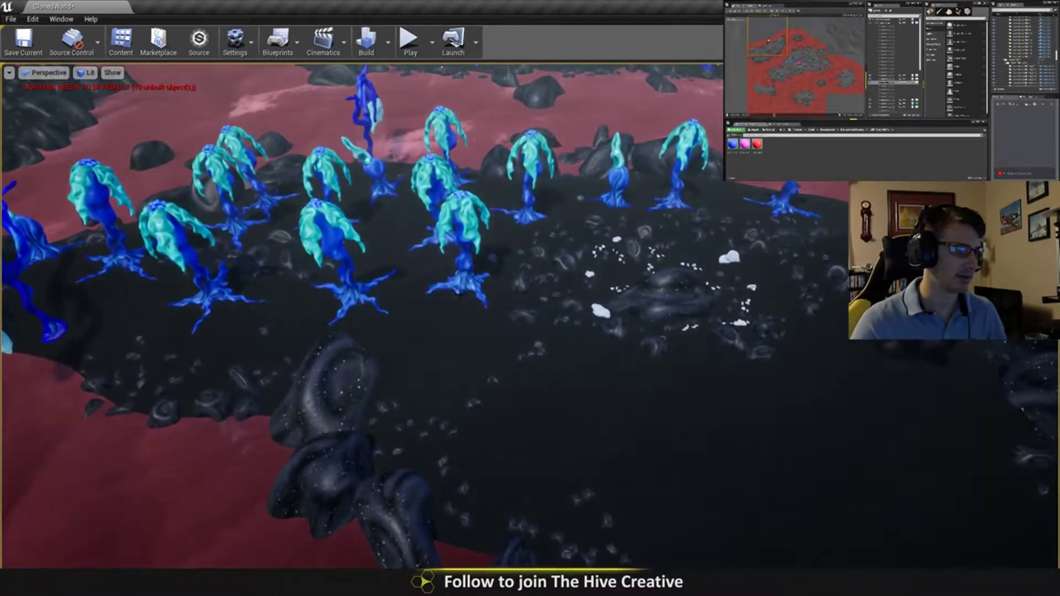
click(467, 280)
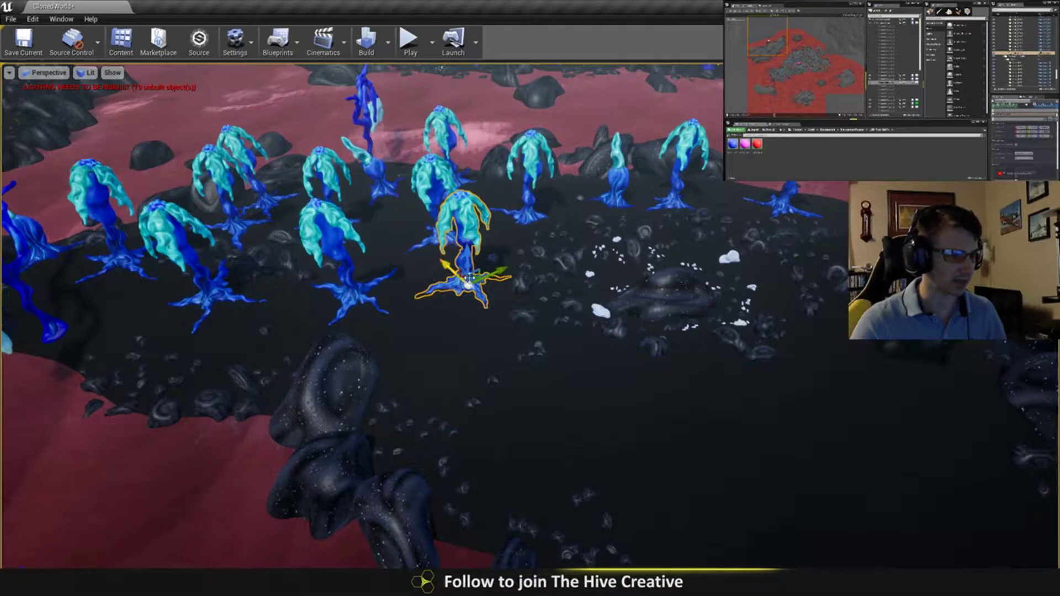
drag(471, 279, 591, 395)
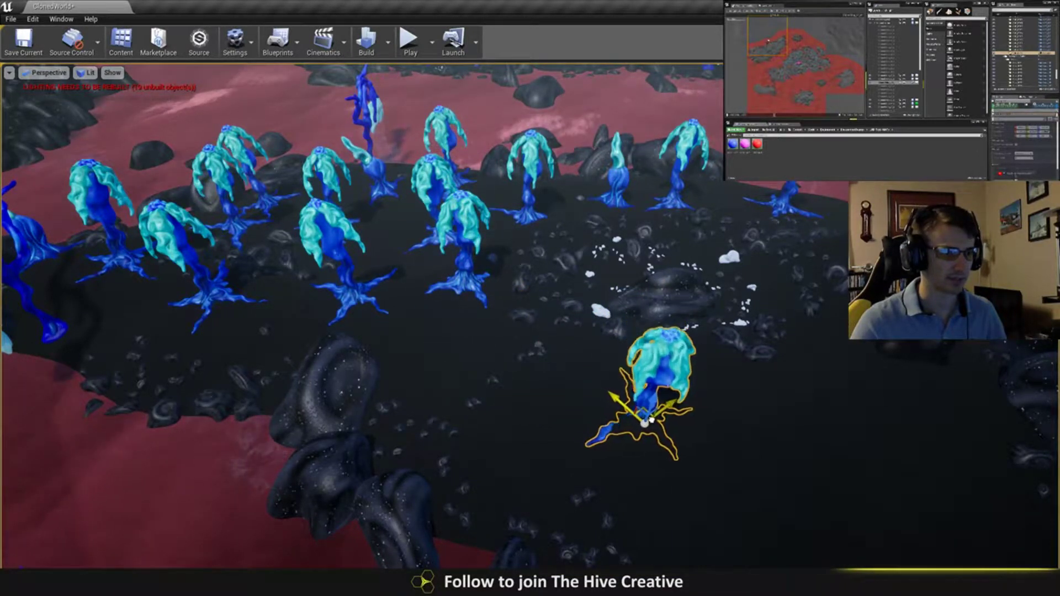
right_drag(624, 340, 634, 401)
mouse_move(634, 402)
mouse_down()
mouse_move(628, 359)
mouse_move(648, 391)
mouse_move(632, 372)
mouse_move(625, 386)
mouse_up()
- Turn and tilt the new drooping tree in front of the white stones so its roots follow the ground
key(e)
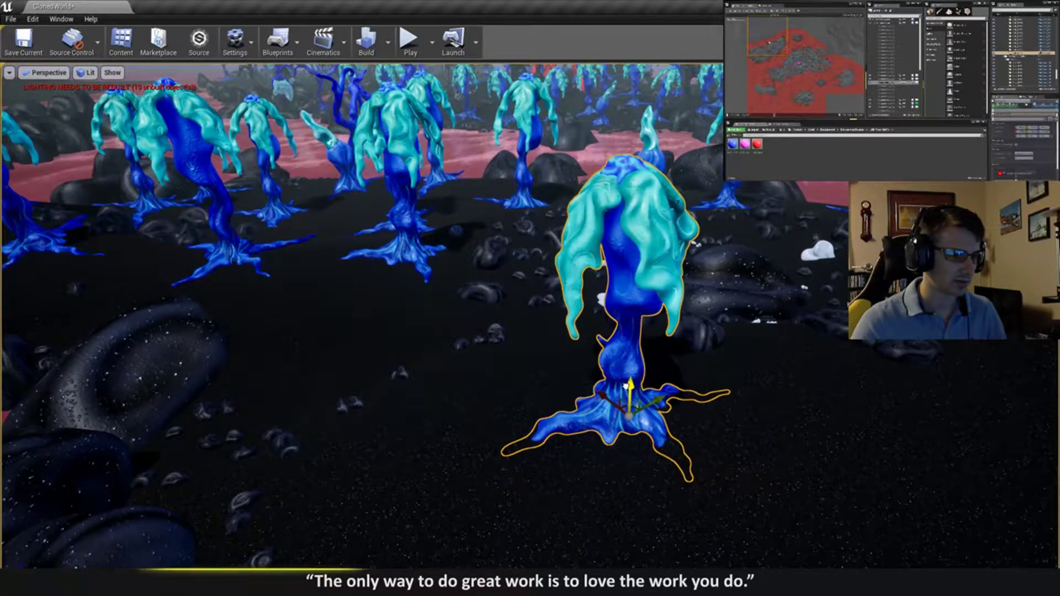
right_drag(614, 394, 784, 399)
key(e)
drag(481, 460, 380, 488)
drag(476, 426, 471, 421)
drag(434, 386, 409, 370)
- Copy the drooping tree at the grove's edge to the bare ground beside the single tree in front of the white stones
right_drag(409, 370, 312, 447)
click(402, 322)
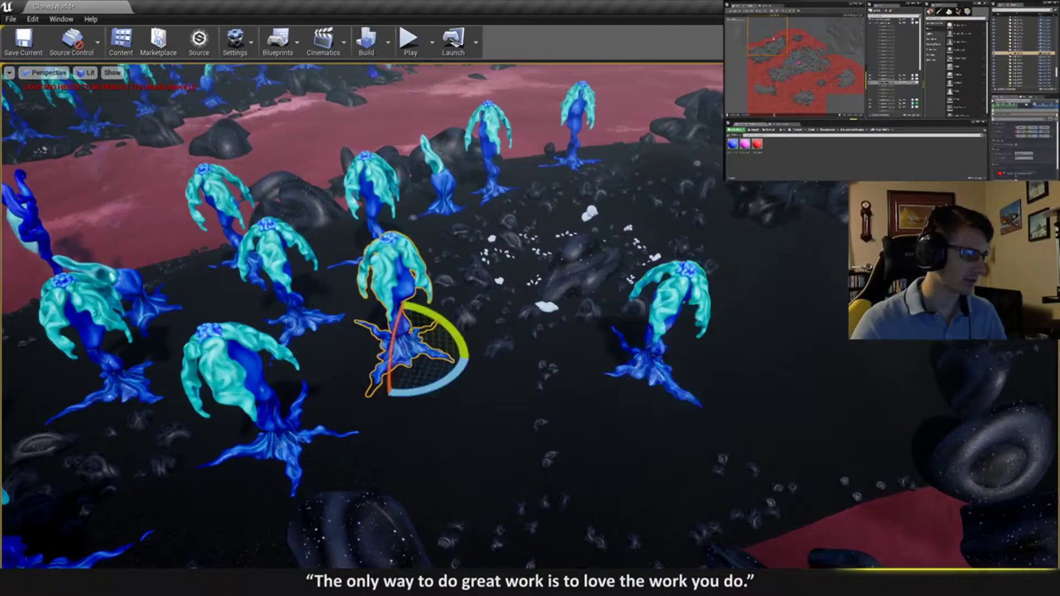
right_drag(402, 323, 265, 298)
right_drag(303, 398, 390, 413)
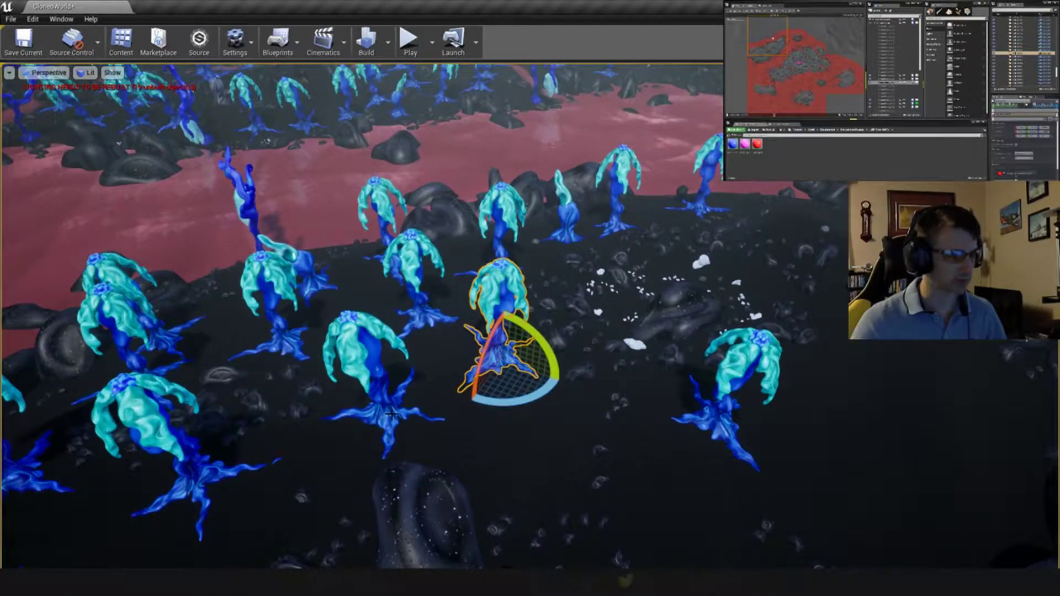
key(w)
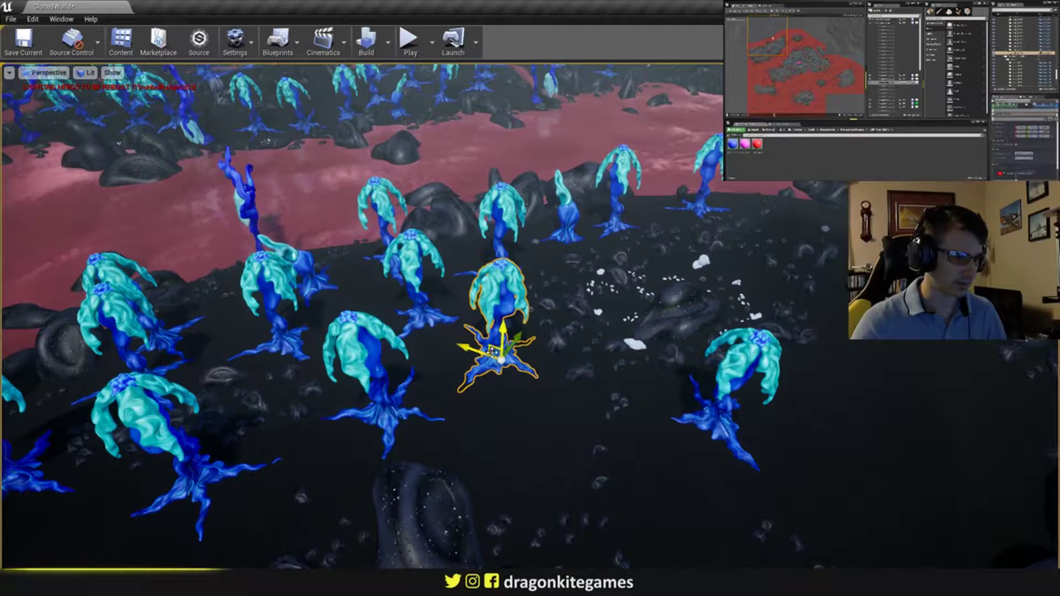
alt+drag(495, 354, 528, 440)
right_drag(528, 440, 458, 365)
click(502, 416)
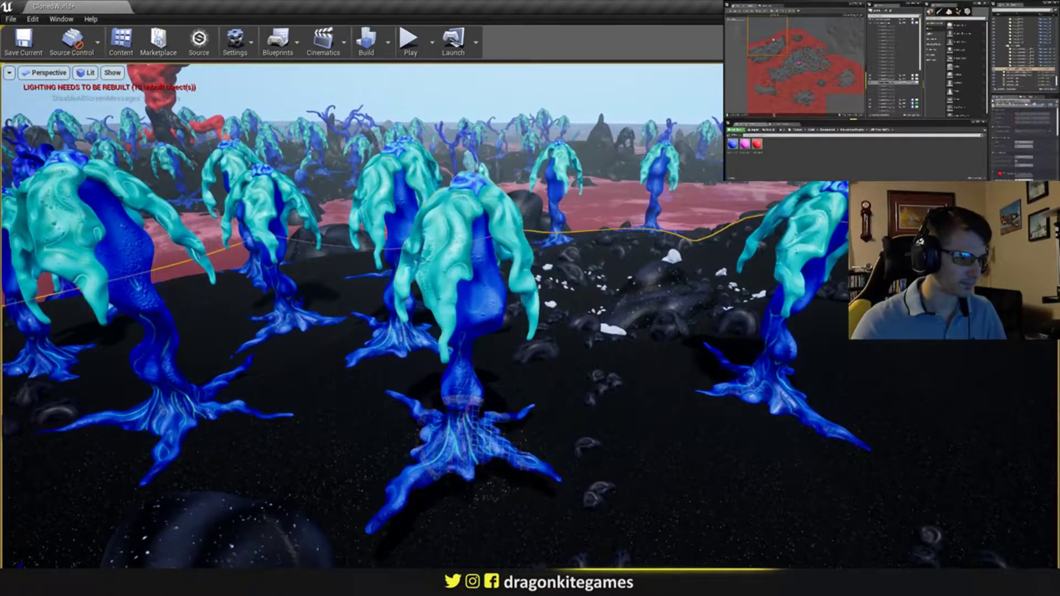
- Turn the copied drooping tree so its roots spread in a new direction and tilt it toward the slope
click(469, 430)
drag(460, 418, 472, 393)
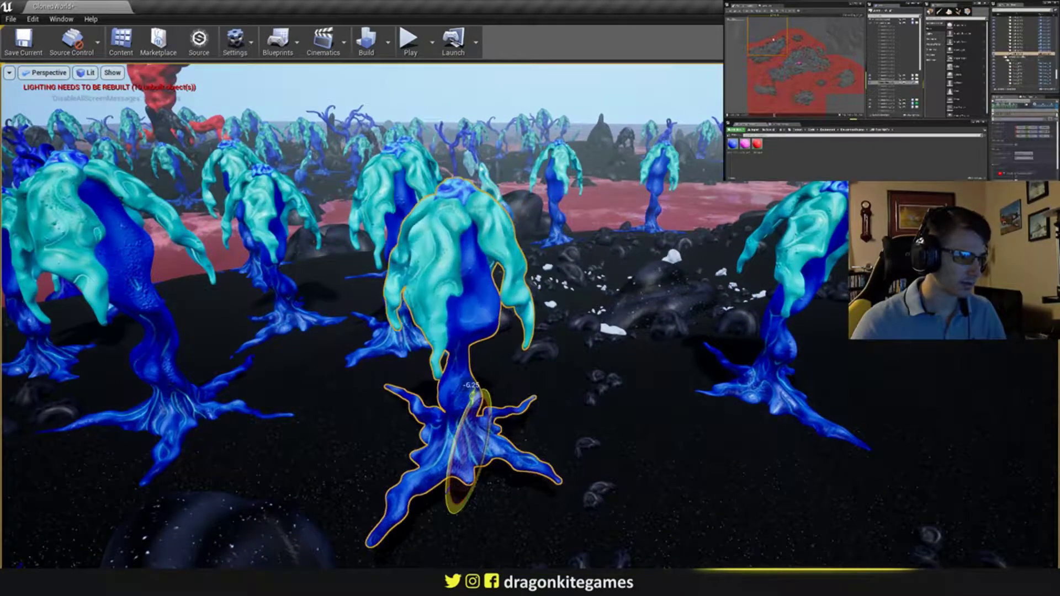
drag(509, 429, 437, 445)
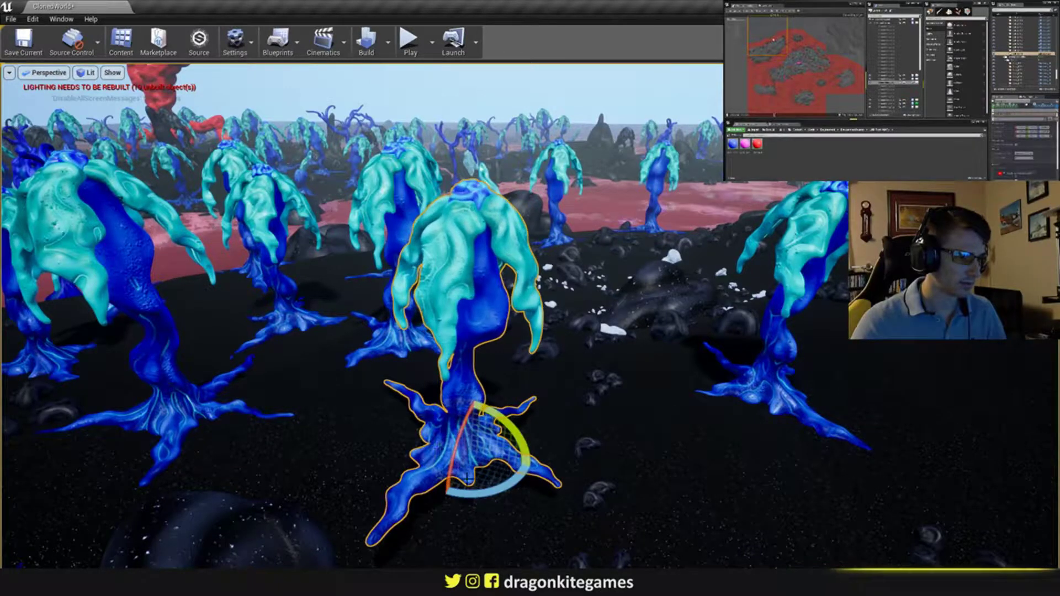
drag(471, 491, 403, 486)
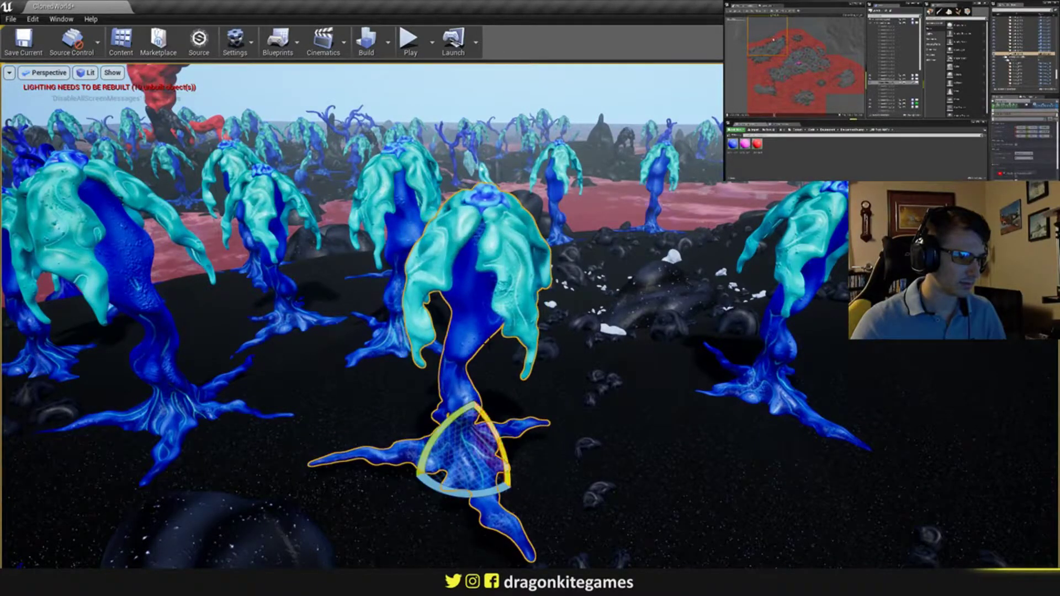
right_drag(488, 342, 526, 470)
drag(540, 487, 488, 480)
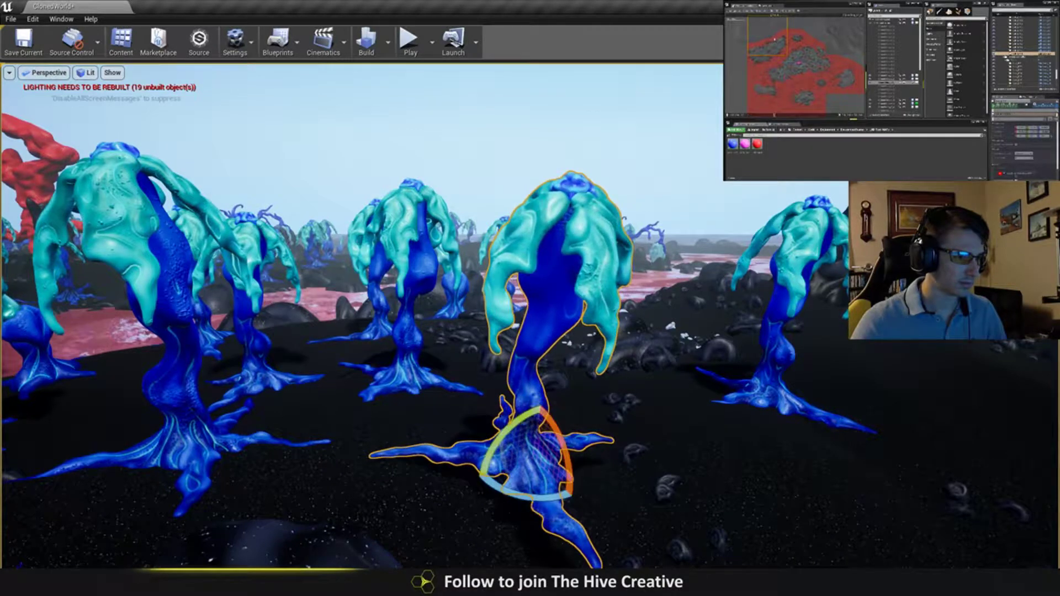
- Lower the copied drooping tree into the ground, refine its tilt so the roots follow the terrain, and deselect it
drag(531, 423, 524, 425)
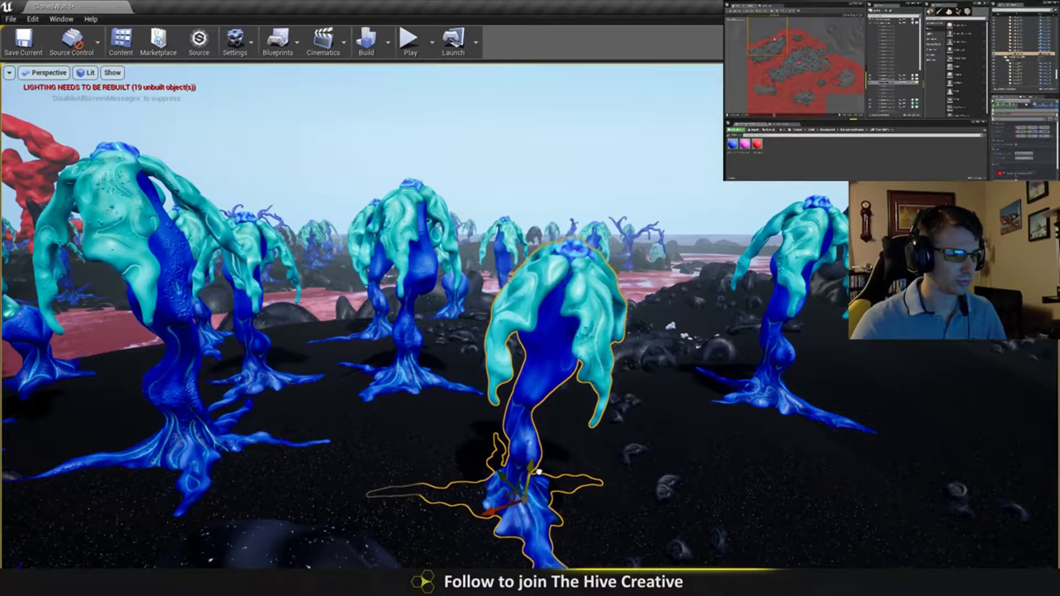
mouse_move(538, 475)
right_down()
mouse_move(542, 503)
mouse_move(537, 469)
mouse_move(551, 491)
right_up()
key(e)
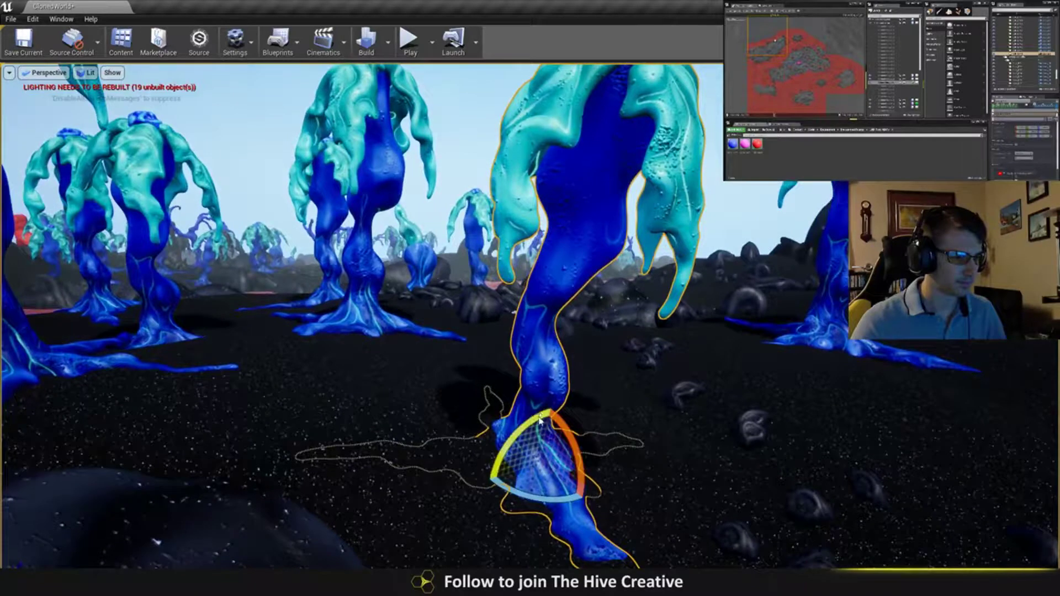
drag(539, 421, 554, 412)
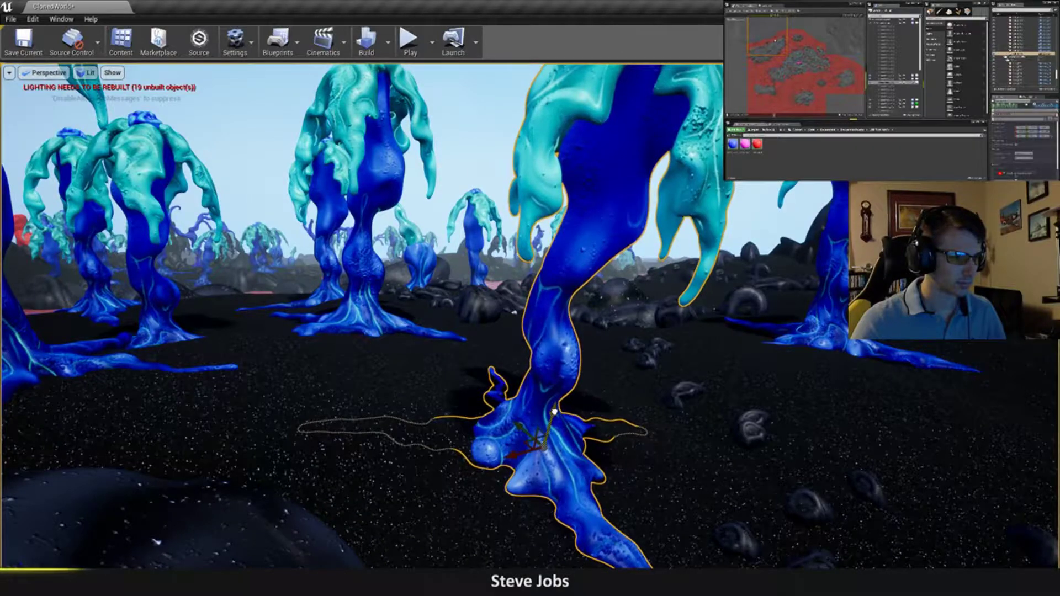
key(s)
right_drag(554, 412, 530, 434)
key(Escape)
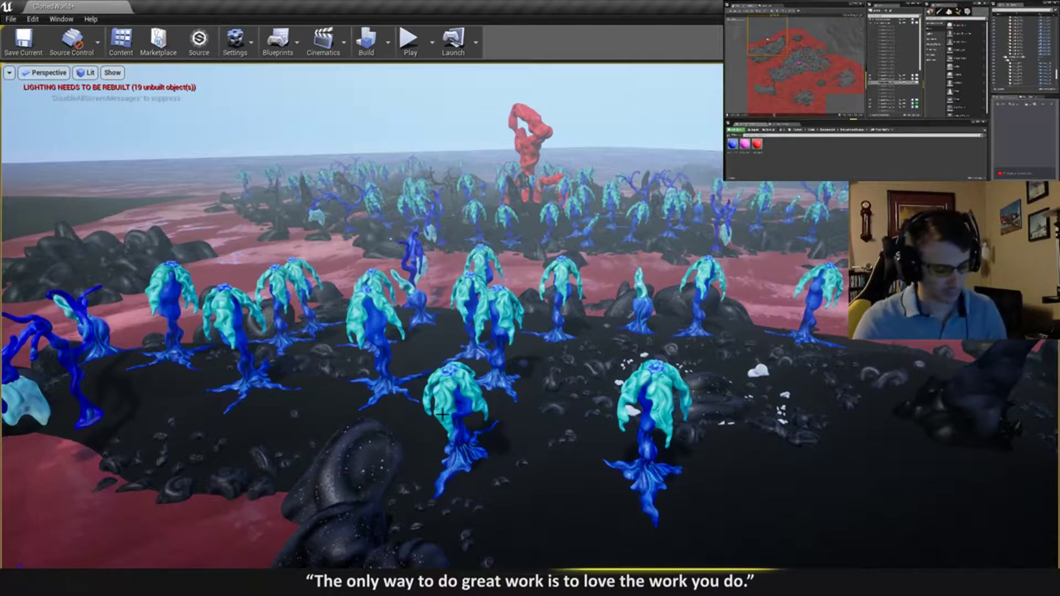
- Shift the drooping trees and the bud plant in the middle of the grove to space them out
mouse_move(406, 425)
right_down()
mouse_move(405, 464)
mouse_move(397, 458)
mouse_move(392, 472)
mouse_move(406, 446)
right_up()
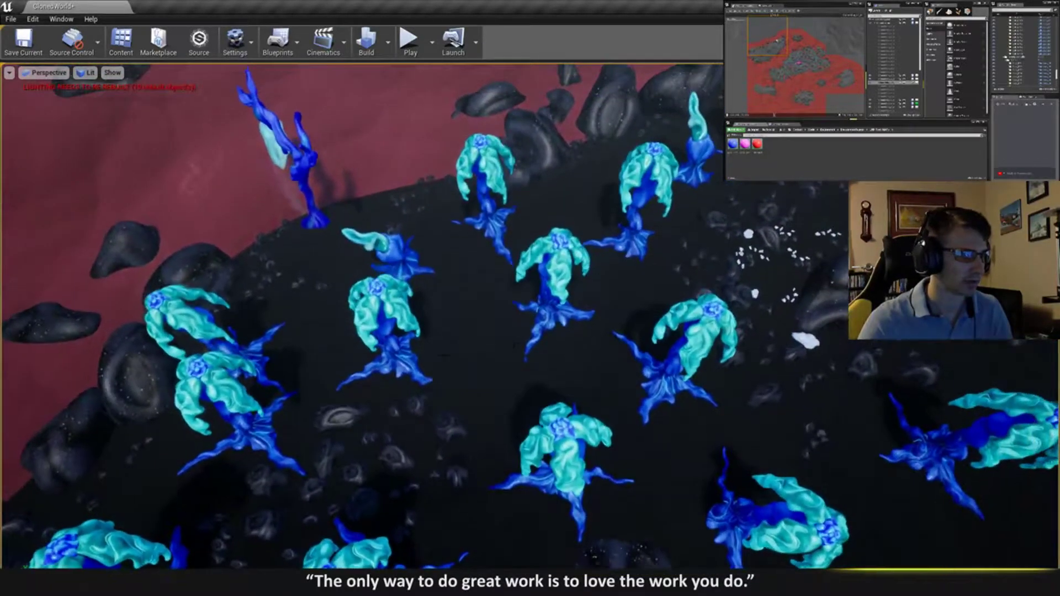
click(554, 326)
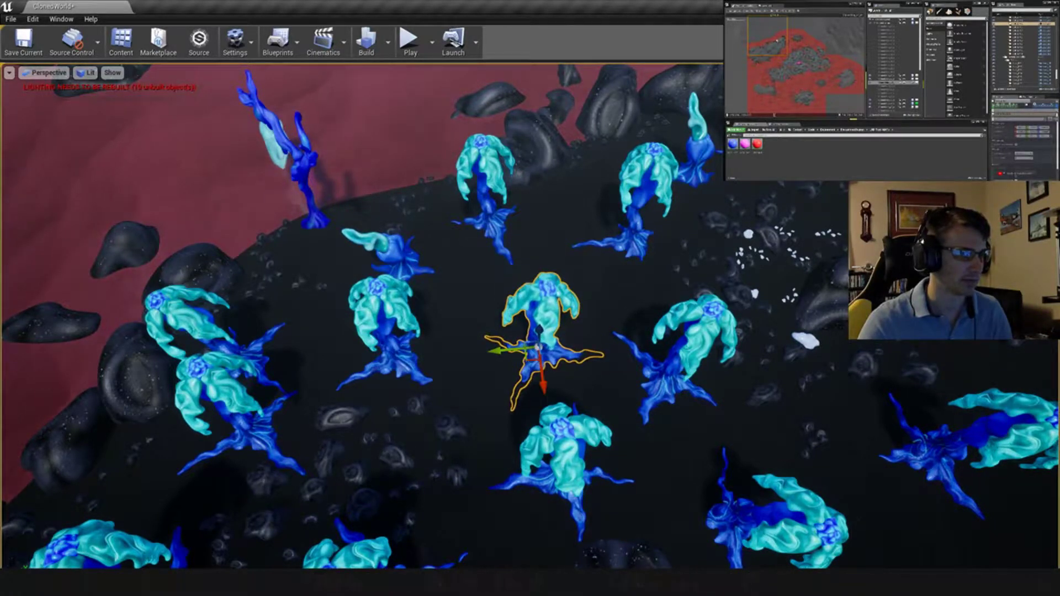
click(636, 242)
drag(621, 238, 623, 252)
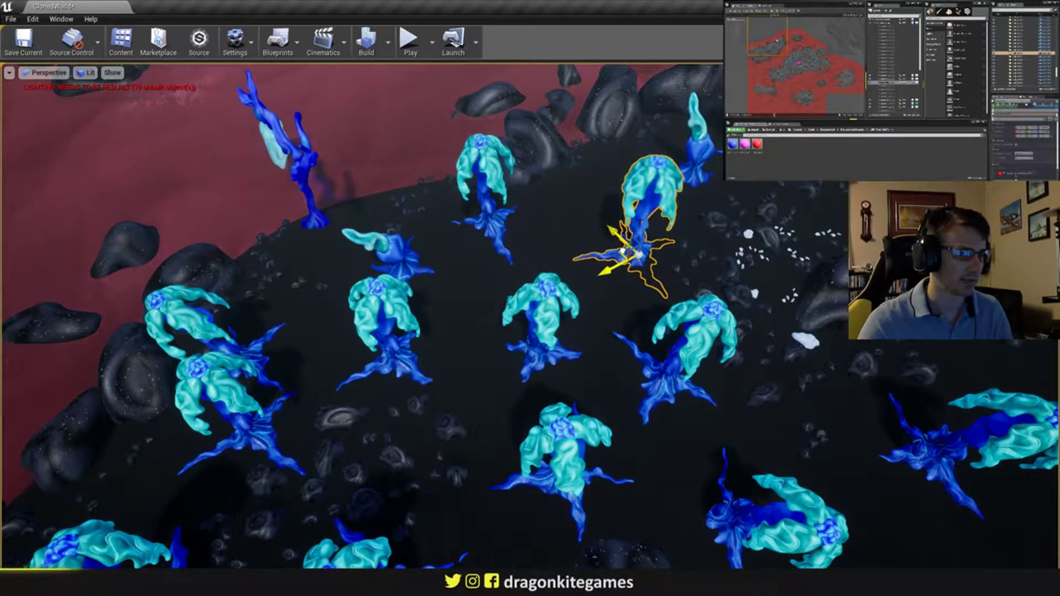
click(485, 221)
drag(479, 221, 472, 203)
right_drag(472, 204, 550, 283)
click(548, 316)
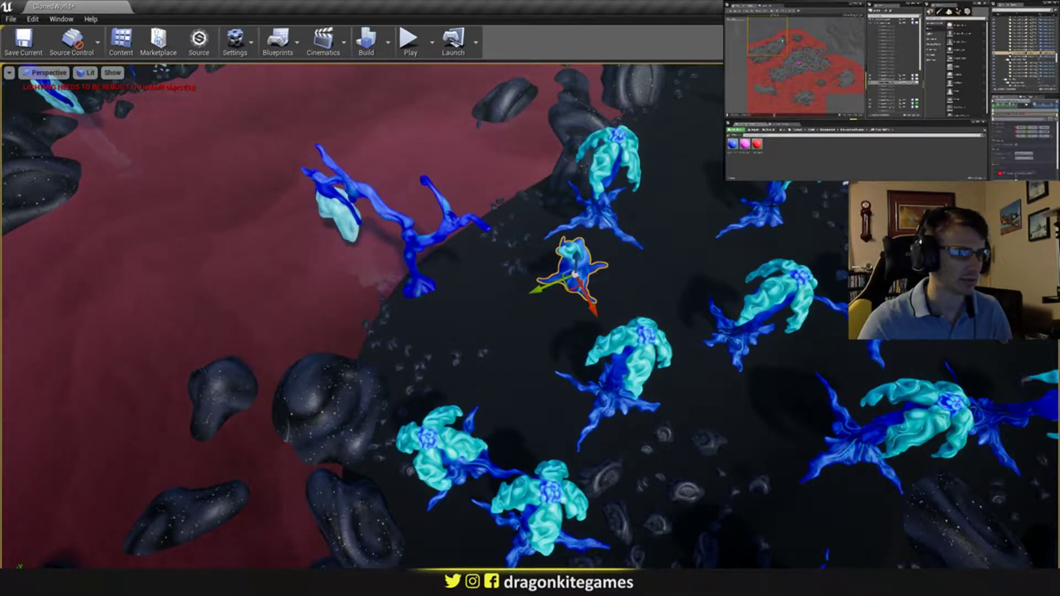
- Copy a drooping tree into the open gap beside the bud plant, turn it and adjust its position
click(752, 219)
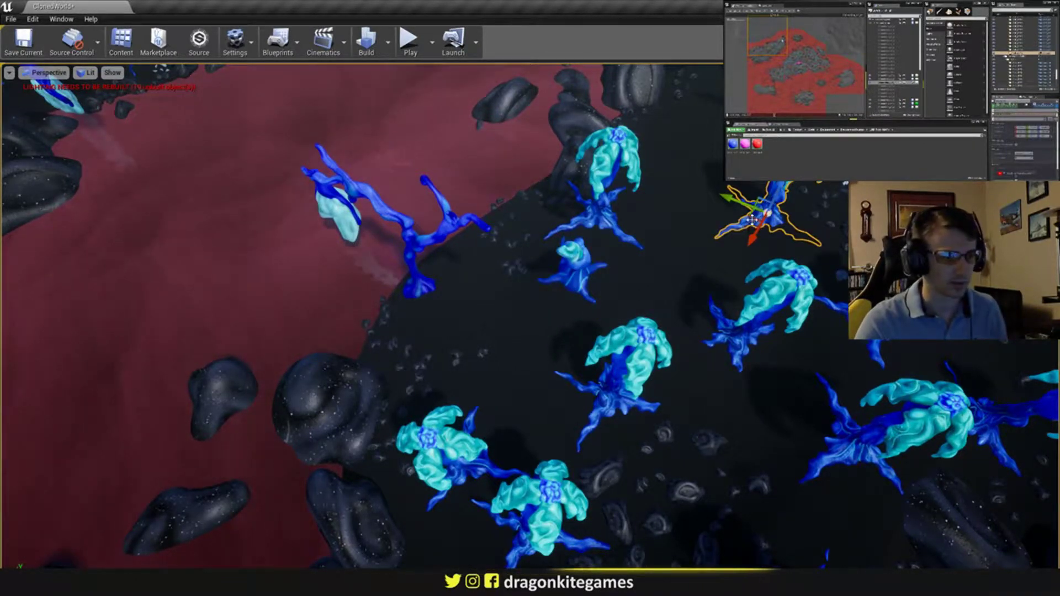
alt+drag(752, 220, 673, 261)
right_drag(673, 262, 696, 292)
key(e)
drag(598, 397, 643, 403)
drag(596, 358, 578, 368)
- Tilt the drooping tree beside the bud plant so its roots follow the ground, and deselect it
key(e)
drag(596, 331, 606, 356)
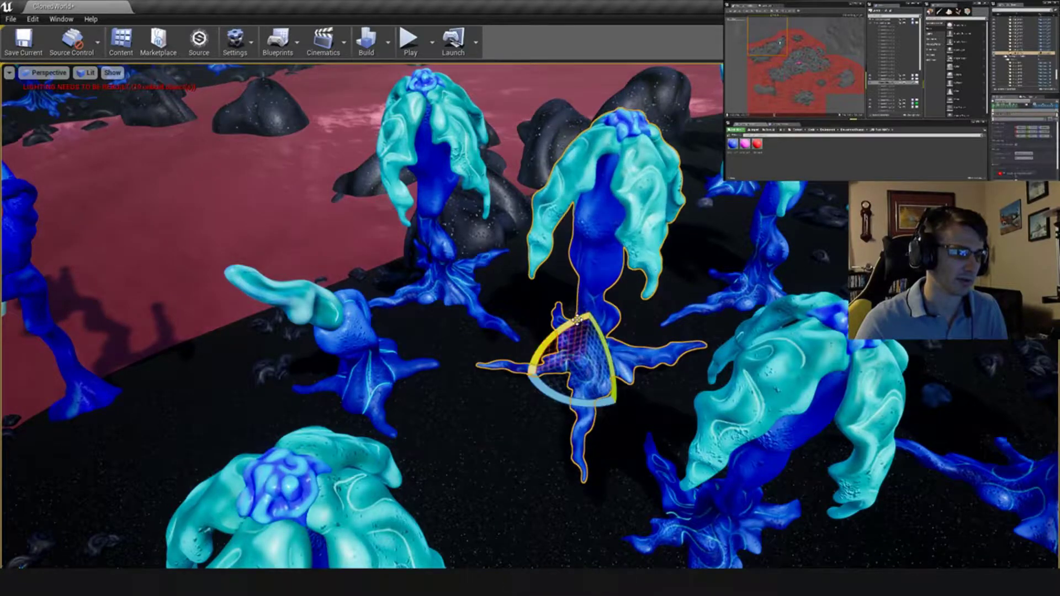
drag(554, 332, 605, 345)
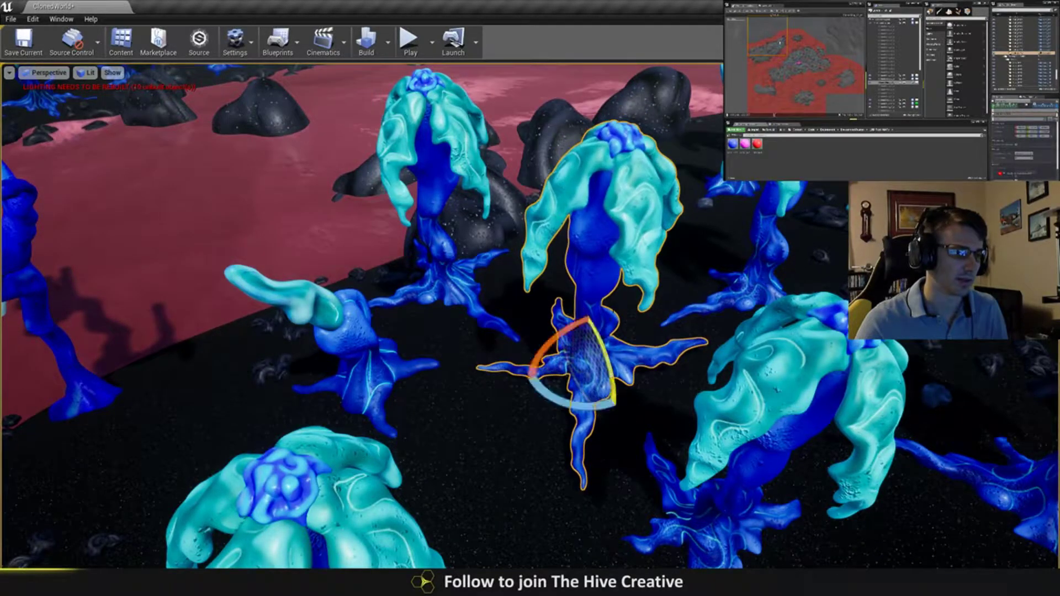
key(w)
right_drag(605, 345, 607, 259)
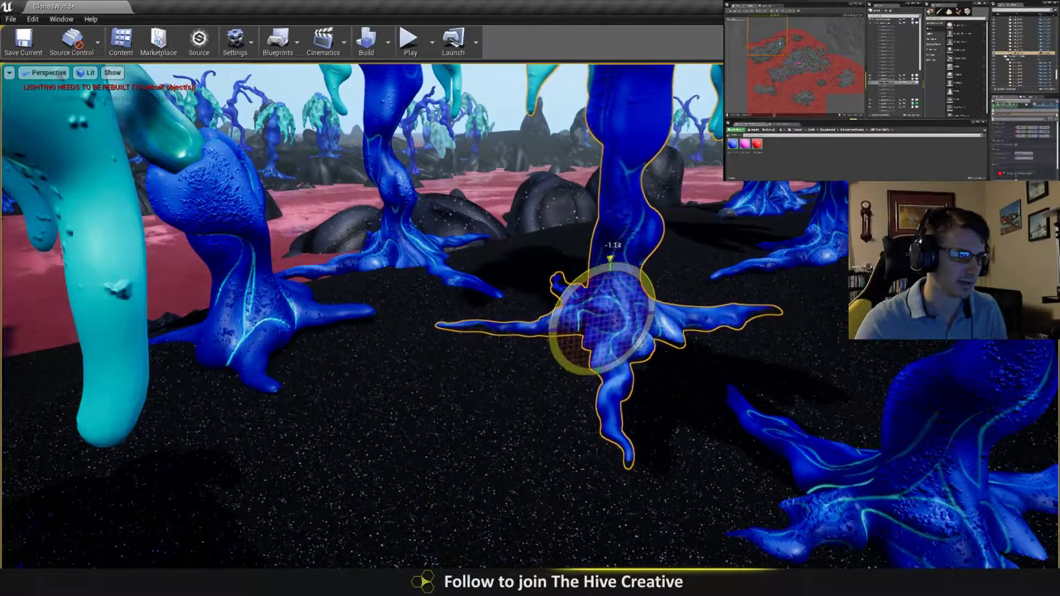
key(Escape)
- Move the drooping trees inland from the overhanging branching tree to even out their spacing
key(s)
right_drag(584, 265, 453, 323)
key(e)
key(s)
key(s)
key(w)
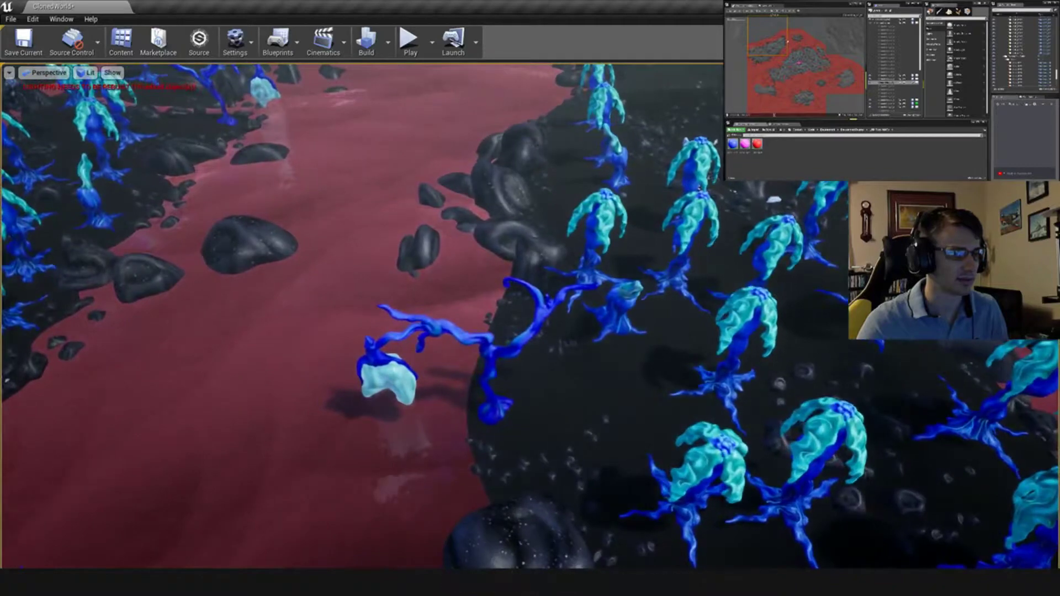
click(697, 492)
key(w)
right_drag(697, 491, 668, 491)
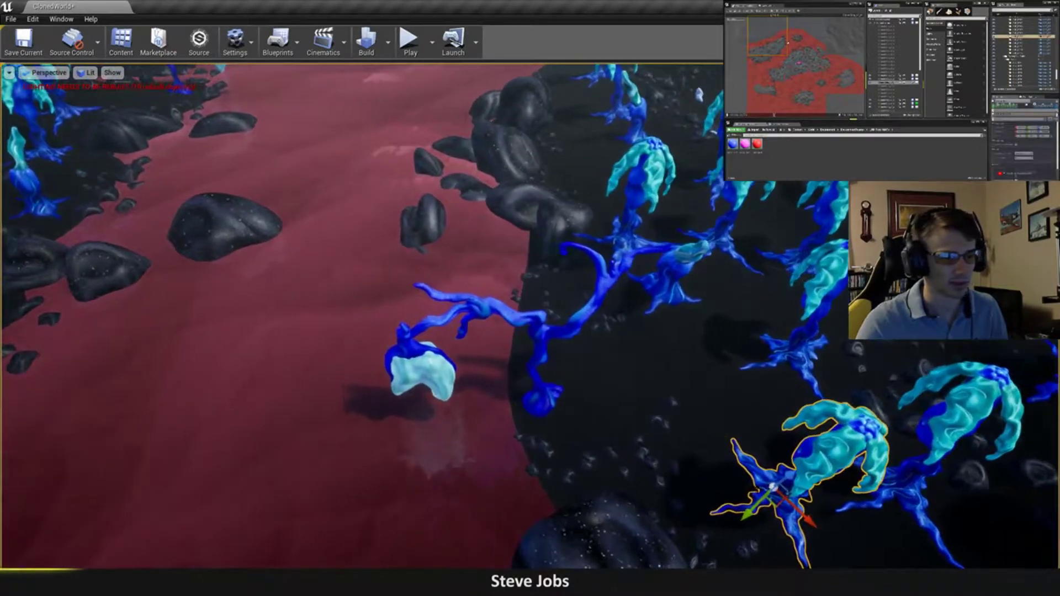
drag(772, 501, 764, 478)
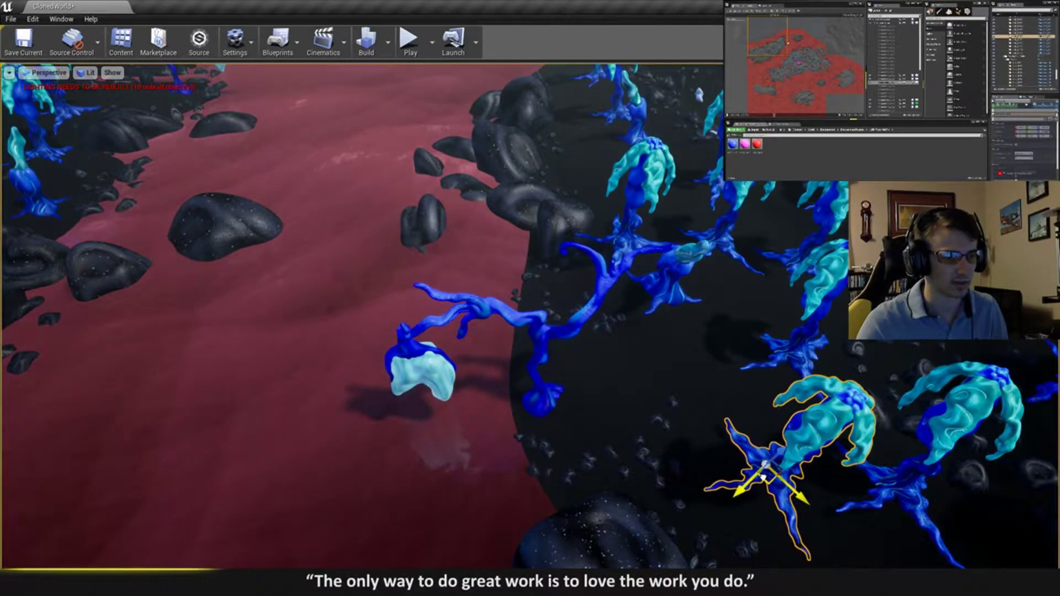
right_drag(764, 478, 811, 479)
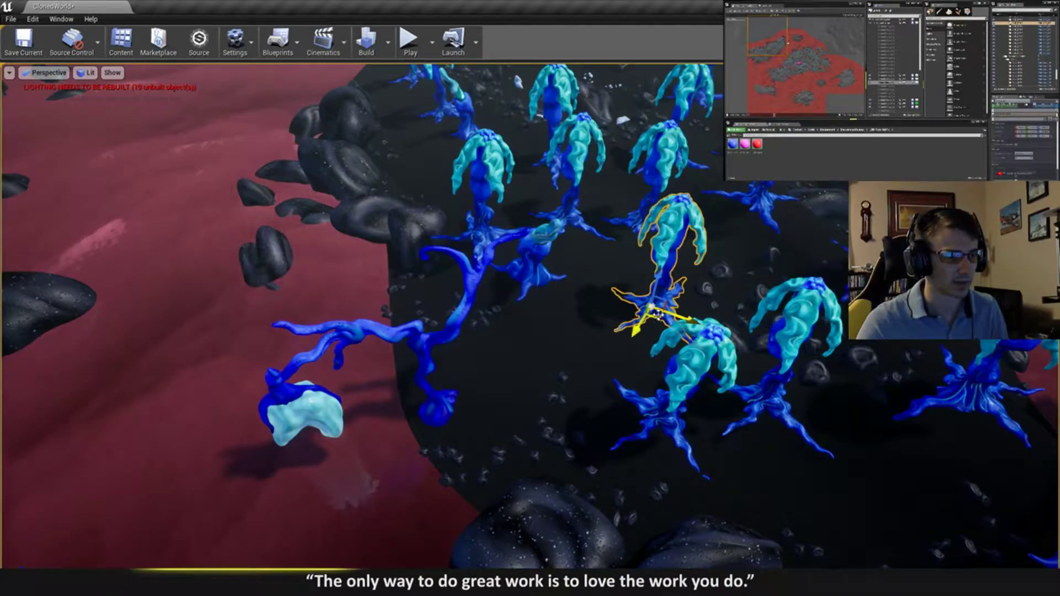
- Reposition the drooping tree near the opposite shore's branching tree, turn the one behind it slightly and deselect
right_drag(606, 242, 772, 279)
key(f)
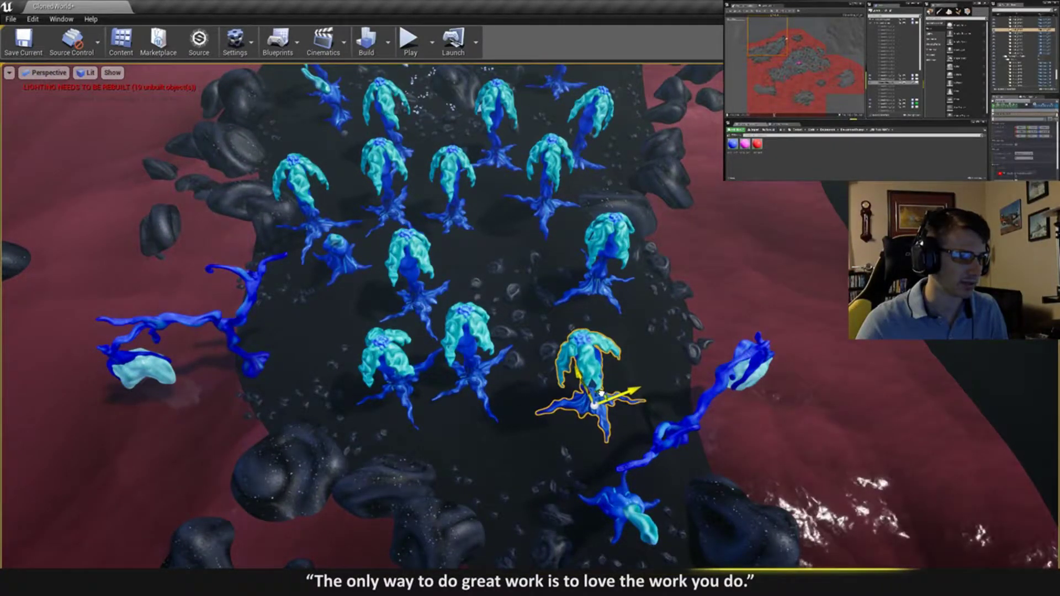
click(594, 293)
key(e)
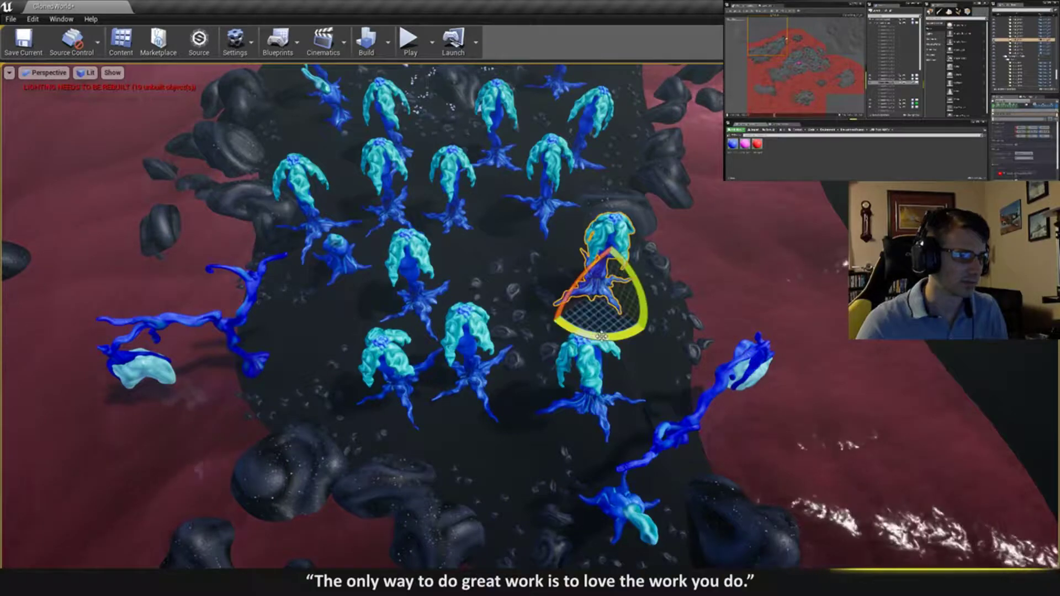
drag(603, 331, 596, 332)
key(Escape)
- Copy the drooping tree in front of the white stones to the bare ground closer to the shore
right_drag(596, 332, 513, 276)
key(s)
right_drag(527, 318, 579, 327)
right_drag(517, 194, 659, 392)
right_drag(589, 370, 654, 428)
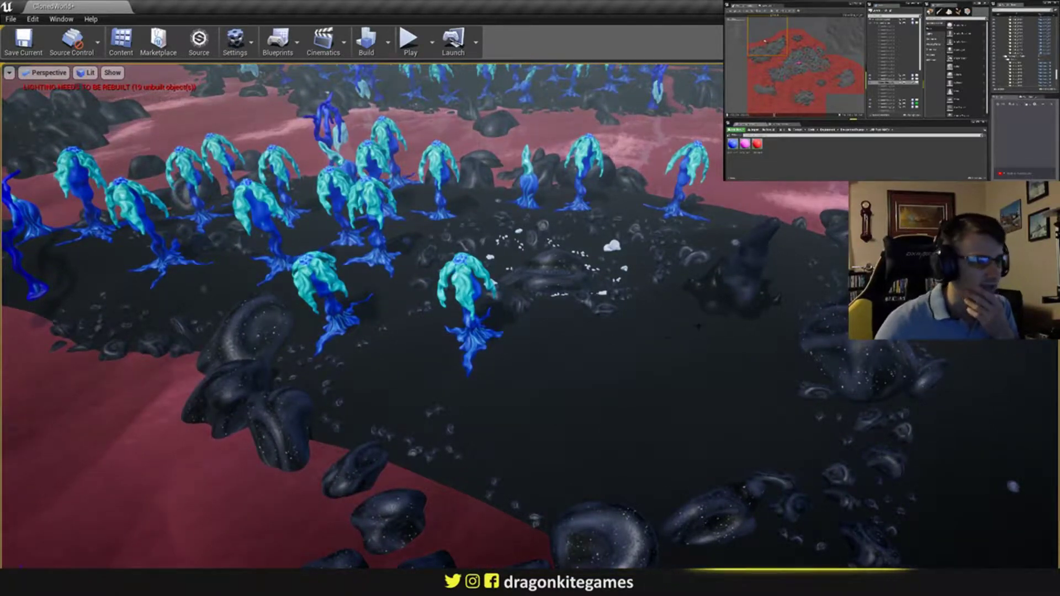
right_drag(692, 437, 794, 455)
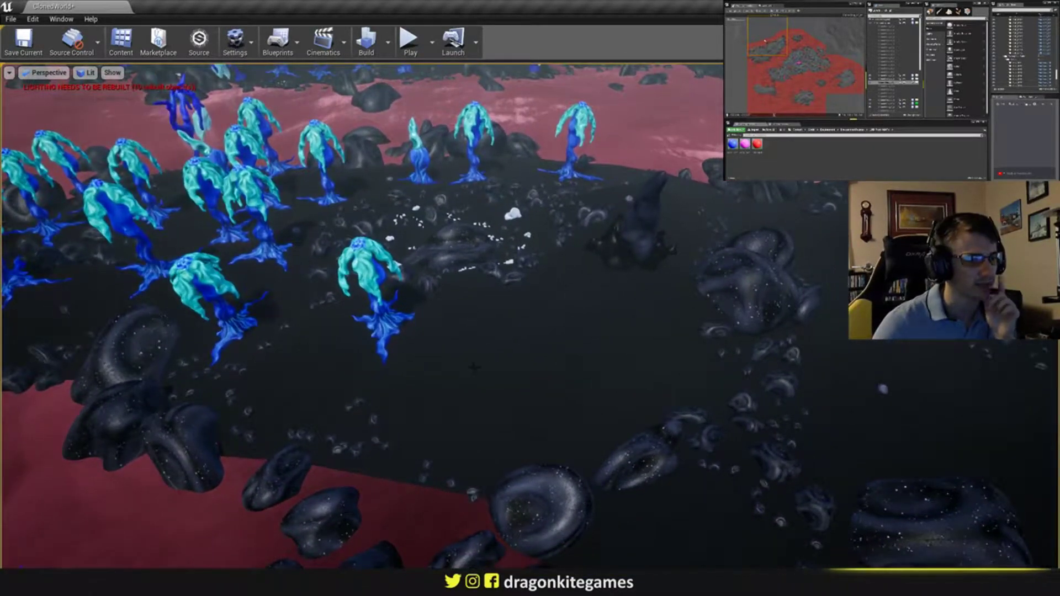
click(376, 326)
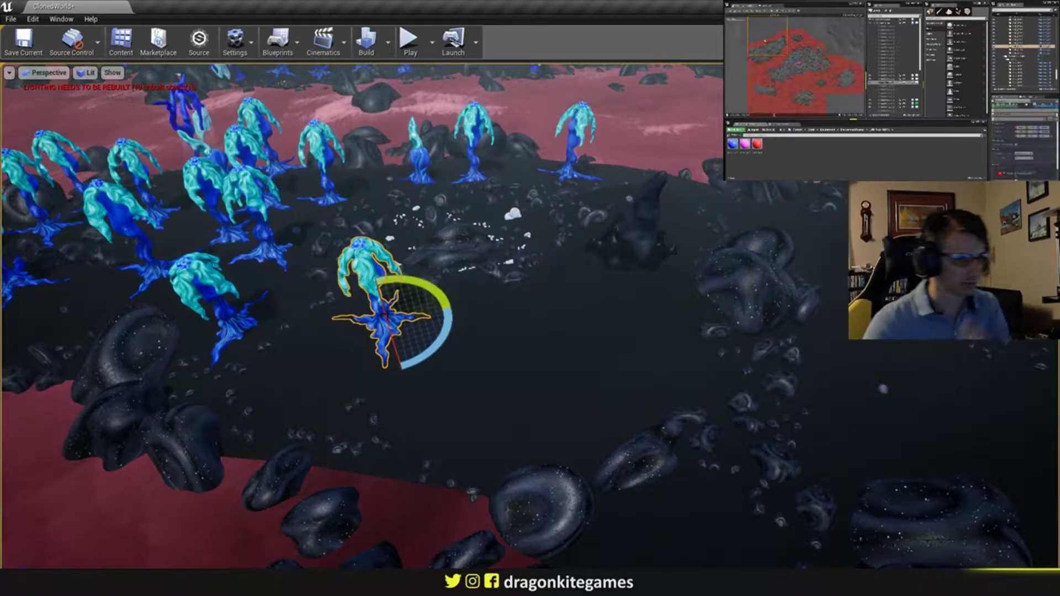
key(f)
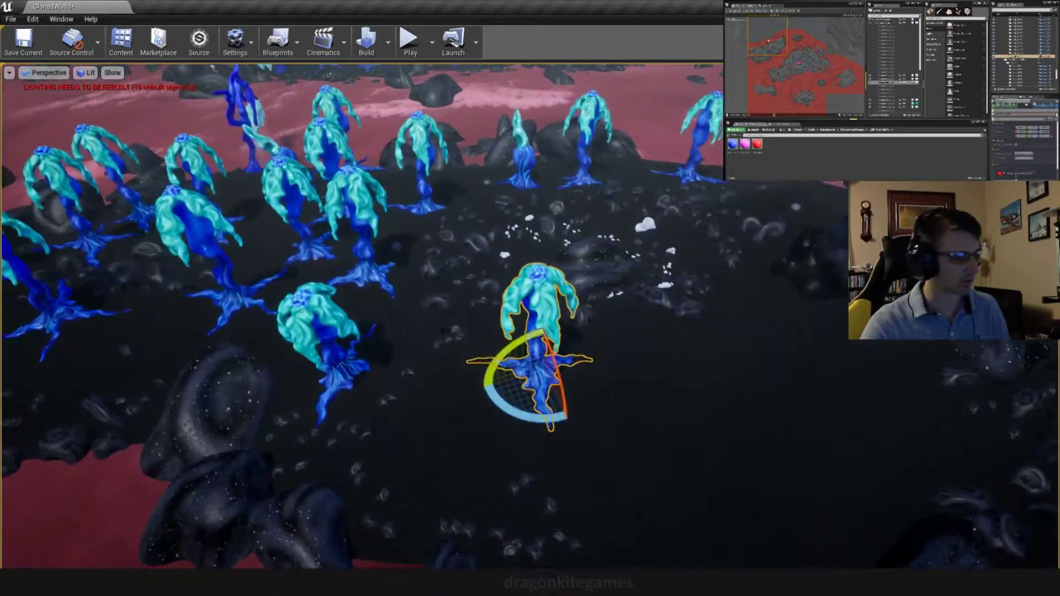
key(w)
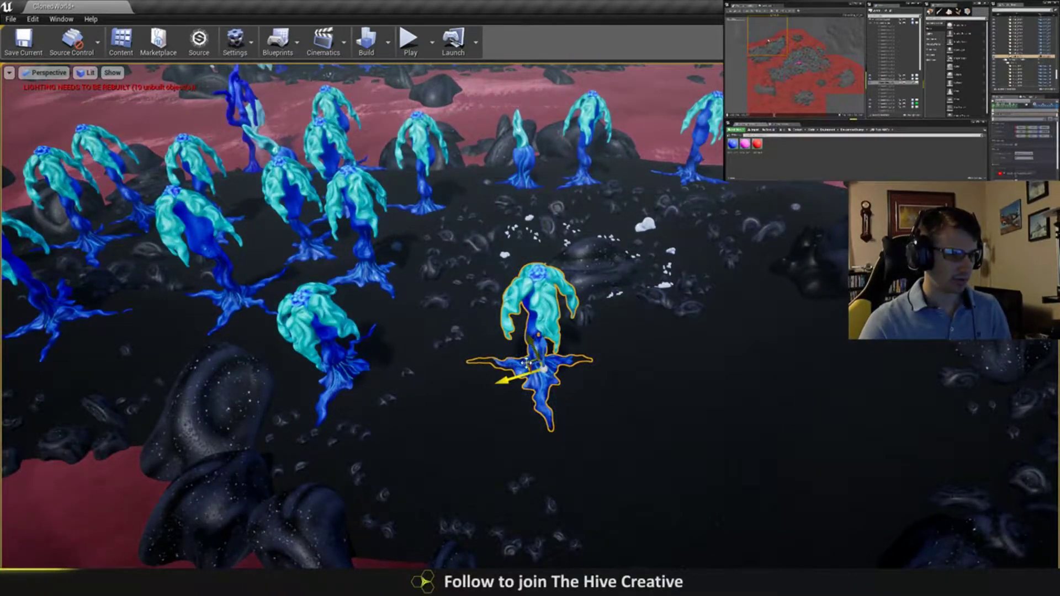
alt+drag(519, 367, 457, 426)
- Turn and tilt the copied drooping tree nearest the shore so its roots follow the ground, and deselect it
key(e)
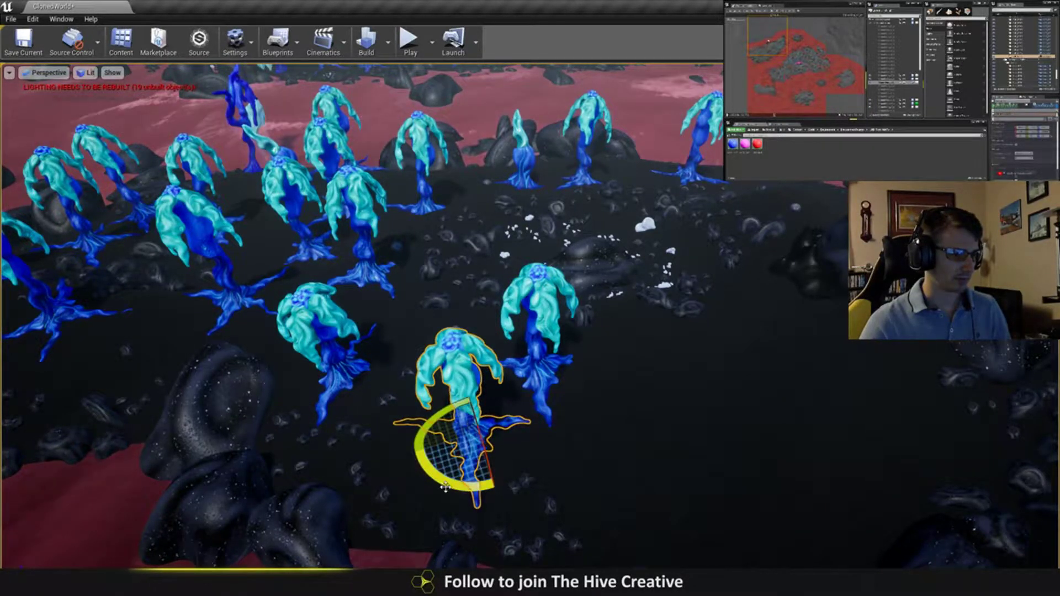
drag(445, 487, 478, 496)
drag(511, 409, 508, 407)
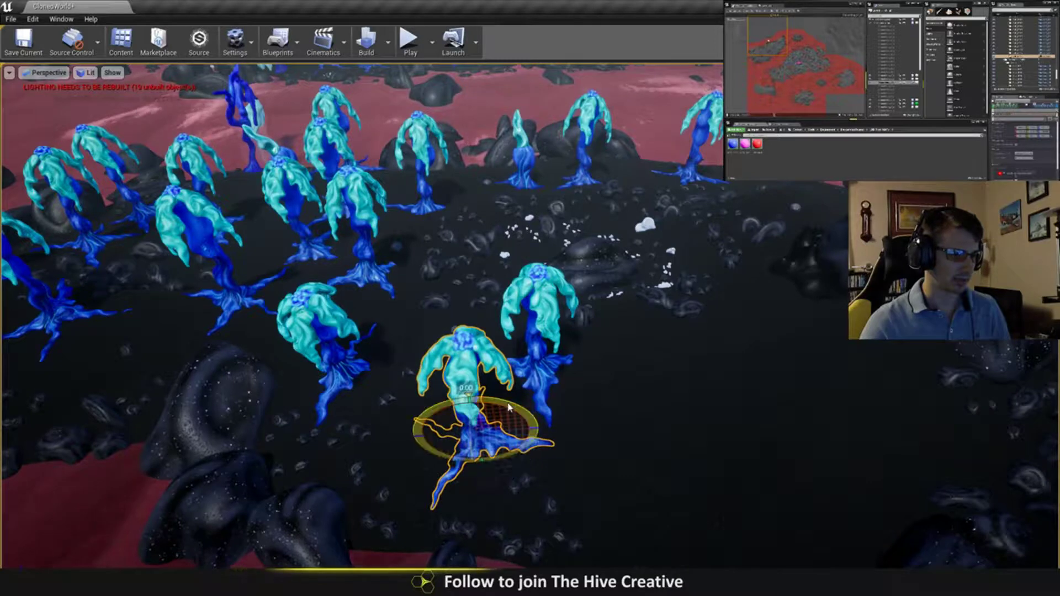
click(507, 408)
click(474, 418)
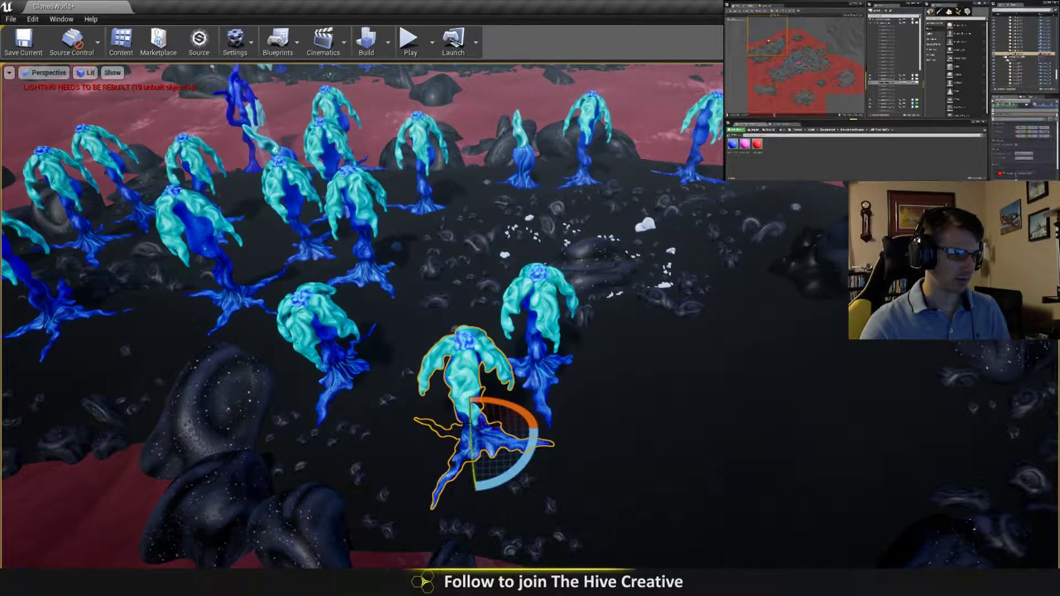
right_drag(464, 423, 473, 423)
drag(471, 470, 472, 480)
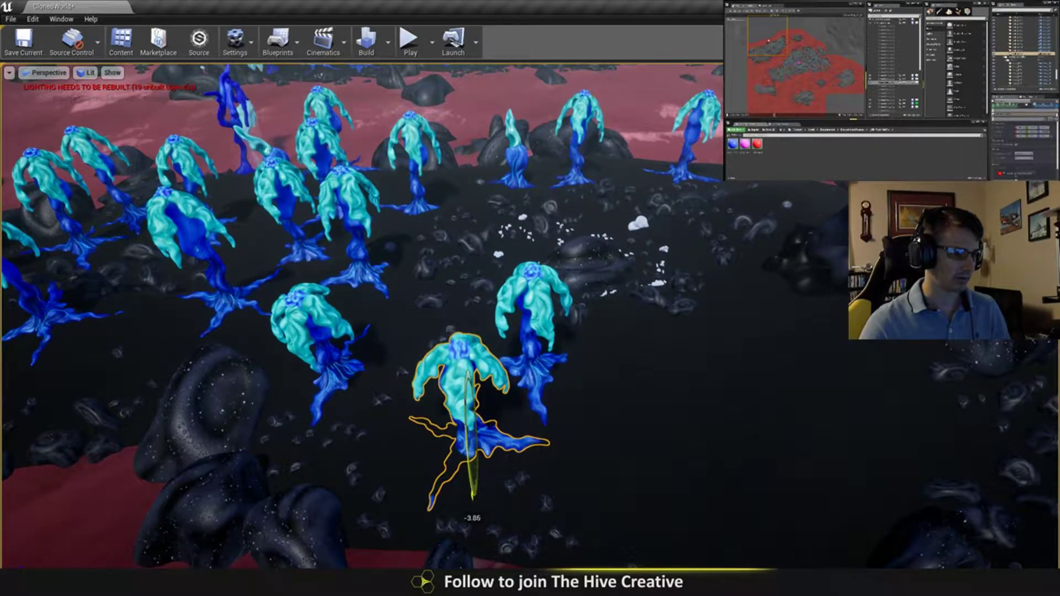
drag(473, 441, 488, 401)
key(Escape)
- Copy the drooping tree in front of the white stones to the bare ground beyond the trail of small stones
right_drag(479, 400, 678, 309)
key(w)
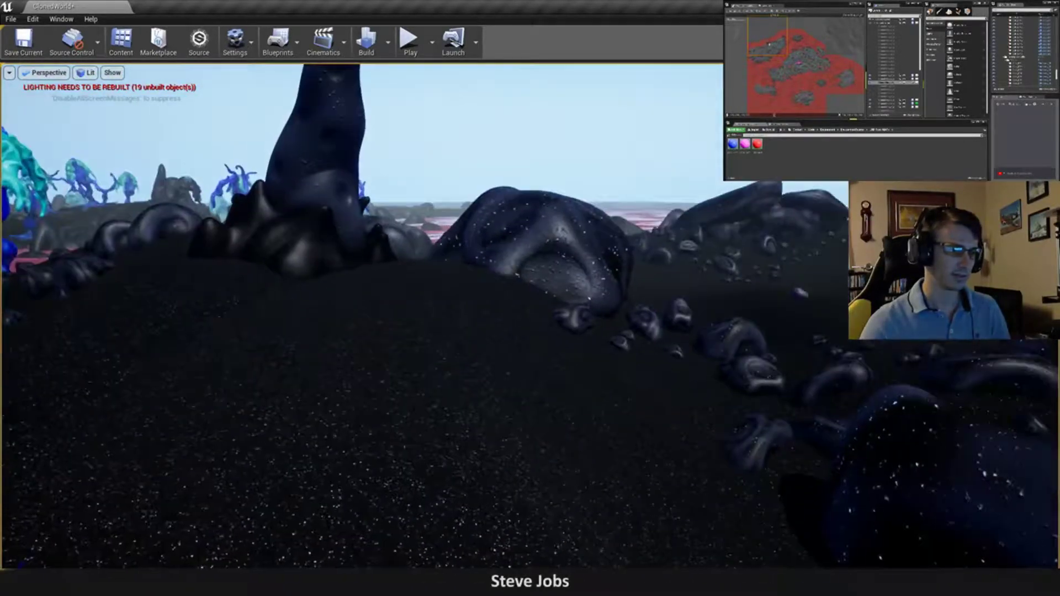
right_drag(579, 362, 583, 393)
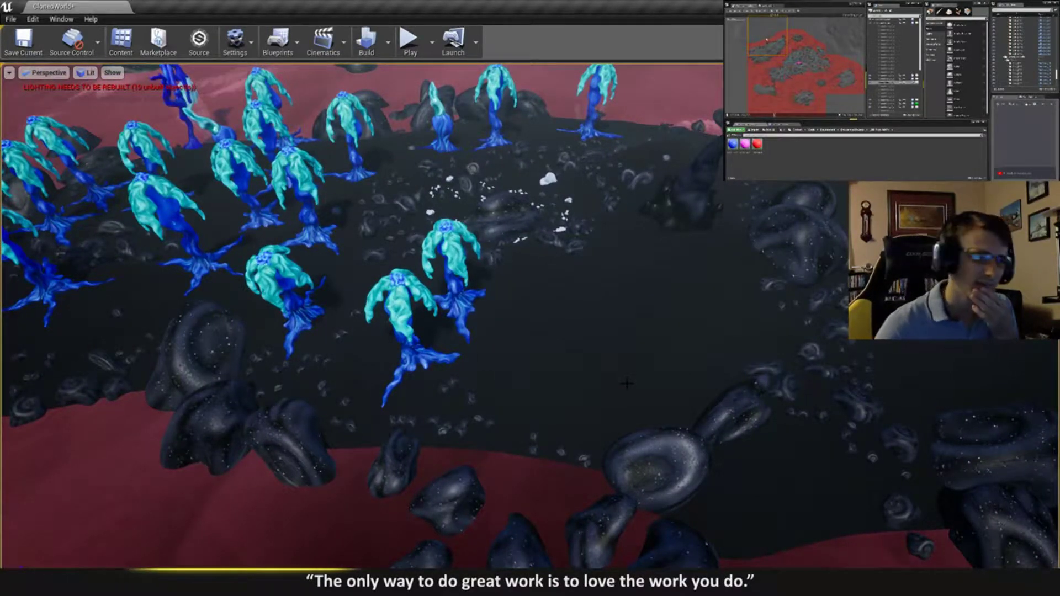
mouse_move(627, 383)
right_down()
mouse_move(707, 367)
mouse_move(619, 379)
right_up()
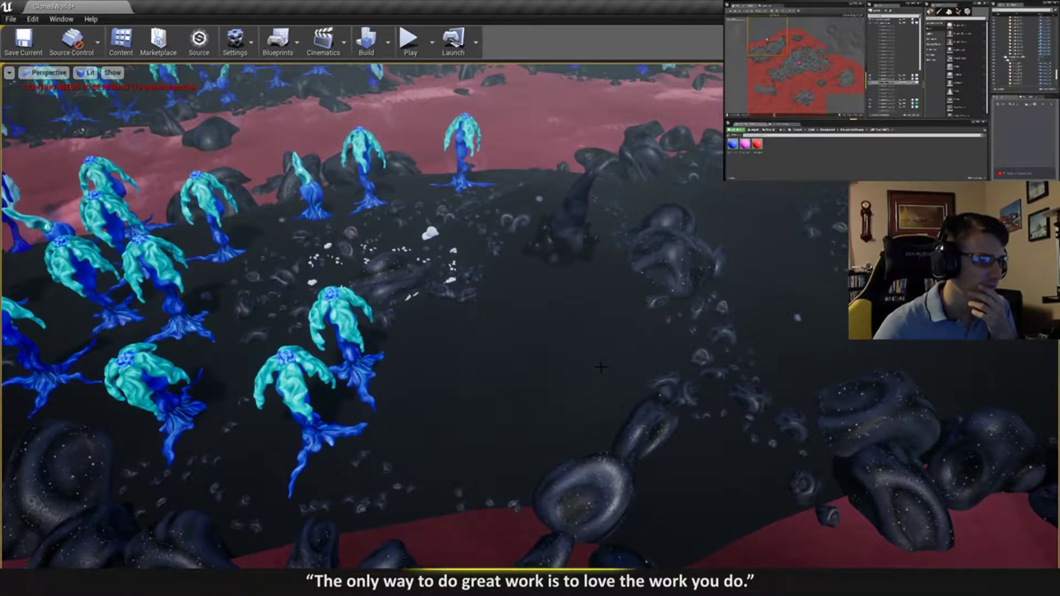
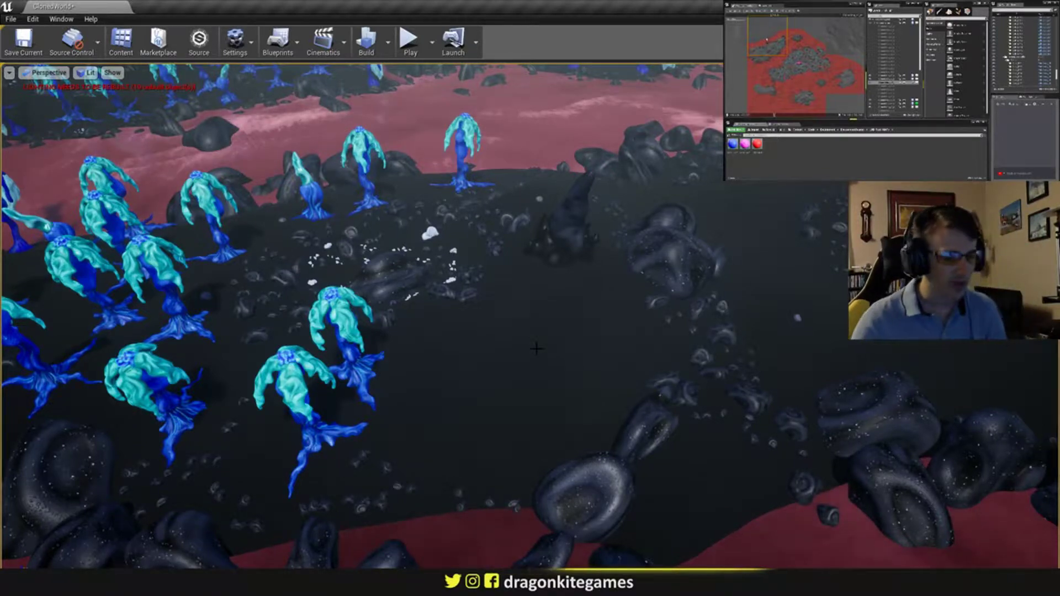
right_drag(537, 298, 517, 347)
key(w)
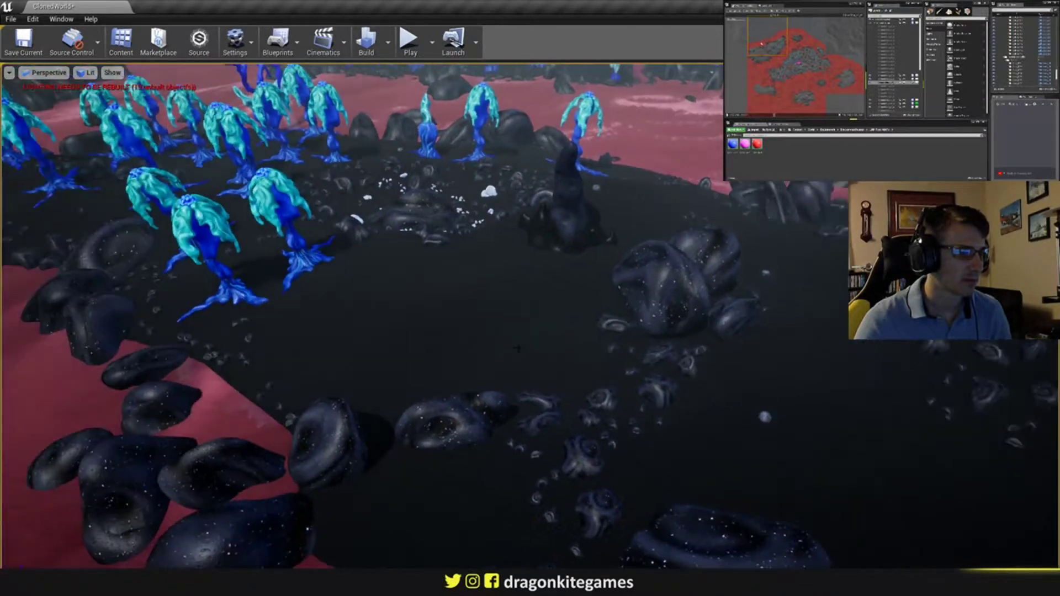
click(303, 253)
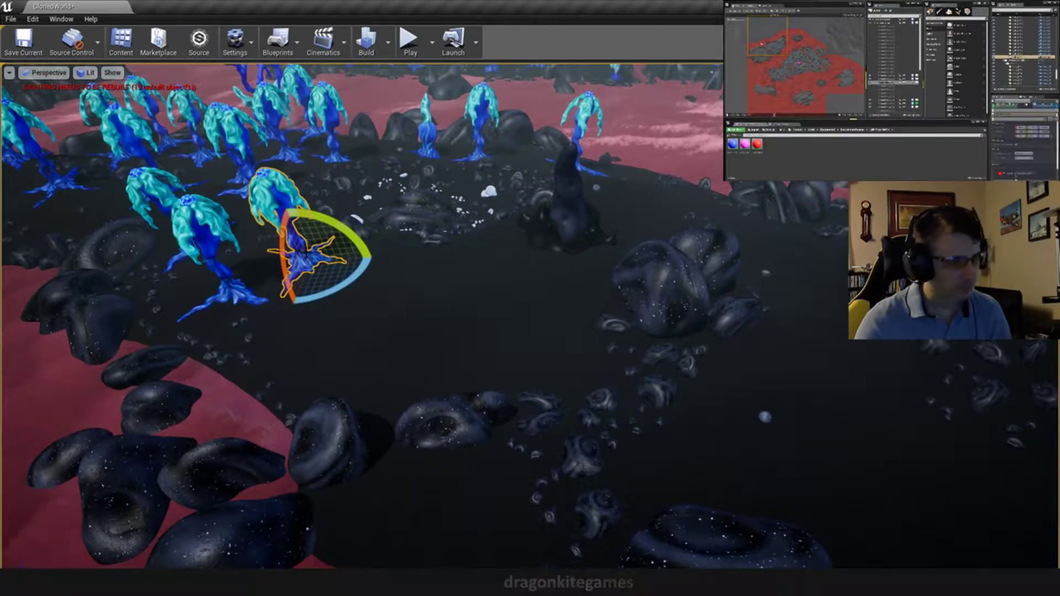
key(w)
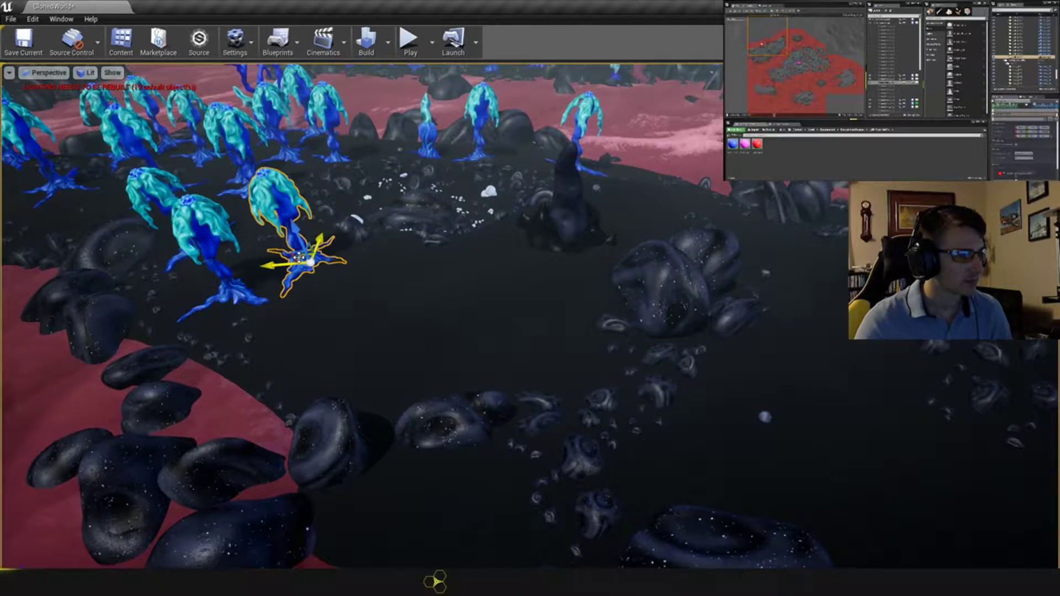
alt+drag(298, 257, 702, 448)
- Turn and tilt the drooping tree behind the large shore stones so its roots sit on the ground, and deselect it
key(e)
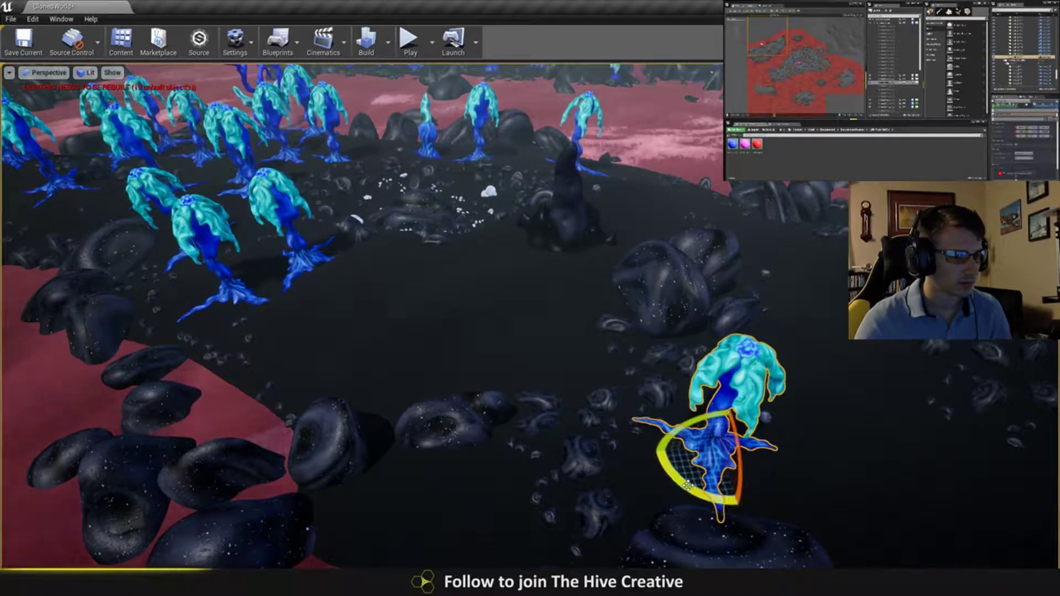
drag(688, 486, 748, 490)
drag(760, 426, 773, 442)
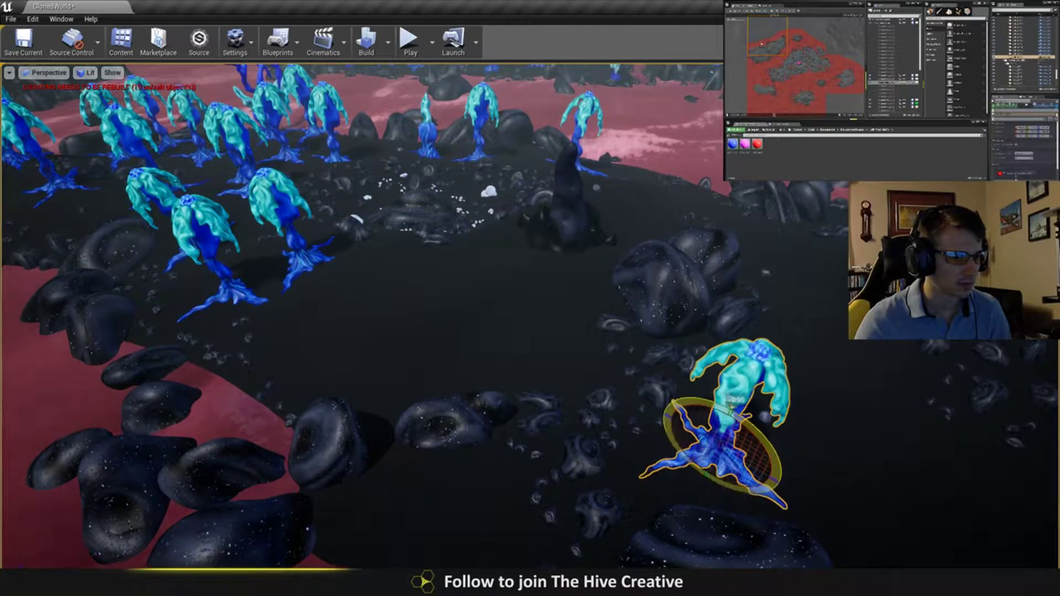
drag(707, 474, 712, 472)
key(w)
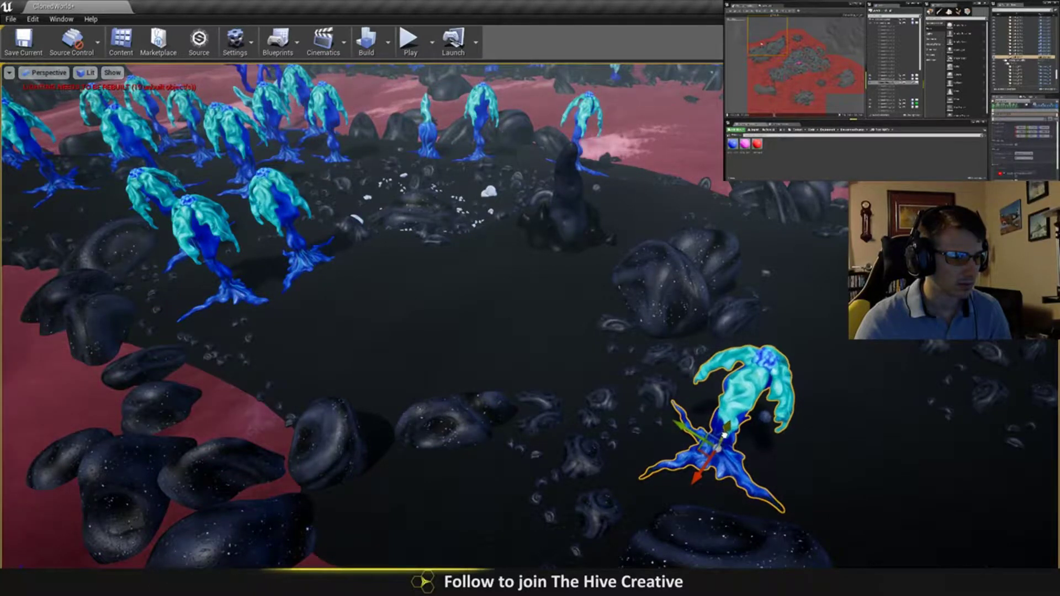
key(f)
mouse_move(636, 340)
right_down()
mouse_move(690, 387)
mouse_move(636, 340)
right_up()
key(e)
drag(546, 330, 575, 321)
right_drag(575, 320, 640, 348)
key(Escape)
- Copy the overhanging branching tree from the far shore to the bare shoreline between the large stone groups, close to the water
right_drag(552, 353, 369, 314)
click(106, 217)
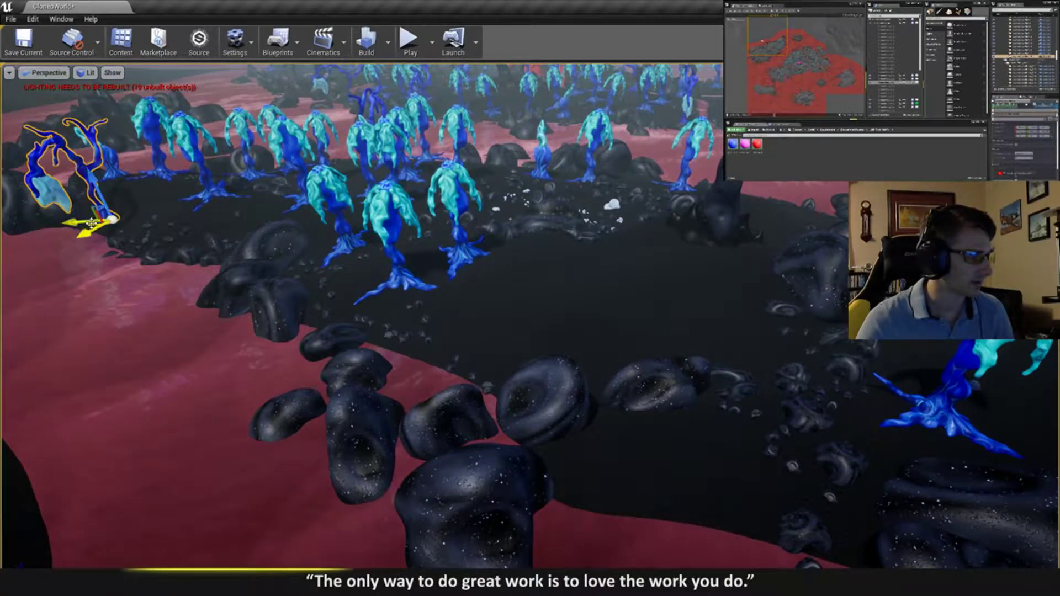
drag(91, 222, 663, 476)
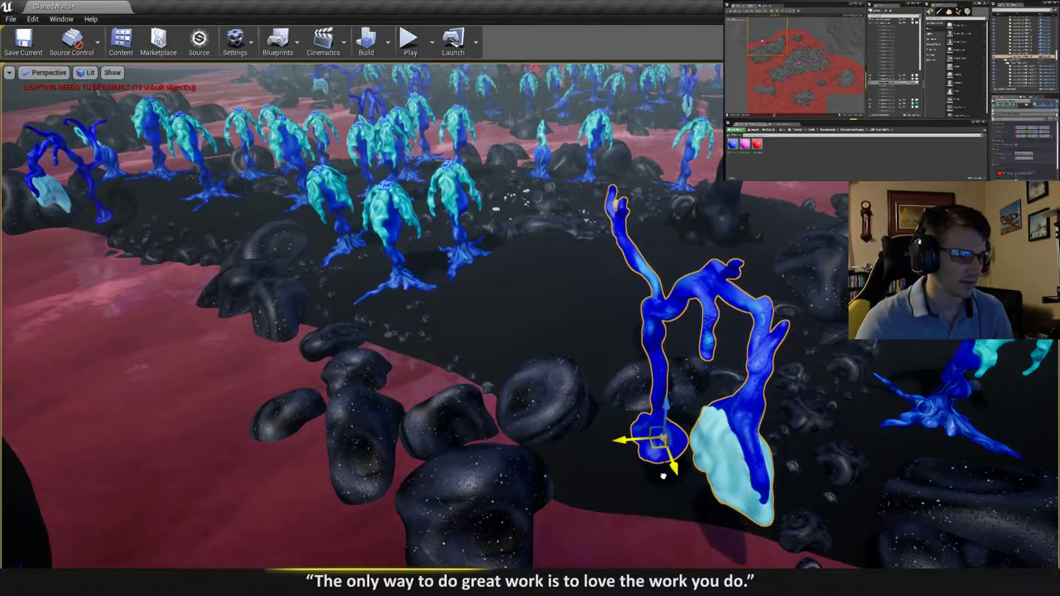
drag(666, 415, 649, 480)
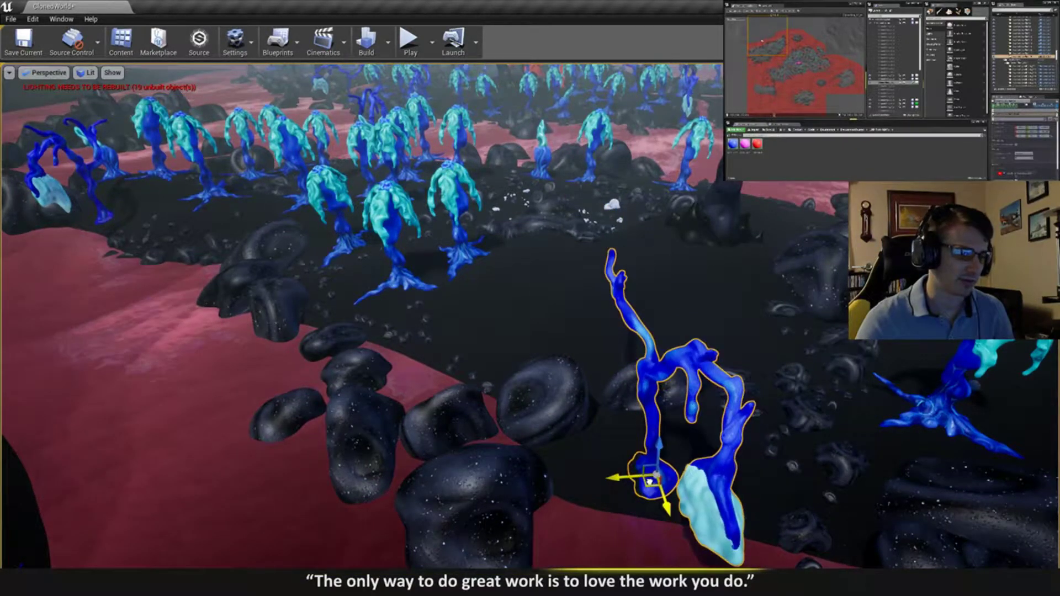
- Turn the copied branching tree so its pale hanging growth reaches over the water, adjust its tilt and deselect it
key(d)
right_drag(659, 431, 514, 430)
key(e)
drag(640, 439, 577, 440)
mouse_move(659, 398)
mouse_down()
mouse_move(613, 356)
mouse_move(657, 403)
mouse_up()
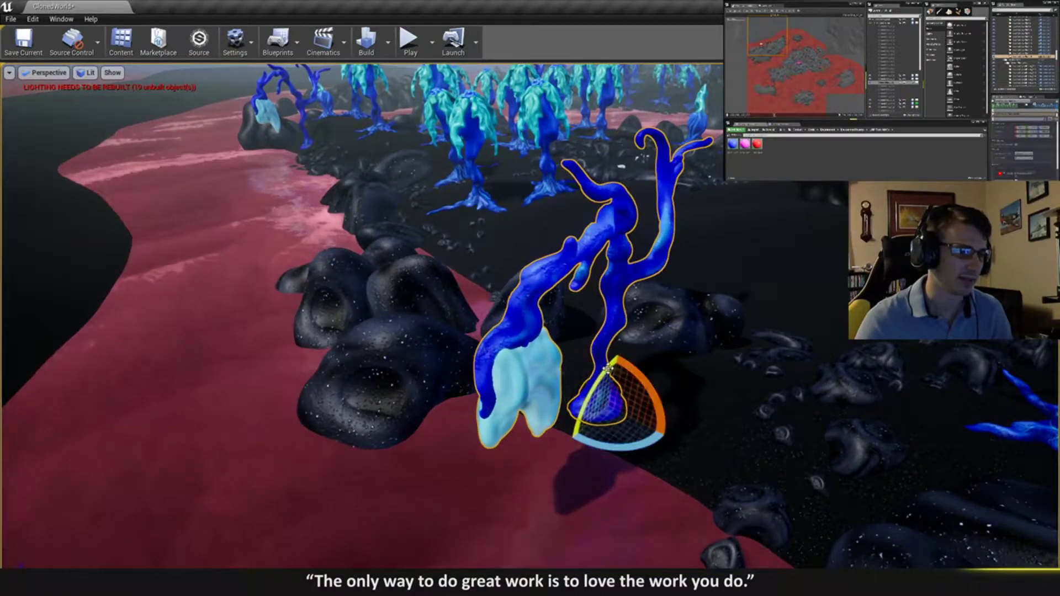
drag(580, 411, 652, 407)
key(Escape)
- Move the new branching tree along the shoreline closer to the cluster of large stones
right_drag(684, 296, 777, 283)
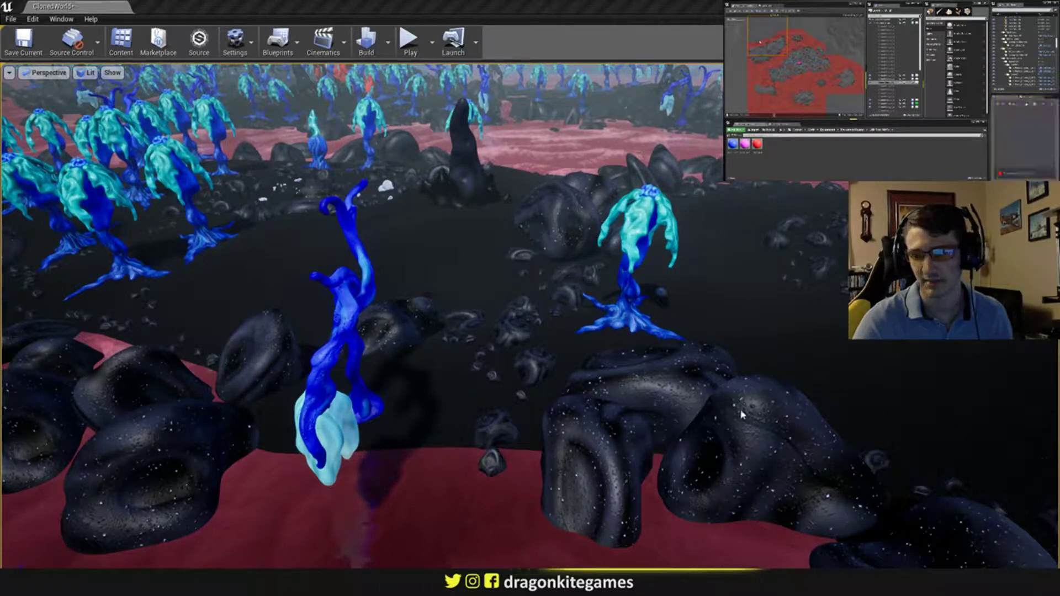
right_drag(563, 363, 497, 325)
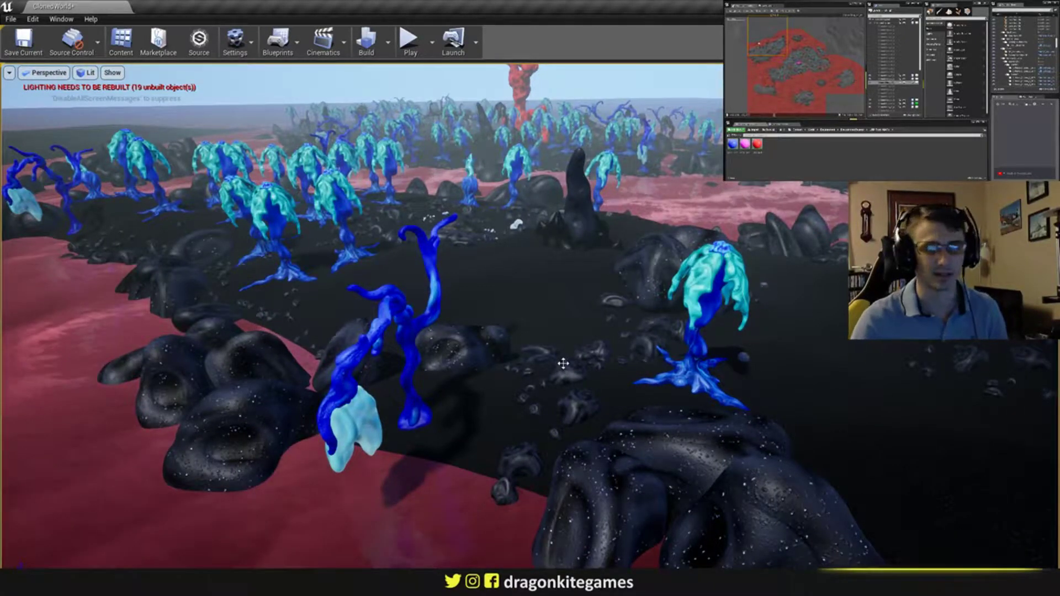
right_drag(546, 351, 538, 389)
click(569, 376)
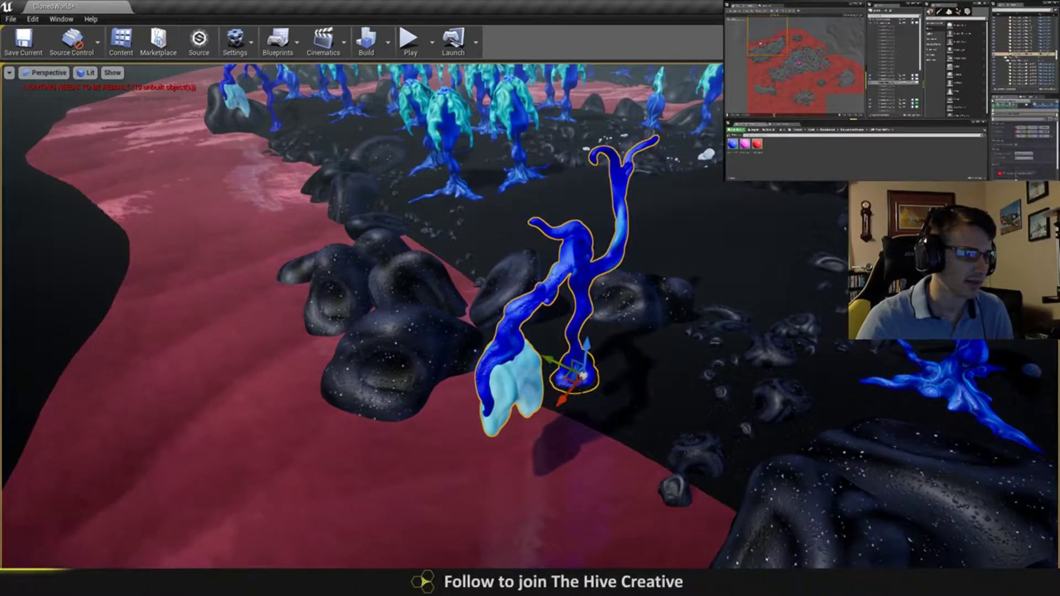
drag(568, 377, 522, 354)
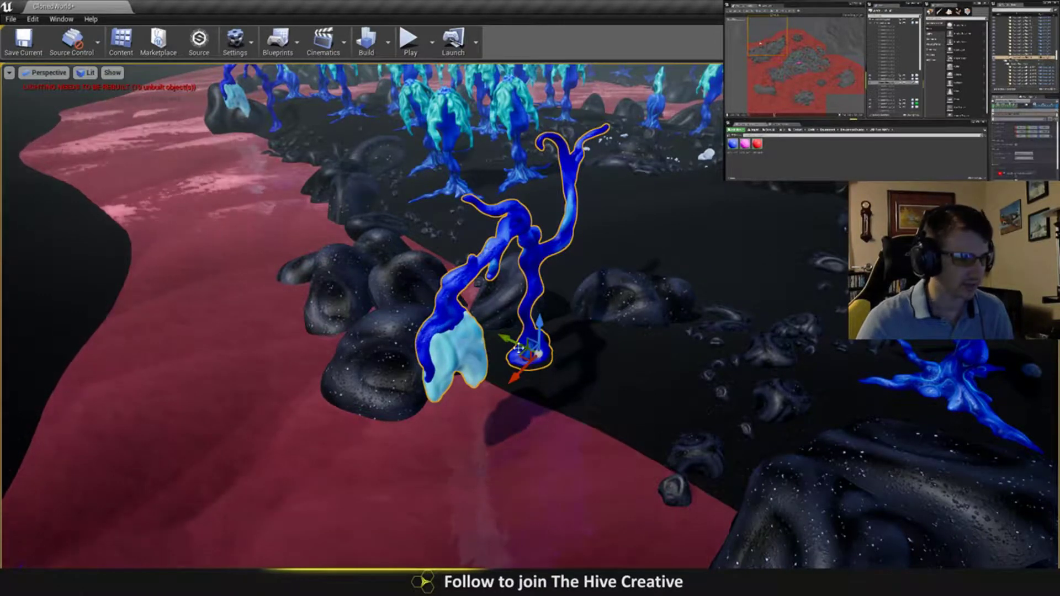
- Copy the branching tree farther along the shore, shift it into place, turn it slightly and deselect it
alt+drag(517, 348, 625, 403)
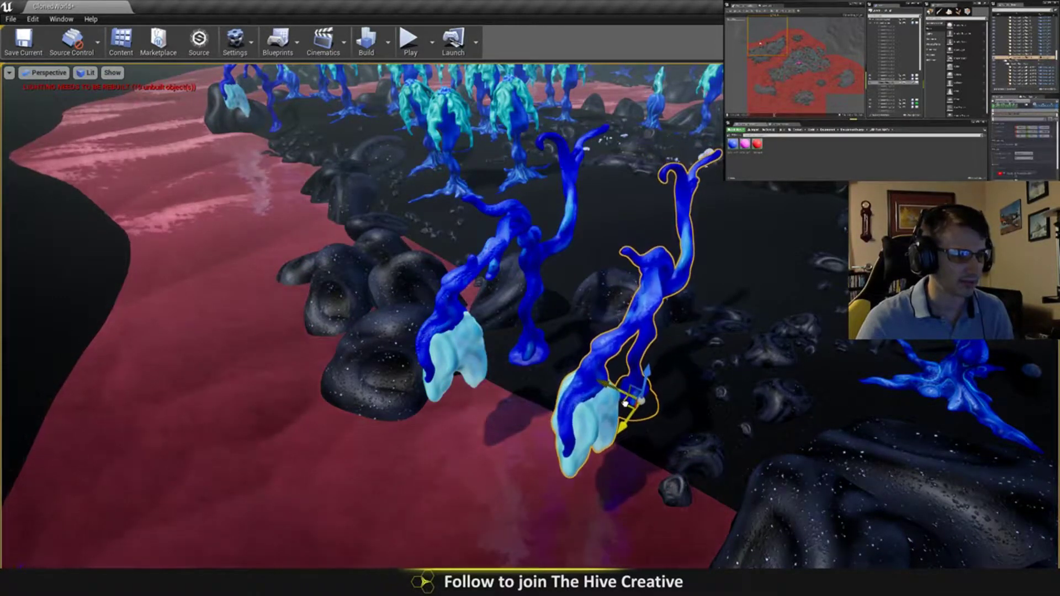
right_drag(625, 403, 574, 353)
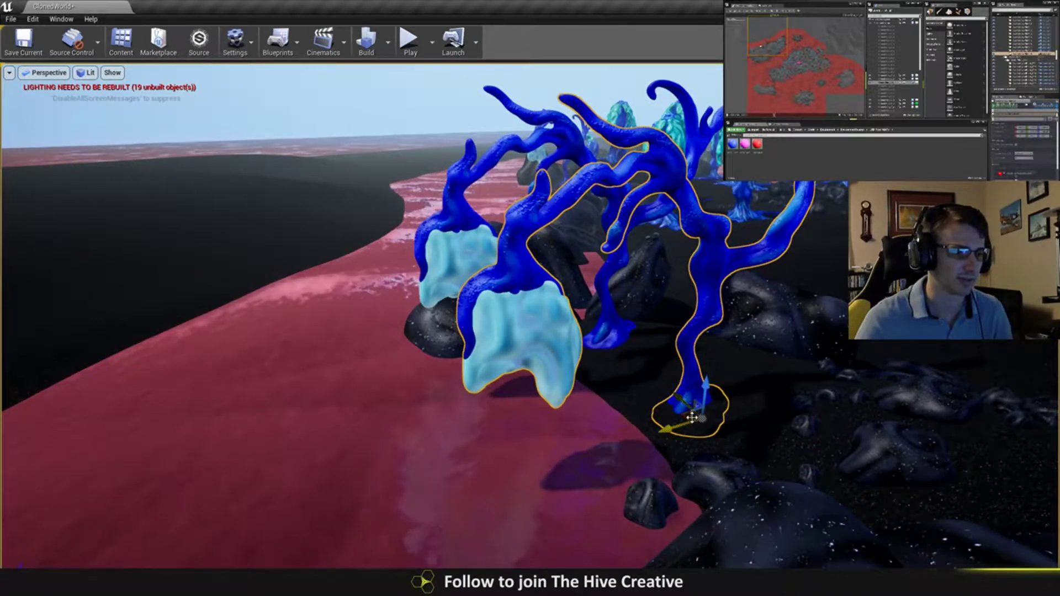
drag(692, 417, 648, 391)
key(e)
mouse_move(640, 428)
mouse_down()
mouse_move(632, 436)
mouse_move(642, 443)
mouse_up()
right_drag(642, 443, 783, 447)
key(Escape)
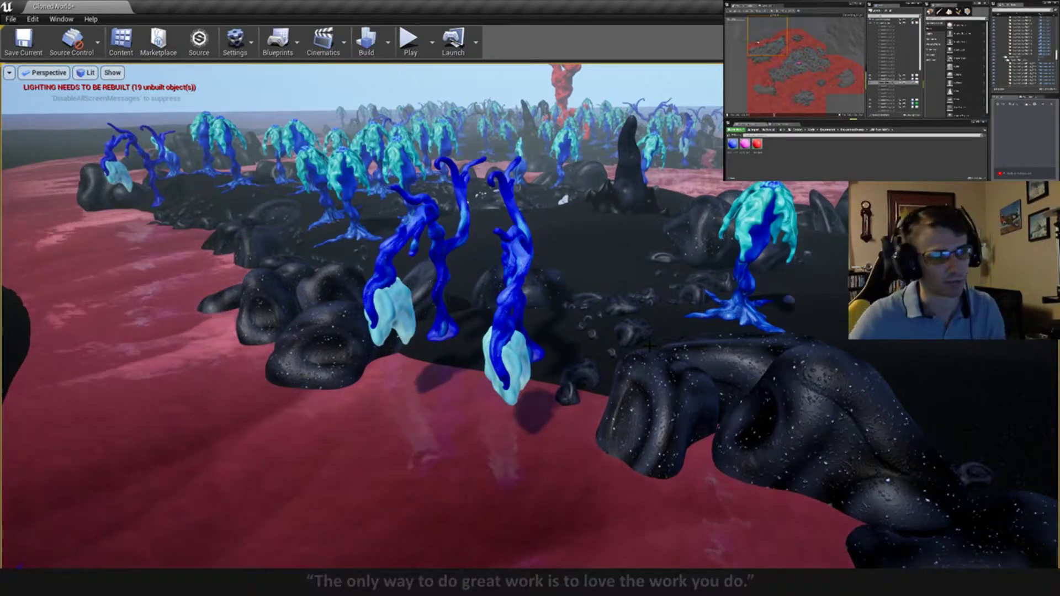
- Copy the drooping tree near the branching trees to the open ground in front of the large inland stones
right_drag(530, 314, 441, 397)
right_drag(585, 348, 611, 306)
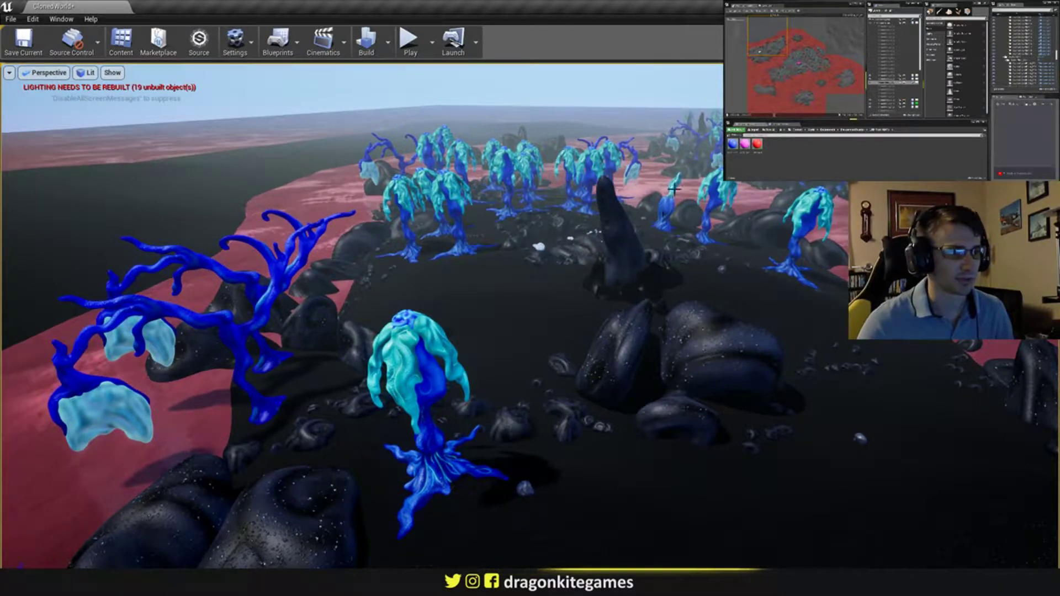
right_drag(658, 215, 700, 249)
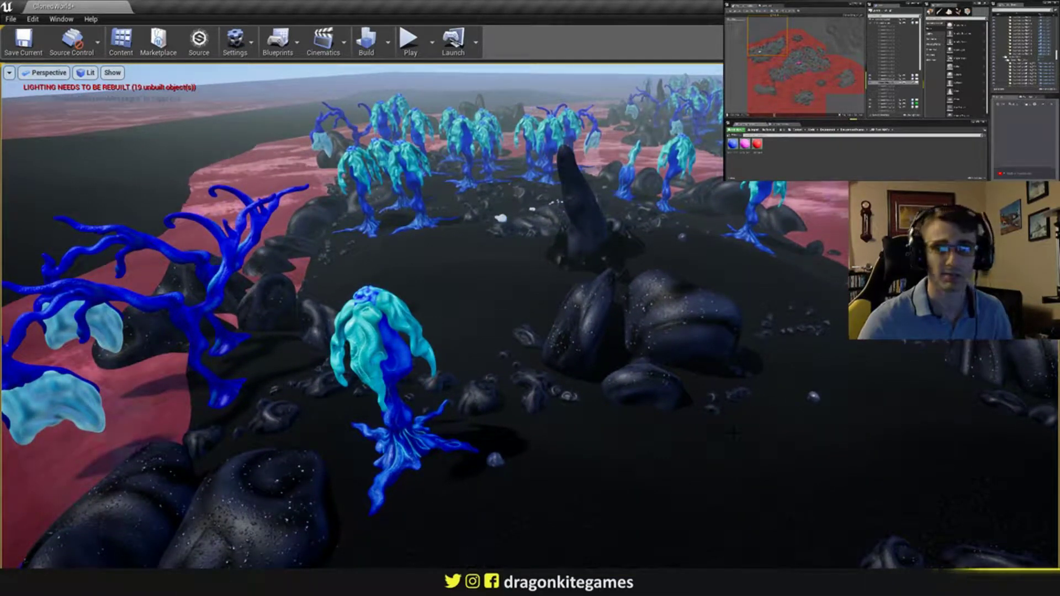
scroll(811, 63, down, 1)
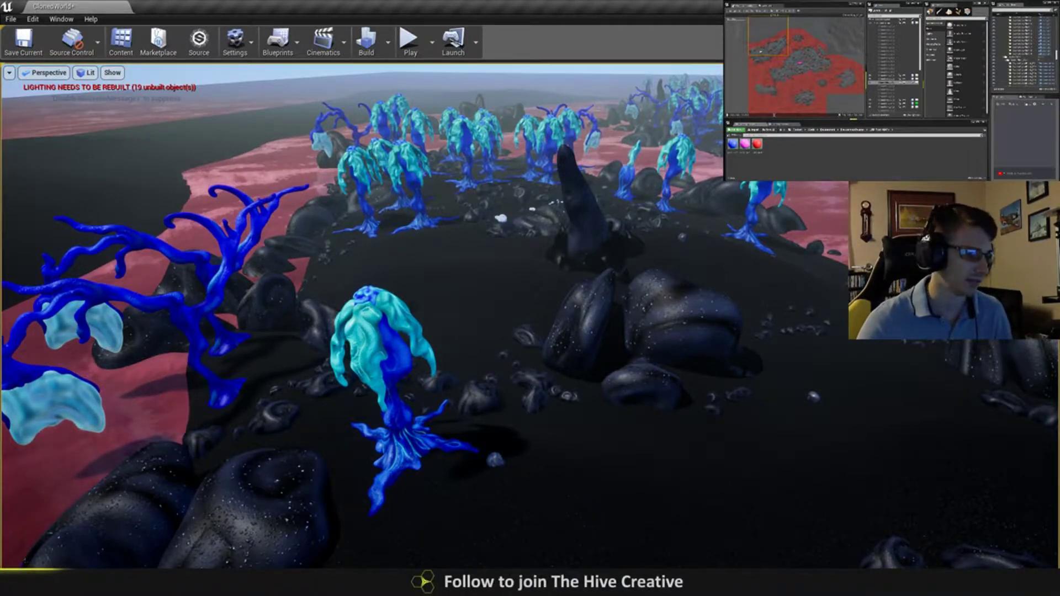
click(401, 450)
key(w)
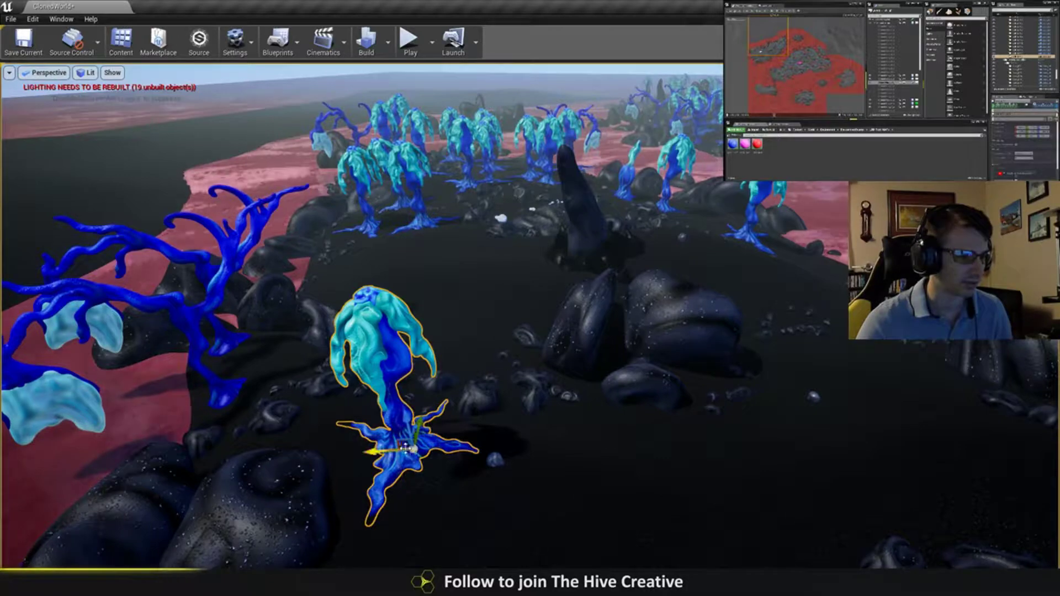
alt+drag(404, 445, 639, 441)
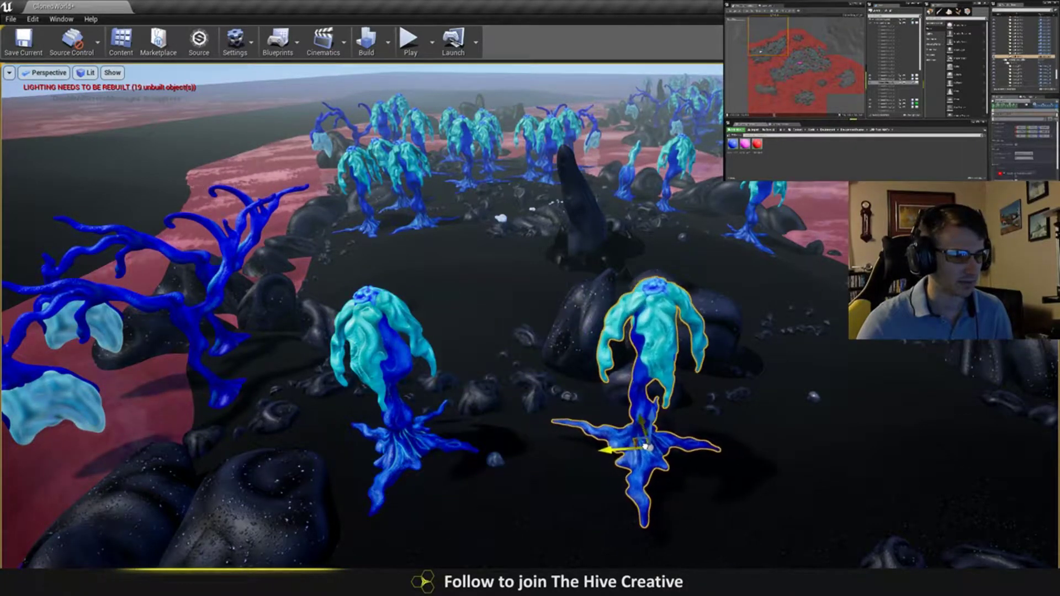
- Turn the copied drooping tree and tilt it to match the slope of the ground
right_drag(640, 442, 530, 436)
key(e)
drag(568, 432, 497, 417)
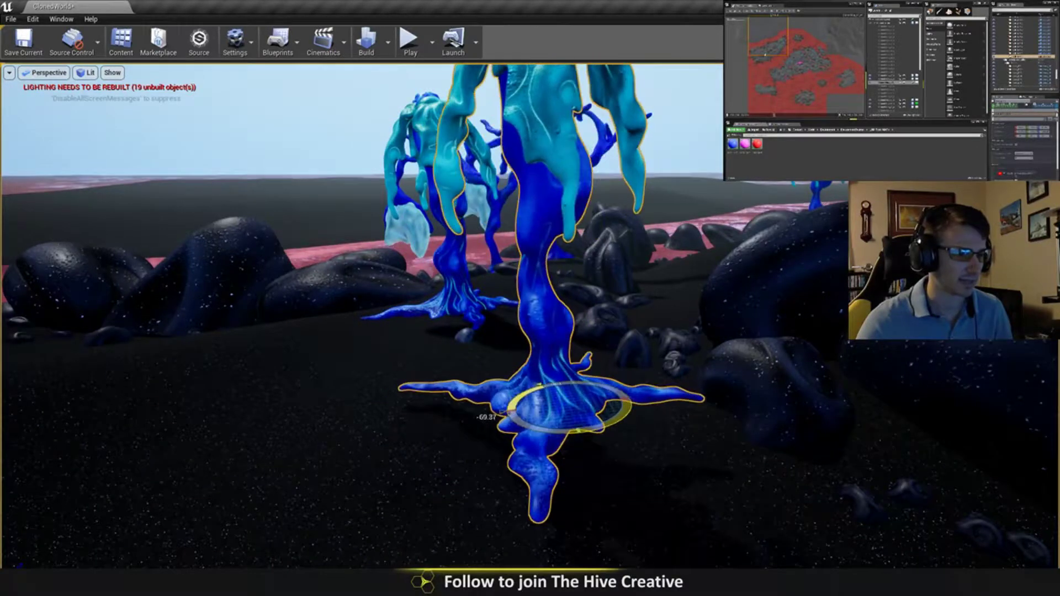
drag(571, 398, 574, 420)
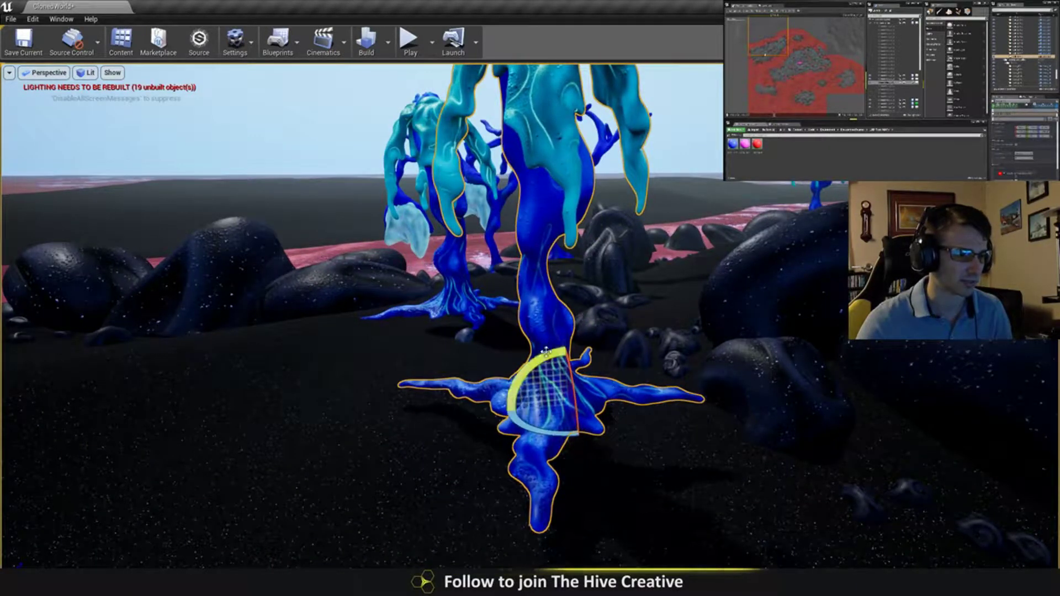
drag(546, 351, 499, 410)
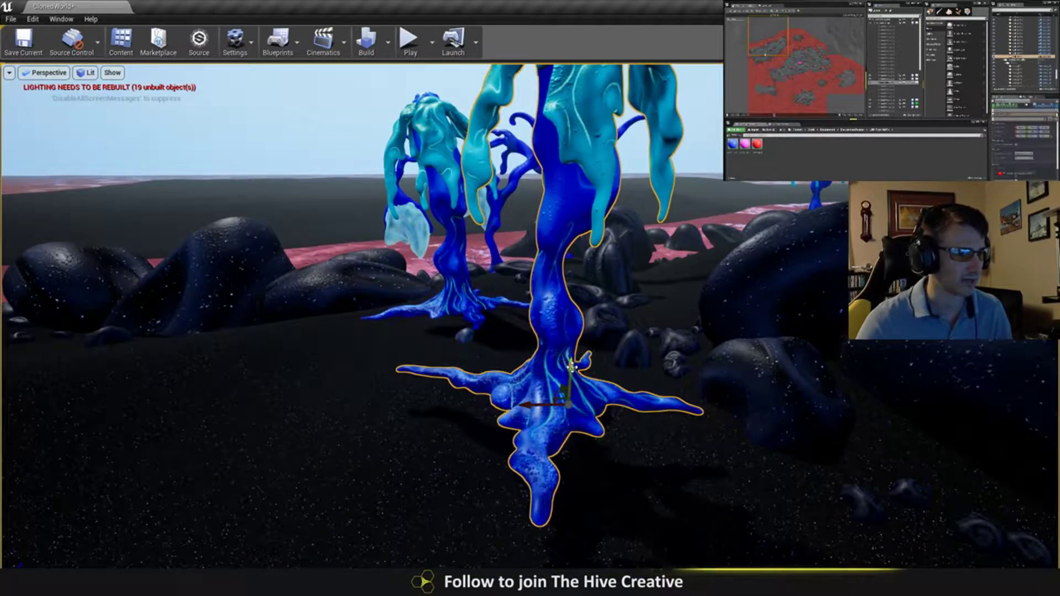
- Lower the copied drooping tree so its roots sink into the ground, refine its rotation and deselect it
drag(572, 366, 500, 451)
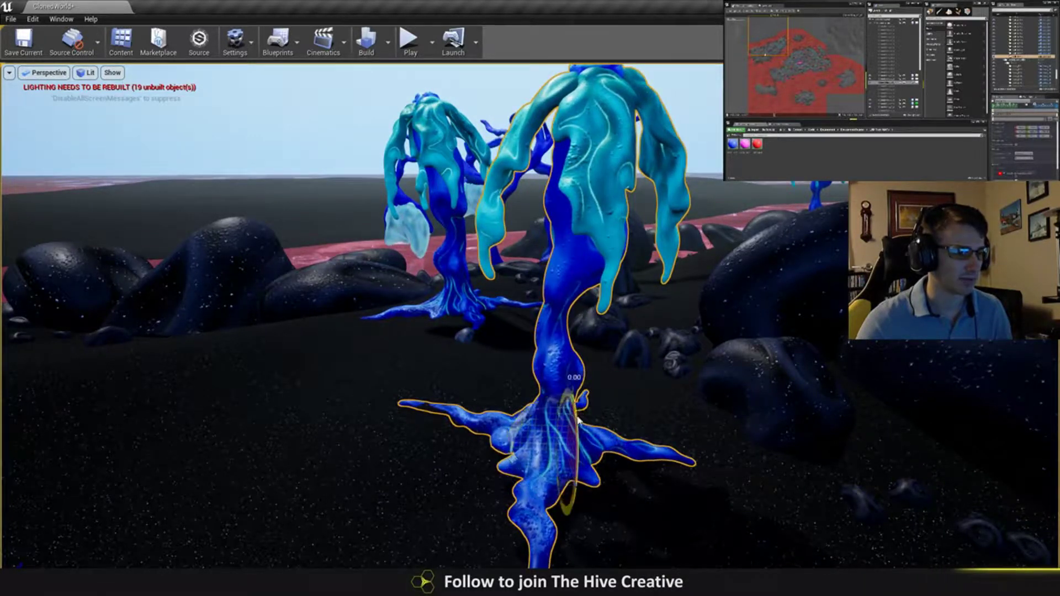
mouse_move(578, 421)
mouse_down()
mouse_move(564, 402)
mouse_move(572, 414)
mouse_up()
right_drag(572, 414, 539, 431)
drag(647, 365, 612, 365)
key(s)
right_drag(611, 364, 643, 436)
key(Escape)
- Shift the copied drooping tree across the open ground towards the large inland stones, adjust its height slightly and deselect it
key(s)
key(a)
key(w)
click(643, 436)
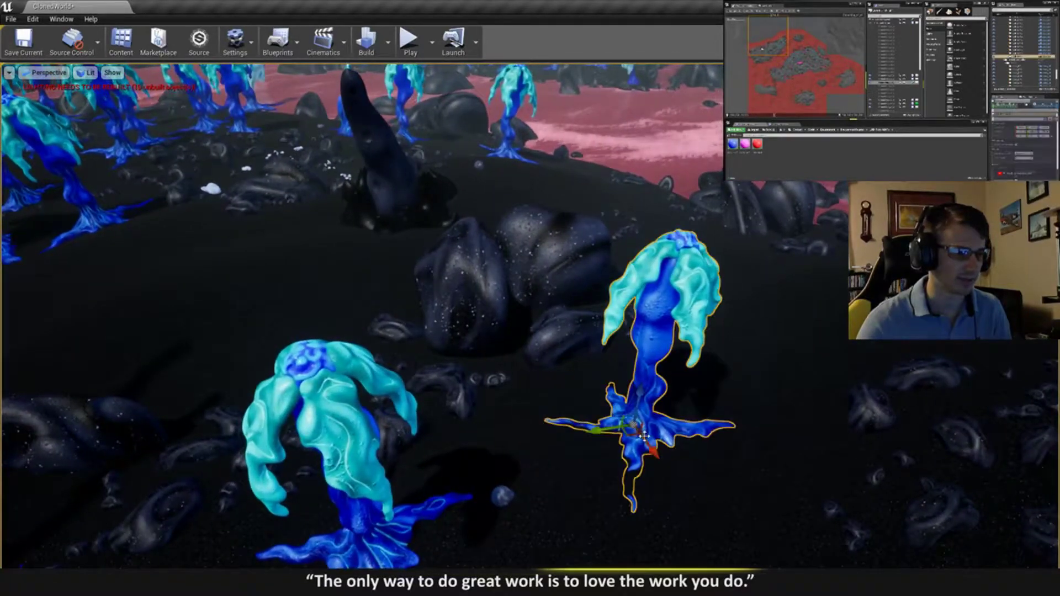
drag(635, 433, 586, 409)
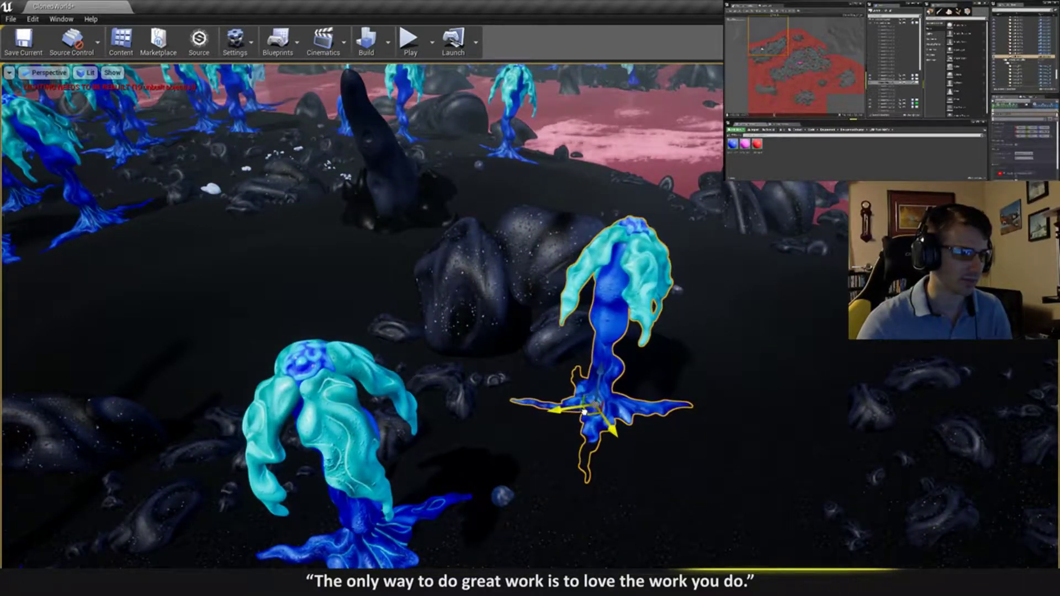
key(w)
mouse_move(595, 404)
right_down()
mouse_move(635, 389)
mouse_move(608, 359)
mouse_move(589, 393)
right_up()
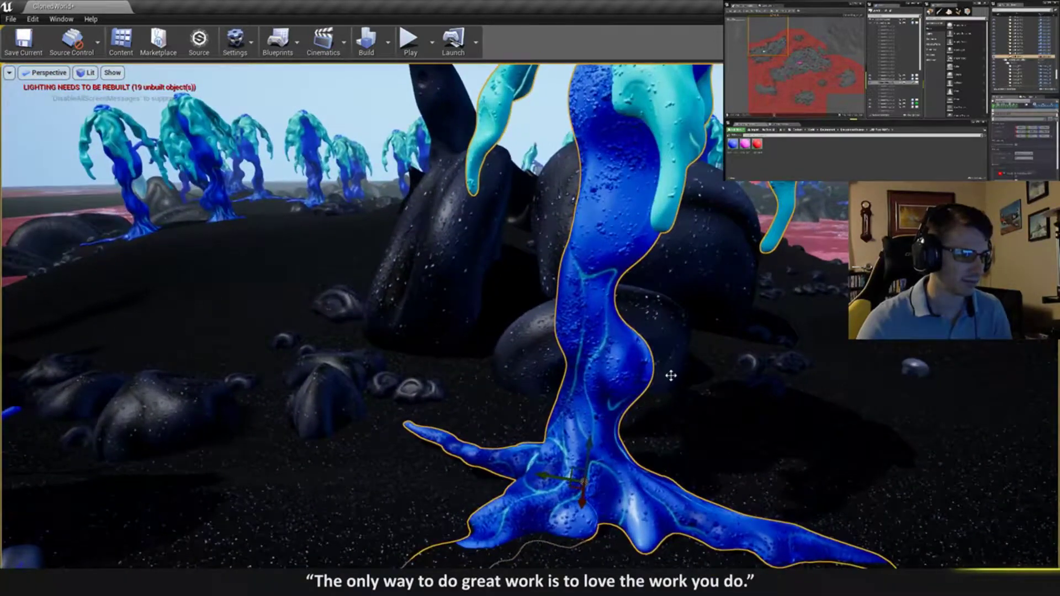
drag(589, 447, 589, 449)
key(Escape)
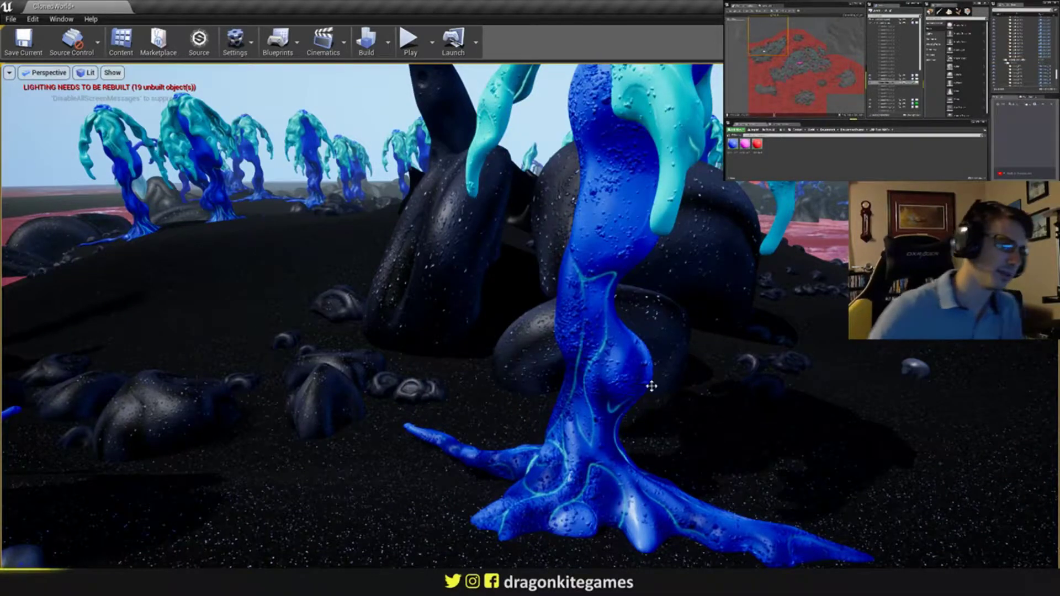
- Copy the front drooping tree sideways onto the bare ground beside the small group of drooping trees
key(s)
right_drag(651, 385, 697, 448)
key(s)
right_drag(259, 301, 317, 345)
key(a)
click(322, 330)
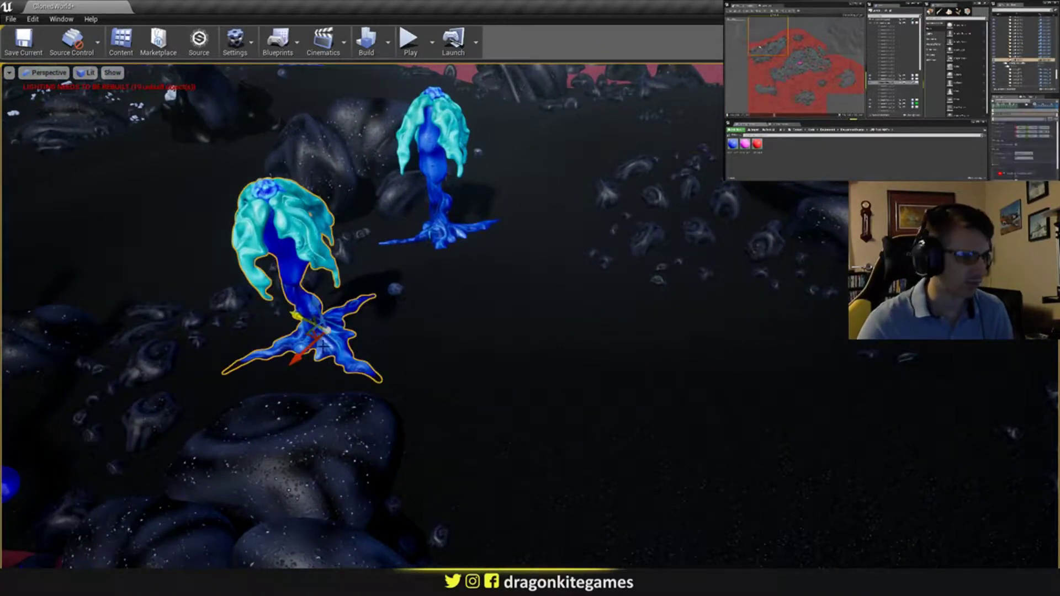
alt+drag(308, 338, 601, 327)
right_drag(601, 327, 641, 353)
key(w)
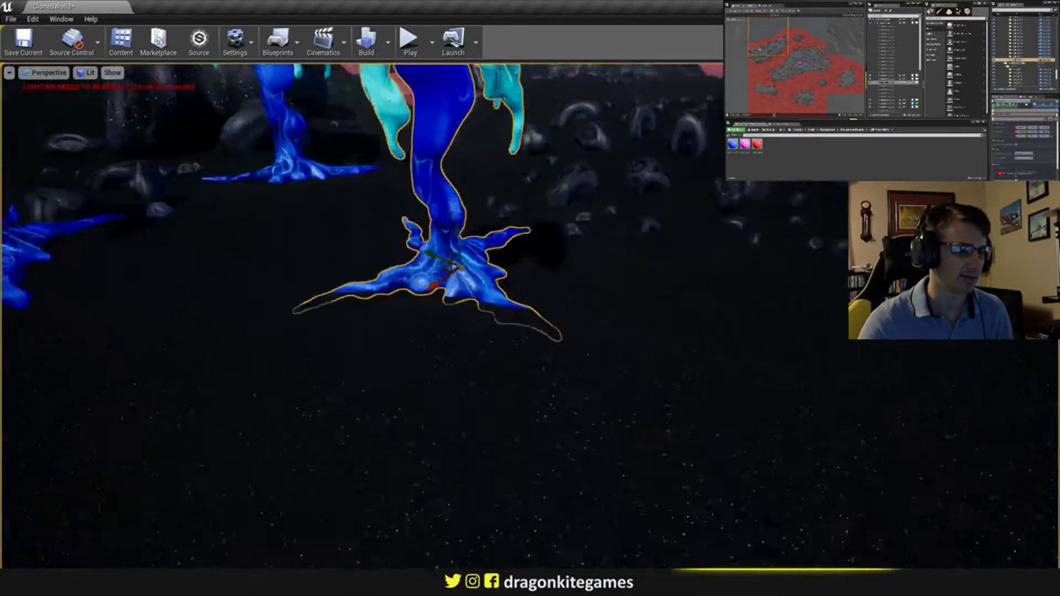
- Turn and tilt the copied drooping tree until its roots follow the slope of the ground
drag(524, 262, 450, 323)
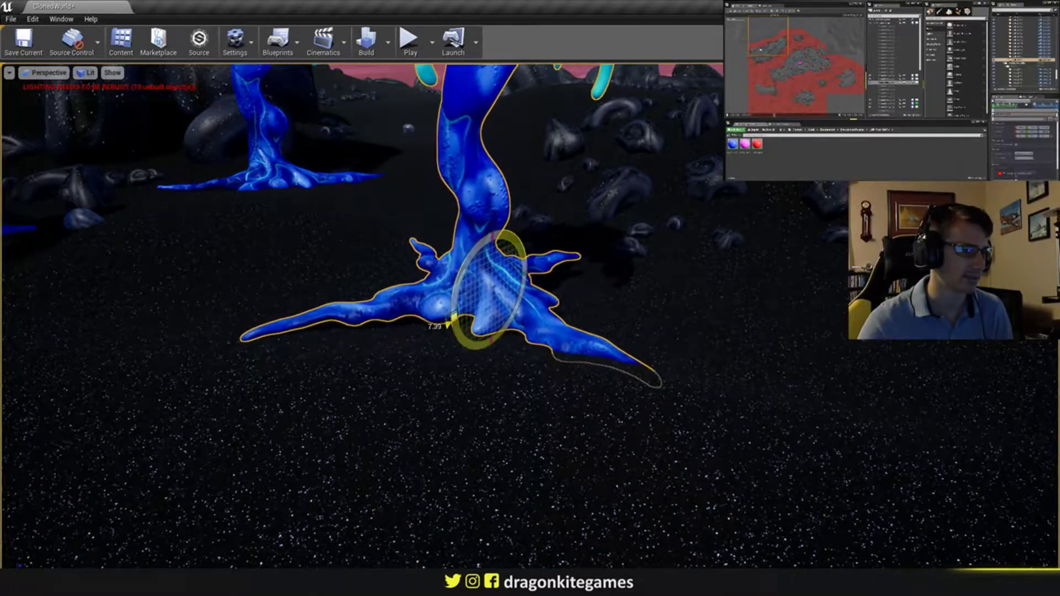
drag(524, 273, 495, 267)
right_drag(495, 268, 629, 248)
right_drag(403, 276, 483, 264)
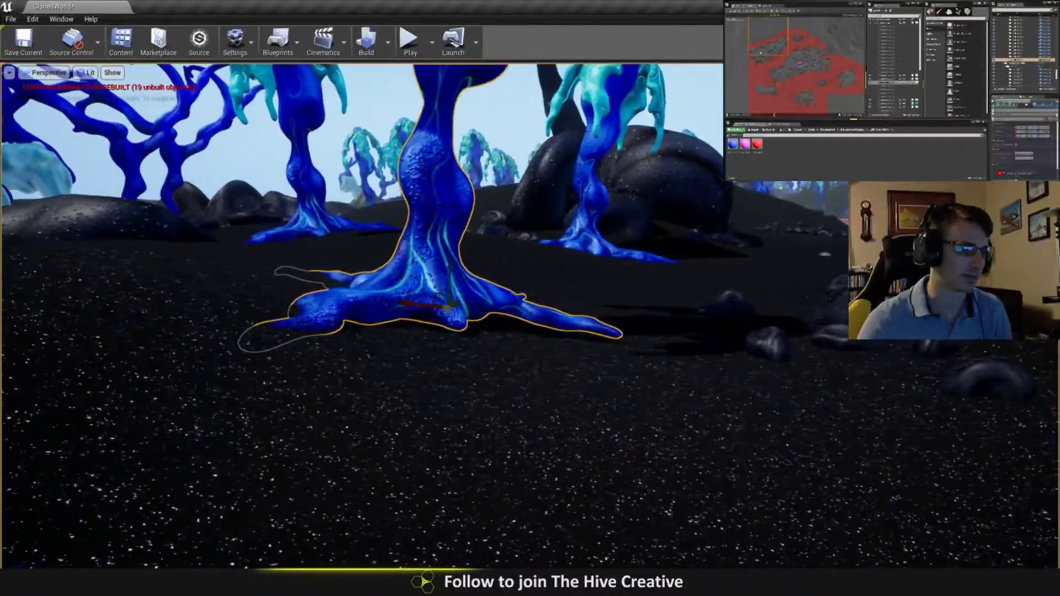
key(e)
drag(483, 265, 497, 281)
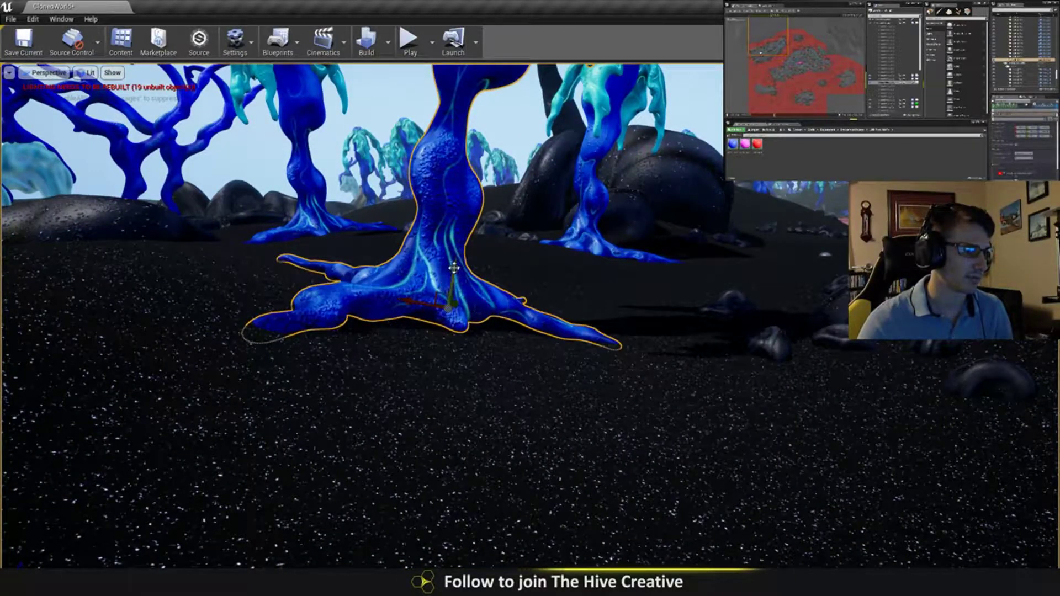
- Make another copy of the drooping tree and move it onto the ground between the neighbouring drooping trees
key(s)
right_drag(455, 273, 541, 349)
key(w)
right_drag(522, 306, 552, 298)
alt+drag(560, 363, 517, 320)
key(a)
right_drag(529, 283, 551, 343)
key(e)
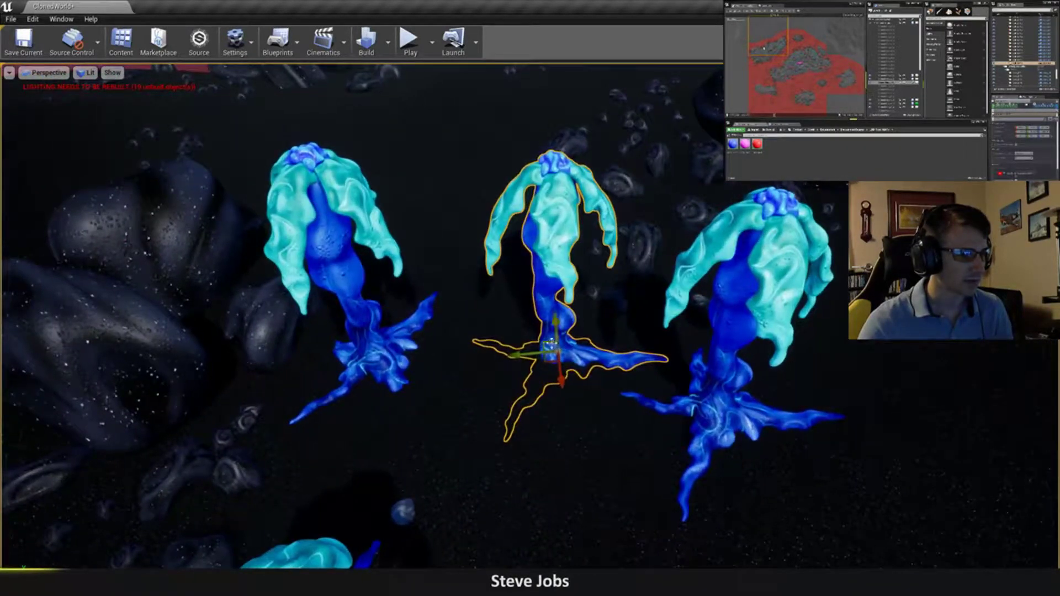
drag(545, 360, 483, 500)
right_drag(483, 500, 519, 521)
- Turn the new drooping tree copy so its roots and canopy face differently from its neighbours
key(e)
drag(449, 411, 363, 386)
drag(409, 426, 378, 414)
key(w)
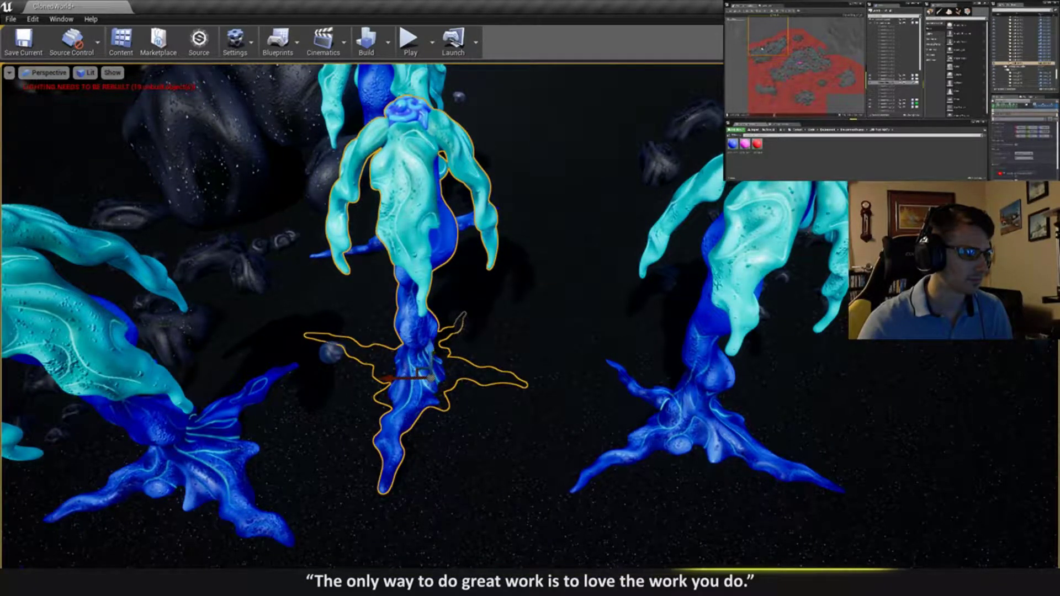
- Raise the sunken drooping tree until its spreading roots rest on the ground, then deselect it
right_drag(530, 316, 431, 320)
drag(373, 374, 386, 356)
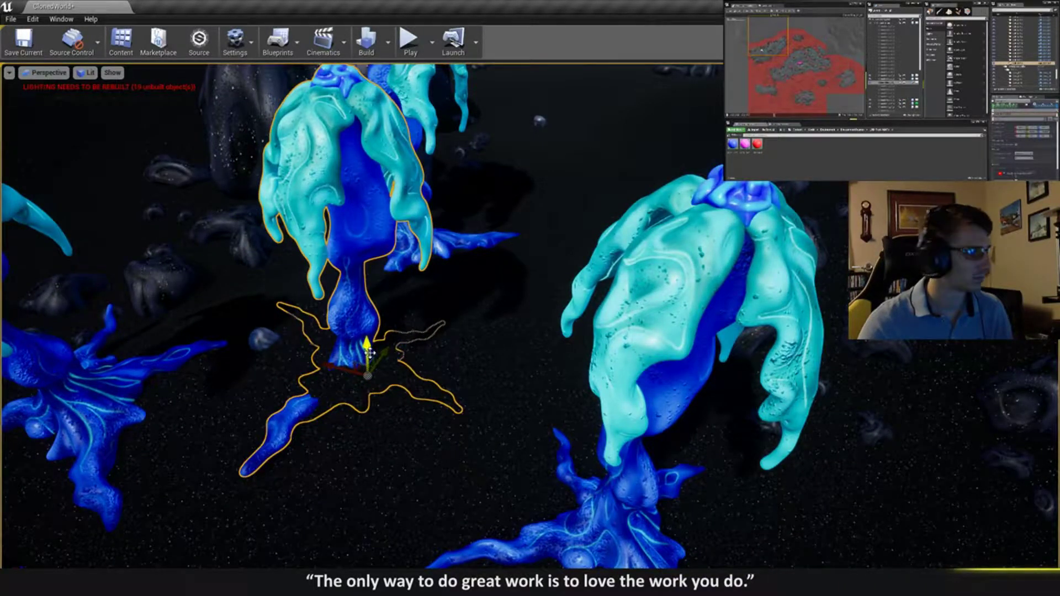
drag(365, 346, 360, 319)
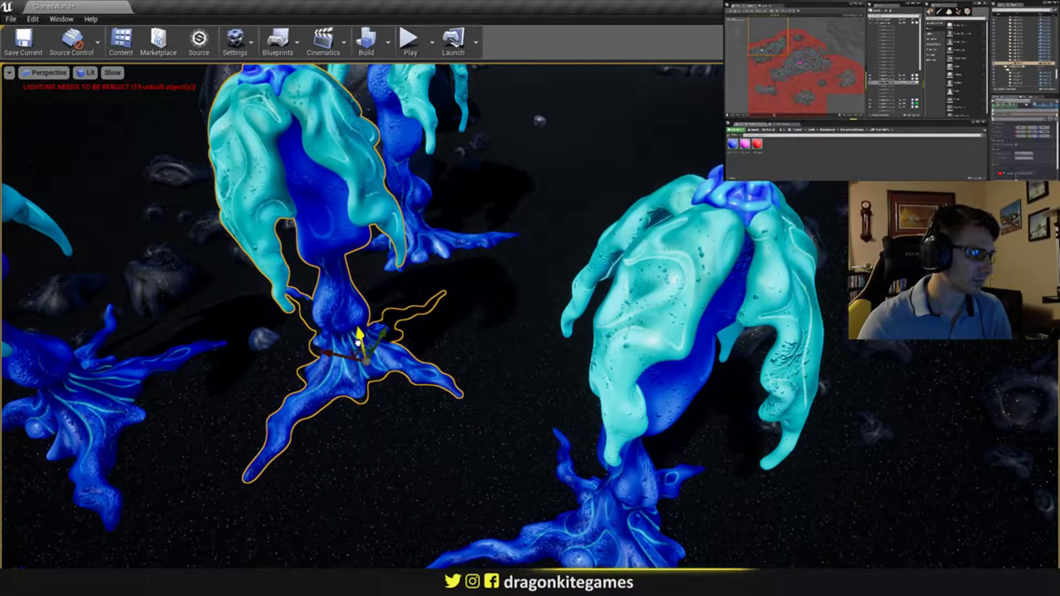
mouse_move(360, 319)
right_down()
mouse_move(359, 243)
mouse_move(346, 236)
mouse_move(376, 270)
mouse_move(411, 281)
mouse_move(386, 283)
mouse_move(387, 310)
mouse_move(447, 271)
mouse_move(369, 325)
right_up()
key(Escape)
- Copy the front drooping tree along the open ground behind the shore stones and rotate the copy to fit the terrain
click(345, 413)
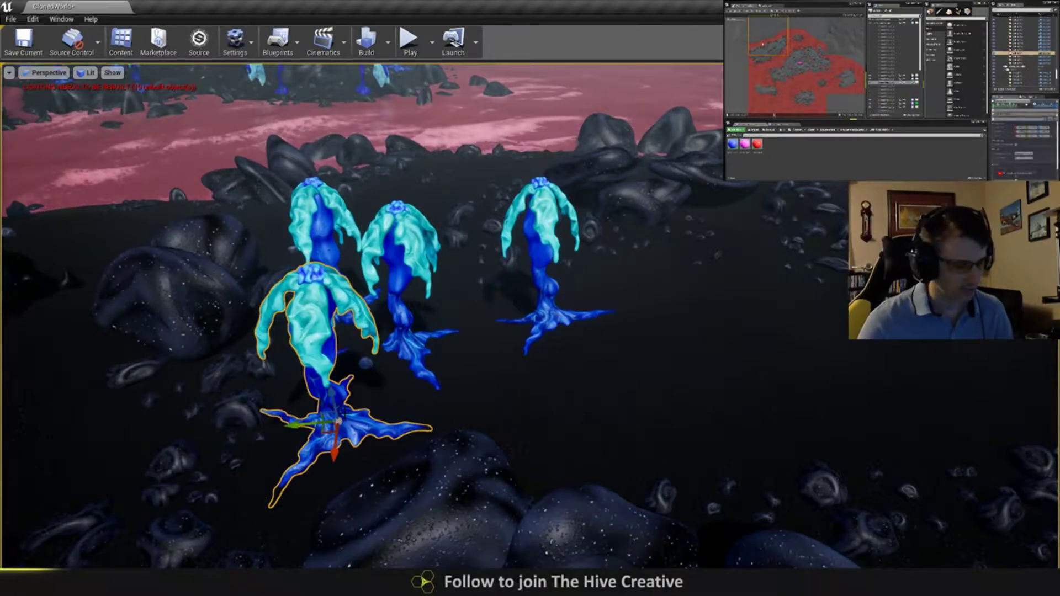
alt+drag(330, 433, 644, 430)
right_drag(644, 429, 625, 403)
key(e)
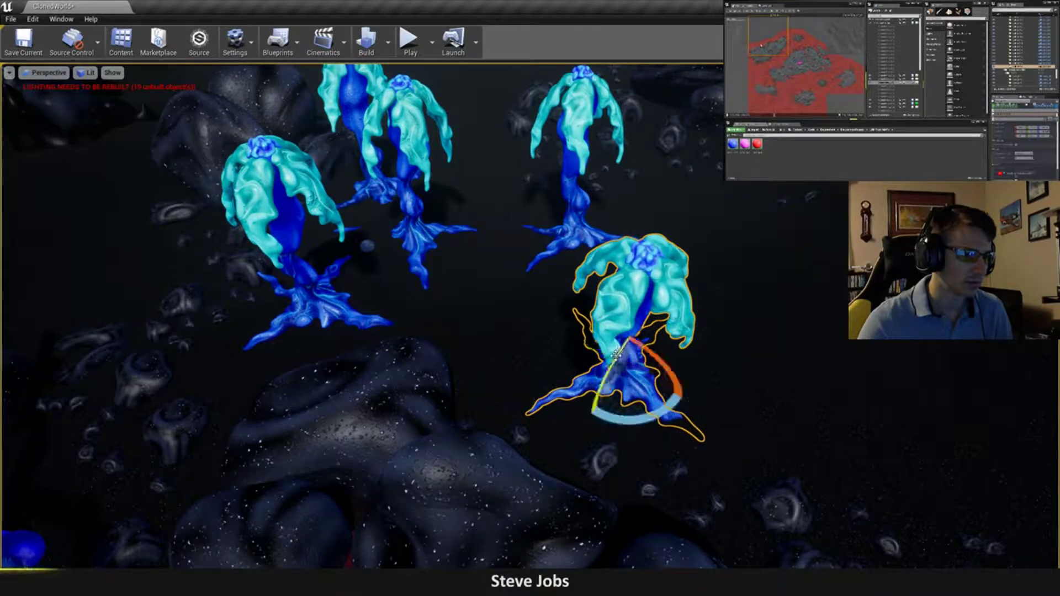
drag(649, 353, 619, 352)
key(w)
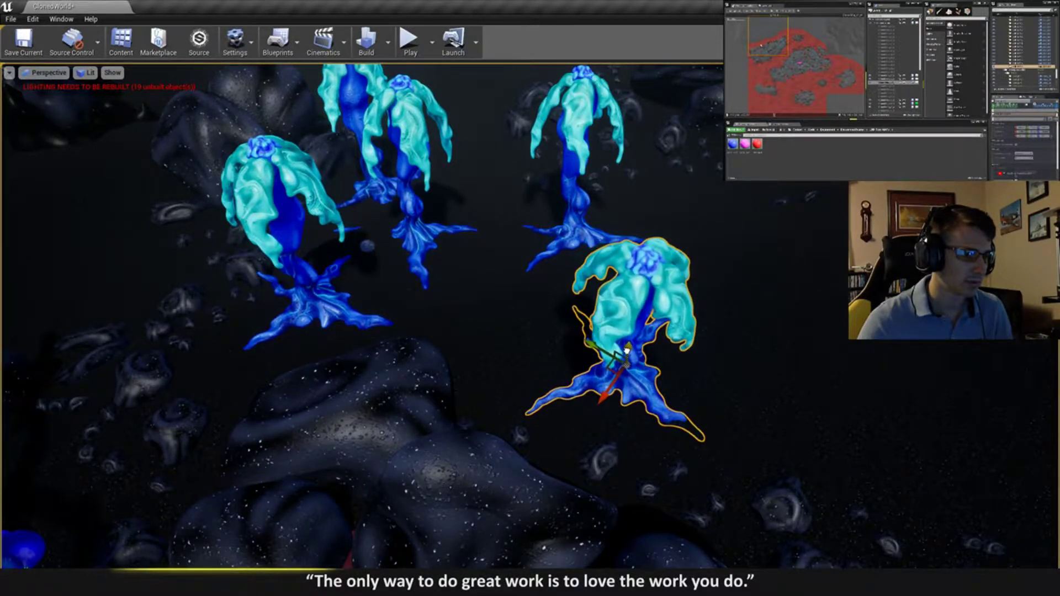
- Nudge the copied drooping tree closer to the shore stones and deselect it
right_drag(627, 350, 566, 298)
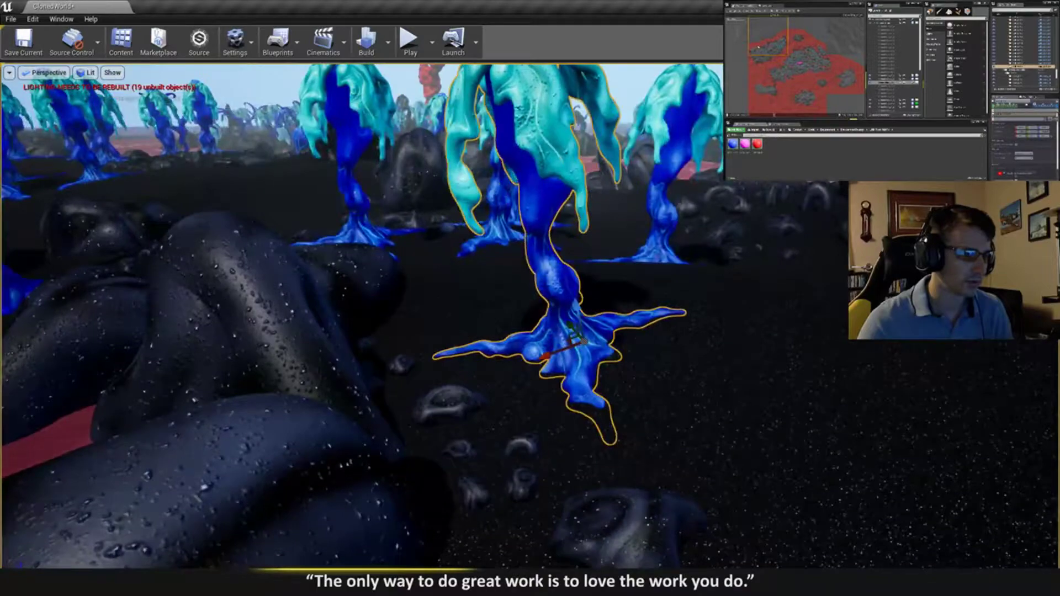
drag(549, 356, 536, 360)
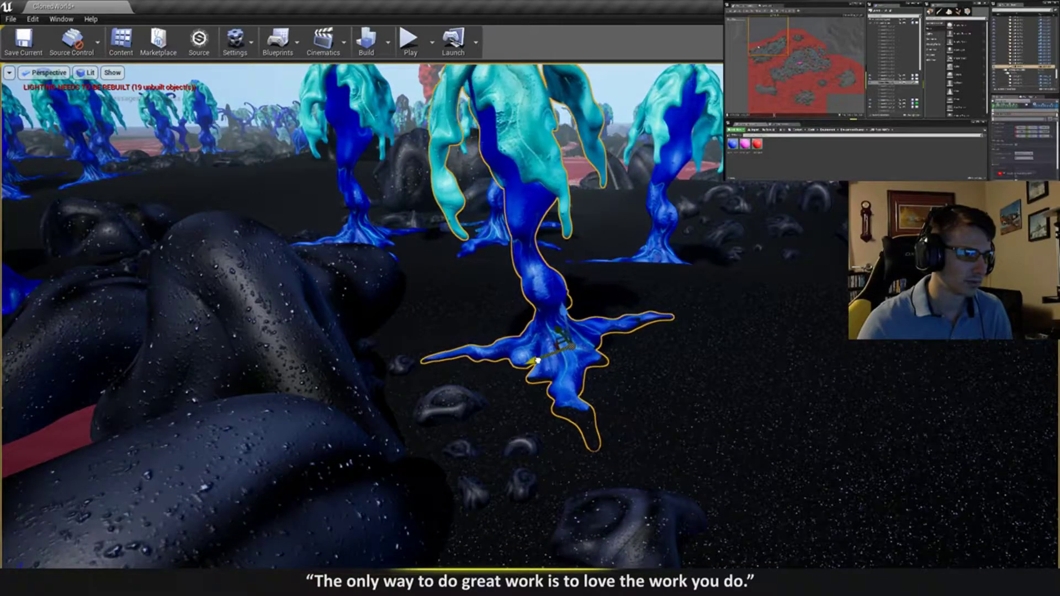
right_drag(536, 359, 453, 325)
key(Escape)
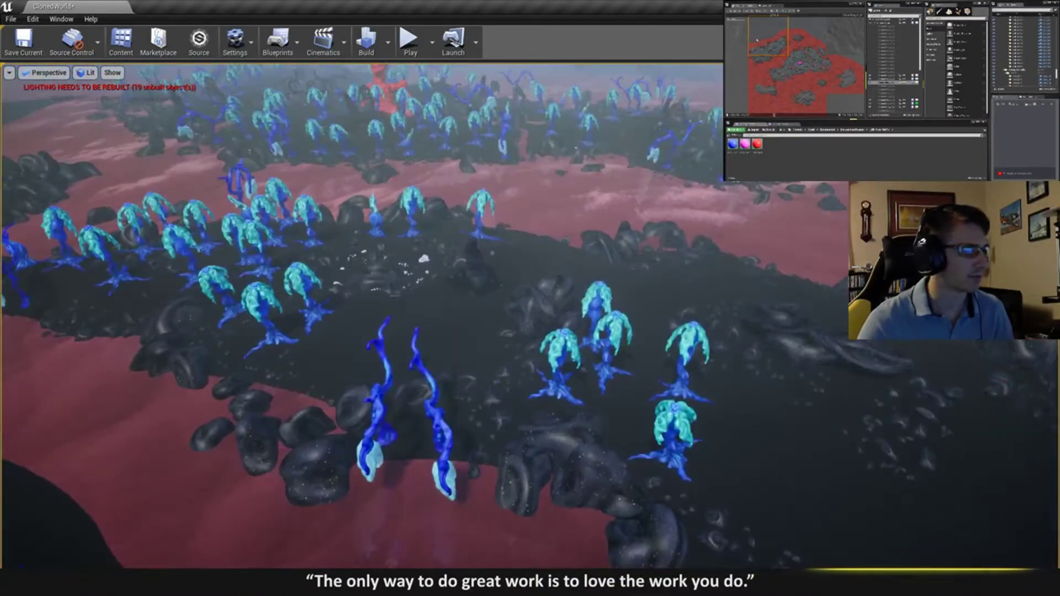
- Copy the drooping tree beside the shore stones farther along the bare part of the island
right_drag(499, 246, 482, 237)
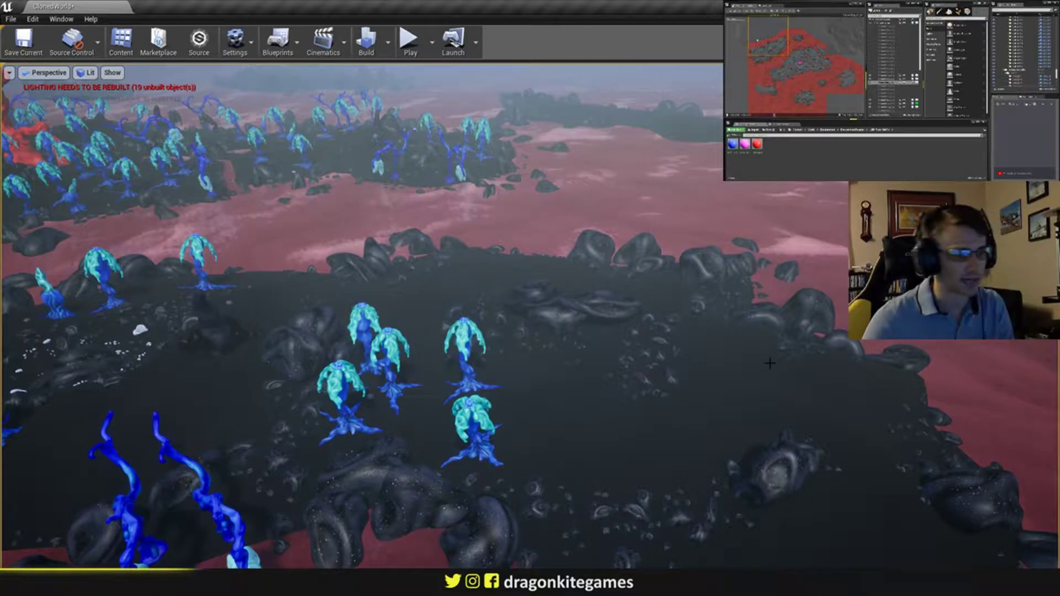
right_drag(622, 423, 783, 531)
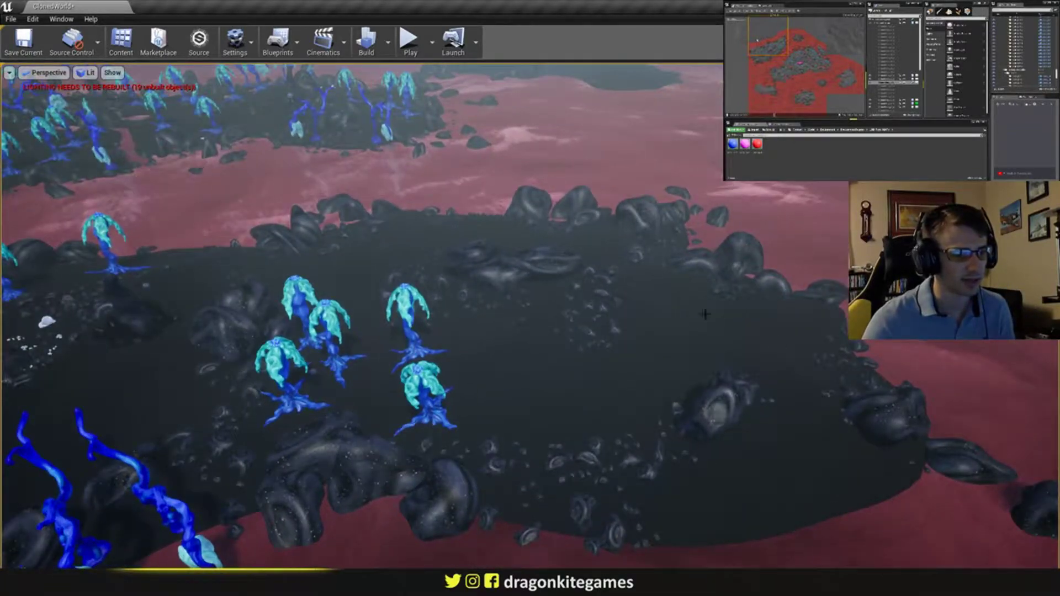
right_drag(705, 314, 650, 326)
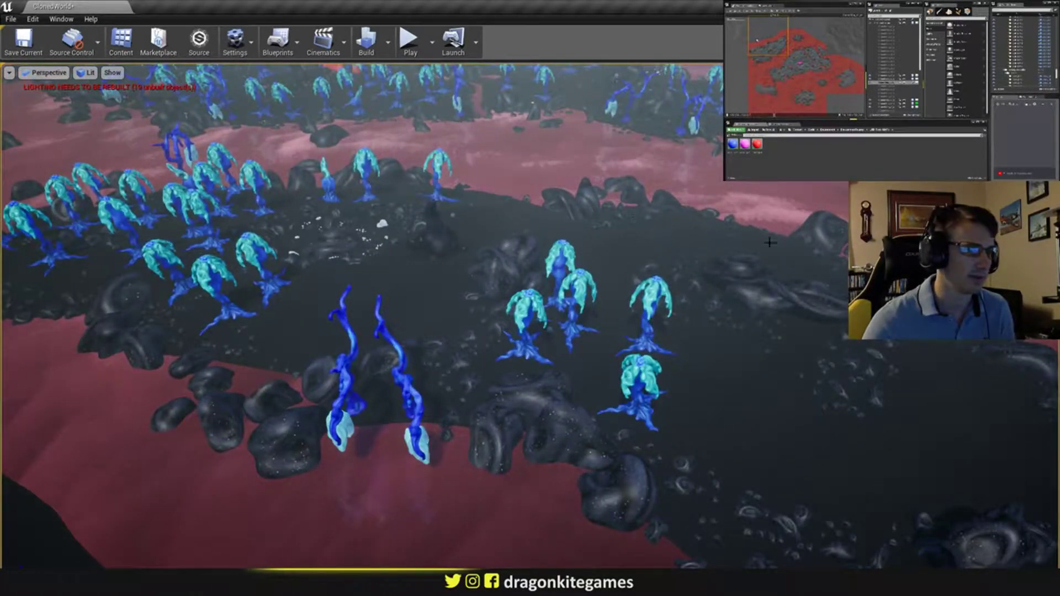
right_drag(769, 243, 742, 281)
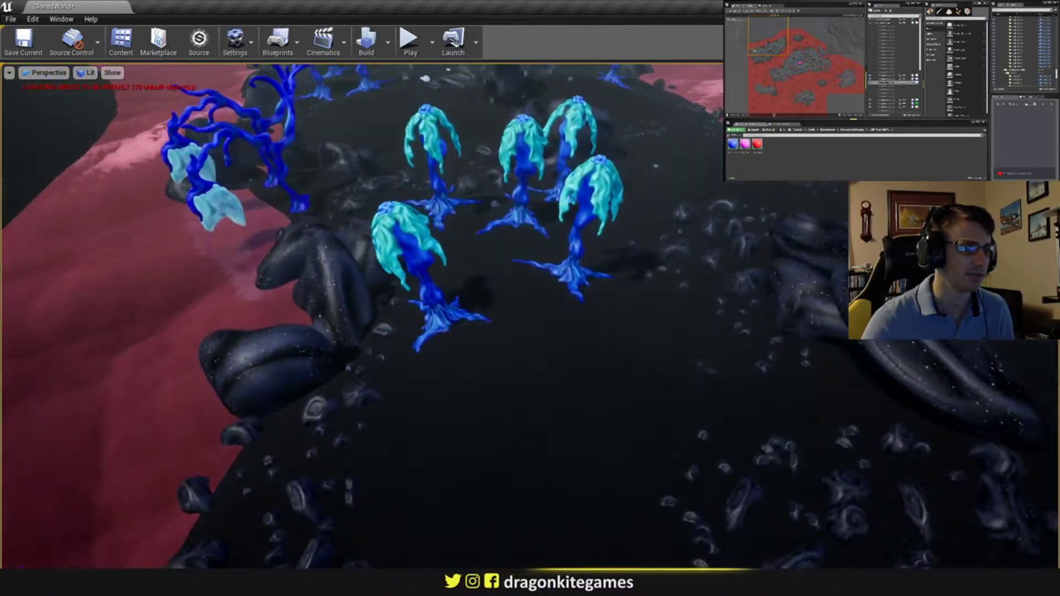
right_drag(419, 323, 451, 381)
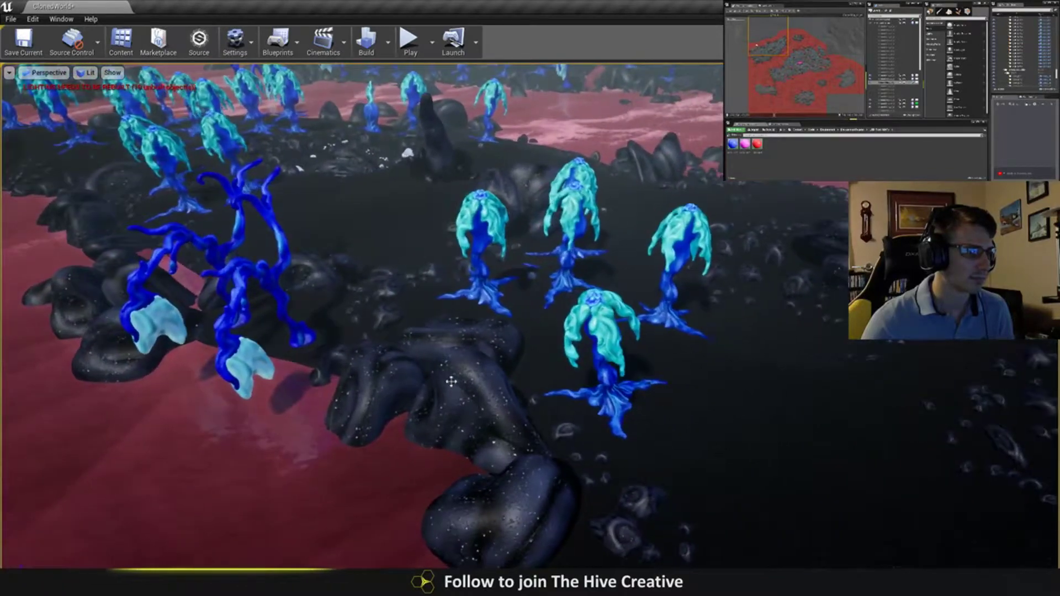
click(599, 396)
right_drag(599, 395, 650, 378)
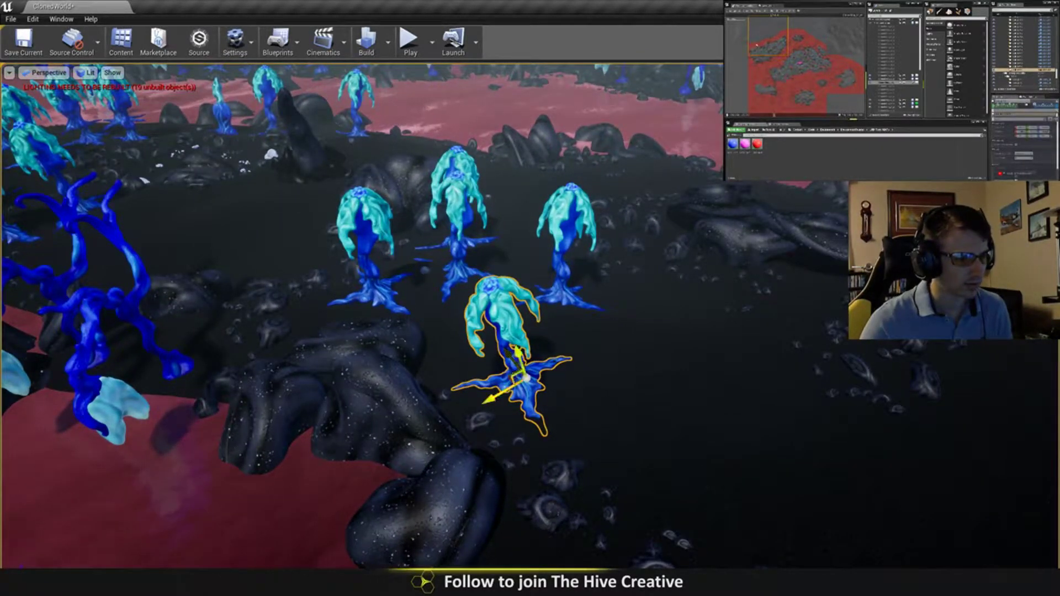
right_drag(527, 378, 420, 387)
alt+drag(402, 385, 495, 338)
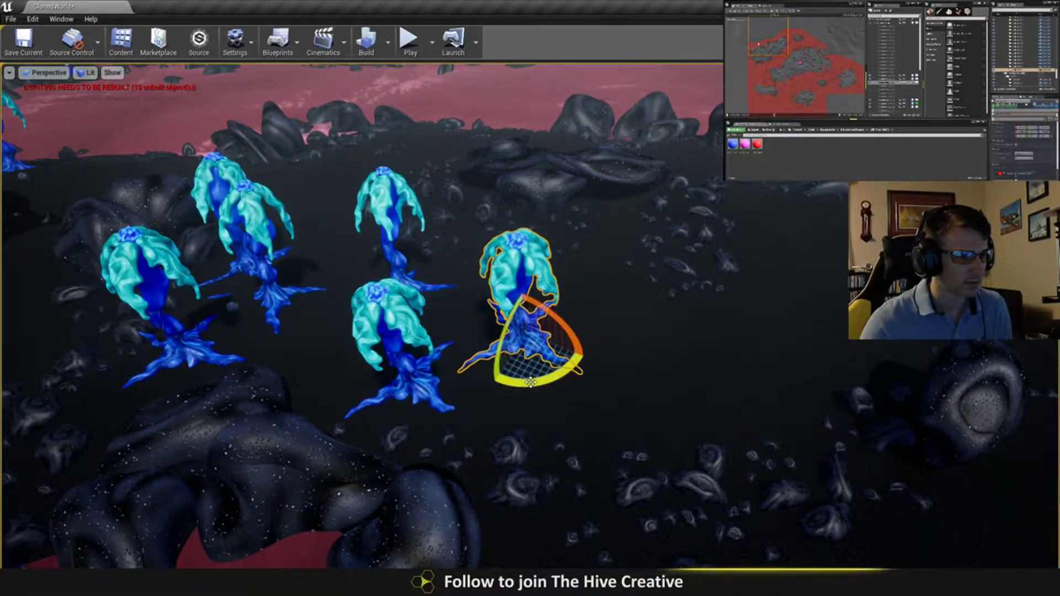
- Turn the copied drooping tree so it differs from the tree it was copied from
key(w)
right_drag(658, 283, 572, 308)
key(e)
drag(547, 361, 508, 418)
key(w)
- Lower and tilt the copied drooping tree so its roots meet the sloping ground, then deselect it
right_drag(547, 362, 497, 304)
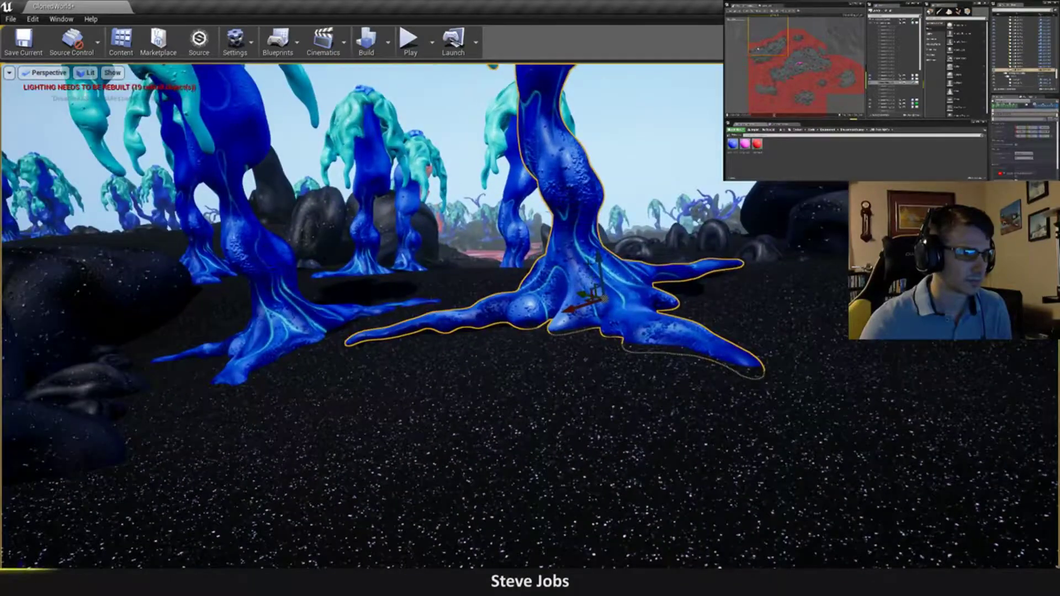
drag(576, 260, 564, 277)
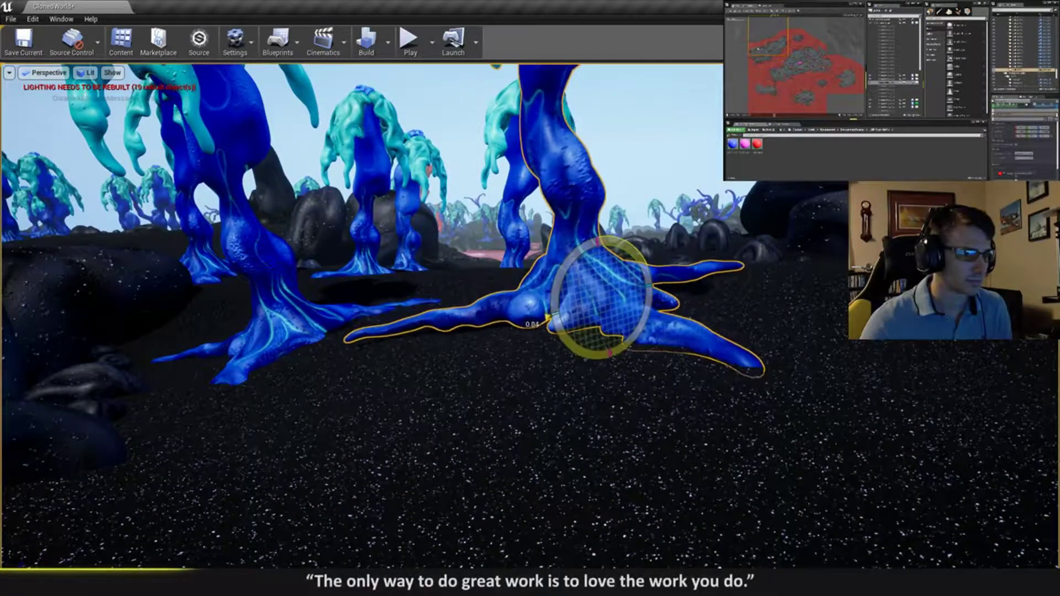
drag(629, 269, 604, 269)
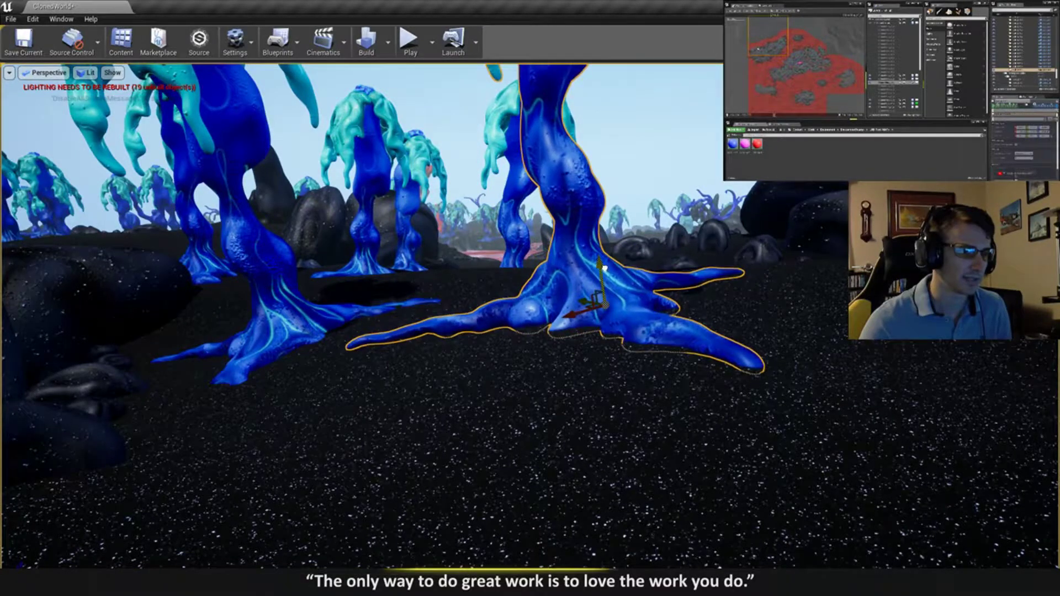
right_drag(605, 268, 585, 386)
key(Escape)
- Copy the newest drooping tree farther inland towards the scattered small stones and turn the copy around
click(485, 342)
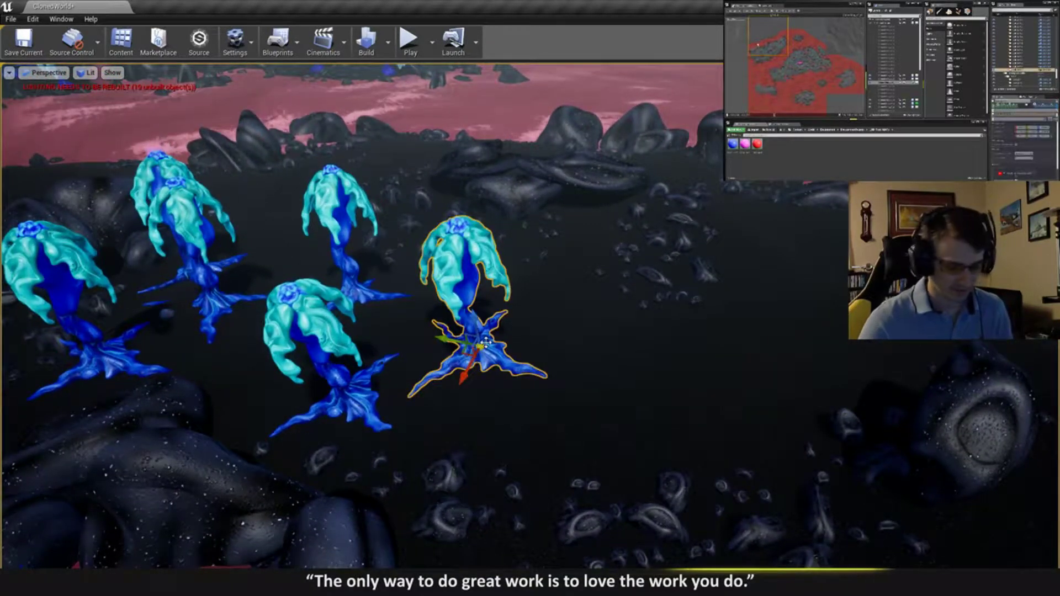
alt+drag(485, 342, 571, 288)
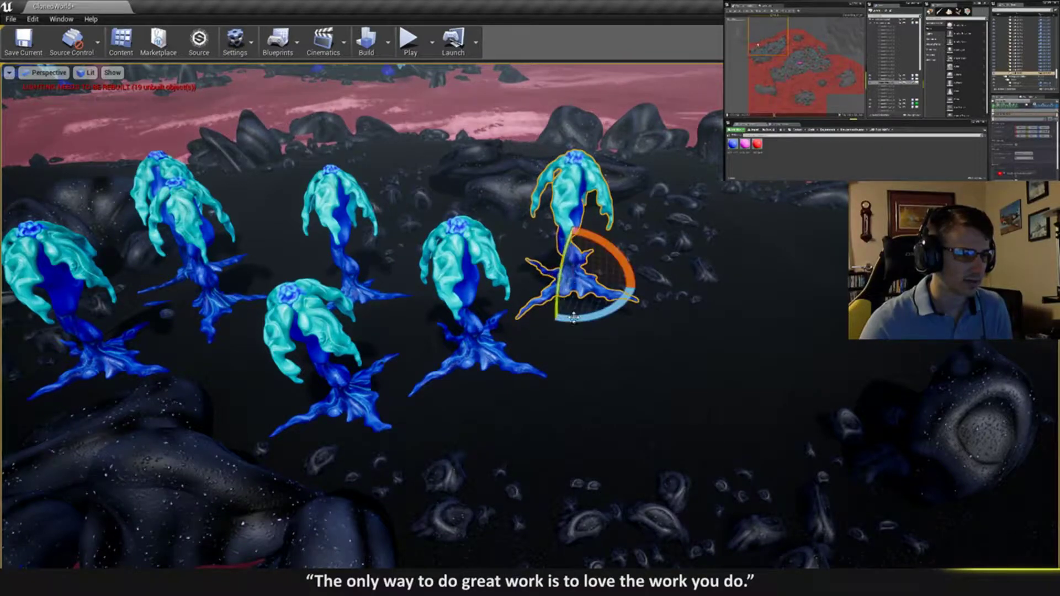
key(w)
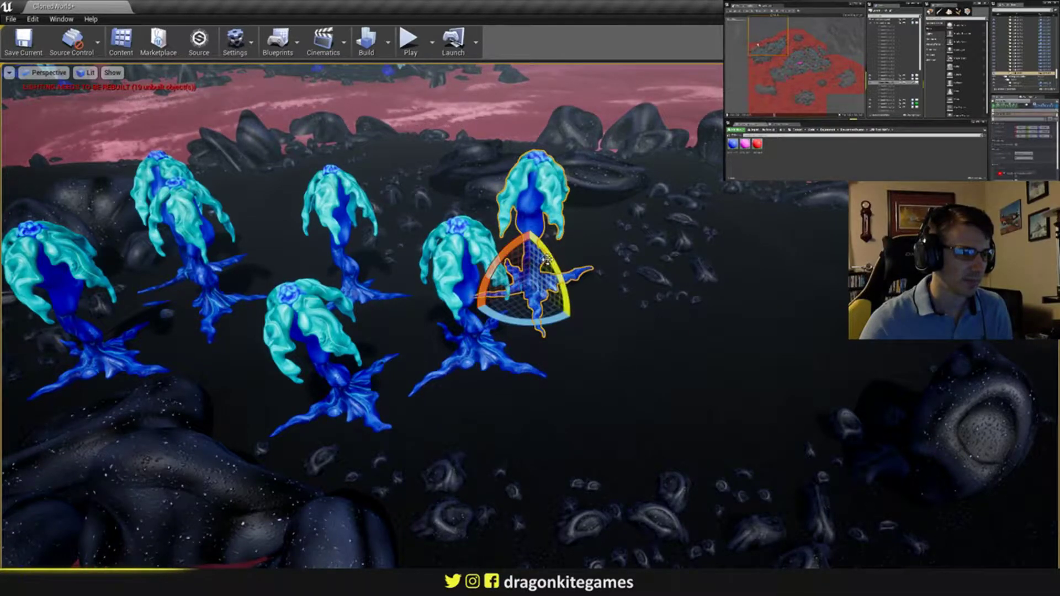
key(w)
- Lower the copied drooping tree to the ground, adjust its tilt to the terrain and deselect it
mouse_move(540, 232)
right_down()
mouse_move(538, 213)
mouse_move(524, 209)
mouse_move(529, 216)
right_up()
key(d)
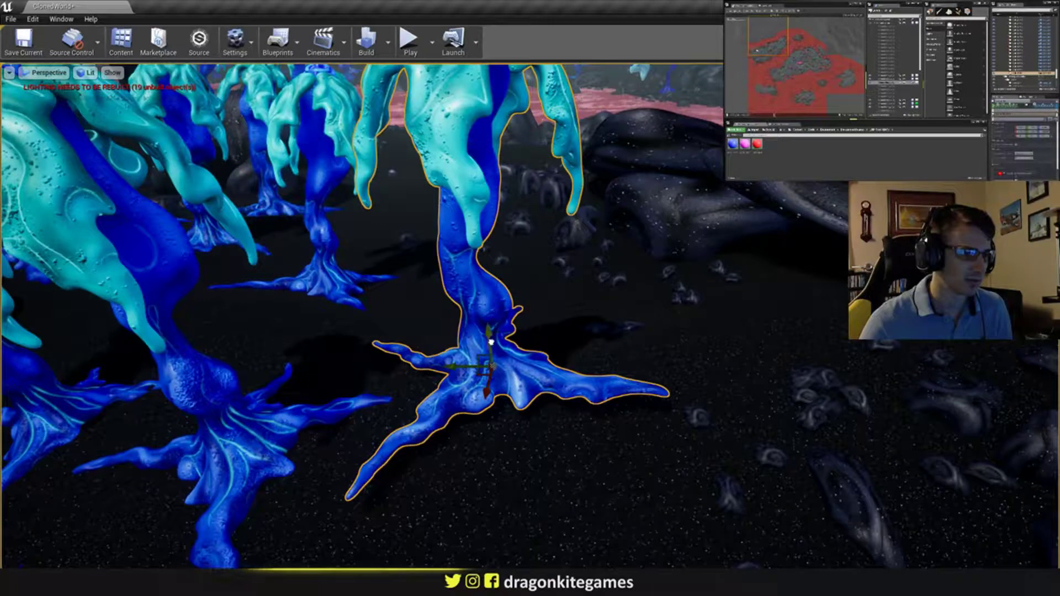
drag(490, 342, 524, 347)
key(e)
key(w)
key(d)
right_drag(524, 347, 408, 347)
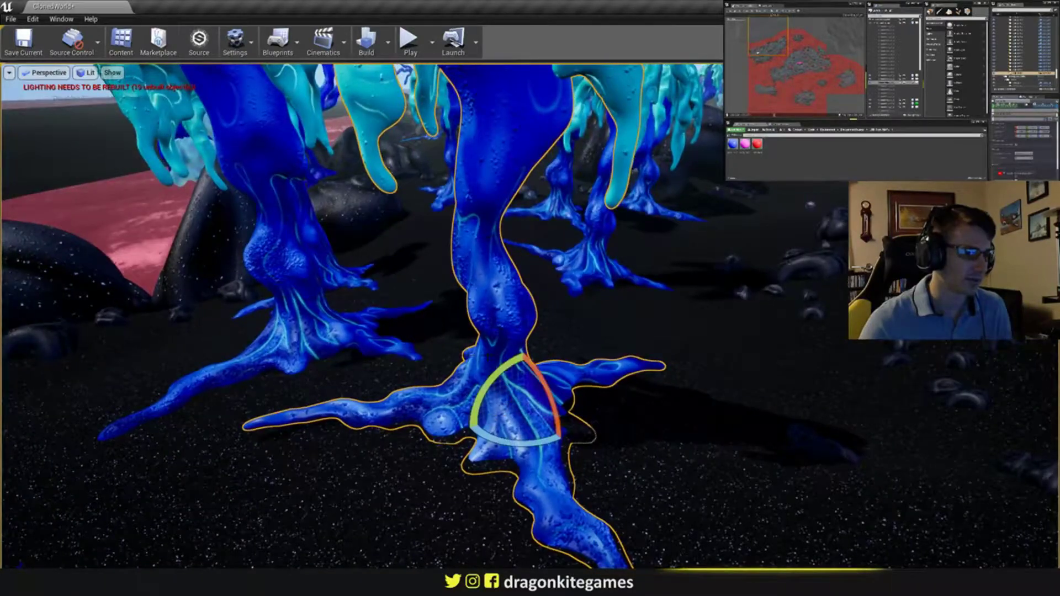
key(Escape)
key(s)
right_drag(517, 310, 596, 401)
key(w)
key(d)
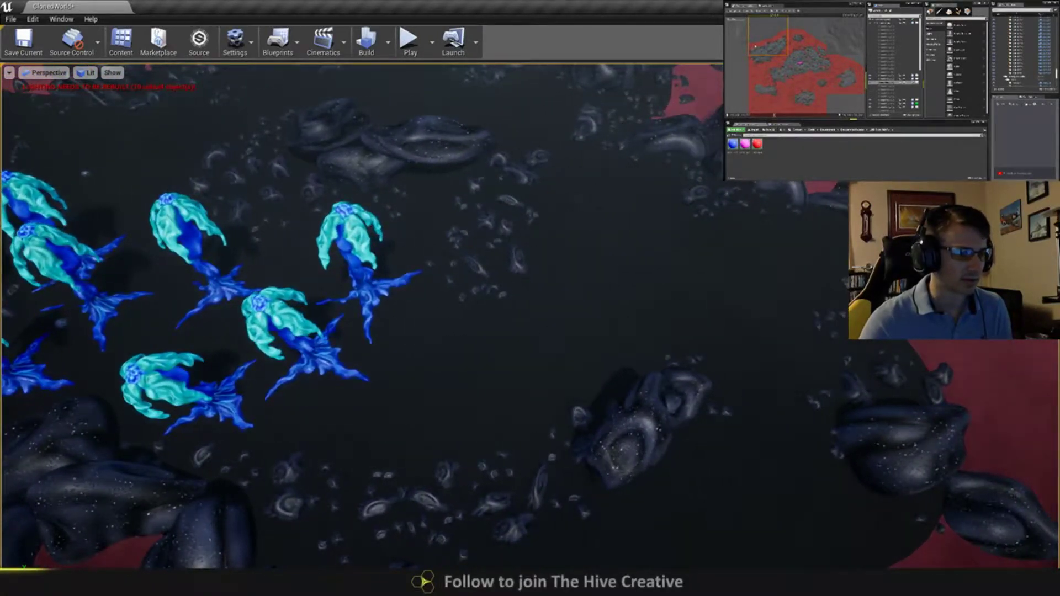
- Copy the drooping tree at the front of the cluster onto the bare ground between the scattered small stones and the large rock
key(s)
right_drag(731, 234, 580, 218)
key(s)
right_drag(533, 467, 572, 462)
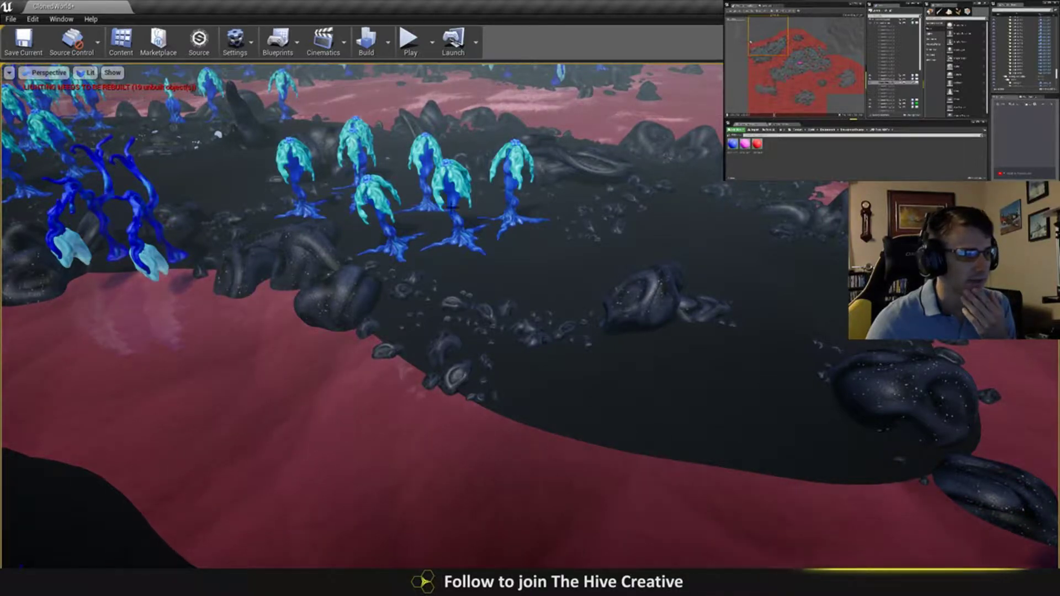
click(464, 225)
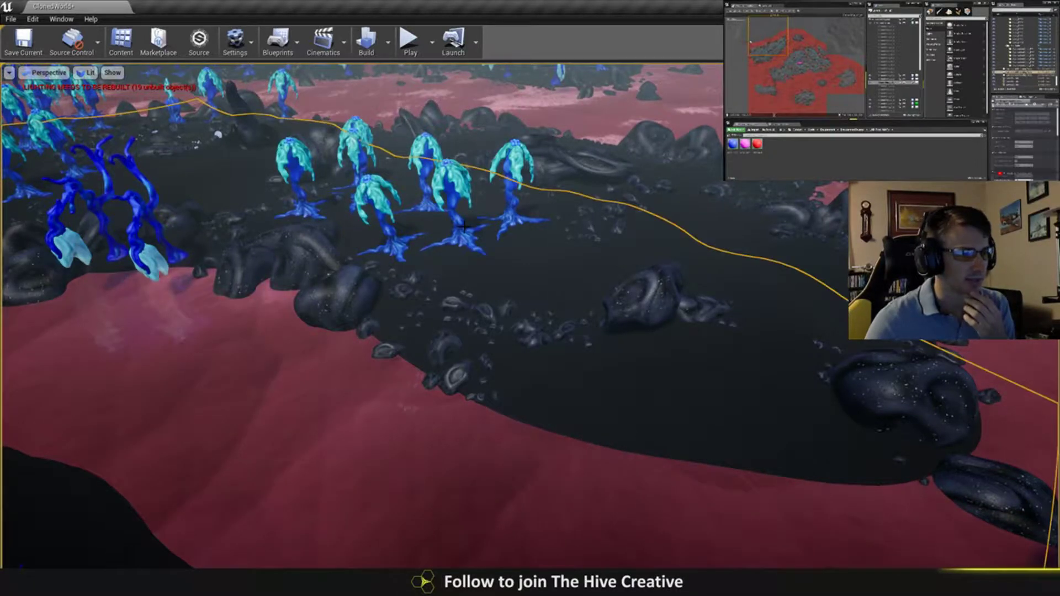
click(462, 226)
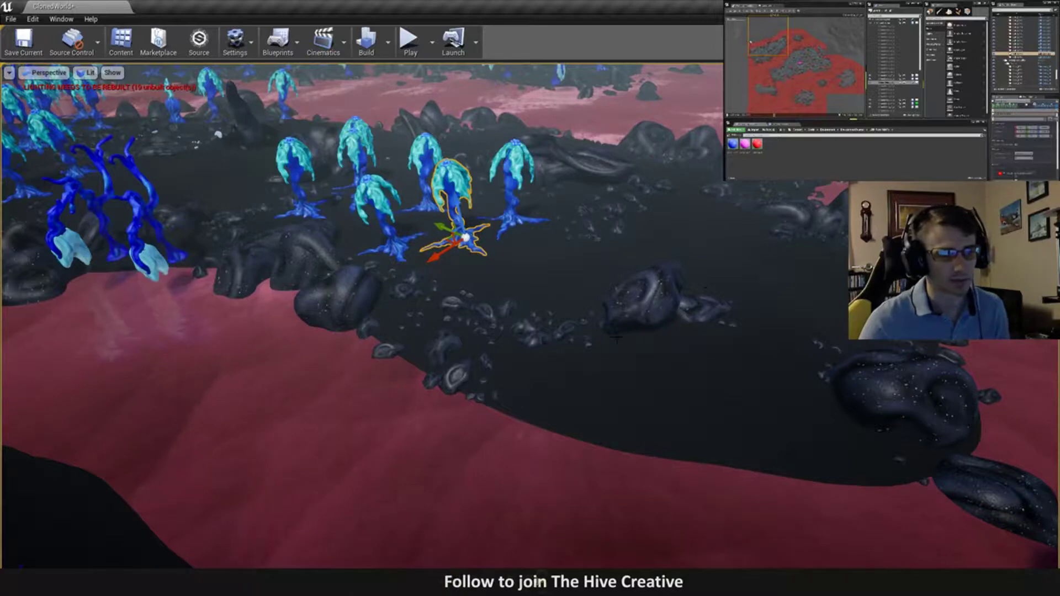
right_drag(600, 309, 563, 312)
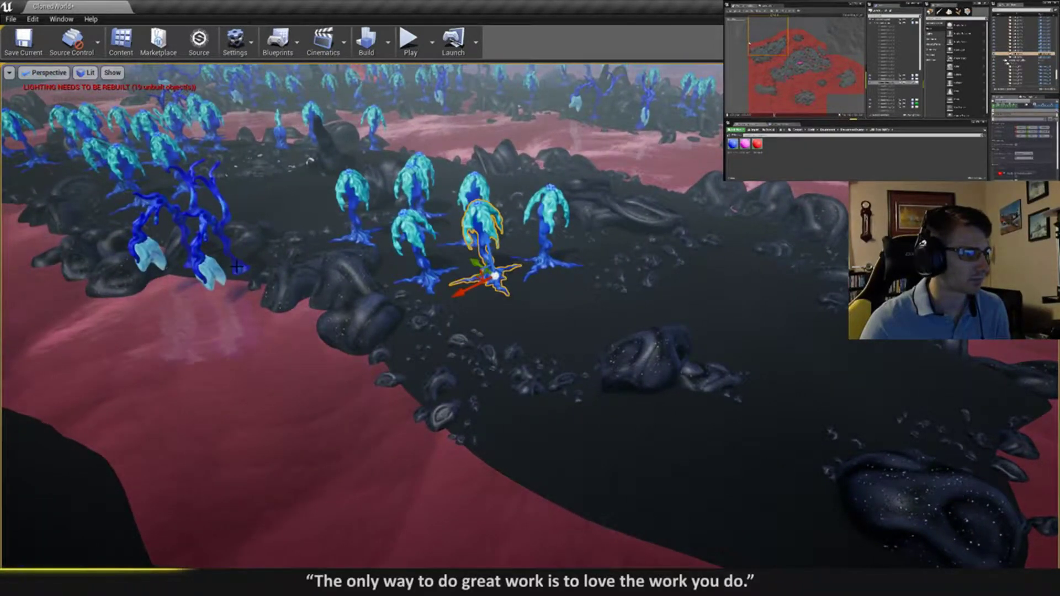
mouse_move(537, 274)
right_down()
mouse_move(585, 260)
mouse_move(538, 279)
right_up()
key(w)
right_drag(575, 271, 575, 273)
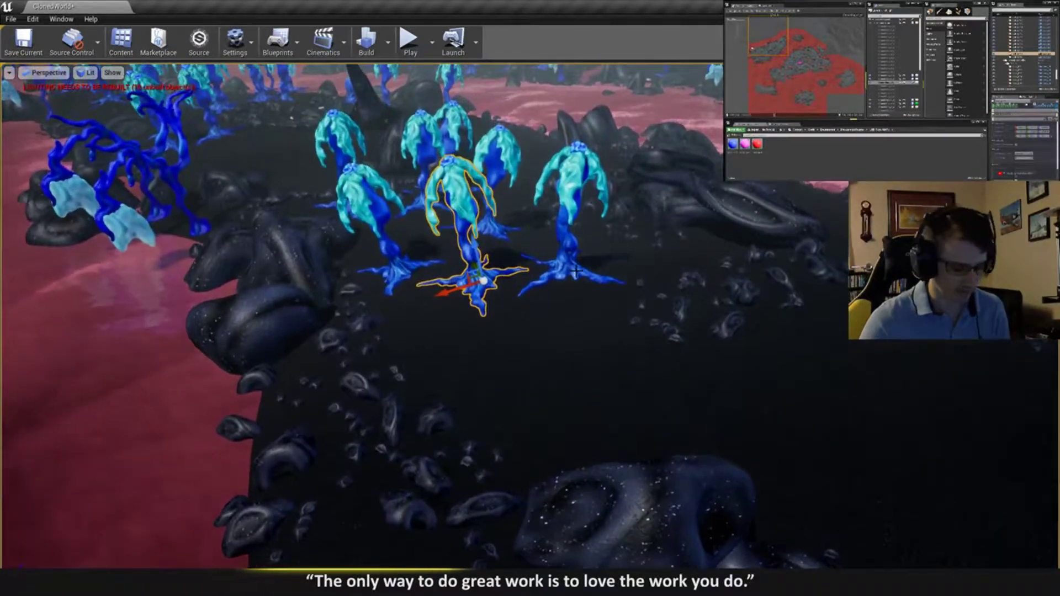
right_drag(510, 281, 478, 280)
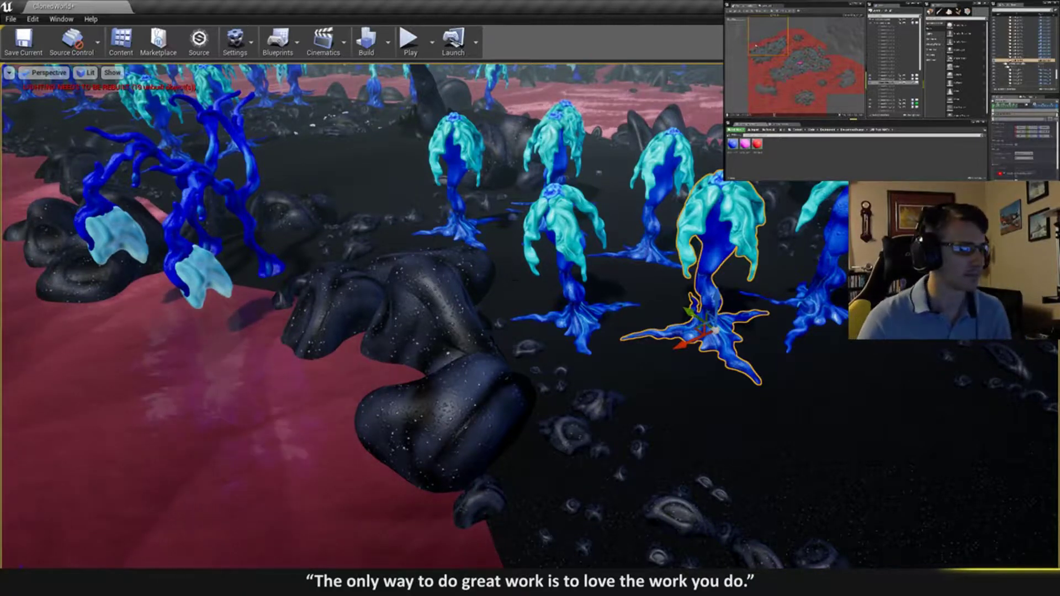
right_drag(702, 315, 504, 325)
alt+drag(450, 314, 678, 405)
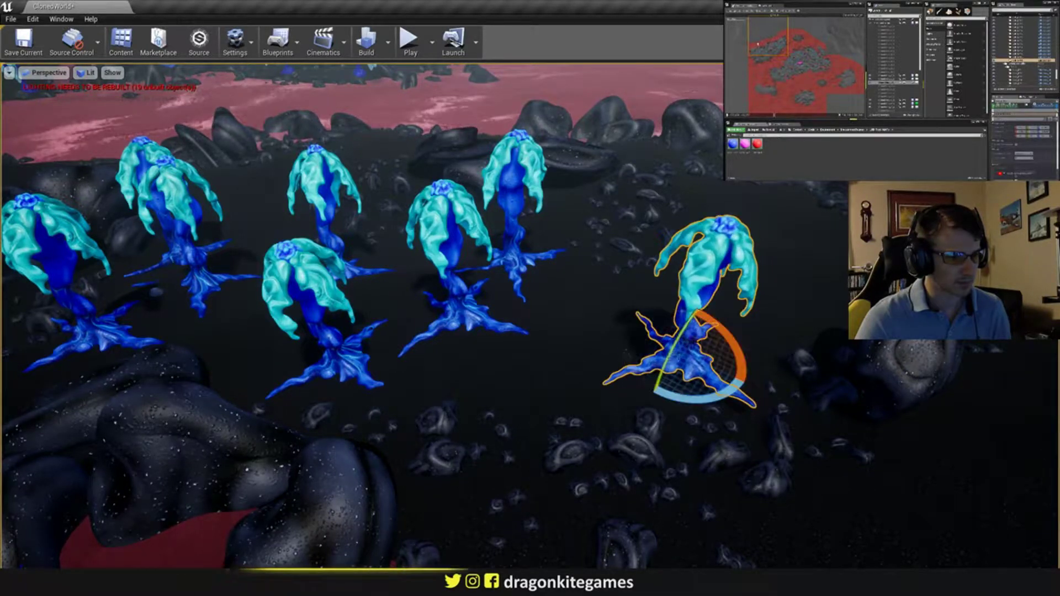
- Tilt the copied drooping tree slightly and lower it so its roots rest on the ground
right_drag(763, 280, 762, 279)
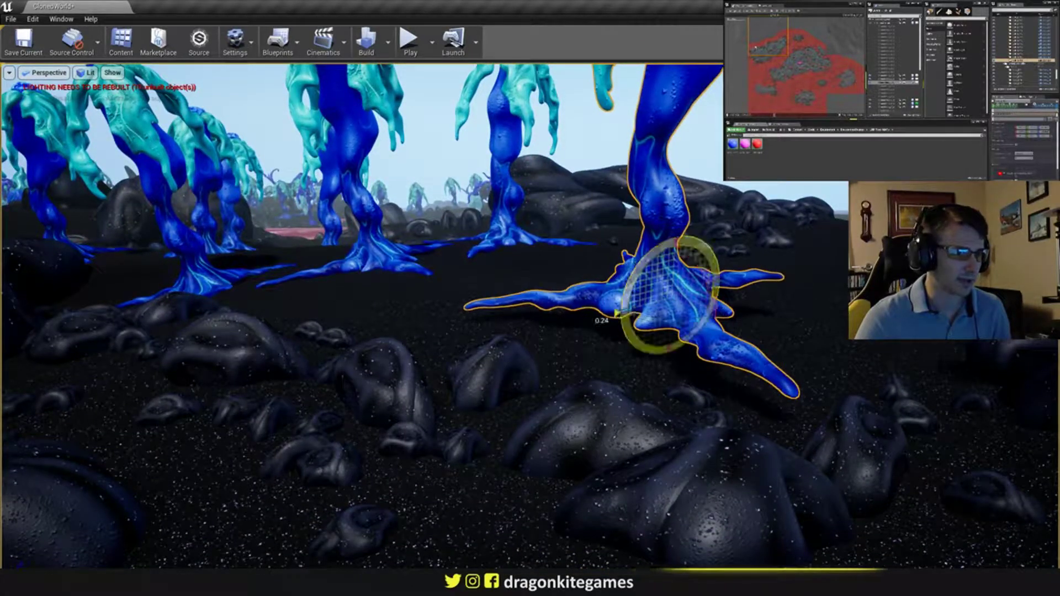
drag(617, 313, 617, 310)
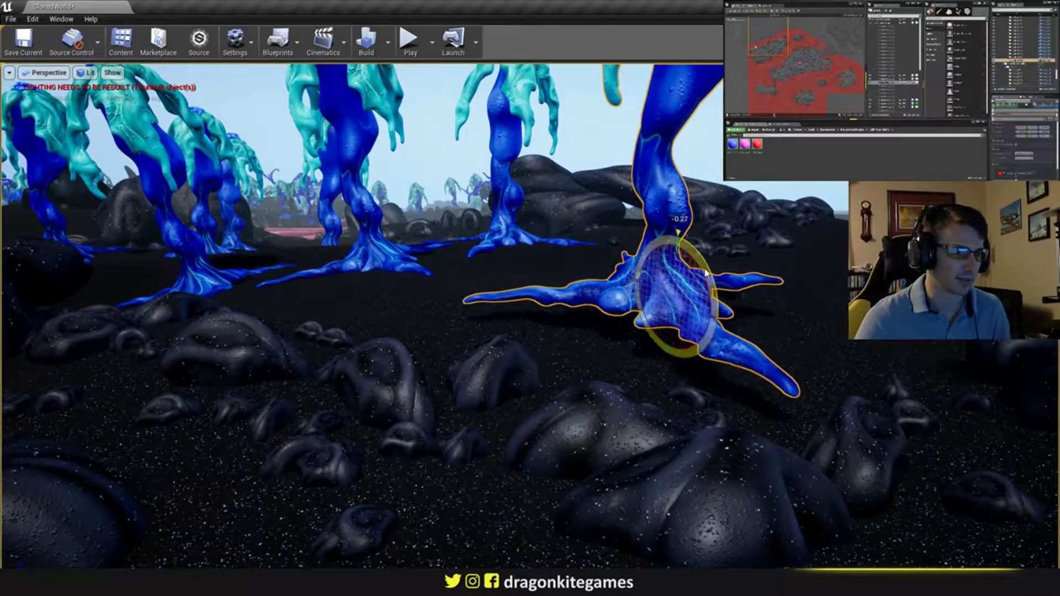
drag(705, 272, 682, 279)
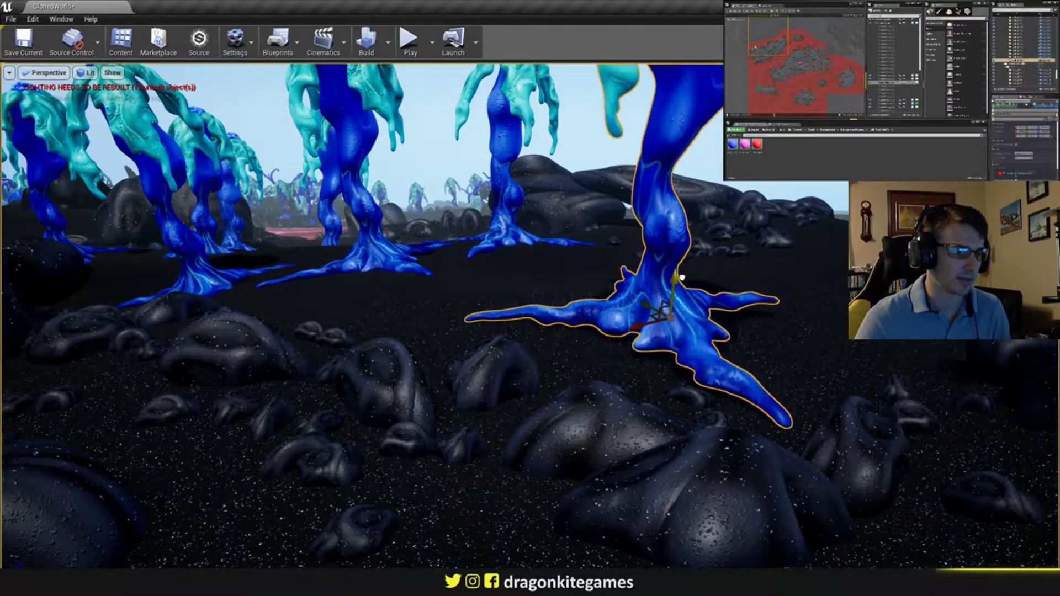
key(f)
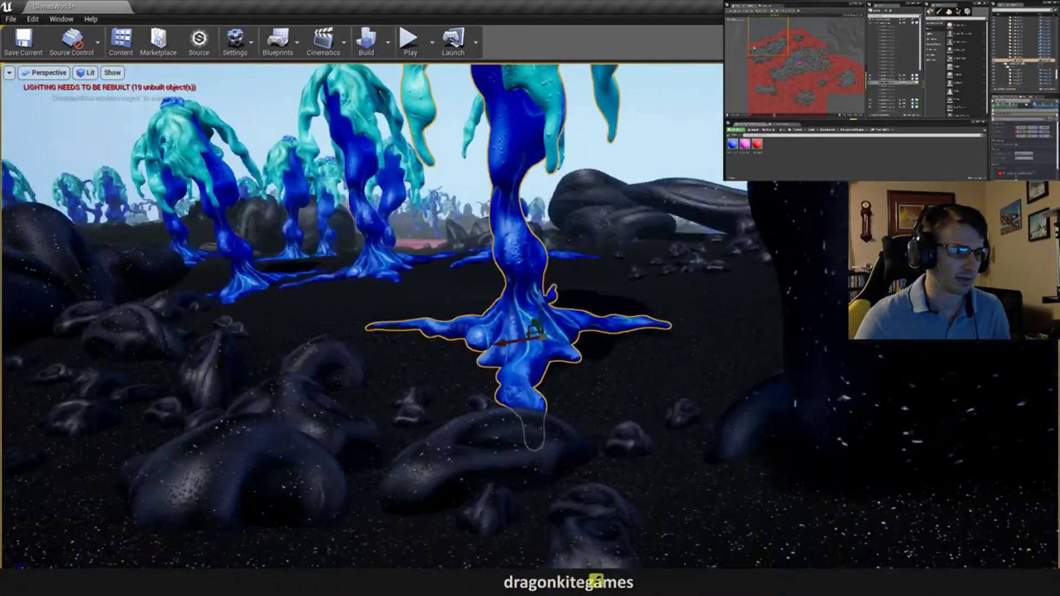
- Turn the lowered tree copy a little around its trunk and refine its tilt so the roots follow the terrain
right_drag(661, 382, 602, 386)
key(e)
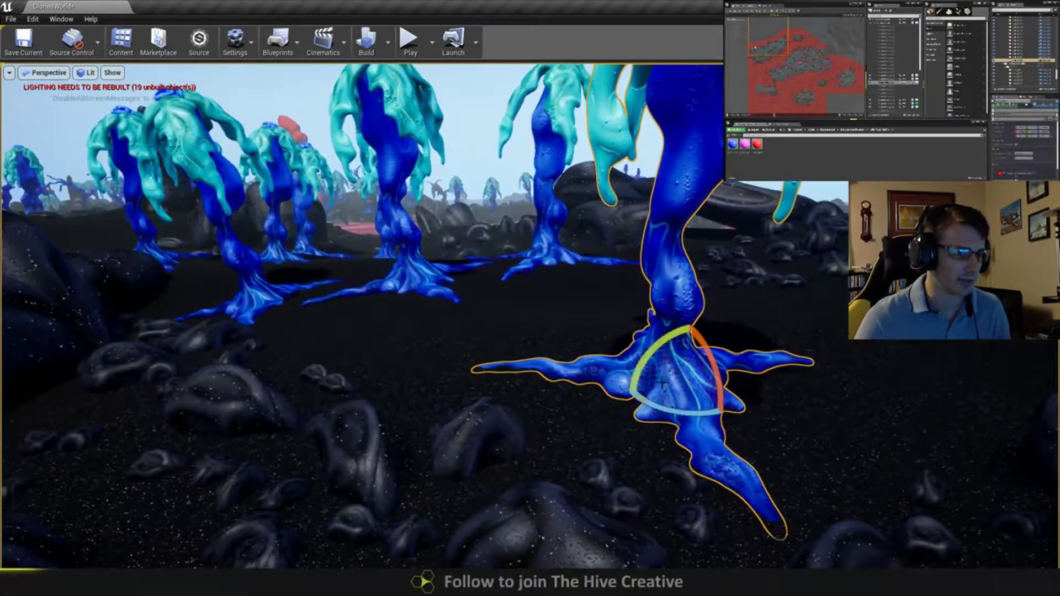
drag(672, 409, 629, 406)
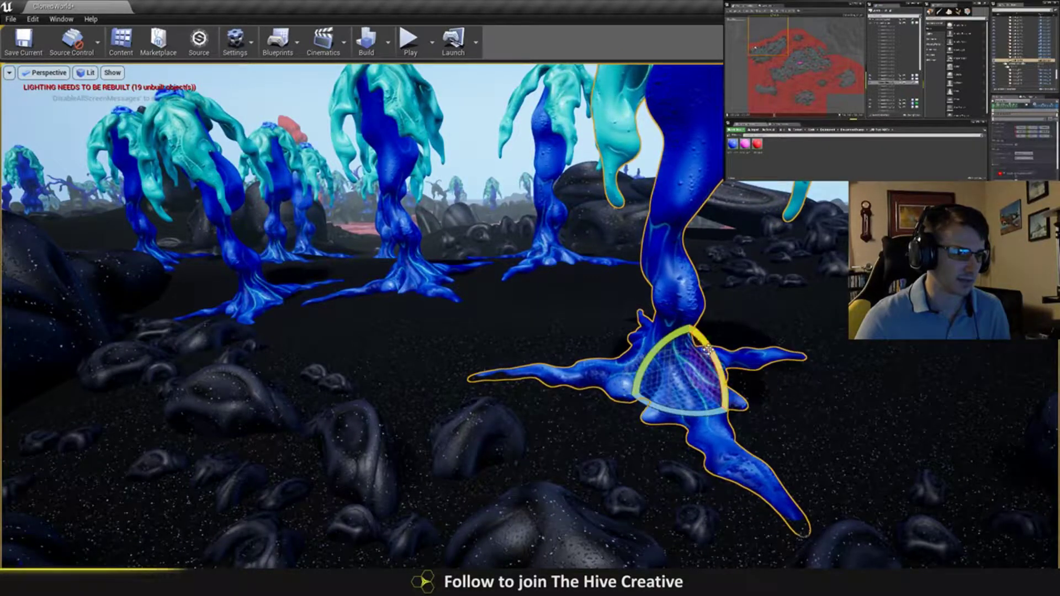
drag(707, 349, 690, 320)
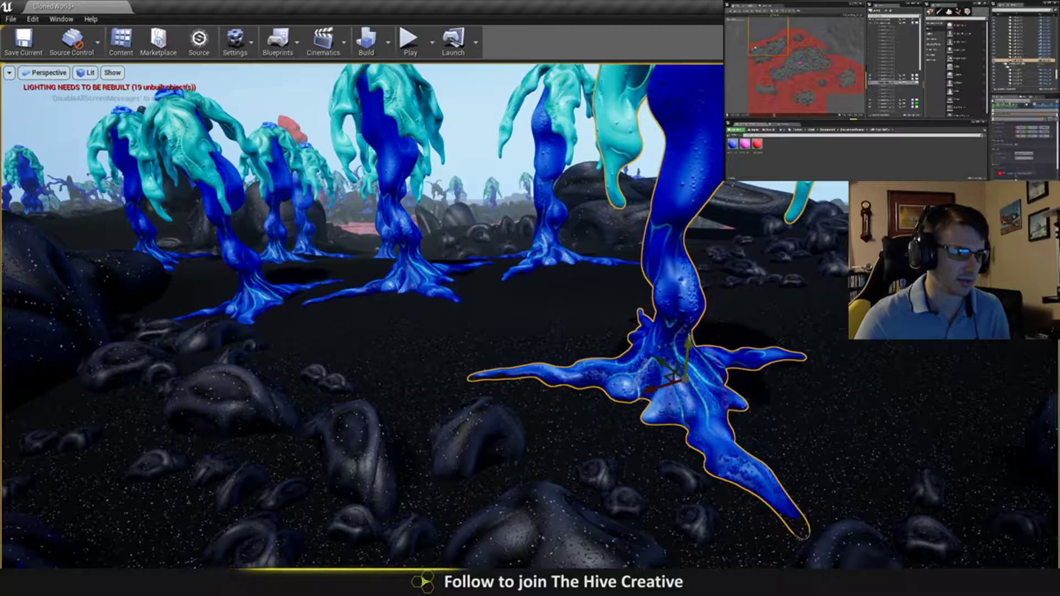
- Duplicate the selected drooping tree and place the copy on the open ground behind it, beside the large rock
right_drag(689, 341, 662, 381)
key(Escape)
click(696, 353)
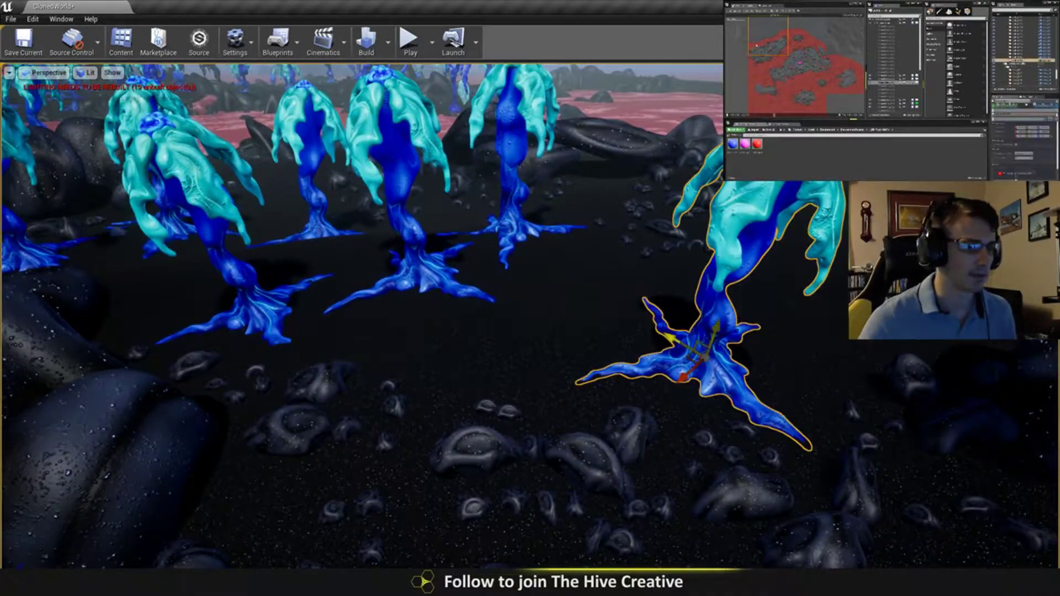
key(f)
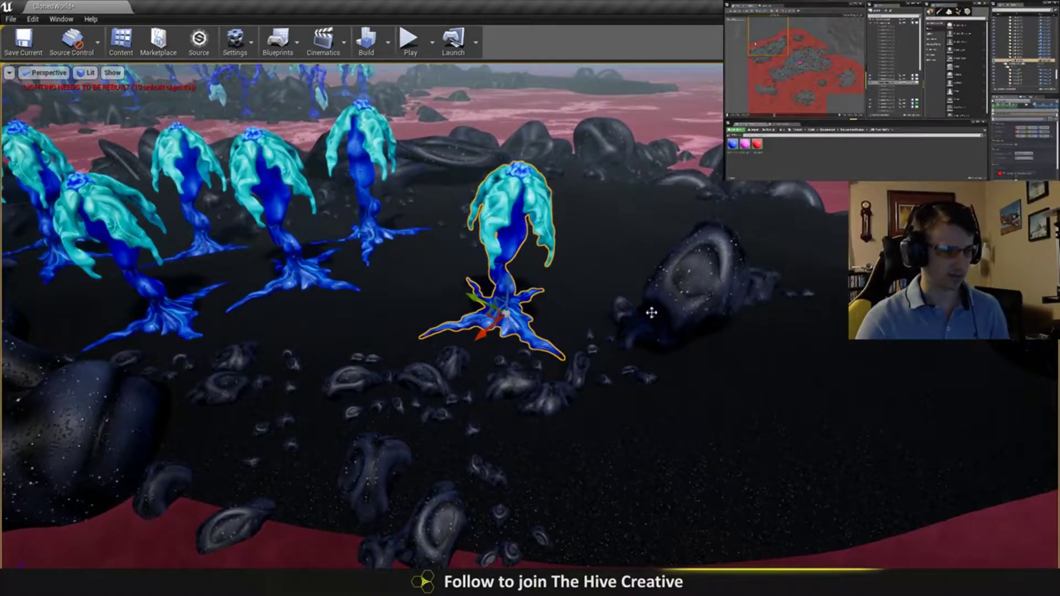
alt+drag(486, 315, 614, 252)
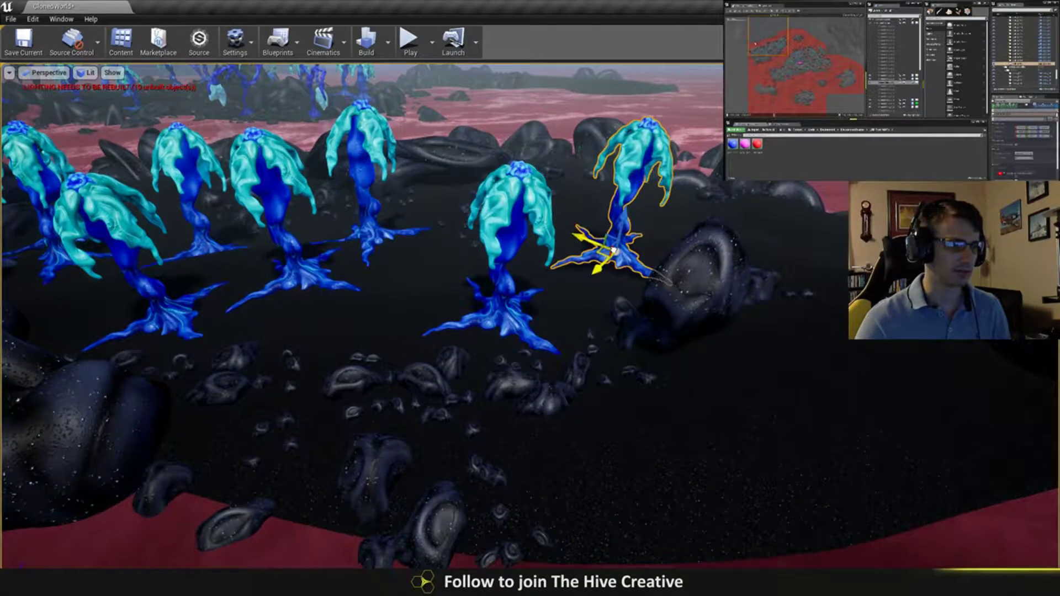
- Reposition the copied tree, turn it and tilt it so its roots follow the ground
right_drag(614, 251, 643, 268)
drag(607, 369, 626, 248)
right_drag(627, 248, 675, 246)
drag(663, 385, 574, 410)
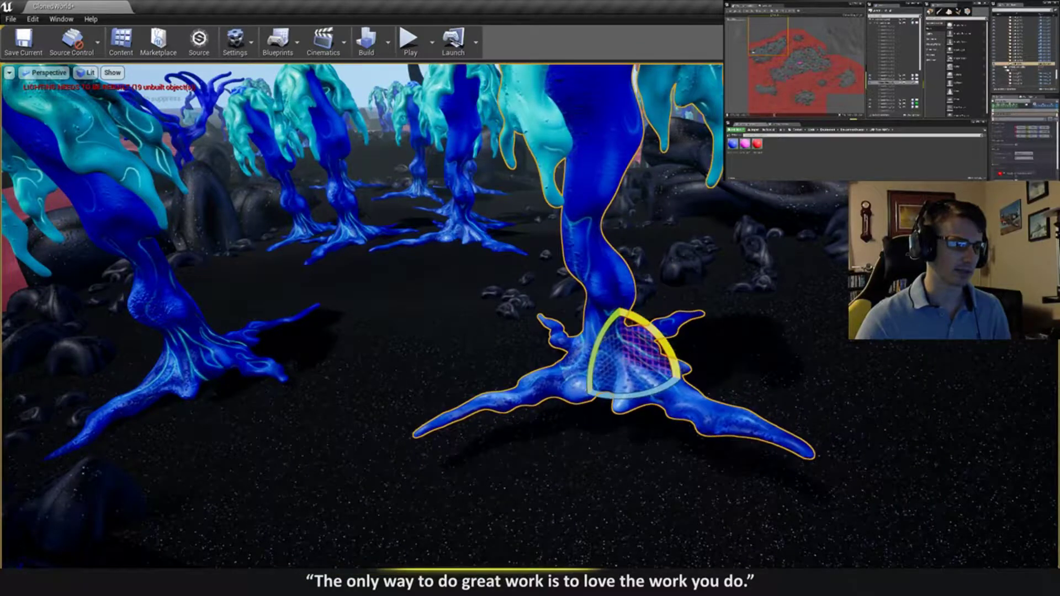
drag(663, 337, 674, 358)
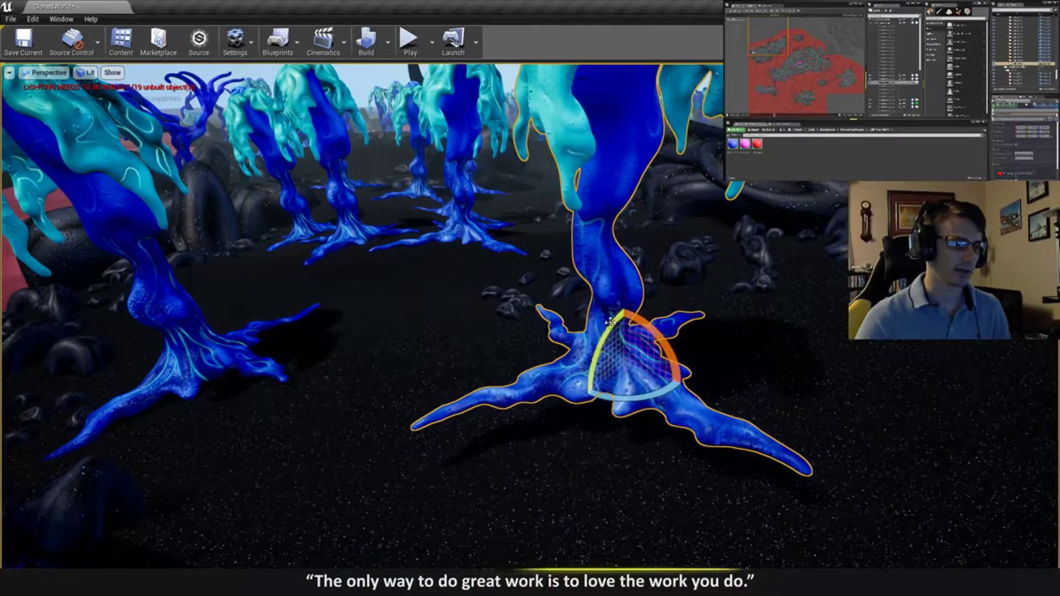
drag(610, 321, 585, 406)
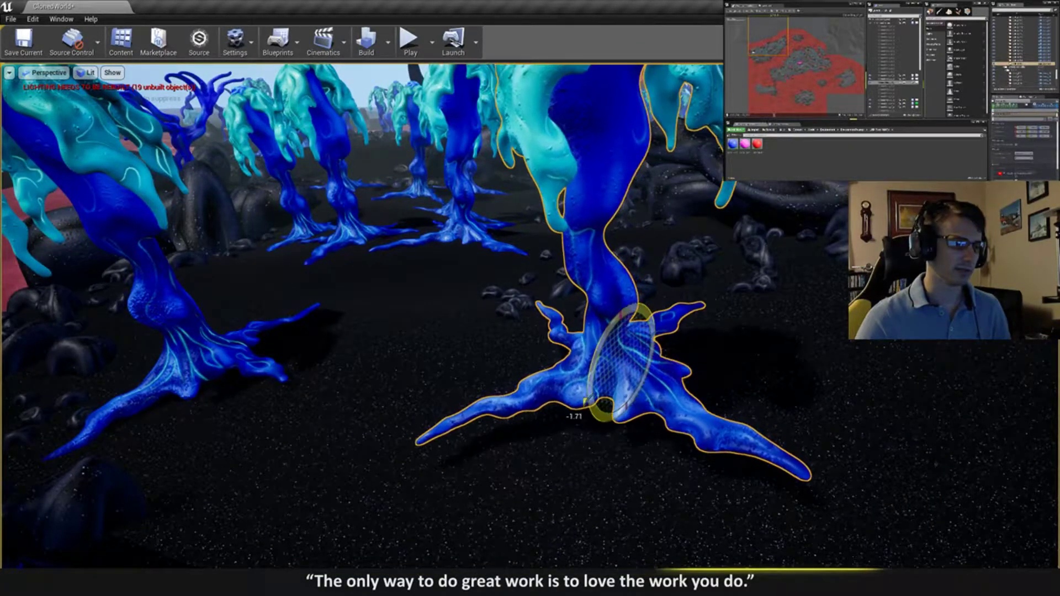
drag(631, 327, 625, 359)
key(Escape)
- Duplicate the newly placed tree and put the copy on the bare ground beyond the two neighbouring rocks
key(s)
right_drag(628, 364, 615, 427)
key(s)
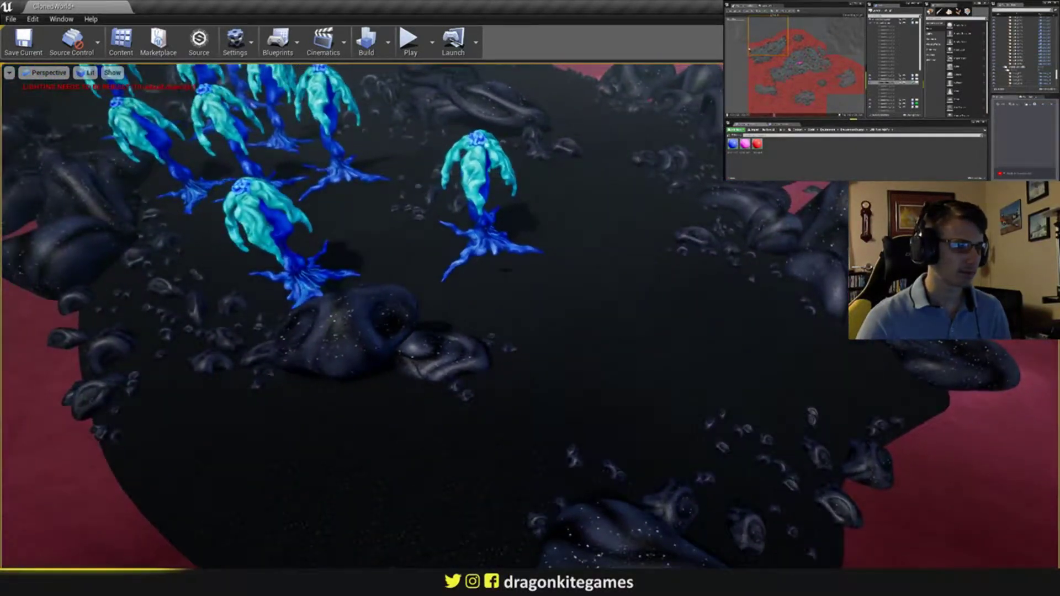
click(492, 248)
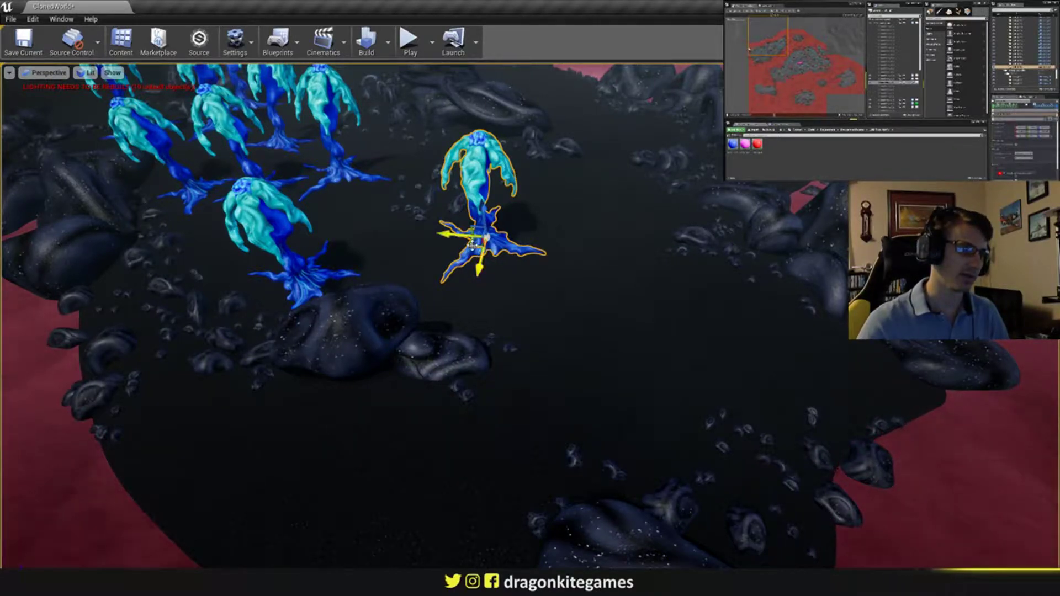
alt+drag(472, 243, 552, 302)
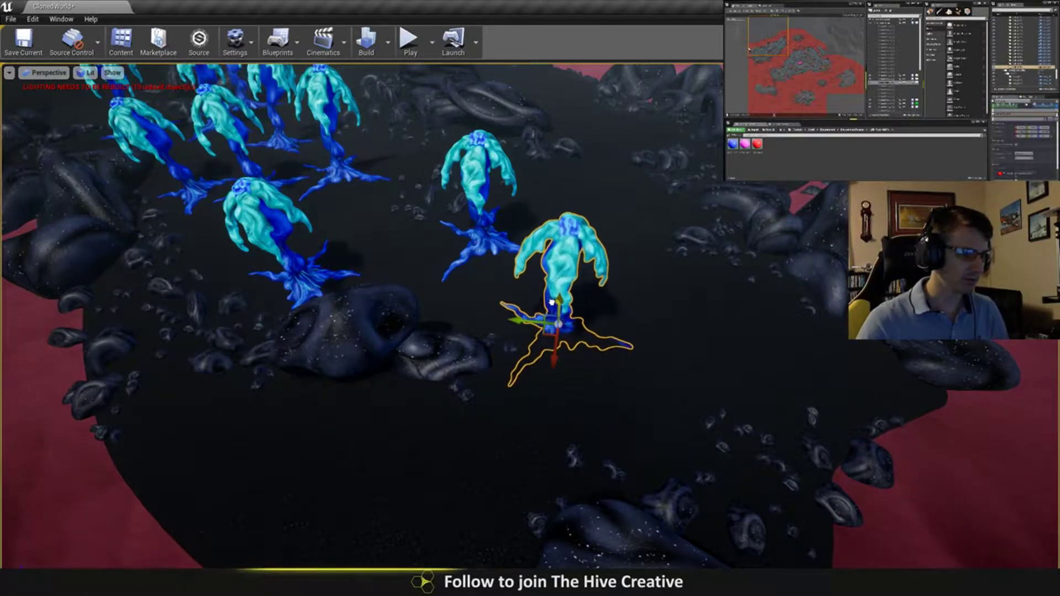
- Turn the new tree to face a different direction and tilt it to match the sloping ground
drag(582, 369, 574, 277)
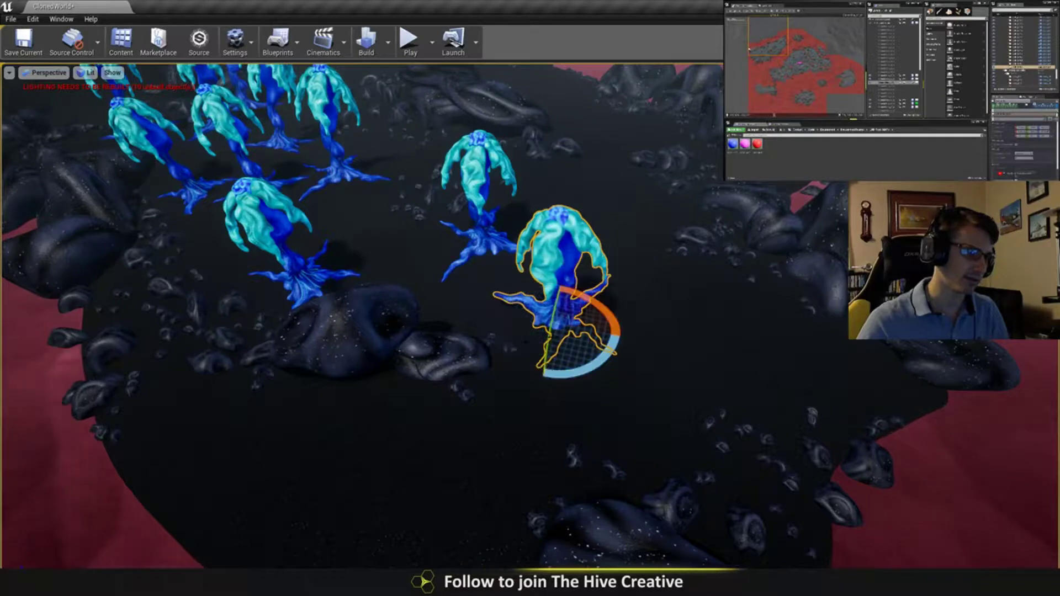
key(w)
drag(574, 313, 574, 335)
mouse_move(574, 336)
right_down()
mouse_move(577, 281)
mouse_move(536, 287)
mouse_move(590, 342)
right_up()
key(w)
key(e)
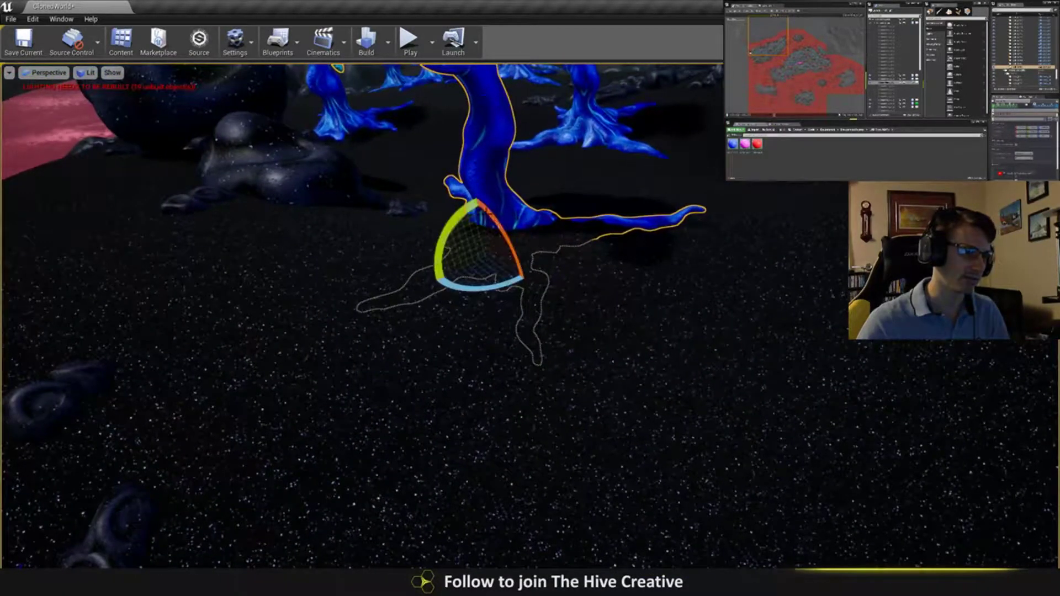
drag(464, 204, 543, 245)
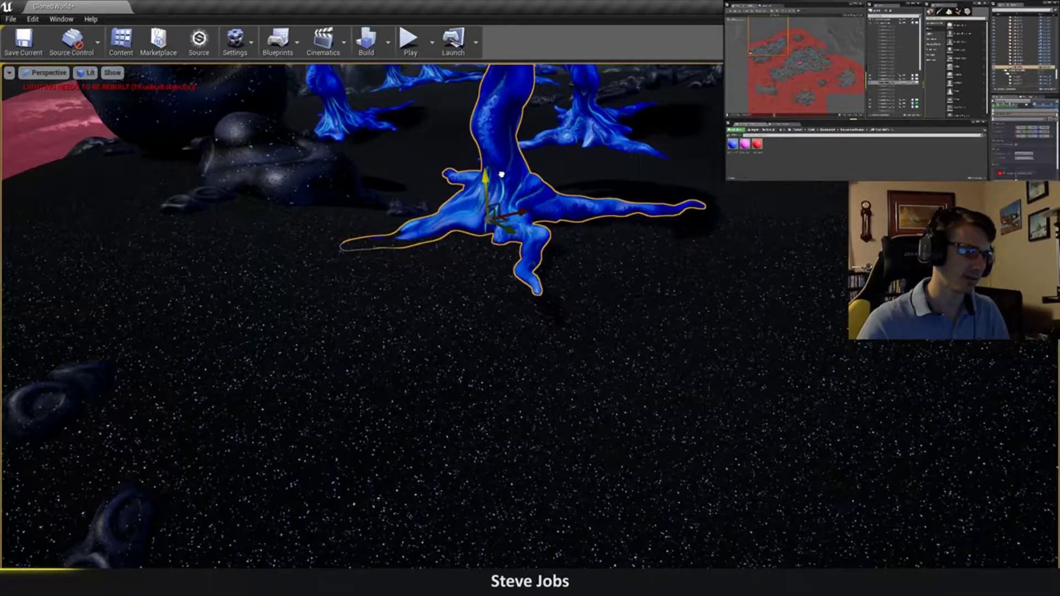
- Fine-tune the tree's tilt and position so its buried roots rest on the surface
key(e)
drag(460, 168, 475, 180)
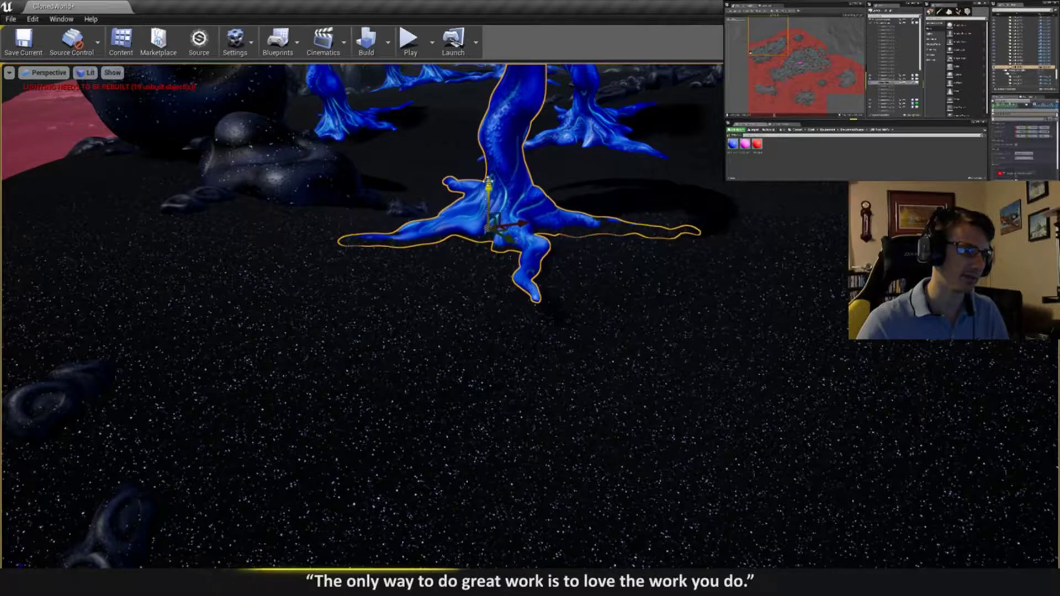
right_drag(488, 180, 514, 154)
key(e)
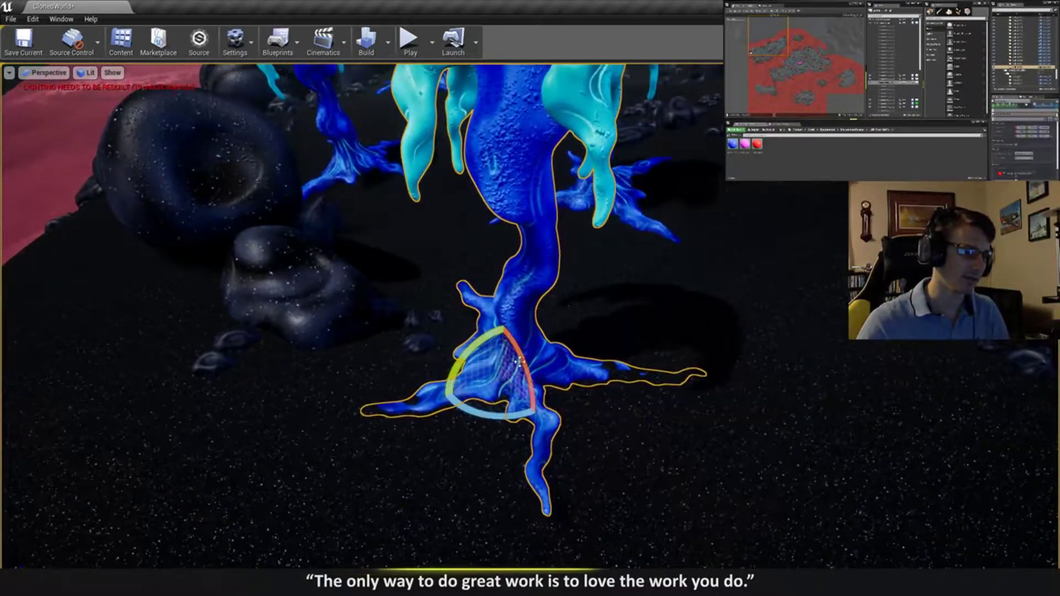
drag(519, 362, 503, 323)
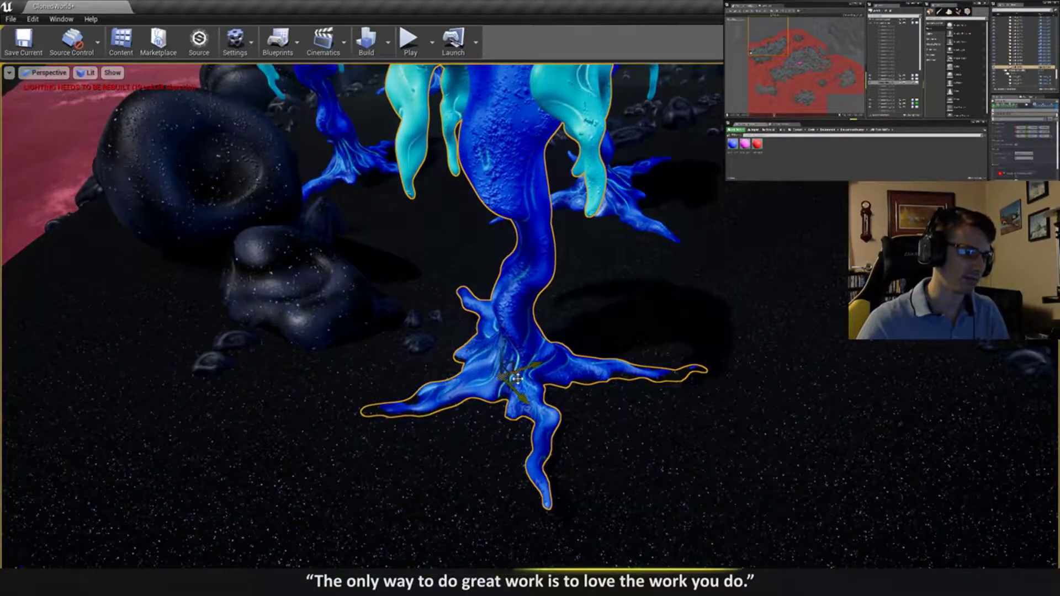
drag(518, 379, 506, 382)
- Duplicate the selected tree and place the copy closer to the shoreline, between the two rock groups
right_drag(506, 382, 475, 470)
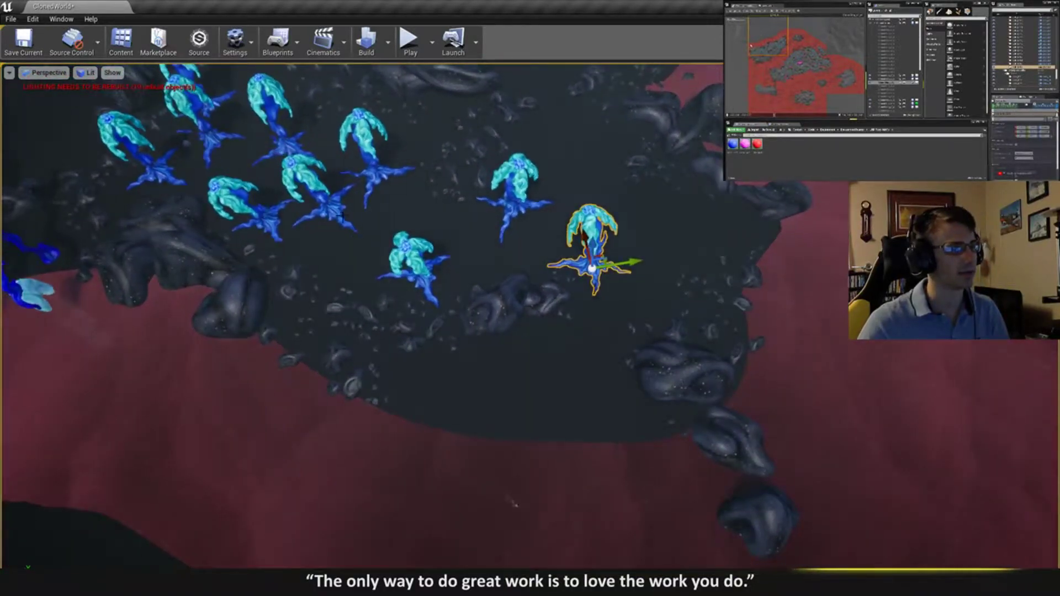
right_drag(342, 216, 276, 177)
right_drag(506, 287, 441, 237)
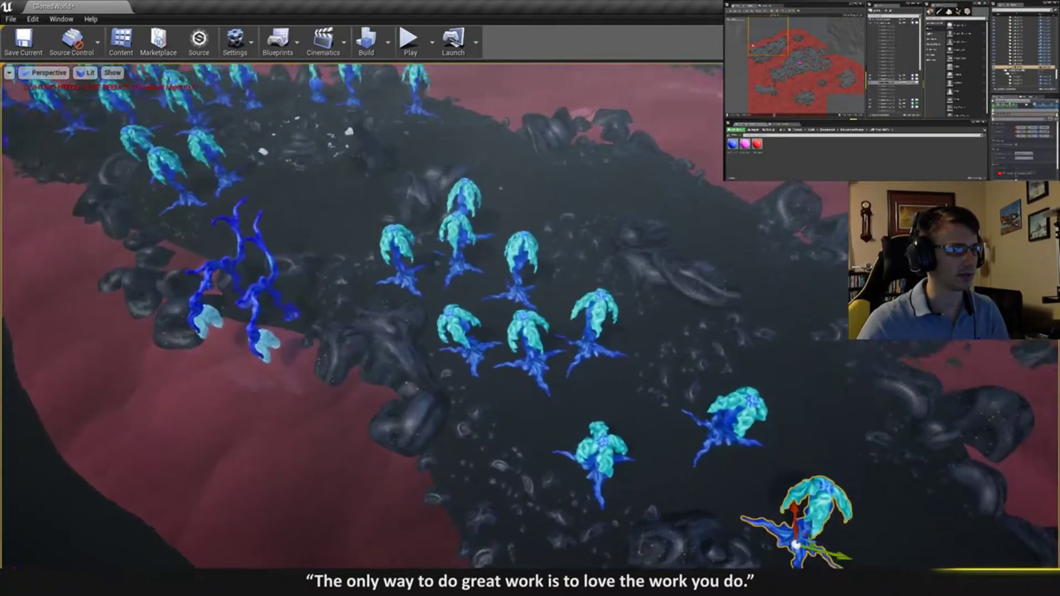
right_drag(530, 415, 568, 415)
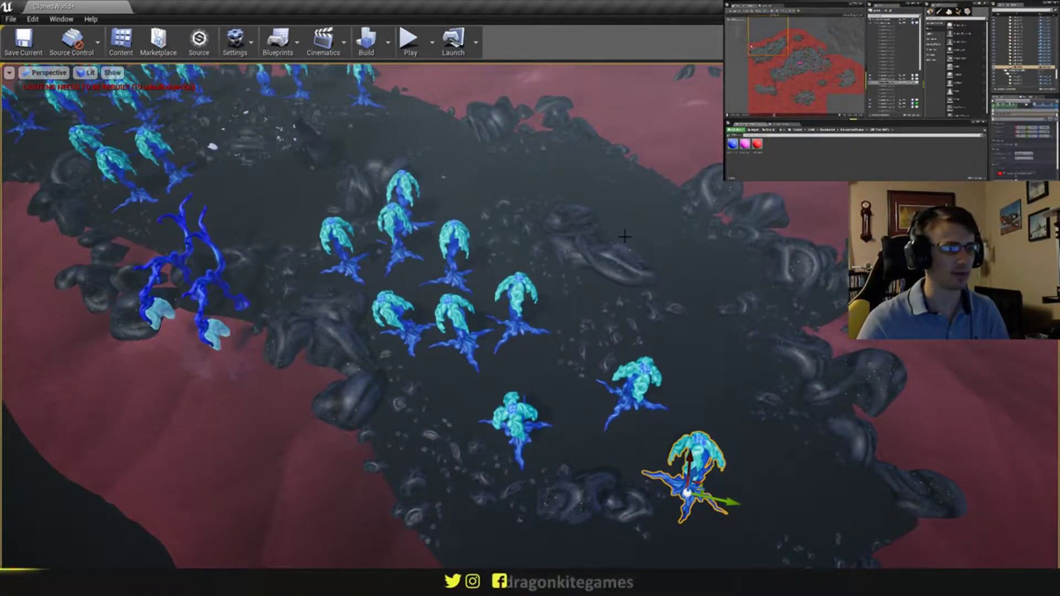
right_drag(624, 236, 680, 415)
key(w)
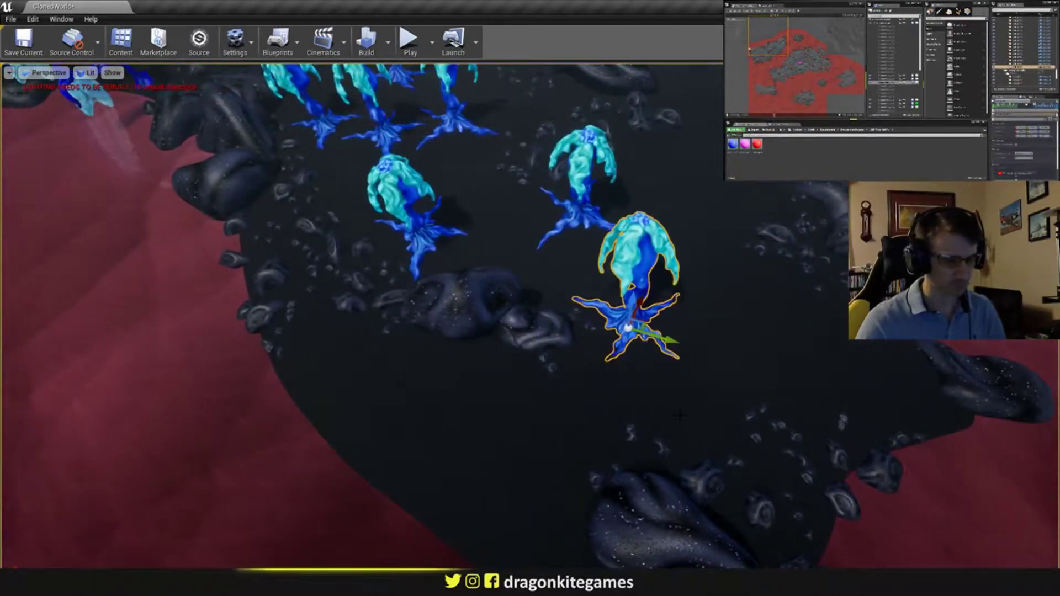
alt+drag(645, 320, 541, 415)
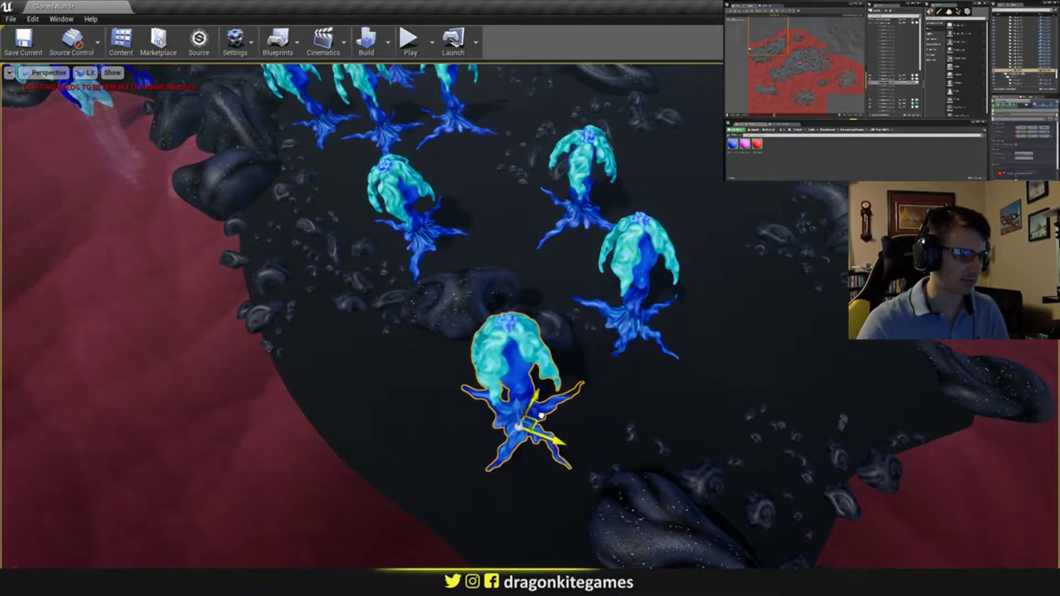
- Move the new tree across the bare ground towards the edge of the red river
key(a)
right_drag(511, 399, 616, 389)
key(w)
key(s)
key(w)
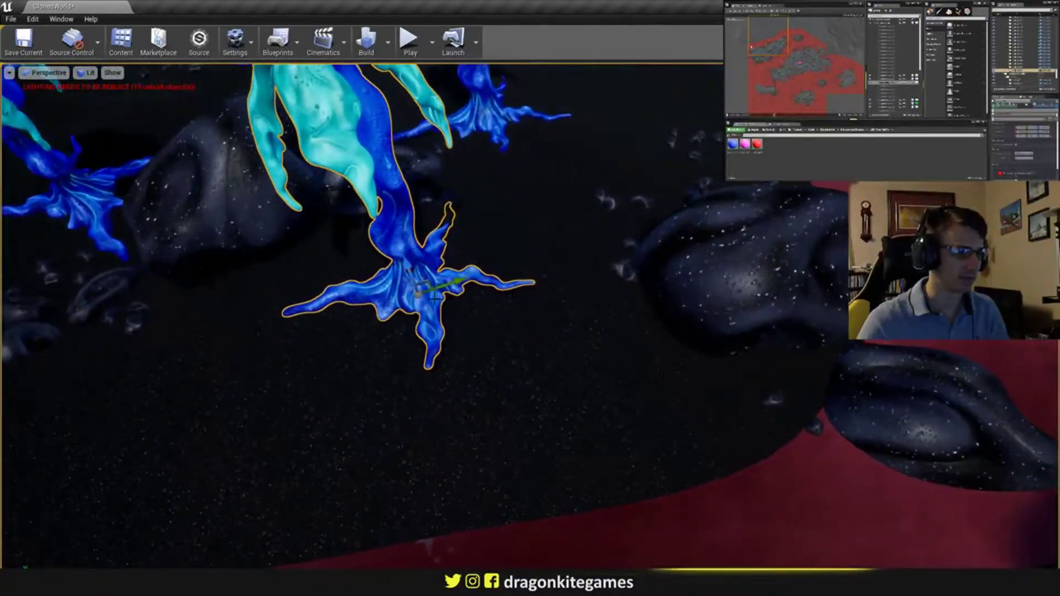
key(s)
right_drag(420, 293, 486, 234)
key(d)
drag(519, 223, 436, 320)
- Turn the shoreline tree and tilt it on several axes until its roots lie along the slope
key(e)
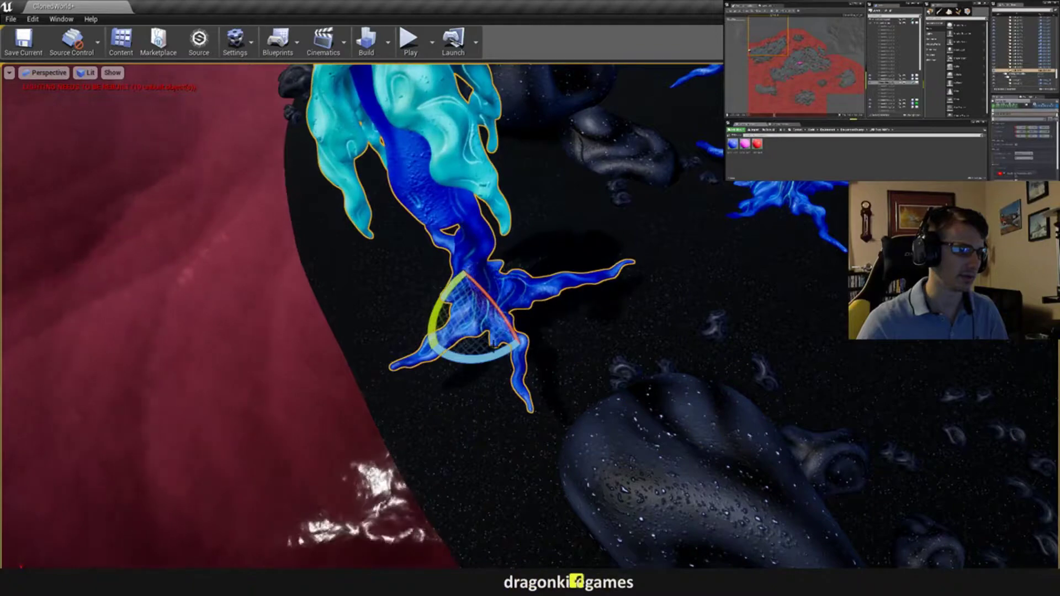
drag(469, 355, 525, 301)
right_drag(524, 301, 494, 271)
key(w)
key(w)
drag(583, 267, 538, 273)
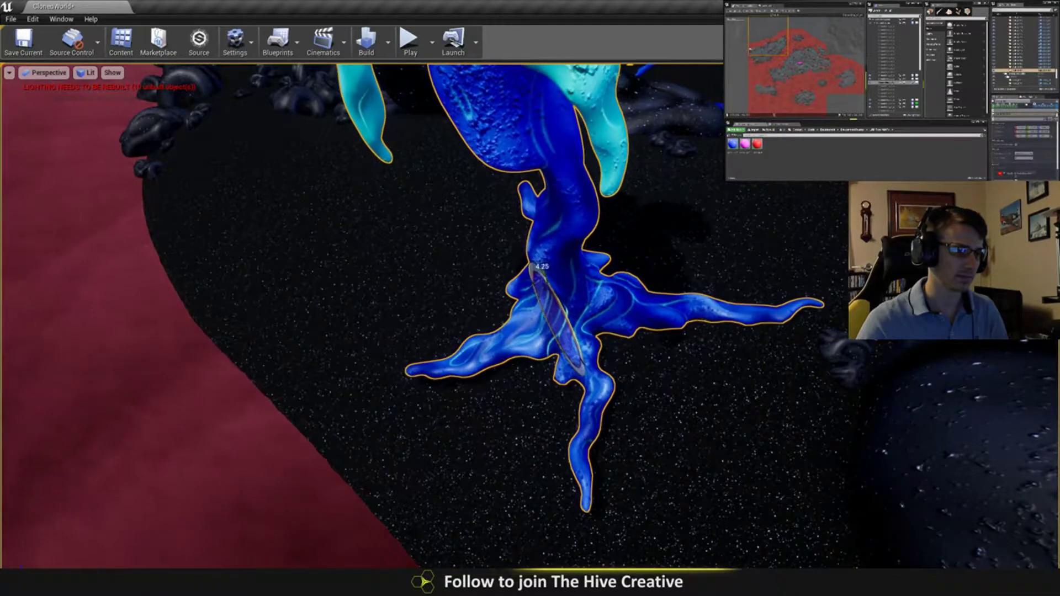
right_drag(538, 272, 530, 209)
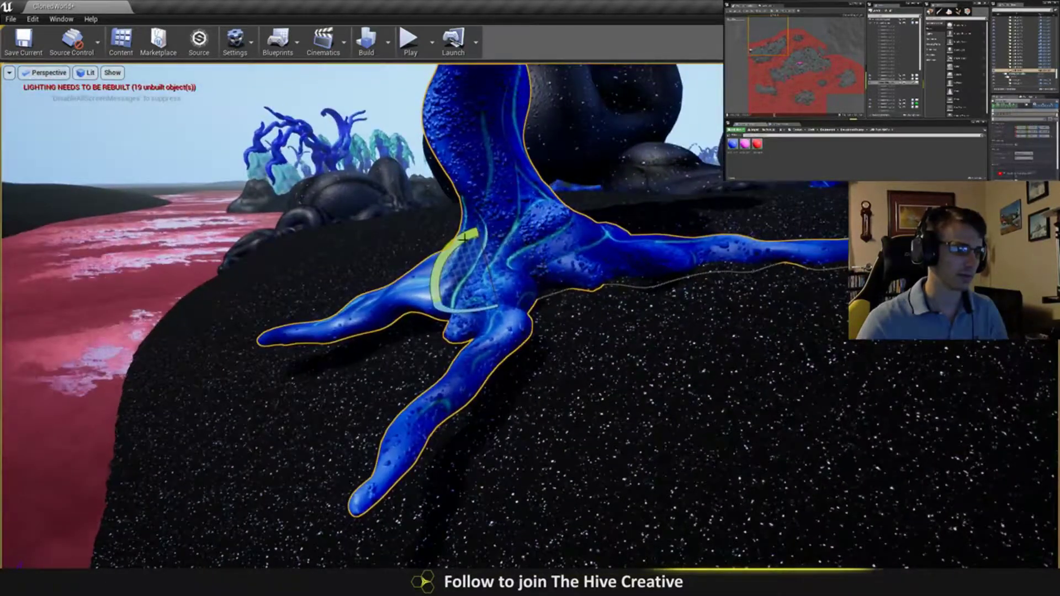
drag(451, 243, 463, 259)
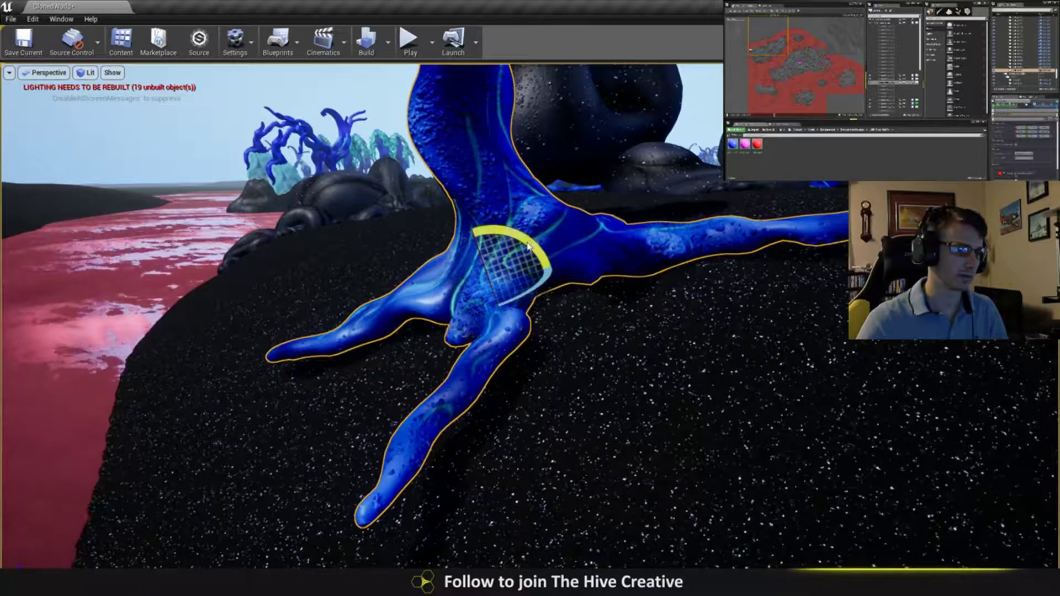
drag(528, 246, 493, 282)
drag(481, 246, 484, 256)
- Duplicate the branching tree with pale pods on the riverbank and place the copy near the new shoreline tree
right_drag(485, 257, 635, 257)
right_drag(530, 298, 386, 345)
key(Escape)
click(365, 182)
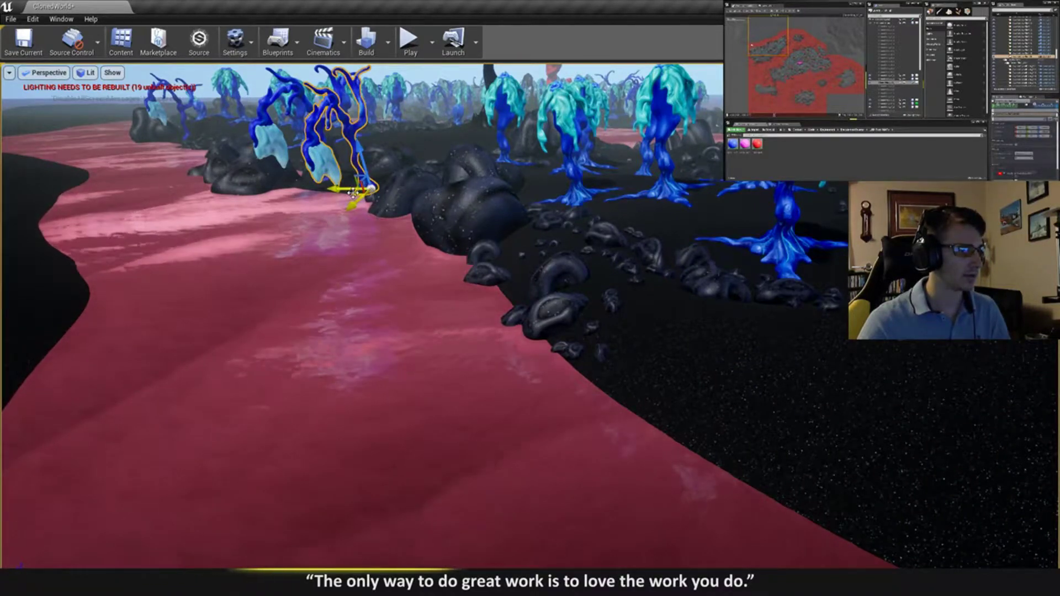
drag(356, 196, 688, 444)
right_drag(688, 443, 654, 442)
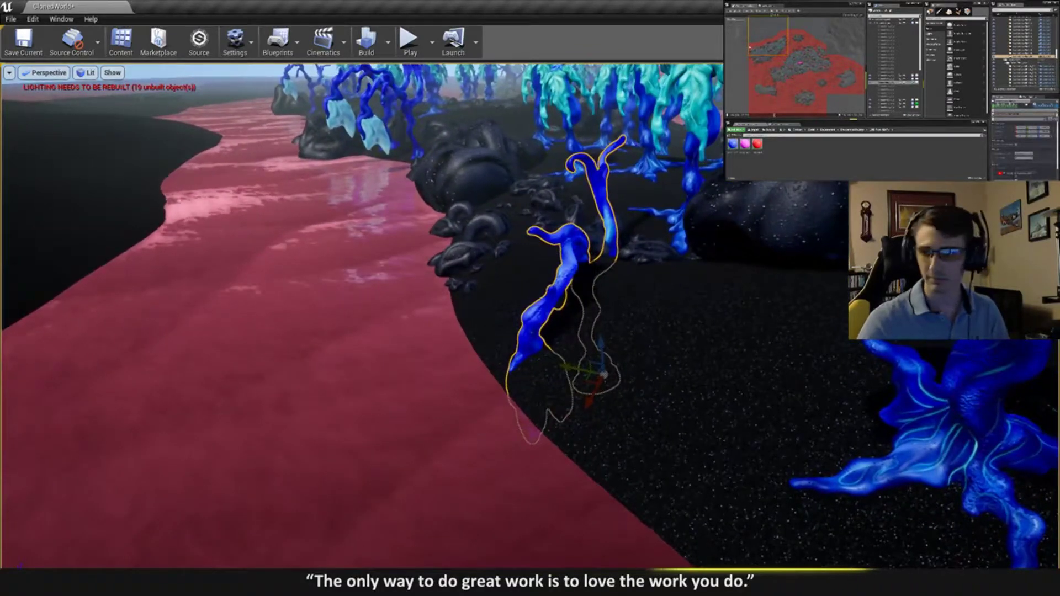
- Move the branching tree to the bank's edge and tilt it so its pod hangs over the red river
drag(592, 382, 474, 393)
key(e)
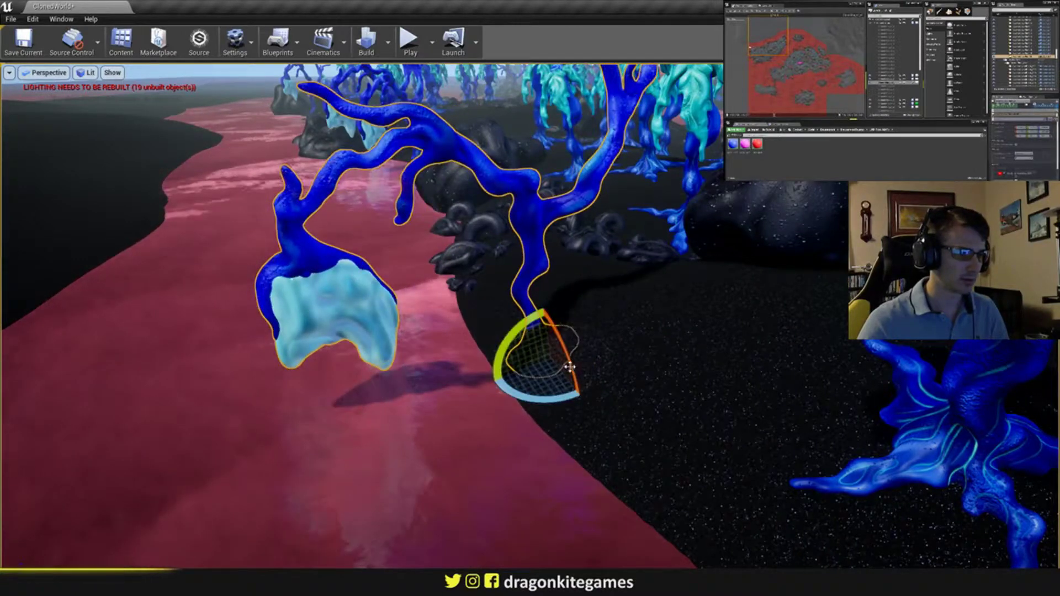
drag(569, 366, 542, 302)
key(w)
right_drag(549, 281, 607, 265)
key(e)
drag(532, 324, 503, 388)
- Turn the branching tree and adjust its tilt so the trunk base stands on the bank, and deselect it
key(Escape)
right_drag(502, 388, 590, 414)
click(574, 353)
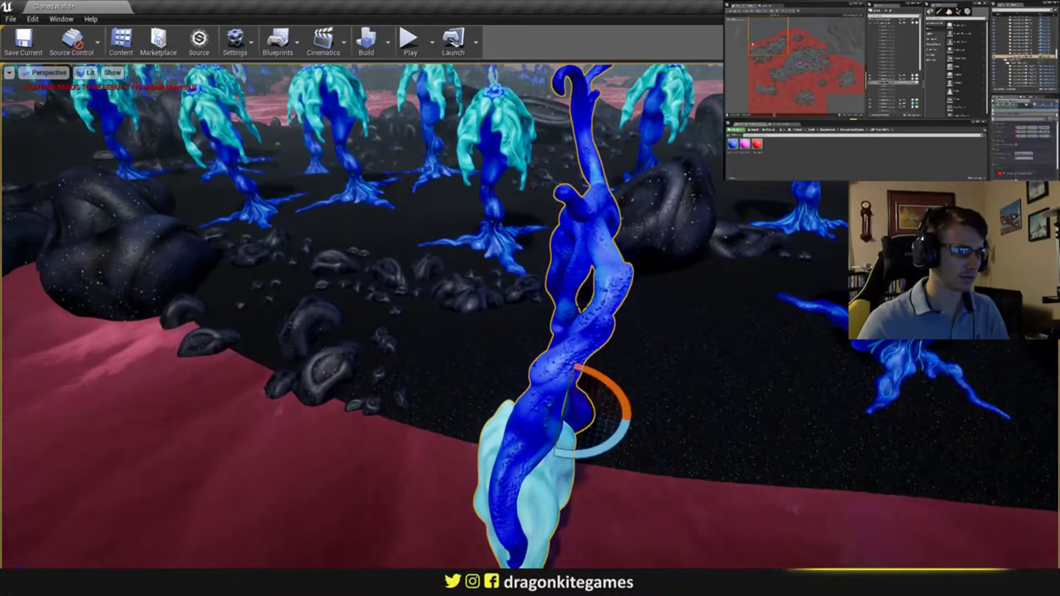
drag(621, 403, 552, 415)
drag(579, 369, 587, 376)
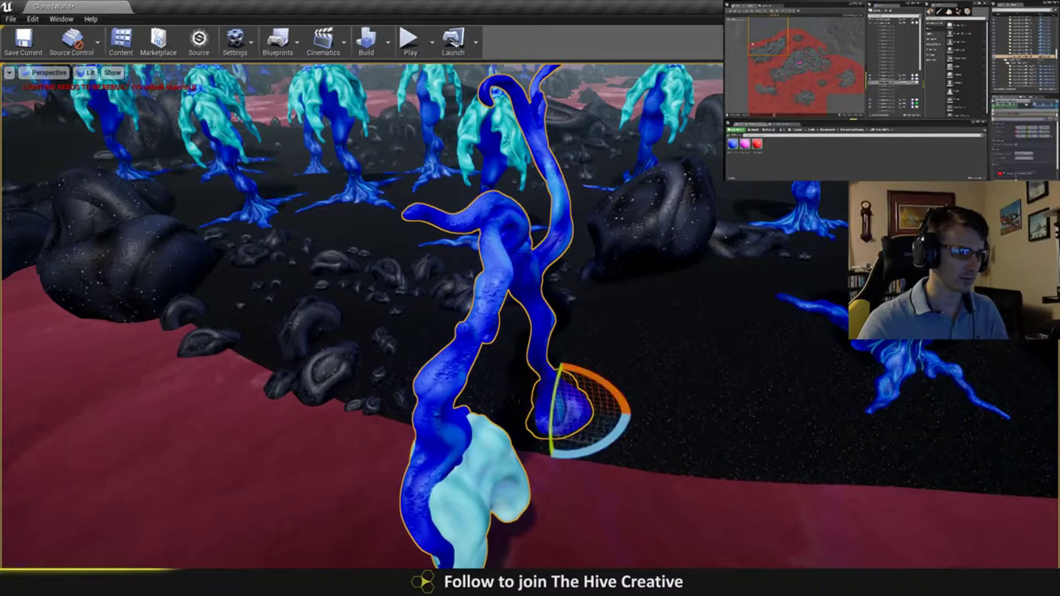
key(s)
right_drag(566, 349, 607, 336)
key(Escape)
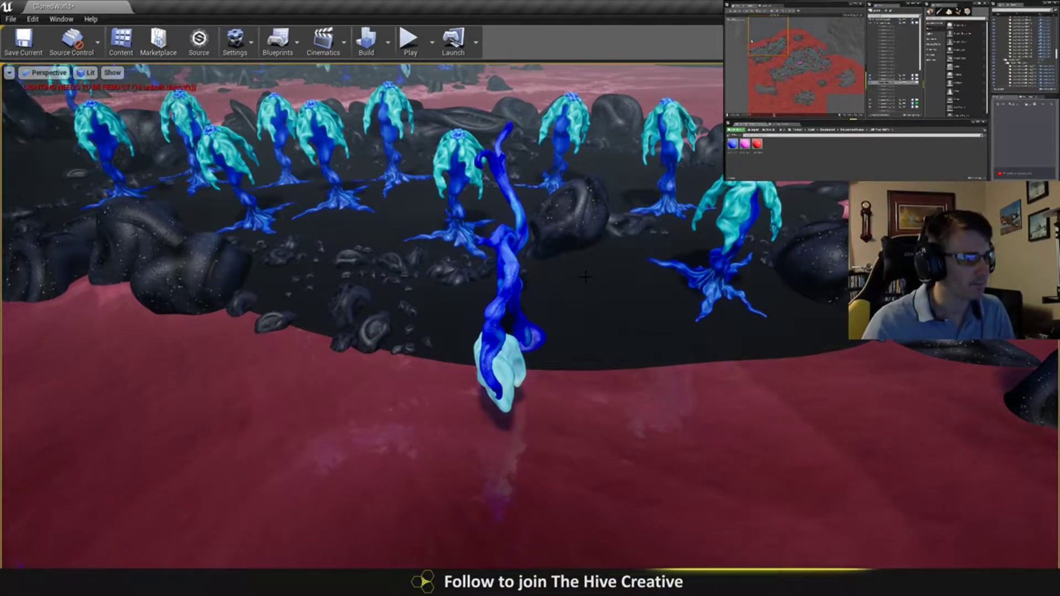
- Inspect the spacing and distribution of the planted trees along the island from several viewpoints
right_drag(585, 277, 595, 250)
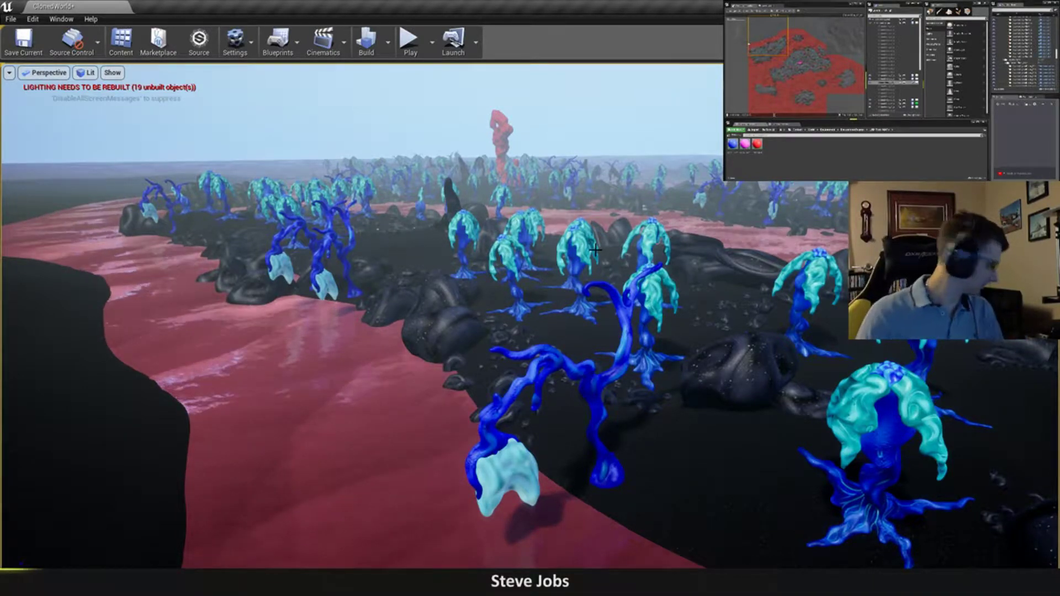
right_drag(595, 250, 765, 360)
right_drag(640, 259, 690, 336)
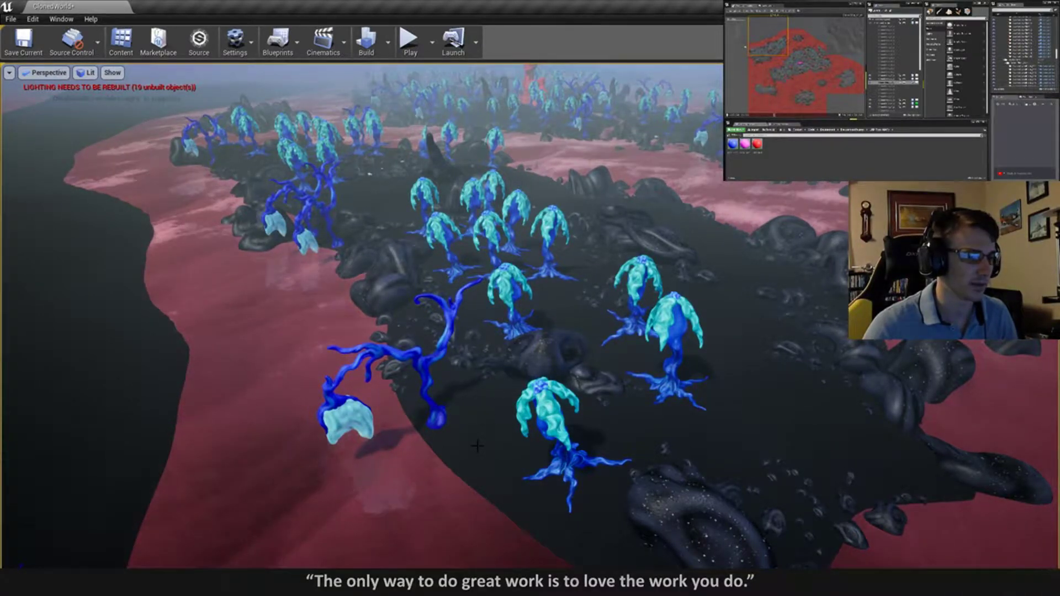
mouse_move(463, 366)
right_down()
mouse_move(436, 403)
mouse_move(469, 409)
mouse_move(463, 365)
right_up()
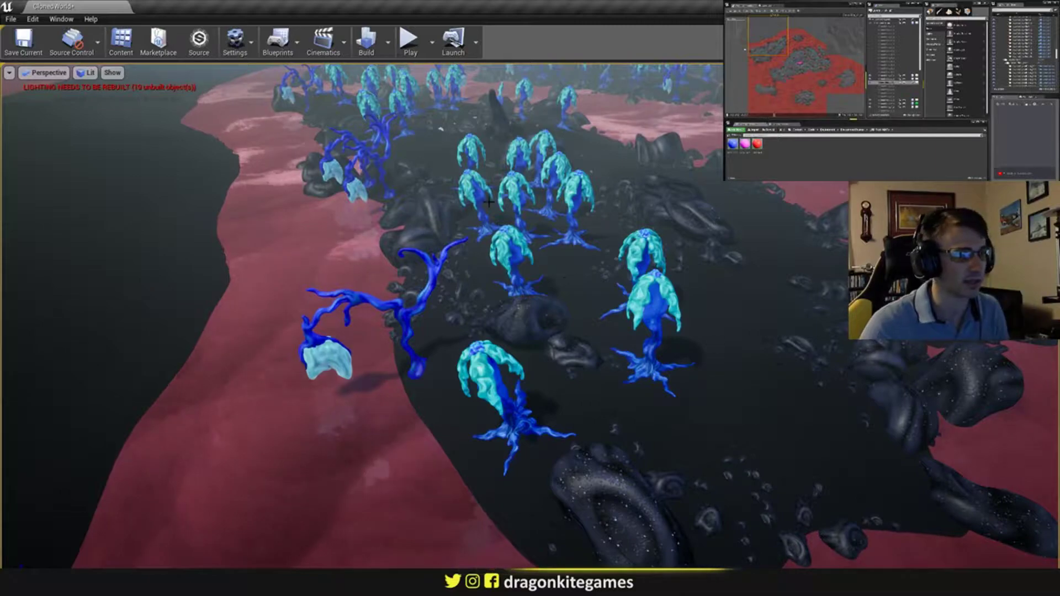
right_drag(776, 364, 816, 113)
key(a)
right_drag(740, 329, 546, 347)
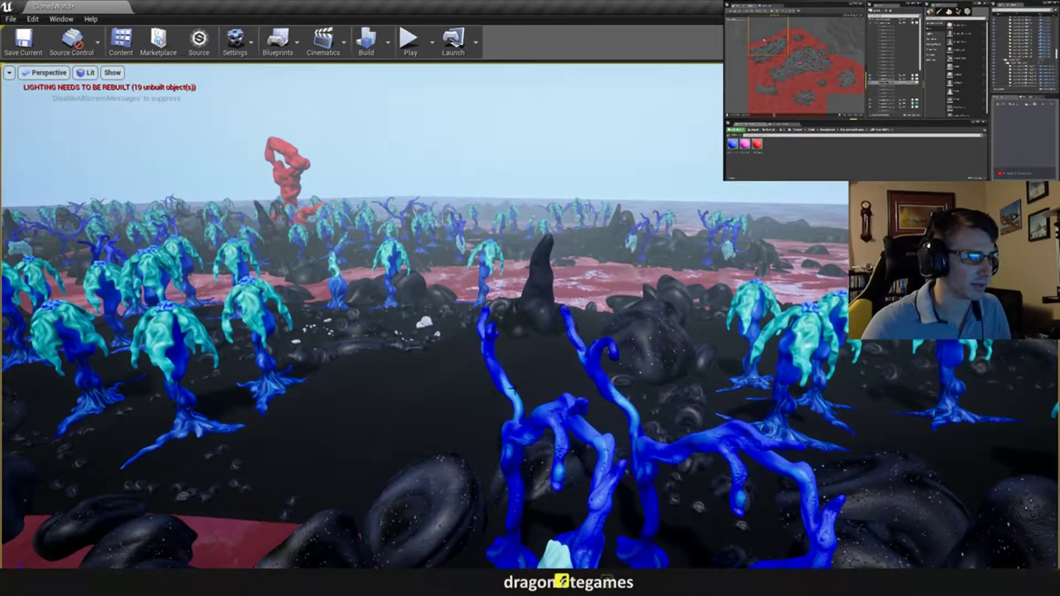
- Duplicate a drooping turquoise tree on the narrow point and place the copy on open ground near the shoreline rocks
right_drag(512, 390, 499, 341)
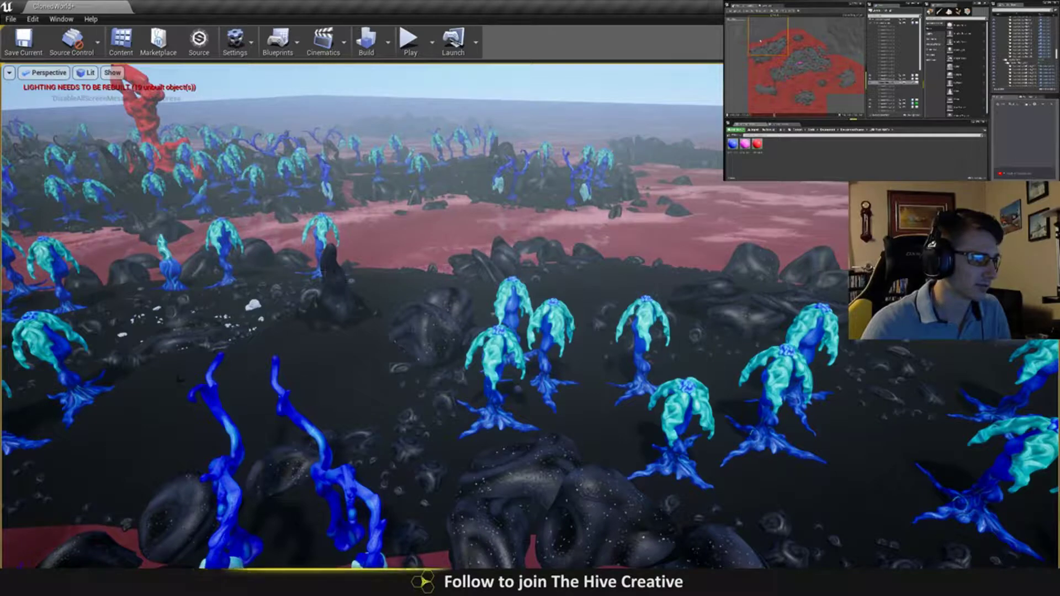
right_drag(335, 283, 407, 235)
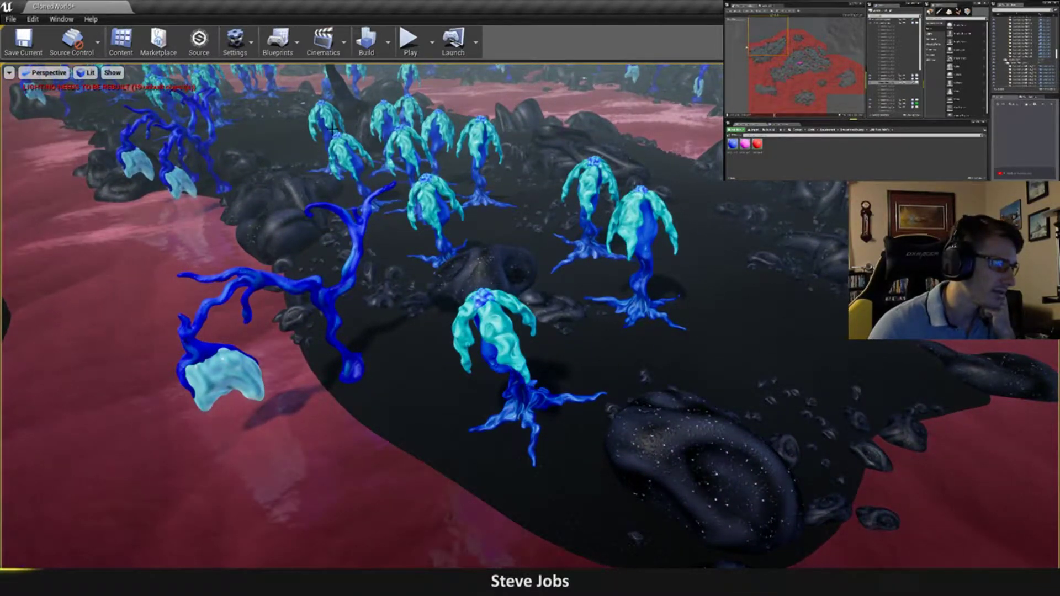
right_drag(387, 113, 354, 98)
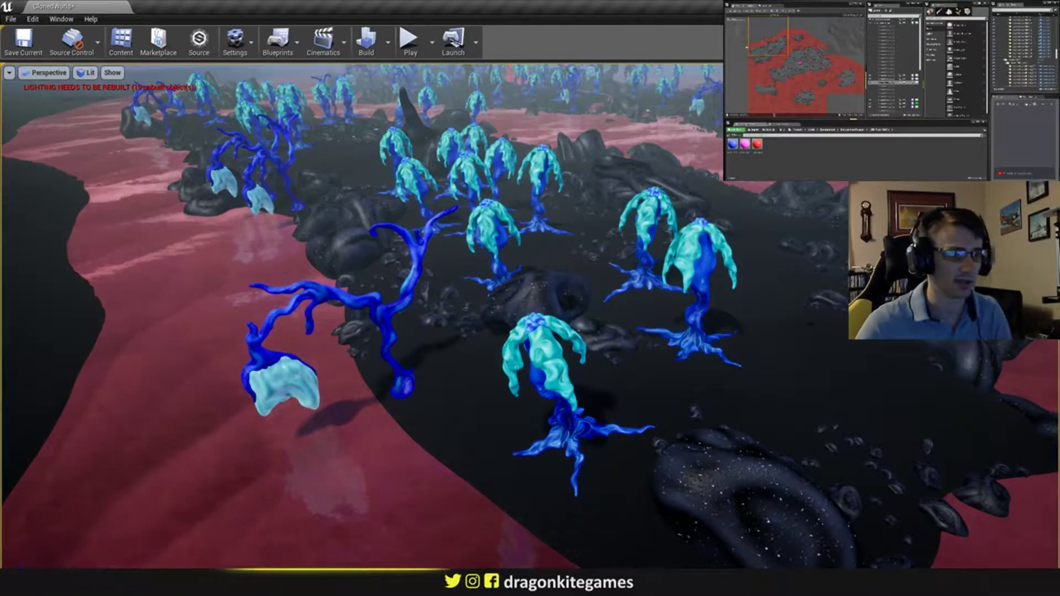
right_drag(409, 125, 365, 107)
key(d)
right_drag(486, 110, 493, 140)
click(499, 323)
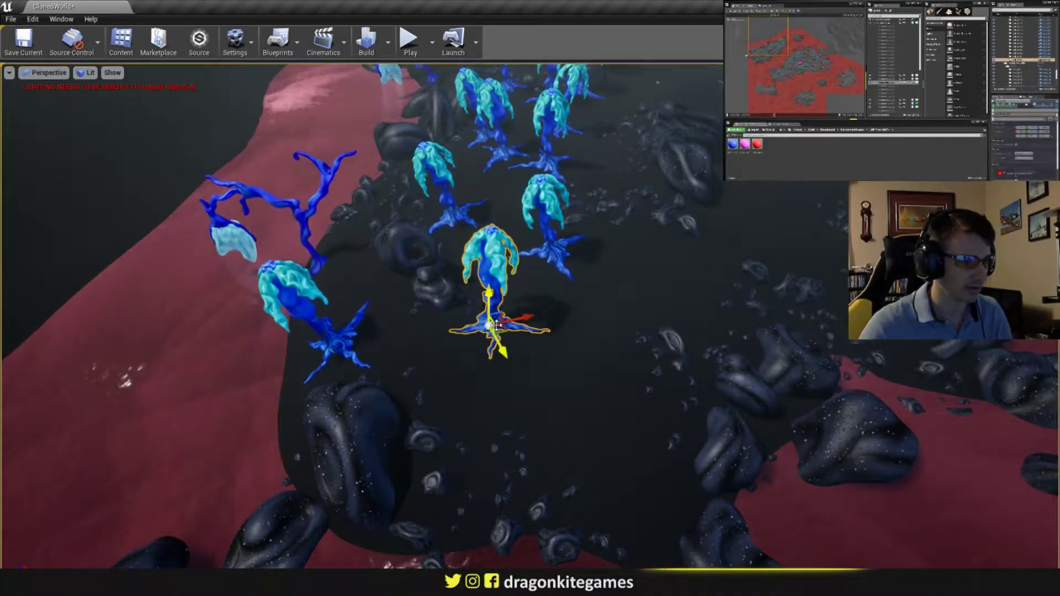
drag(493, 330, 621, 455)
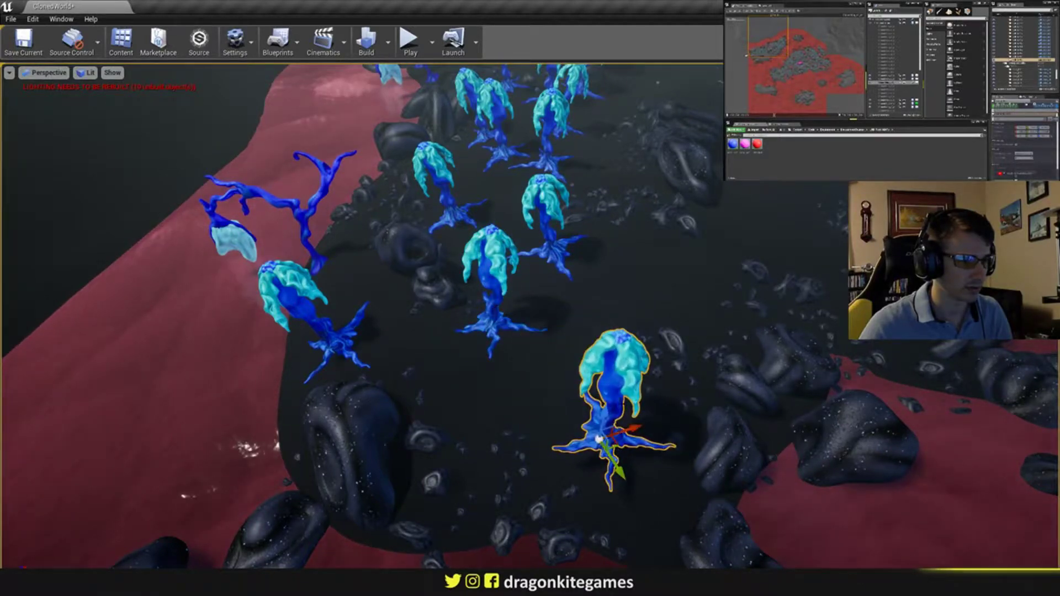
- Rotate the new drooping tree to face another way and lower its roots onto the ground
right_drag(621, 455, 670, 403)
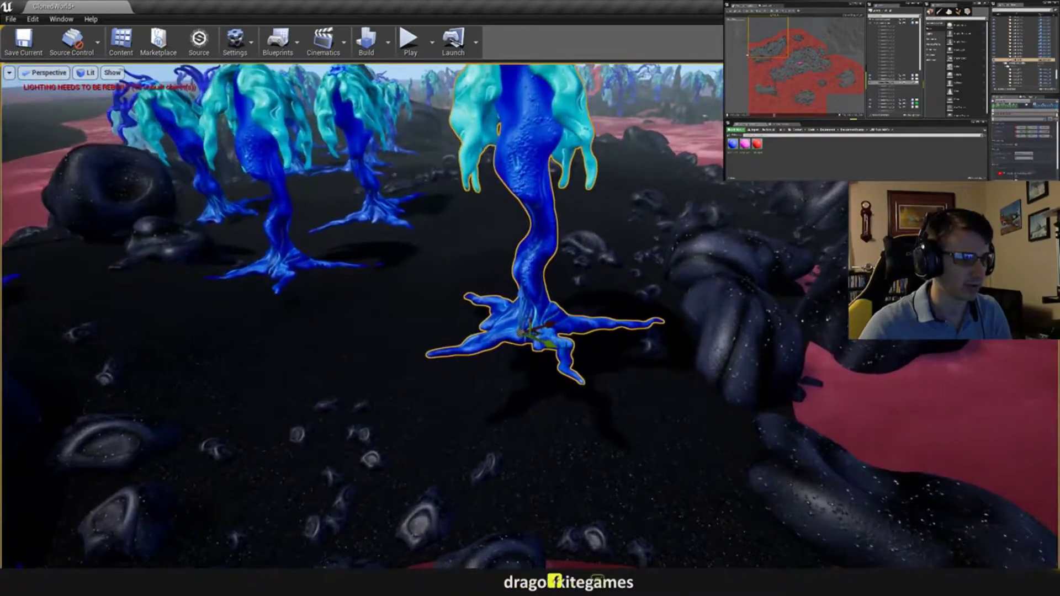
key(e)
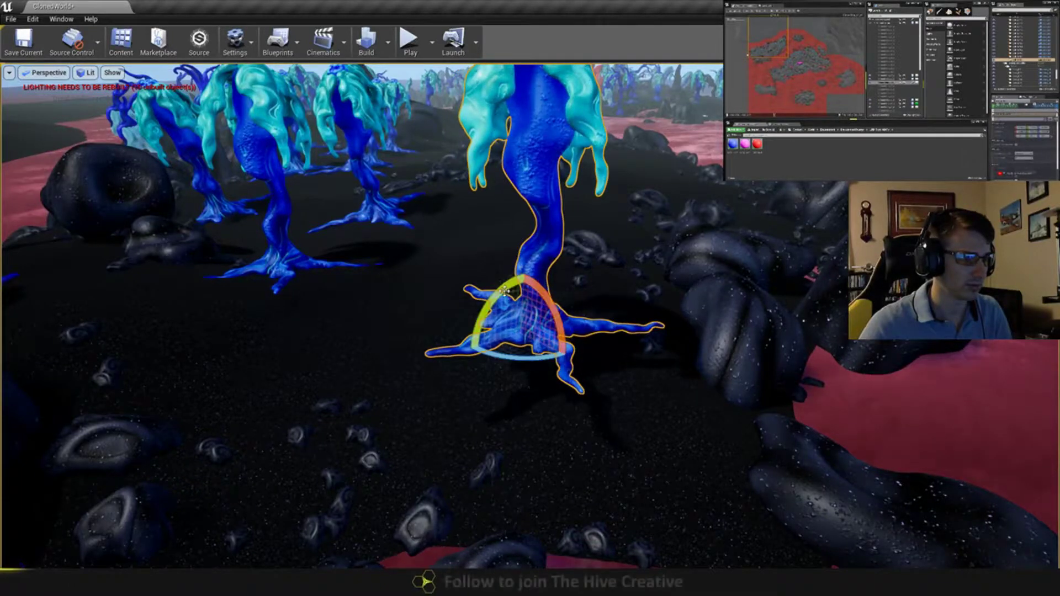
drag(545, 296, 562, 318)
drag(517, 366, 480, 367)
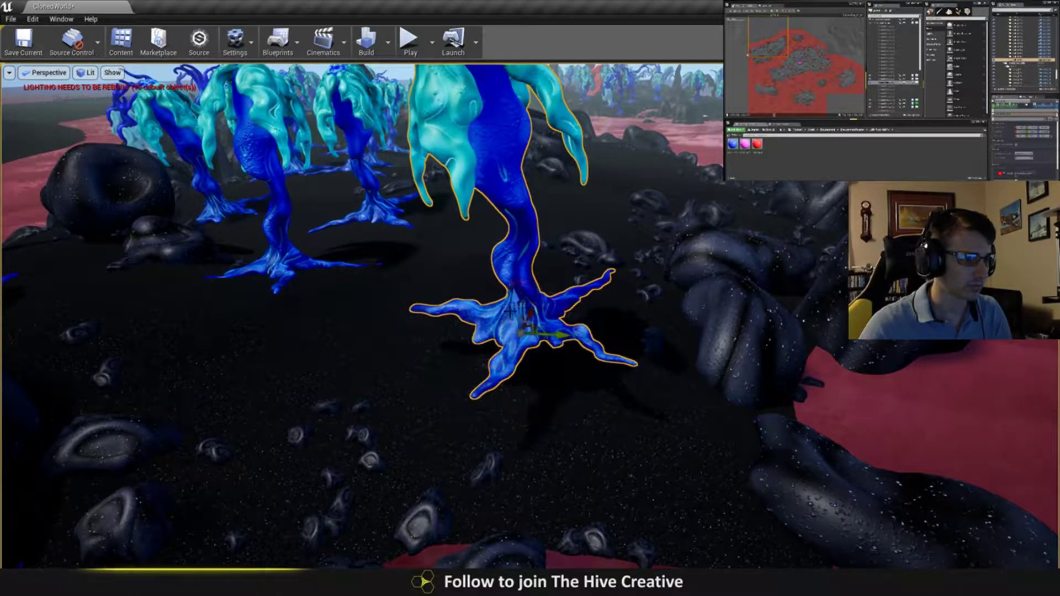
drag(514, 301, 523, 346)
- Fine-tune the new tree's tilt and heading so its roots follow the slope, and deselect it
right_drag(522, 346, 489, 346)
key(a)
key(e)
drag(439, 373, 429, 373)
drag(373, 324, 380, 320)
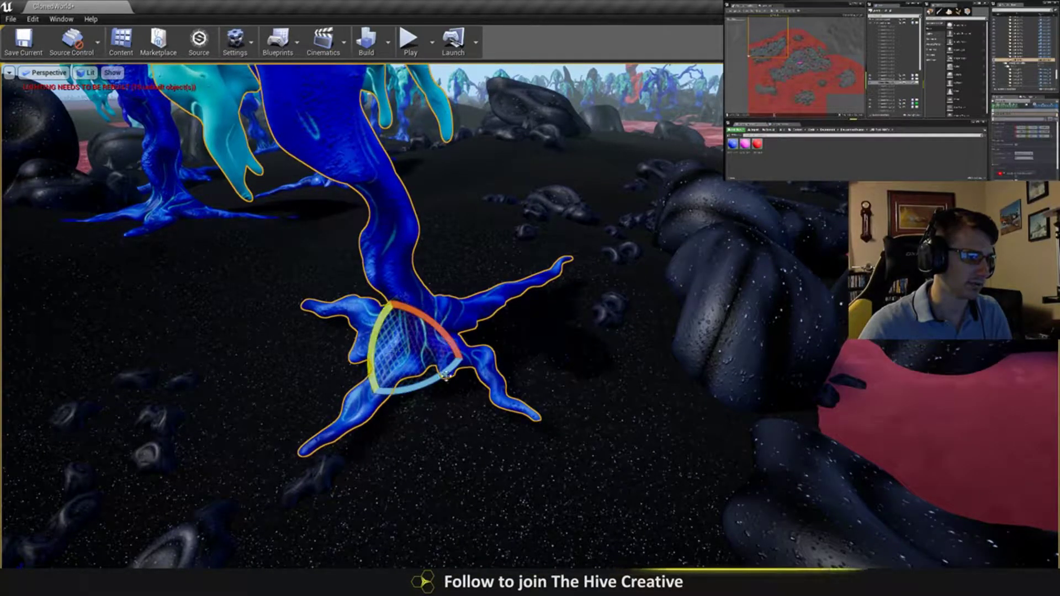
drag(446, 376, 403, 329)
drag(436, 362, 397, 333)
key(Escape)
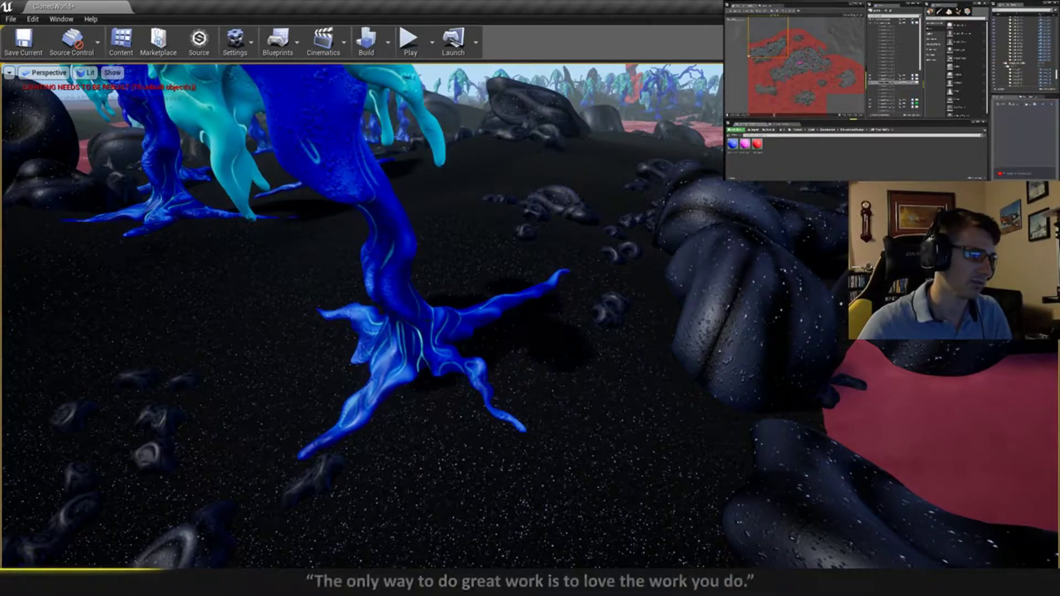
- Examine the tree groups and the bare ground around the large rocks from several viewpoints
right_drag(397, 333, 429, 305)
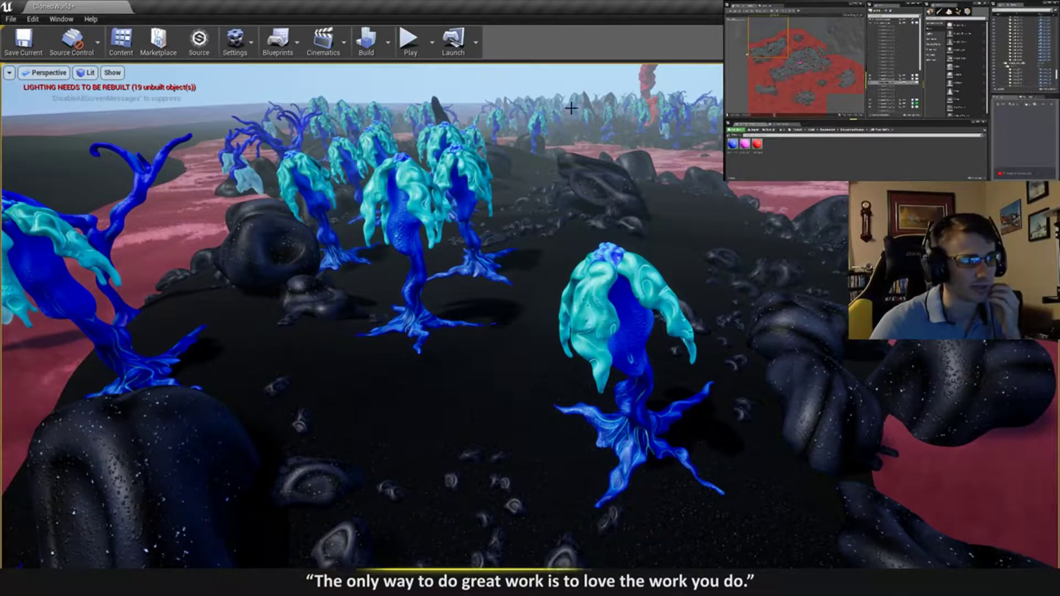
right_drag(614, 157, 509, 129)
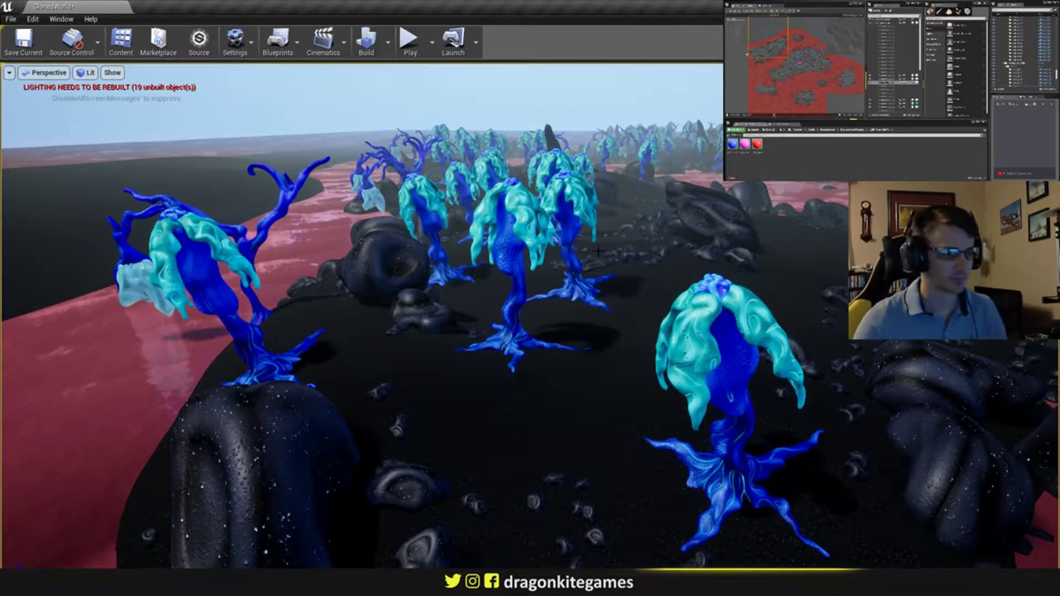
right_drag(602, 224, 701, 282)
right_drag(662, 246, 546, 243)
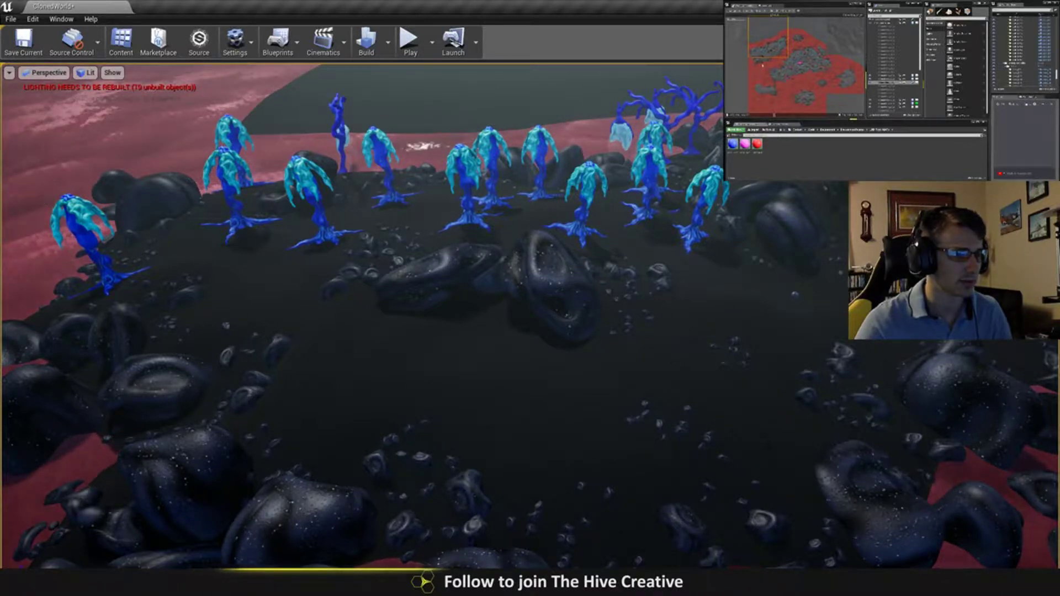
right_drag(385, 394, 626, 125)
key(w)
right_drag(530, 315, 530, 232)
right_drag(385, 380, 385, 372)
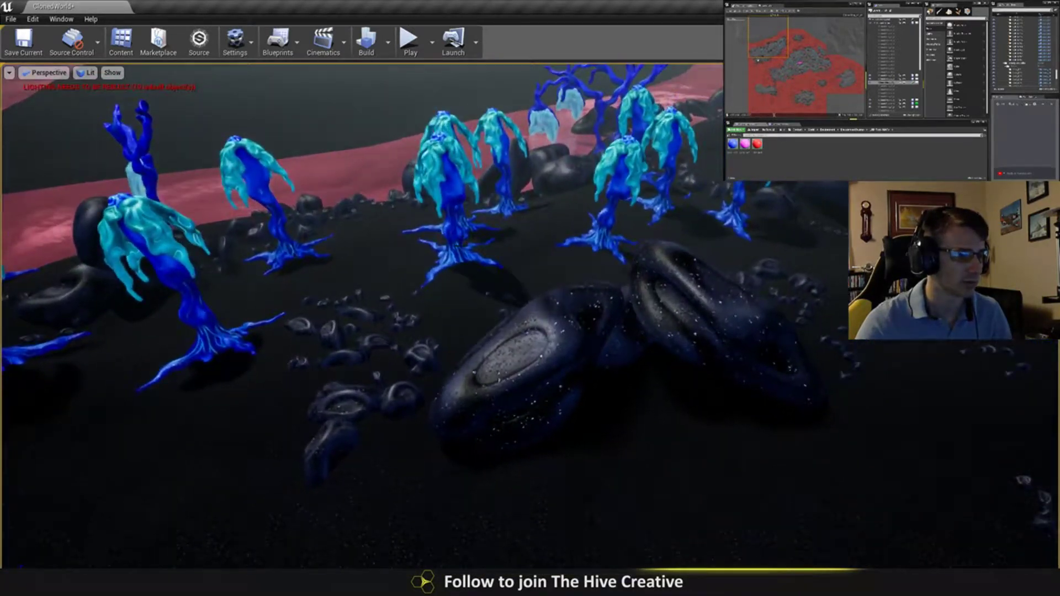
- Delete the drooping tree standing alone near the shoreline rocks and paste a tree back in its place
click(461, 246)
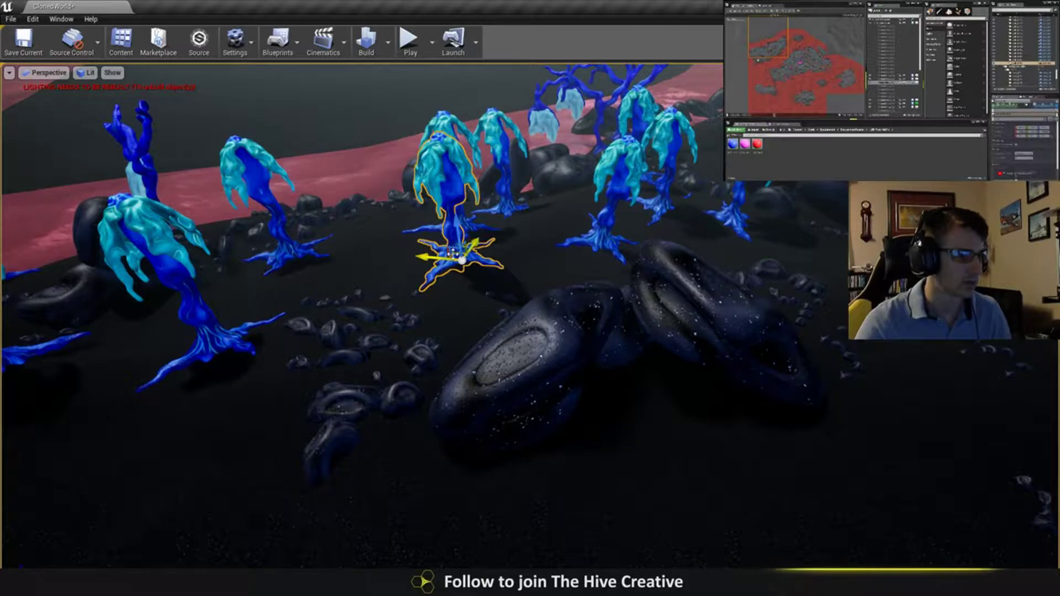
right_drag(453, 254, 428, 275)
click(452, 271)
key(s)
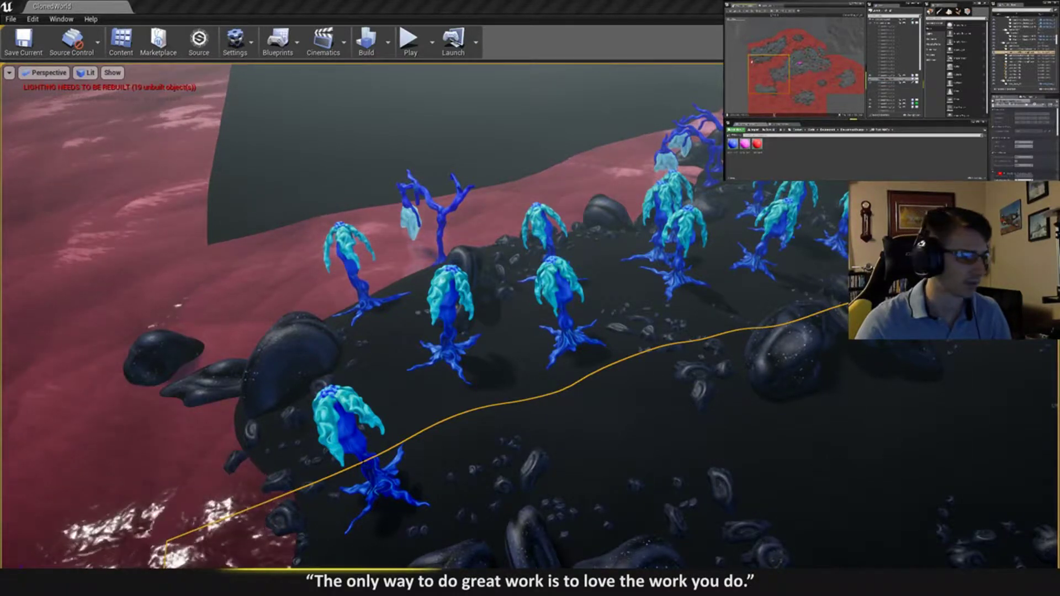
click(359, 442)
key(Delete)
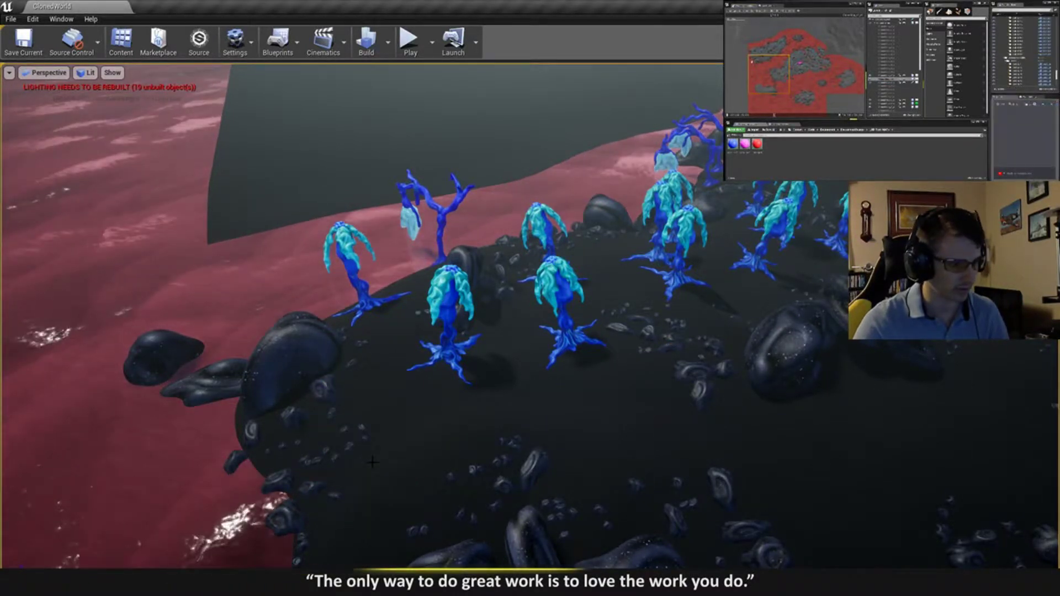
key(ctrl+v)
right_drag(533, 400, 558, 444)
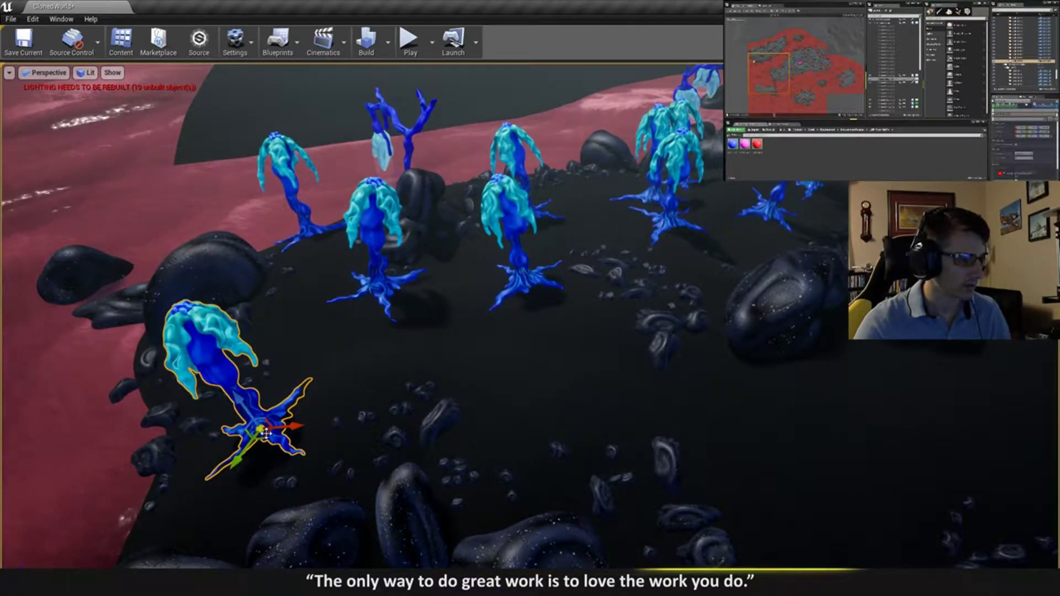
- Duplicate the pasted shoreline tree farther inland, turn the copy upright and lower it toward the ground
drag(260, 431, 386, 418)
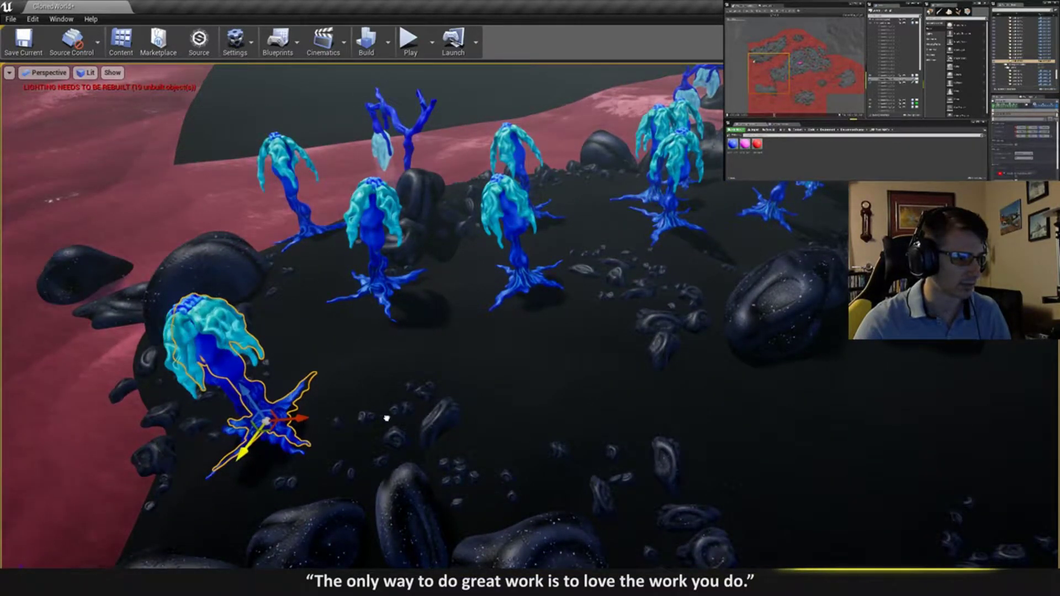
alt+drag(270, 425, 552, 334)
key(e)
drag(548, 377, 573, 354)
key(w)
drag(499, 332, 499, 360)
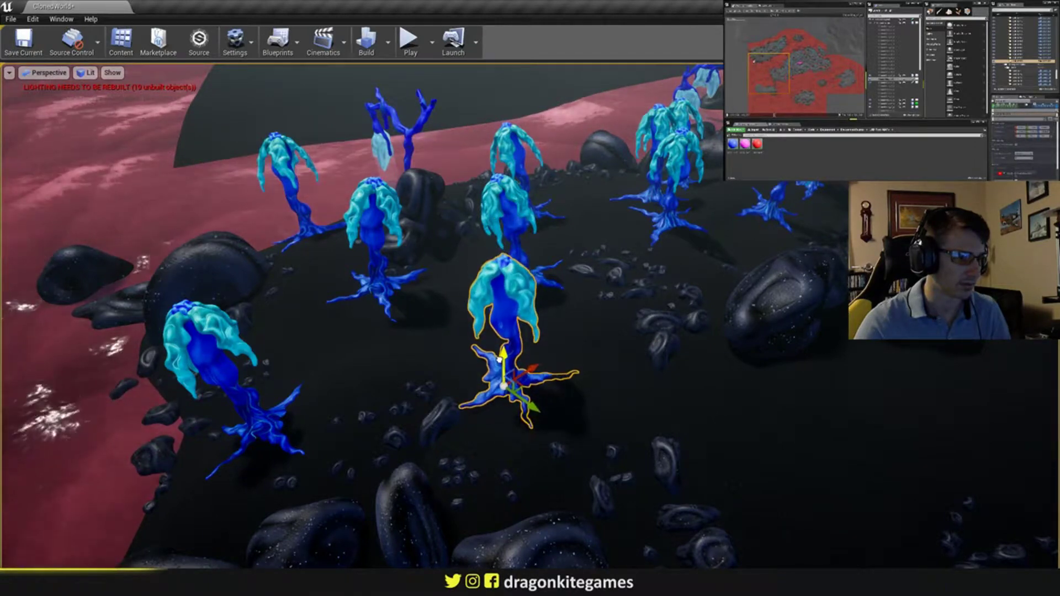
- Rotate the inland copy so its roots lie flat on the terrain and nudge it into position
key(w)
right_drag(499, 360, 494, 325)
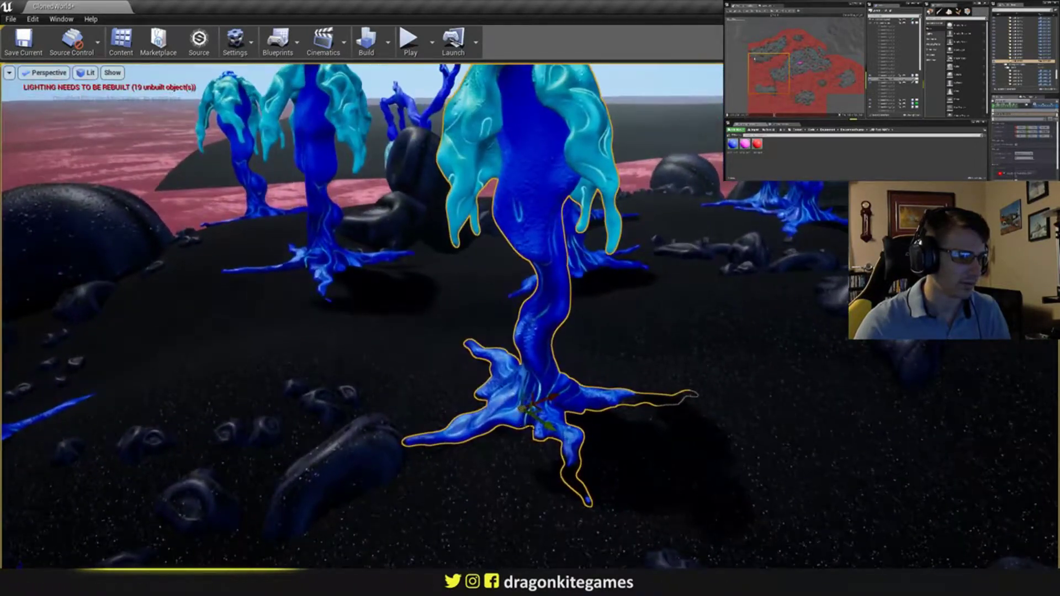
key(e)
drag(519, 440, 518, 373)
key(w)
drag(533, 408, 525, 407)
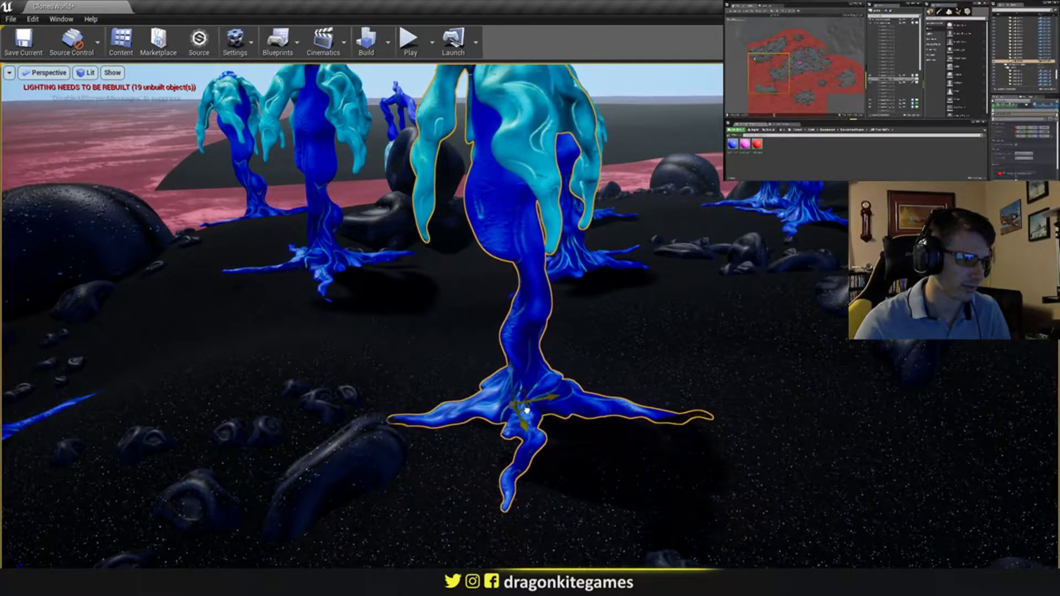
key(s)
right_drag(526, 406, 469, 445)
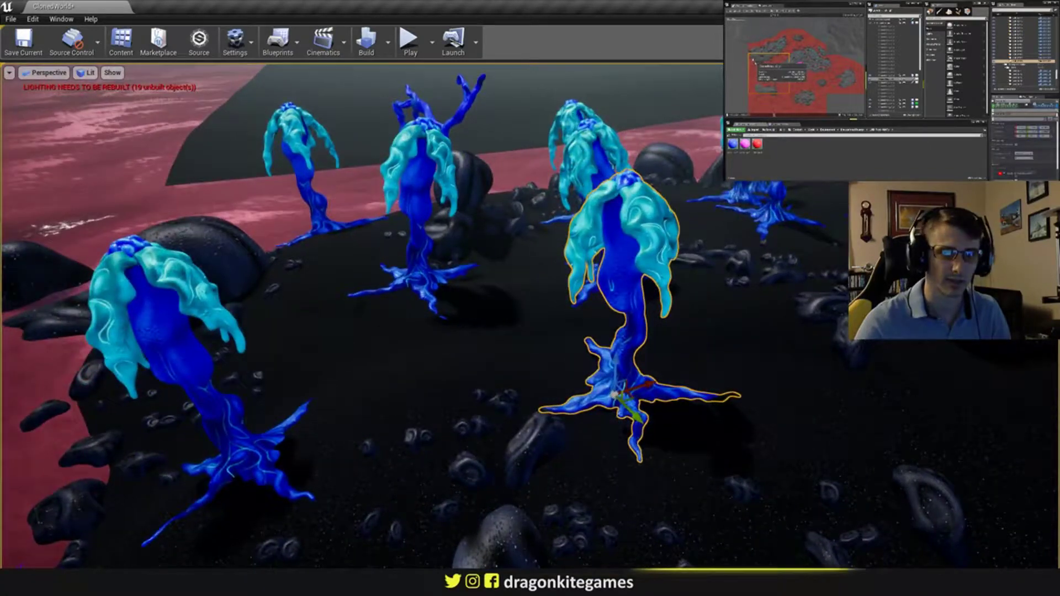
- Duplicate the inland drooping tree and place the copy across the open ground near the large speckled rock
key(s)
right_drag(824, 252, 952, 196)
click(825, 252)
right_drag(740, 333, 696, 369)
key(Escape)
key(w)
right_drag(260, 365, 270, 394)
click(260, 364)
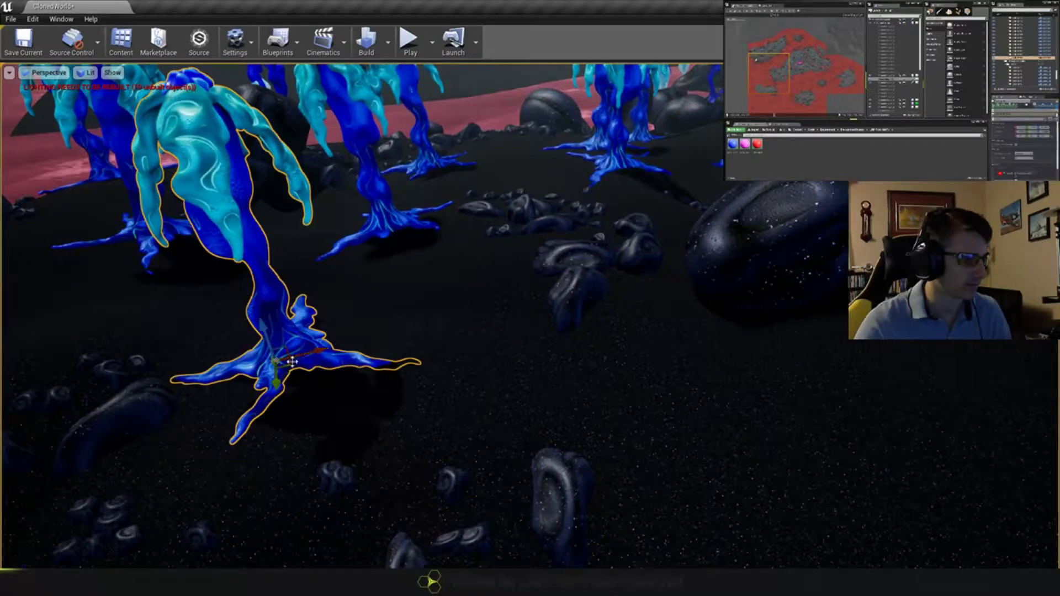
alt+drag(290, 362, 684, 368)
- Tilt the copy near the large speckled rock and turn it to face a different direction from its source
key(e)
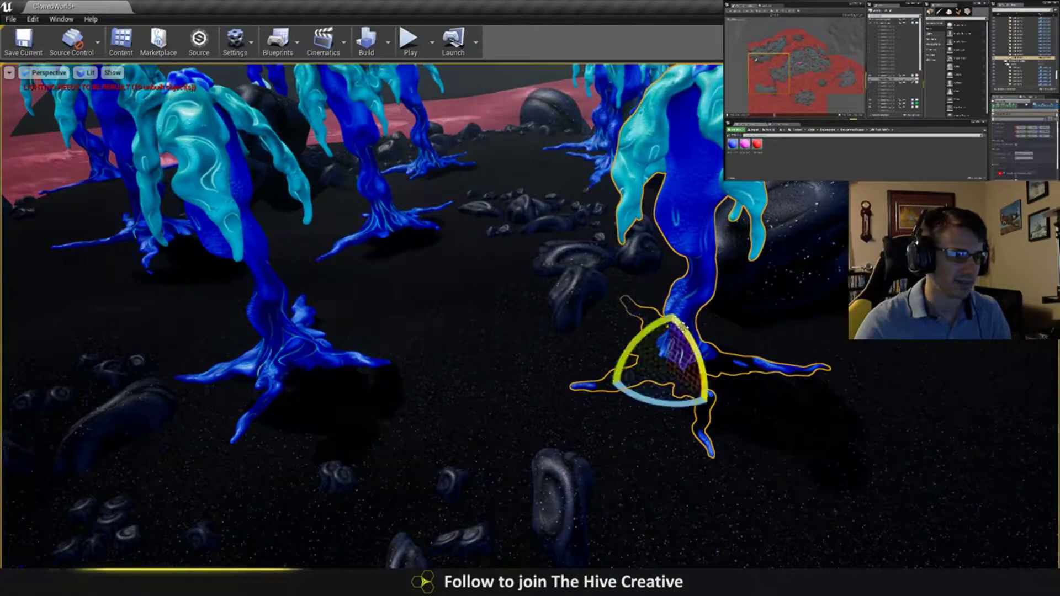
drag(682, 328, 687, 296)
key(w)
key(e)
key(s)
right_drag(687, 296, 703, 312)
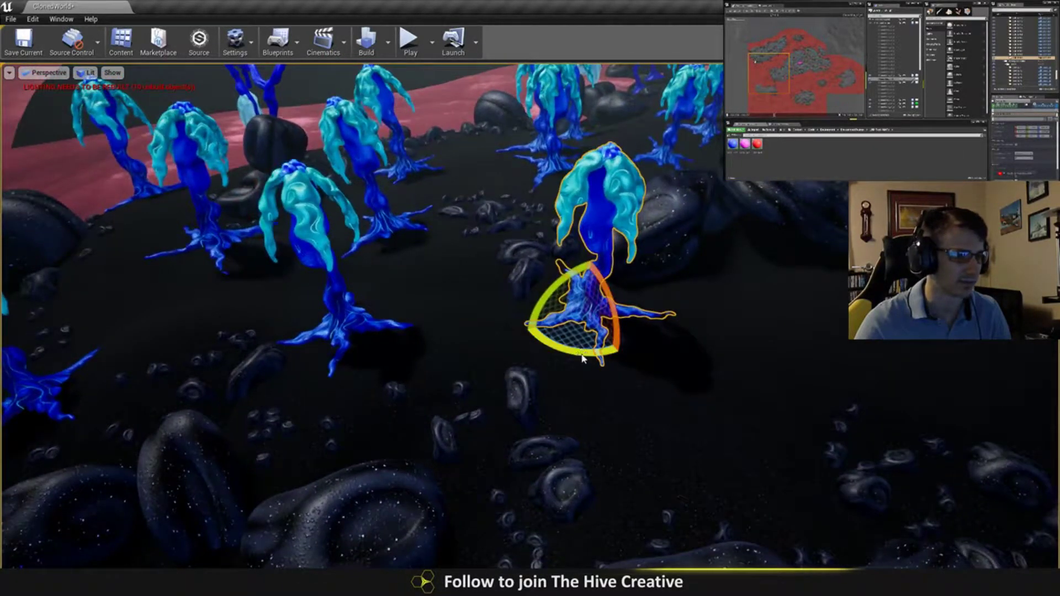
drag(582, 354, 628, 341)
drag(554, 290, 611, 311)
key(w)
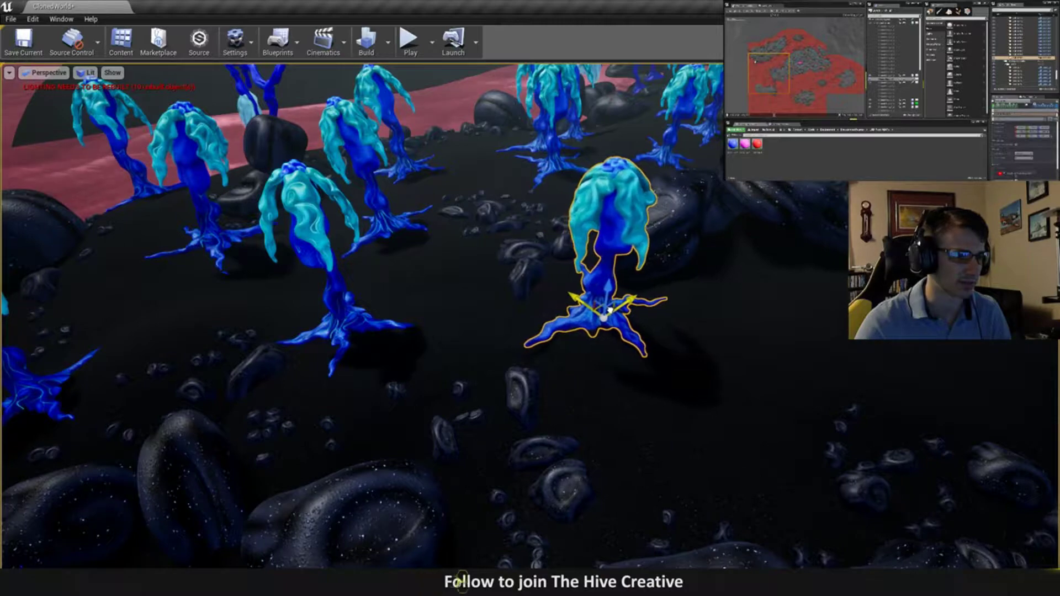
- Move the copy past the large rock, rotate it to fit the slope there, and deselect it
right_drag(632, 298, 566, 297)
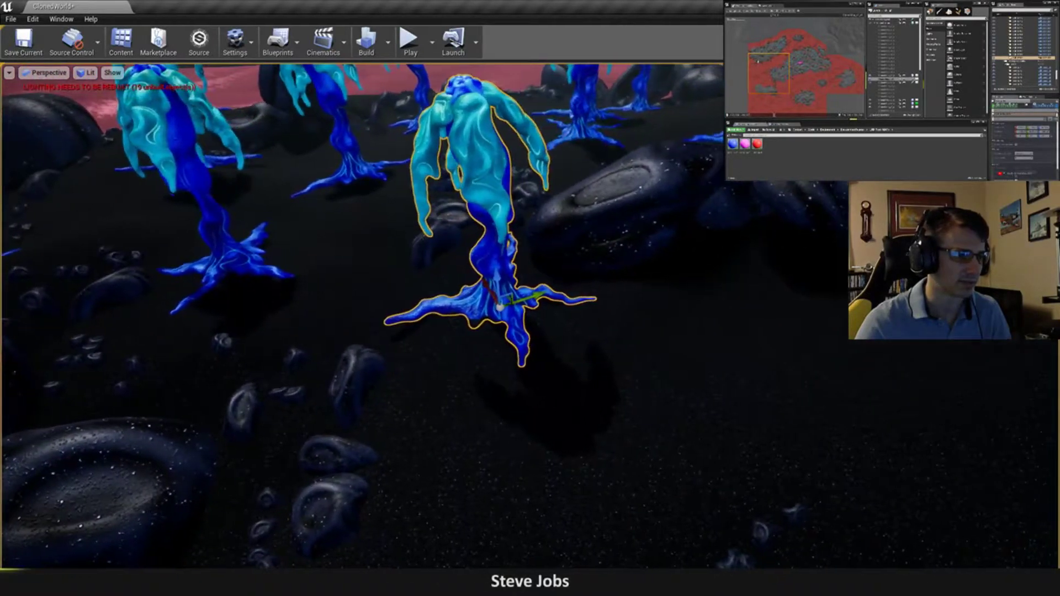
drag(507, 302, 731, 310)
right_drag(731, 309, 787, 336)
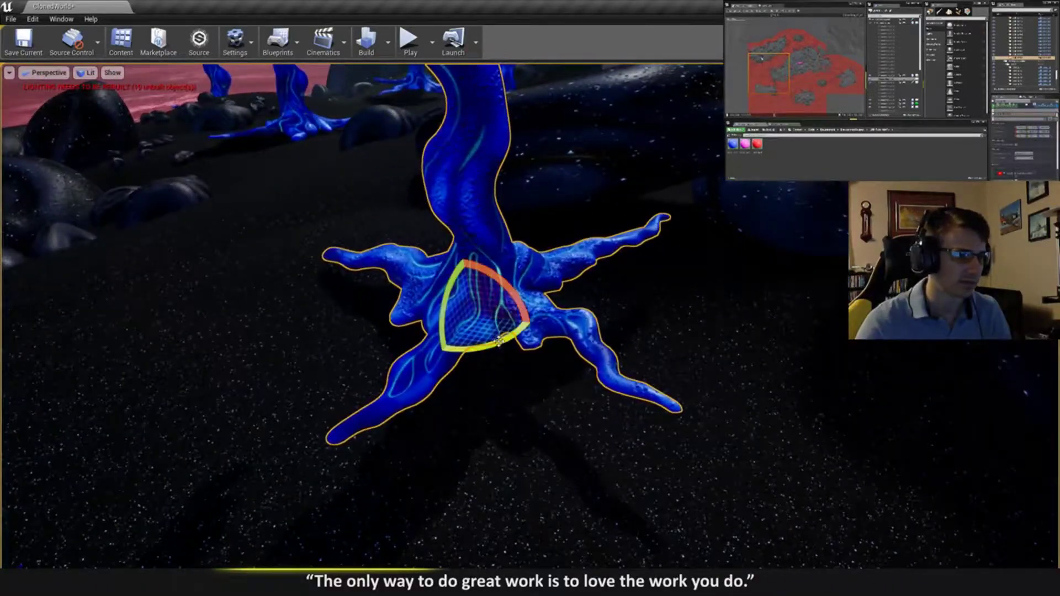
mouse_move(499, 340)
mouse_down()
mouse_move(488, 322)
mouse_move(494, 281)
mouse_move(516, 315)
mouse_move(508, 326)
mouse_up()
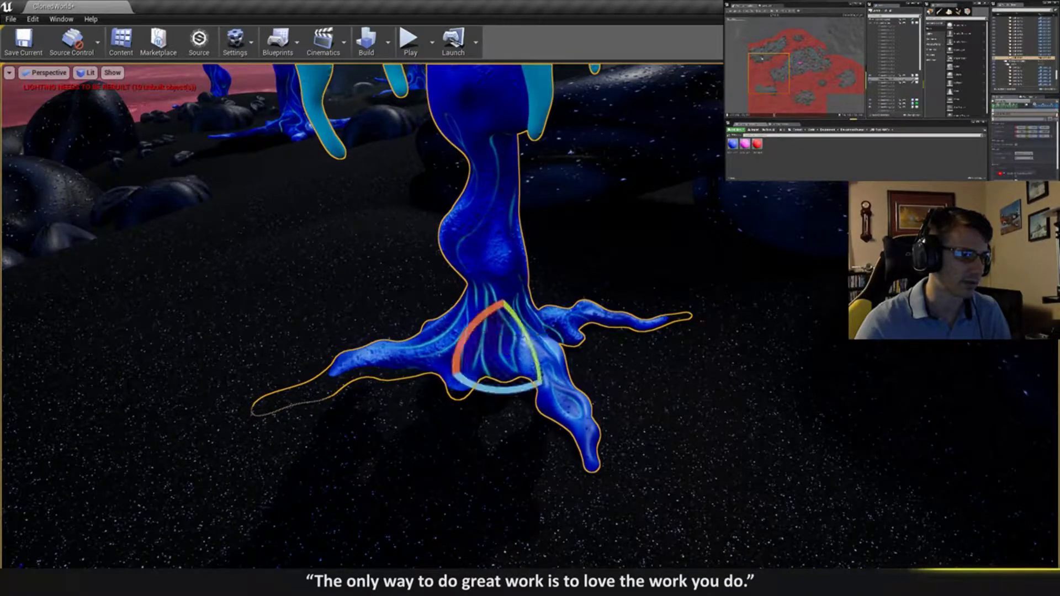
right_drag(508, 326, 517, 325)
drag(473, 316, 512, 328)
key(a)
right_drag(512, 328, 542, 334)
key(Escape)
- Duplicate the drooping tree beyond the large rock and place the copy right beside it, and deselect it
click(516, 315)
key(s)
key(w)
alt+drag(424, 294, 553, 322)
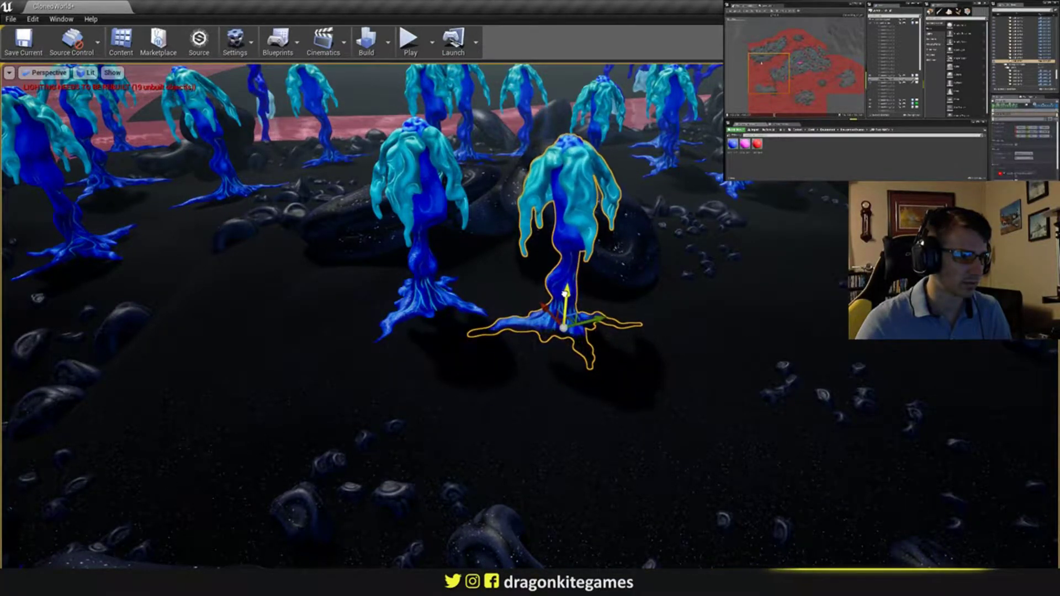
key(w)
right_drag(565, 292, 599, 337)
key(Escape)
- Duplicate one of the paired drooping trees beside the large rock and place the copy on the open ground toward the shoreline rocks
key(s)
key(w)
key(w)
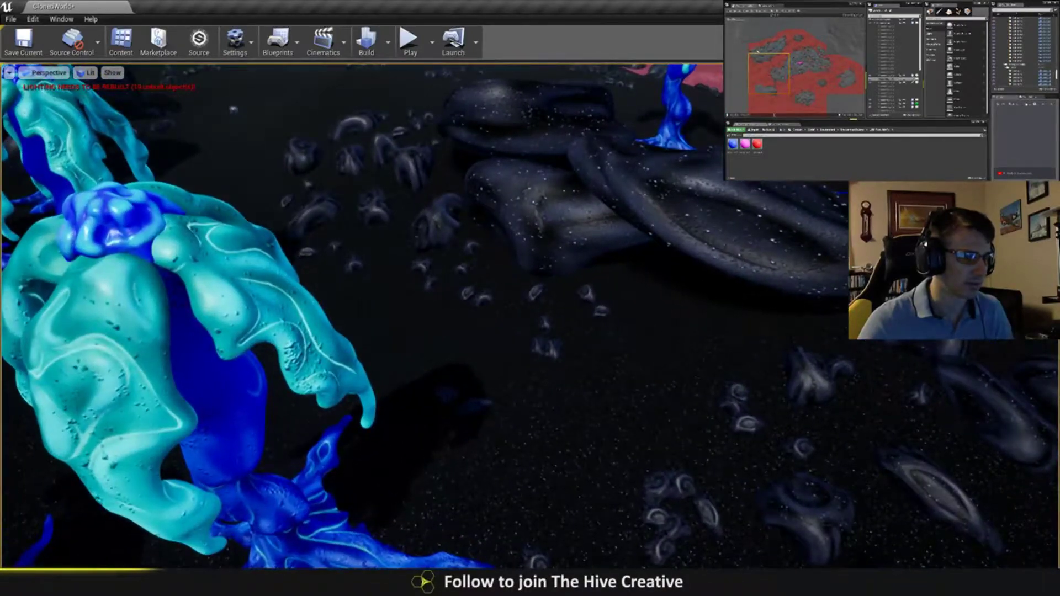
scroll(564, 292, down, 8)
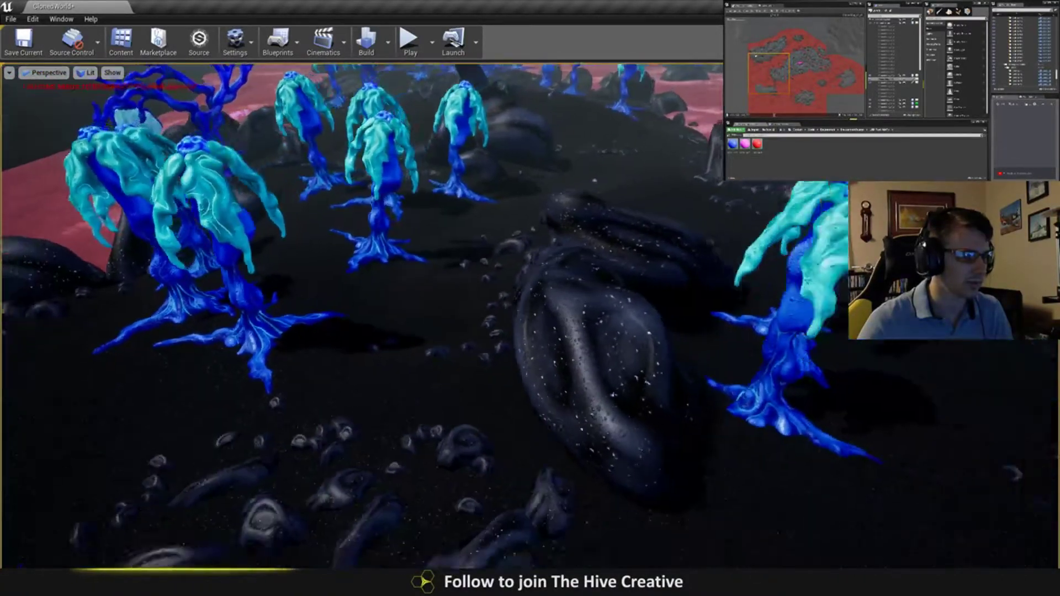
scroll(564, 292, down, 6)
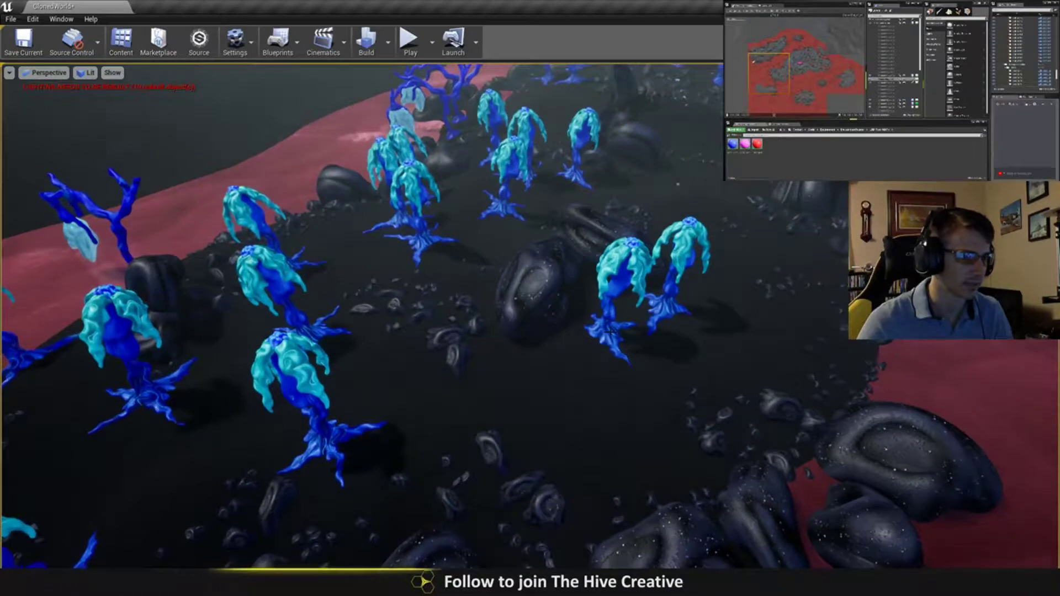
click(610, 332)
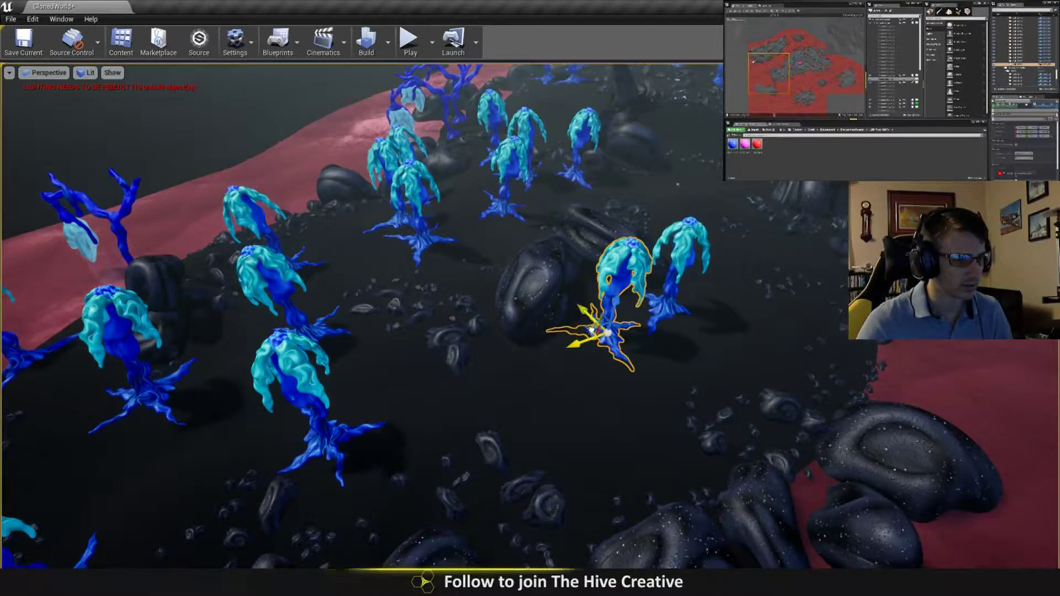
alt+drag(590, 330, 591, 437)
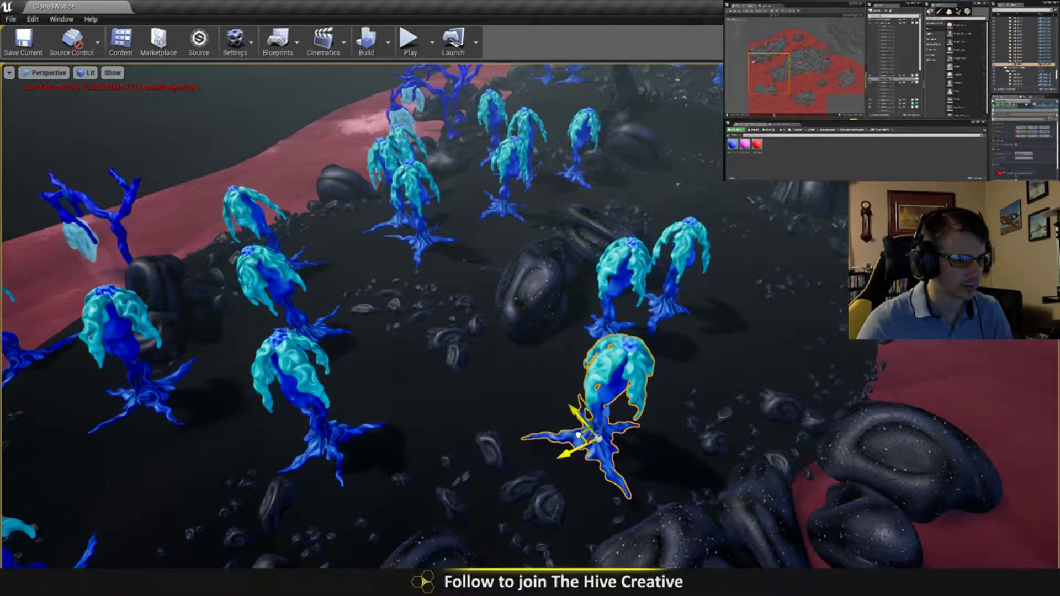
key(f)
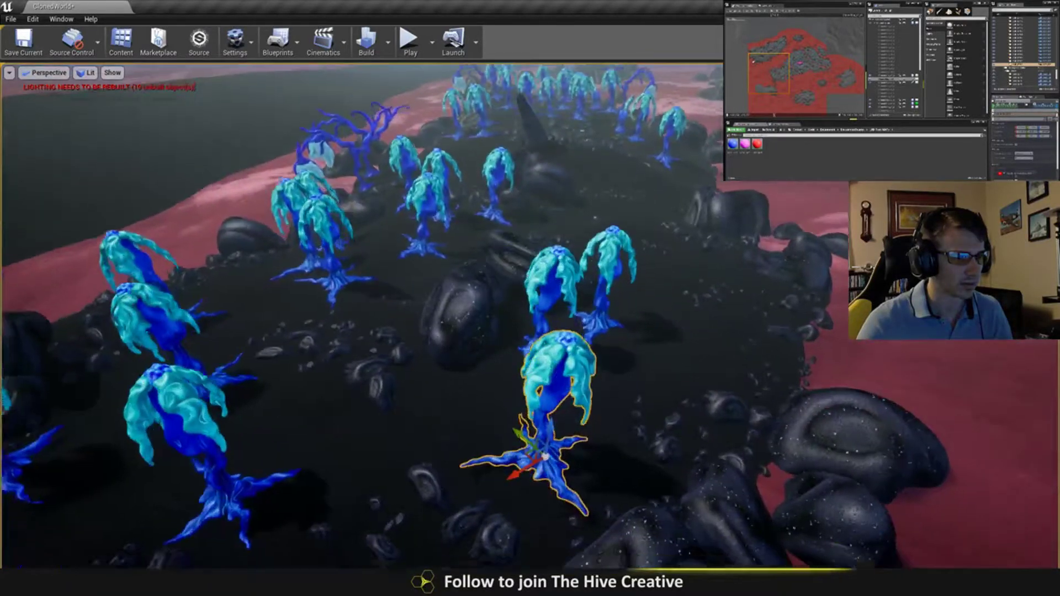
- Rotate the copy near the shoreline rocks about two axes so its roots fit the slope, and deselect it
key(e)
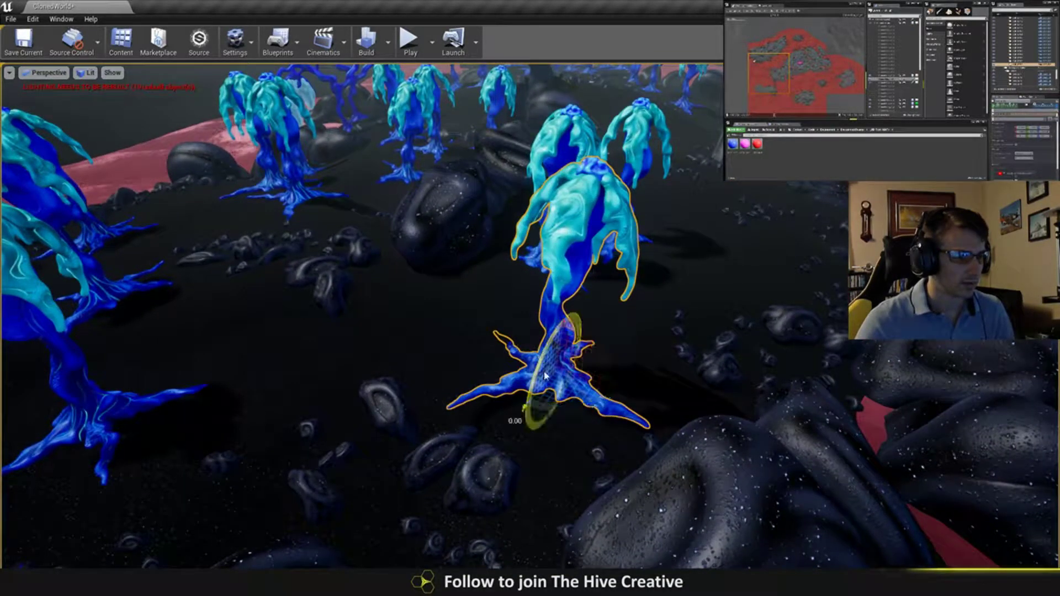
drag(545, 376, 534, 395)
key(d)
right_drag(534, 395, 431, 386)
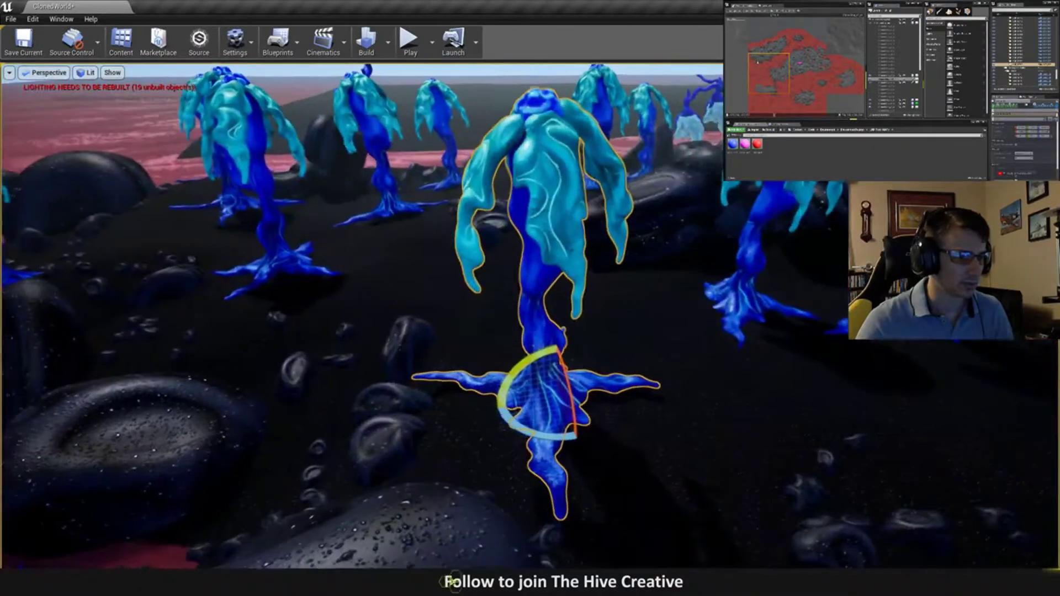
drag(521, 362, 555, 370)
key(w)
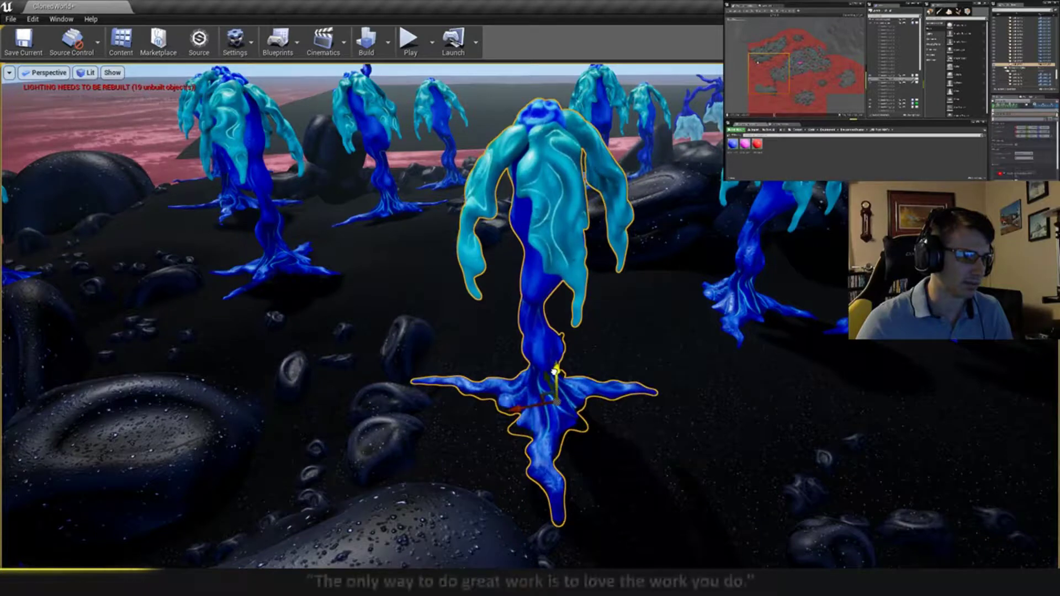
key(Escape)
- Duplicate the other drooping tree of the pair beside the large rock and place the copy just in front of the pair
key(d)
right_drag(554, 371, 557, 378)
key(s)
key(s)
key(d)
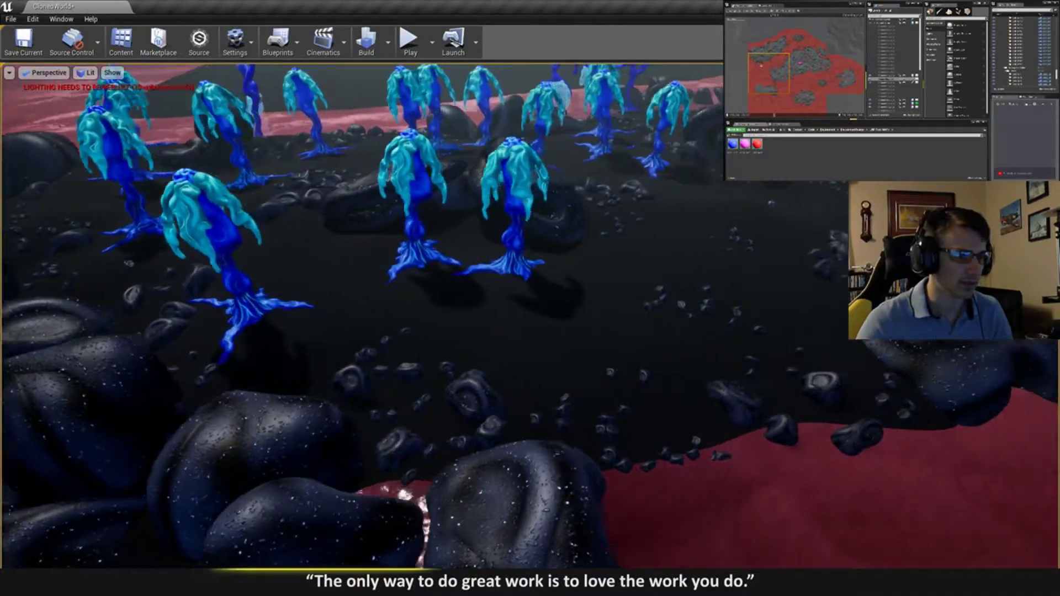
drag(612, 549, 623, 550)
click(469, 264)
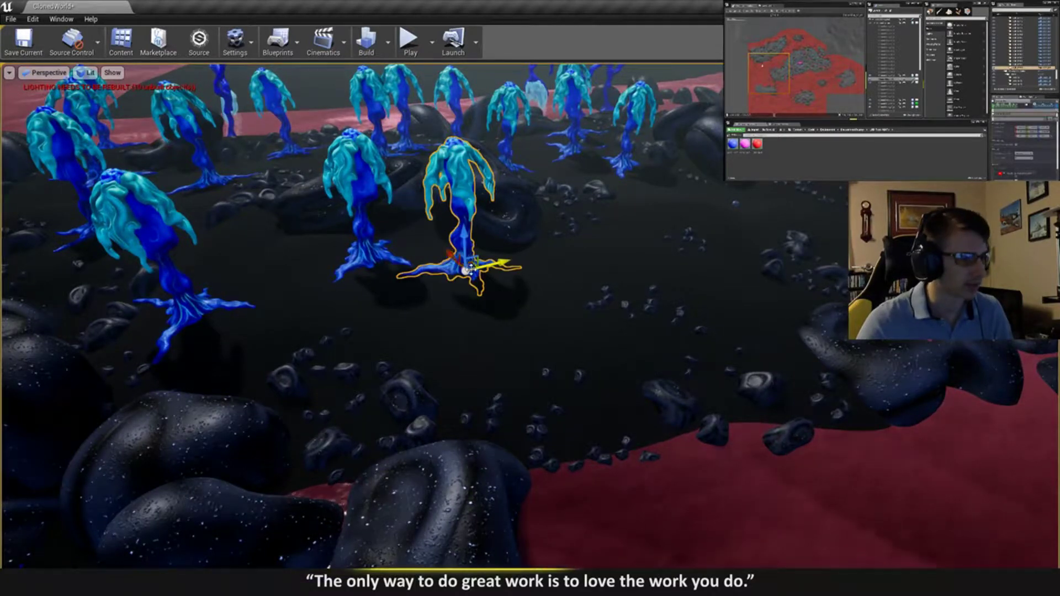
drag(475, 263, 436, 316)
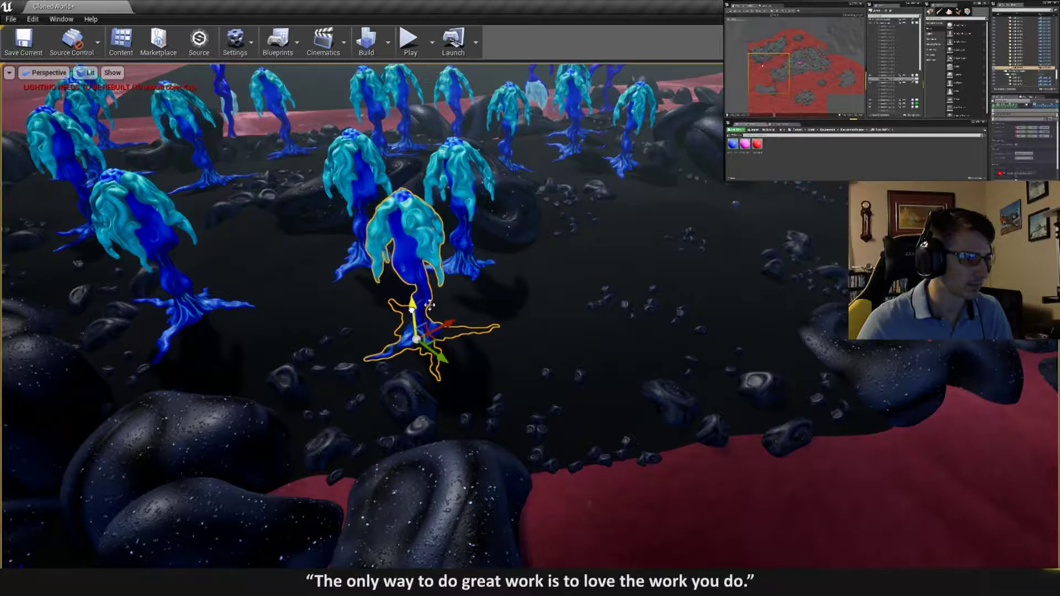
- Tilt the copy in front of the pair so its roots sit on the ground, and deselect it
key(f)
key(e)
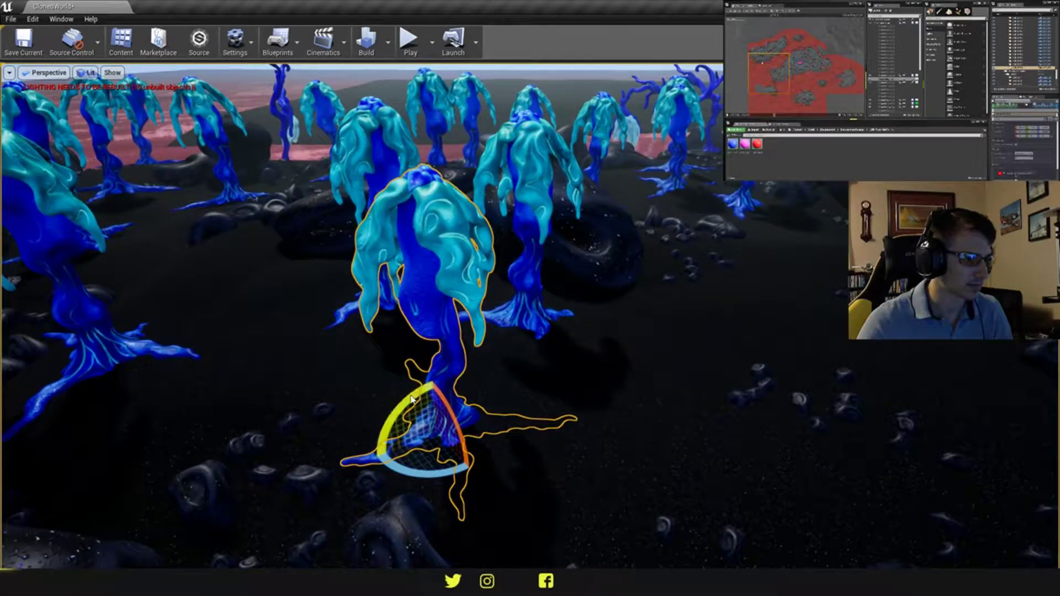
mouse_move(411, 399)
mouse_down()
mouse_move(387, 419)
mouse_move(451, 419)
mouse_move(457, 433)
mouse_move(427, 401)
mouse_up()
key(w)
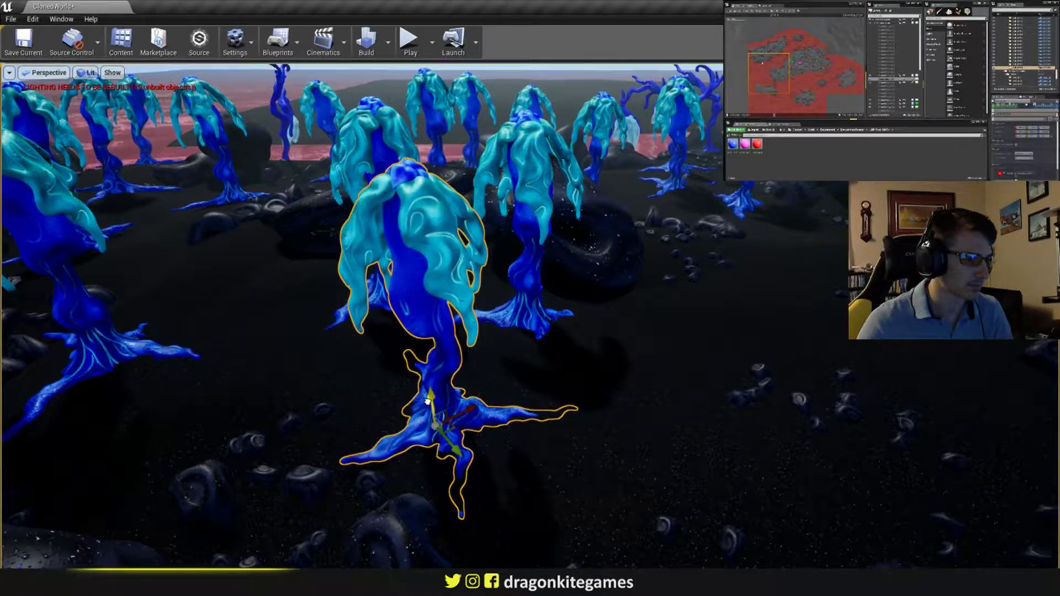
key(Escape)
- Duplicate the drooping tree nearest the shore and place the copy across the open ground beside the shoreline boulder
key(s)
right_drag(426, 401, 427, 401)
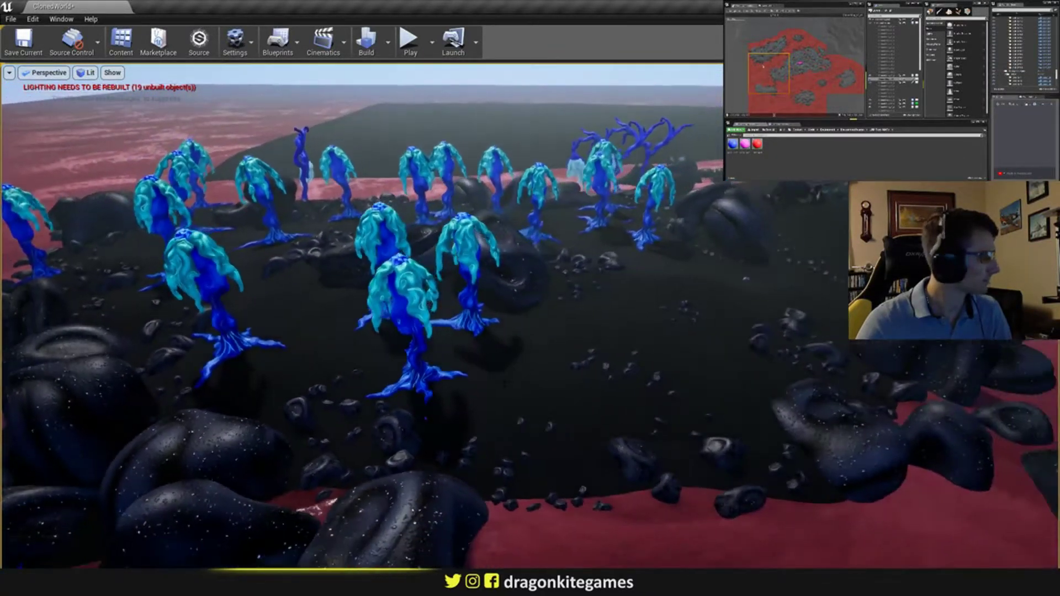
right_drag(537, 364, 508, 382)
key(d)
right_drag(596, 353, 568, 392)
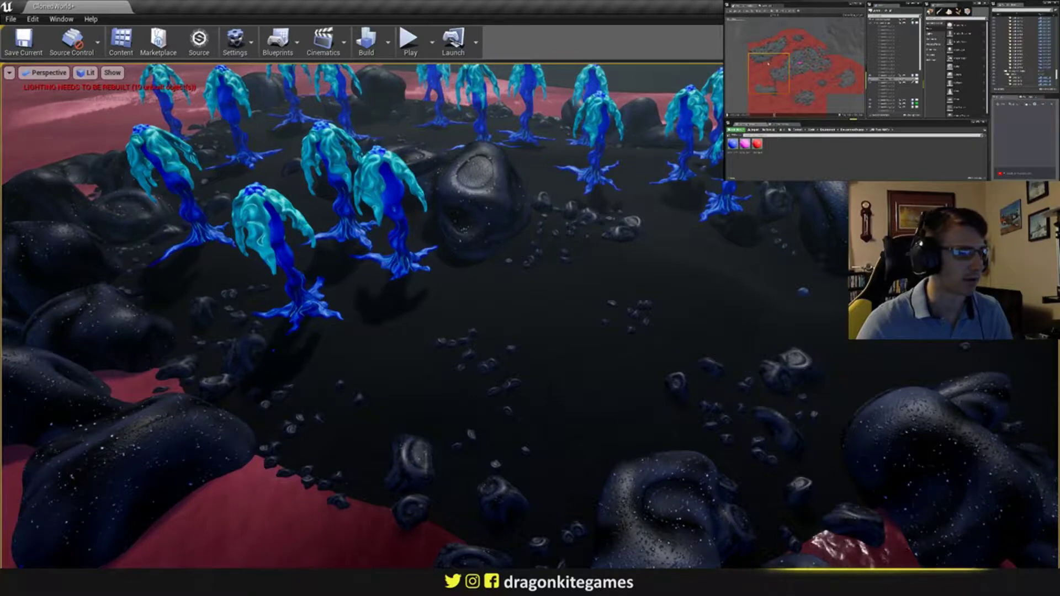
click(286, 277)
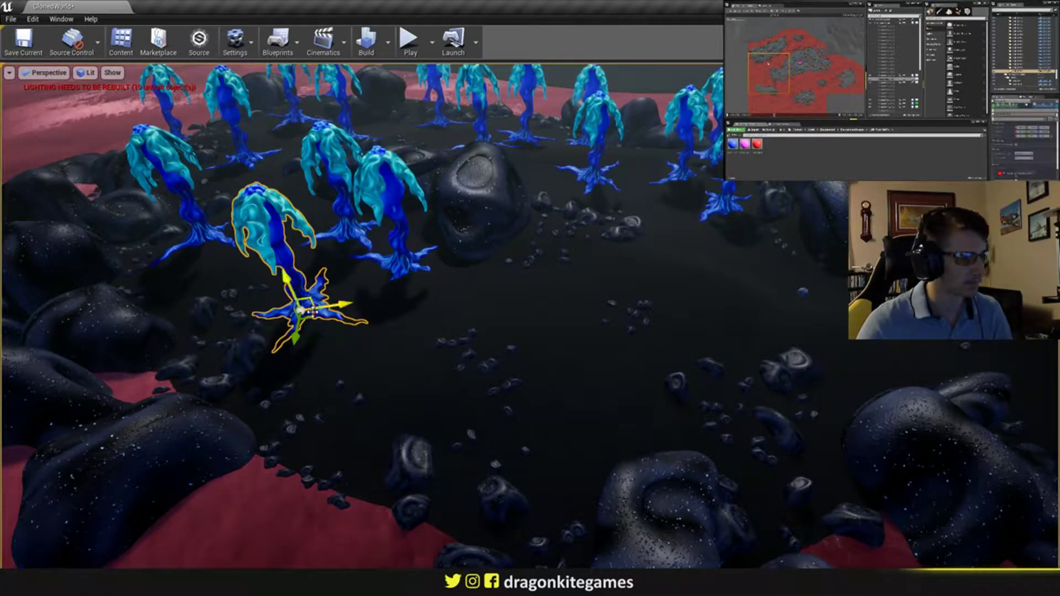
alt+drag(311, 316, 651, 433)
- Turn and tilt the copy beside the shoreline boulder, seat its roots on the ground, and deselect it
key(e)
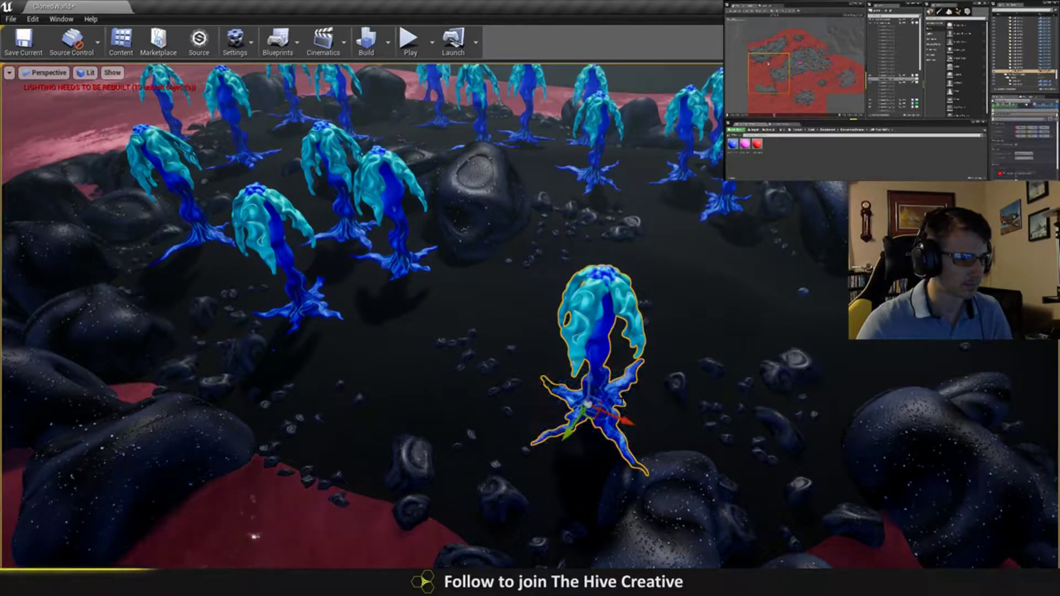
key(w)
right_drag(650, 432, 676, 364)
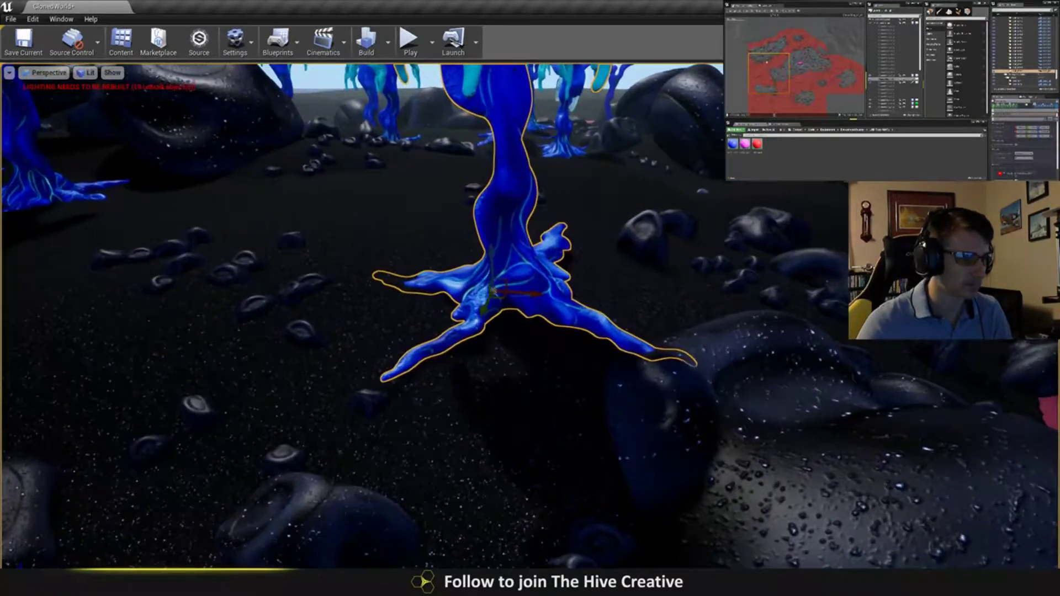
drag(504, 294, 489, 249)
right_drag(489, 249, 527, 281)
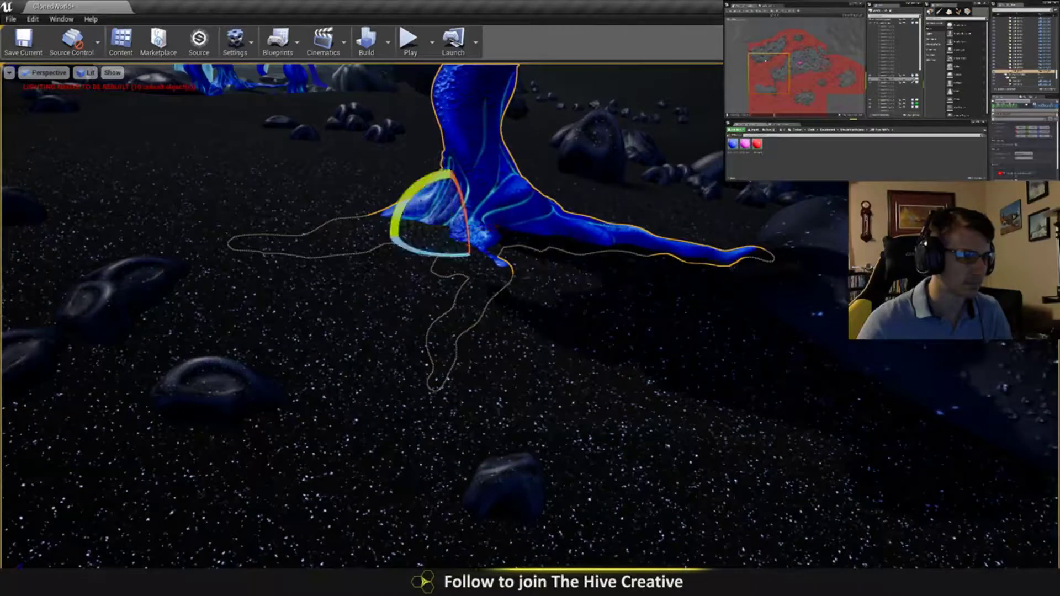
drag(451, 259, 507, 221)
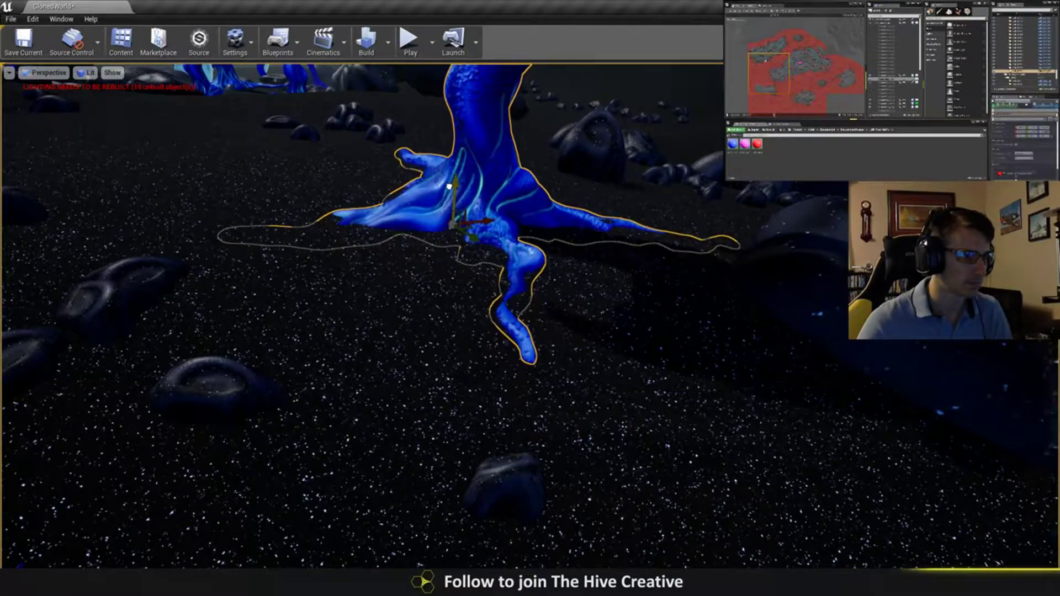
key(Escape)
- Duplicate the tree beside the shoreline boulder, place the copy inland toward the large speckled rock, and deselect it
key(s)
mouse_move(530, 315)
right_down()
mouse_move(530, 298)
mouse_move(538, 381)
mouse_move(527, 309)
right_up()
key(s)
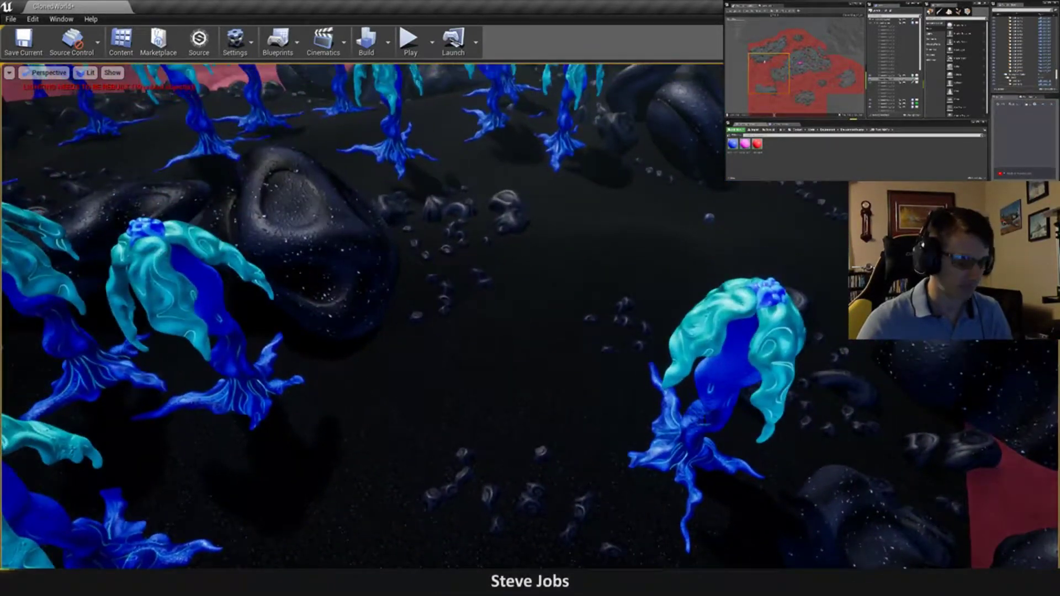
click(702, 418)
alt+drag(684, 462, 513, 364)
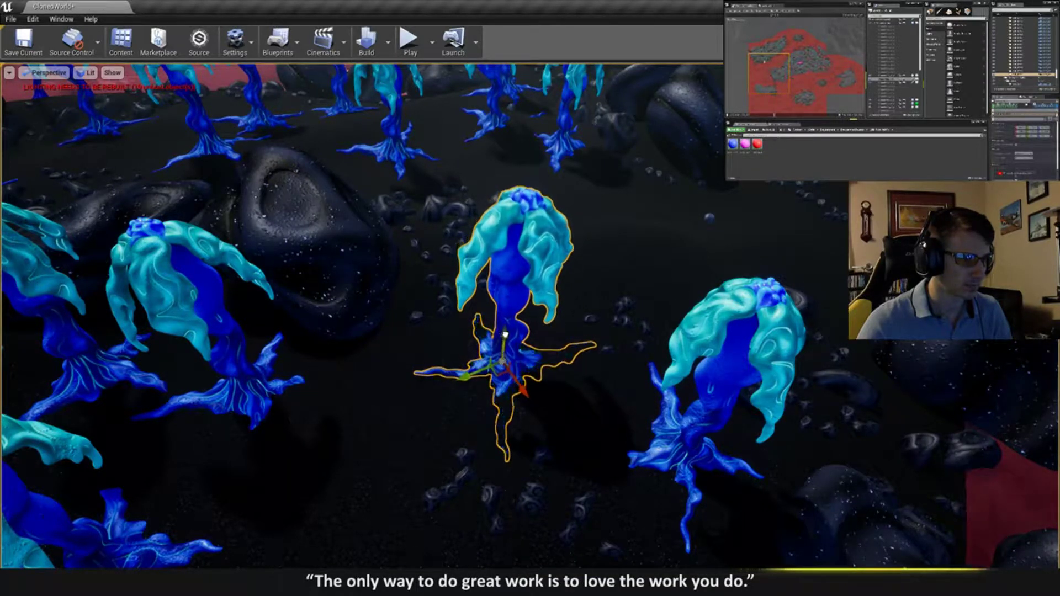
key(Escape)
- Duplicate the new inland drooping tree and place the copy across the open ground near the next cluster of large rocks
right_drag(530, 316, 441, 314)
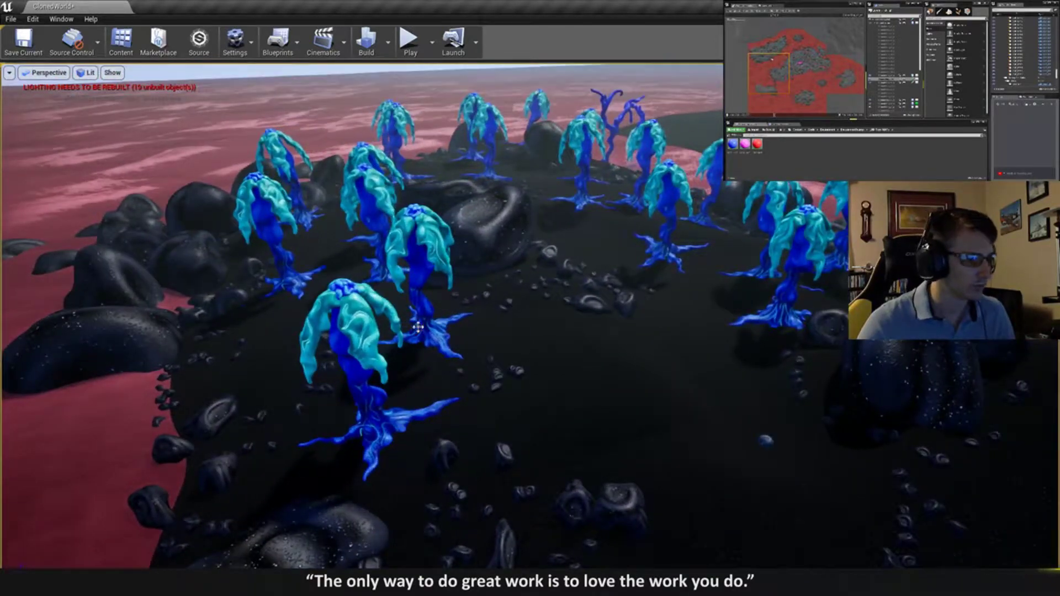
click(436, 321)
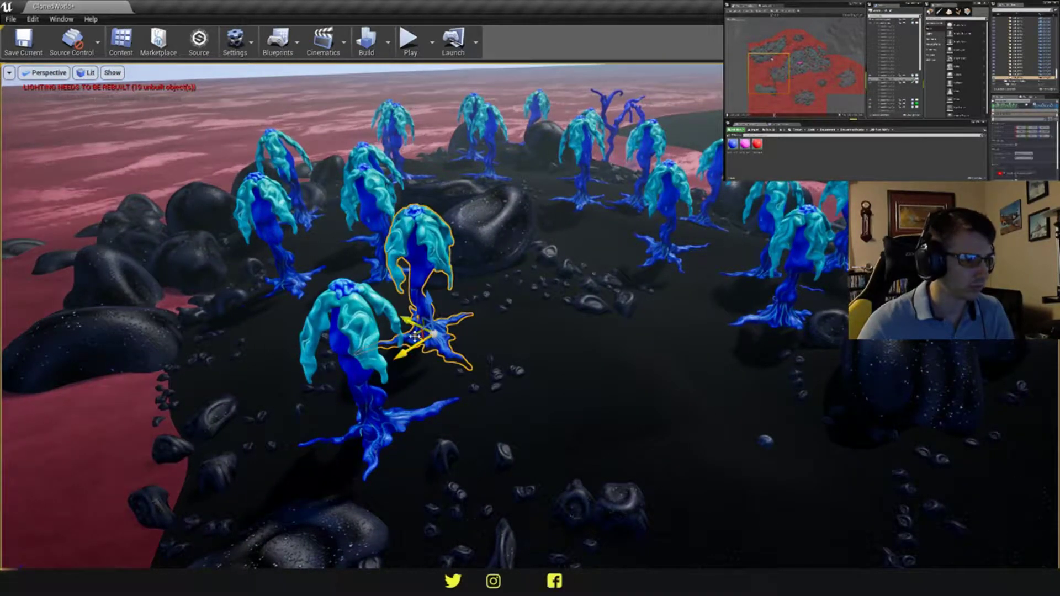
alt+drag(415, 336, 620, 367)
right_drag(620, 366, 590, 405)
drag(361, 380, 574, 290)
right_drag(574, 290, 607, 249)
- Turn the copy near the rock cluster to a different direction, tilt it until its roots meet the ground, and deselect it
drag(468, 310, 474, 334)
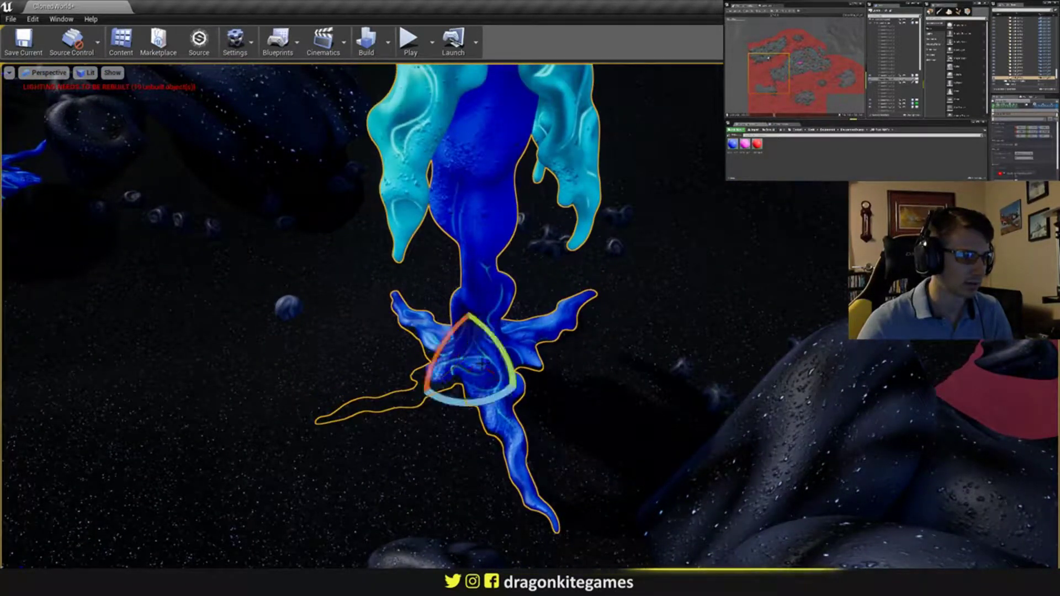
drag(482, 404, 477, 337)
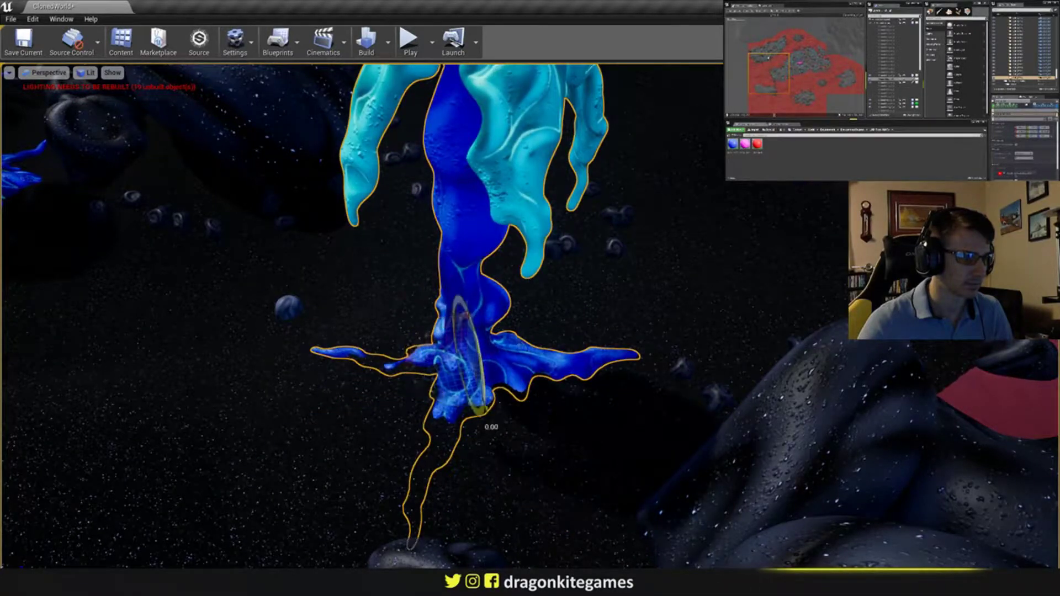
drag(479, 410, 494, 395)
drag(433, 330, 479, 412)
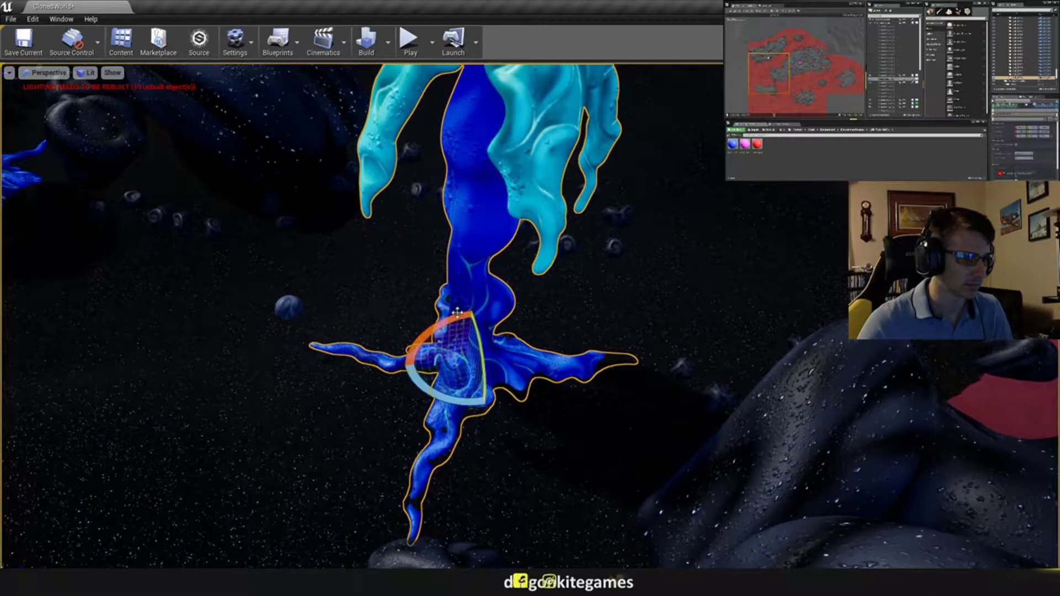
mouse_move(457, 313)
mouse_down()
mouse_move(466, 306)
mouse_move(455, 314)
mouse_move(466, 309)
mouse_move(466, 319)
mouse_up()
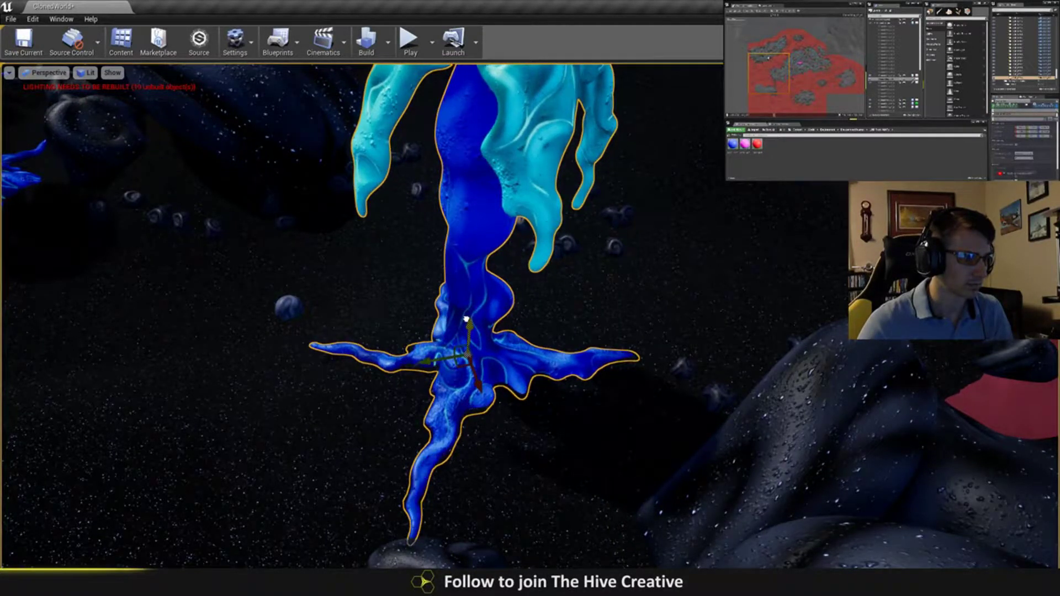
key(Escape)
- Review the planted end of the island from above and save the level
right_drag(465, 319, 376, 375)
right_drag(397, 309, 504, 281)
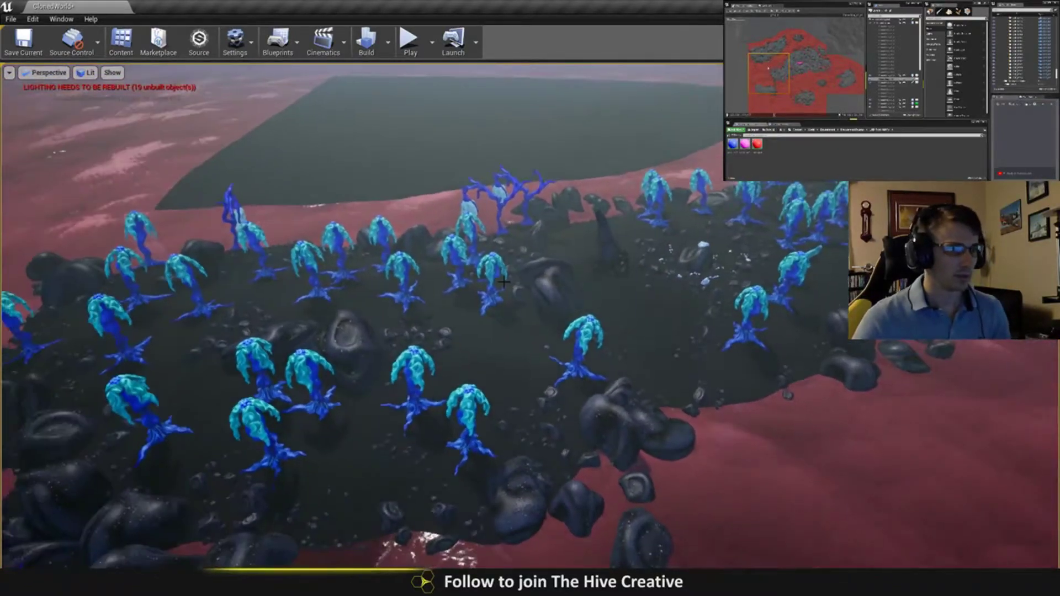
key(ctrl+s)
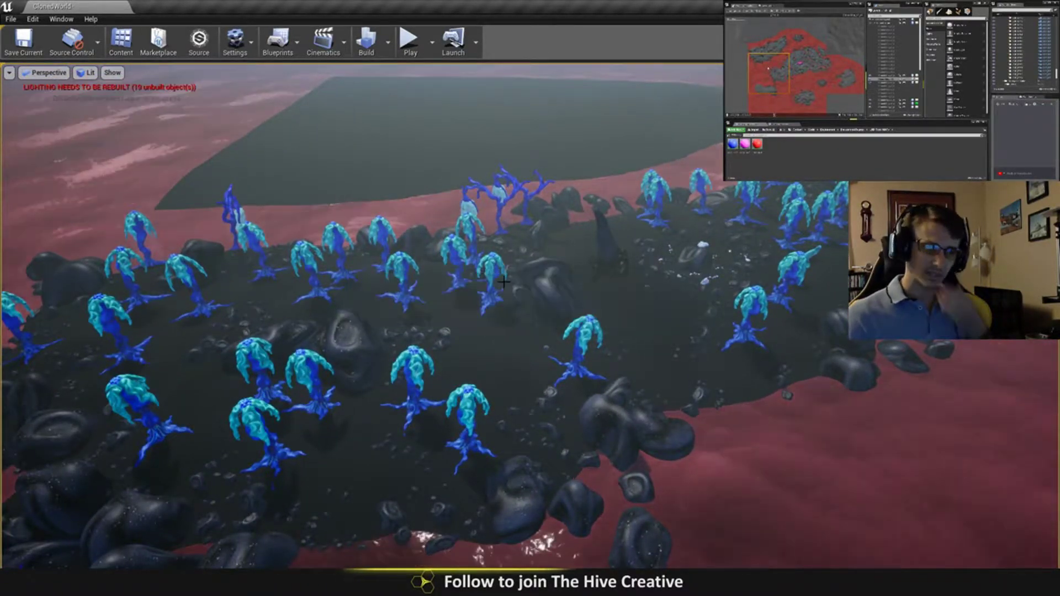
- Duplicate the bare branching tree and place the copy at the shoreline between the large rocks, tilted low over the ground
right_drag(503, 280, 375, 325)
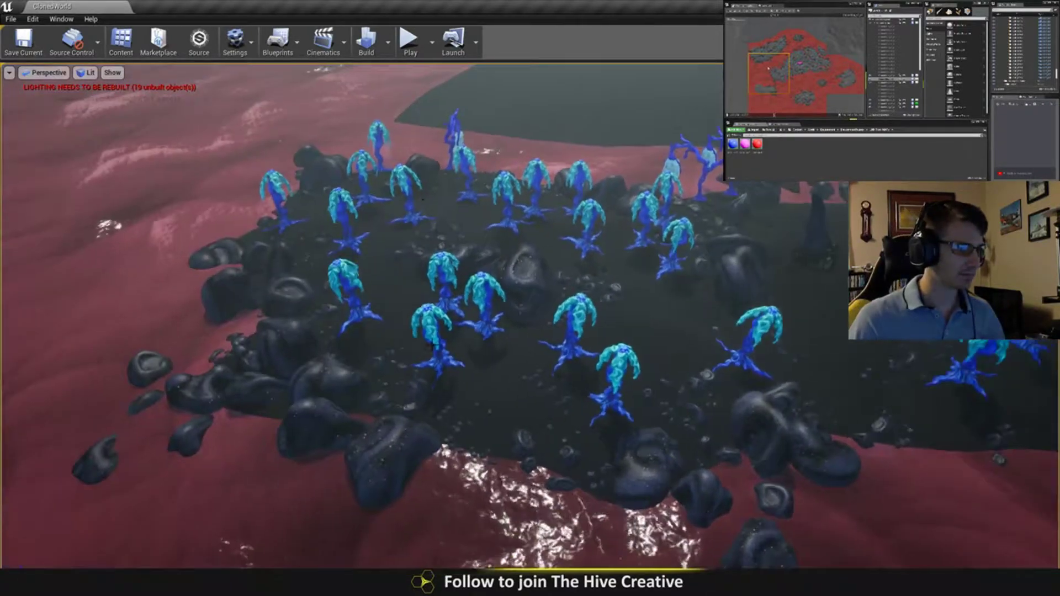
right_drag(685, 181, 695, 183)
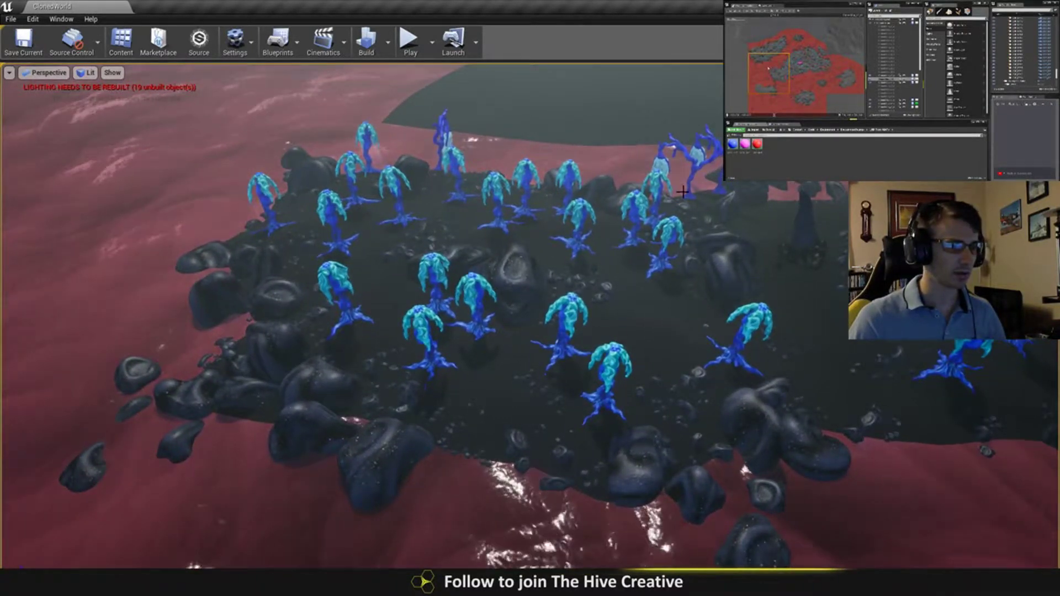
click(682, 190)
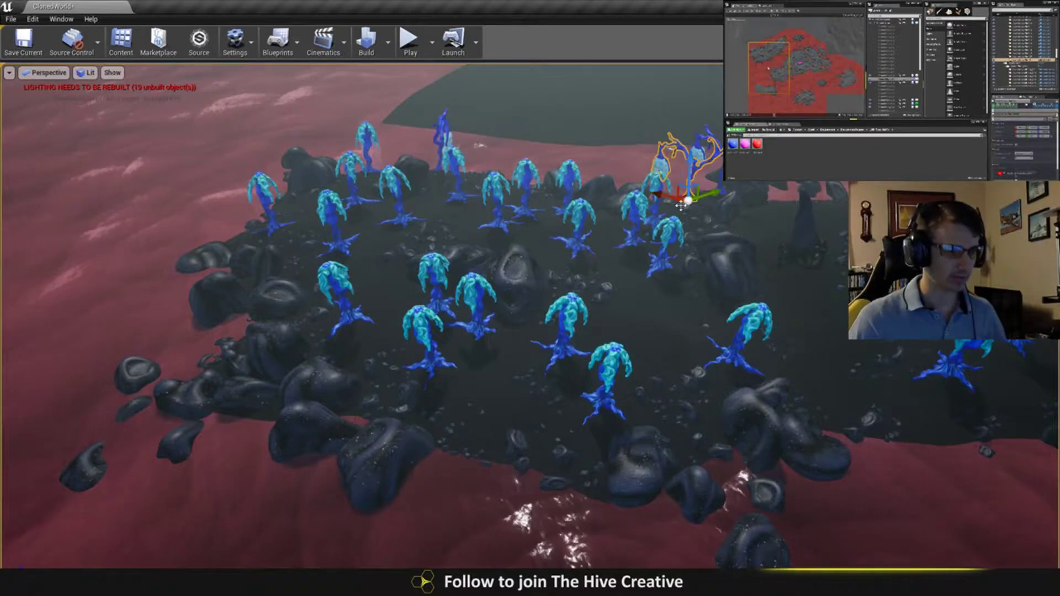
alt+drag(704, 194, 508, 484)
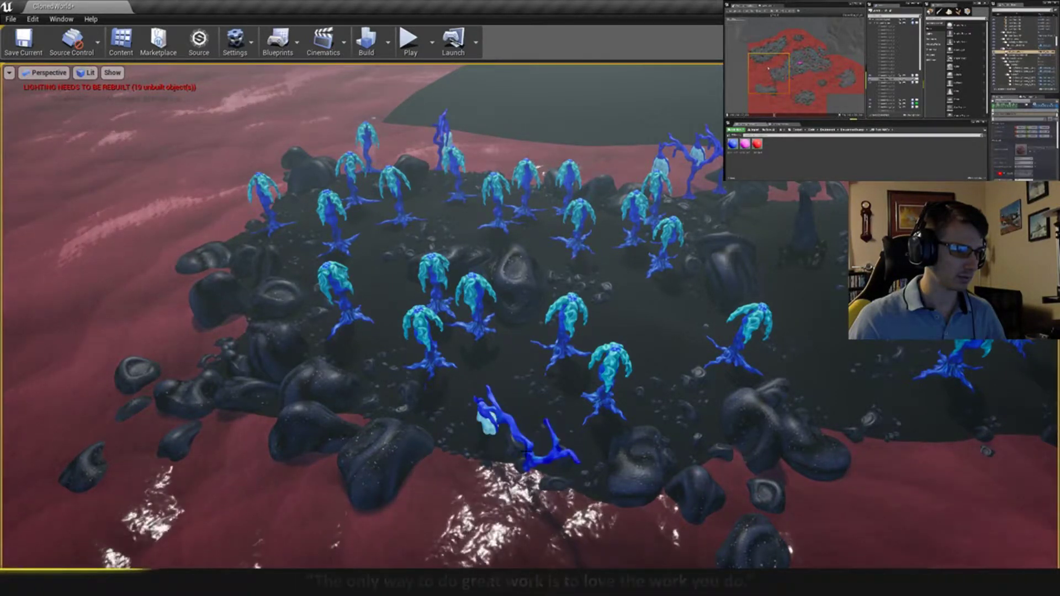
- Move the shoreline branching tree slightly inland between the large rocks and turn it to a different direction
drag(533, 491, 501, 448)
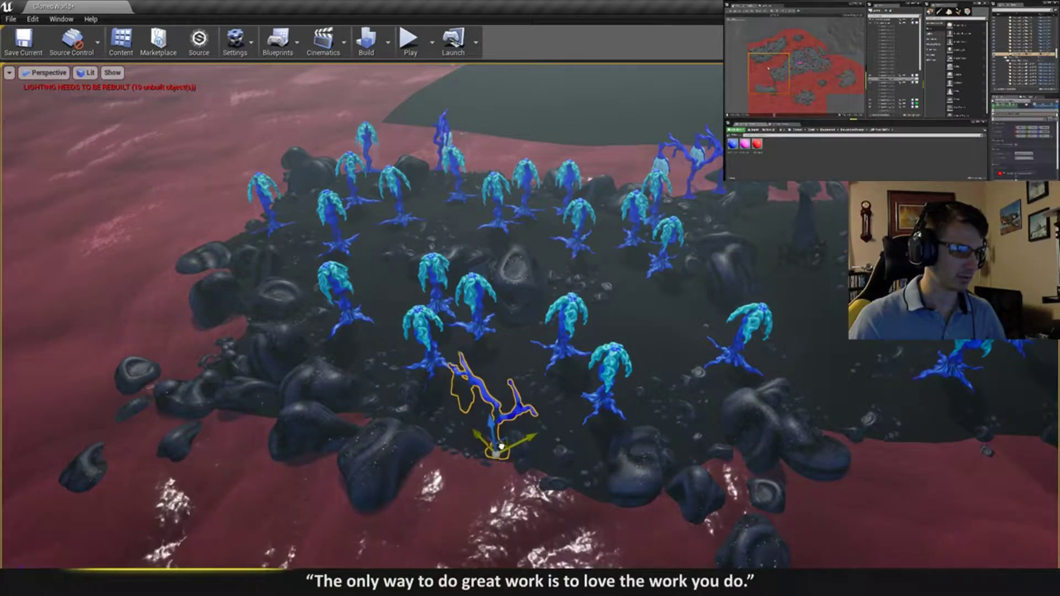
key(e)
drag(502, 494, 386, 474)
right_drag(348, 152, 337, 152)
mouse_move(527, 382)
right_down()
mouse_move(511, 367)
mouse_move(510, 347)
mouse_move(527, 381)
right_up()
key(w)
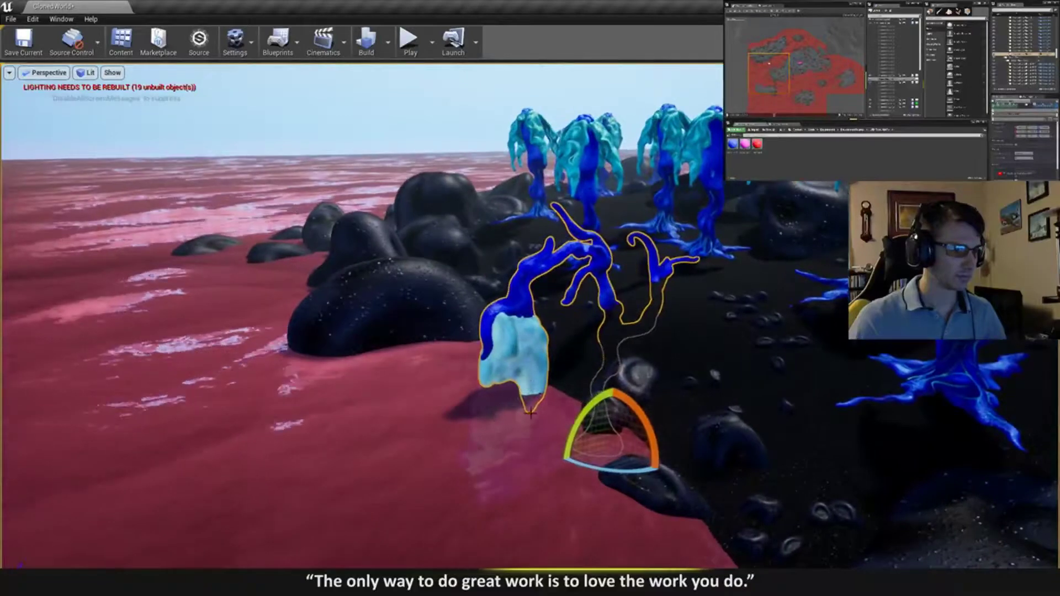
- Raise the branching tree onto the shore beside the large rock, adjust its rotation over the water, and deselect it
drag(579, 420, 568, 315)
key(w)
click(578, 347)
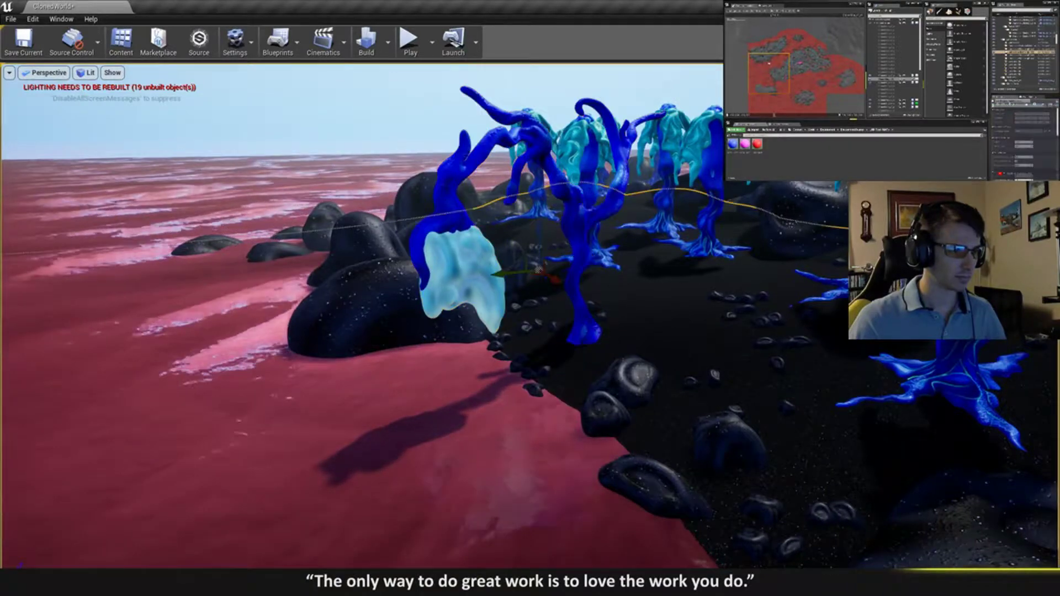
key(ctrl+z)
mouse_move(578, 348)
mouse_down()
mouse_move(562, 365)
mouse_move(572, 353)
mouse_up()
right_drag(605, 351, 585, 351)
key(w)
scroll(606, 351, up, 1)
key(e)
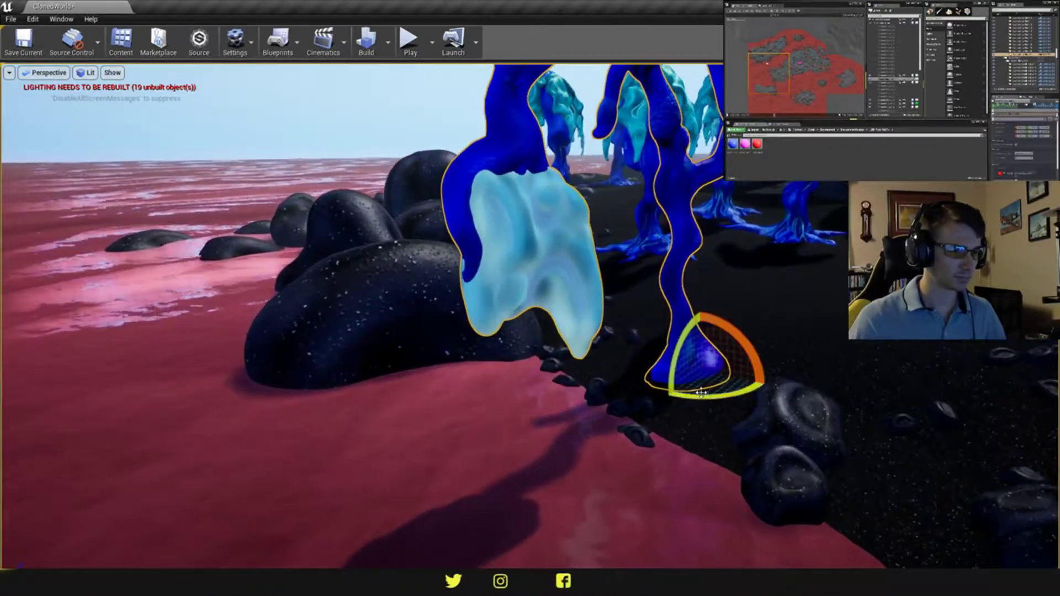
drag(702, 394, 647, 366)
key(Escape)
- Survey the planted island from several sides for open ground between the trees and rocks
mouse_move(648, 366)
right_down()
mouse_move(701, 389)
mouse_move(707, 406)
mouse_move(631, 353)
right_up()
key(s)
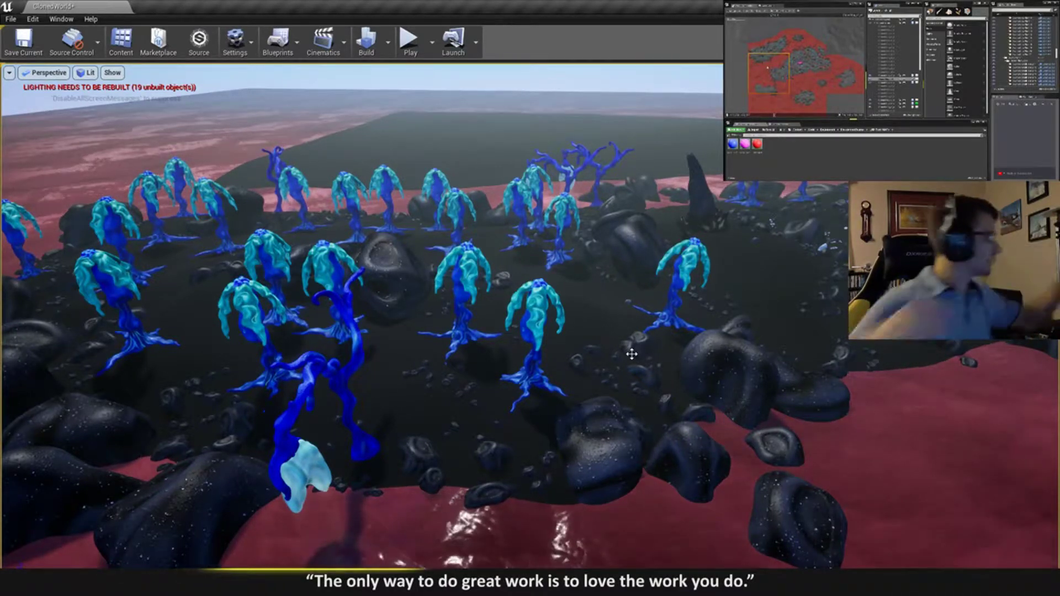
key(s)
right_drag(382, 113, 183, 145)
key(d)
key(a)
key(w)
key(s)
right_drag(622, 230, 485, 250)
key(s)
key(w)
right_drag(647, 393, 767, 337)
key(w)
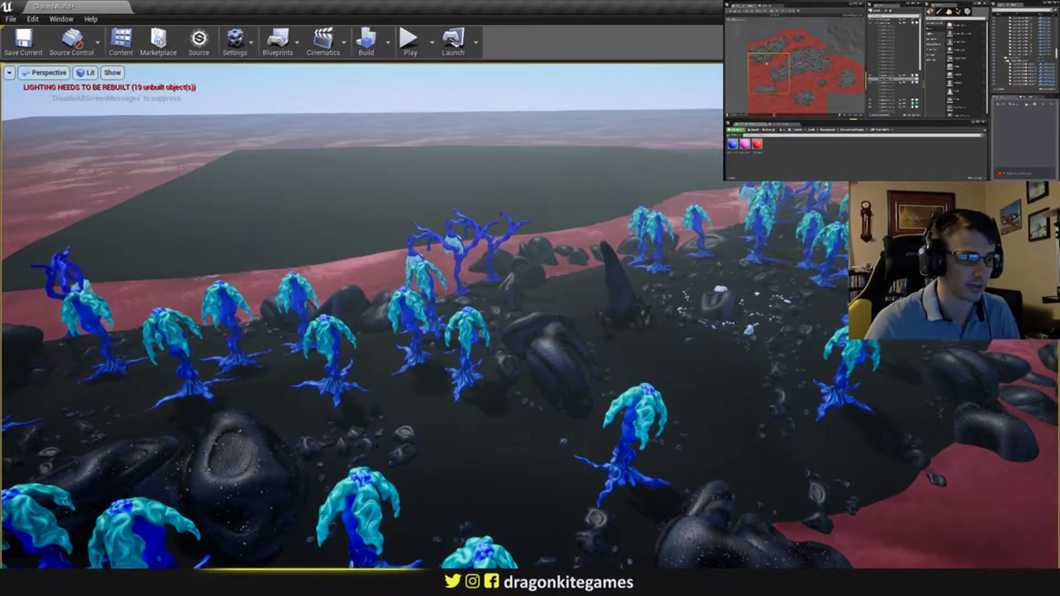
- Duplicate the small bud-topped tree and place the copy at ground height in the open area between the large rocks
click(878, 330)
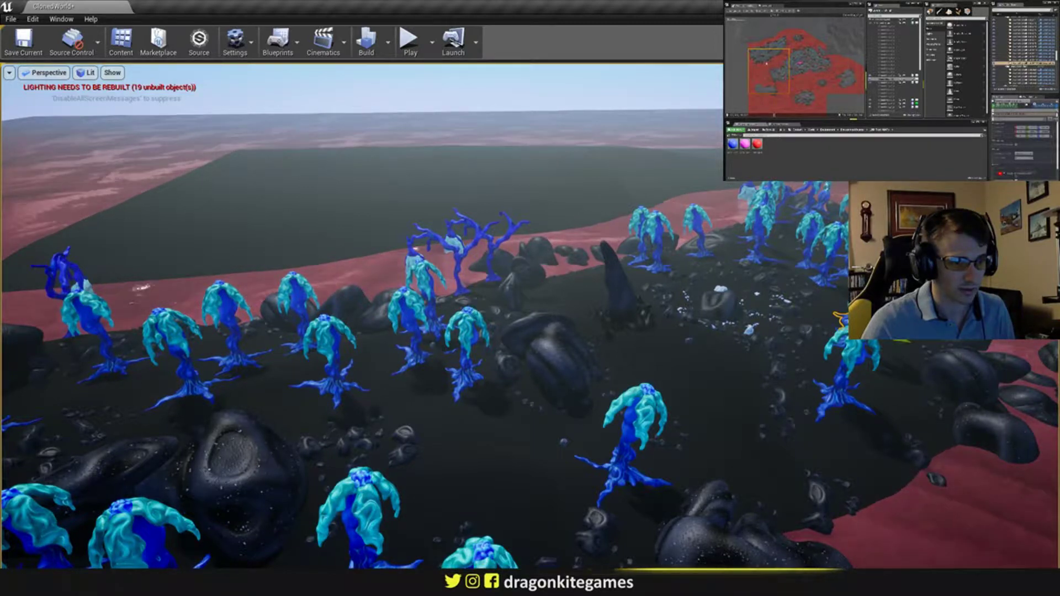
drag(877, 331, 468, 473)
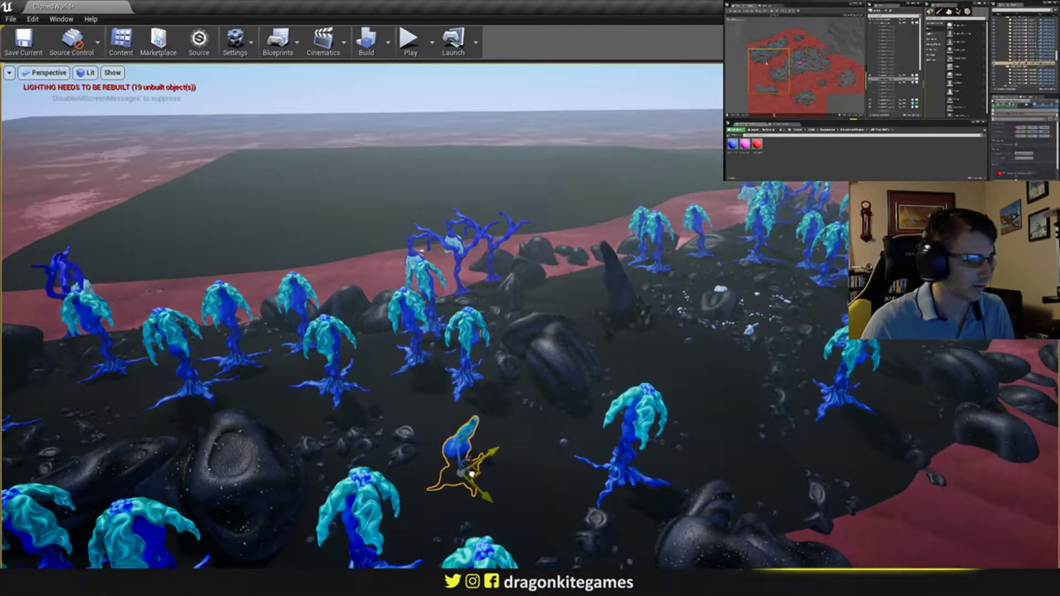
right_drag(469, 473, 502, 384)
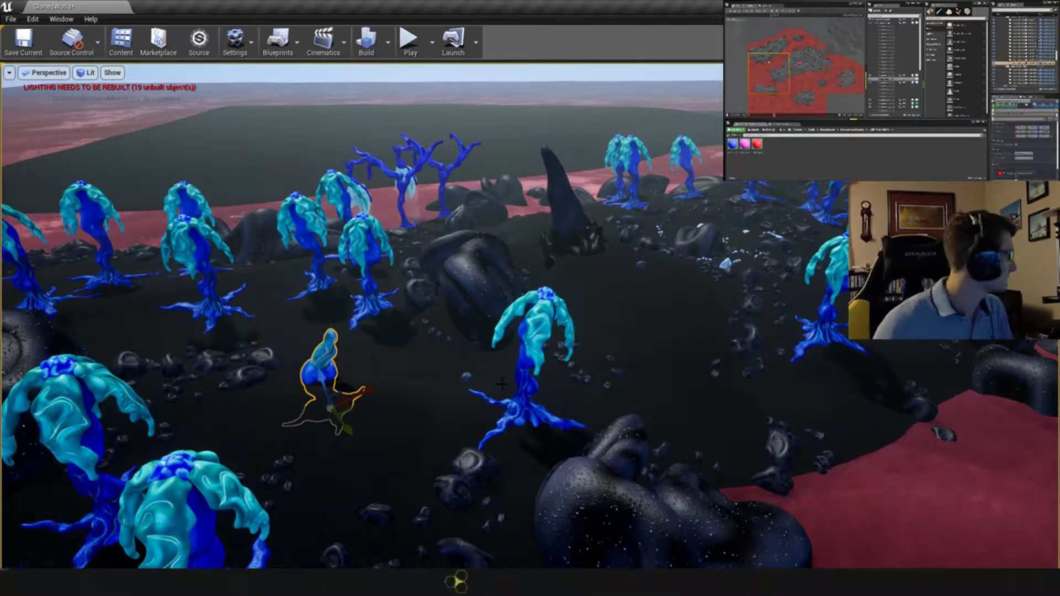
right_drag(474, 362, 336, 381)
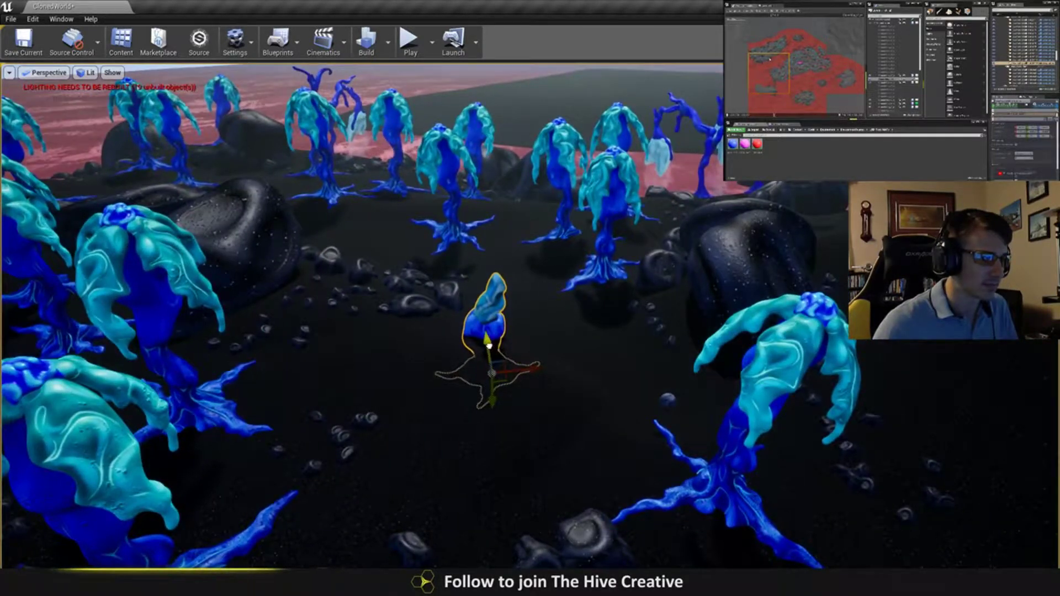
drag(489, 345, 483, 308)
drag(499, 346, 412, 332)
- Turn and tilt the bud-topped copy to fit the slope and fine-tune its position on the ground
key(e)
drag(431, 381, 473, 342)
drag(379, 345, 386, 334)
drag(457, 318, 413, 333)
right_drag(413, 333, 387, 387)
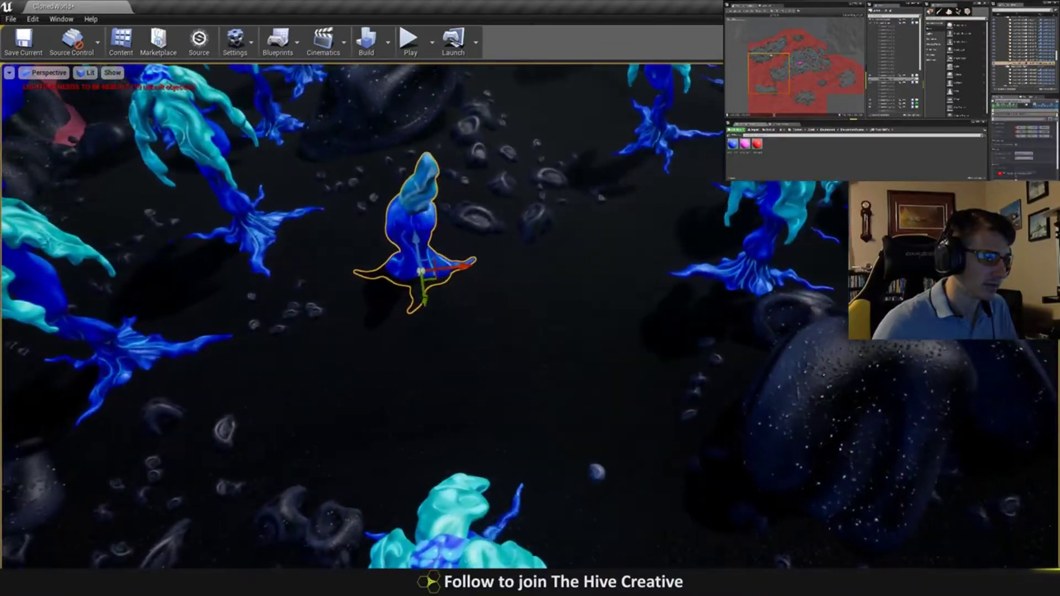
drag(433, 278, 440, 272)
- Duplicate the bud-topped tree and place the copy on the open ground at the other end of the long rocks
right_drag(438, 245, 403, 237)
scroll(590, 316, down, 3)
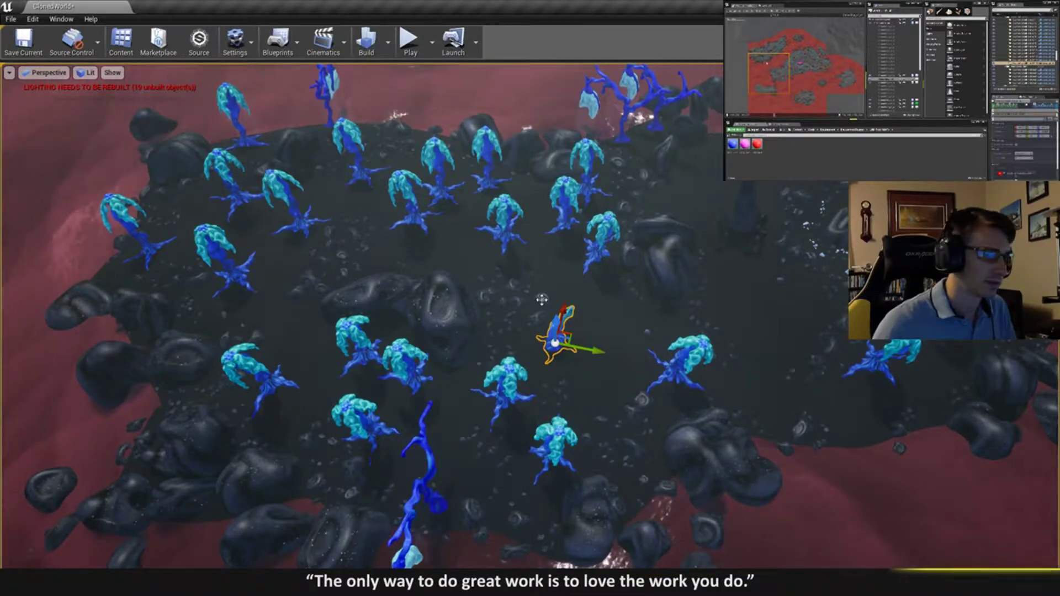
right_drag(542, 301, 405, 334)
drag(577, 256, 615, 316)
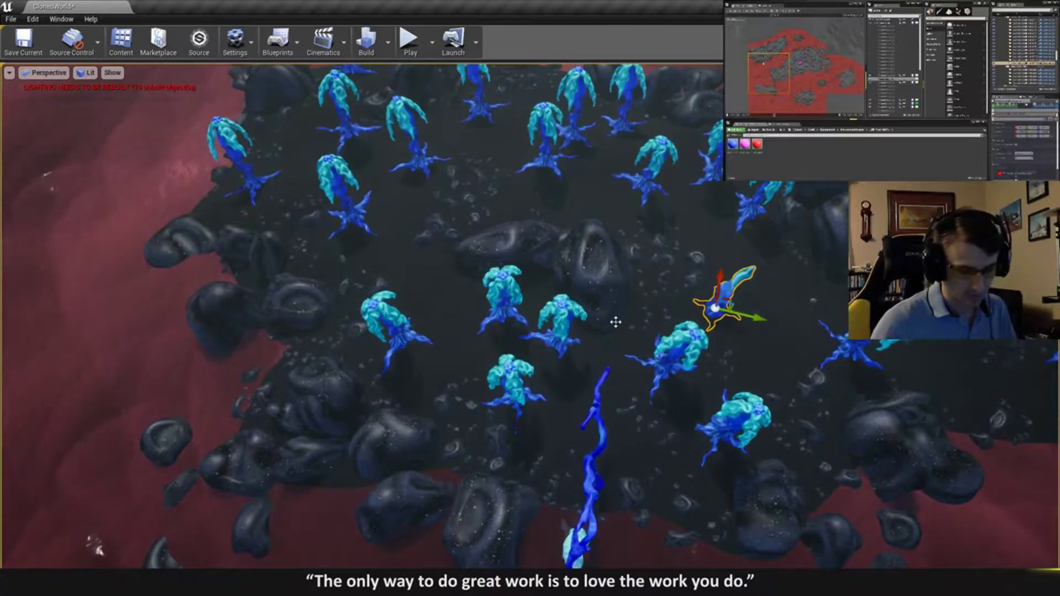
alt+drag(727, 298, 437, 278)
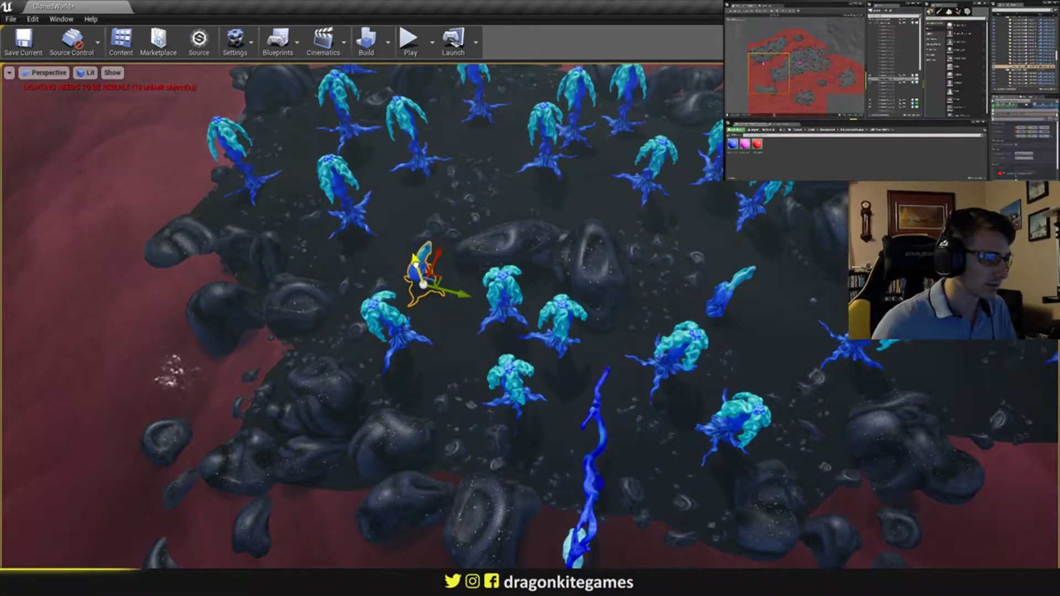
- Turn the second bud-topped tree to a different direction and tilt it until its roots follow the ground
key(e)
drag(422, 229, 373, 249)
right_drag(457, 231, 464, 202)
key(w)
key(w)
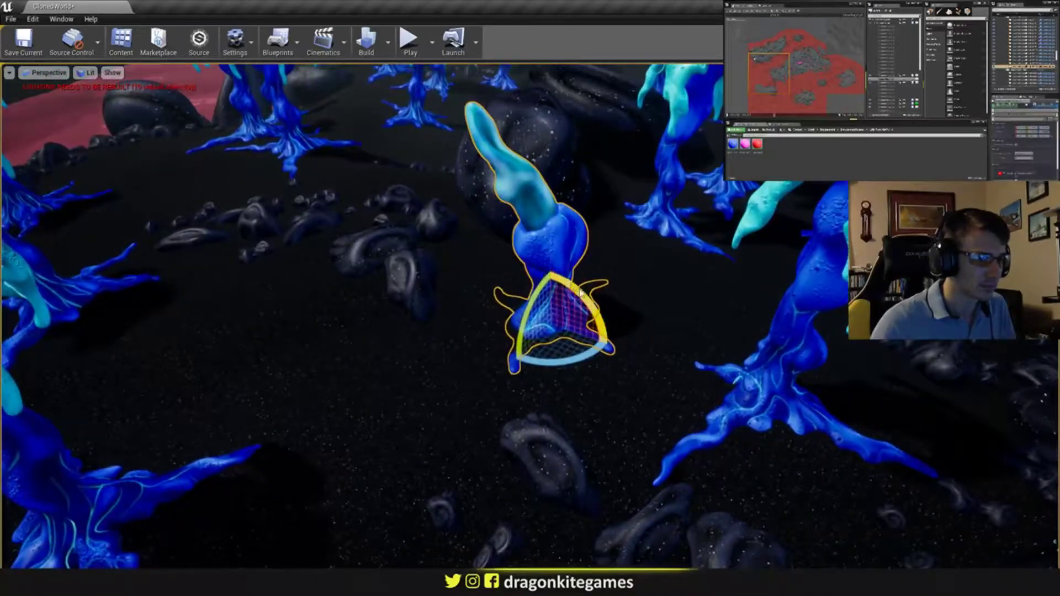
drag(580, 293, 575, 295)
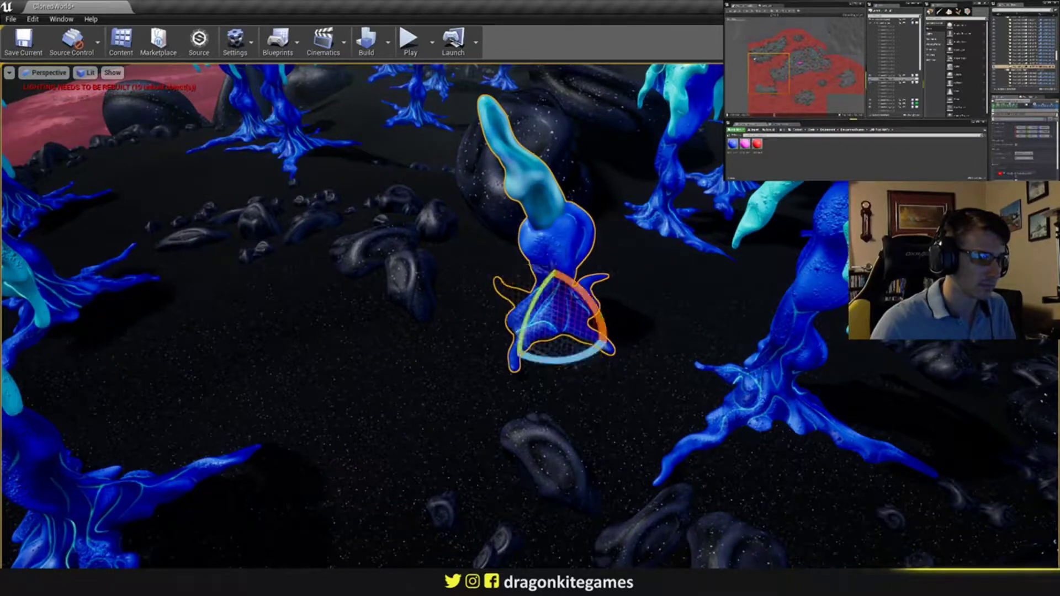
- Duplicate the bud-topped tree again and place the copy beside the drooping trees along the opposite shore
key(s)
right_drag(557, 320, 524, 311)
right_drag(541, 221, 580, 217)
key(ctrl+w)
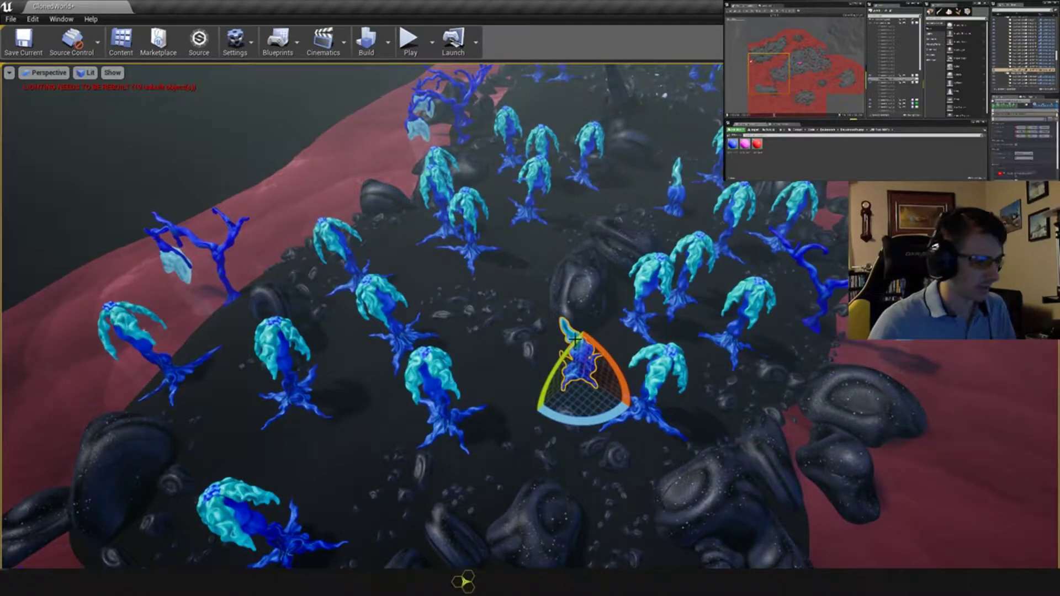
key(w)
drag(576, 372, 374, 241)
right_drag(374, 242, 464, 246)
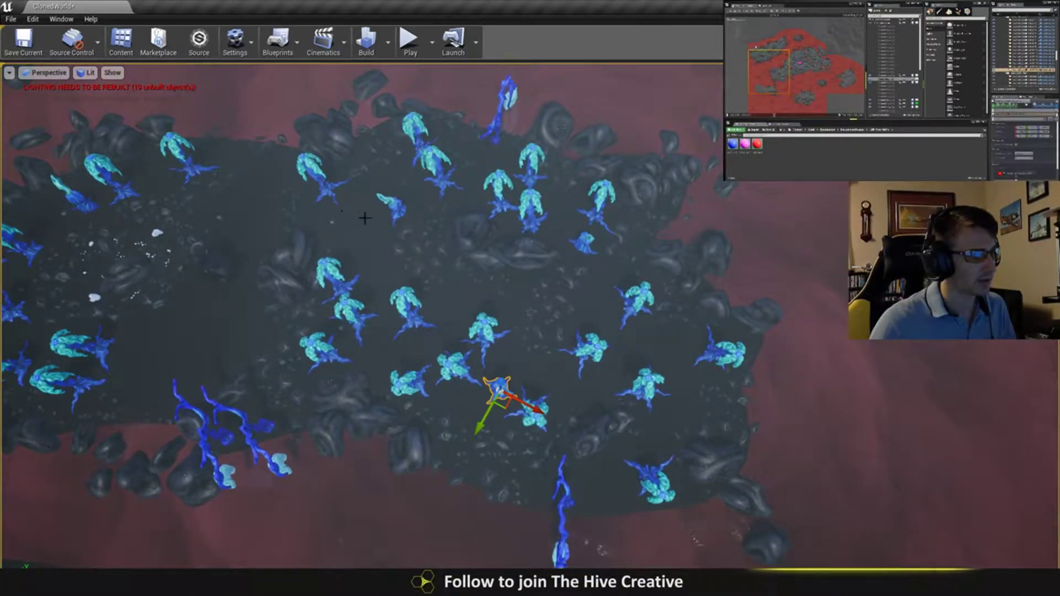
- Move the newest bud-topped tree between the drooping trees at the island's end and settle it on the ground
drag(505, 407, 666, 359)
key(w)
right_drag(666, 358, 629, 248)
key(q)
mouse_move(593, 353)
mouse_down()
mouse_move(641, 438)
mouse_move(562, 366)
mouse_move(550, 377)
mouse_move(592, 363)
mouse_up()
key(w)
key(s)
right_drag(592, 363, 592, 403)
scroll(607, 441, down, 4)
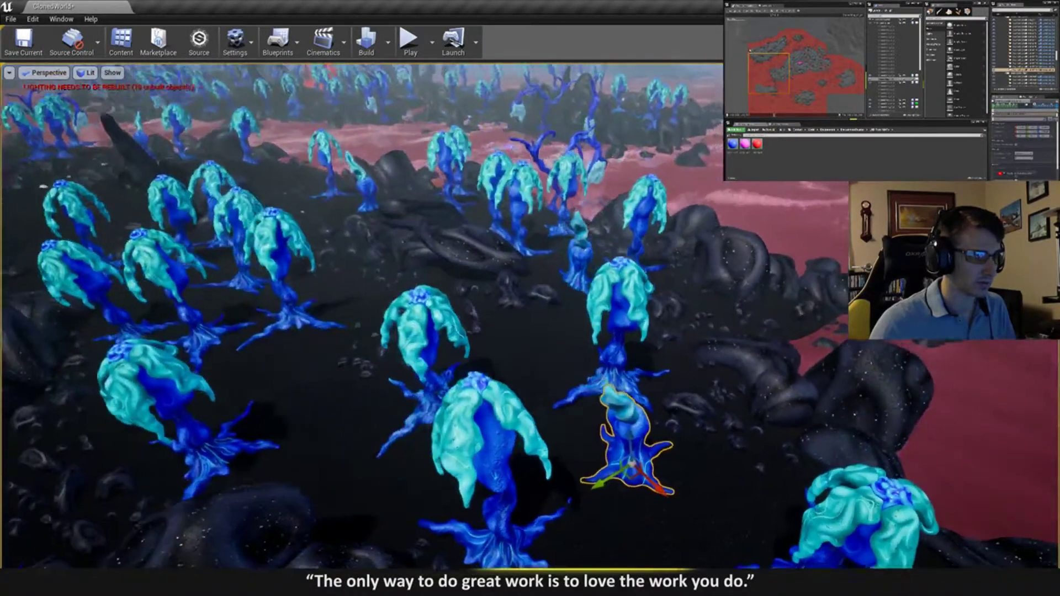
- Rotate the bud-topped tree at the island's end to a different direction, deselect it, and save the level
key(e)
drag(628, 511, 679, 506)
key(Escape)
scroll(620, 451, down, 1)
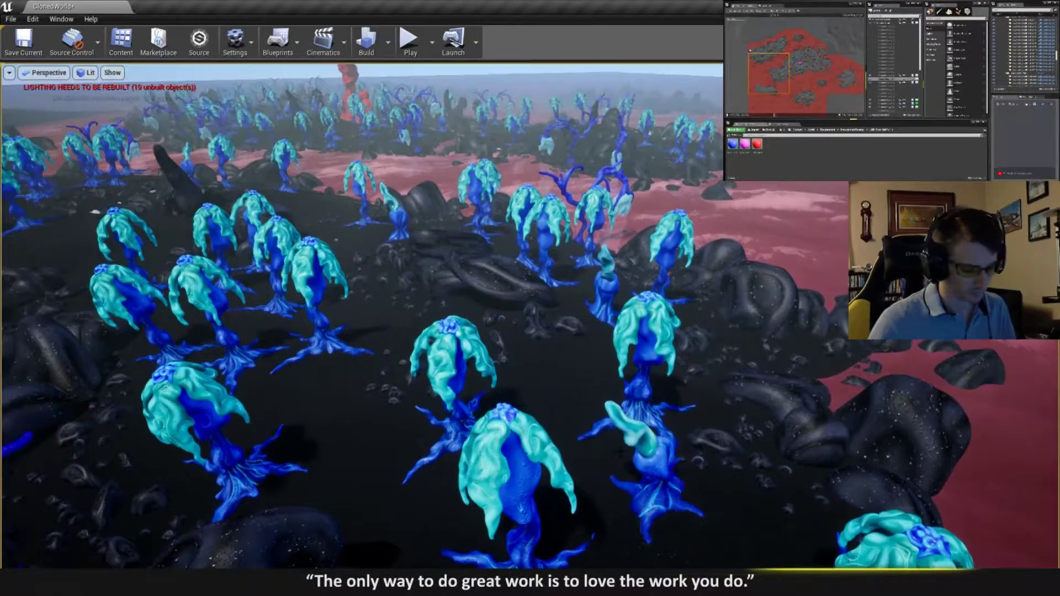
key(ctrl+s)
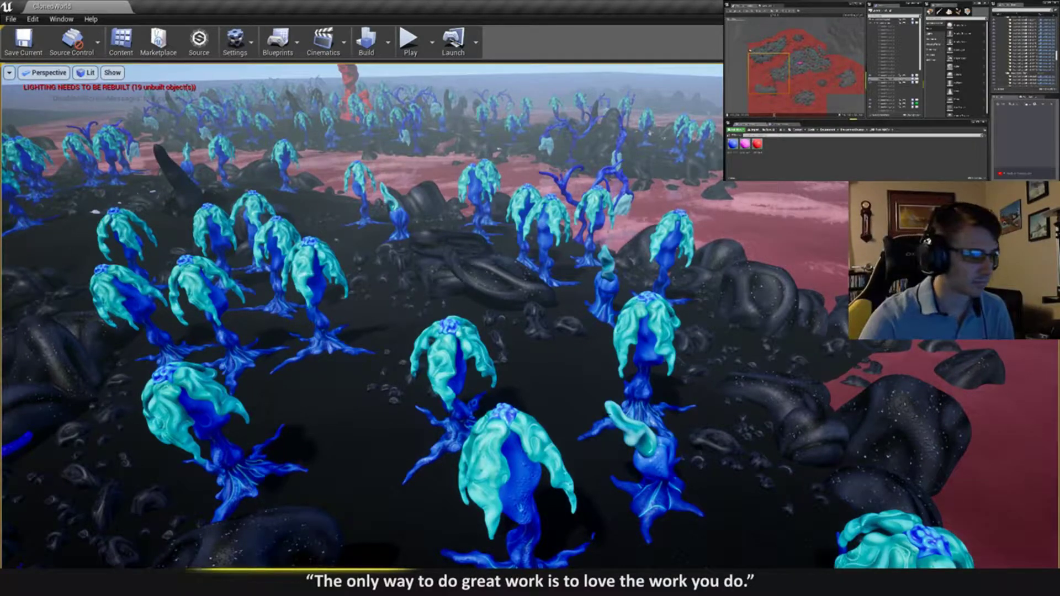
- Review the planted island from above and inspect the vegetation on the neighbouring lava island
right_drag(620, 452, 658, 478)
key(w)
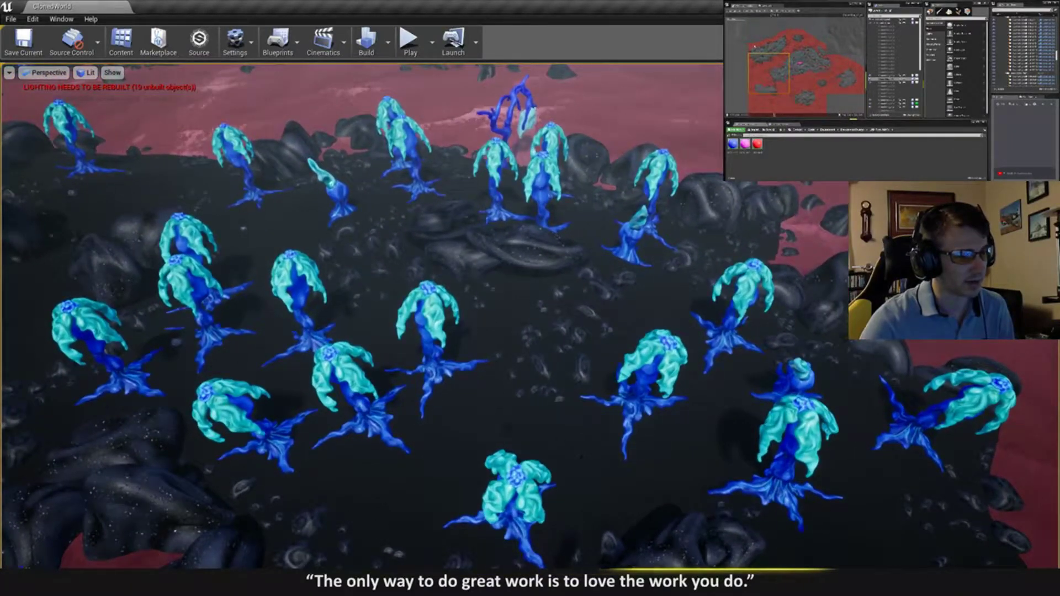
click(526, 501)
key(a)
right_drag(525, 501, 615, 494)
key(w)
key(a)
key(a)
key(Escape)
key(a)
key(a)
key(s)
right_drag(574, 337, 599, 326)
key(s)
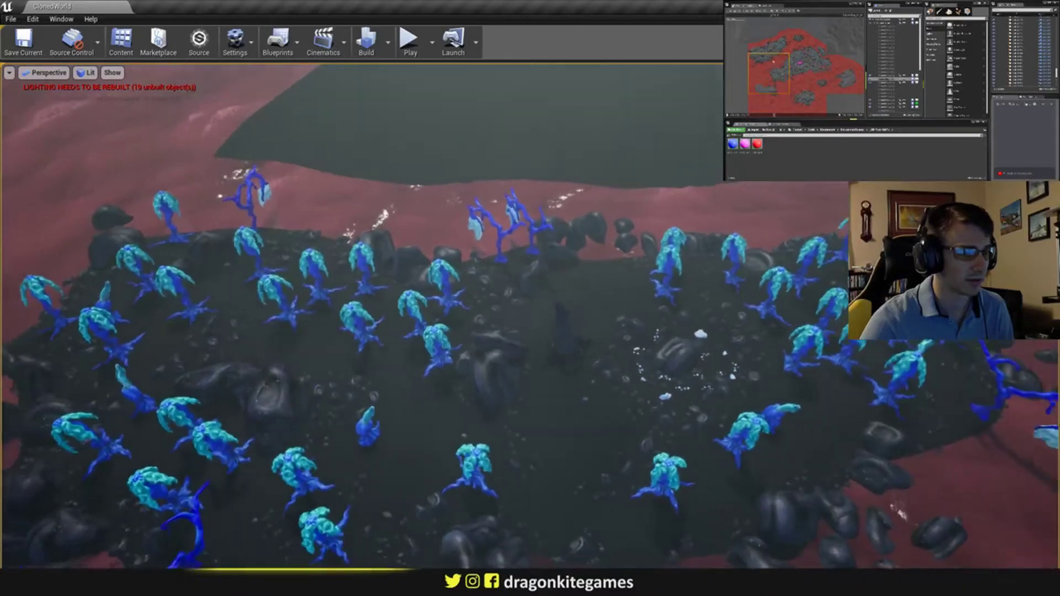
right_drag(498, 417, 513, 405)
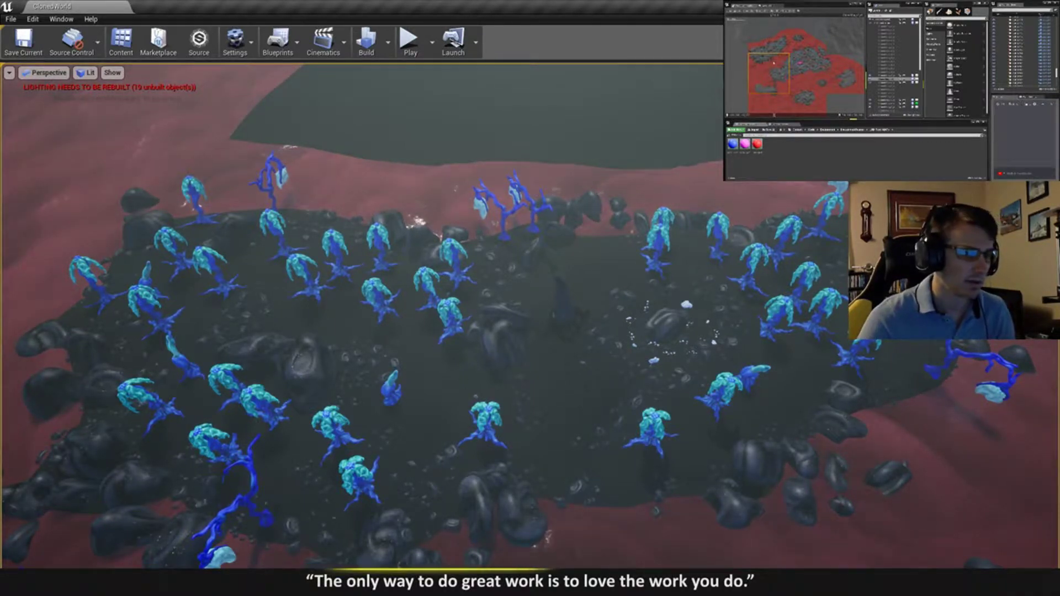
right_drag(530, 298, 464, 298)
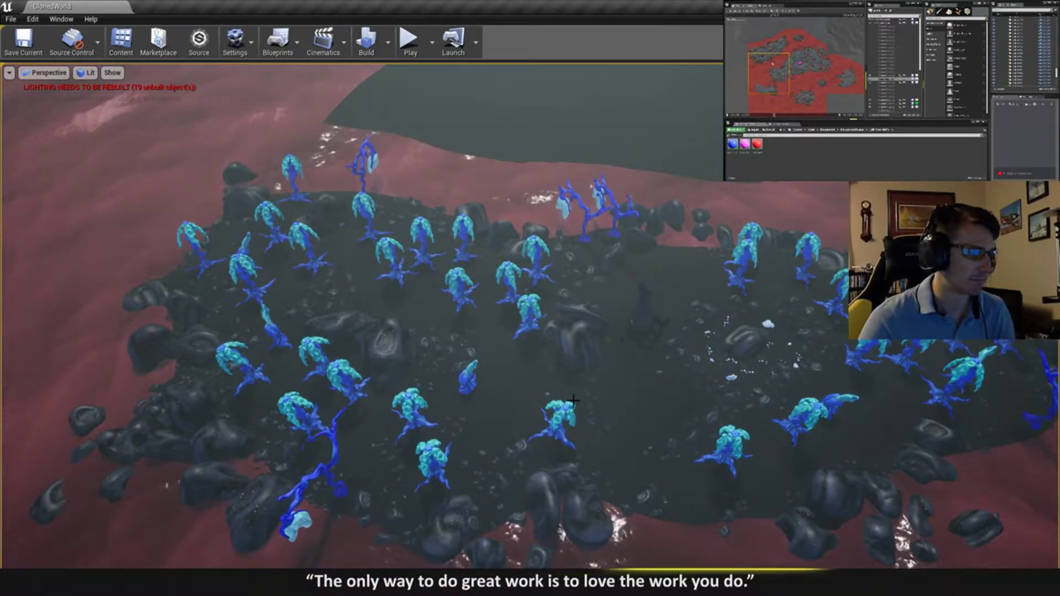
right_drag(573, 400, 828, 419)
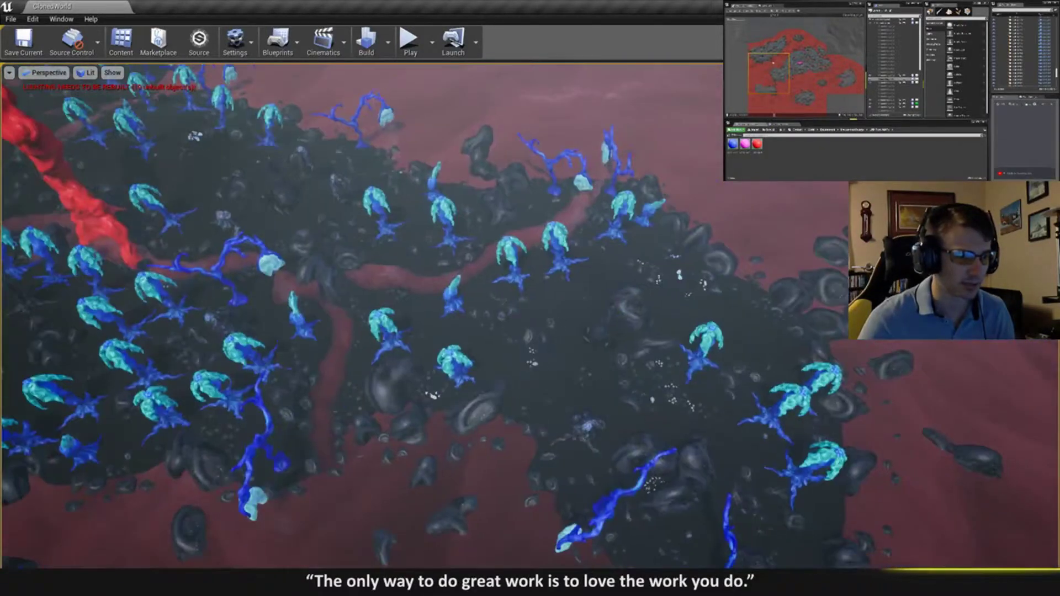
right_drag(497, 418, 497, 424)
- Duplicate the small pale plant from the lava island's shore and try to position the copy among the other island's drooping trees
click(563, 339)
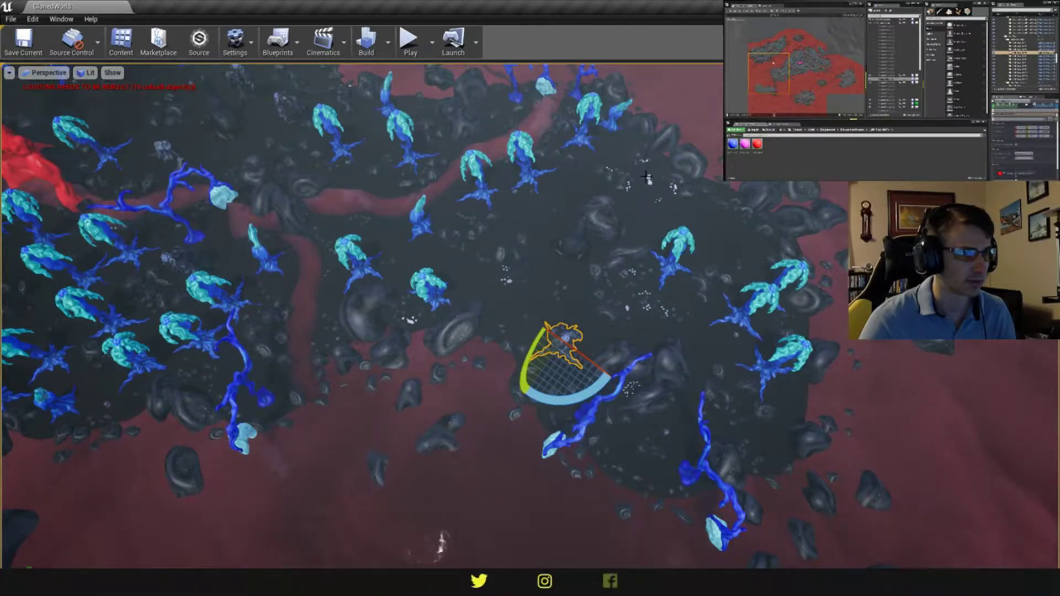
drag(526, 375, 522, 395)
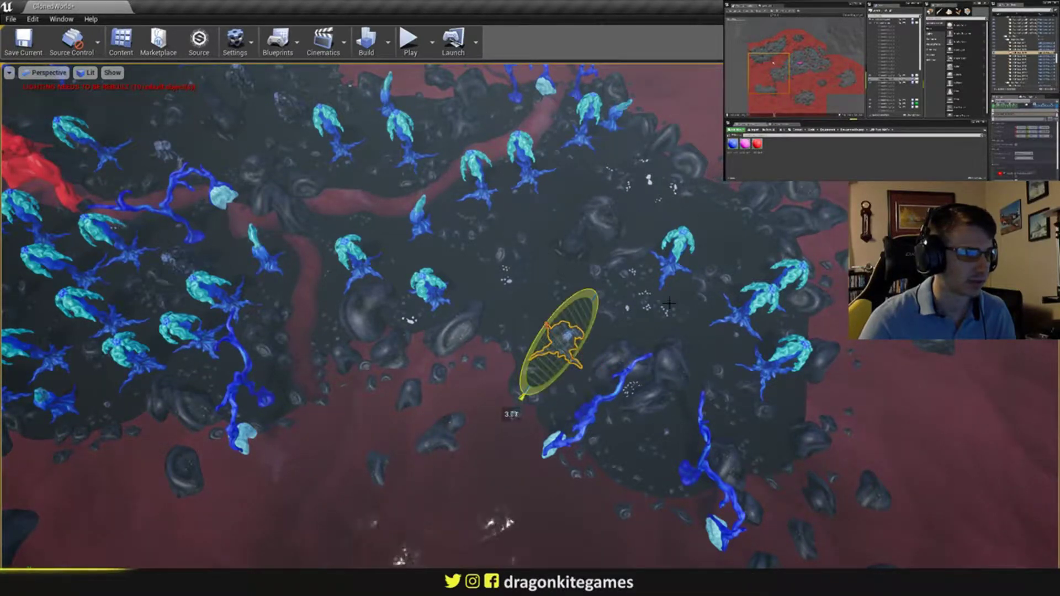
drag(669, 303, 611, 307)
key(w)
right_drag(601, 288, 326, 237)
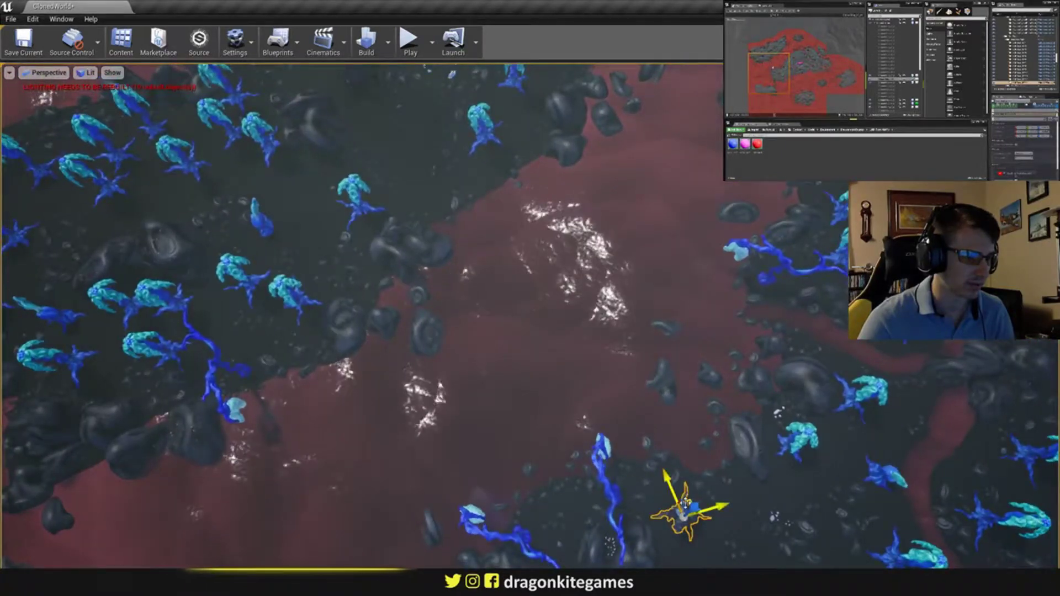
drag(685, 503, 294, 165)
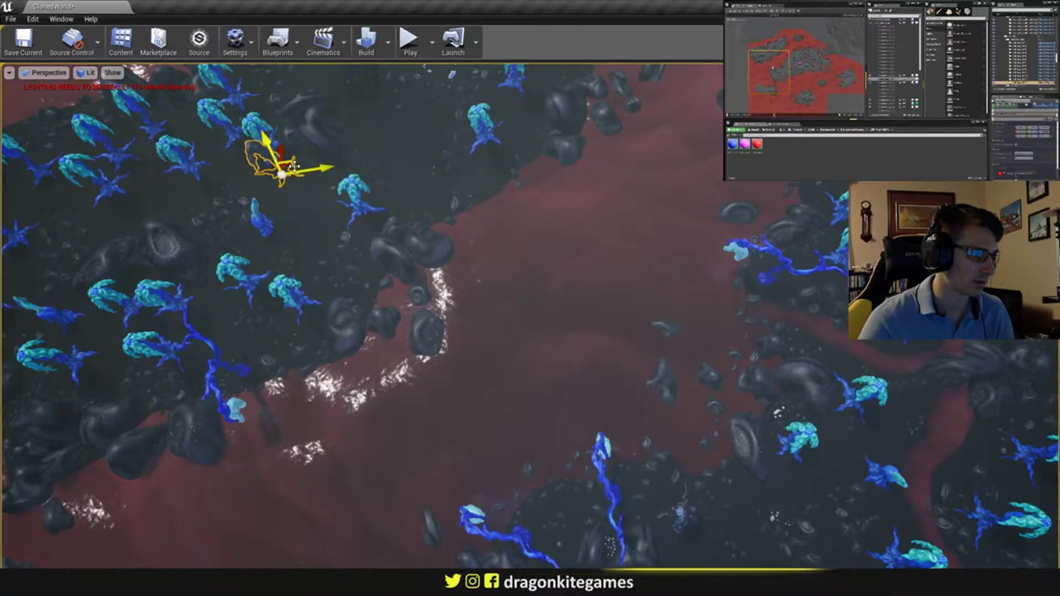
click(293, 164)
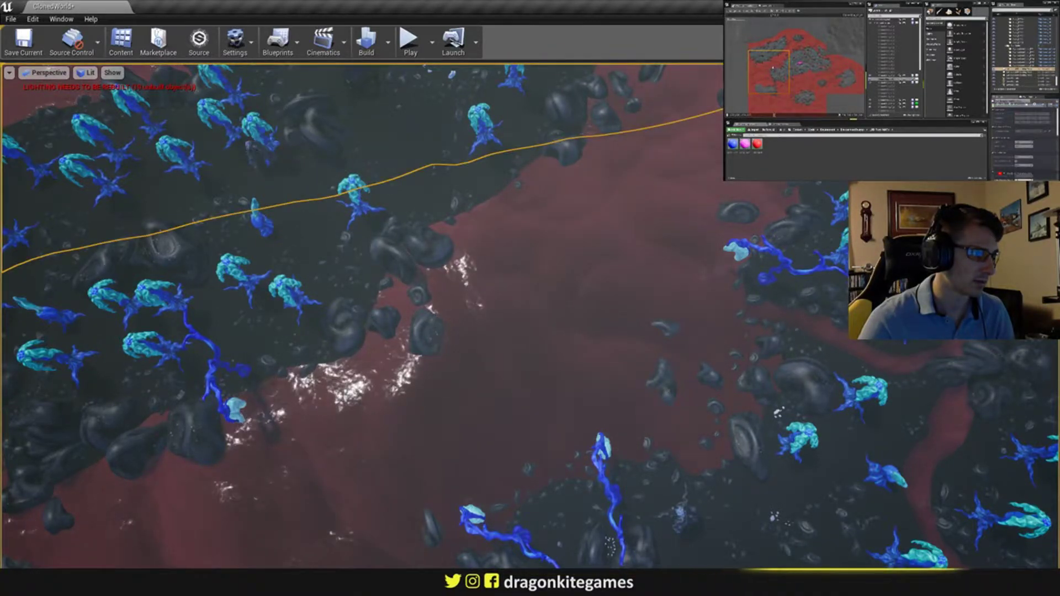
click(294, 165)
mouse_move(294, 166)
mouse_down()
mouse_move(313, 196)
mouse_move(278, 168)
mouse_up()
key(Escape)
- Select the dark plants on the central island and place copies of them on the neighbouring island among its drooping trees
right_drag(278, 168, 302, 170)
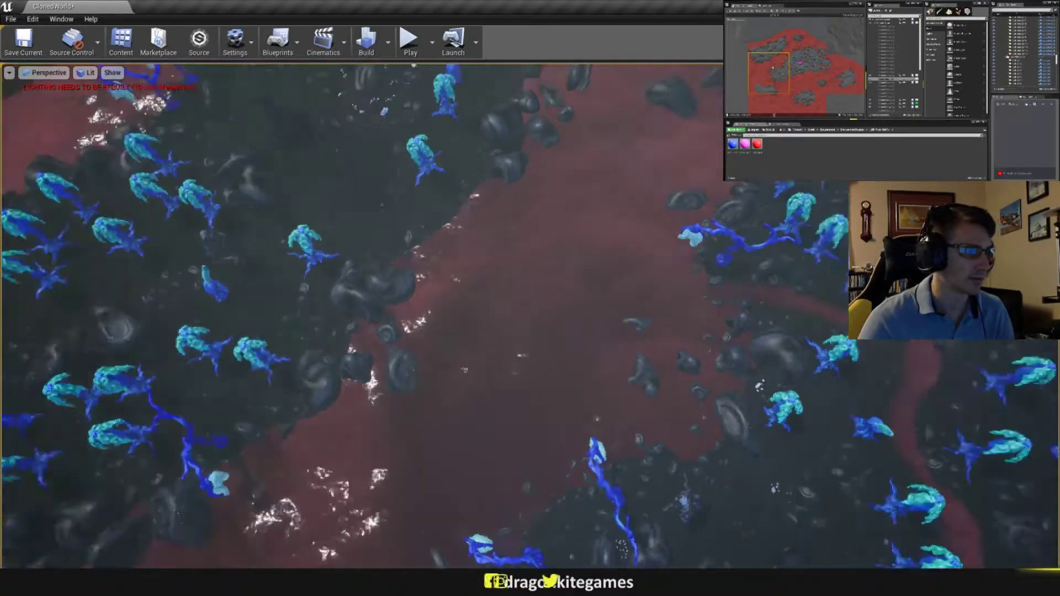
right_drag(452, 320, 502, 244)
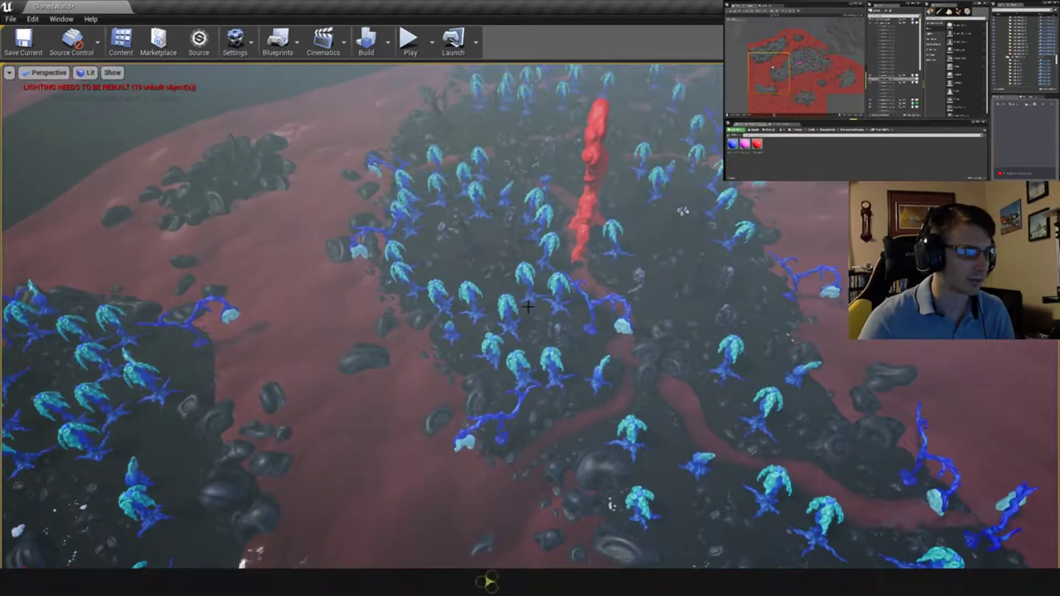
click(636, 277)
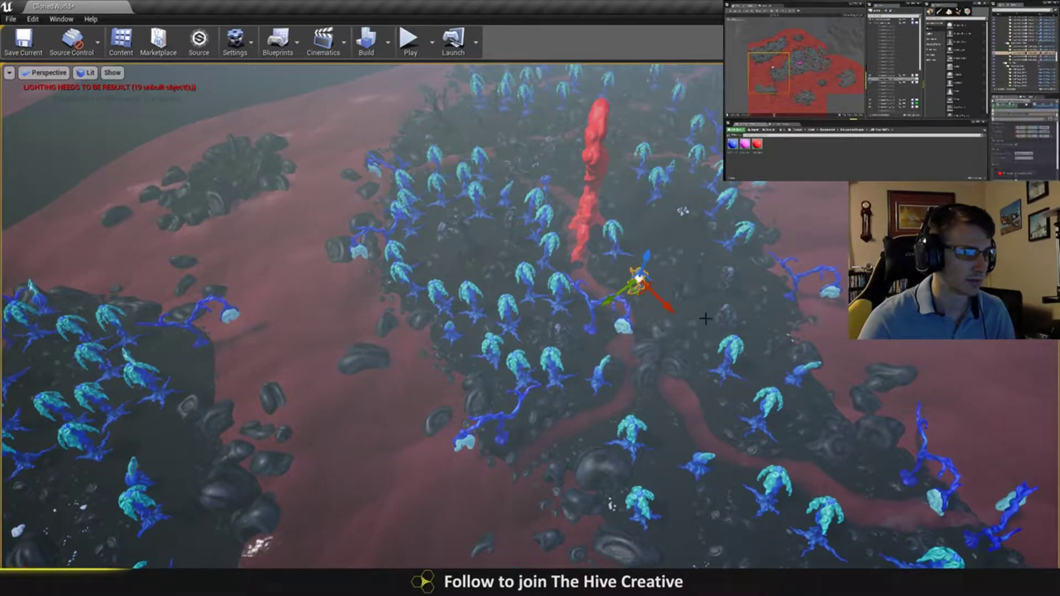
ctrl+click(512, 169)
right_drag(622, 230, 574, 265)
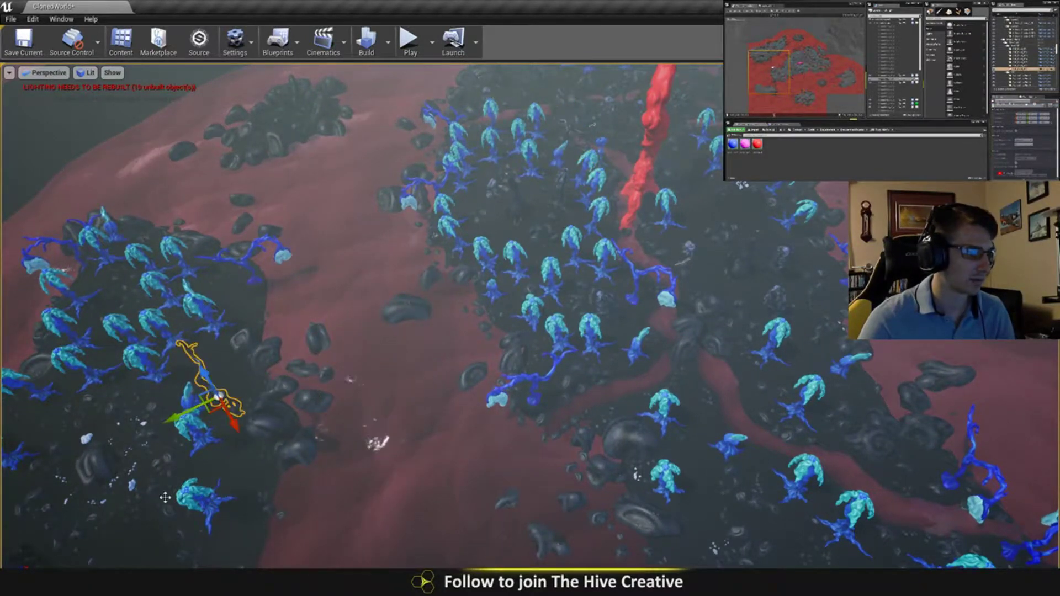
right_drag(165, 497, 220, 499)
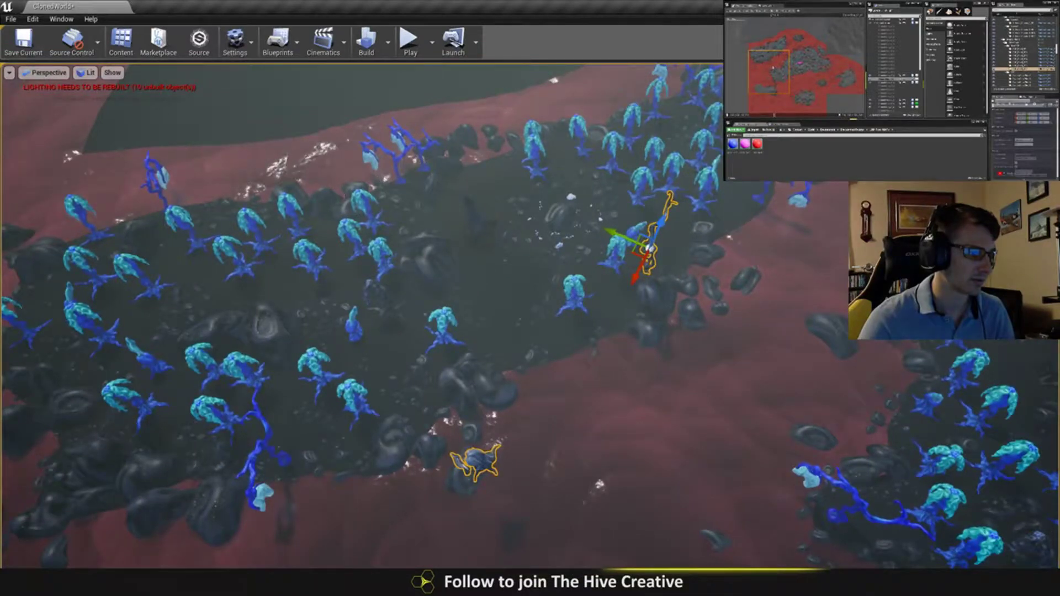
- Move the small dark plant inland beside the shoreline drooping tree, and shift the dark branching tree between two drooping trees
click(482, 475)
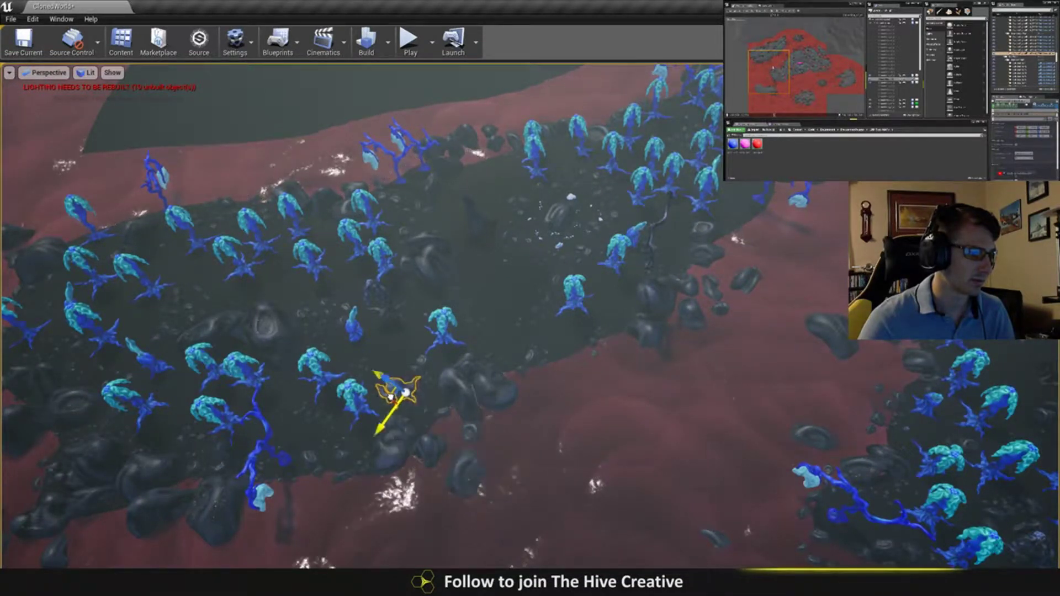
click(649, 253)
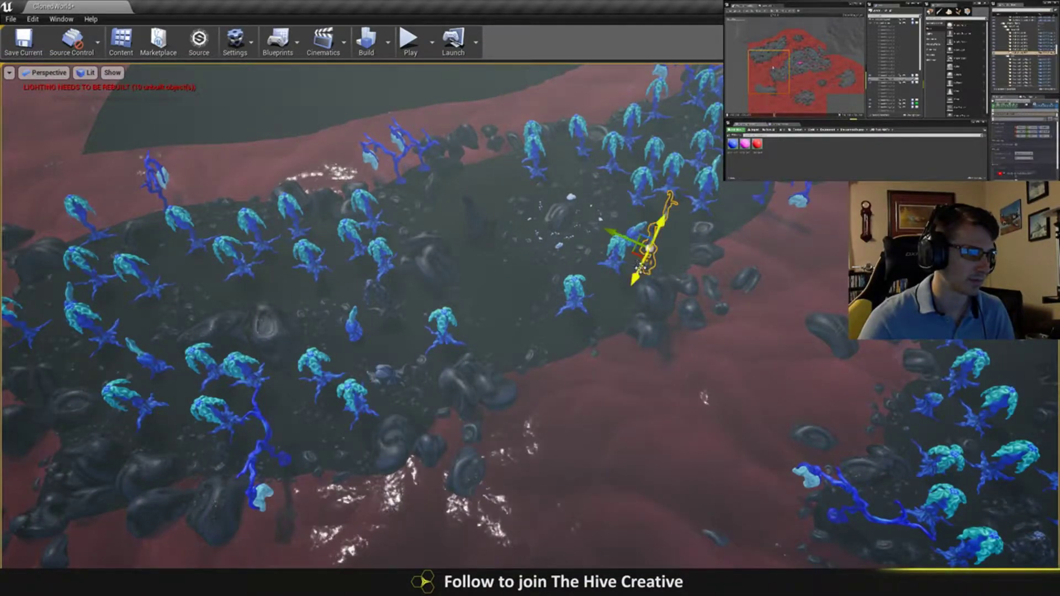
drag(633, 253, 504, 297)
right_drag(499, 302, 342, 276)
key(w)
key(w)
right_drag(545, 337, 521, 364)
key(s)
click(546, 337)
key(s)
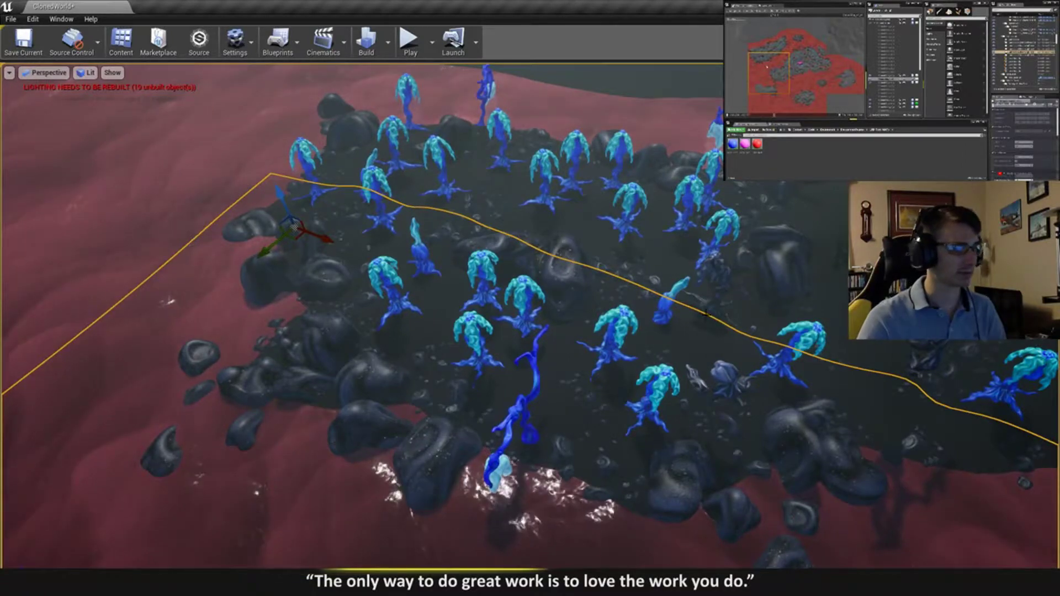
- Move the dark branching tree to the far end of the island, beside the shoreline rocks
click(486, 199)
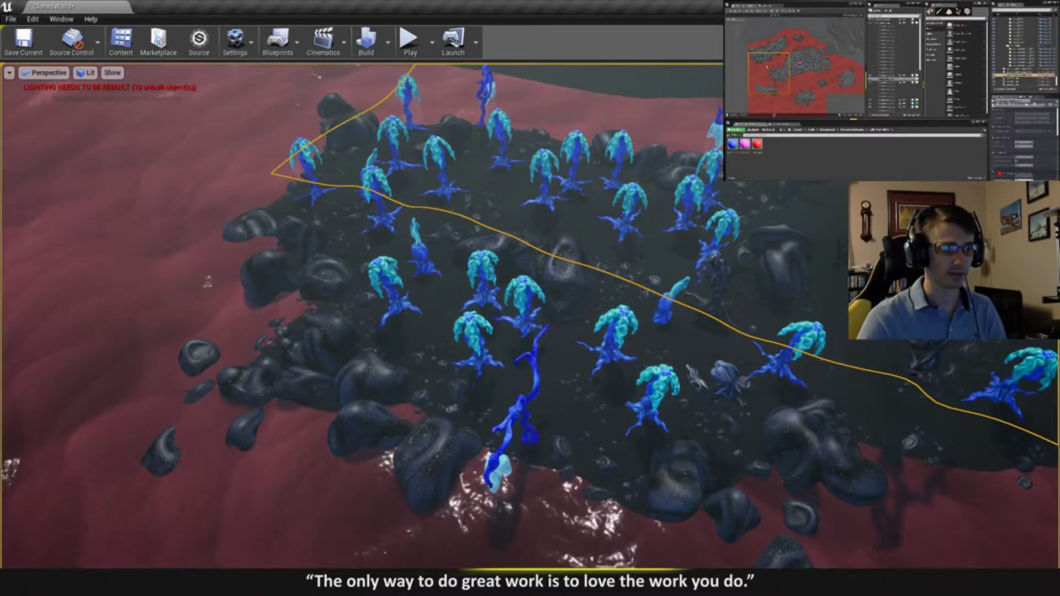
click(917, 343)
drag(919, 353, 293, 289)
right_drag(307, 291, 521, 331)
drag(499, 284, 441, 415)
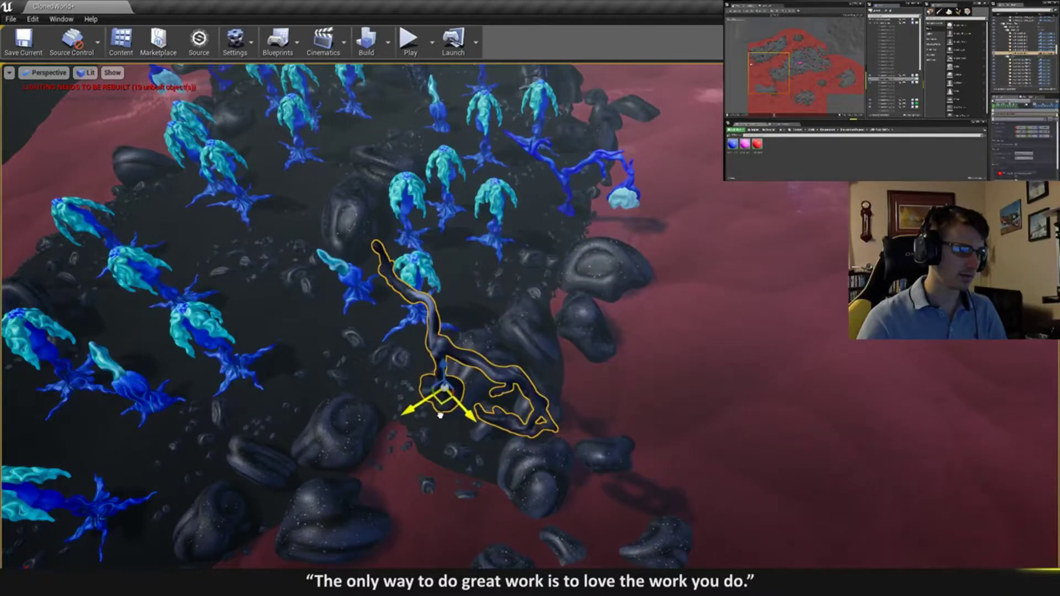
- Shift the dark branching tree off the rocks, rotate it about 44 degrees horizontally, and adjust its position at the shoreline
right_drag(443, 393, 558, 391)
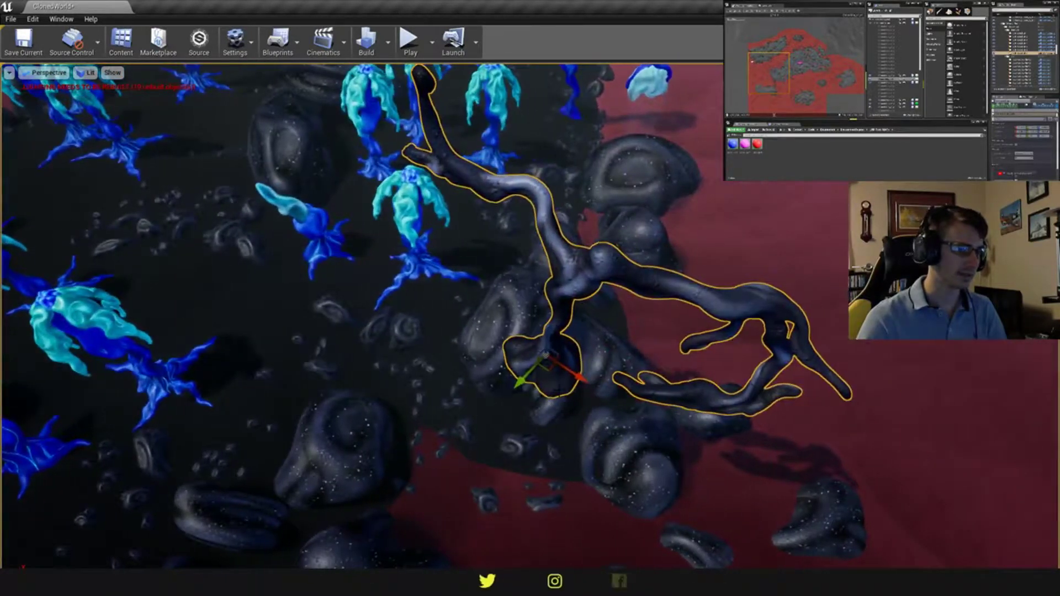
drag(548, 333, 501, 423)
drag(514, 472, 549, 469)
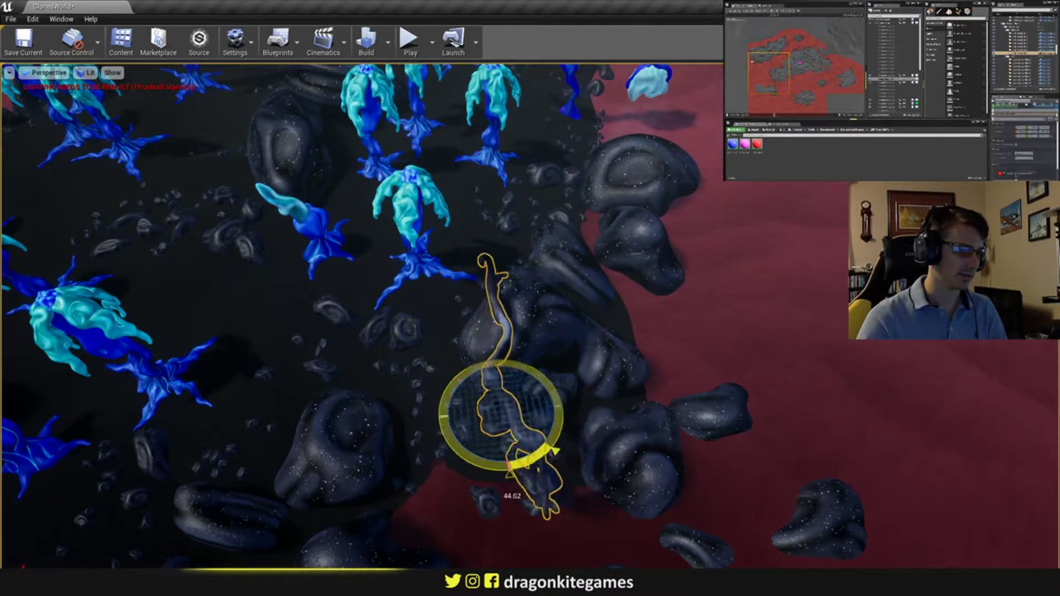
right_drag(591, 331, 475, 276)
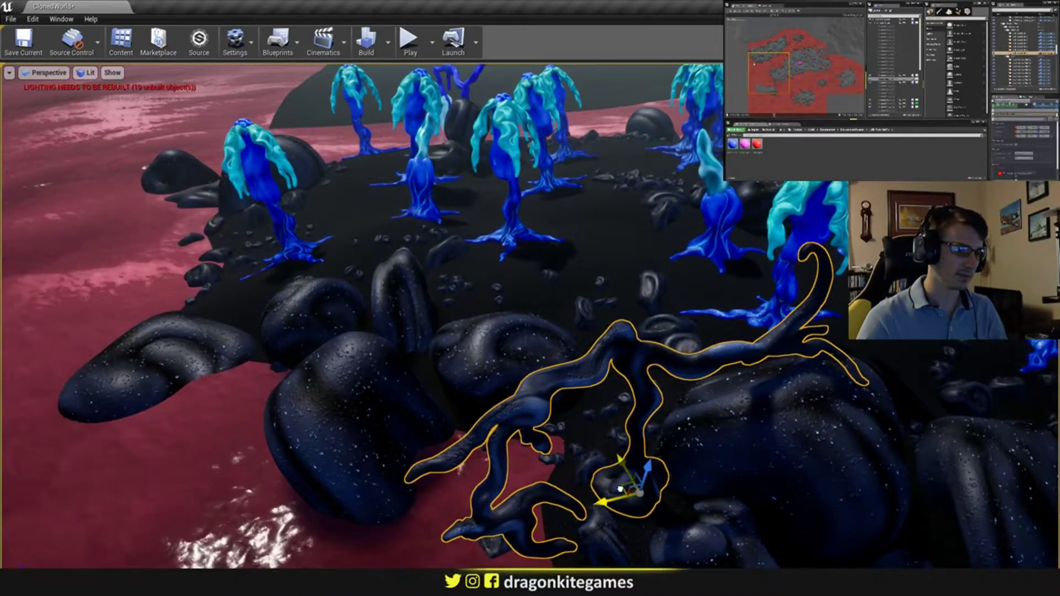
drag(642, 476, 640, 490)
- Fine-tune the dark branching tree's rotation at the shoreline and deselect it
right_drag(693, 369, 646, 408)
key(e)
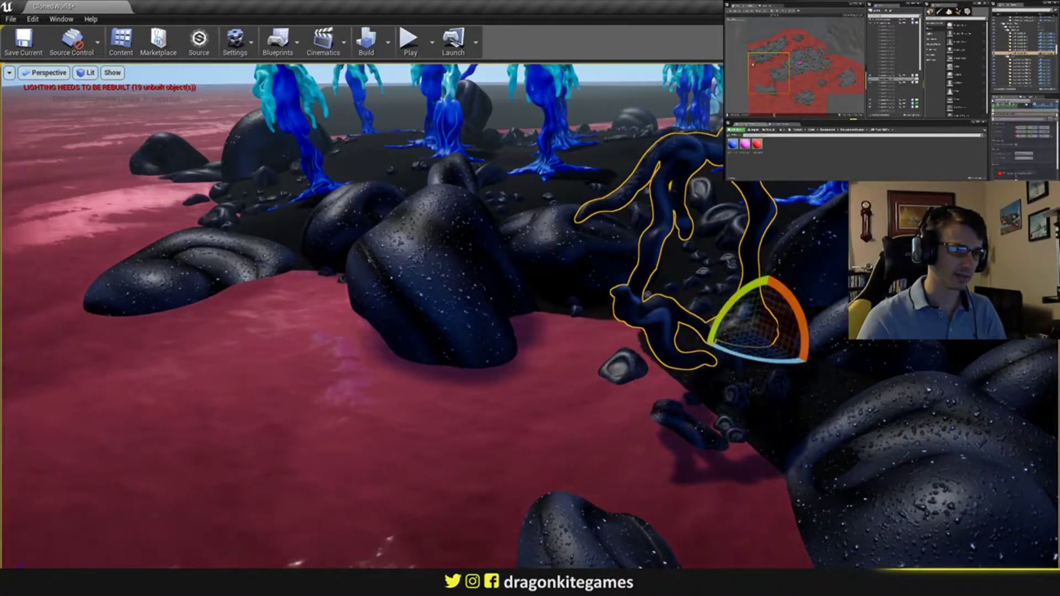
drag(707, 345, 702, 344)
right_drag(702, 344, 911, 323)
key(w)
key(Escape)
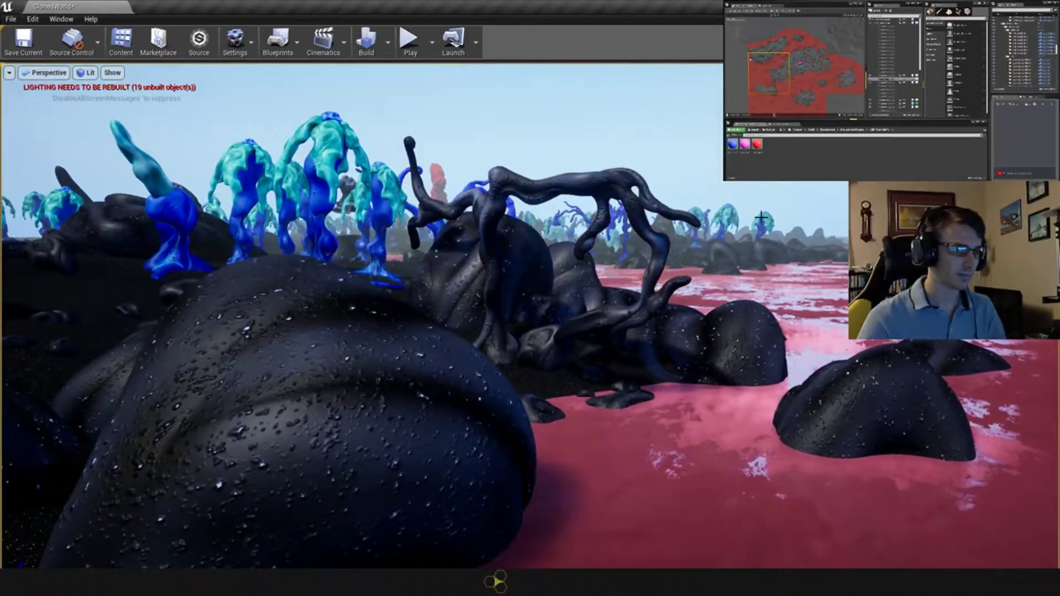
- Reposition the dark branching tree's base among the small shoreline stones and rotate the tree further horizontally
right_drag(530, 331, 386, 337)
right_drag(759, 284, 759, 284)
click(635, 436)
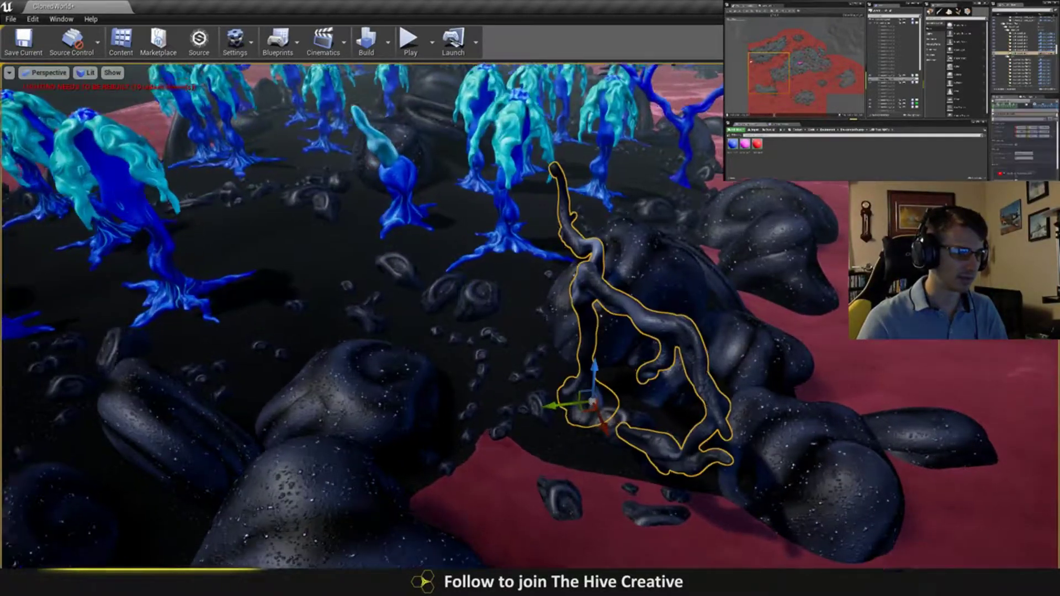
right_drag(636, 466, 637, 465)
drag(636, 466, 615, 454)
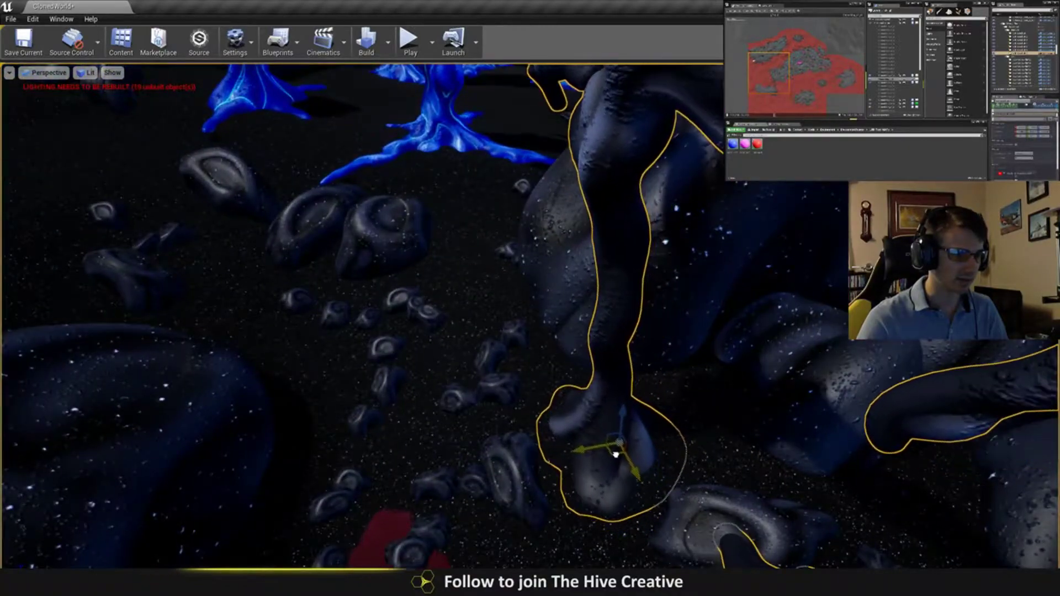
key(Escape)
right_drag(655, 355, 655, 355)
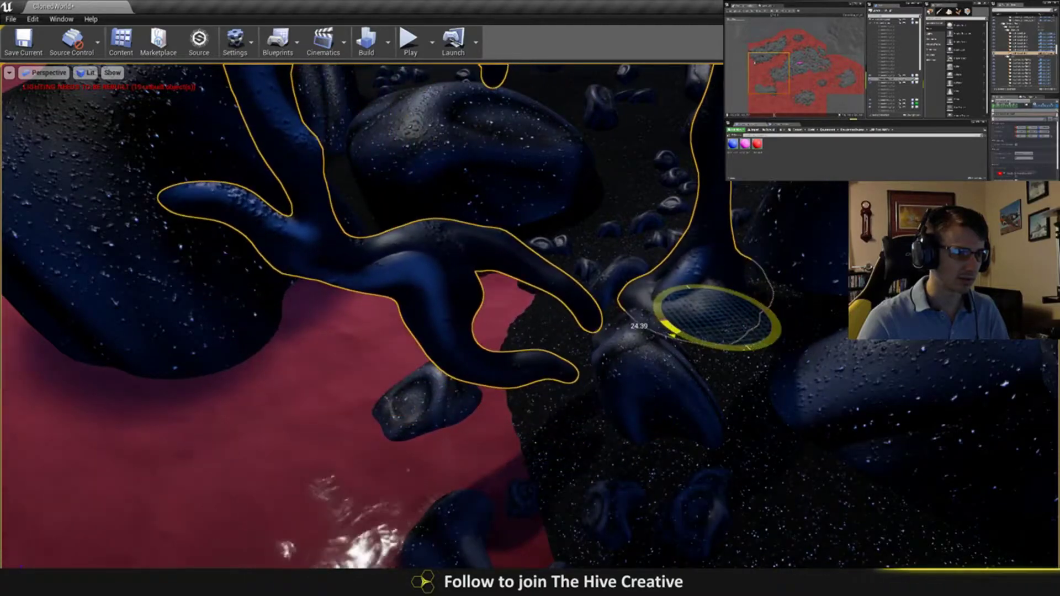
drag(672, 334, 672, 334)
right_drag(672, 334, 655, 355)
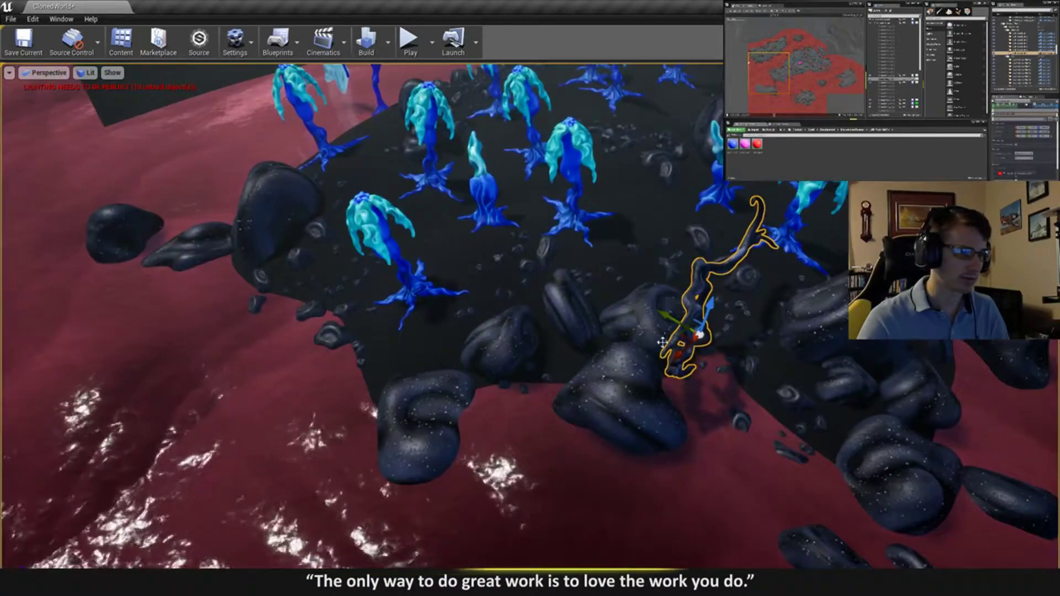
- Move the dark branching tree to the island's outer corner beside the end drooping tree, settle its base on the ground, and deselect it
drag(679, 336, 359, 368)
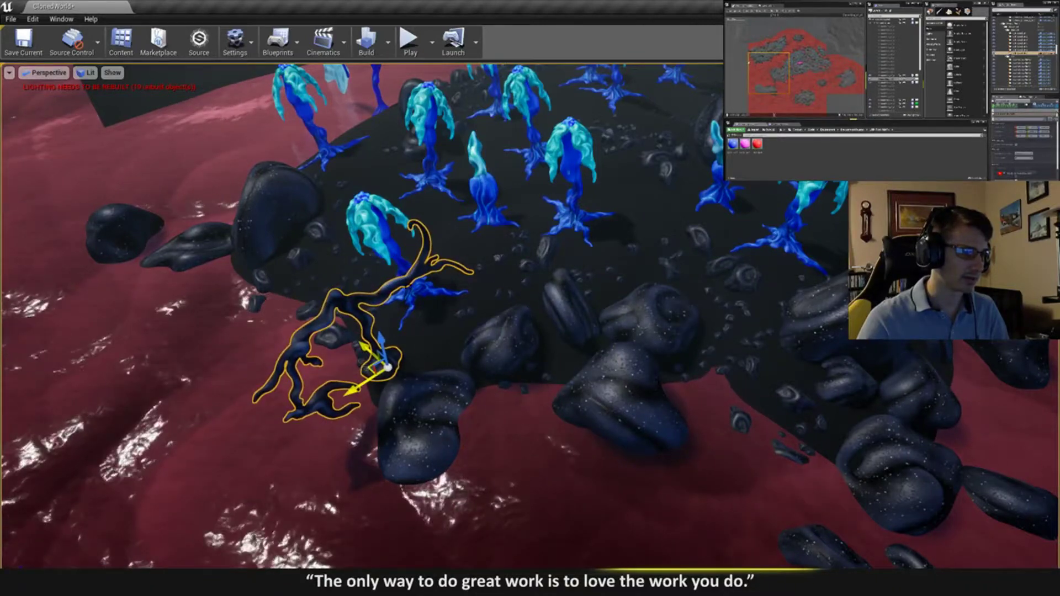
right_drag(359, 369, 359, 369)
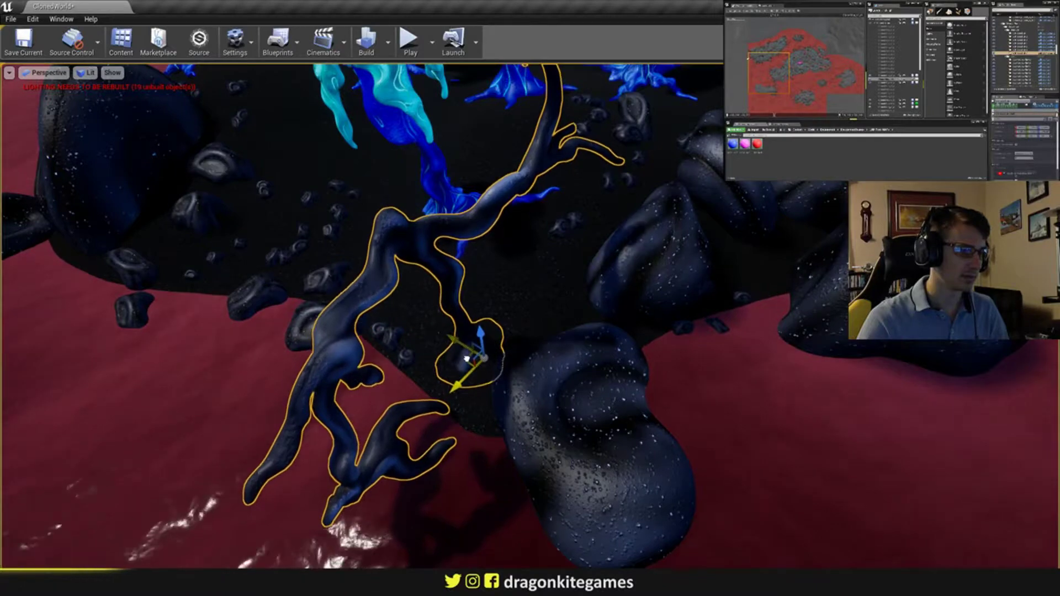
right_drag(478, 334, 445, 315)
key(Escape)
mouse_move(557, 367)
right_down()
mouse_move(548, 337)
mouse_move(547, 374)
mouse_move(581, 357)
mouse_move(630, 357)
mouse_move(569, 373)
right_up()
key(w)
right_drag(698, 371, 698, 370)
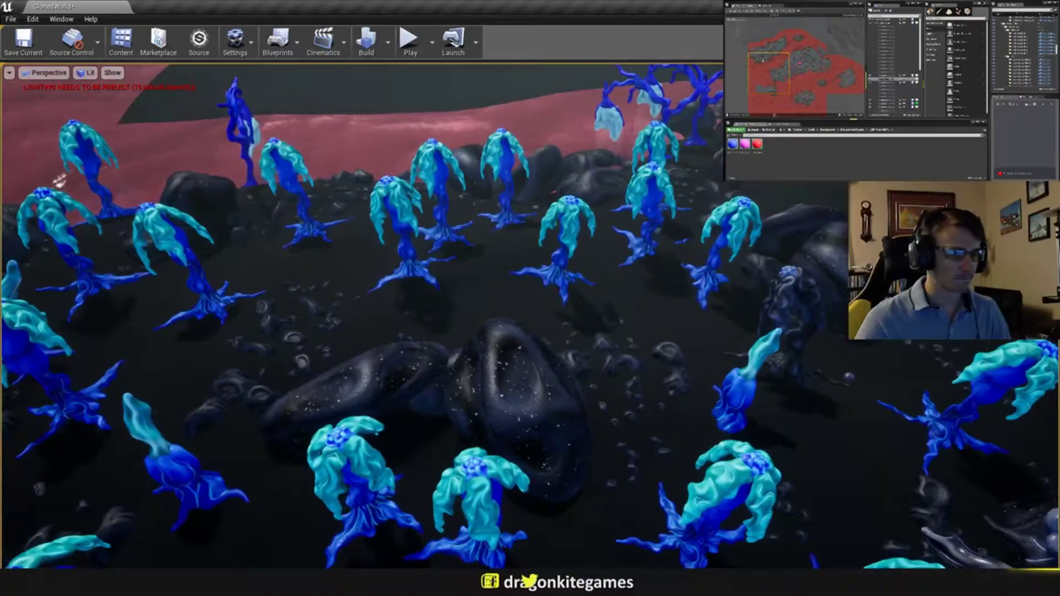
- Reposition the dark drooping tree on the open ground beside the blue bud-topped tree
click(789, 320)
right_drag(789, 320, 789, 320)
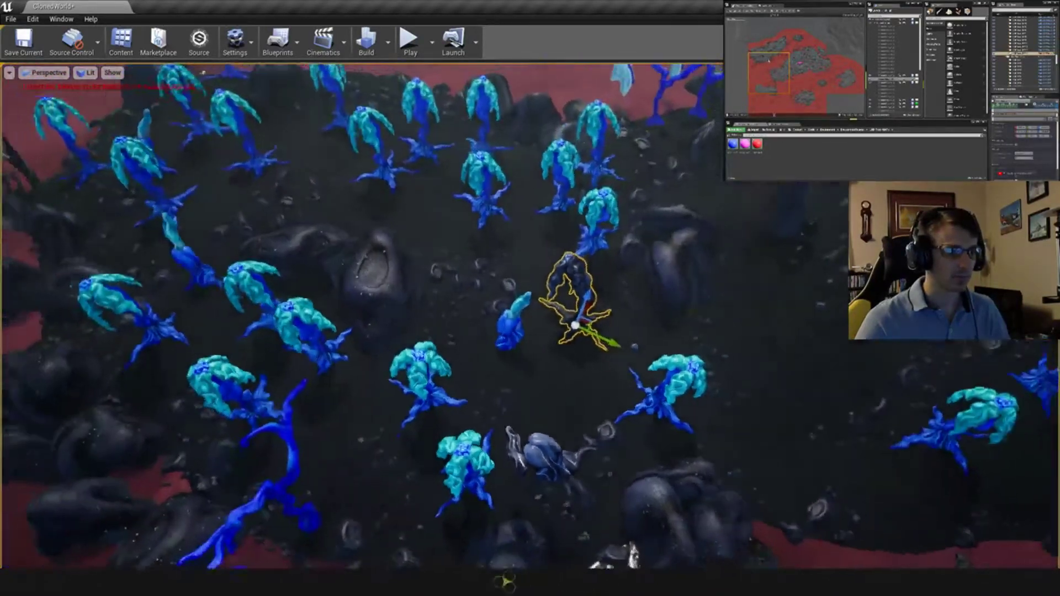
right_drag(623, 350, 623, 350)
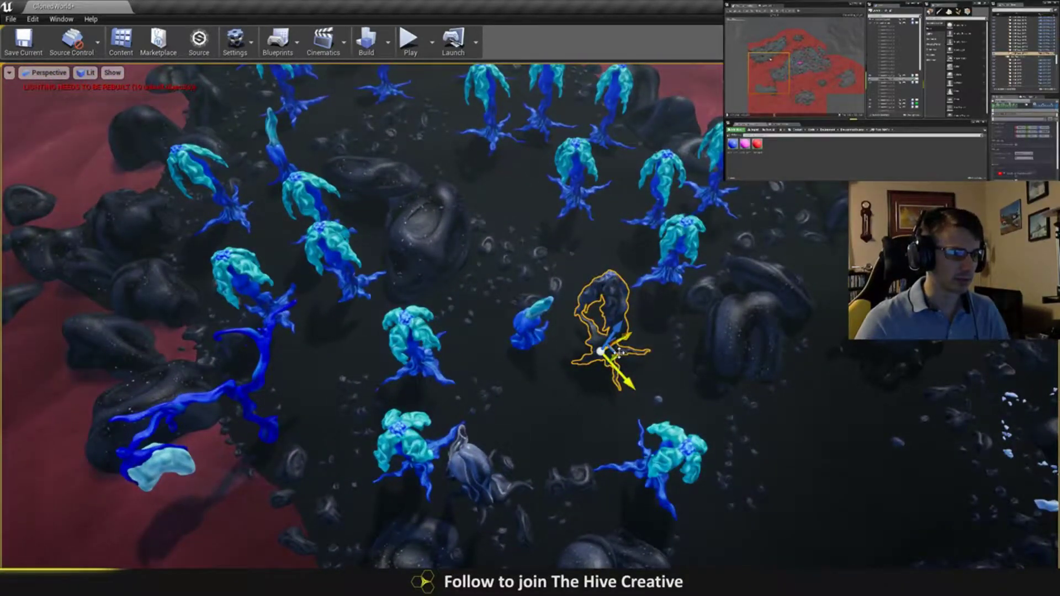
scroll(593, 370, up, 4)
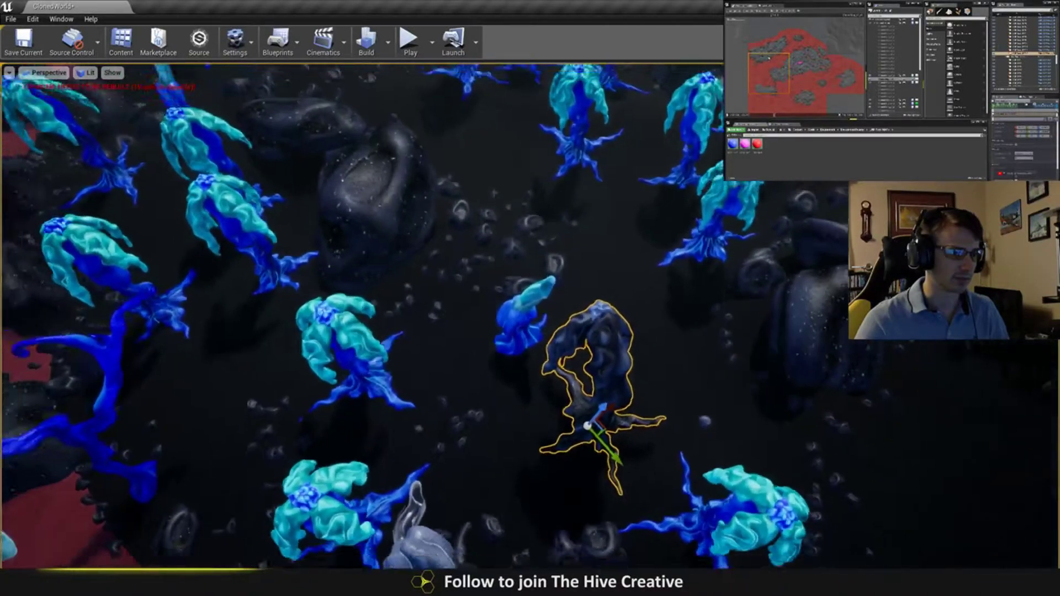
middle_drag(594, 370, 598, 376)
drag(602, 373, 617, 361)
- Rotate the dark drooping tree to a different direction, fit its roots to the ground, and deselect it
key(e)
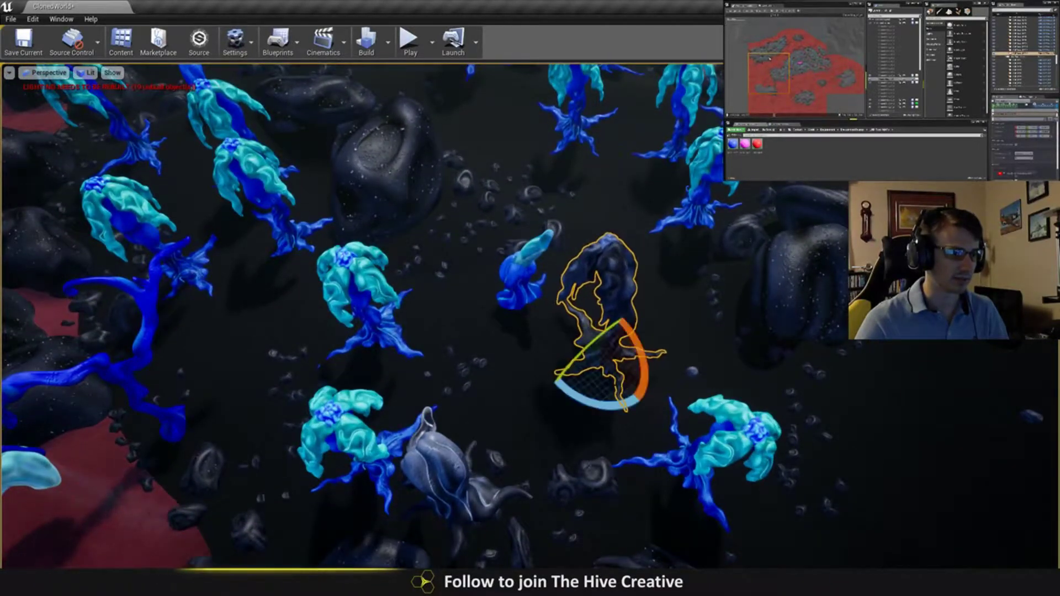
drag(609, 410, 654, 387)
right_drag(596, 354, 483, 286)
drag(482, 285, 530, 375)
key(e)
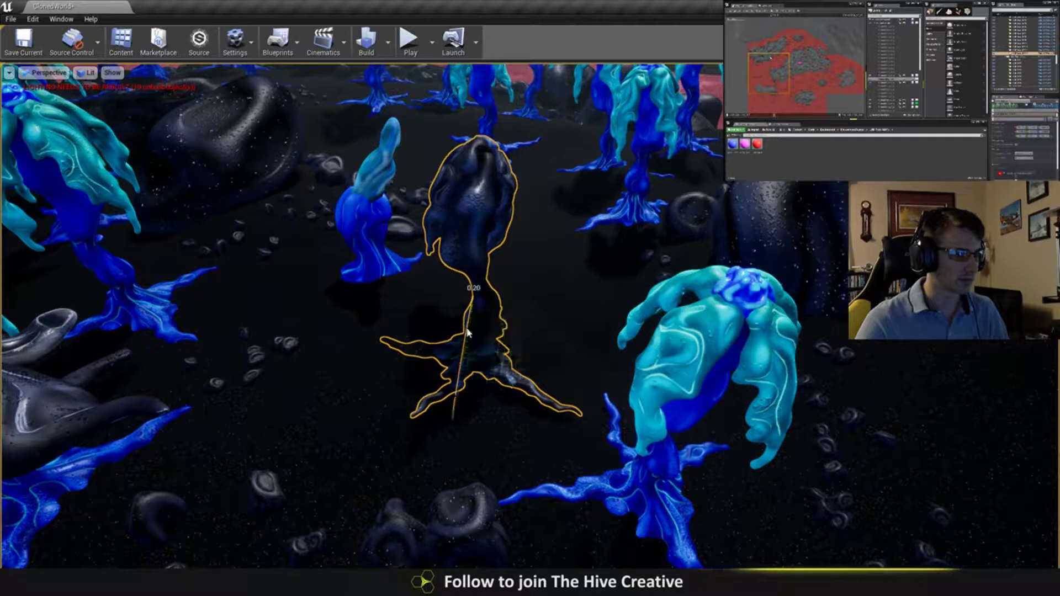
drag(468, 333, 522, 373)
key(Delete)
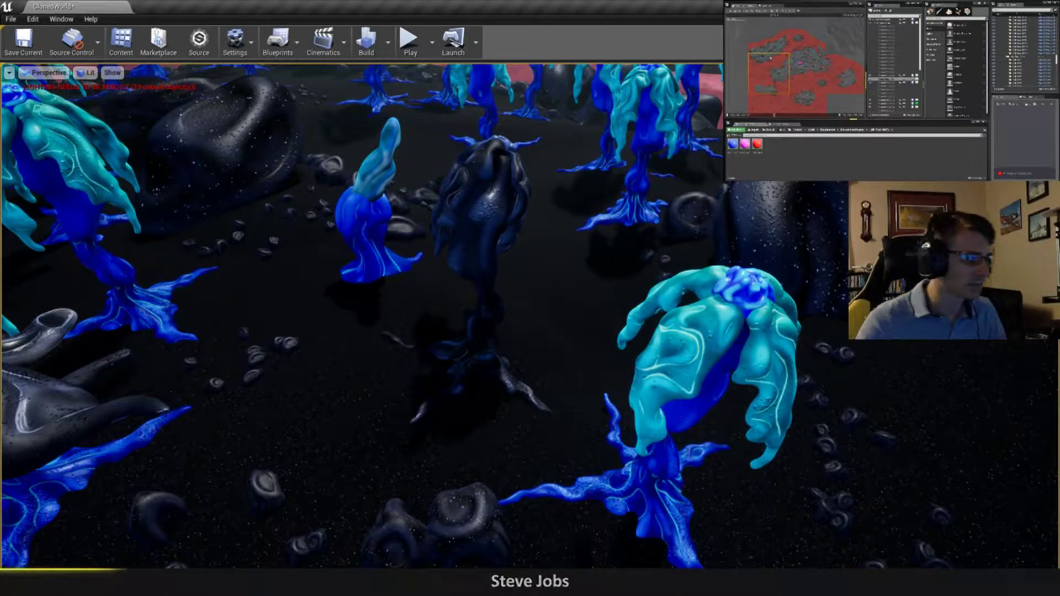
- Delete the blue drooping tree beside the blue branching tree at the island's shoreline
scroll(447, 224, down, 10)
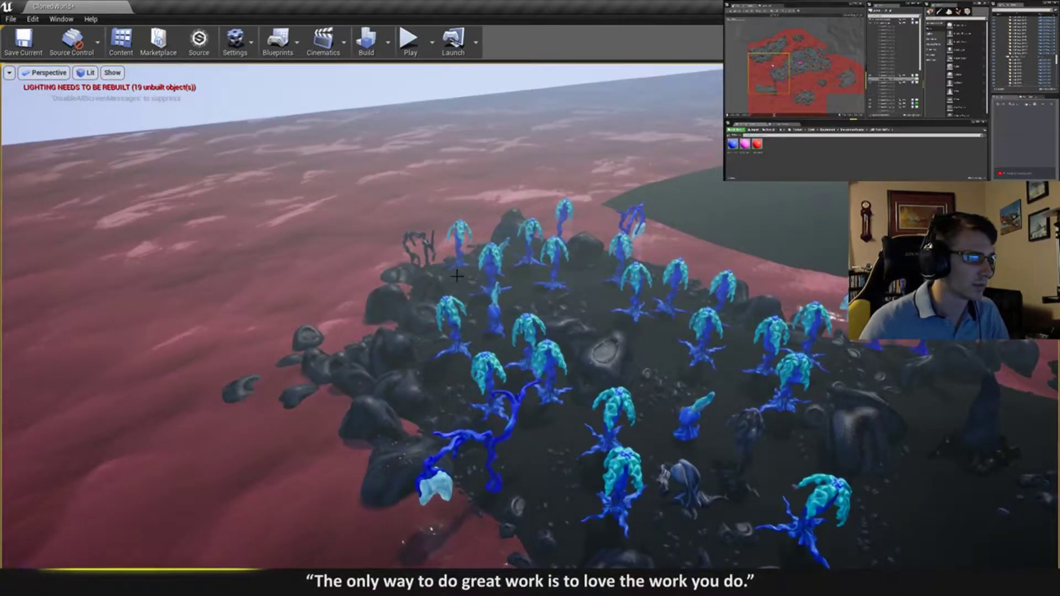
click(461, 285)
click(527, 290)
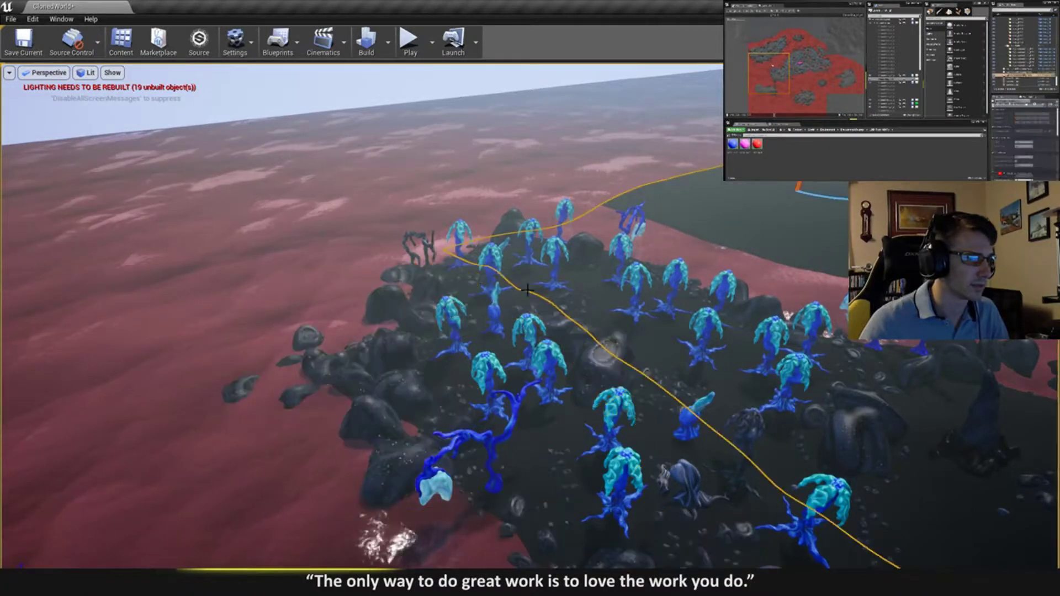
click(653, 427)
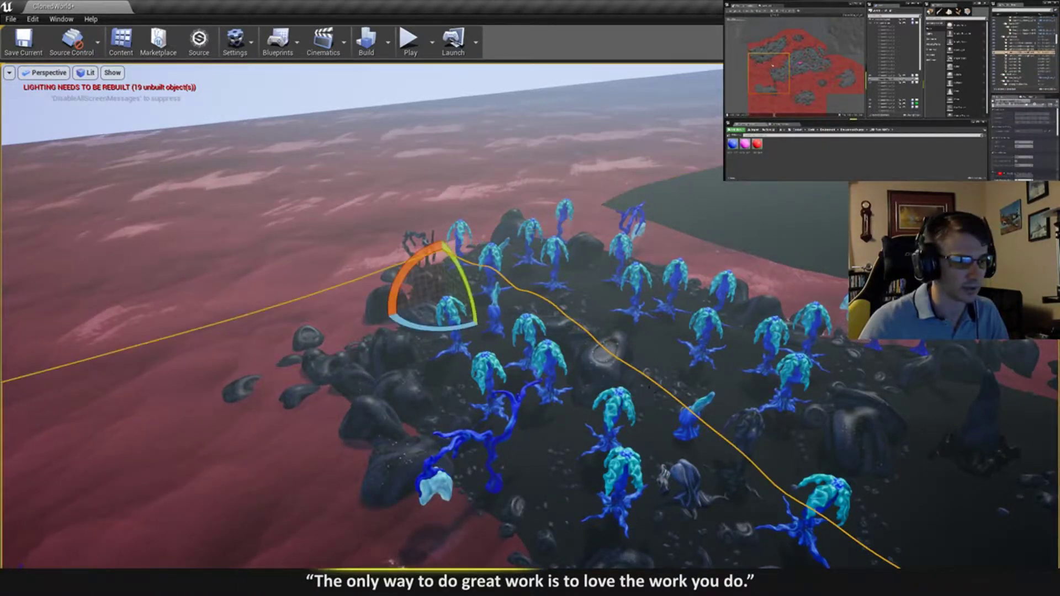
right_drag(653, 426, 717, 469)
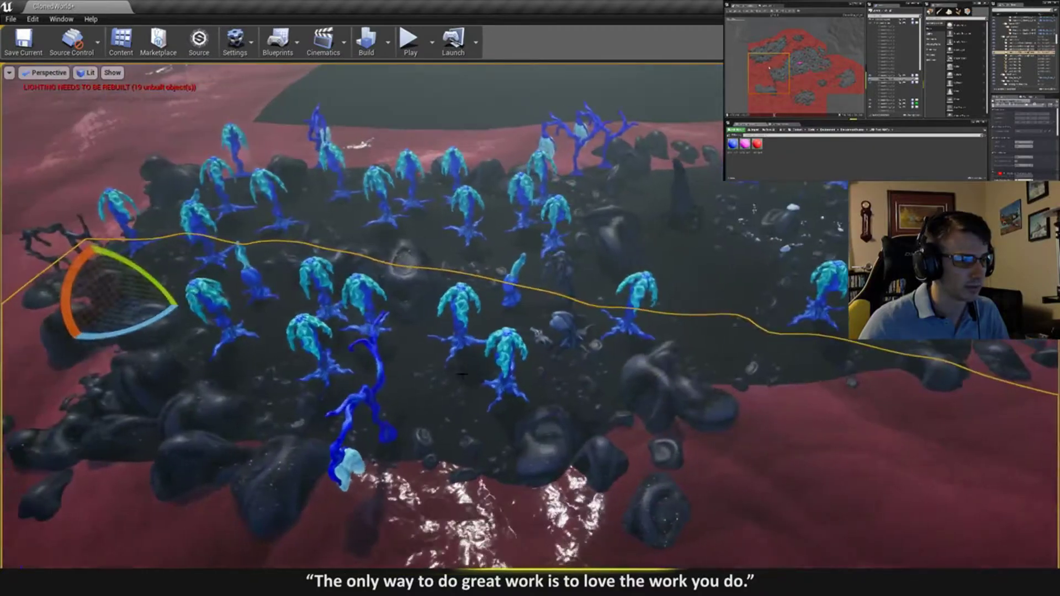
key(Escape)
right_drag(551, 393, 665, 393)
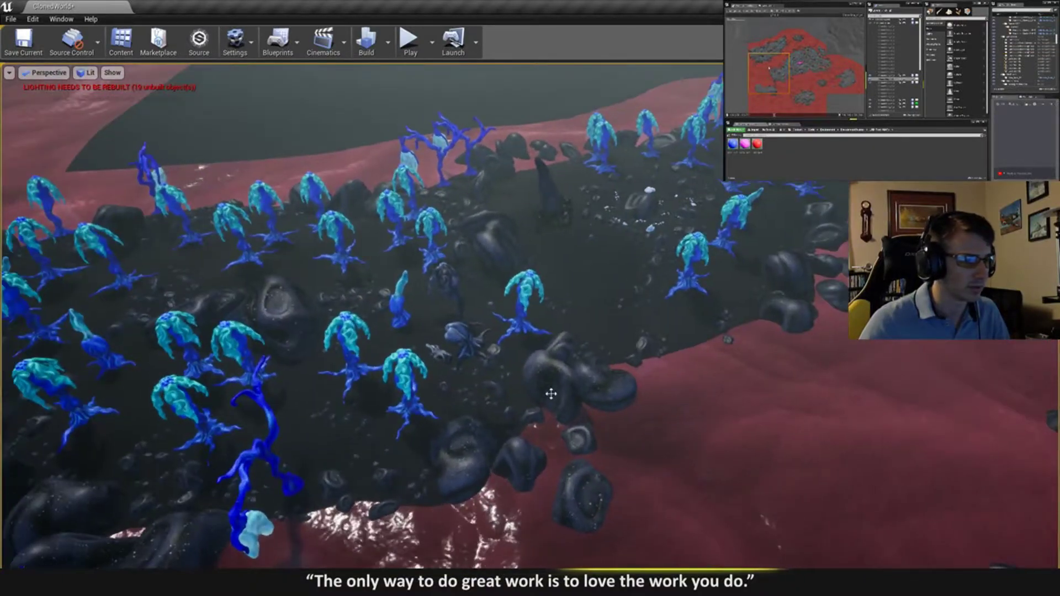
click(463, 338)
right_drag(464, 338, 408, 343)
click(503, 353)
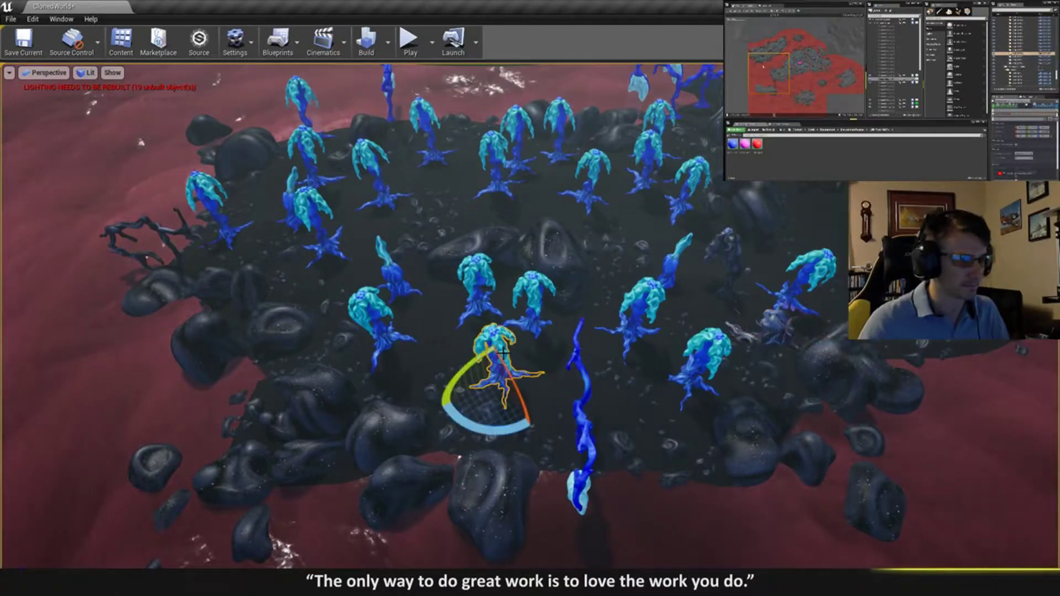
key(Delete)
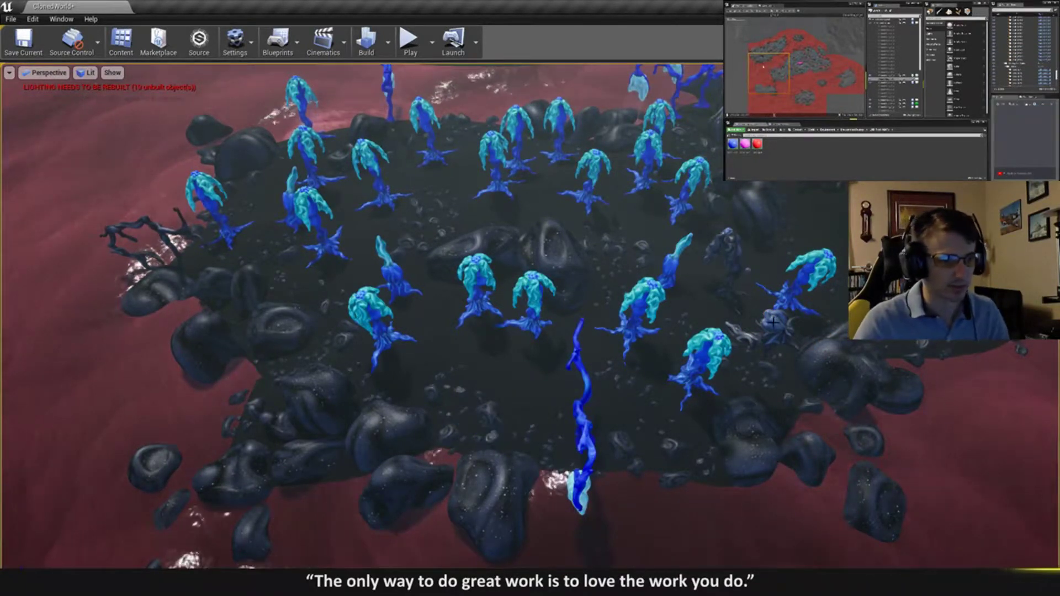
- Move the small dark bud-topped tree to the open ground in front of the pair of blue drooping trees
click(778, 353)
key(w)
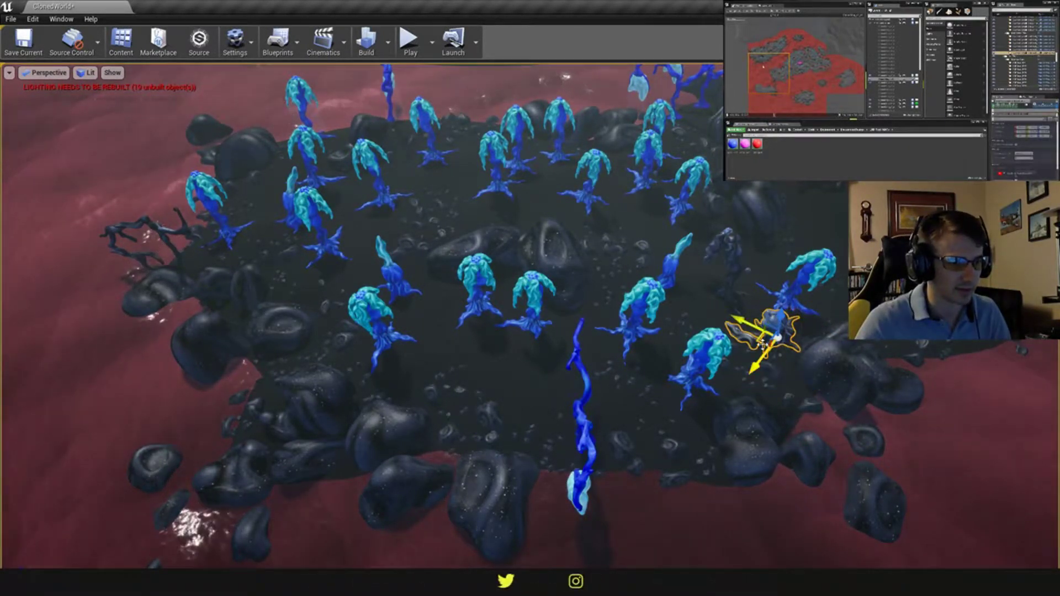
drag(762, 344, 484, 365)
right_drag(484, 365, 469, 348)
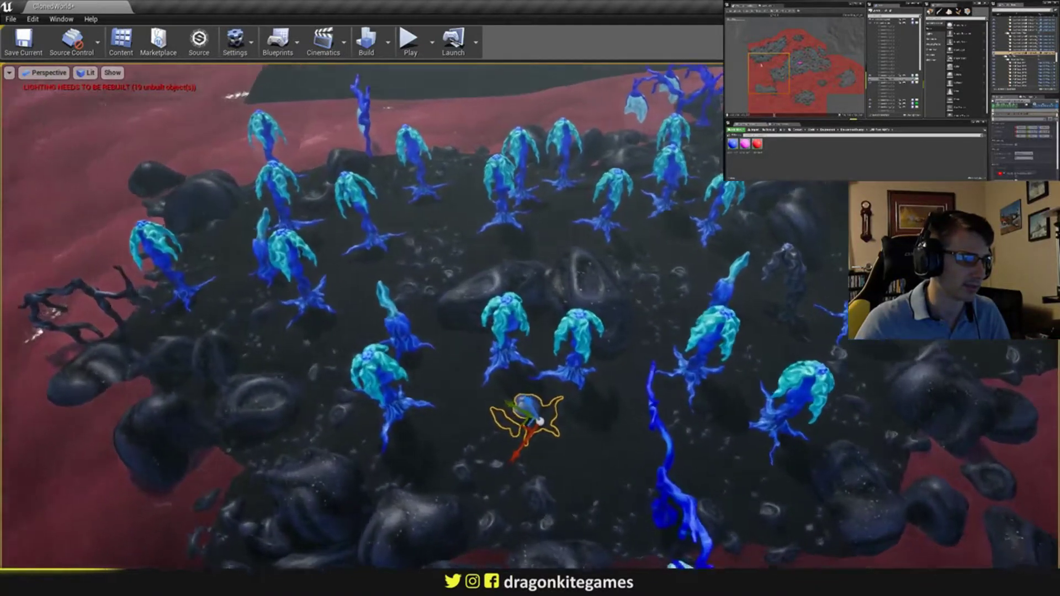
- Tilt and turn the small dark bud-topped tree so its roots fit the ground slope, and deselect it
key(f)
key(e)
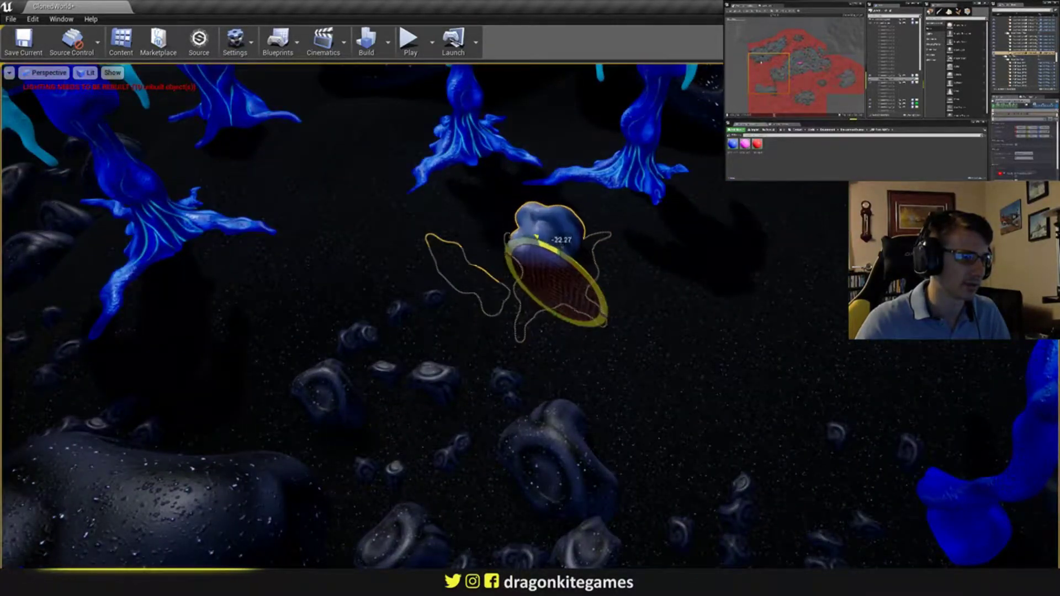
drag(547, 277, 538, 298)
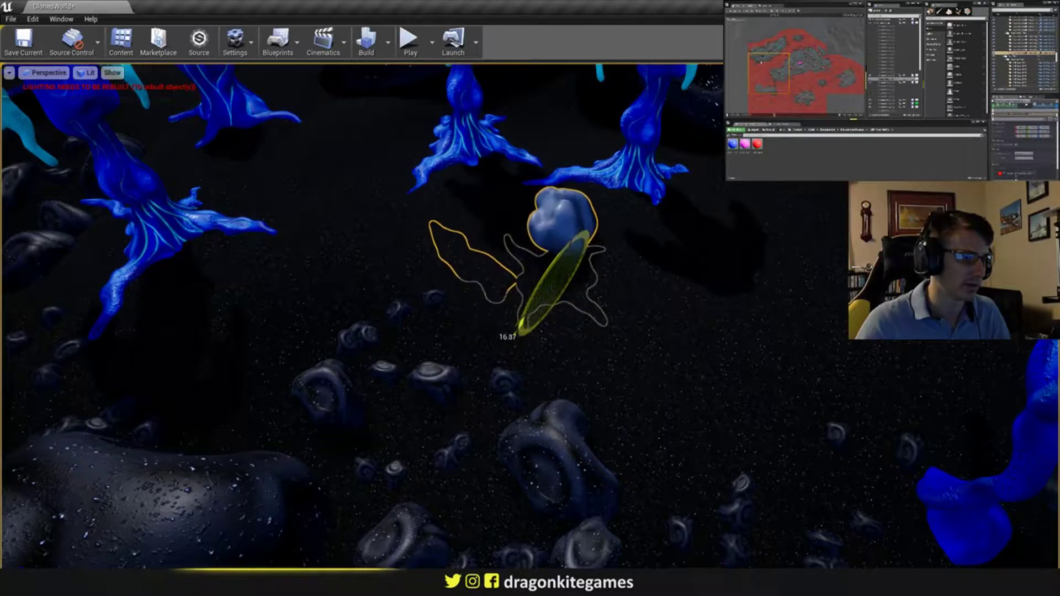
mouse_move(565, 260)
mouse_down()
mouse_move(573, 216)
mouse_move(598, 227)
mouse_move(561, 231)
mouse_move(561, 267)
mouse_up()
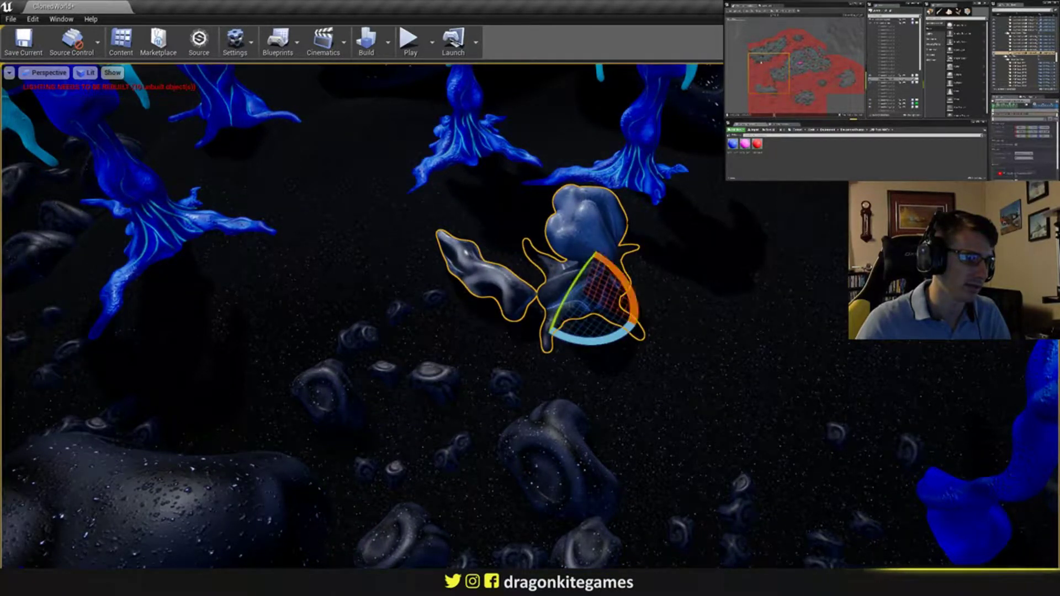
key(Escape)
right_drag(561, 268, 508, 210)
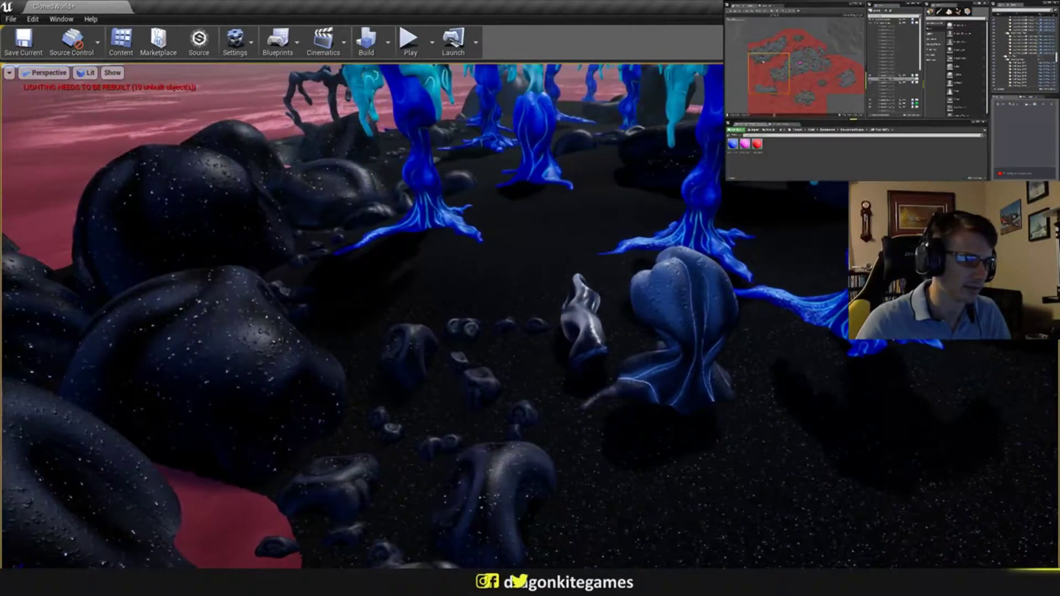
click(685, 314)
mouse_move(663, 354)
mouse_down()
mouse_move(651, 361)
mouse_move(681, 362)
mouse_up()
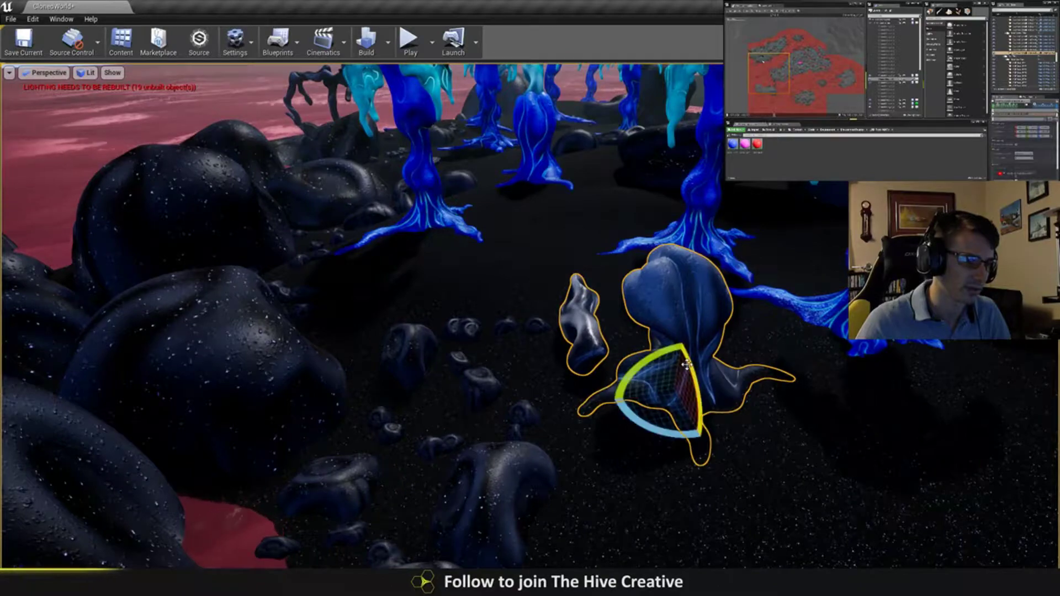
key(Escape)
- Reposition the blue drooping tree beside the blue bud-topped tree near the island's end, undoing the stray change
right_drag(628, 313, 530, 403)
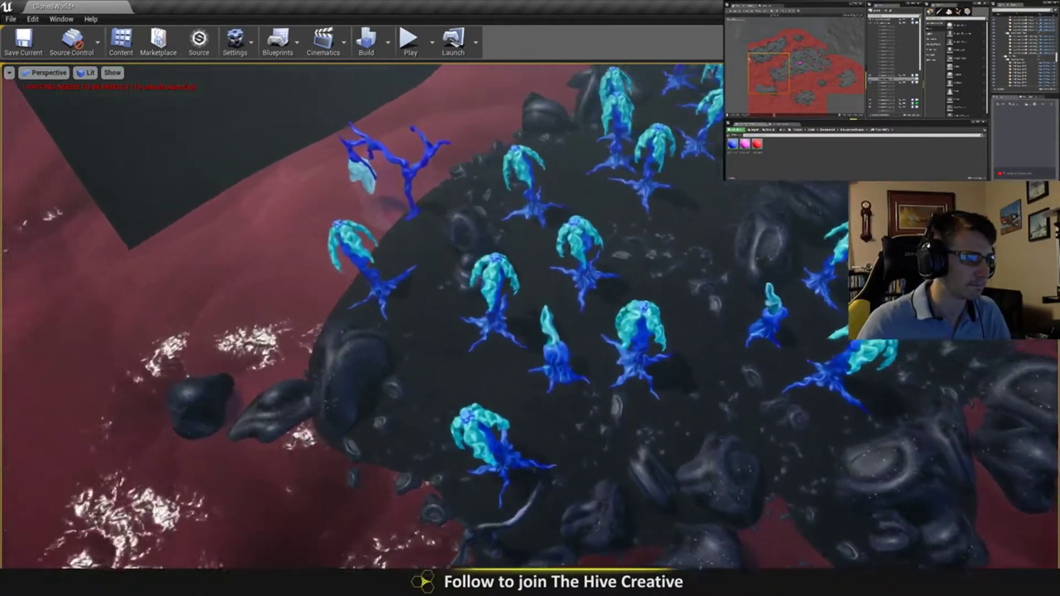
right_drag(317, 343, 314, 345)
click(629, 398)
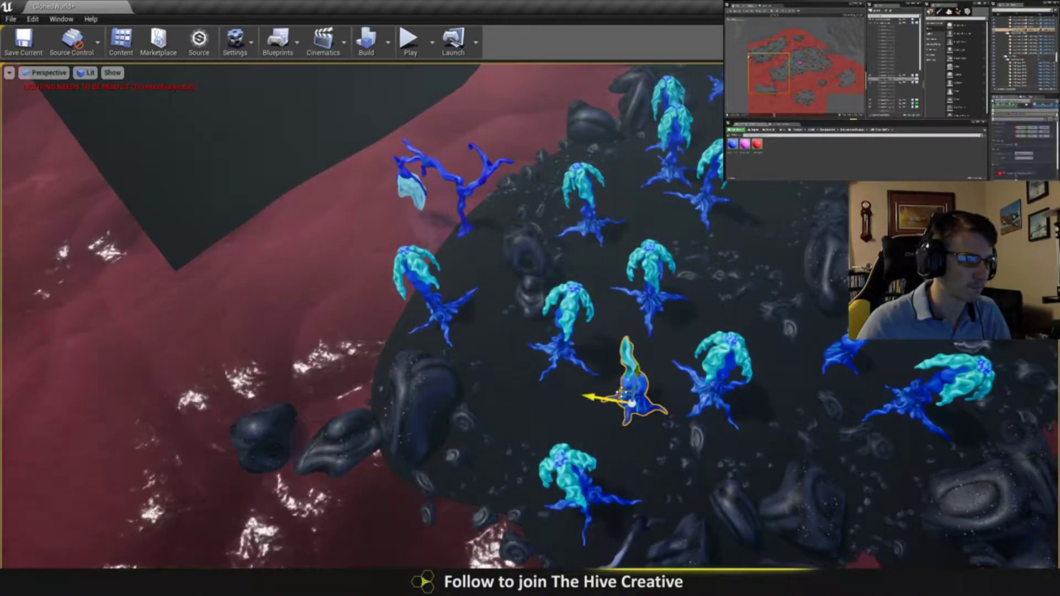
right_drag(622, 393, 540, 329)
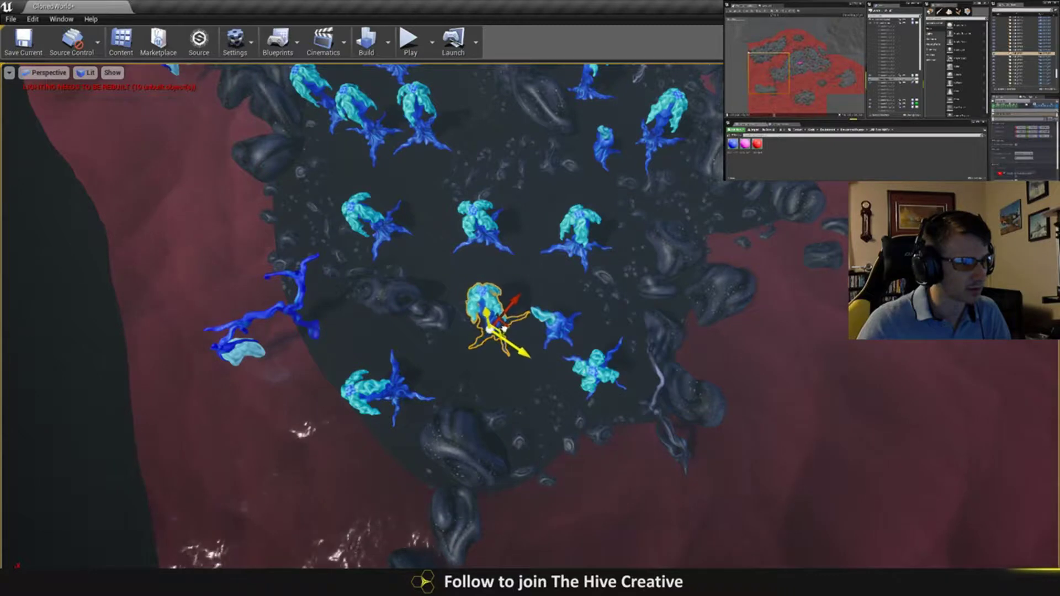
right_click(514, 286)
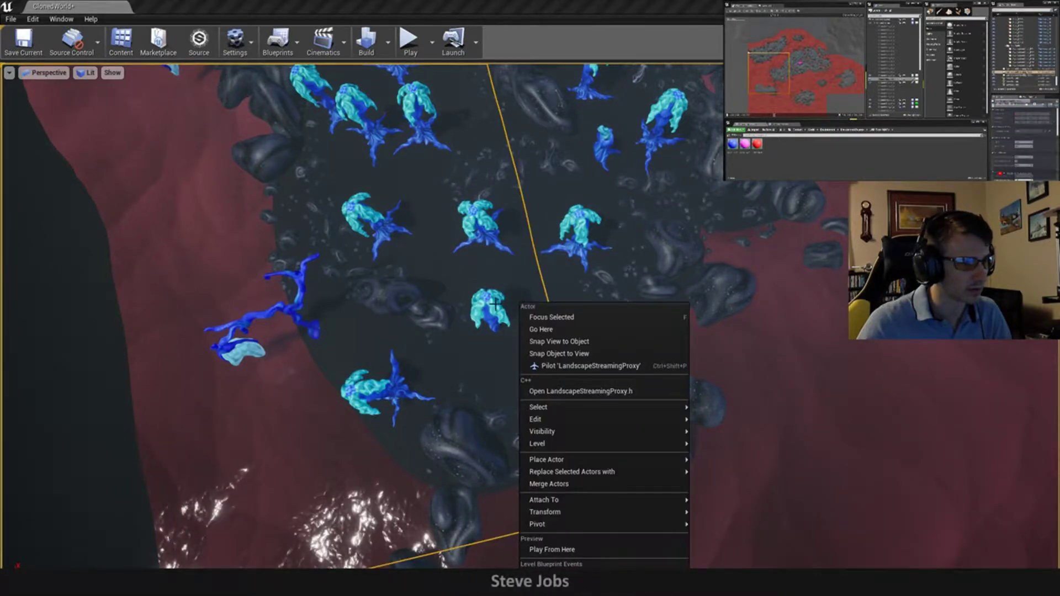
click(495, 304)
click(511, 329)
key(ctrl+z)
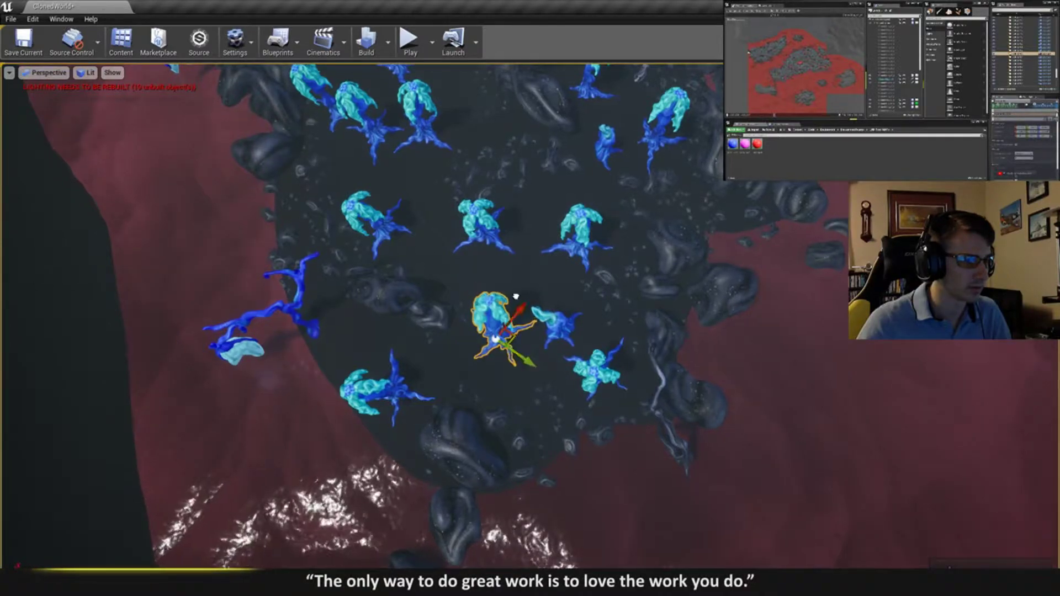
key(f)
- Tilt the blue bud-topped tree to match the terrain slope and lower its roots onto the ground
right_drag(530, 298, 524, 251)
click(650, 269)
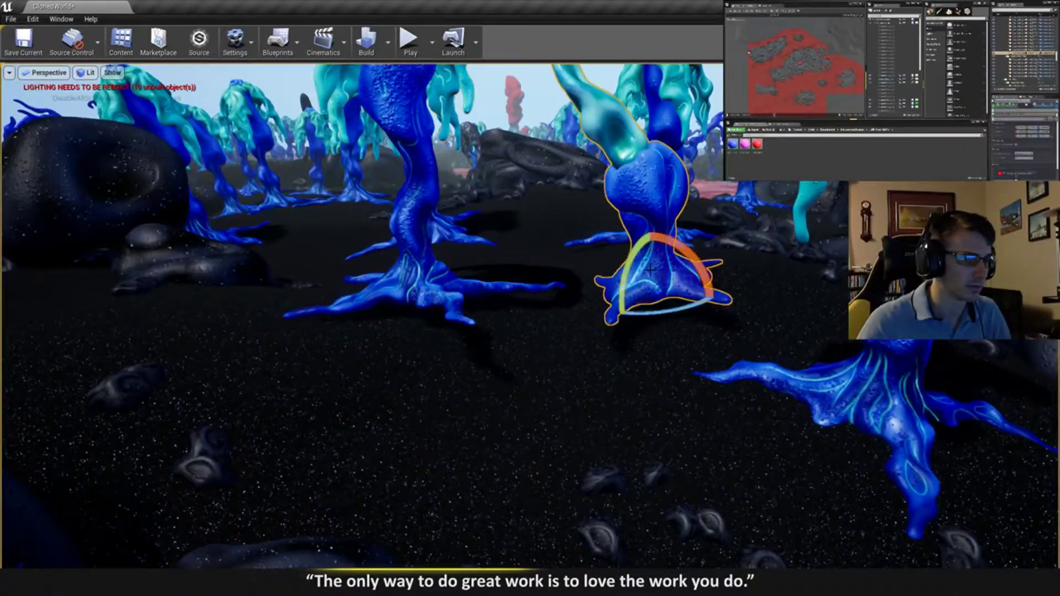
drag(634, 256, 611, 338)
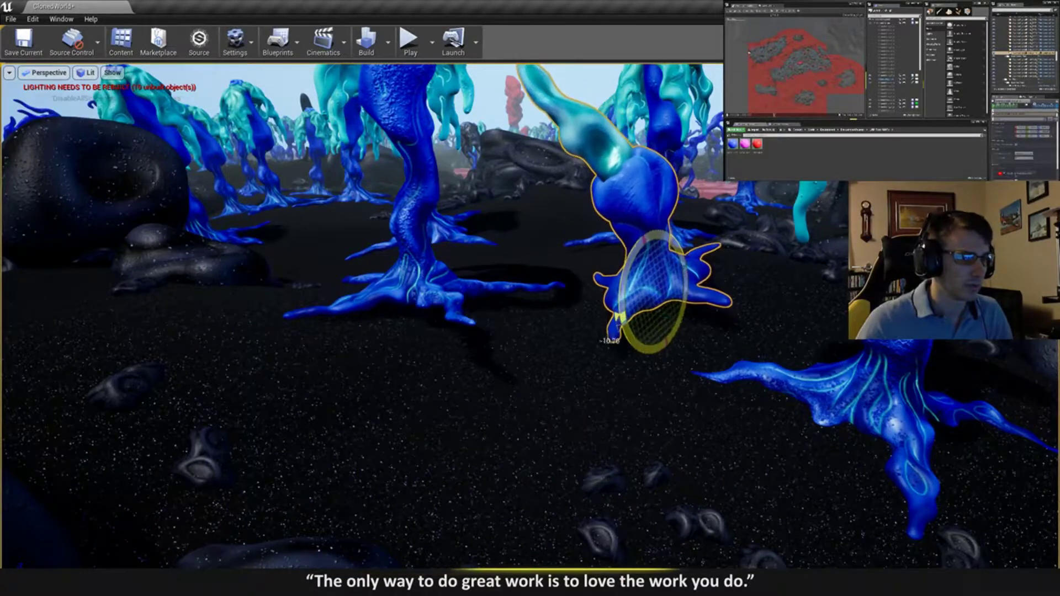
drag(682, 254, 706, 283)
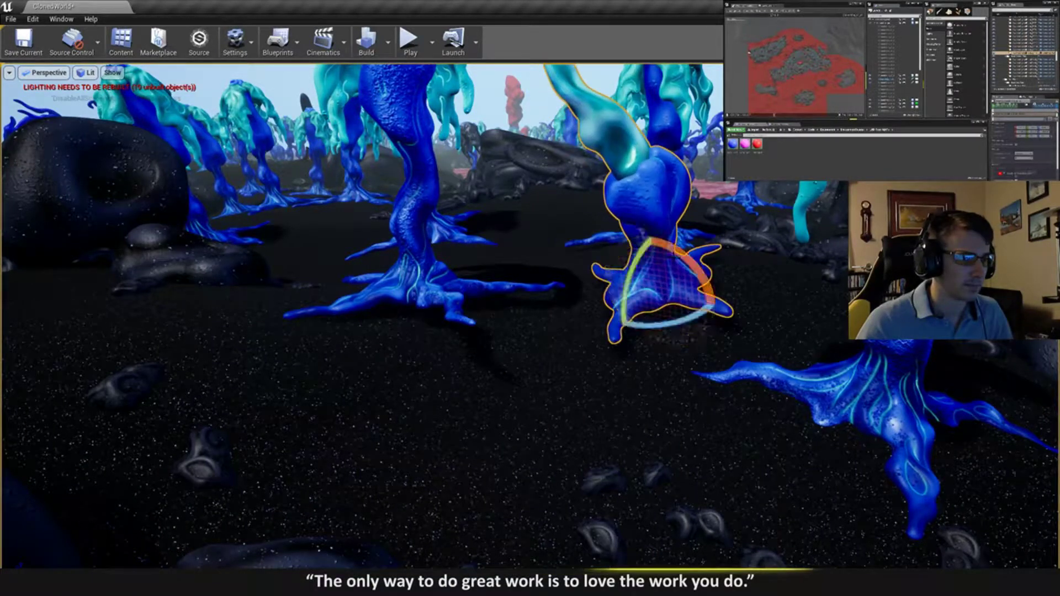
key(w)
drag(653, 254, 653, 271)
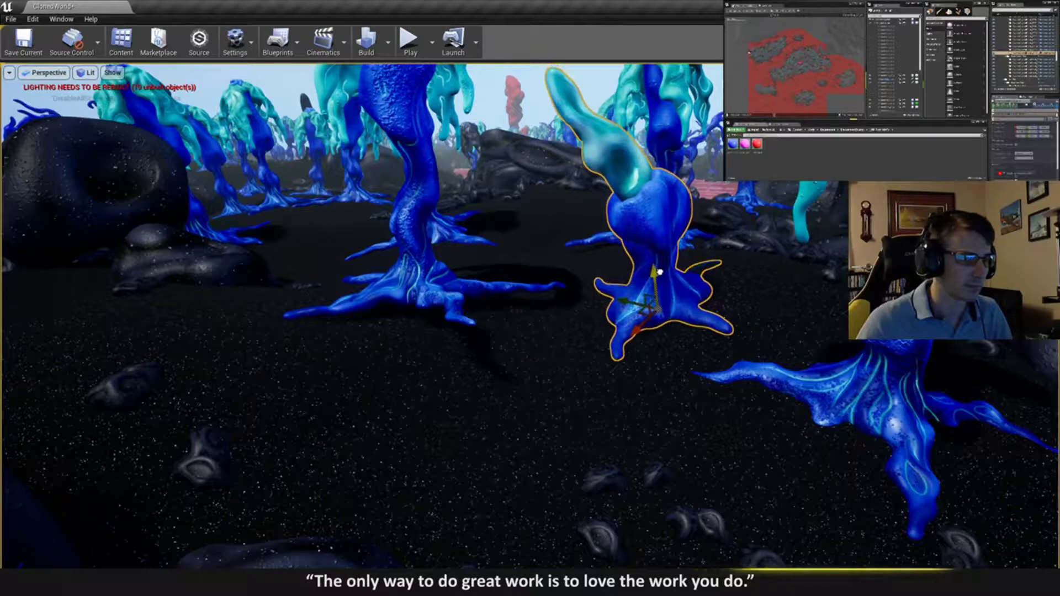
- Rotate the blue drooping tree beside the bud-topped tree to follow the slope, lower it onto the ground, and deselect it
click(435, 279)
key(e)
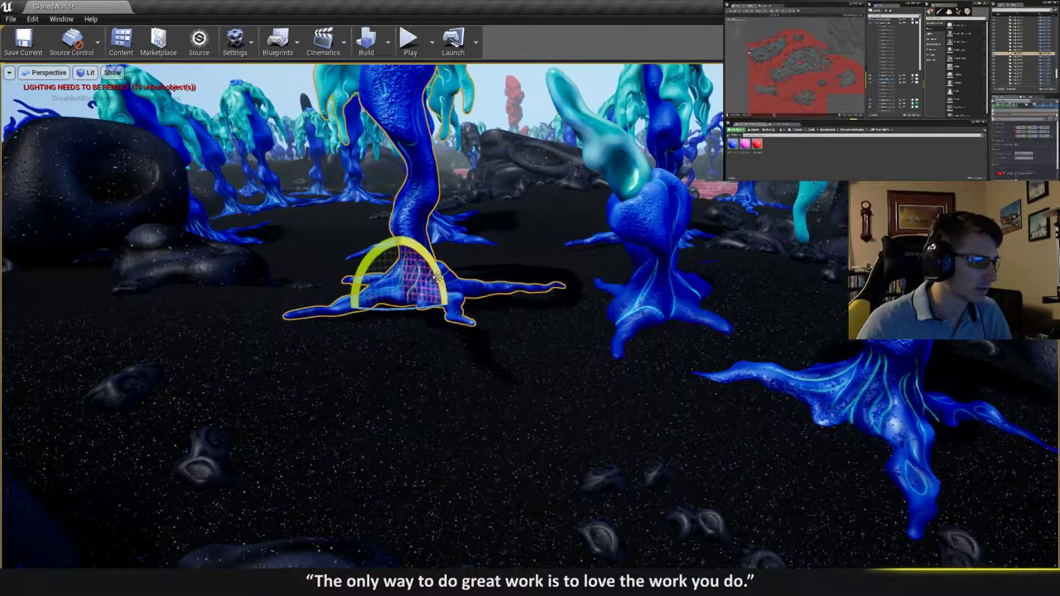
drag(439, 275, 448, 309)
drag(403, 234, 402, 261)
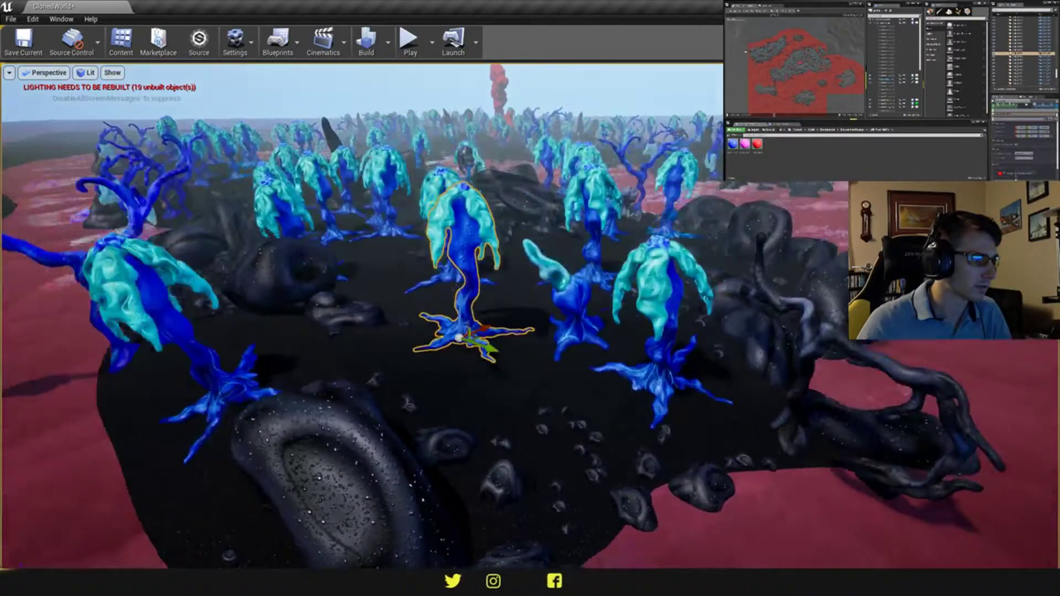
right_drag(530, 315, 530, 375)
key(Escape)
right_drag(469, 398, 475, 422)
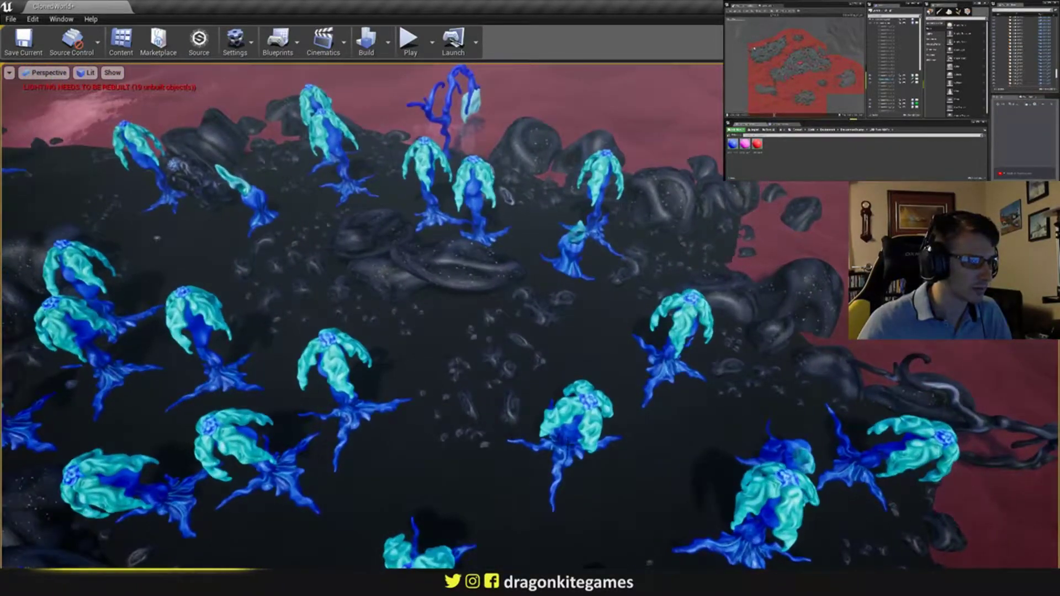
- Move the blue drooping tree from the island's central clearing closer to the neighbouring drooping tree, sink its roots slightly, and deselect it
click(570, 444)
drag(570, 448, 567, 396)
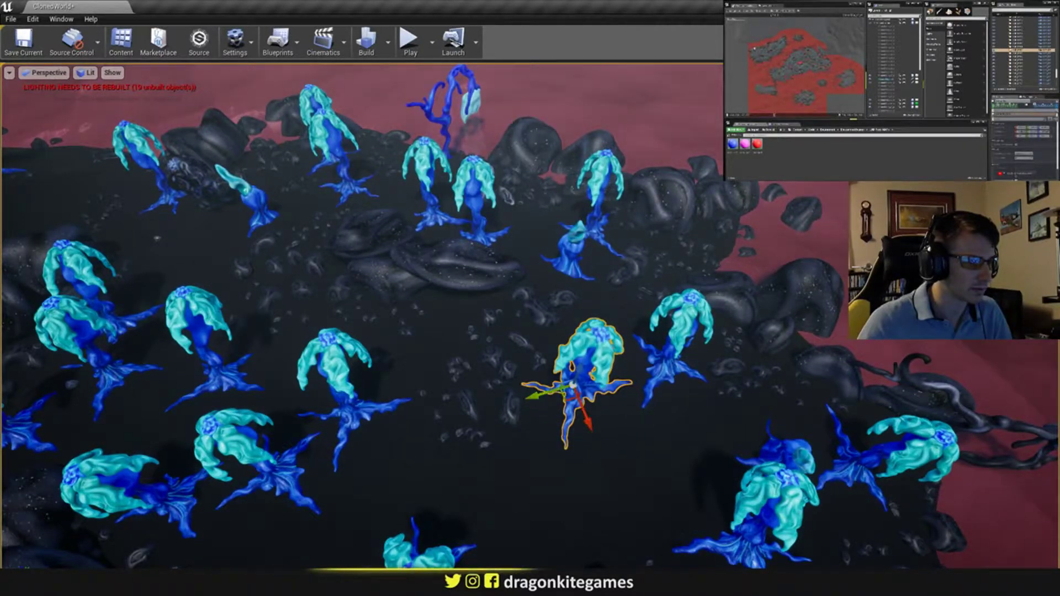
right_drag(566, 395, 574, 331)
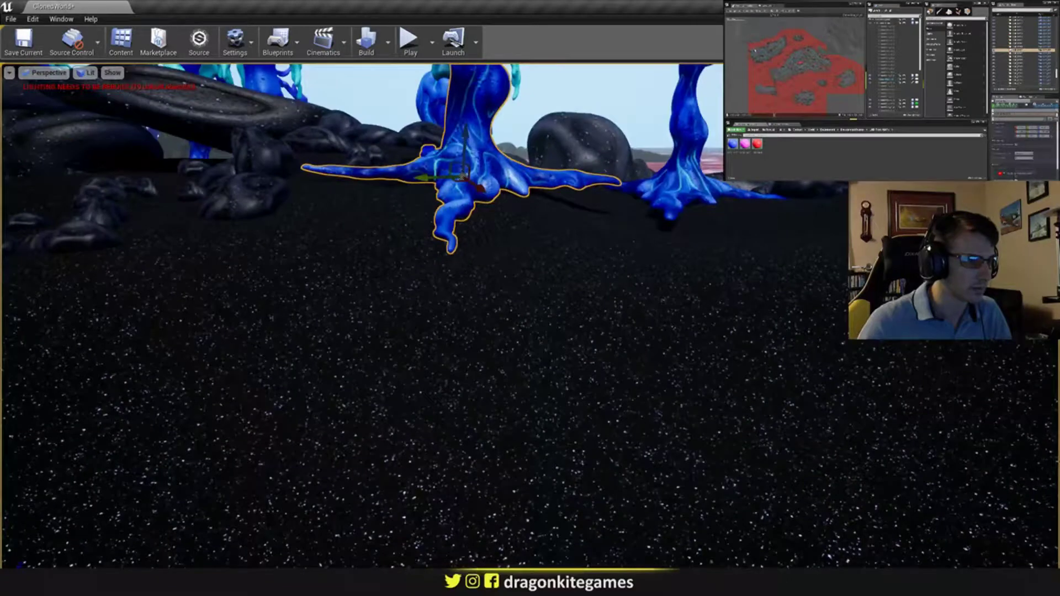
mouse_move(464, 139)
mouse_down()
mouse_move(476, 149)
mouse_move(466, 142)
mouse_up()
key(e)
key(w)
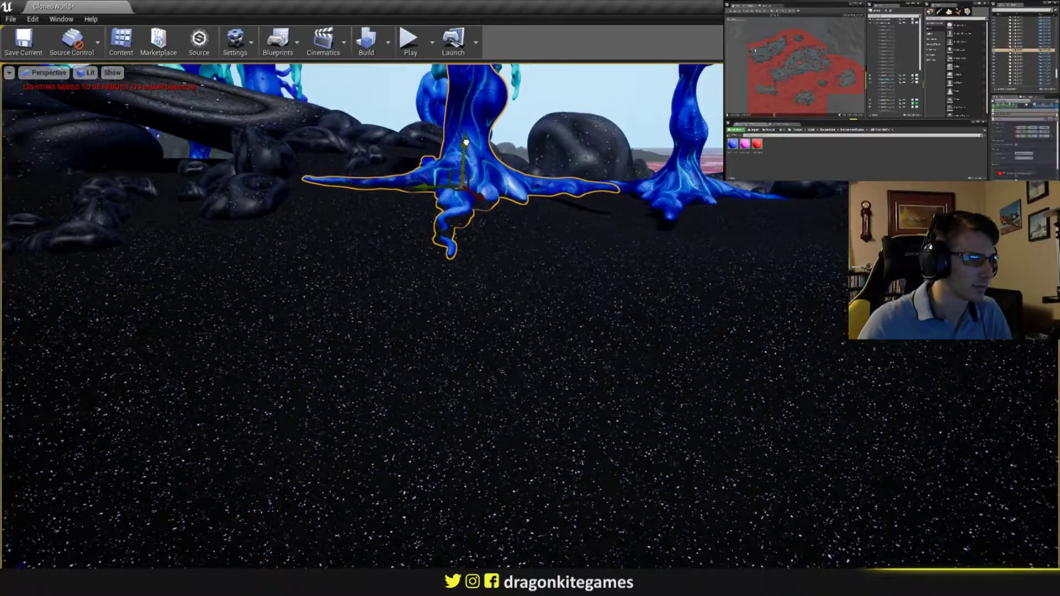
key(Escape)
- Examine the tree distribution across the island and its neighbouring islands
right_drag(518, 189, 507, 220)
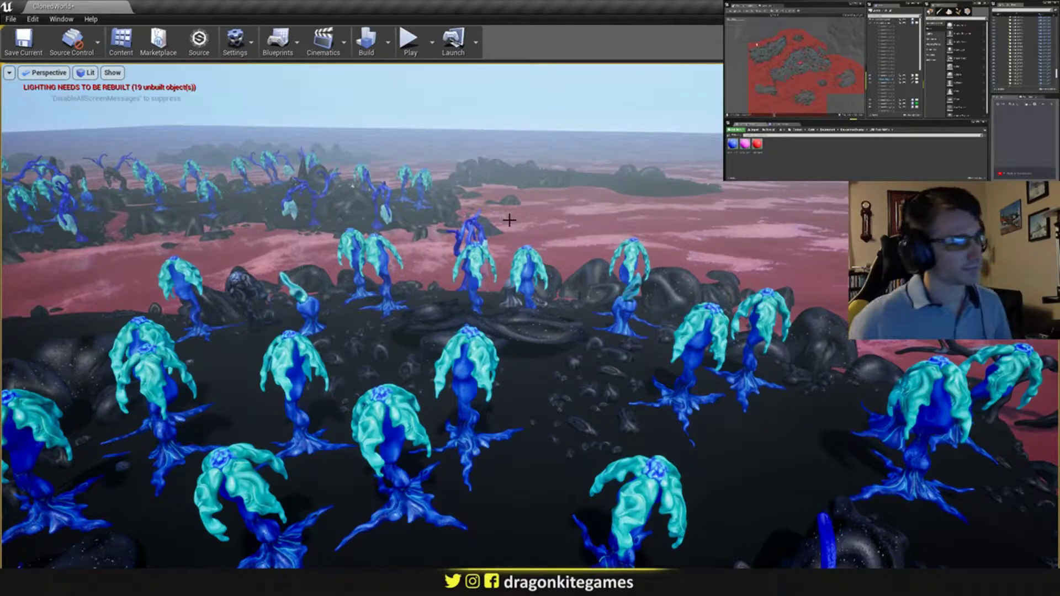
right_drag(579, 189, 393, 248)
key(s)
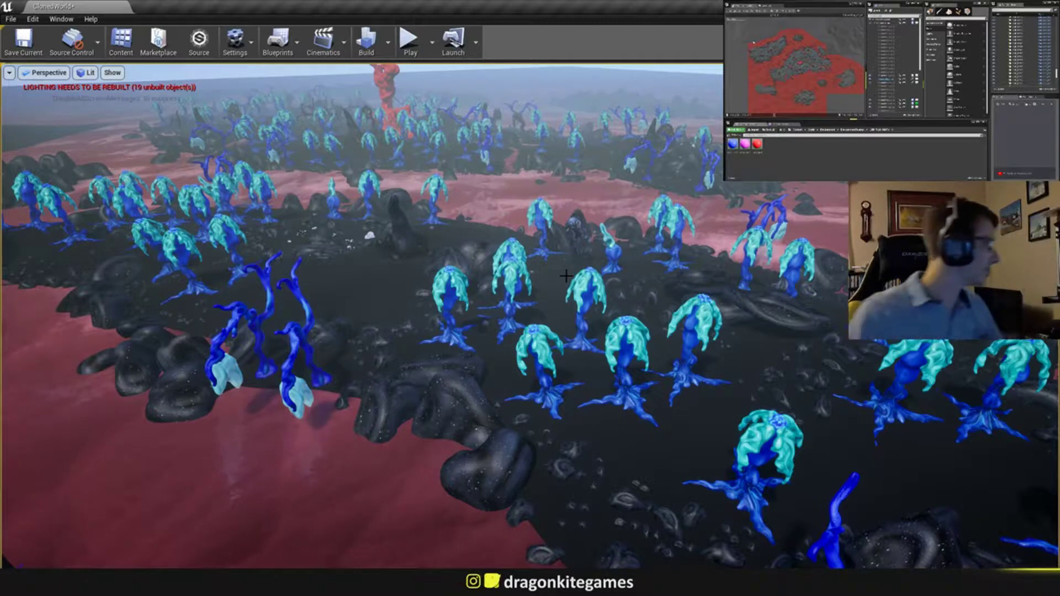
right_drag(565, 276, 787, 414)
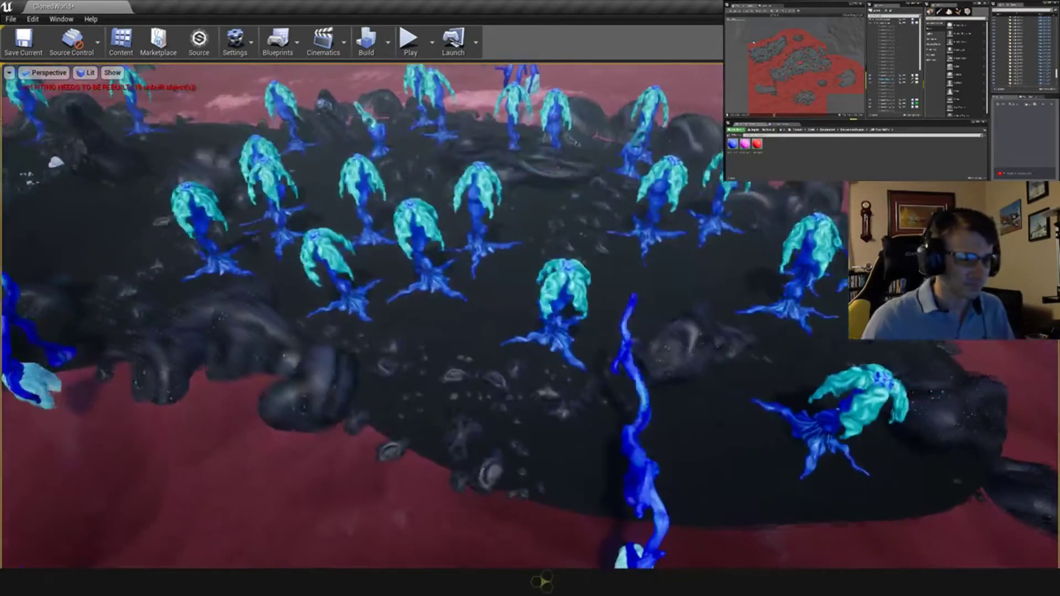
right_drag(562, 371, 562, 372)
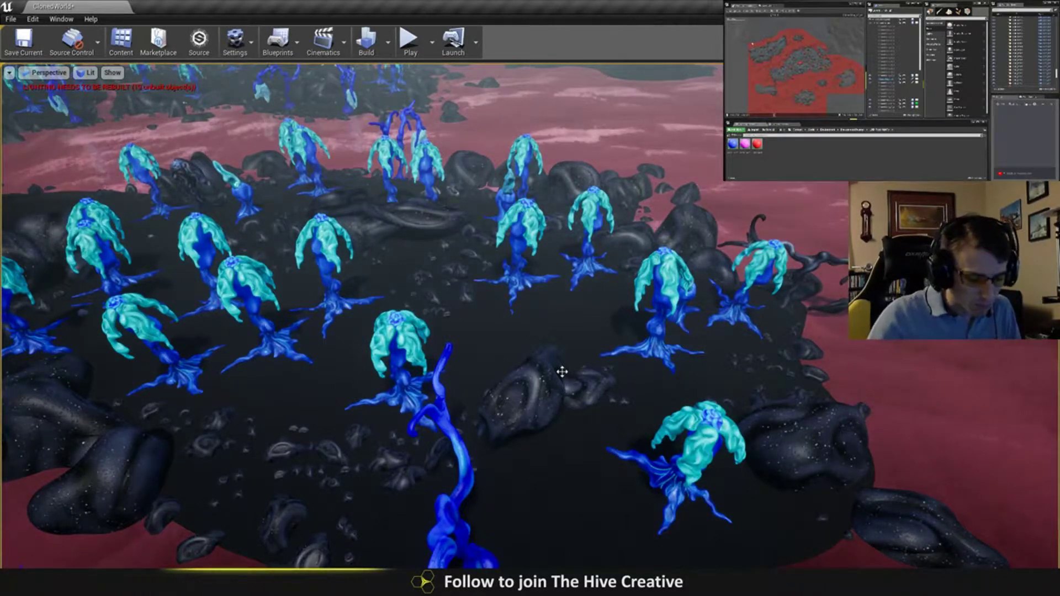
right_drag(554, 357, 554, 357)
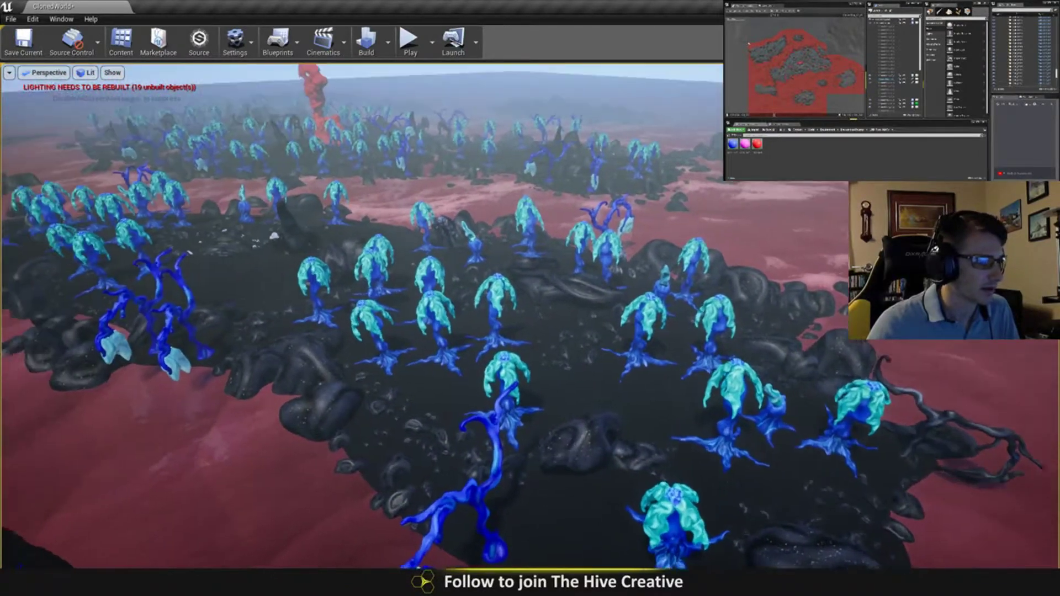
drag(554, 357, 554, 324)
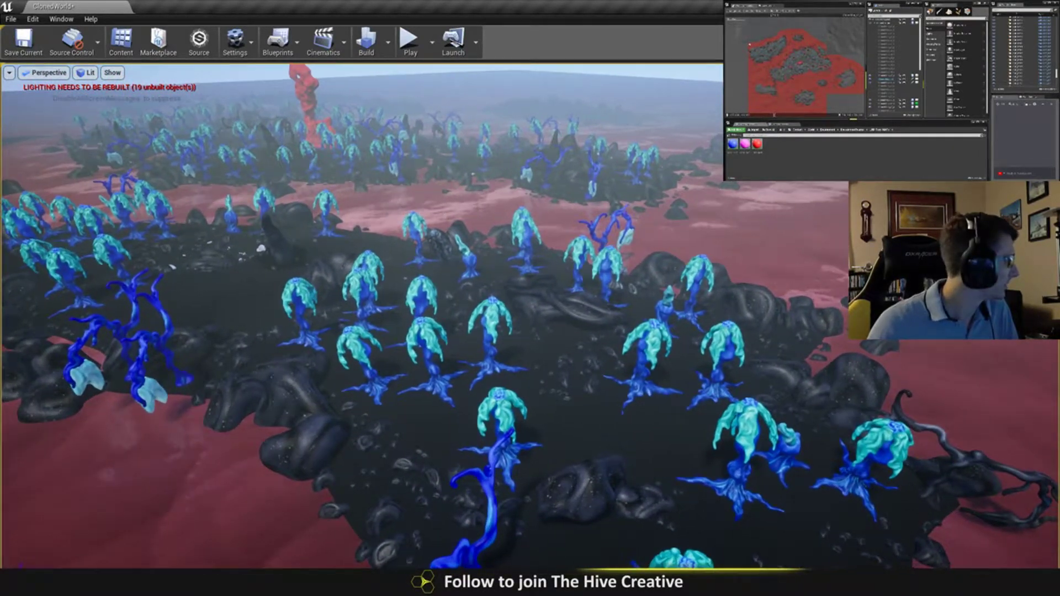
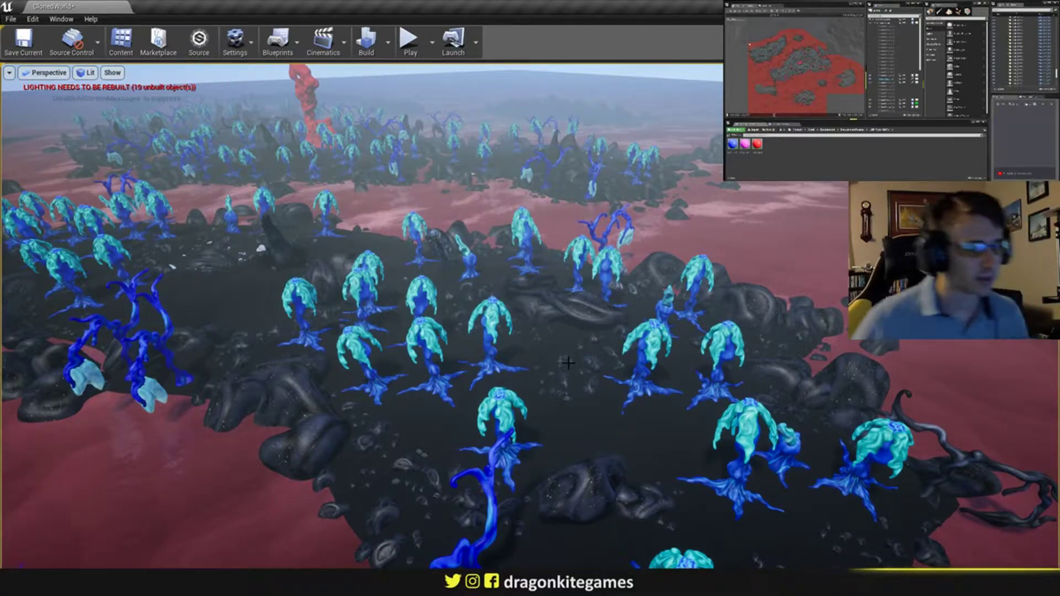
- Move the dark drooping tree from beside the distant bud-topped tree to the open ground by the inland rock among the blue trees
right_drag(539, 366, 613, 419)
key(w)
mouse_move(444, 144)
right_down()
mouse_move(463, 146)
mouse_move(469, 171)
mouse_move(444, 144)
right_up()
click(431, 120)
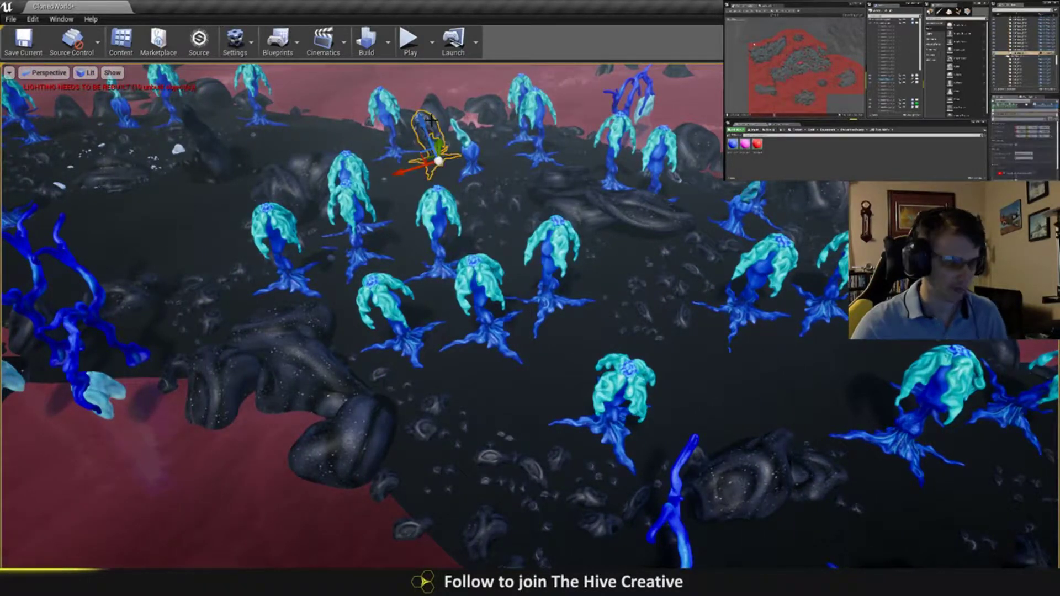
key(e)
drag(435, 159, 702, 380)
key(w)
right_drag(782, 317, 801, 332)
click(782, 316)
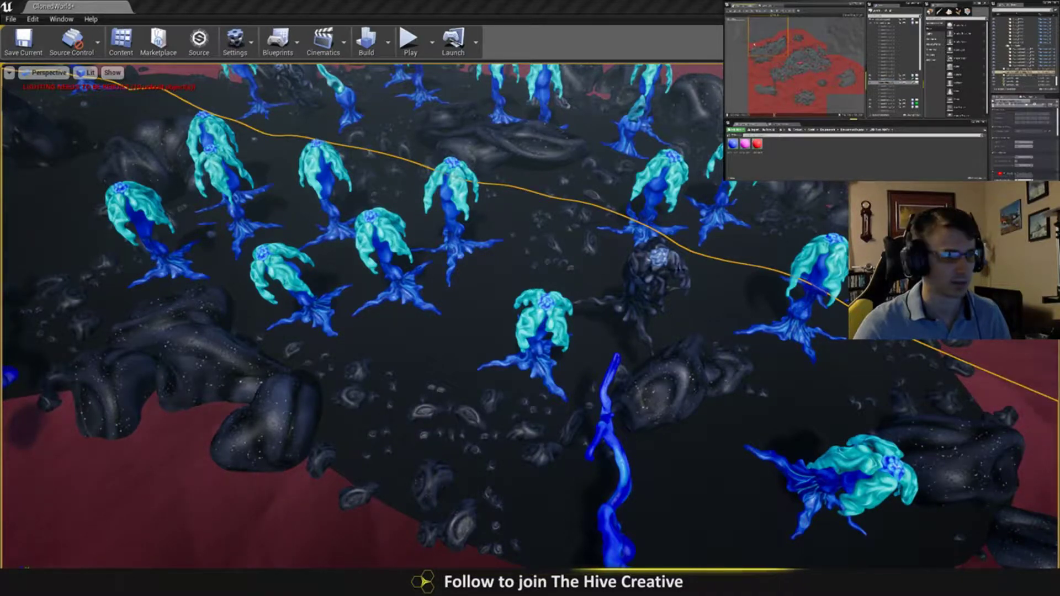
- Adjust the dark drooping tree's position on the open ground between the inland rock and the surrounding blue drooping trees
click(656, 274)
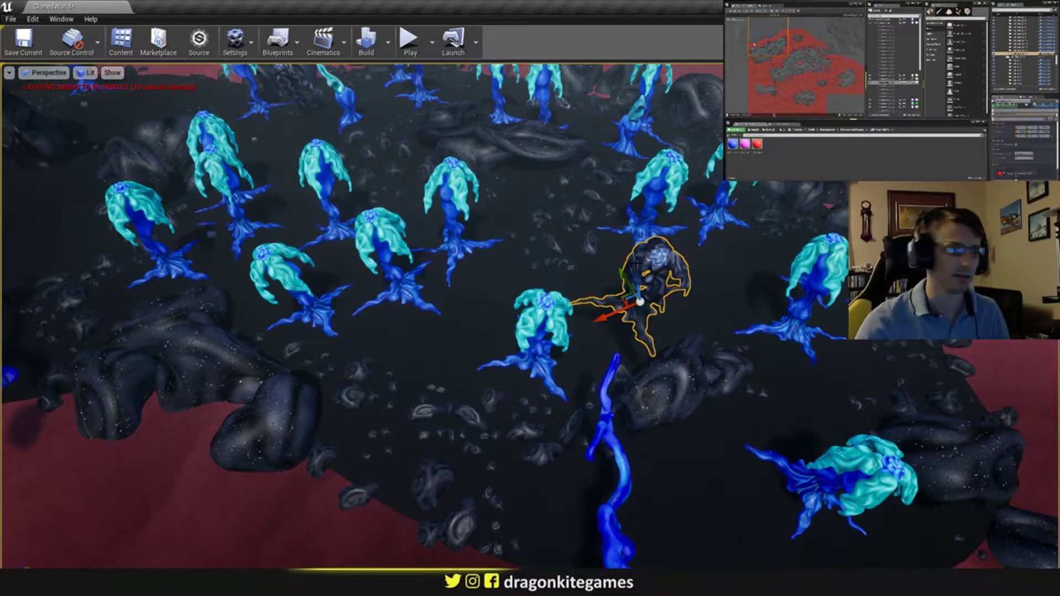
key(f)
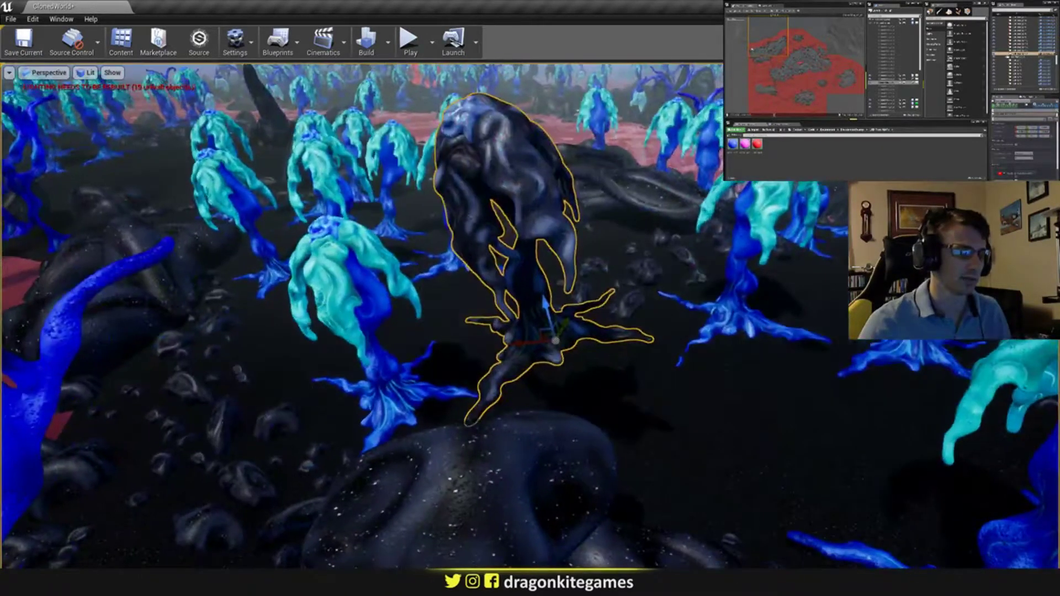
drag(548, 332, 583, 386)
right_drag(583, 385, 538, 386)
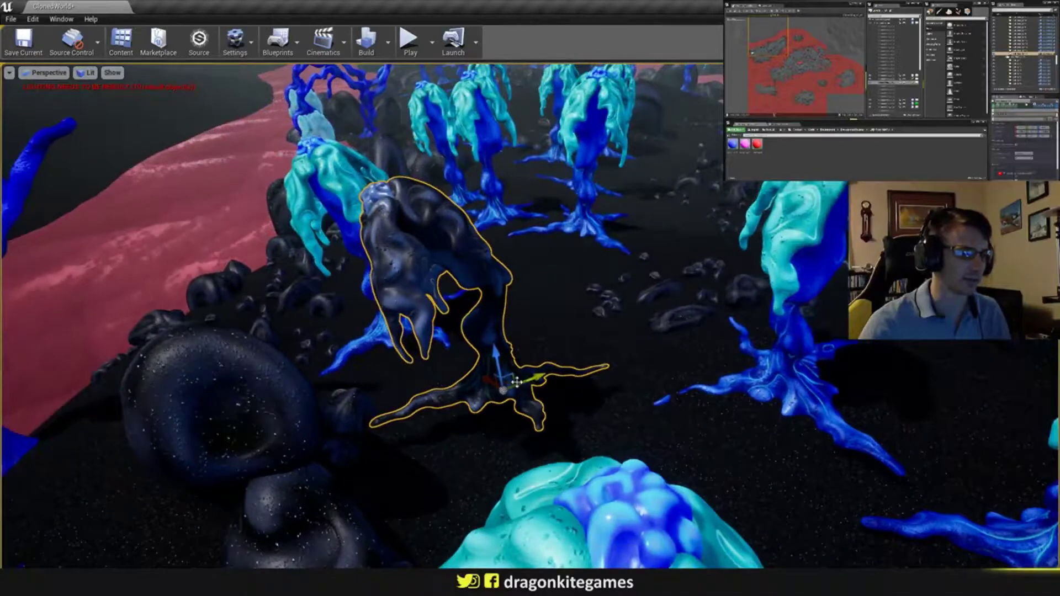
drag(511, 381, 538, 374)
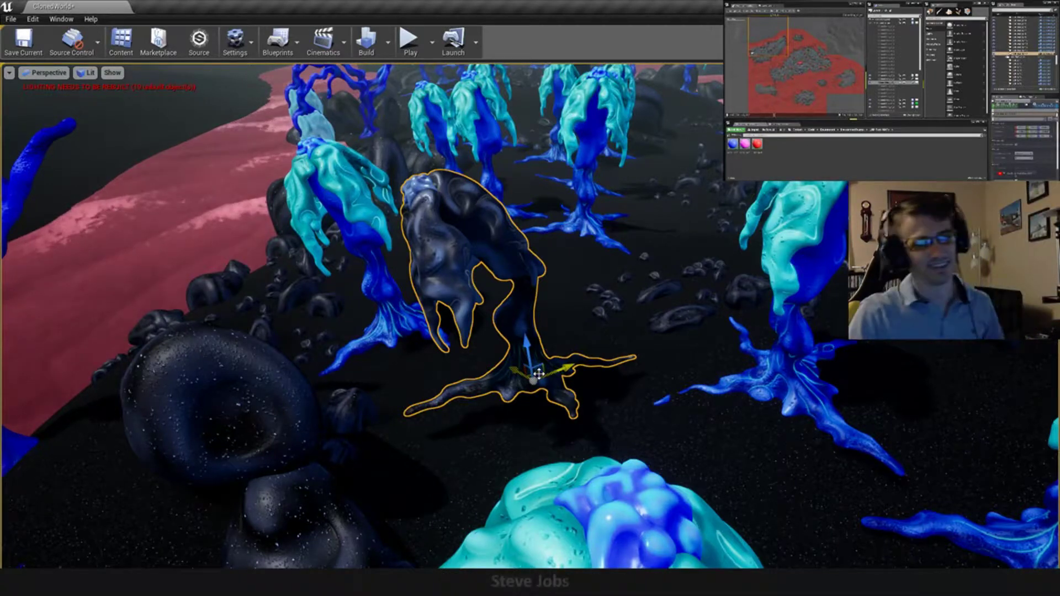
- Turn the dark drooping tree about its trunk and tilt it slightly to match the ground by the inland rock
key(e)
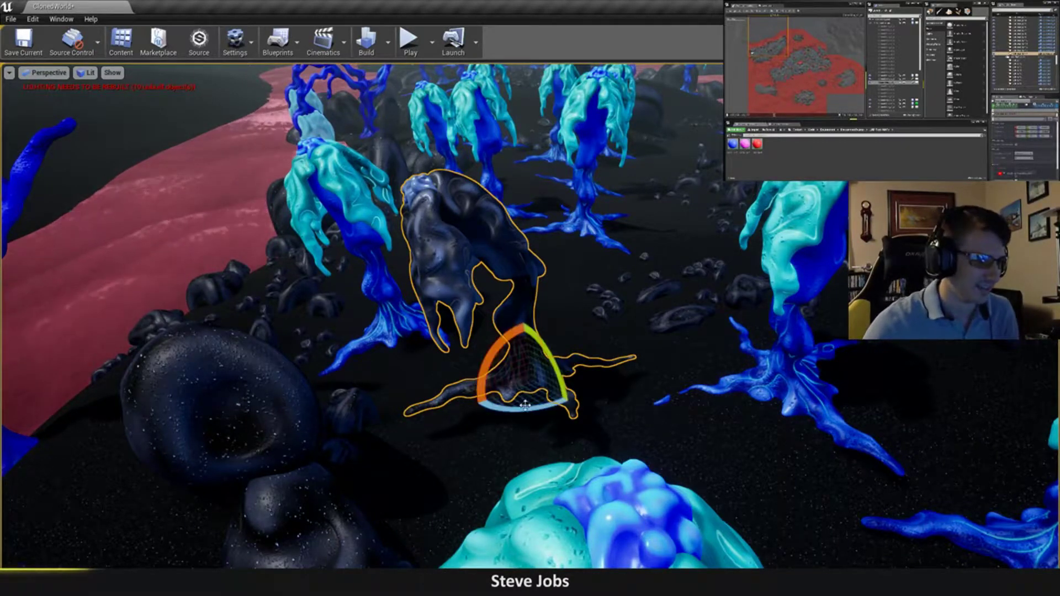
drag(525, 406, 569, 407)
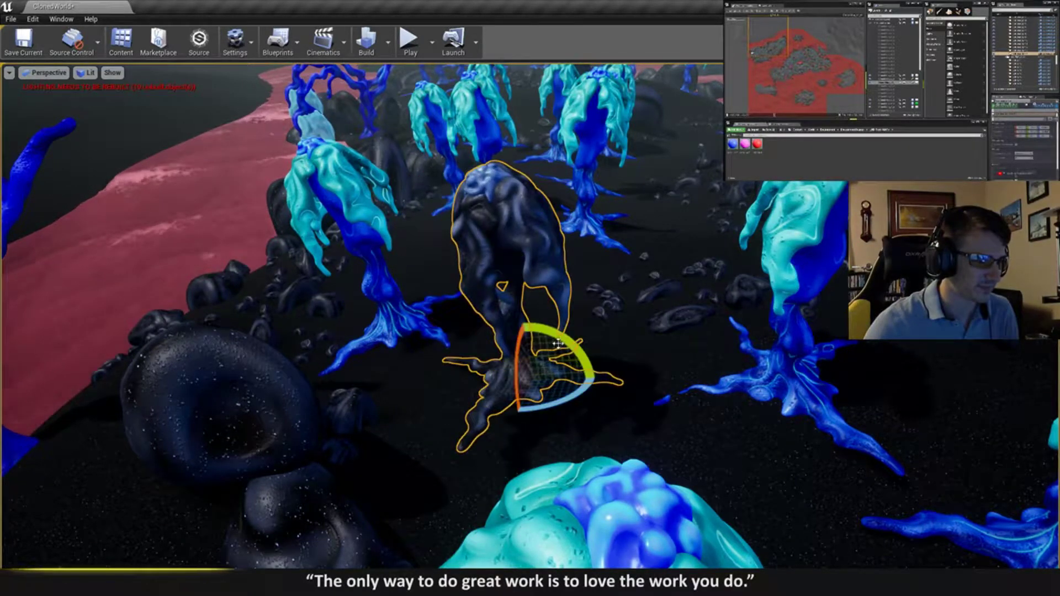
drag(558, 344, 520, 371)
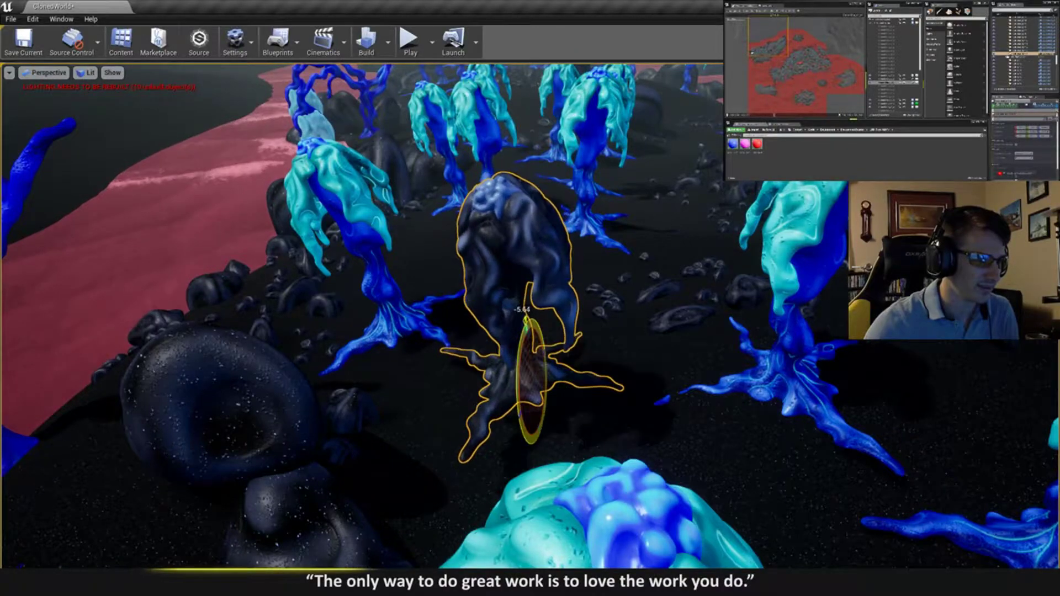
drag(526, 319, 526, 324)
- Lower the dark drooping tree until its roots settle into the ground, fine-tune its height, and deselect it
key(w)
mouse_move(526, 323)
right_down()
mouse_move(538, 295)
mouse_move(508, 259)
mouse_move(519, 309)
right_up()
key(s)
key(w)
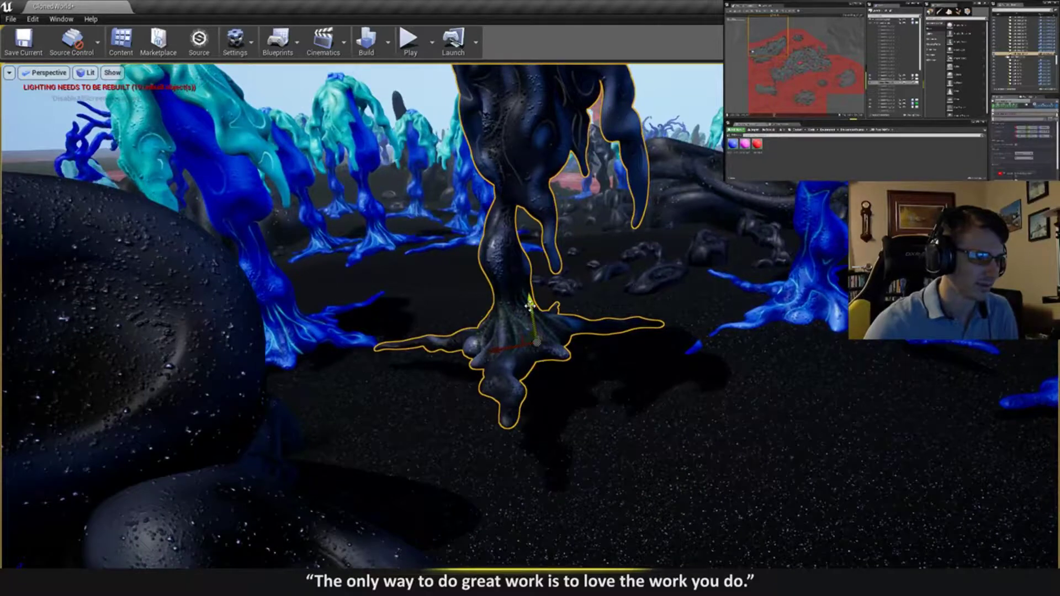
drag(530, 304, 482, 416)
key(e)
key(w)
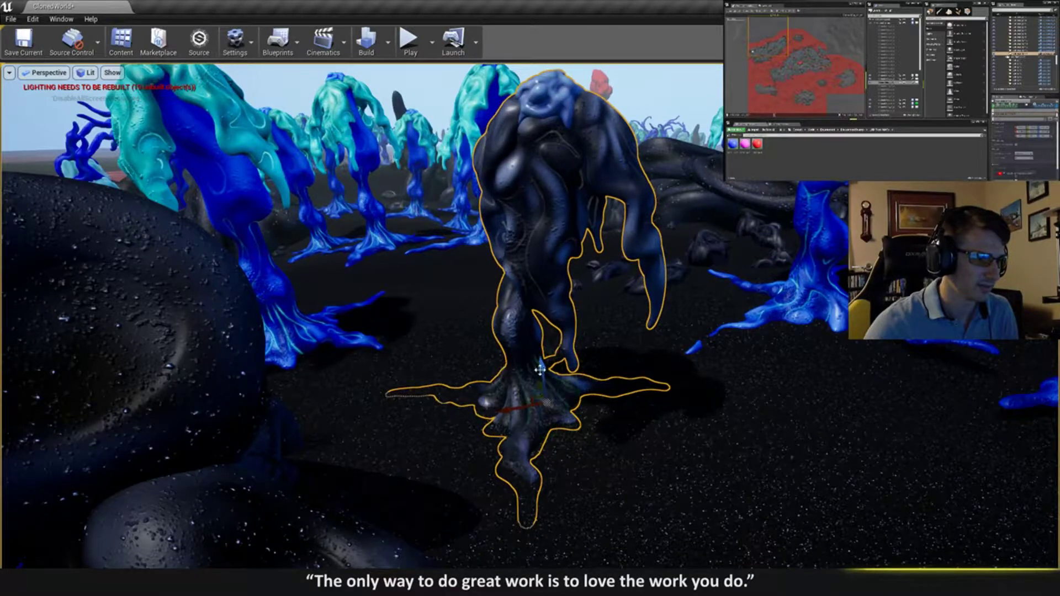
drag(539, 370, 537, 364)
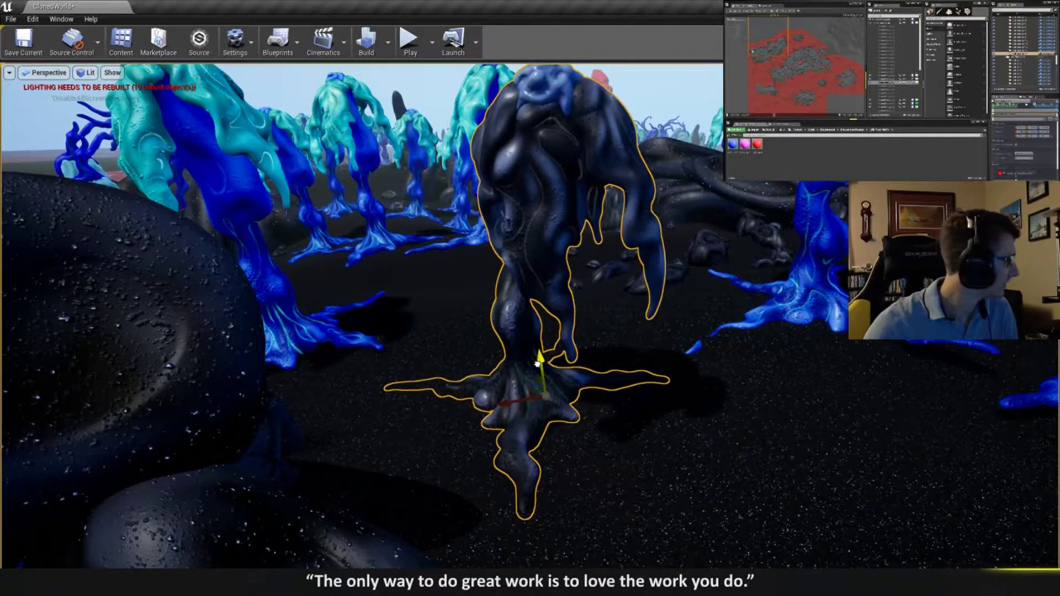
key(s)
right_drag(541, 356, 537, 359)
key(e)
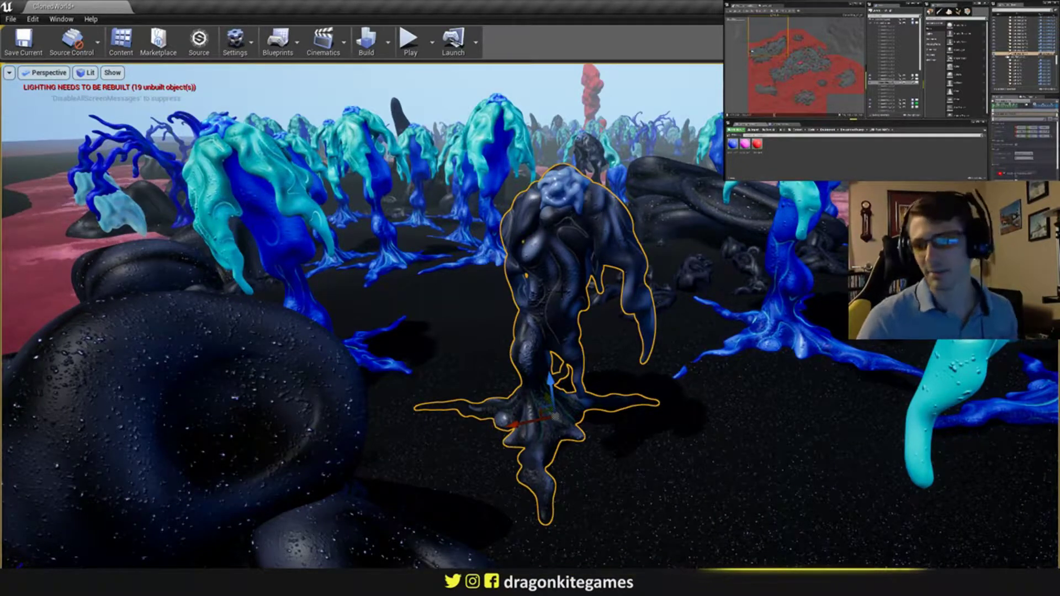
right_drag(530, 315, 486, 367)
right_drag(563, 277, 563, 309)
key(Escape)
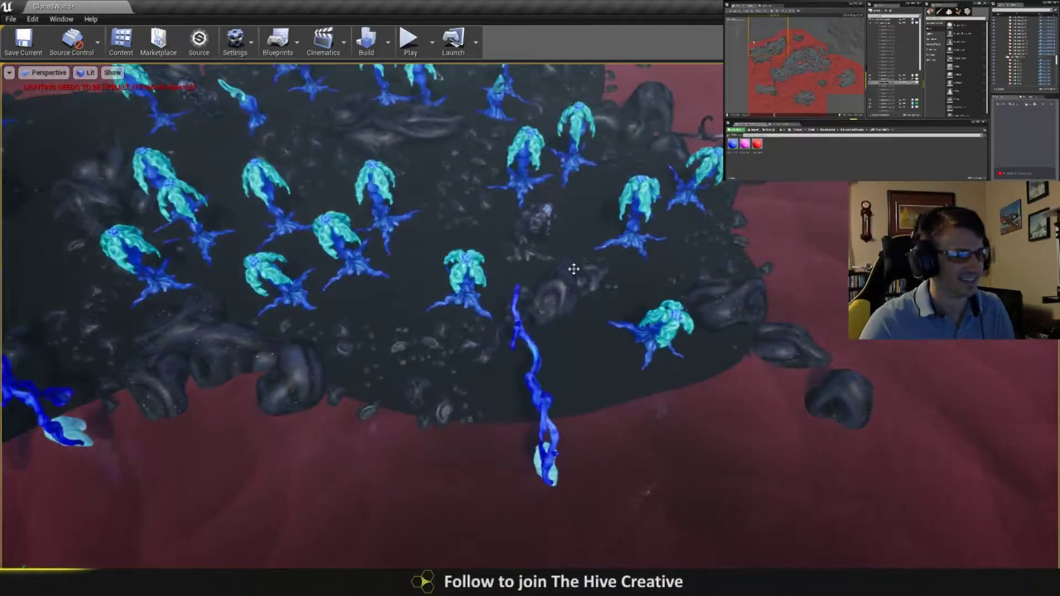
- Adjust the placement of the blue drooping tree on the open ground beside the shoreline rocks
click(653, 323)
right_drag(657, 345, 619, 394)
drag(596, 396, 609, 379)
- Duplicate the dark drooping tree and place the copy near the shore between the tall branching tree and the blue drooping tree
click(516, 212)
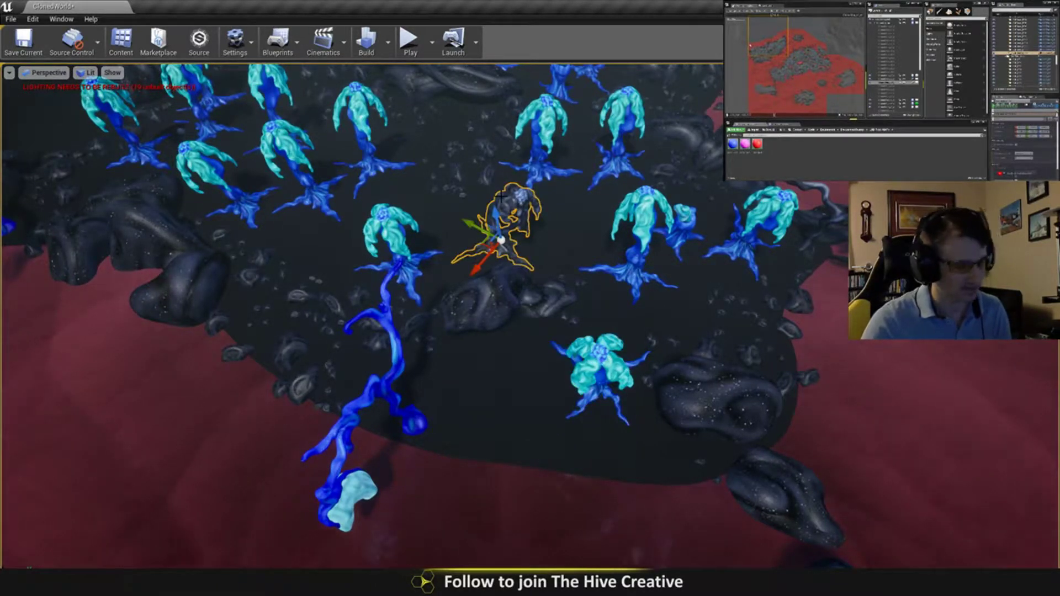
alt+drag(492, 260, 489, 398)
right_drag(489, 315, 507, 381)
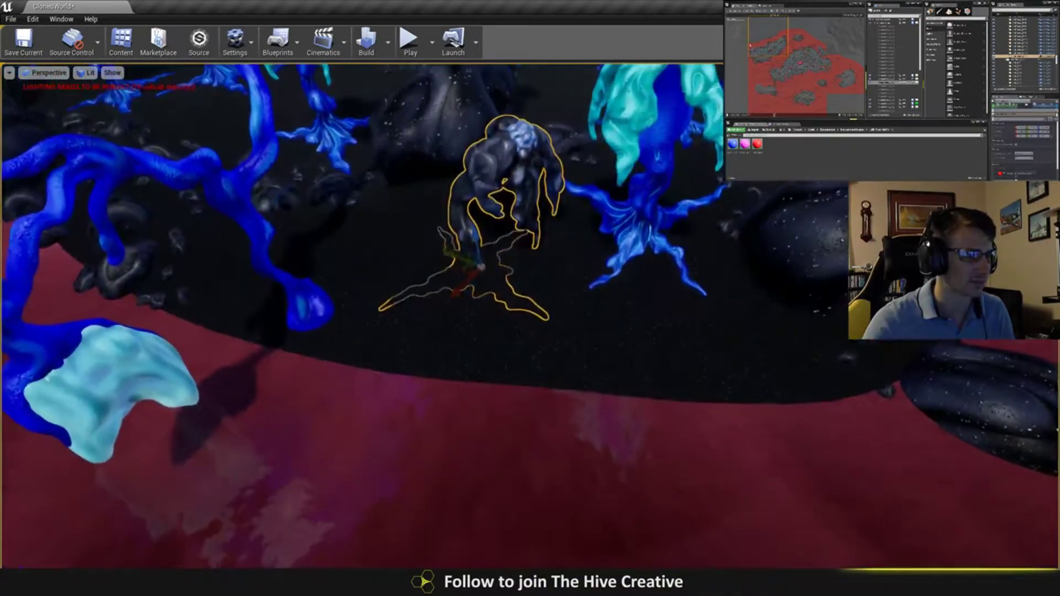
key(e)
key(w)
drag(475, 236, 465, 199)
- Rotate the copied dark drooping tree and shift it slightly on the open ground near the shore
key(e)
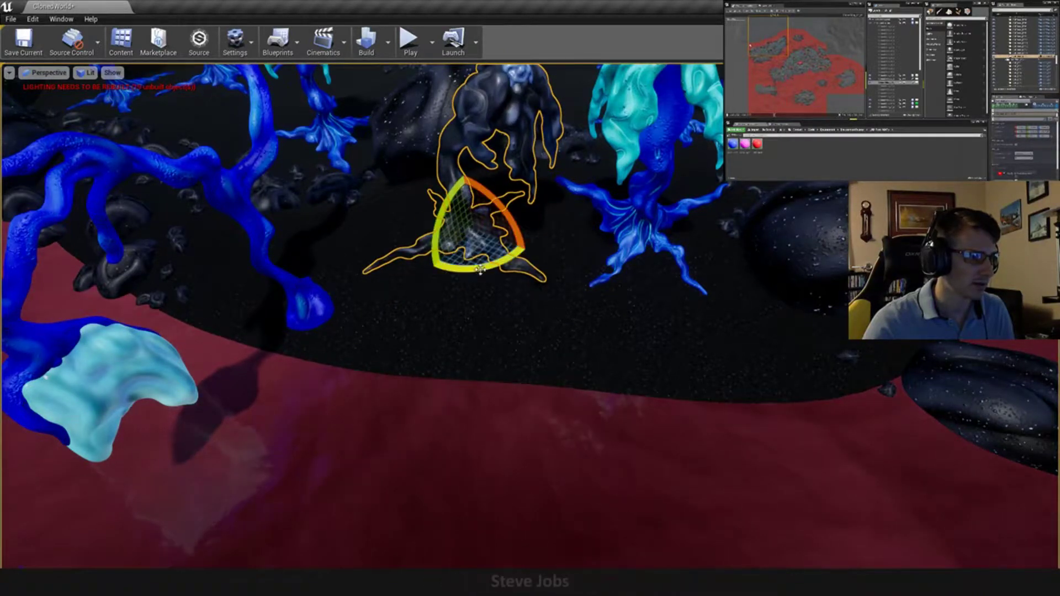
drag(478, 262, 431, 243)
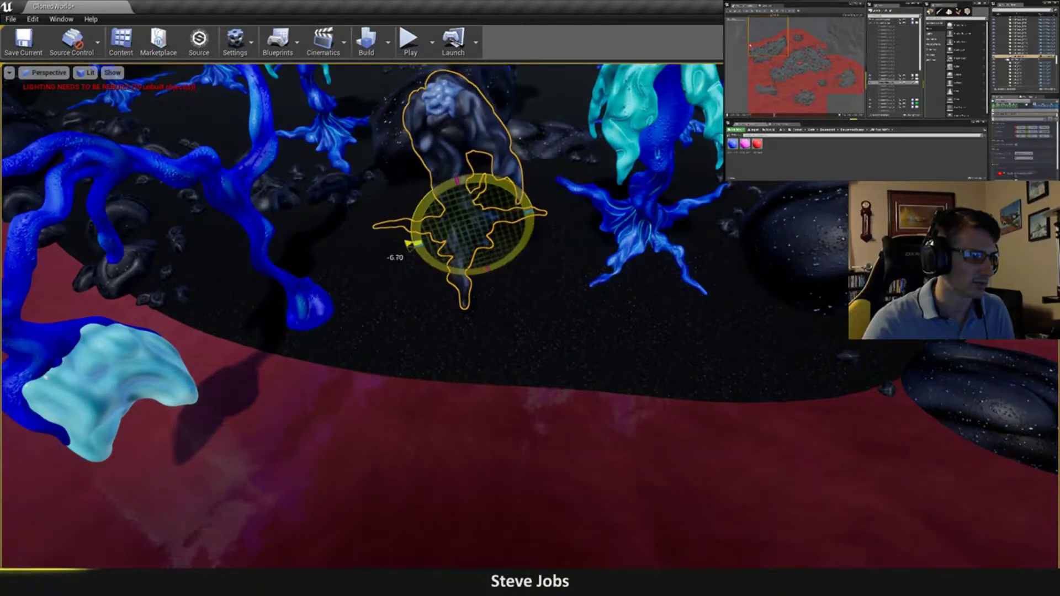
drag(468, 202, 475, 232)
key(w)
right_drag(458, 220, 533, 223)
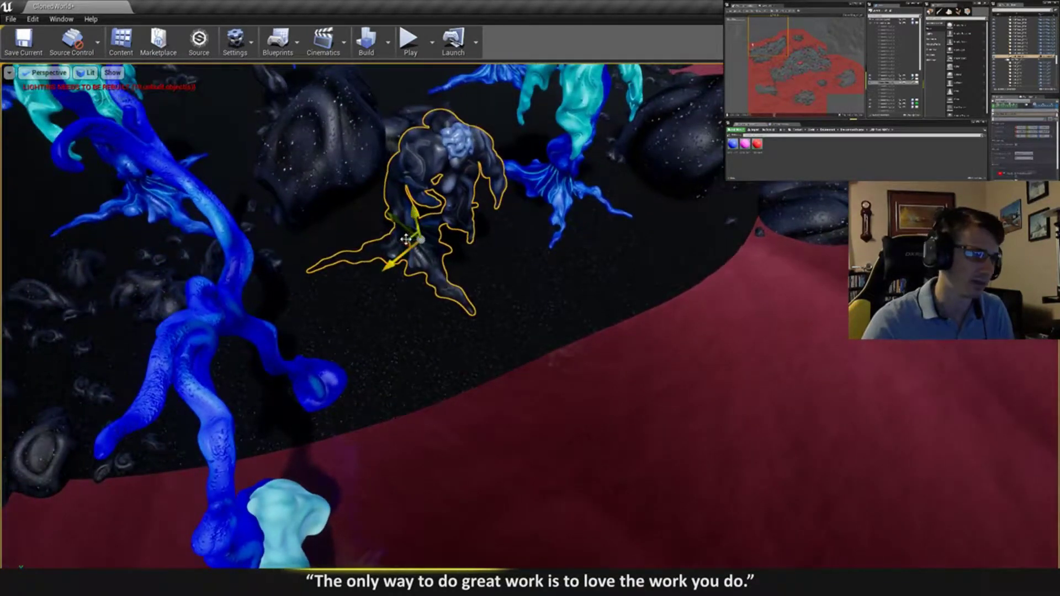
drag(405, 239, 416, 249)
- Turn and tilt the copied dark tree, lower it so its roots meet the sloping shore, and deselect it
right_drag(462, 273, 370, 221)
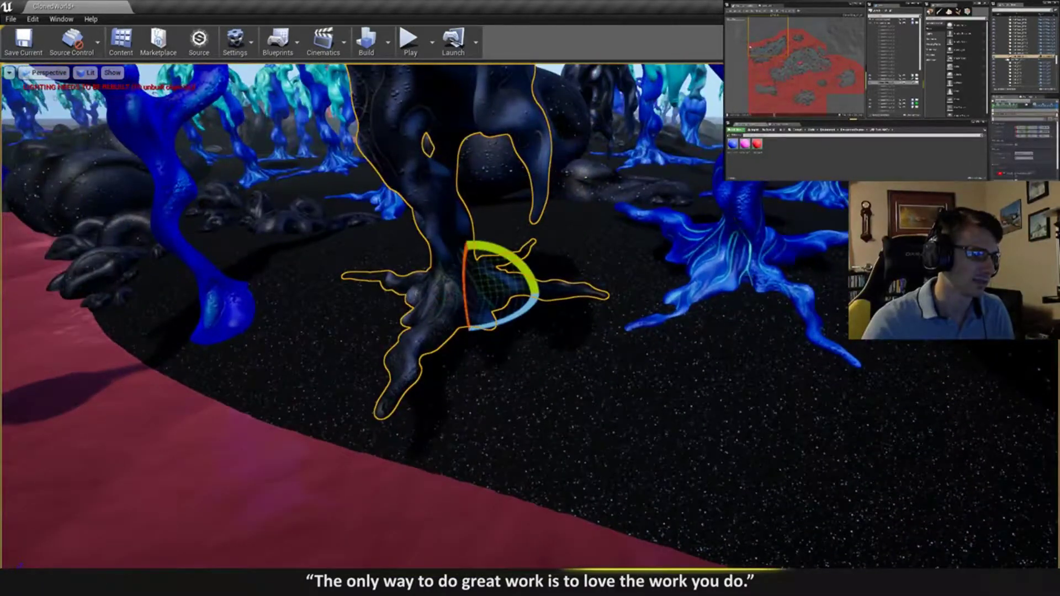
drag(462, 266, 462, 243)
right_drag(462, 254, 453, 252)
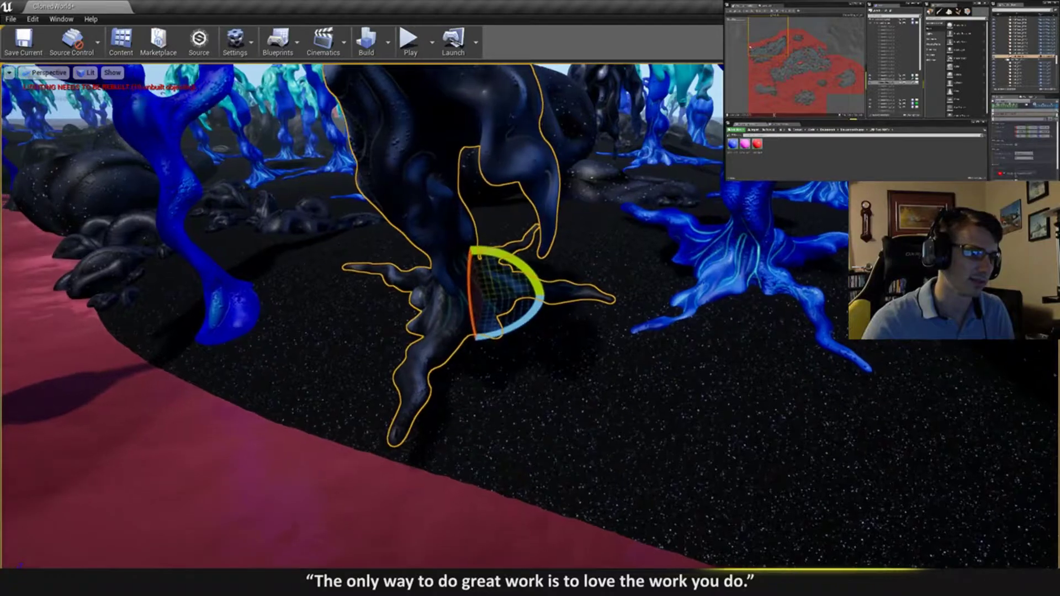
drag(523, 328, 591, 331)
drag(519, 270, 543, 309)
key(w)
drag(481, 321, 445, 333)
key(e)
drag(429, 290, 485, 303)
key(w)
key(e)
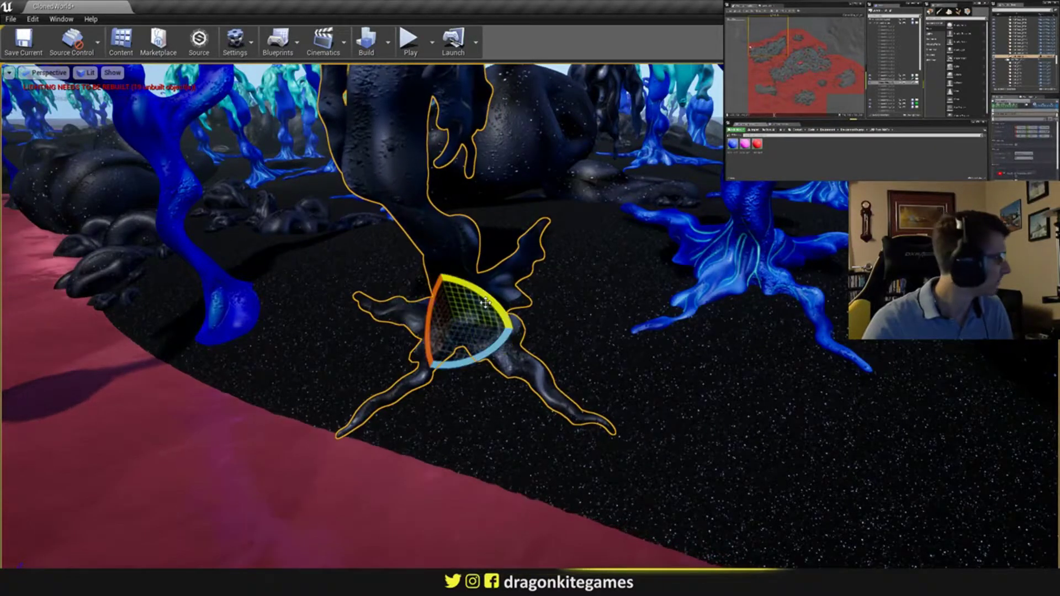
key(Delete)
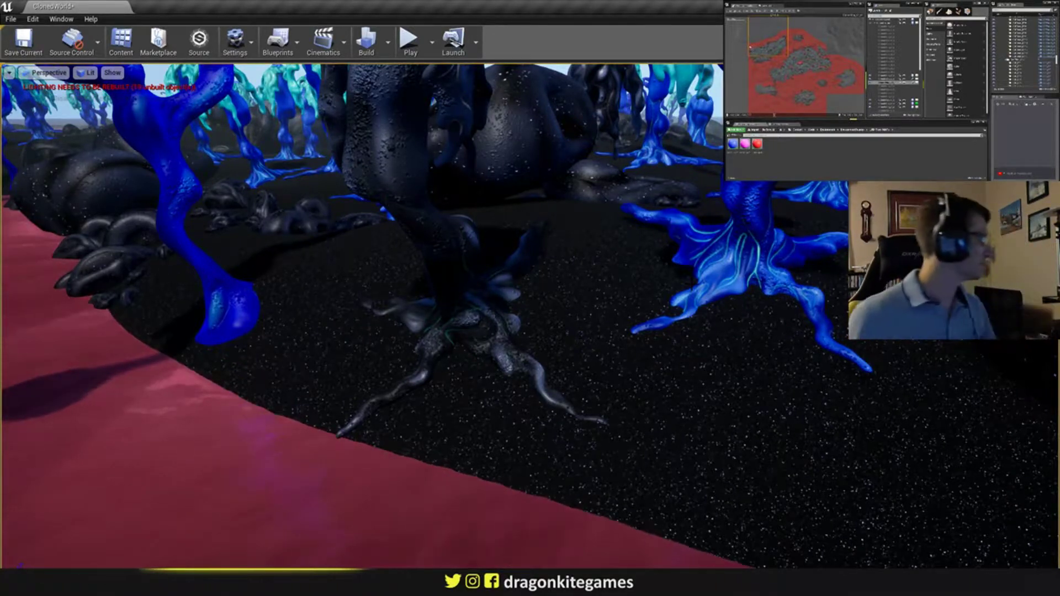
- Examine the spread of blue and dark trees across the island from above
key(s)
right_drag(570, 180, 450, 171)
key(e)
key(w)
key(s)
key(s)
key(e)
right_drag(508, 217, 529, 217)
key(s)
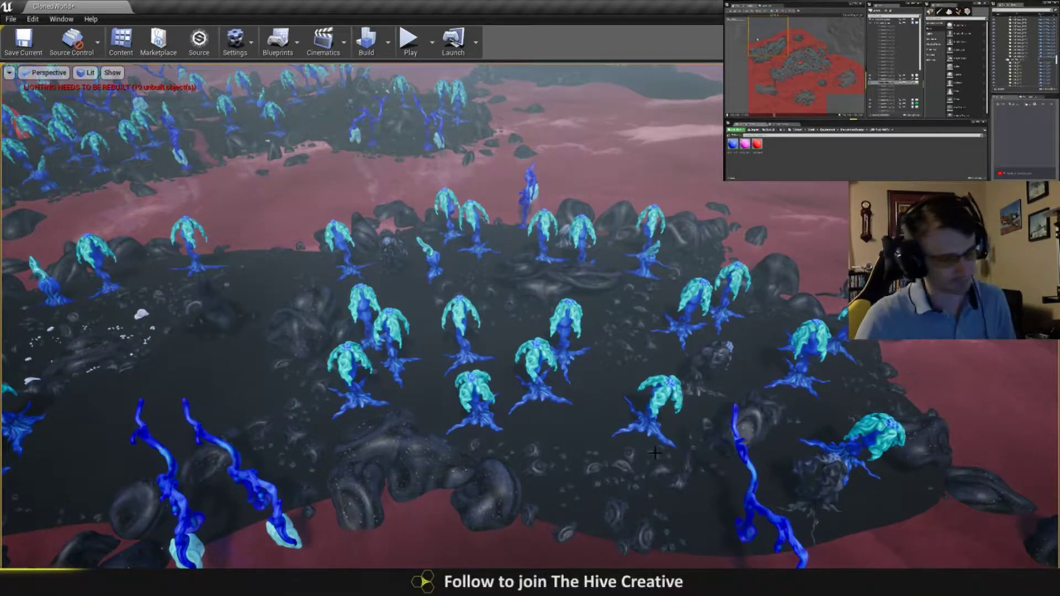
- Switch the viewport to the Detail Lighting view mode to bring out the island's dark trees and rocks
click(89, 72)
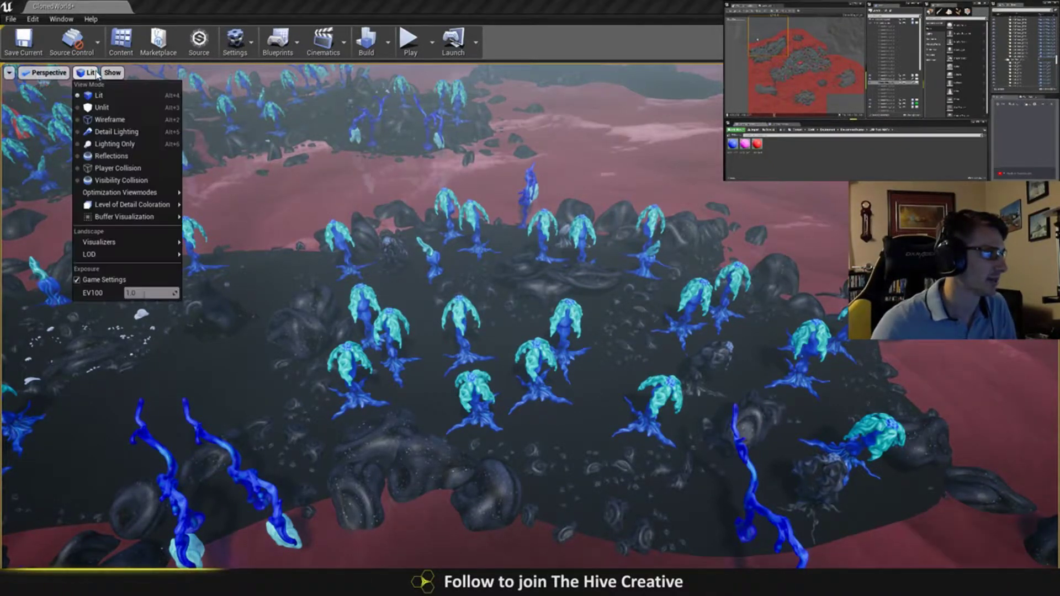
click(126, 132)
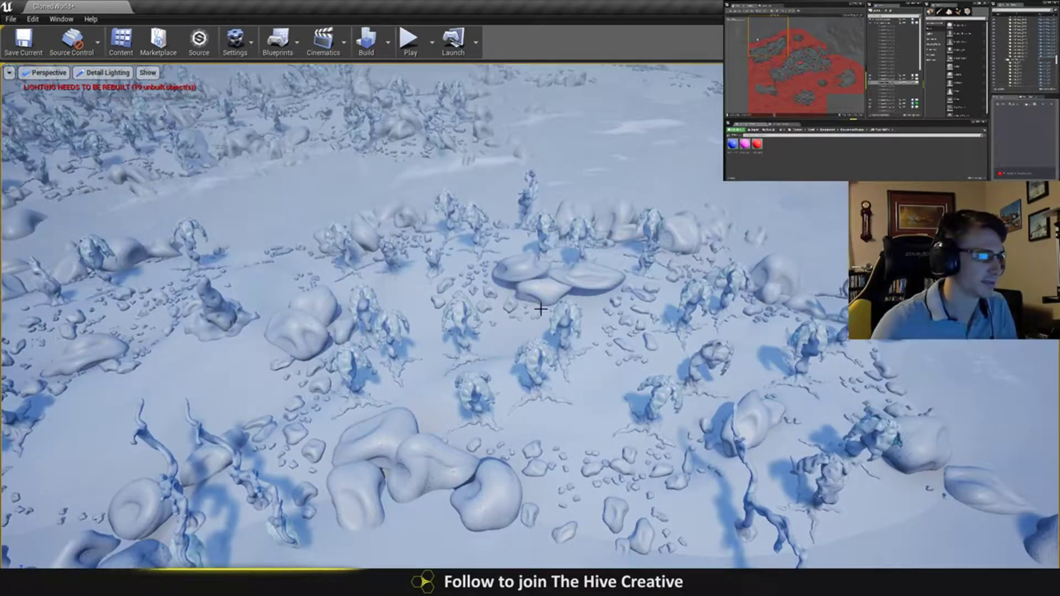
right_drag(530, 314, 540, 356)
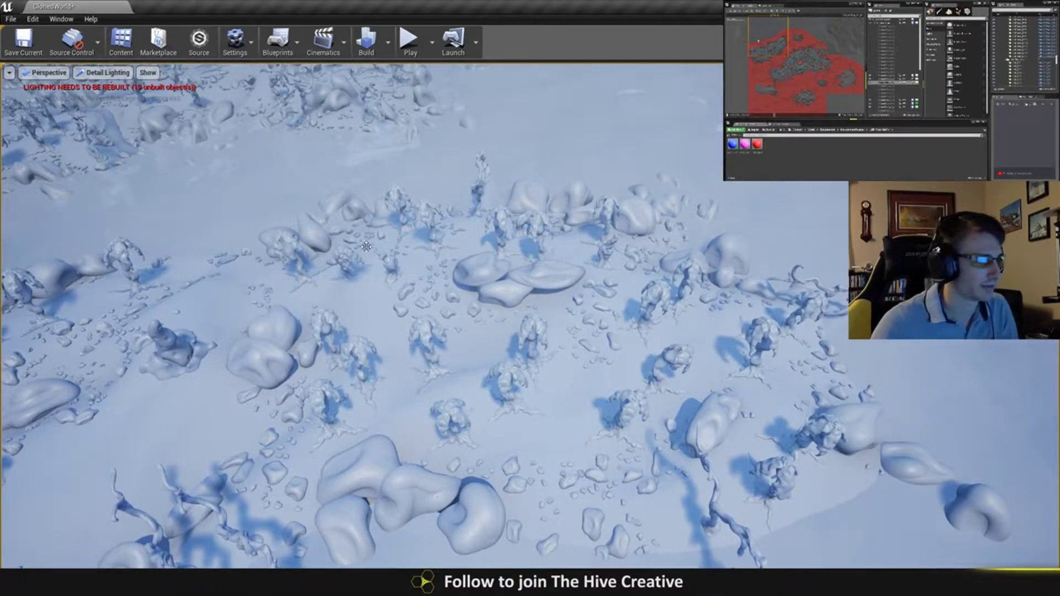
key(c)
right_drag(540, 283, 578, 292)
key(d)
key(w)
- Move the drooping tree beside the large shoreline rock cluster closer to those rocks
click(459, 441)
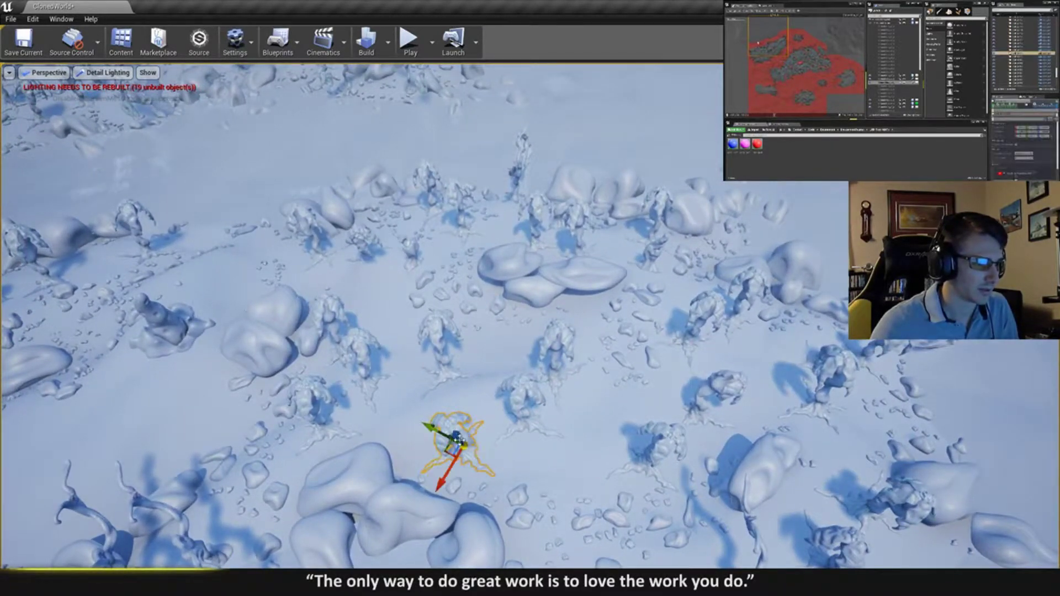
drag(422, 454, 413, 451)
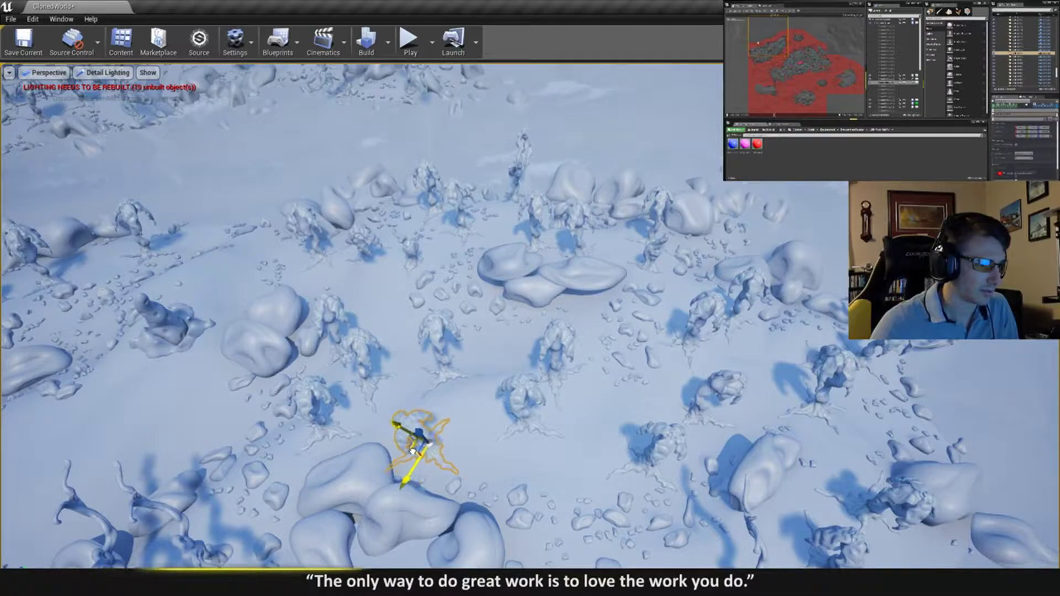
right_drag(421, 448, 350, 347)
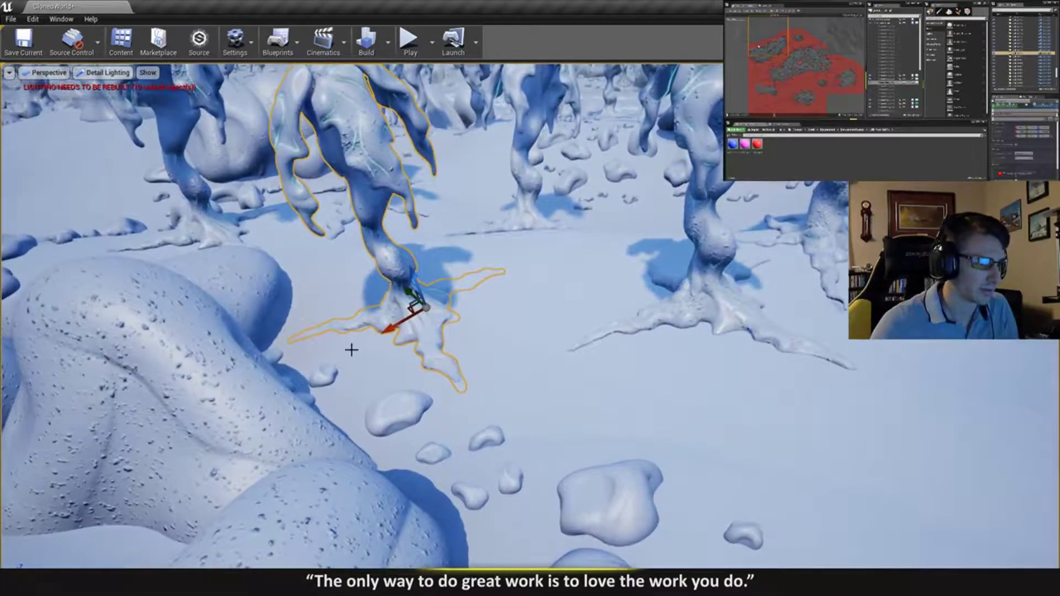
key(e)
- Shift the neighbouring drooping tree closer to the tree by the rock cluster, tilt it slightly, and deselect it
click(693, 308)
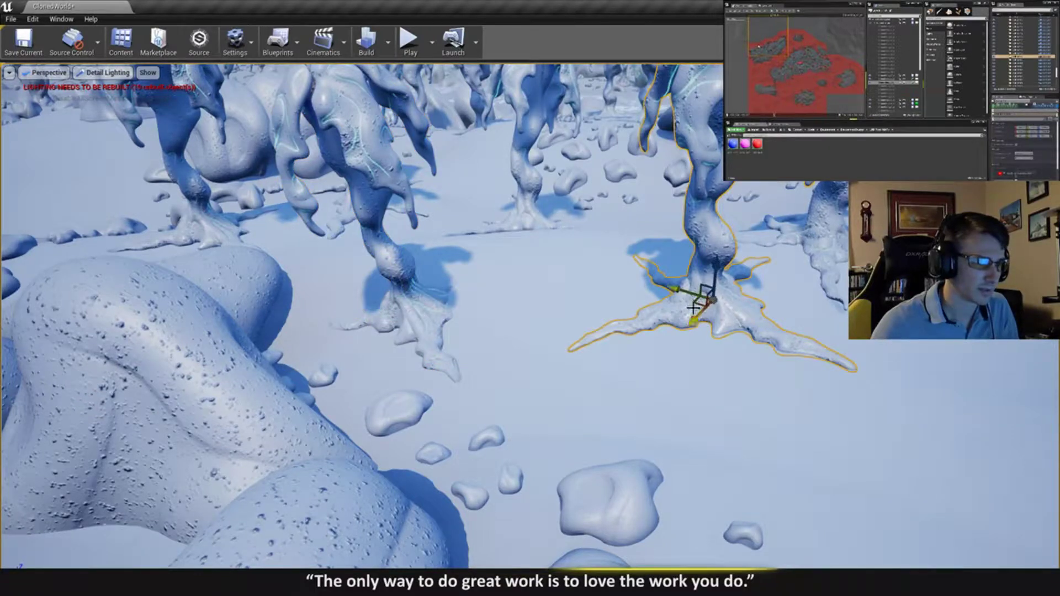
drag(695, 300, 619, 341)
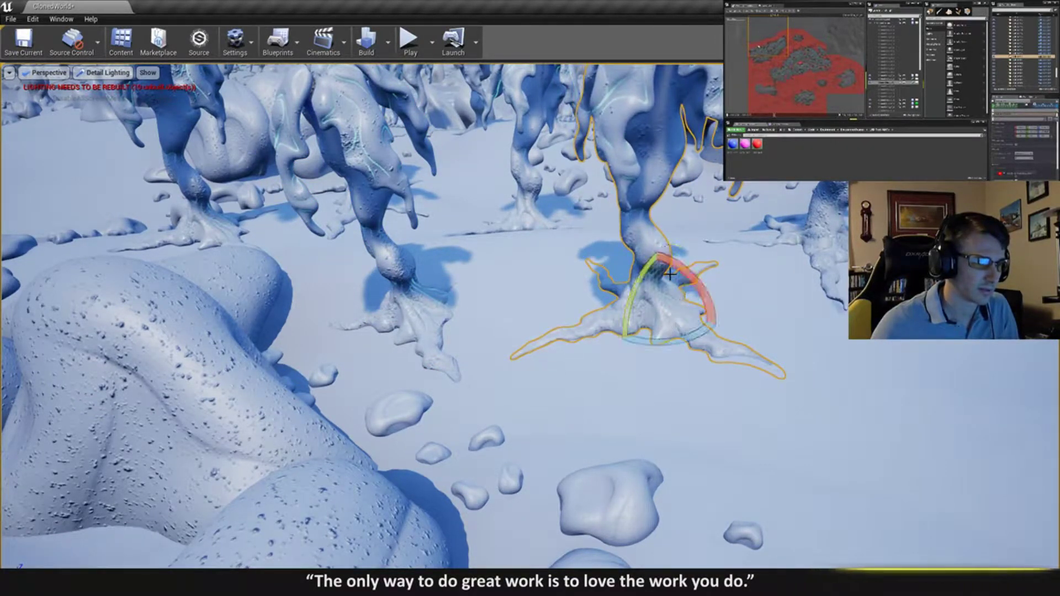
drag(701, 288, 703, 291)
click(750, 265)
- Duplicate the drooping tree in front of the flat stacked rocks, then rotate and position the copy on nearby open ground
right_drag(750, 265, 759, 359)
right_drag(755, 395, 769, 324)
click(629, 328)
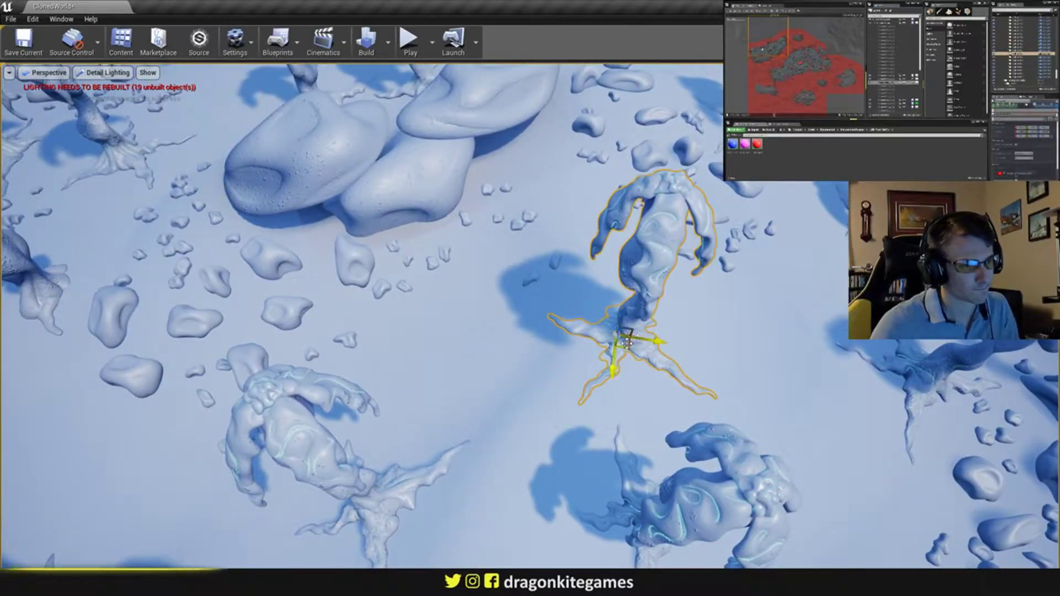
mouse_move(627, 342)
alt+mouse_down()
mouse_move(572, 343)
mouse_move(554, 312)
mouse_move(403, 331)
mouse_move(623, 356)
mouse_move(656, 298)
mouse_move(624, 348)
mouse_move(636, 346)
alt+mouse_up()
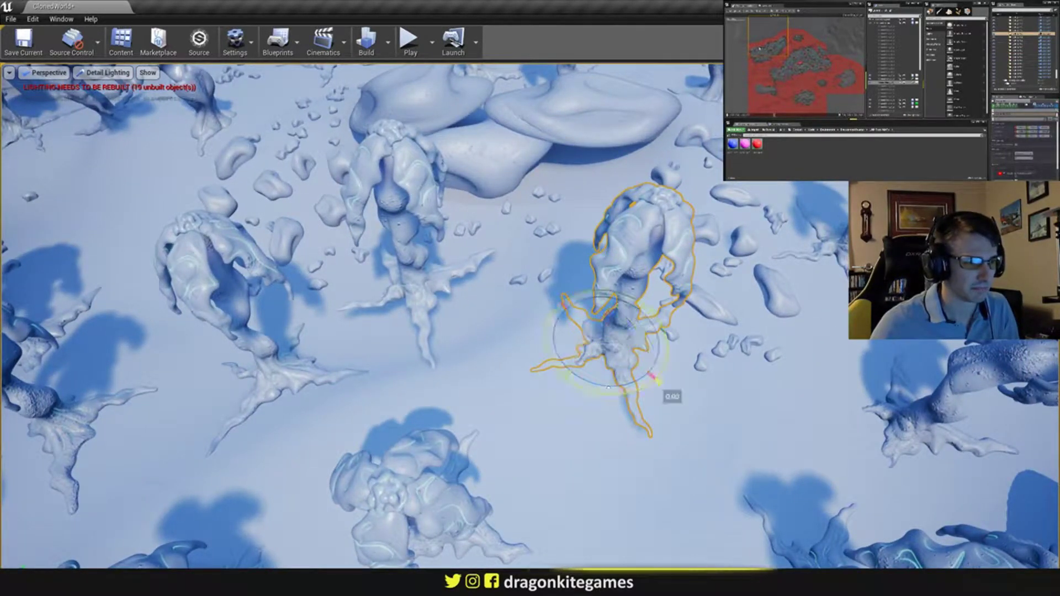
drag(659, 386, 679, 356)
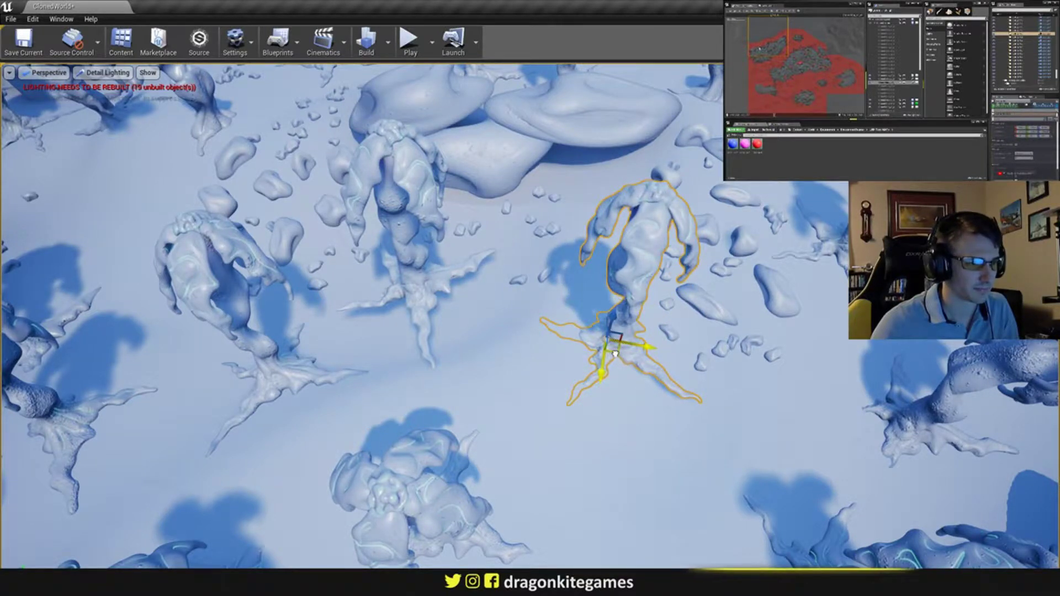
drag(615, 353, 579, 285)
- Adjust the height and tilt of the copied drooping tree so its roots follow the slope, and deselect it
alt+drag(620, 246, 614, 242)
drag(685, 305, 674, 269)
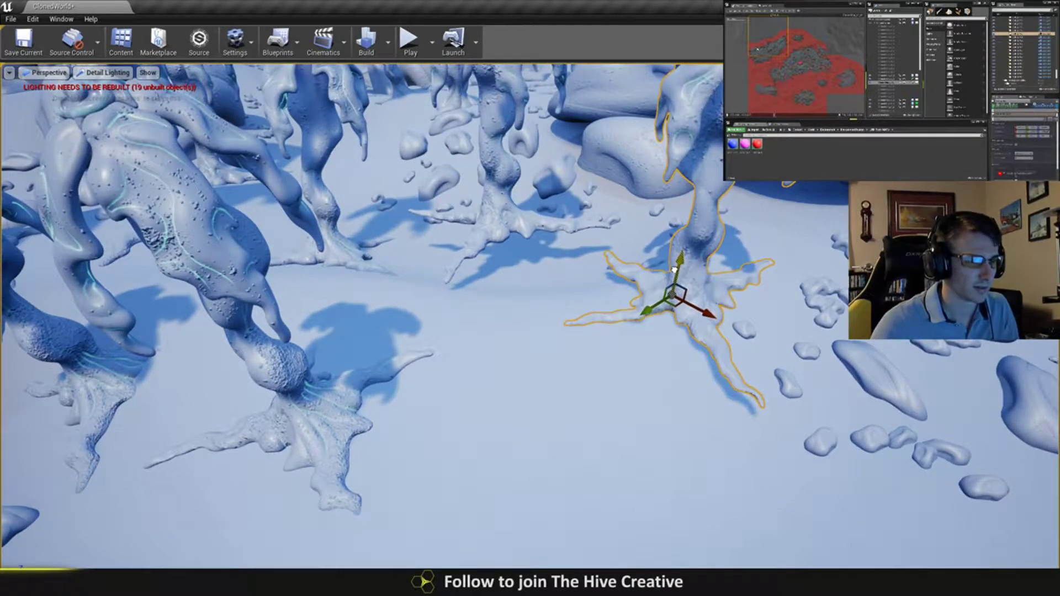
key(e)
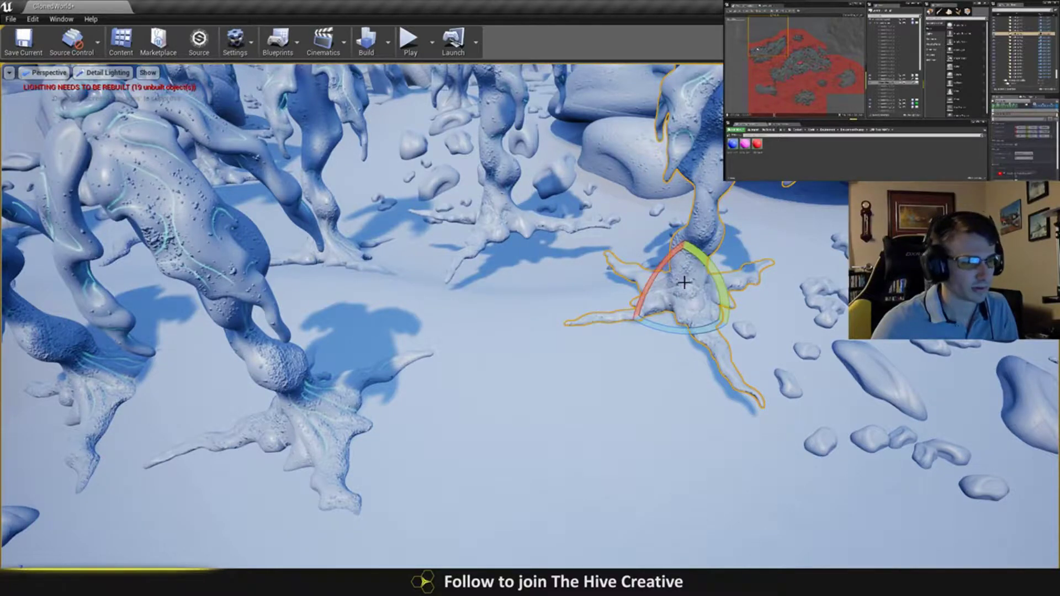
drag(684, 276, 716, 300)
key(Escape)
- Reposition the drooping tree just in front of the flat stacked rocks, fit its roots to the ground, and deselect it
right_drag(716, 300, 636, 253)
click(524, 256)
key(e)
mouse_move(522, 255)
right_down()
mouse_move(543, 256)
mouse_move(535, 271)
right_up()
key(w)
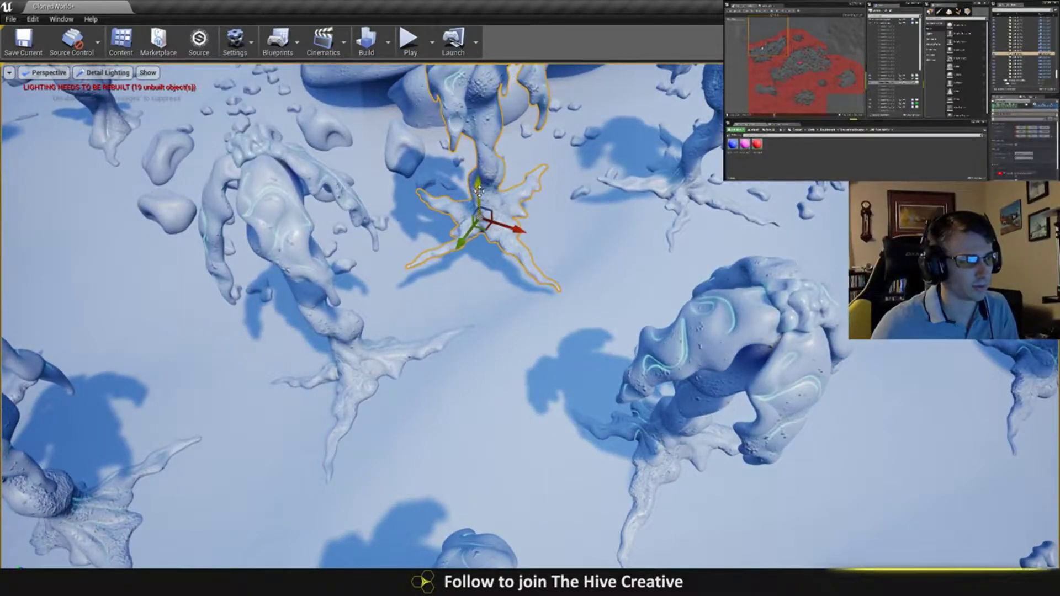
drag(479, 190, 464, 231)
key(e)
key(w)
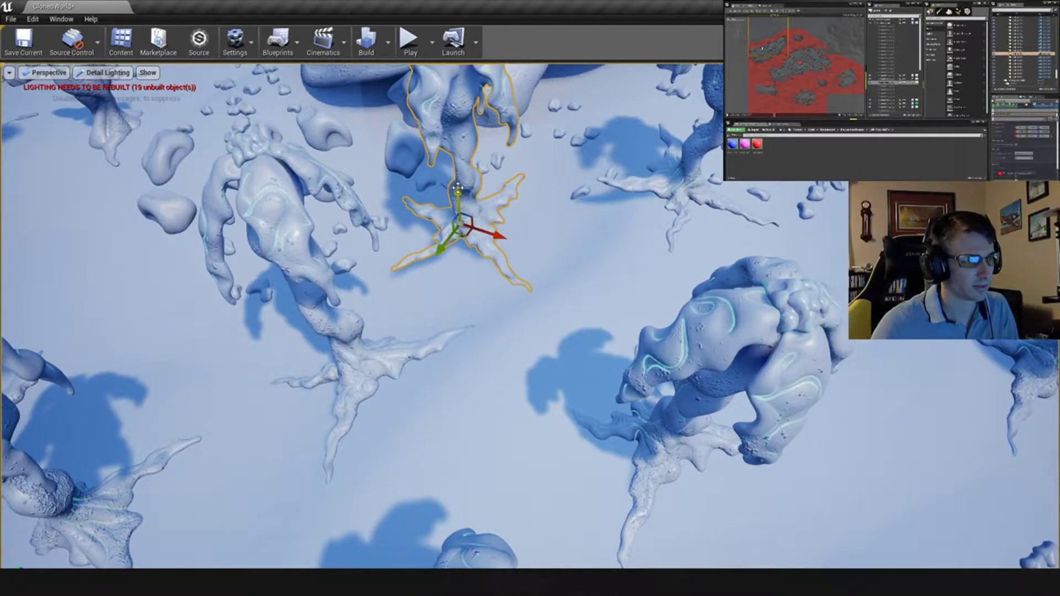
drag(457, 187, 444, 206)
key(e)
key(Escape)
key(s)
right_drag(535, 206, 549, 206)
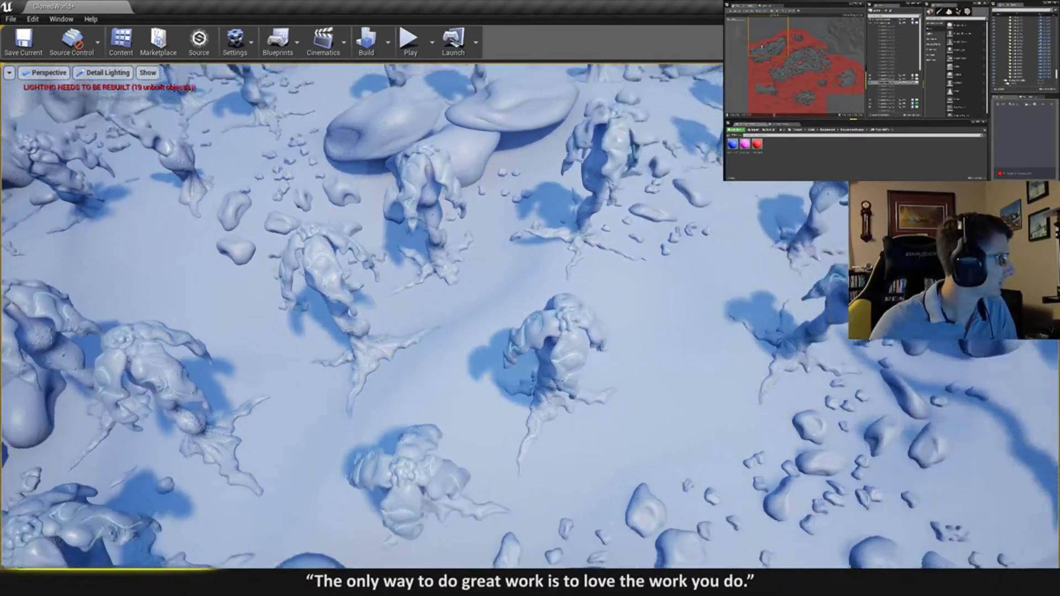
key(s)
mouse_move(447, 246)
right_down()
mouse_move(459, 260)
mouse_move(447, 271)
mouse_move(460, 246)
right_up()
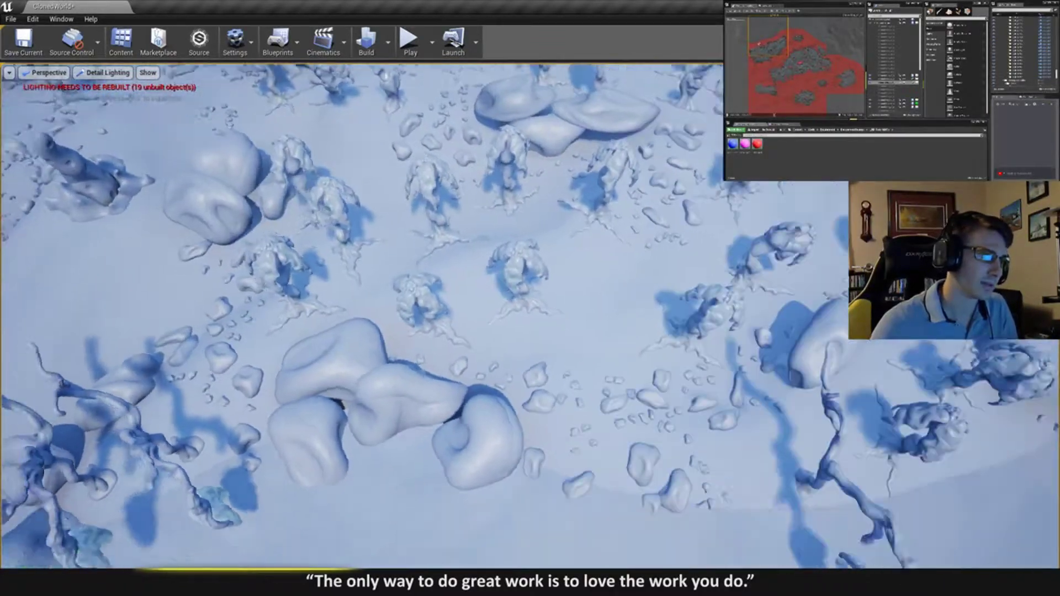
- Shift the drooping tree on the open ground slightly away from its neighbour near the front rock cluster
right_drag(521, 295, 520, 296)
click(531, 296)
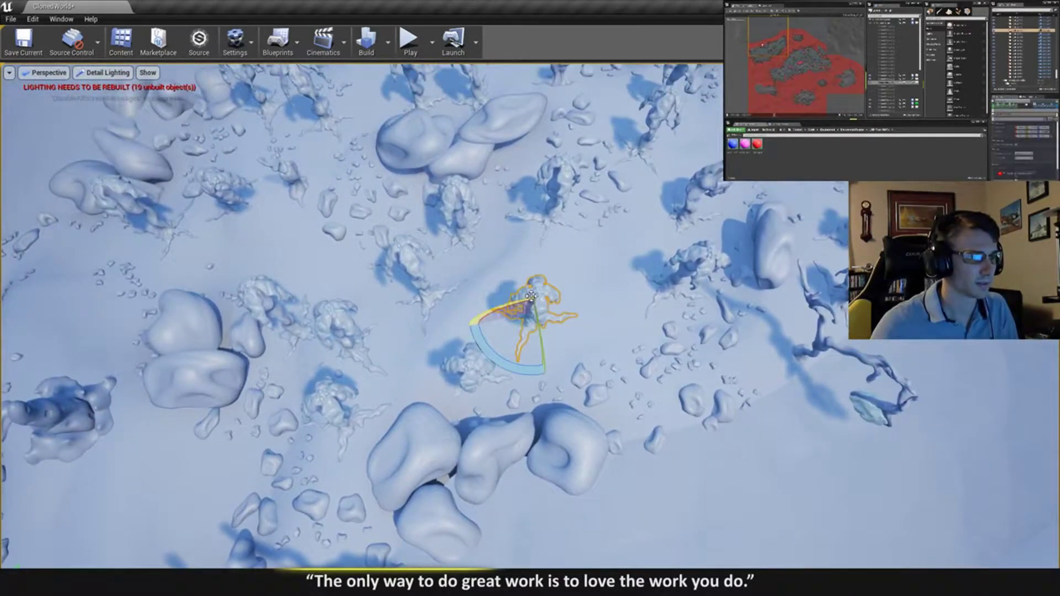
key(w)
drag(520, 328, 516, 317)
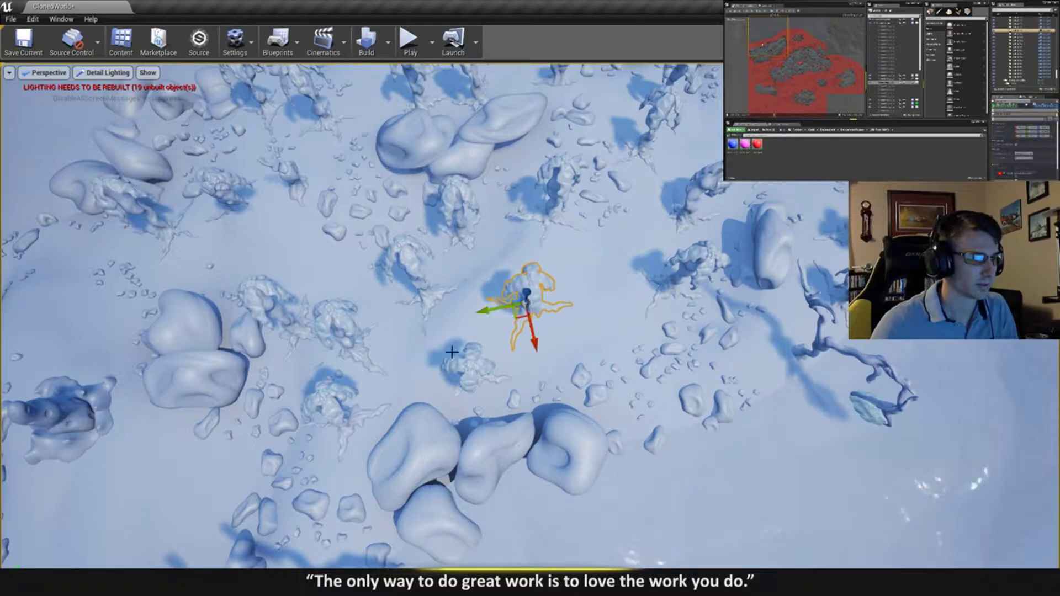
- Move the small bud-topped tree from behind the flat stacked rocks to the open ground between two drooping trees
click(287, 176)
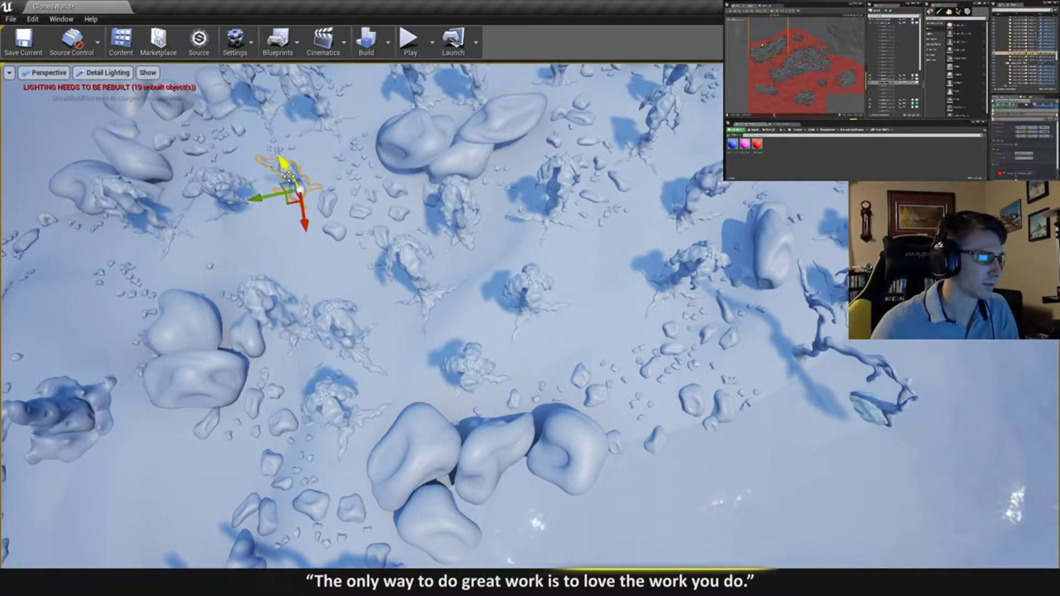
right_drag(392, 119, 388, 103)
click(452, 110)
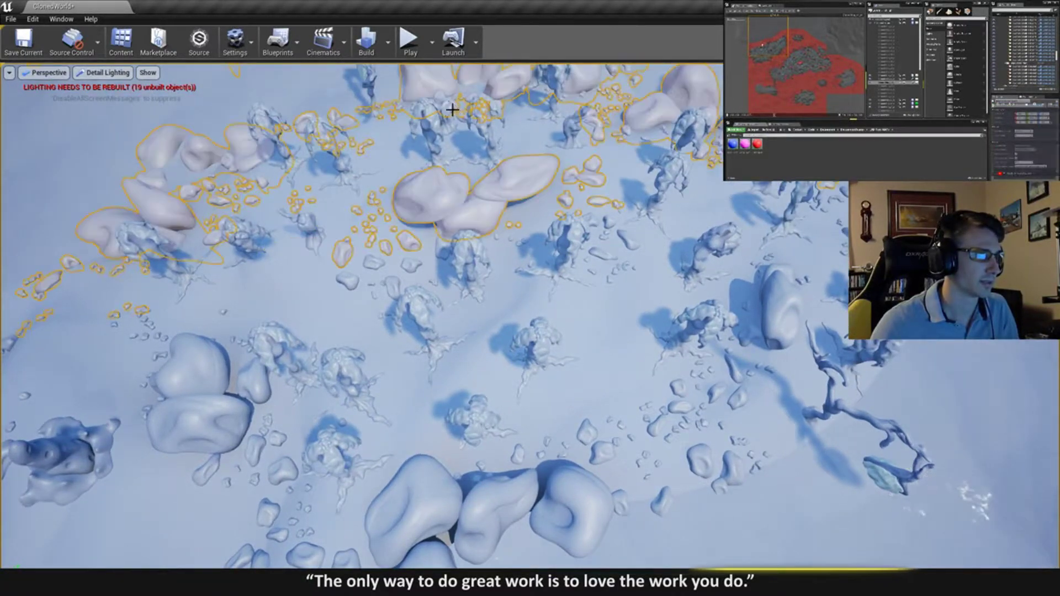
click(447, 109)
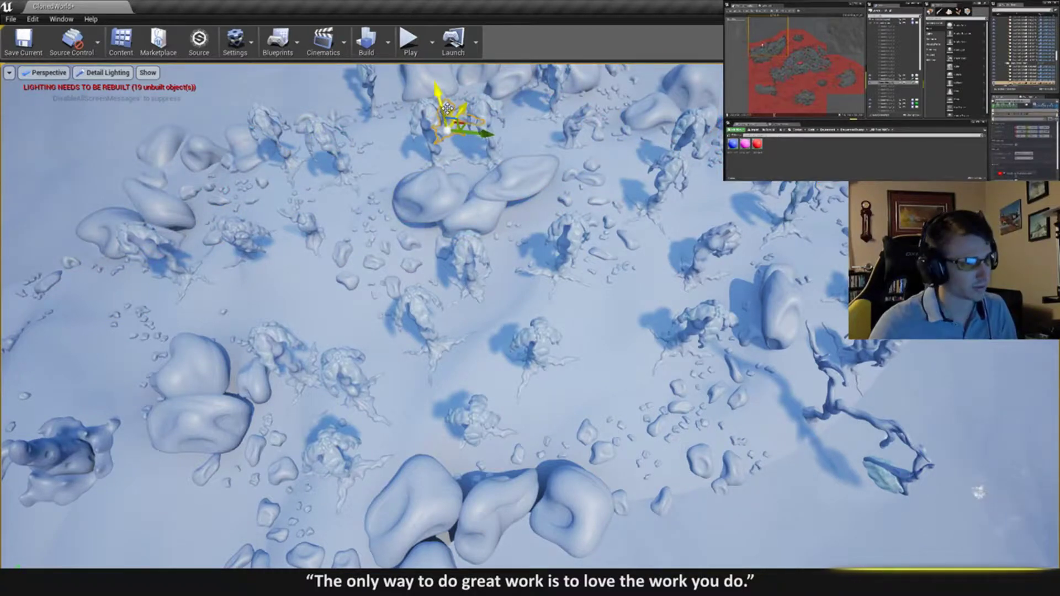
click(454, 124)
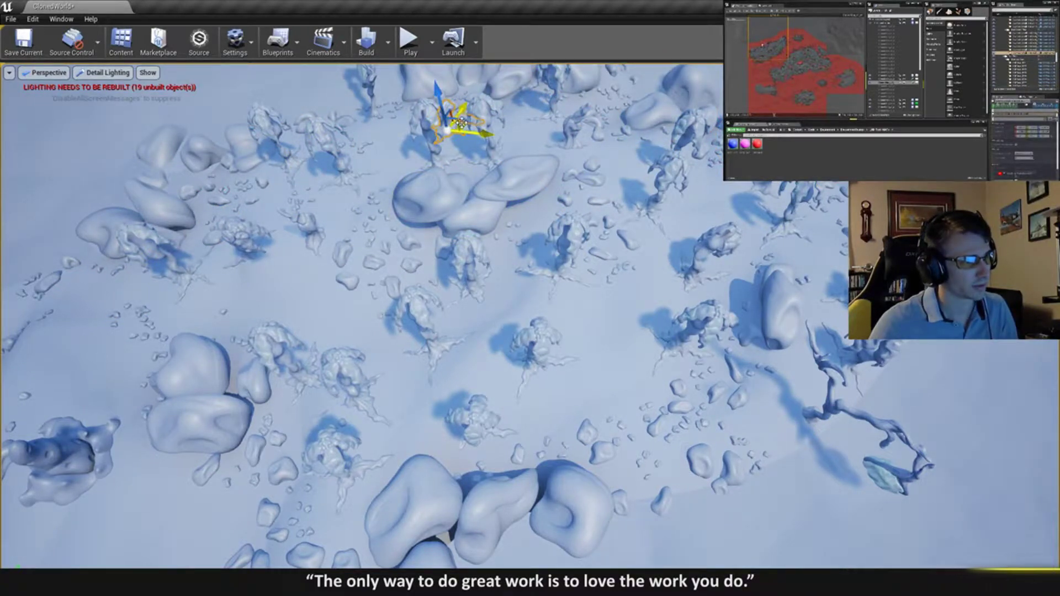
drag(461, 122, 649, 319)
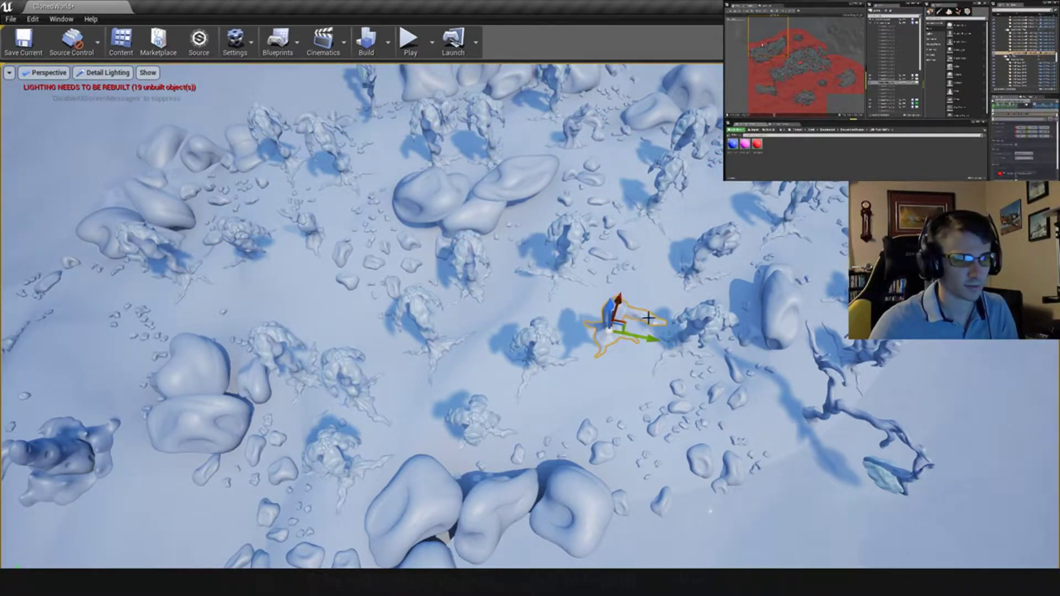
key(f)
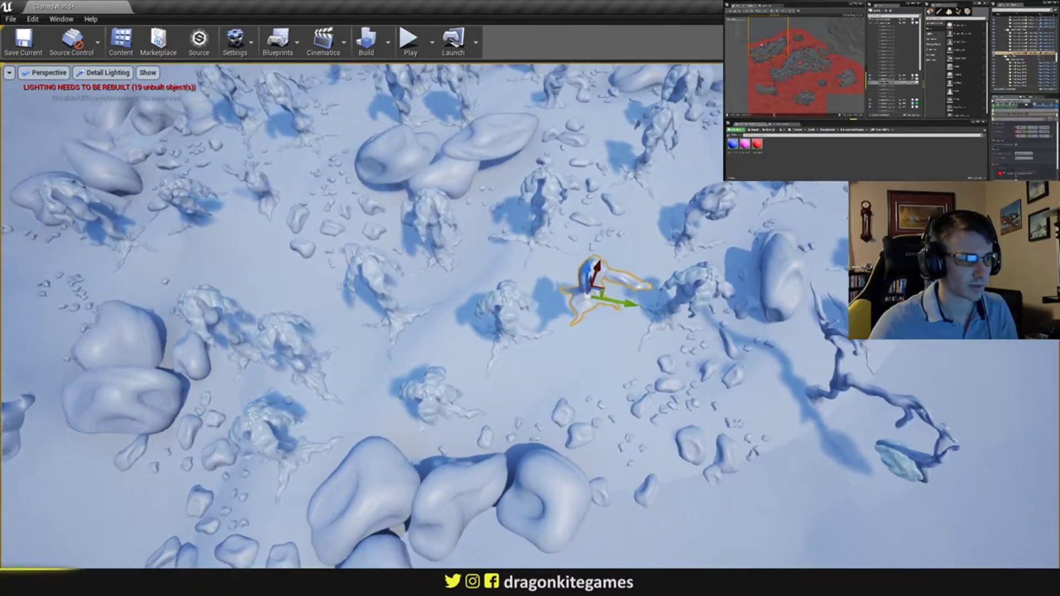
- Rotate the bud-topped tree to a new facing and shift its position between the drooping trees
key(e)
drag(533, 330, 449, 274)
key(w)
drag(527, 288, 543, 341)
right_drag(542, 309, 552, 276)
right_drag(544, 331, 543, 276)
key(e)
drag(553, 265, 518, 291)
- Raise the bud-topped tree until its roots rest on the ground, tilt it to the slope, and deselect it
right_drag(518, 291, 466, 290)
key(w)
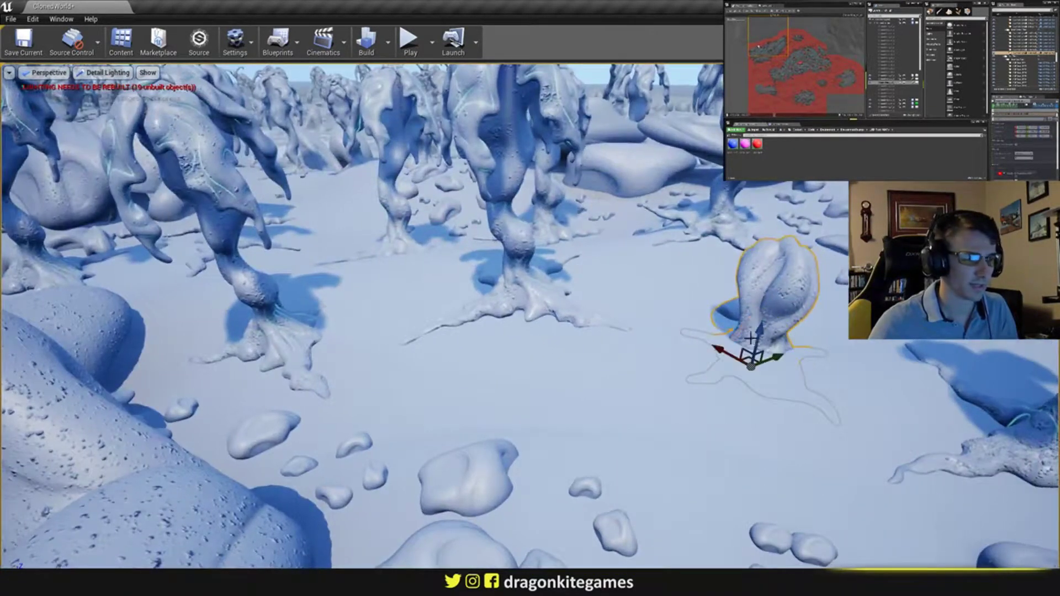
drag(746, 336, 709, 317)
key(e)
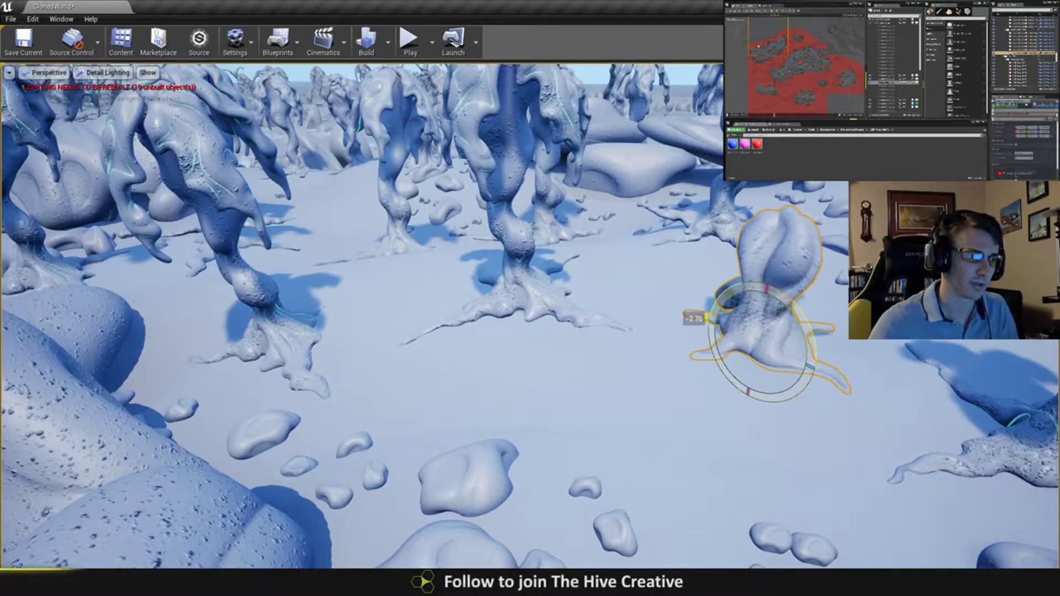
key(Escape)
- Reselect the bud-topped tree, fine-tune its tilt so the roots sit evenly on the terrain, and deselect it
right_drag(708, 317, 752, 357)
key(s)
key(w)
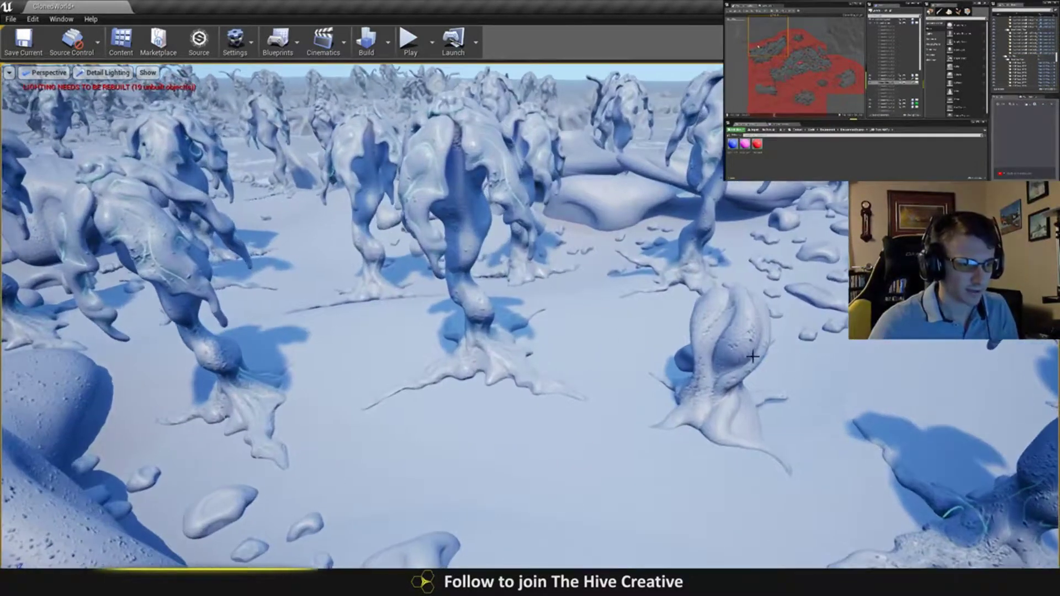
click(721, 382)
drag(690, 383, 695, 388)
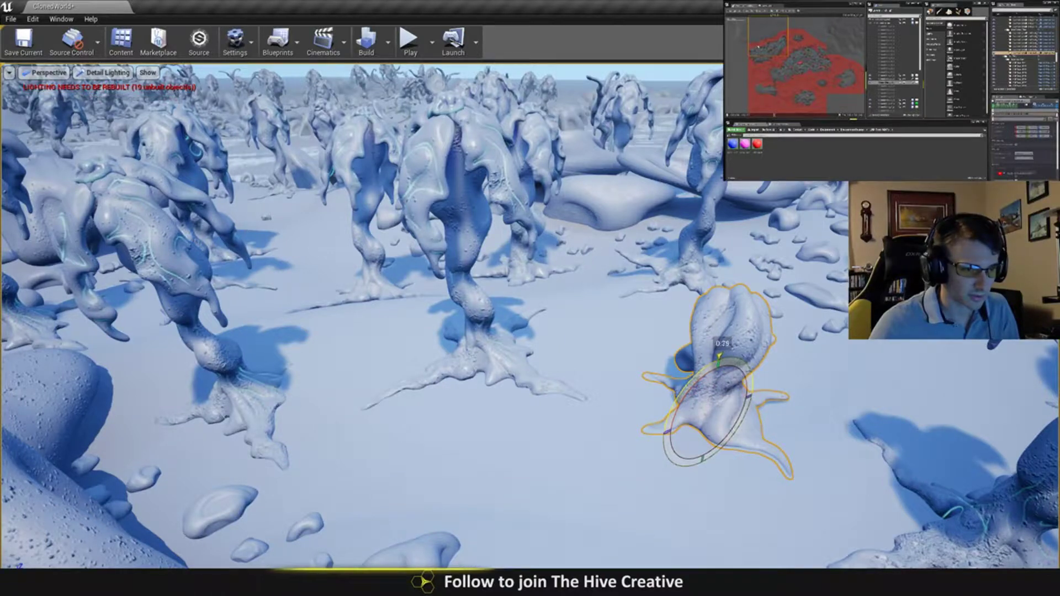
key(w)
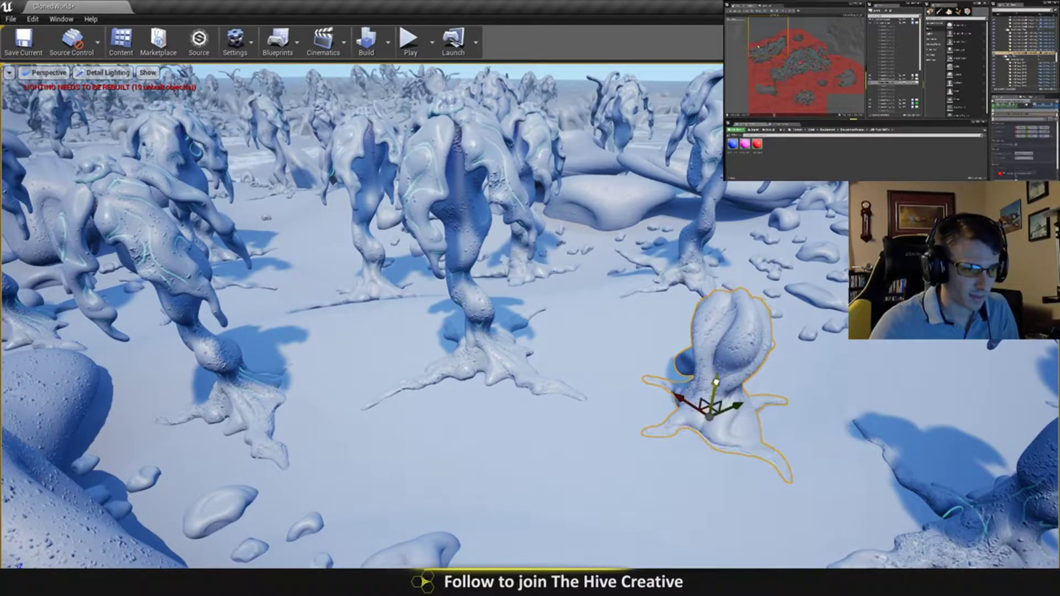
key(e)
drag(699, 386, 697, 388)
key(Escape)
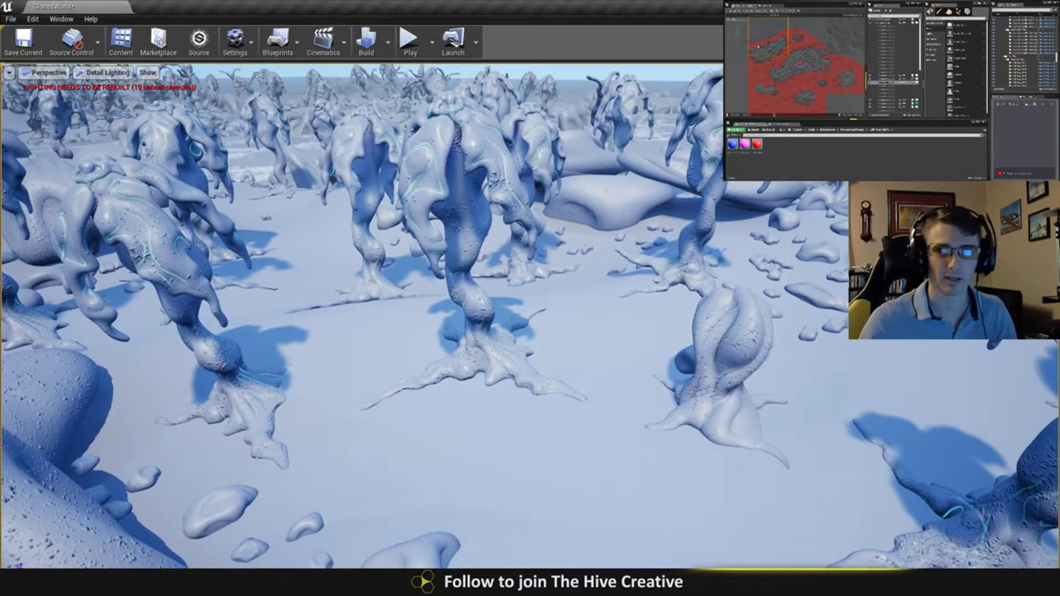
- Move the drooping tree beside the round rock cluster out to open ground and shift its neighbour into the gap
right_drag(710, 287, 710, 287)
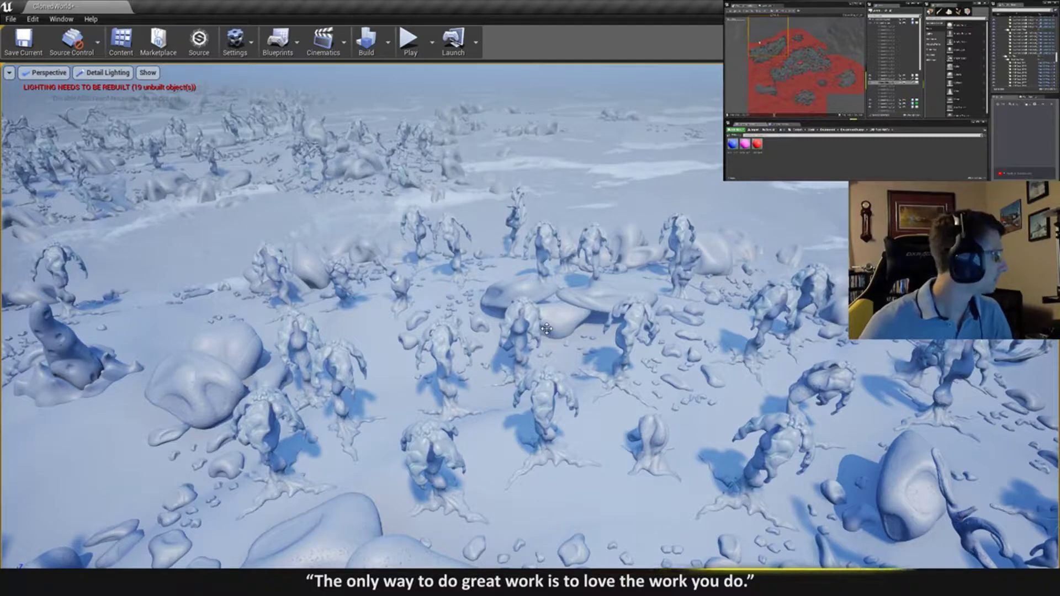
right_drag(565, 334, 524, 444)
right_drag(565, 353, 570, 322)
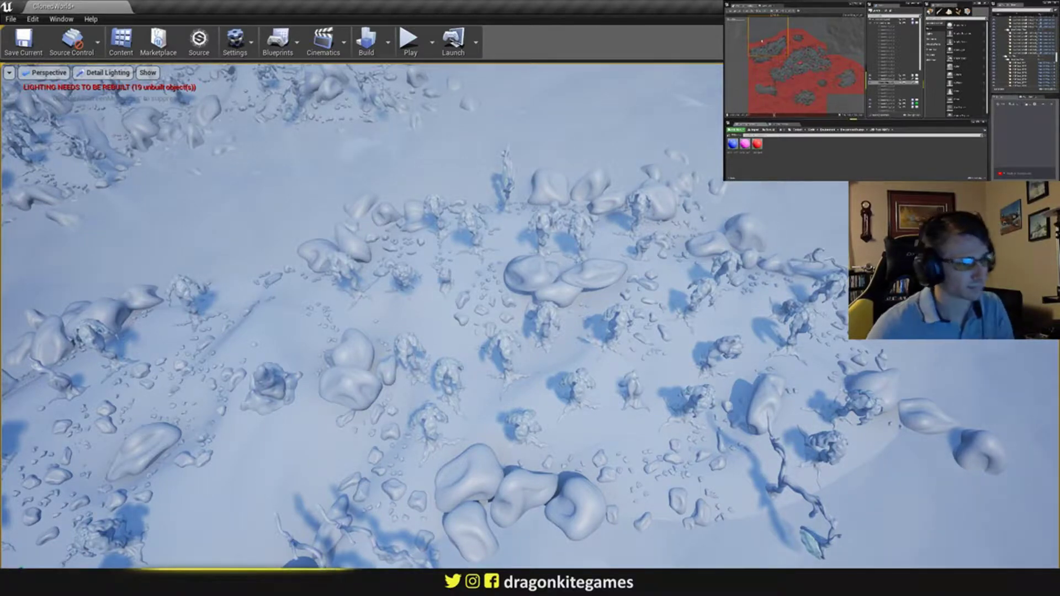
right_drag(456, 321, 451, 396)
click(460, 377)
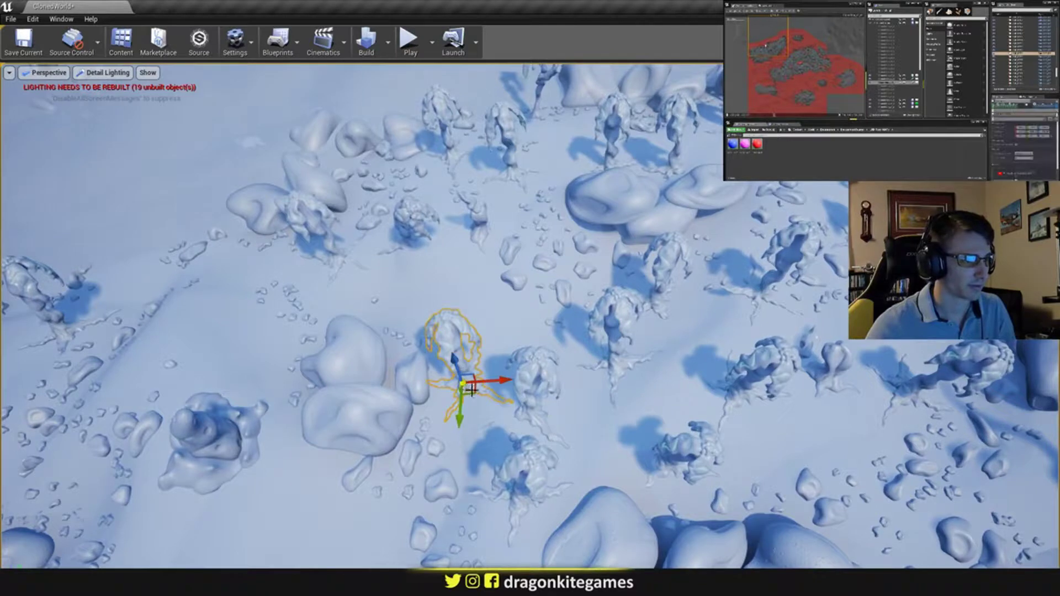
drag(483, 374, 495, 335)
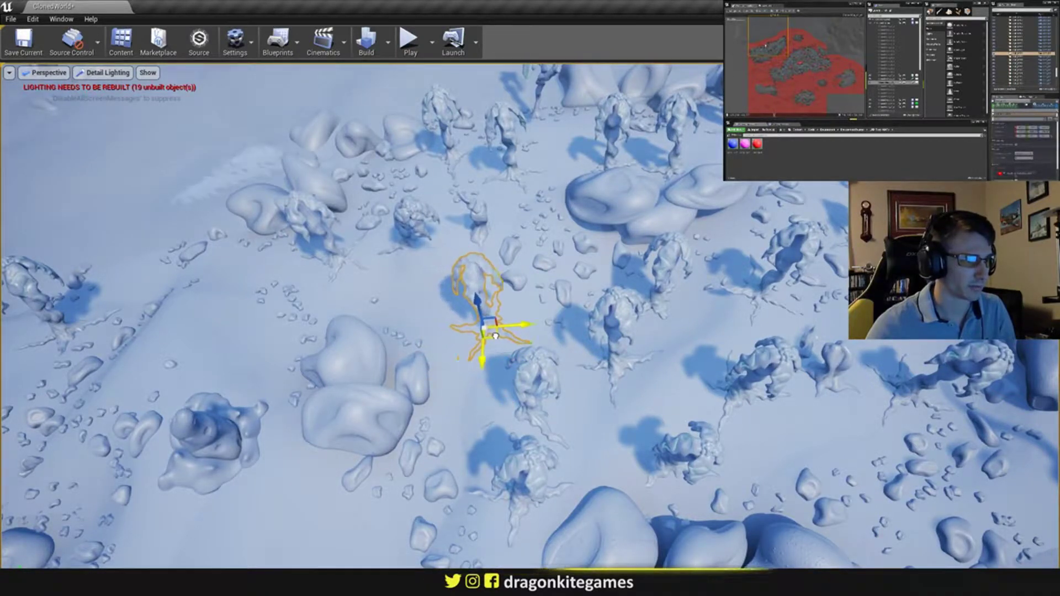
click(533, 403)
drag(517, 412, 486, 393)
- Move the drooping tree beside the front rock cluster slightly closer to those rocks
click(558, 535)
click(516, 506)
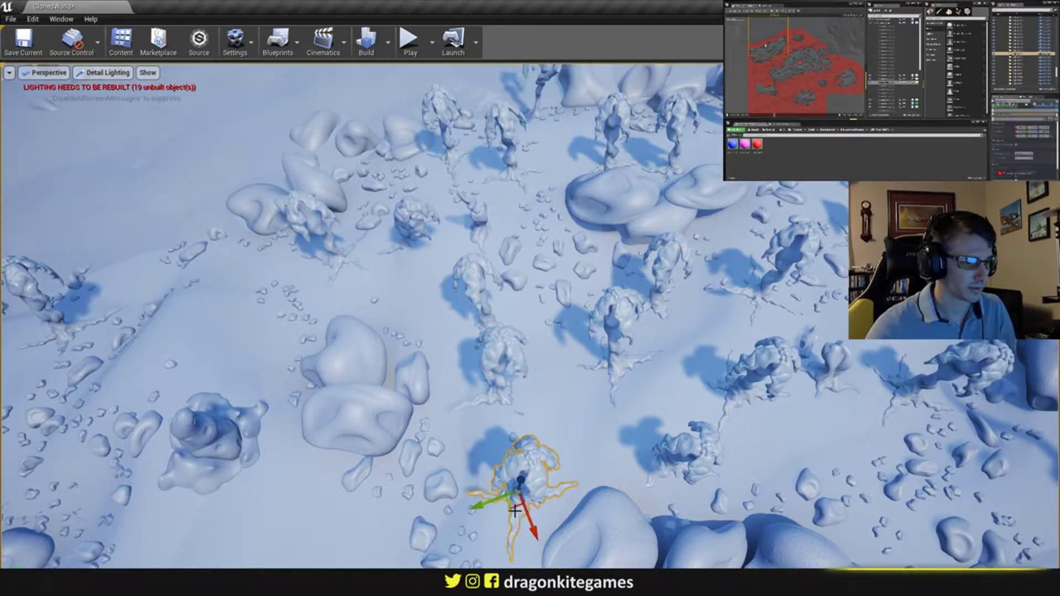
drag(514, 507, 528, 504)
- Shift the middle drooping tree slightly toward the front tree and raise it so its roots rest on the ground
click(496, 389)
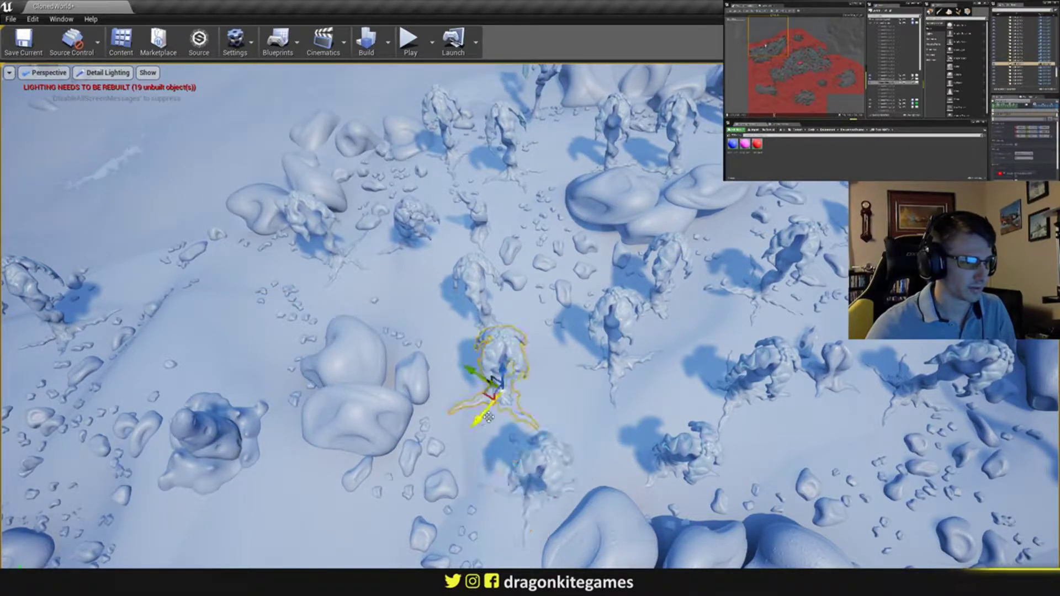
drag(487, 397, 484, 414)
key(w)
right_drag(484, 413, 503, 423)
scroll(453, 387, up, 5)
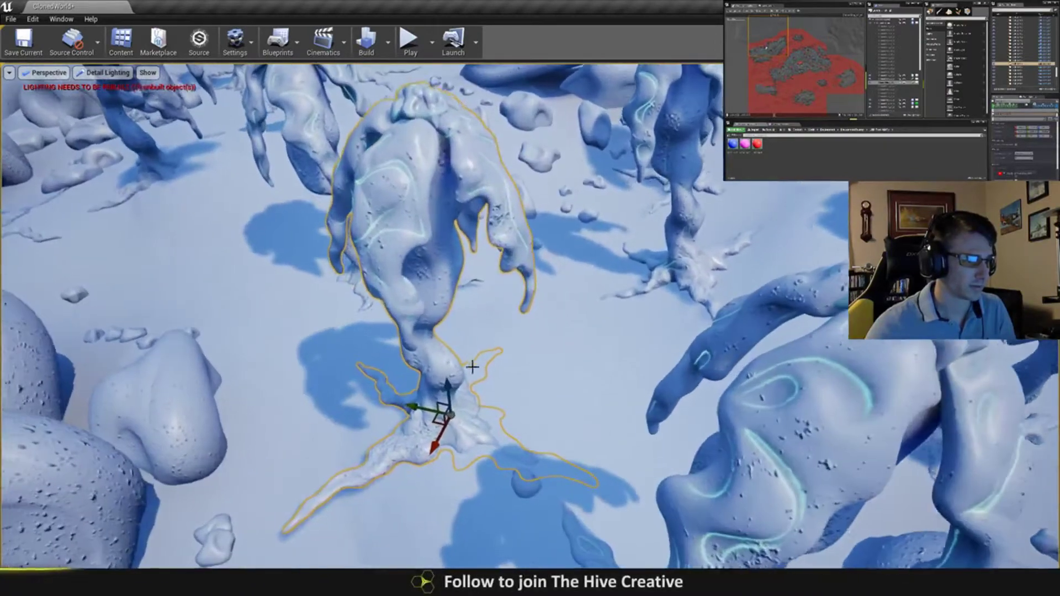
scroll(448, 394, up, 1)
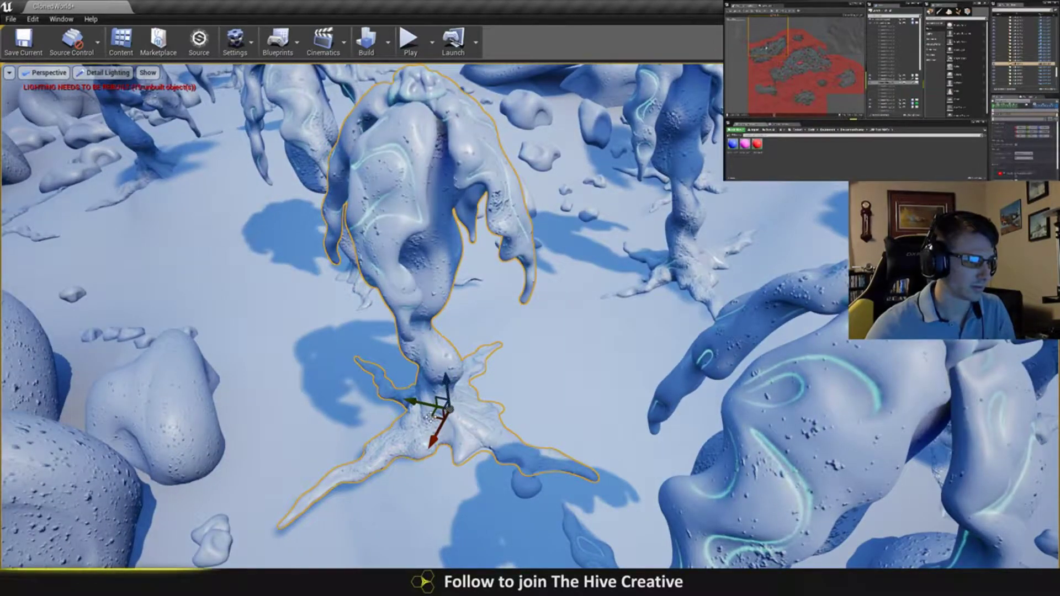
scroll(429, 417, down, 1)
scroll(430, 416, down, 6)
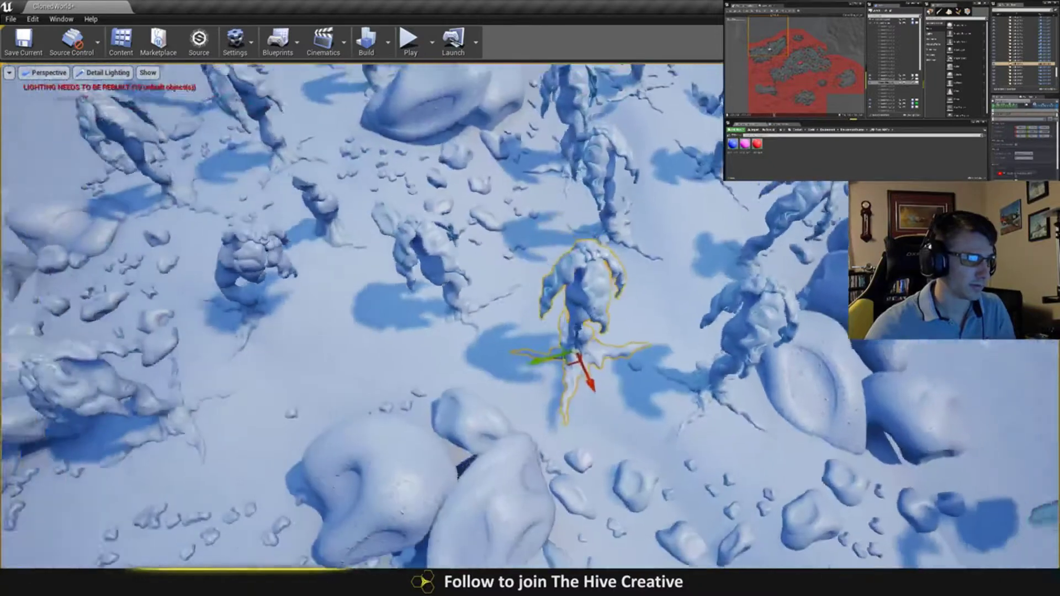
- Shift the hunched drooping tree slightly farther from the small bud-topped tree
key(a)
right_drag(532, 306, 546, 306)
click(417, 333)
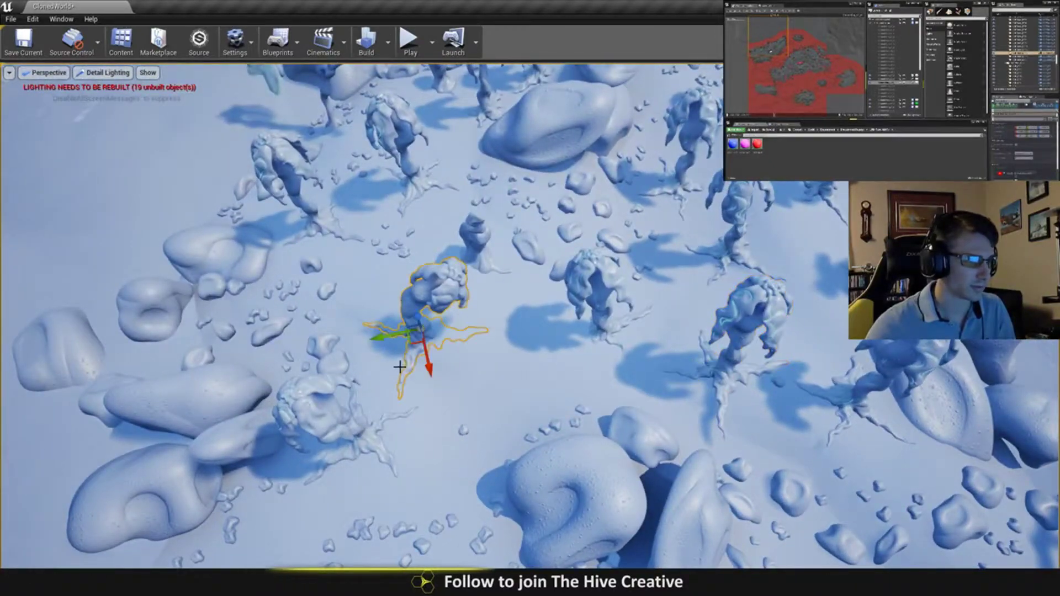
drag(409, 343, 407, 354)
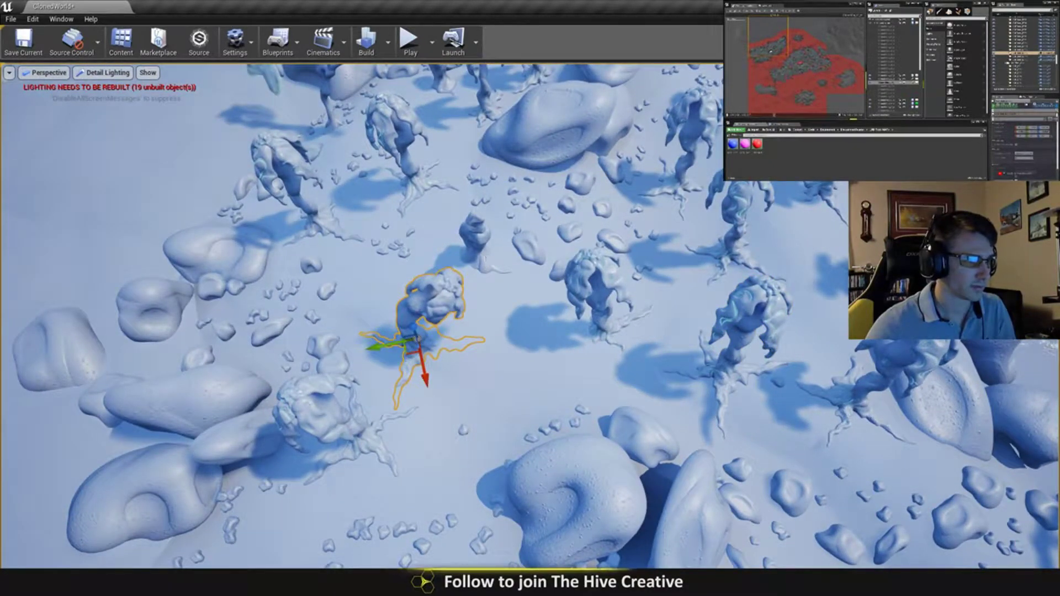
- Move the small bud-topped tree closer to the hunched tree, then adjust its height and tilt to fit the ground
click(476, 246)
drag(479, 269, 487, 280)
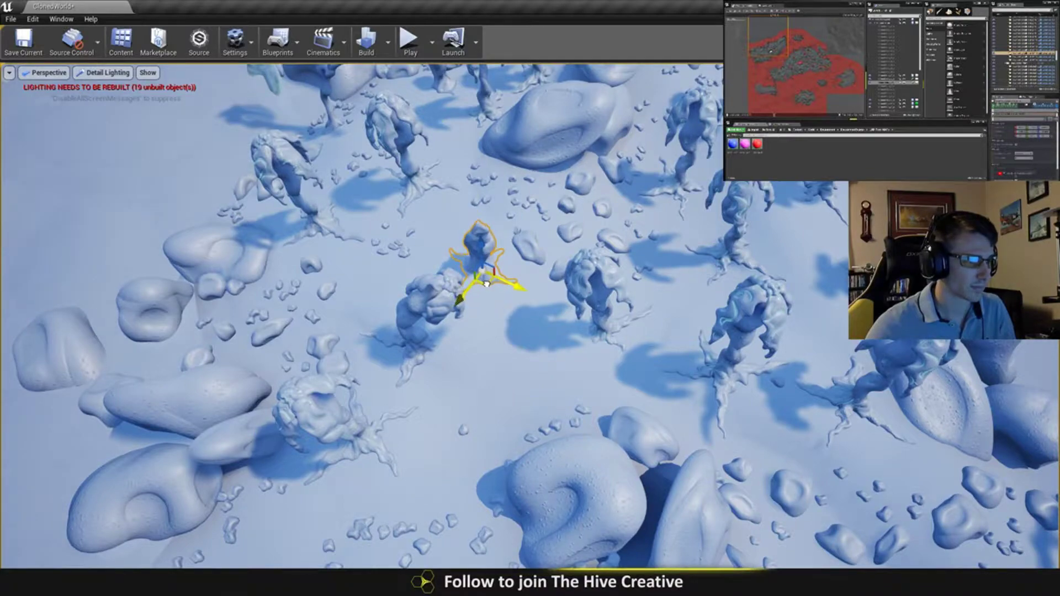
right_drag(486, 281, 494, 193)
key(w)
key(e)
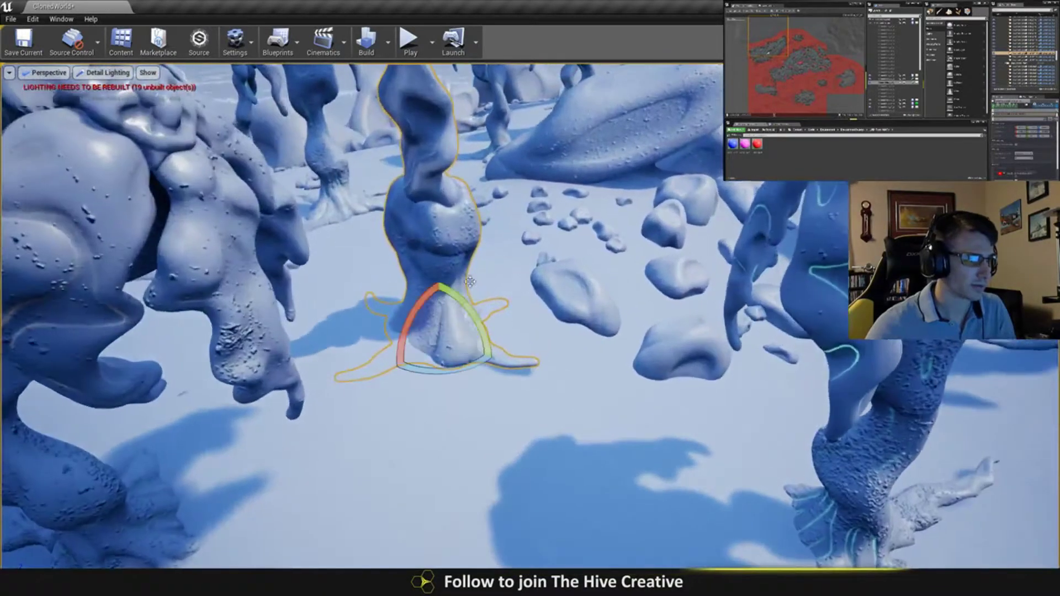
key(w)
right_drag(442, 304, 462, 304)
drag(443, 304, 467, 353)
drag(391, 312, 480, 332)
key(w)
key(e)
drag(460, 269, 478, 323)
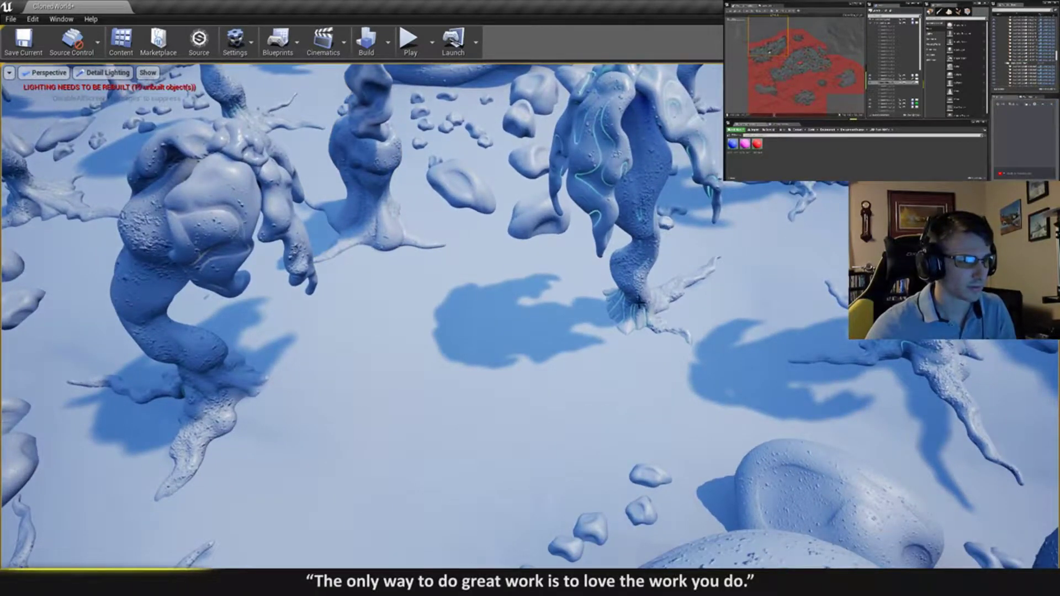
- Shift the glowing drooping tree near the small rocks, tilt it so its roots meet the ground, and deselect it
click(631, 292)
drag(630, 293, 671, 298)
key(w)
key(e)
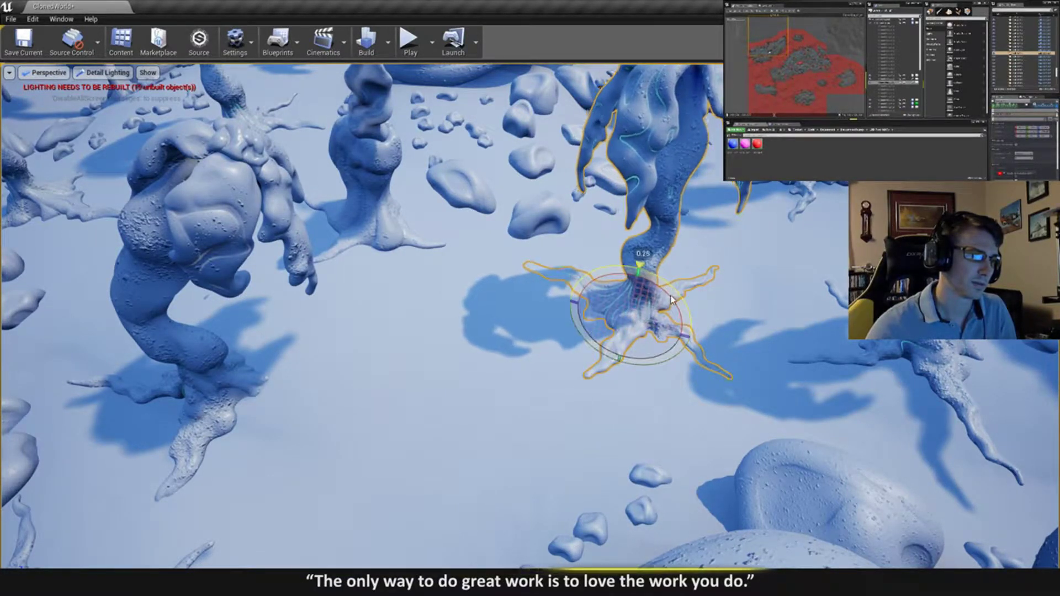
key(Escape)
- On the rock-rimmed part of the island, move the front drooping tree farther from the low branching tree
key(s)
right_drag(653, 264, 645, 283)
right_drag(790, 288, 807, 289)
right_drag(652, 310, 697, 313)
key(a)
key(s)
right_drag(497, 449, 512, 449)
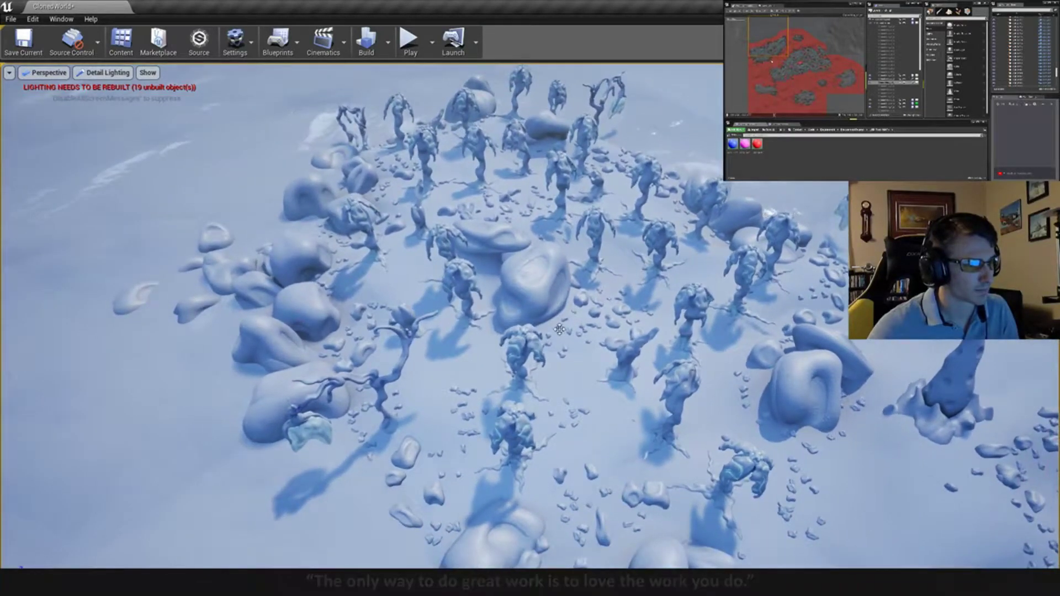
click(511, 450)
drag(506, 467, 534, 475)
- Shift the drooping tree just behind it toward the branching tree, turn it slightly, and deselect it
click(519, 388)
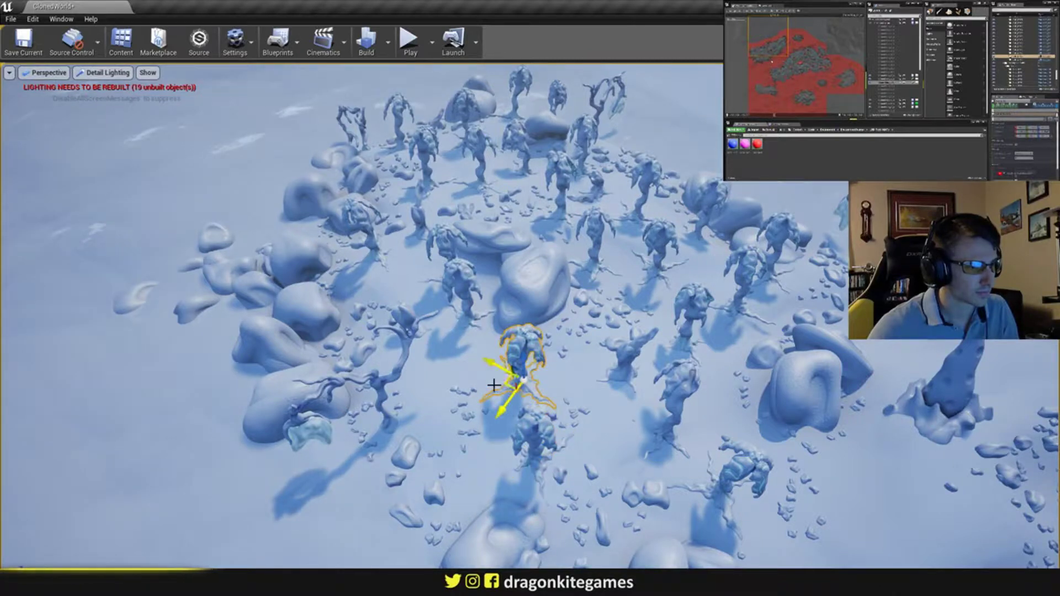
drag(507, 385, 502, 382)
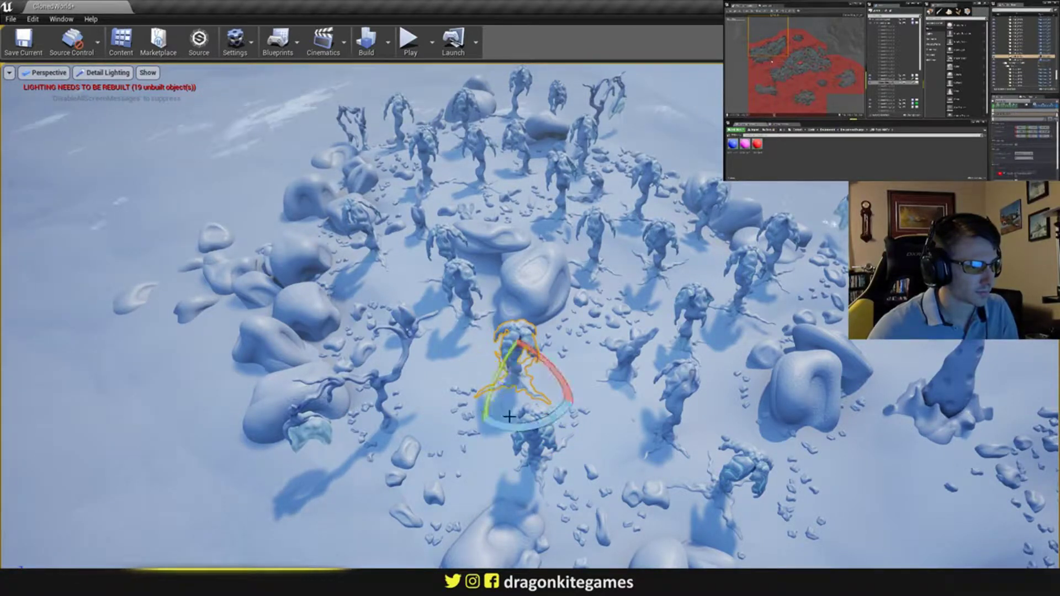
drag(515, 428, 493, 428)
key(w)
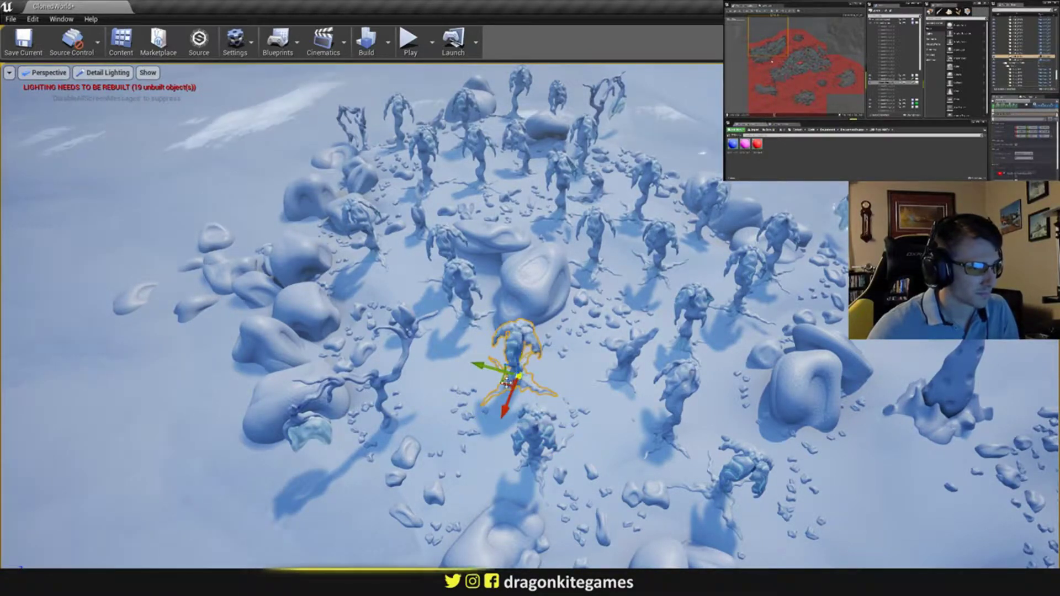
drag(506, 382, 502, 384)
key(Escape)
- Move the small bud-topped tree toward the front rocks and shift the nearby drooping tree away from the large boulder pair
right_drag(502, 383, 551, 382)
click(512, 398)
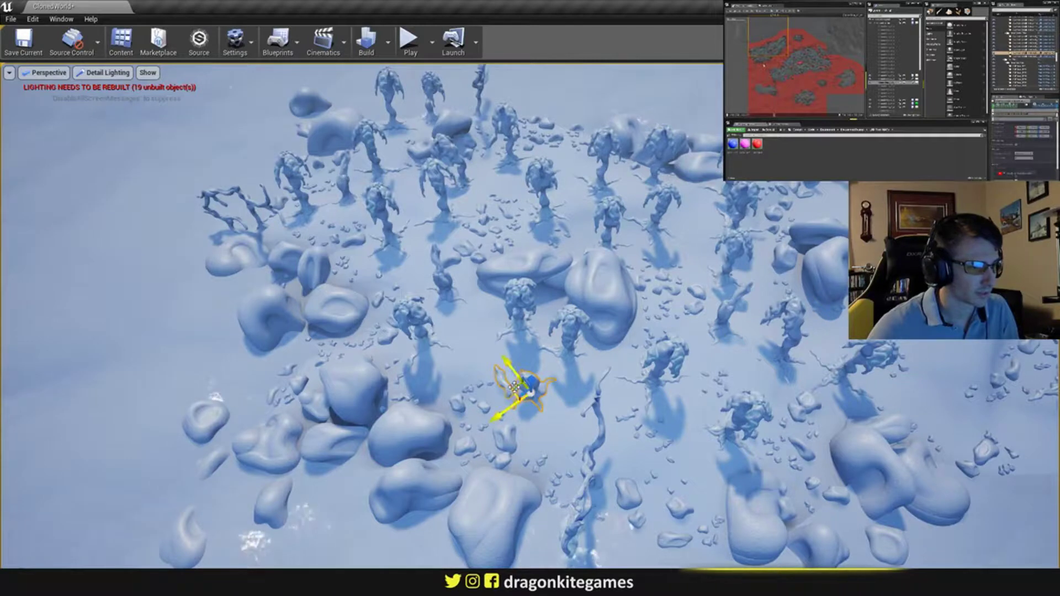
drag(514, 387, 526, 400)
click(557, 356)
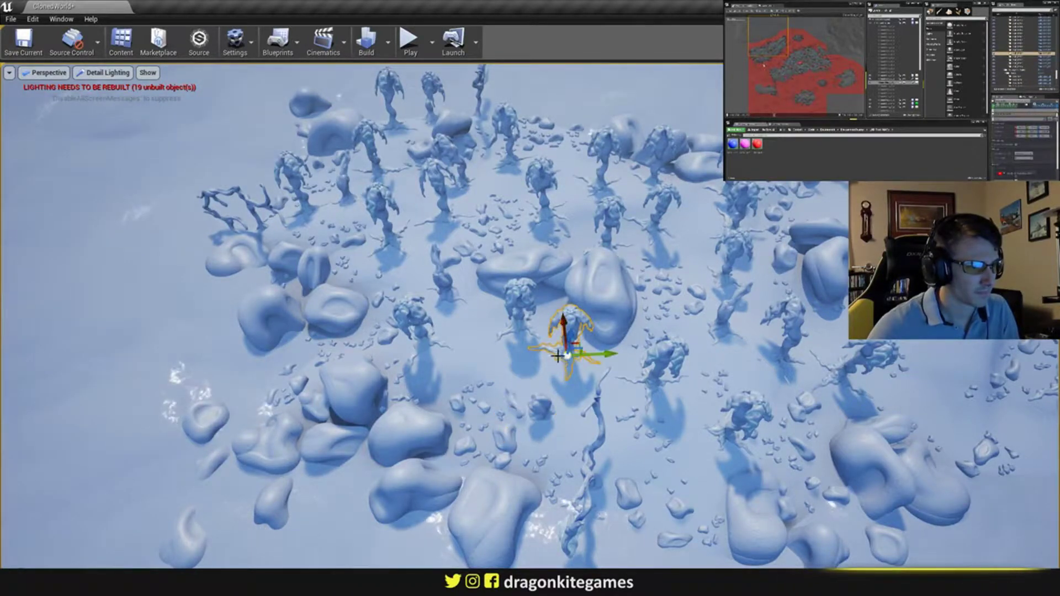
drag(577, 345, 565, 360)
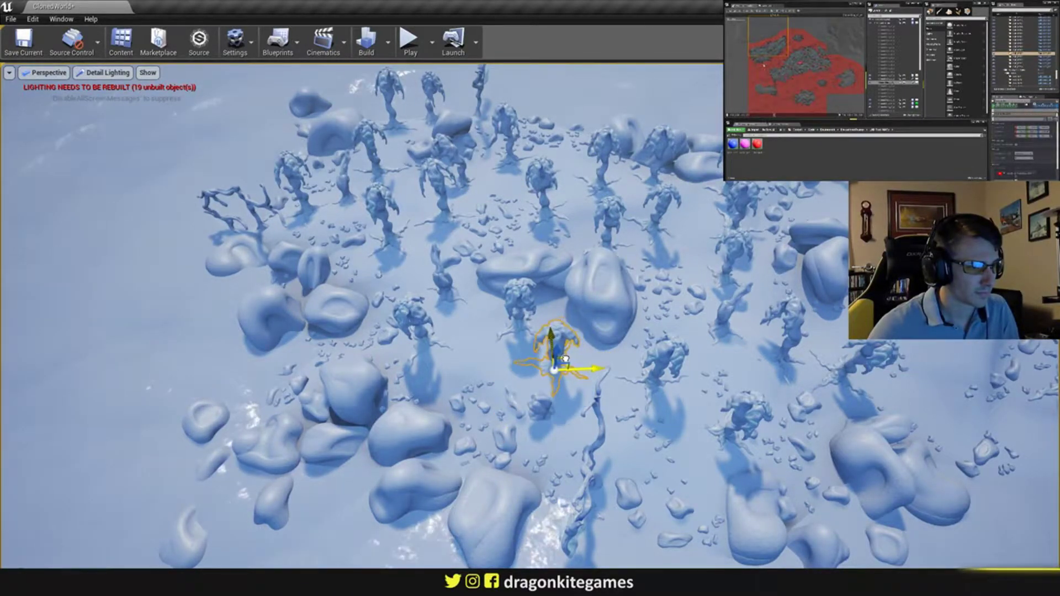
- Space out the two drooping trees beside the boulder pair and nudge the small pointed tree behind them
click(510, 325)
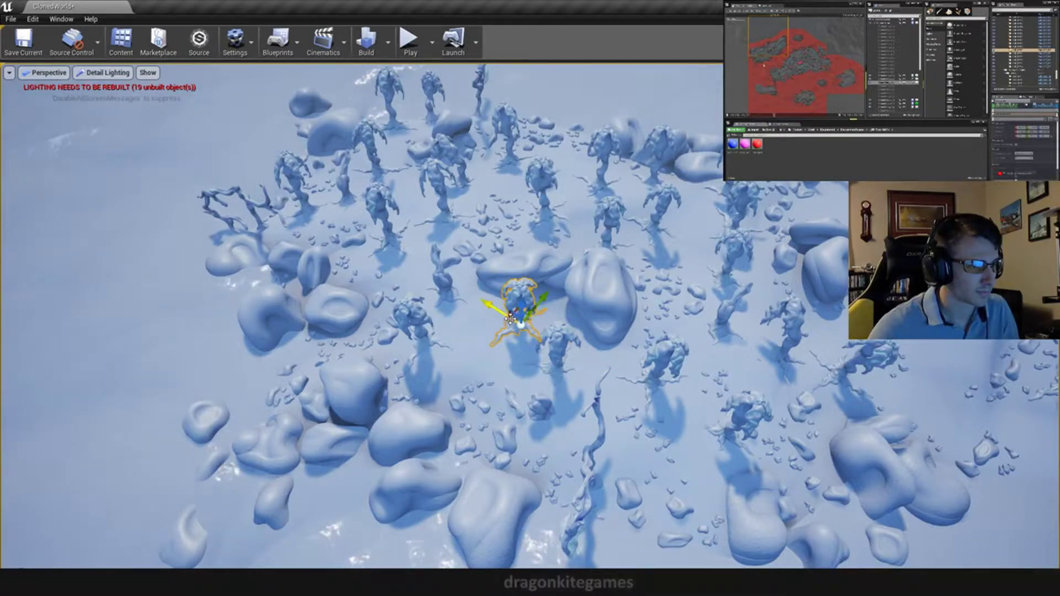
drag(516, 310, 506, 312)
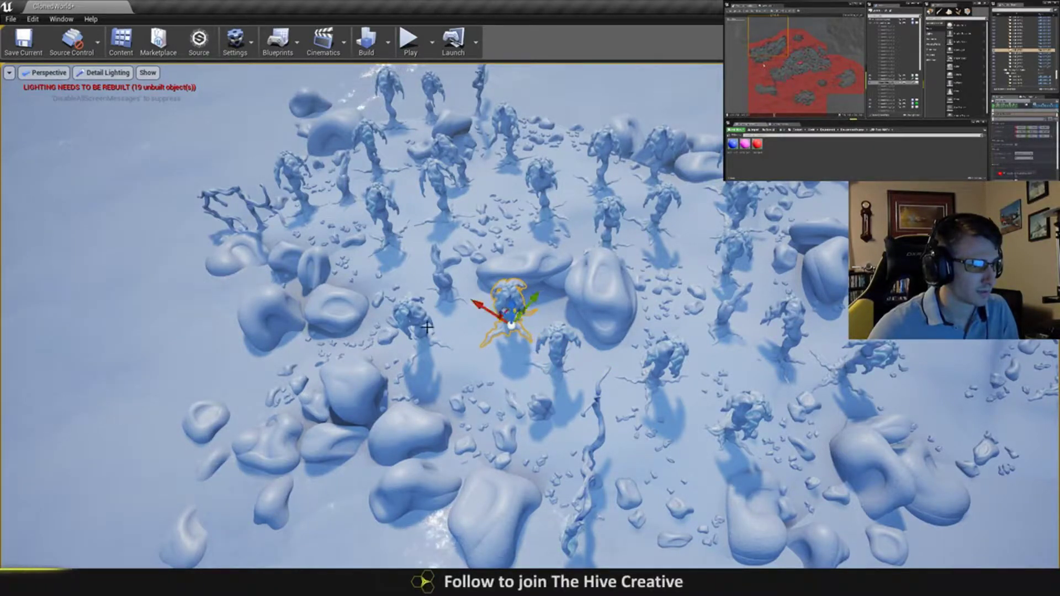
click(430, 337)
click(422, 339)
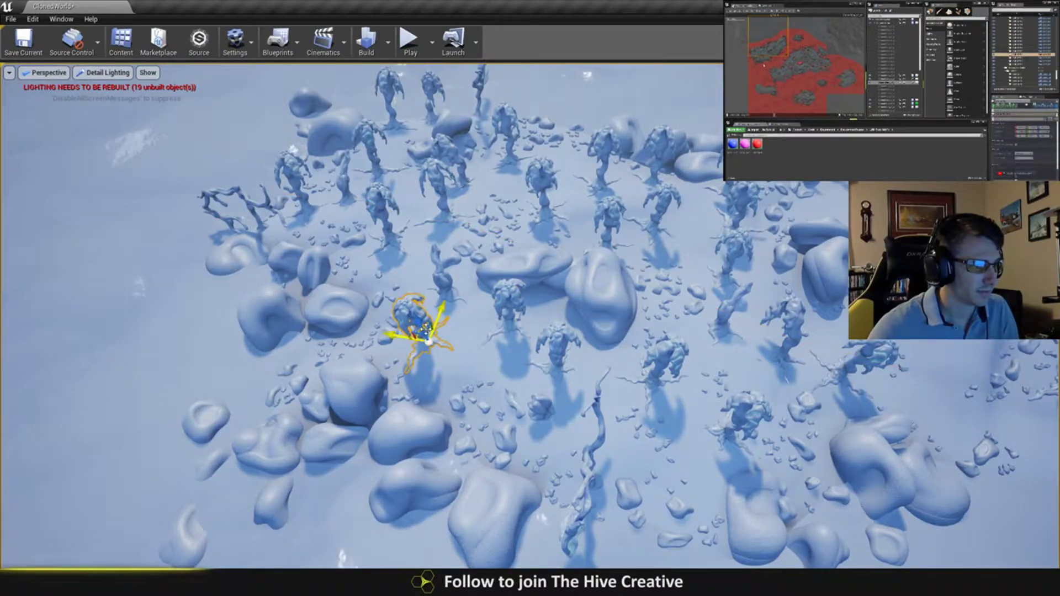
drag(425, 329, 432, 338)
click(449, 289)
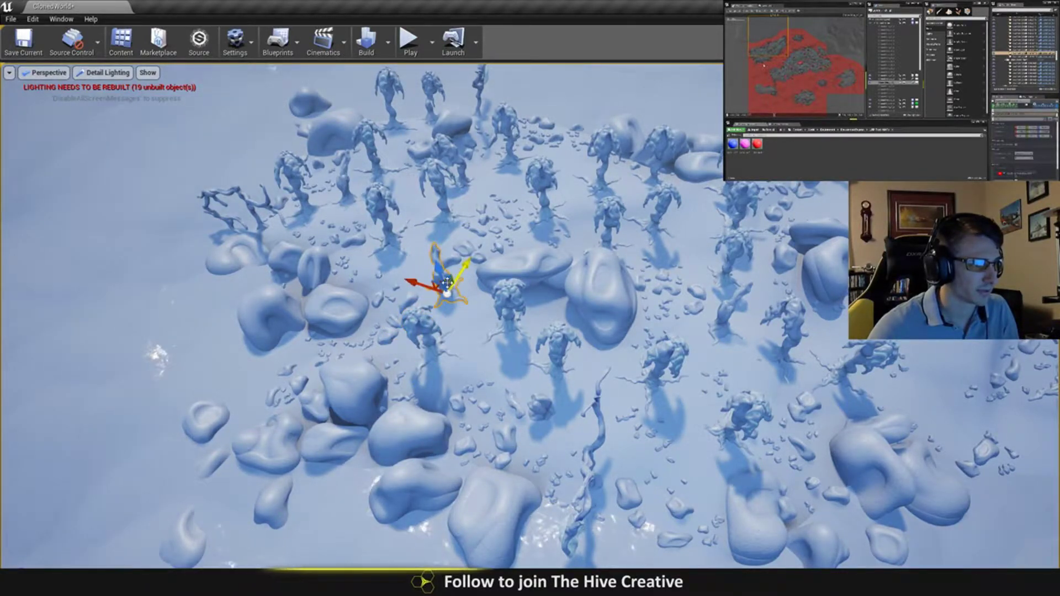
alt+drag(446, 282, 452, 279)
- Adjust the tilt and height of the small bud-topped tree among the scattered stones to fit the ground
key(w)
right_drag(577, 305, 578, 380)
click(578, 306)
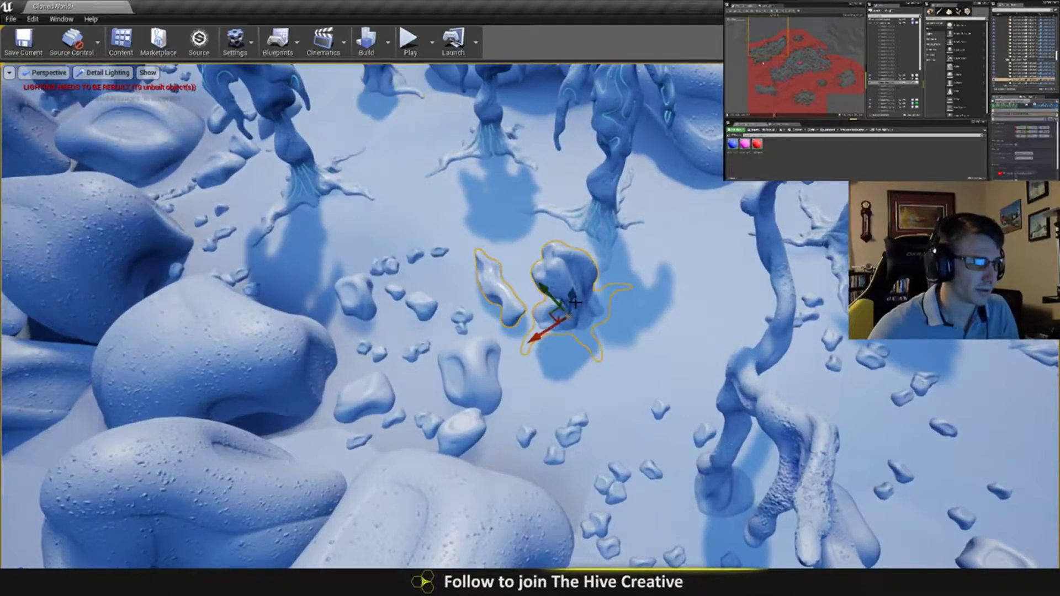
drag(590, 298, 514, 351)
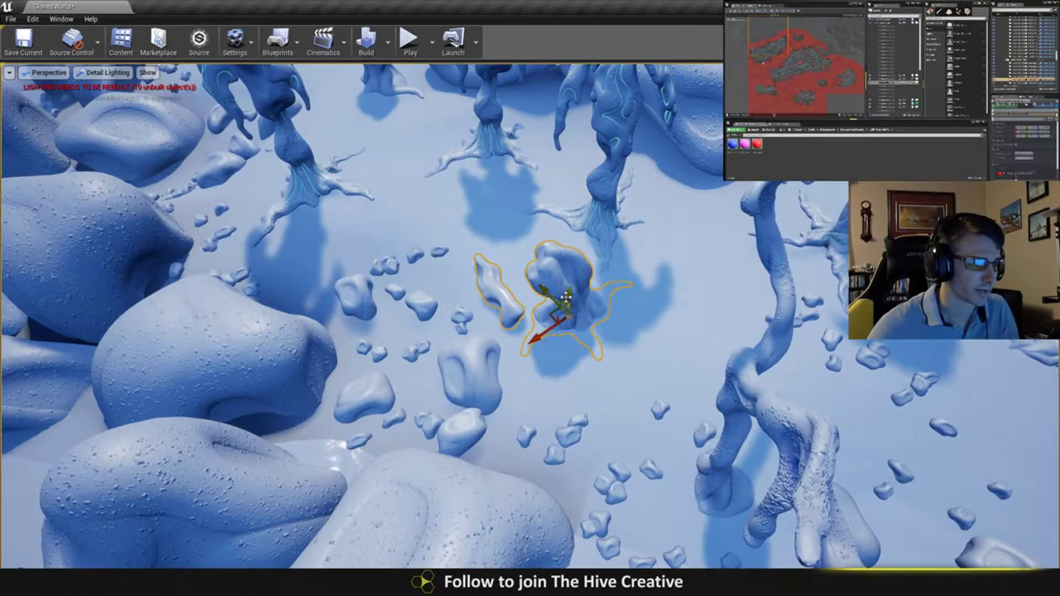
drag(566, 298, 564, 294)
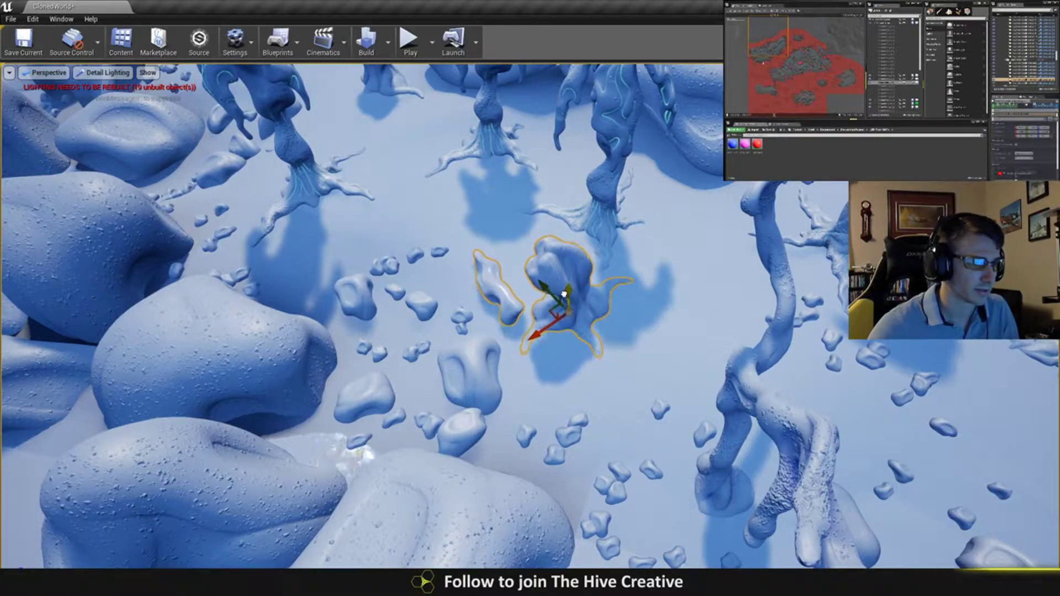
- Adjust the height of the drooping tree behind the bud-topped one, rotate it about 2.5 degrees, and deselect it
right_drag(564, 294, 620, 246)
click(710, 337)
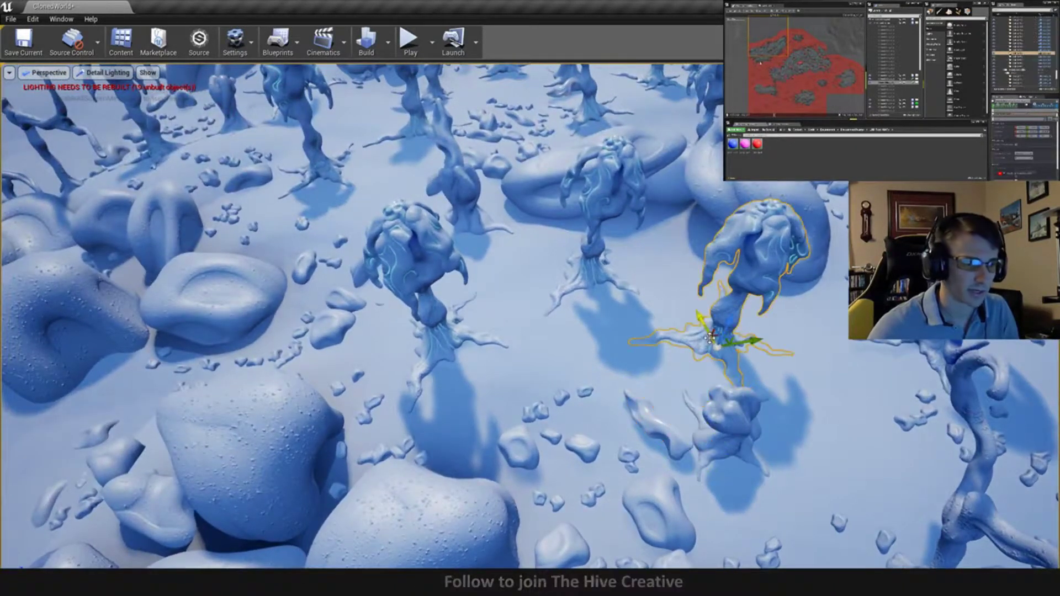
drag(724, 326, 738, 299)
key(e)
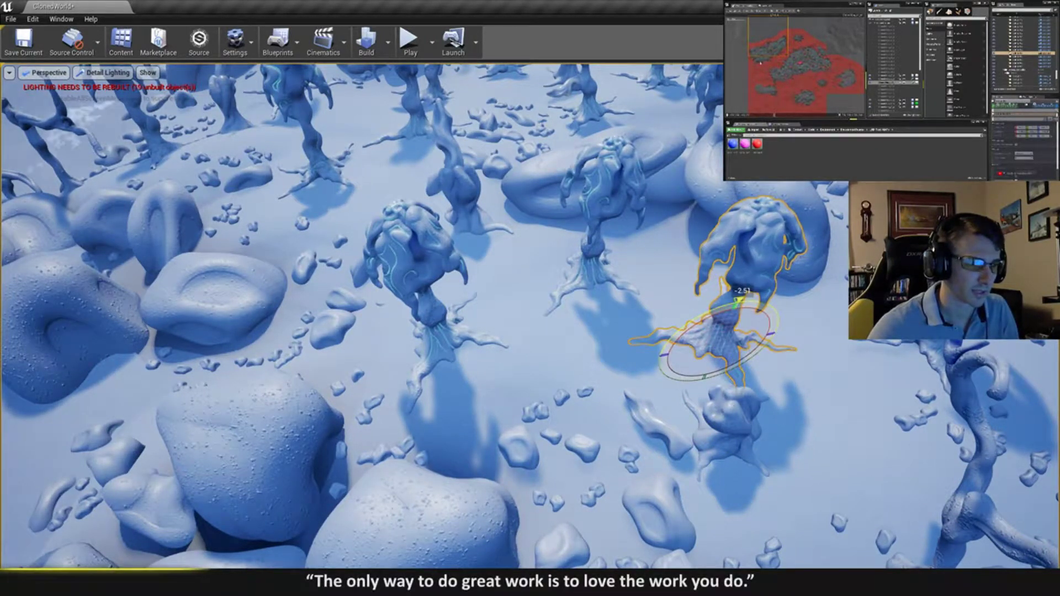
key(Escape)
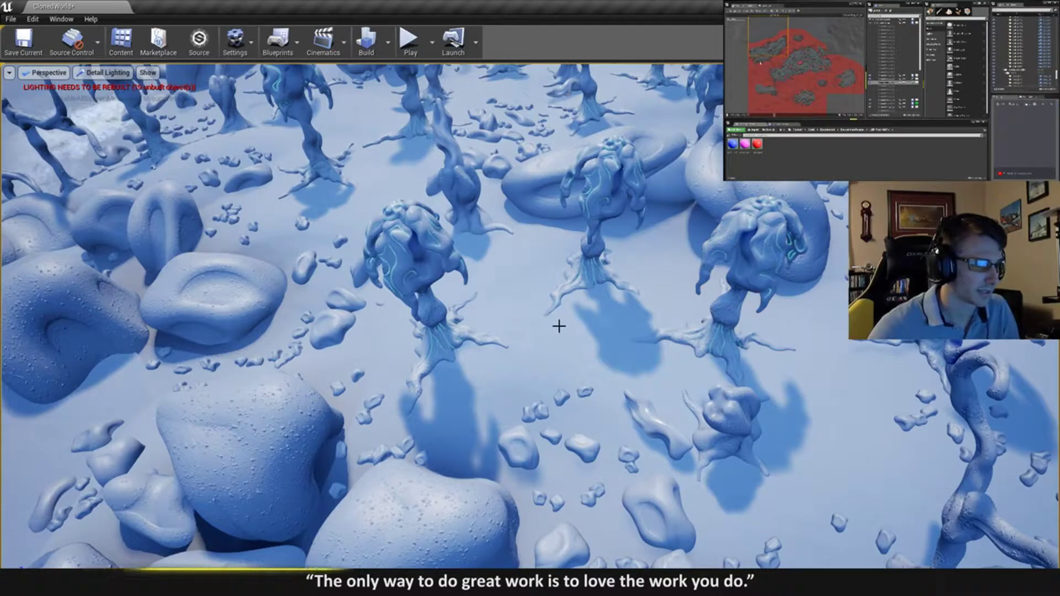
- Fit the drooping tree beside the front rocks to the slope and deselect it
click(448, 347)
key(f)
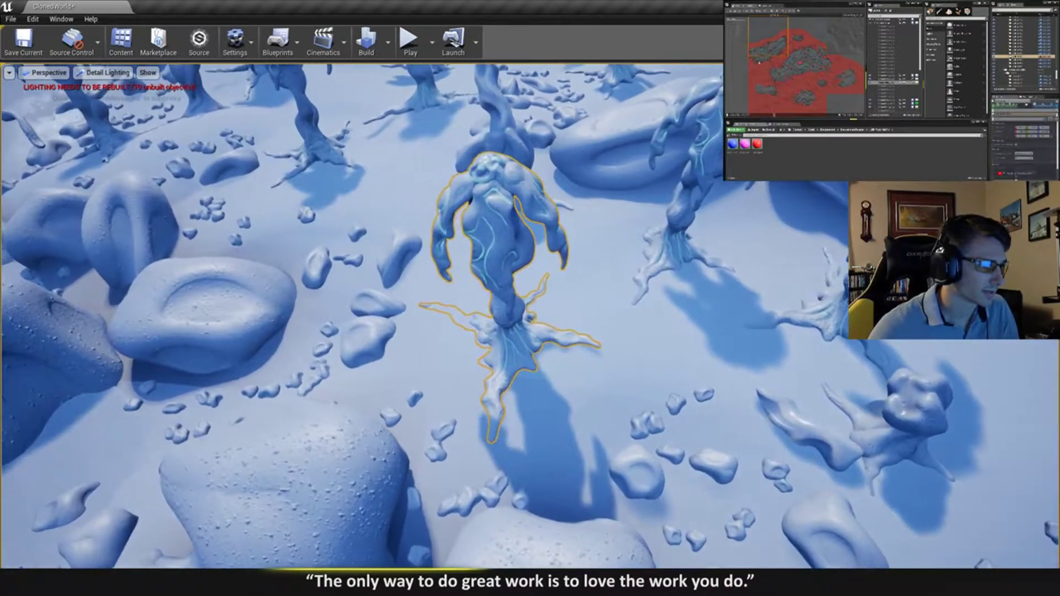
drag(564, 315, 593, 331)
key(Escape)
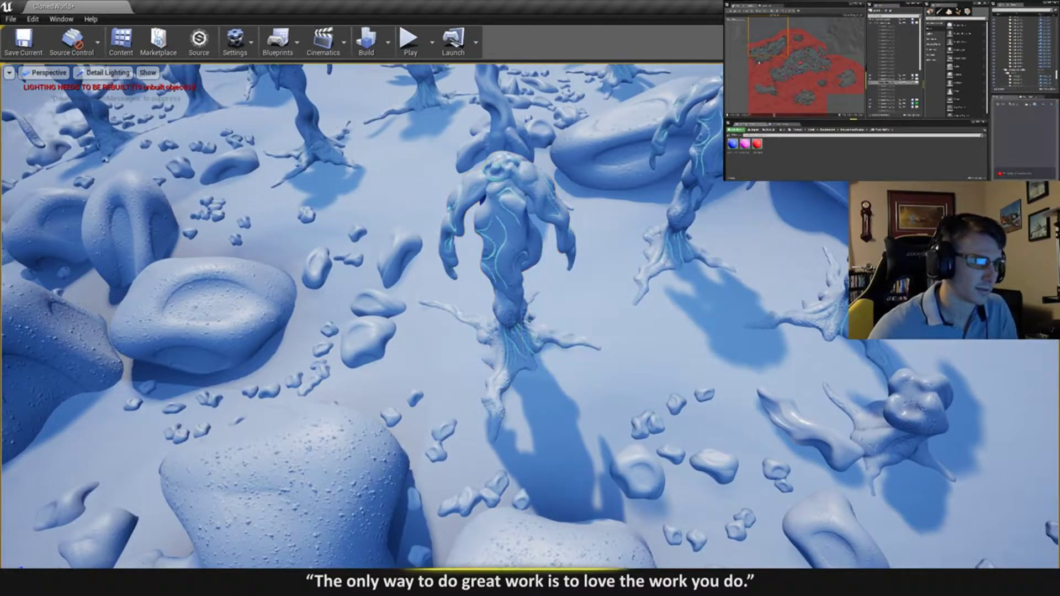
- Adjust the height of the drooping tree in front of the large boulder, rotate it about 1.6 degrees, and deselect it
right_click(685, 248)
click(682, 248)
drag(676, 212, 693, 215)
key(w)
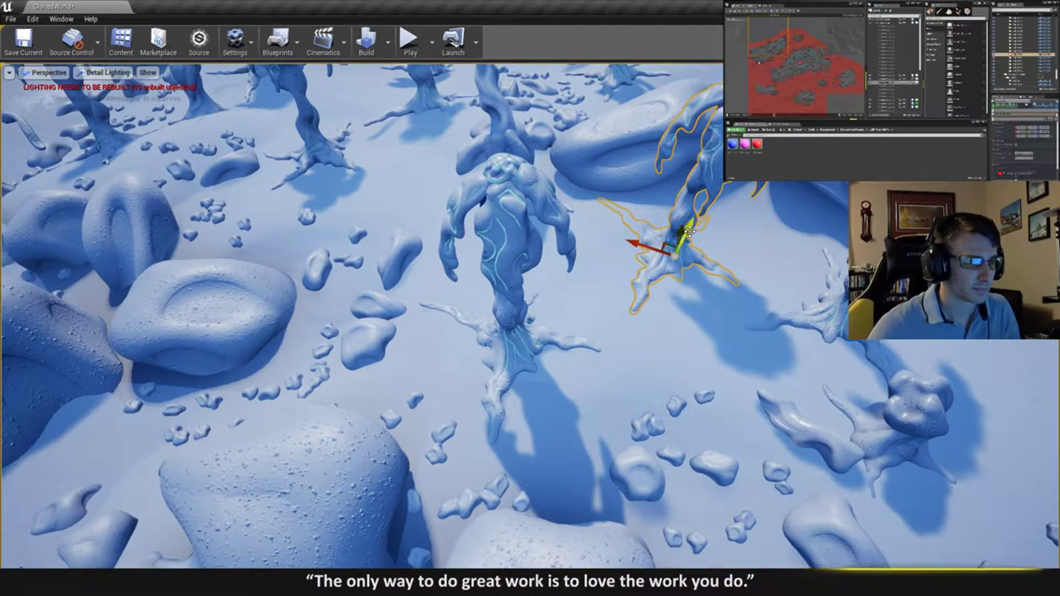
drag(690, 230, 693, 226)
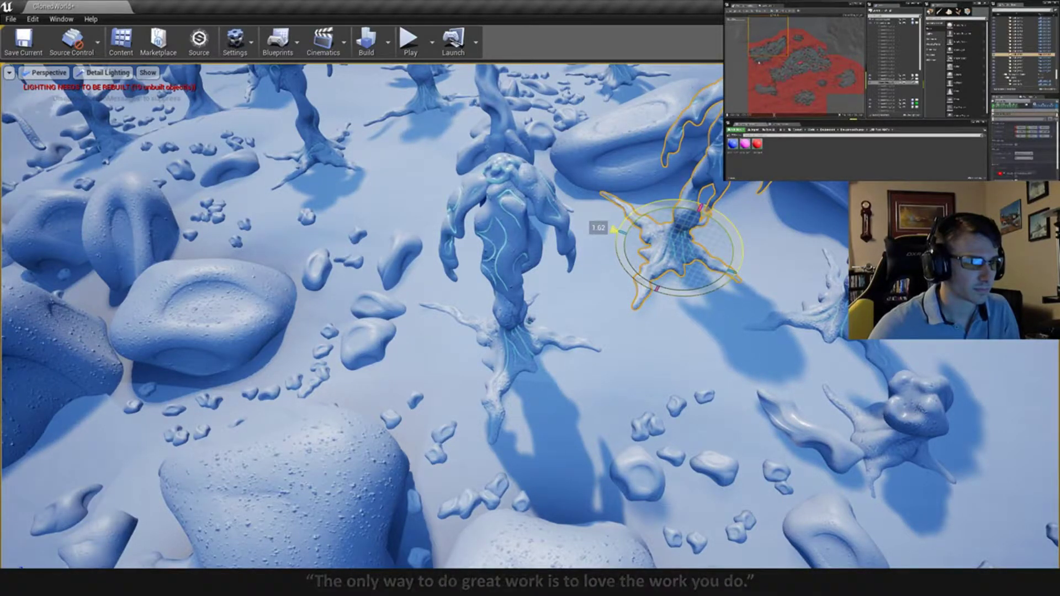
key(Escape)
- Reposition the two drooping trees in the open middle of the island's end for more even spacing
key(s)
right_drag(630, 182, 624, 224)
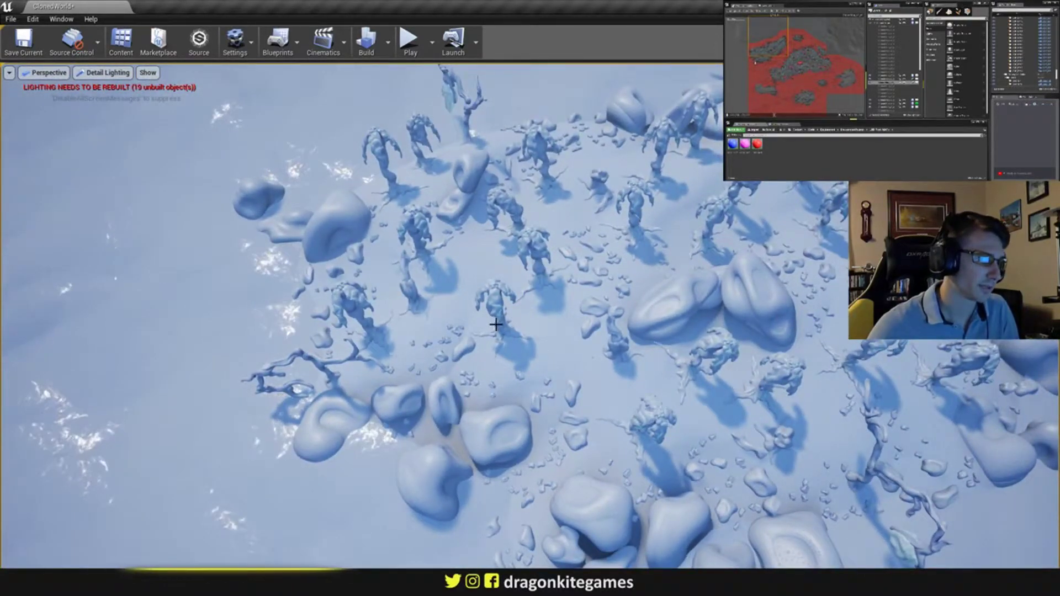
click(499, 326)
key(w)
drag(505, 338, 524, 277)
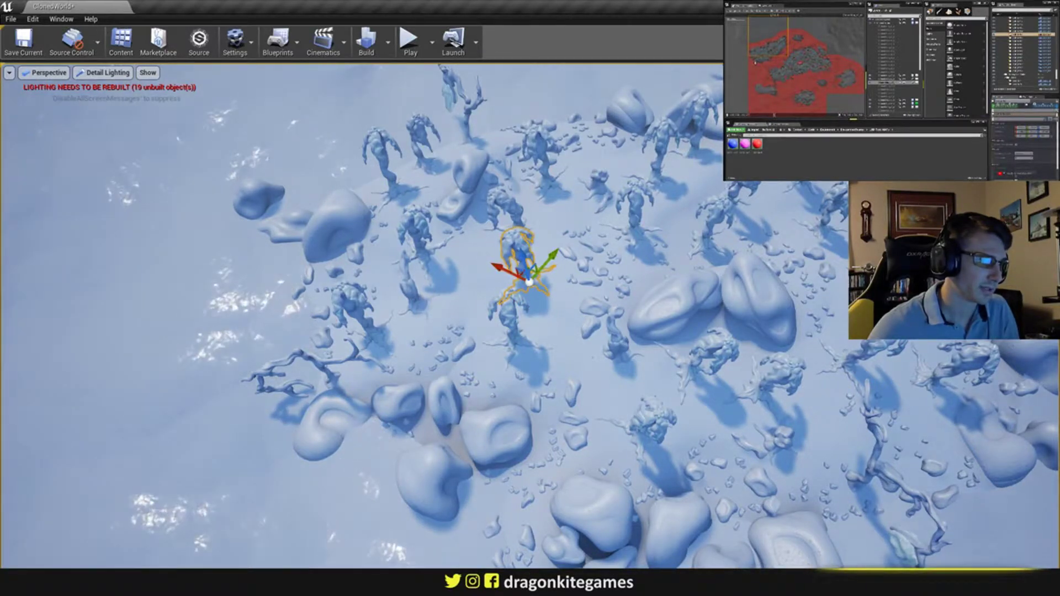
- Shift the small pointed tree near the island's edge and reposition the drooping tree just behind it
click(419, 306)
drag(418, 306, 435, 300)
click(420, 246)
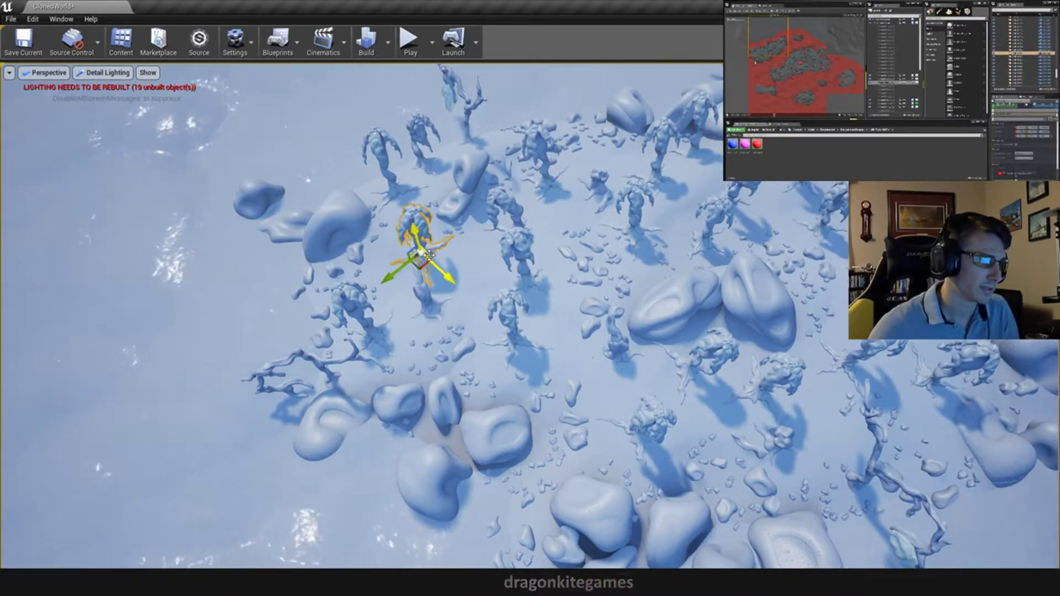
drag(423, 267, 526, 349)
right_drag(526, 348, 619, 364)
click(480, 394)
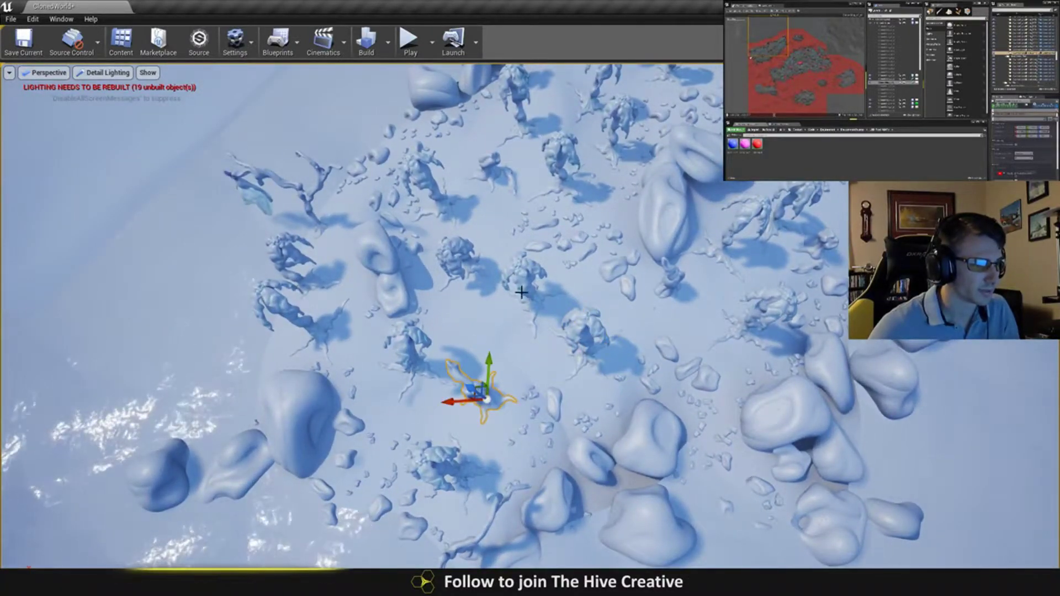
- Move the two drooping trees in the central clearing to even out their spacing, and clear the selection
click(522, 292)
drag(522, 290, 506, 307)
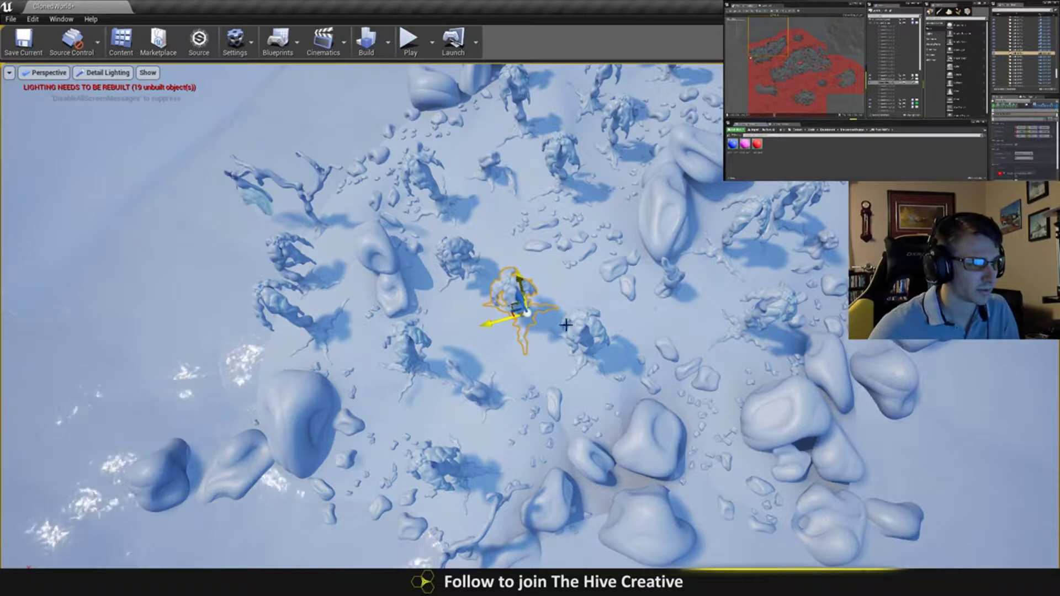
drag(596, 344, 610, 328)
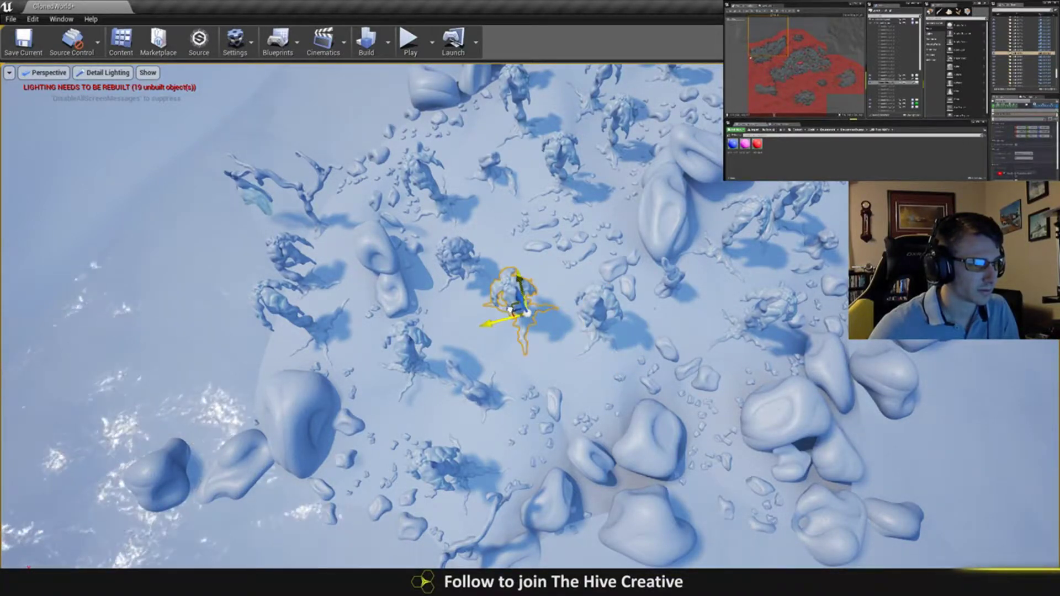
right_drag(473, 267, 395, 237)
key(Escape)
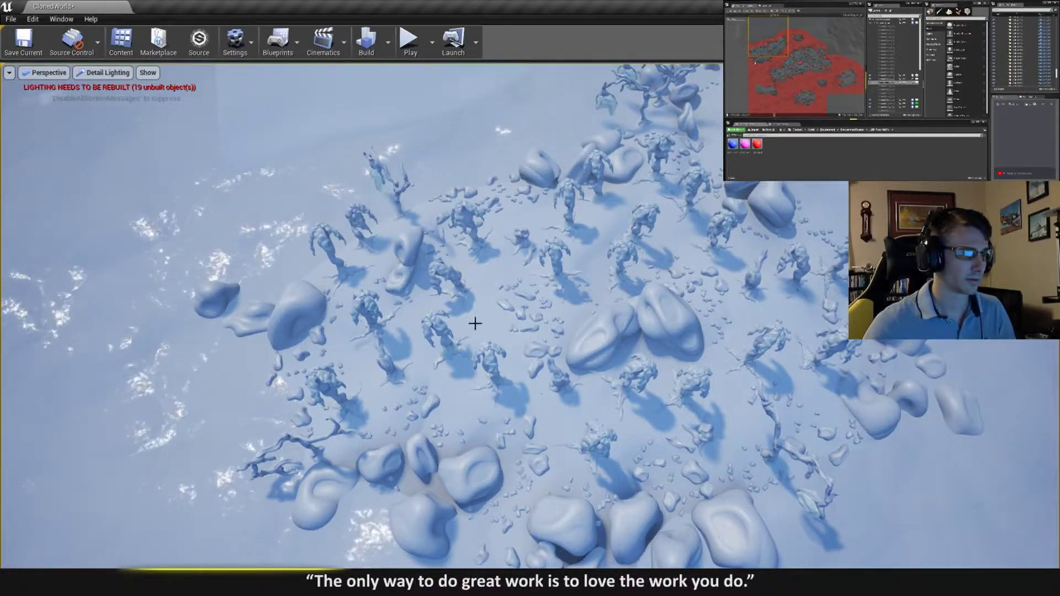
- Tilt the drooping tree beside the pointed tree about 3.5 degrees, adjust its height so its roots meet the ground, and deselect it
key(w)
right_drag(473, 324, 467, 276)
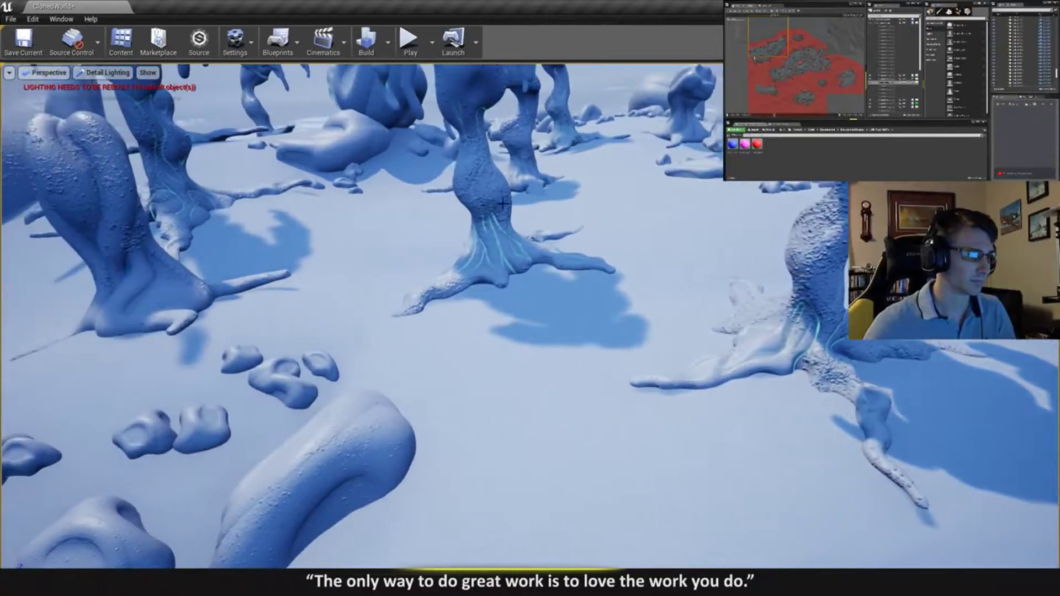
click(499, 235)
drag(536, 221, 455, 256)
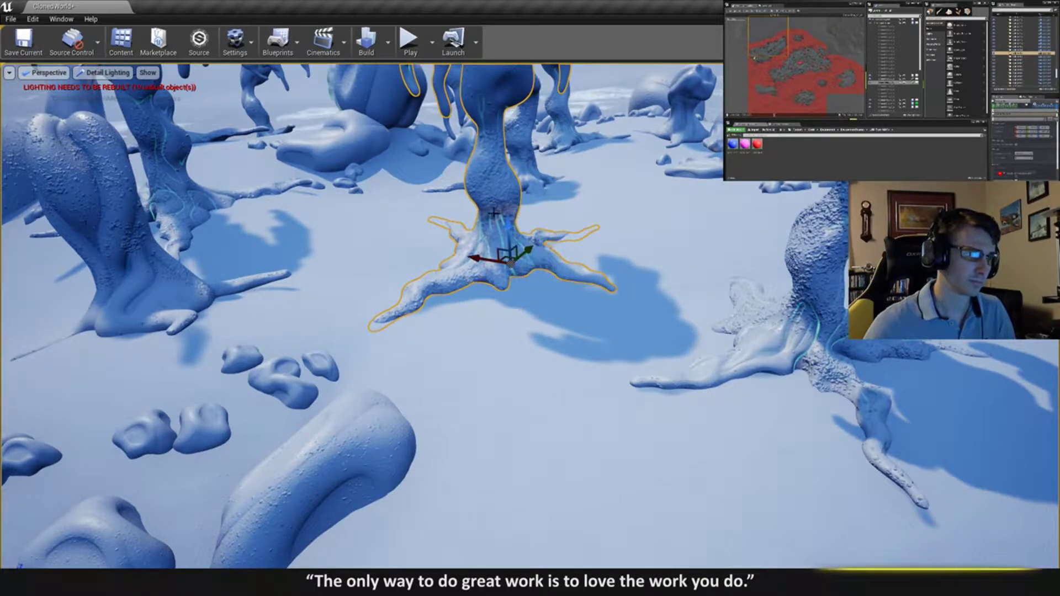
drag(507, 229, 457, 264)
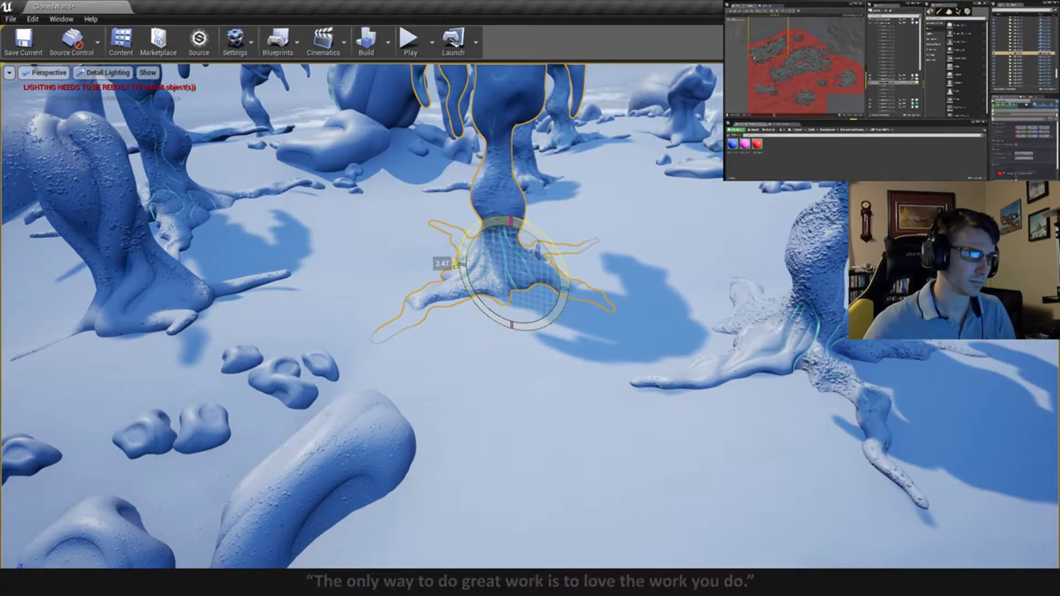
drag(527, 229, 514, 237)
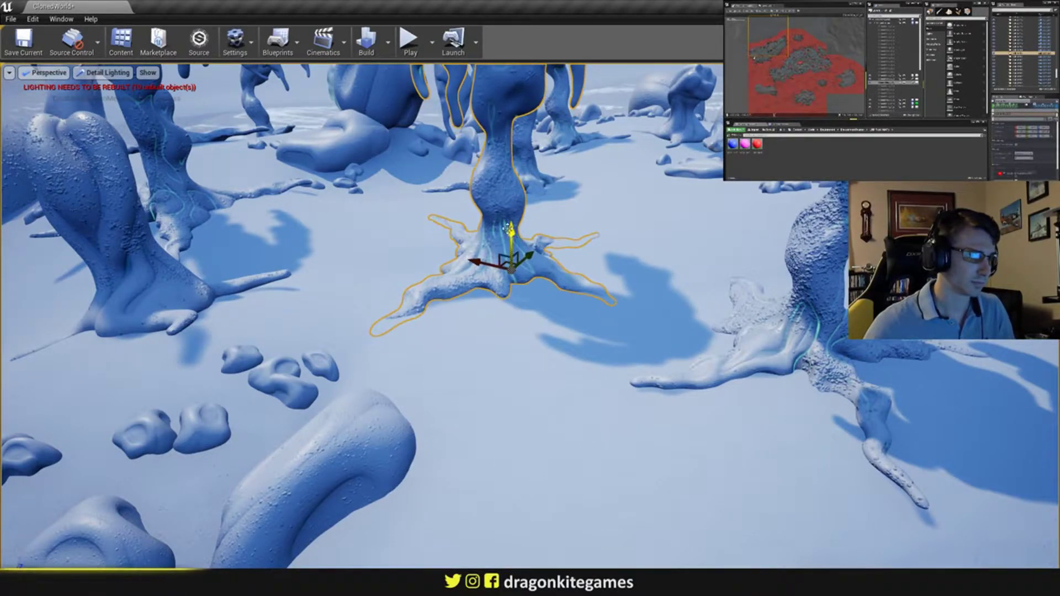
key(Escape)
- Tilt the small pointed tree about 3.8 degrees to match the slope and deselect it
right_drag(507, 228, 488, 263)
click(533, 273)
key(e)
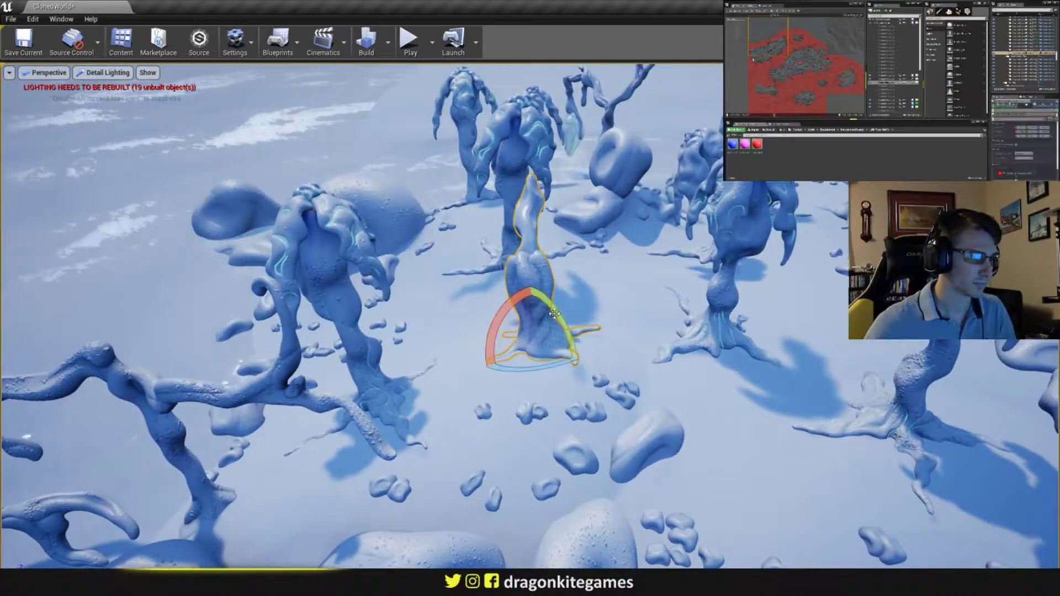
drag(513, 303, 520, 301)
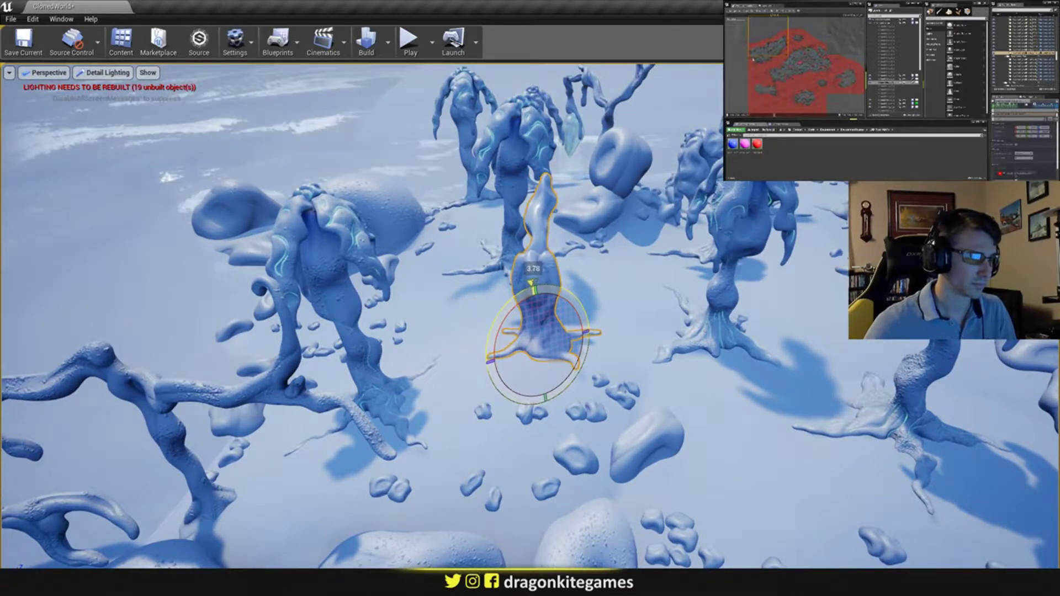
key(Escape)
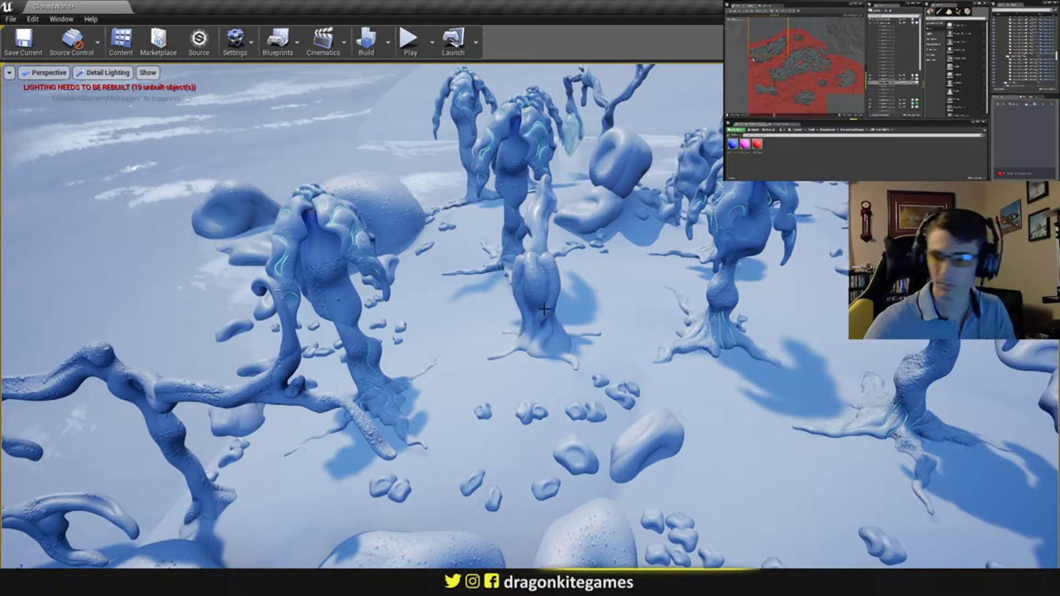
- Save the level with the rearranged trees
key(s)
right_drag(538, 313, 560, 298)
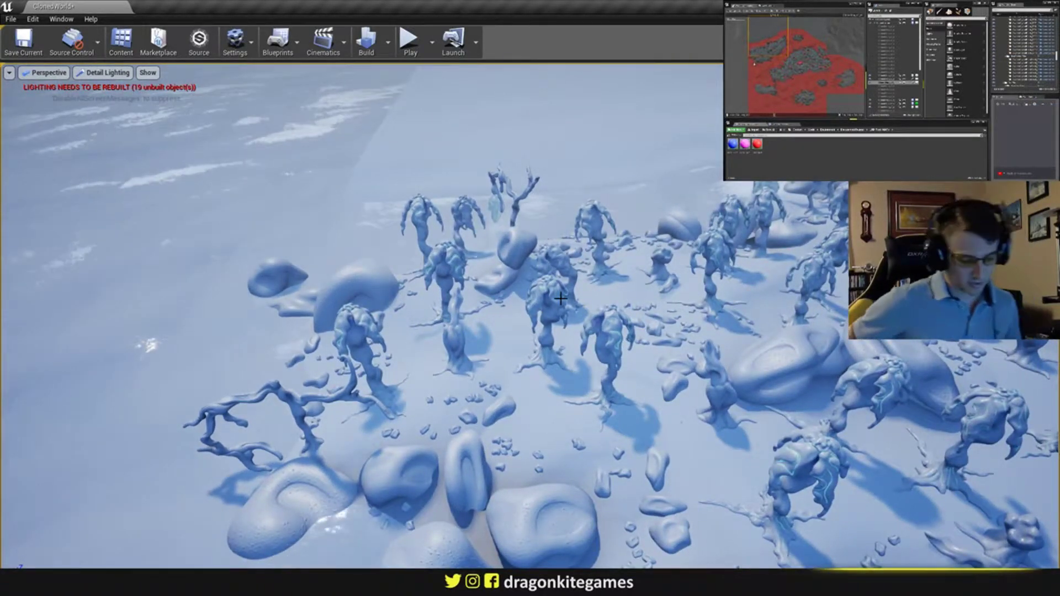
key(ctrl+s)
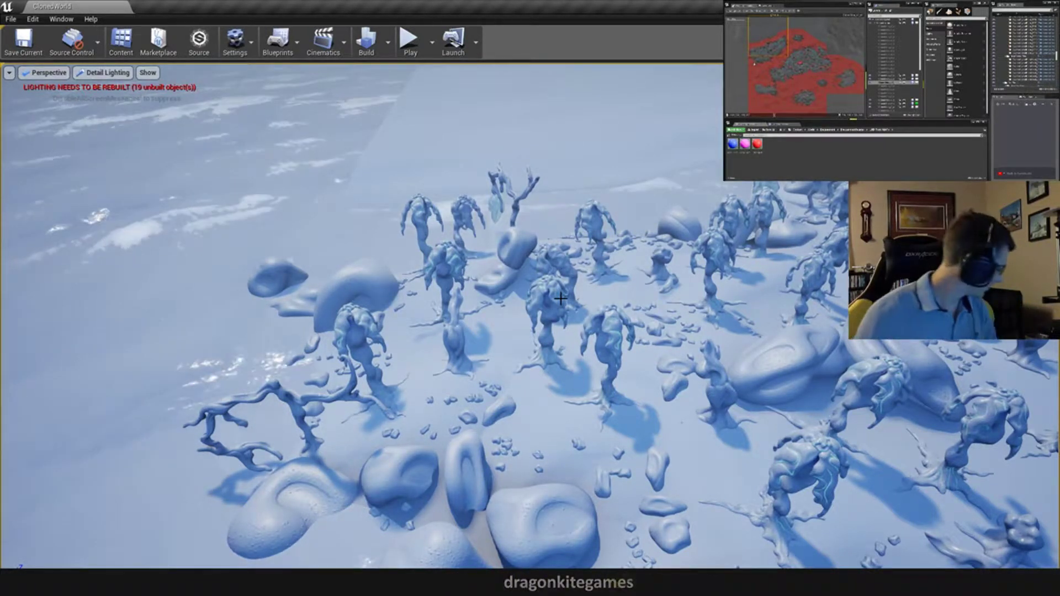
- Adjust the spacing of the two drooping trees beside the boulders at the clearing's edge, and clear the selection
right_drag(717, 219, 760, 278)
right_drag(721, 236, 649, 251)
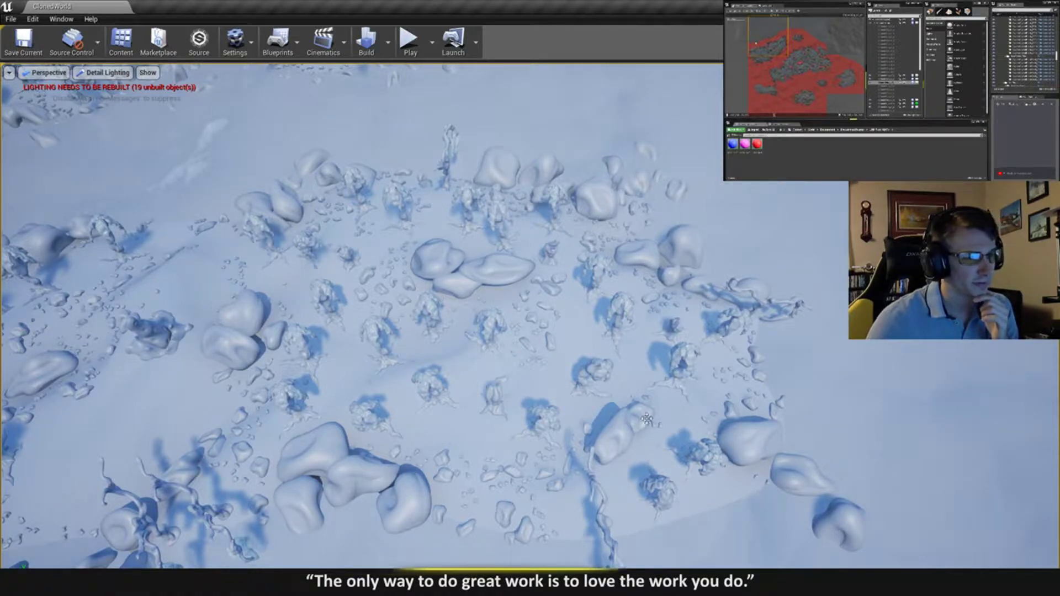
click(690, 455)
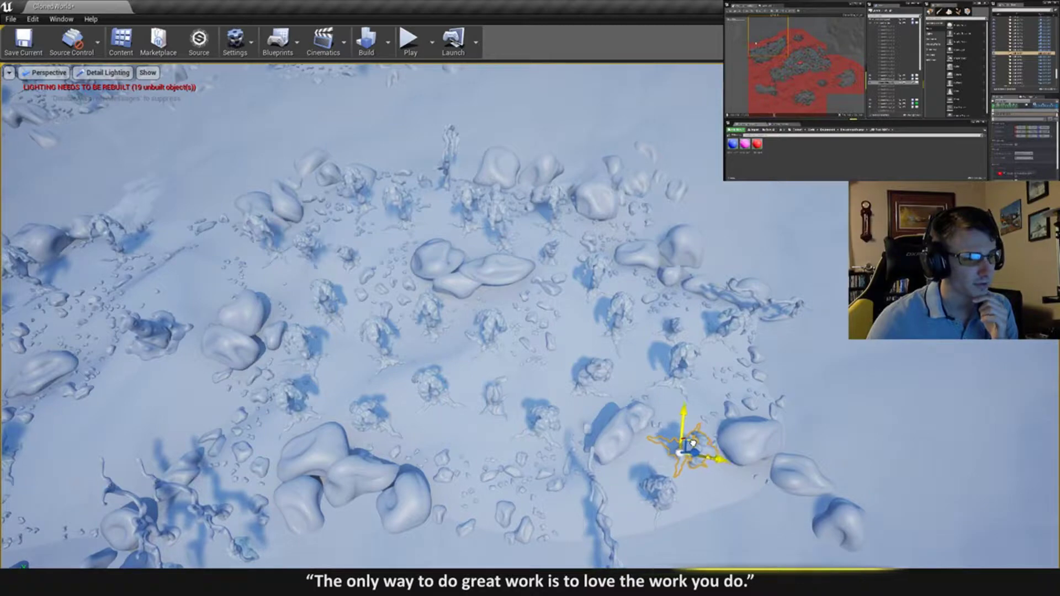
click(663, 491)
right_drag(665, 494, 357, 311)
key(Escape)
- Tilt the drooping tree in front of the oval boulder about 3.7 degrees, and tilt its neighbour to match the slope
click(608, 411)
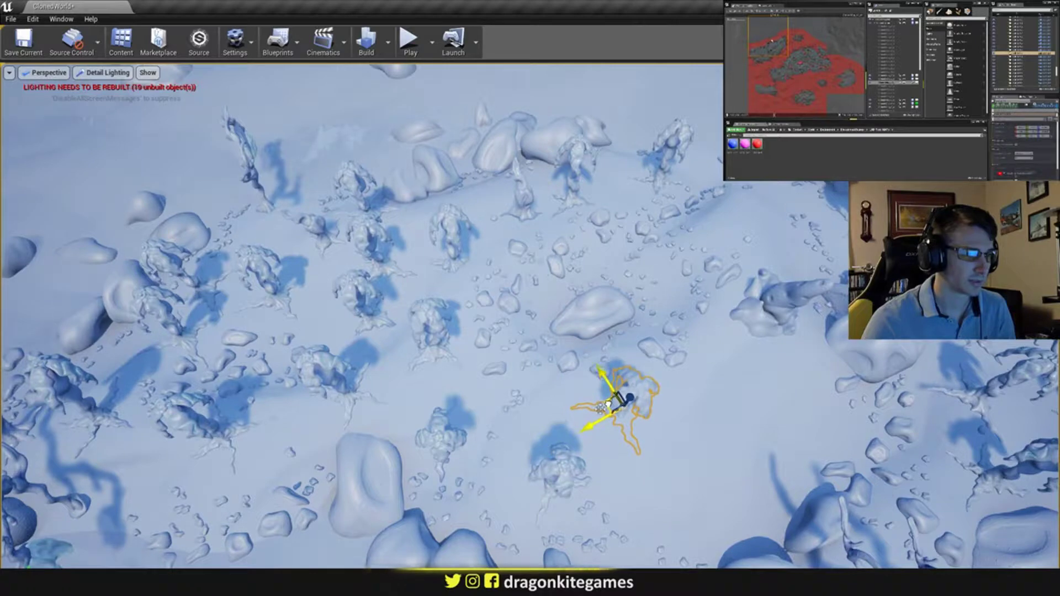
right_drag(600, 407, 600, 321)
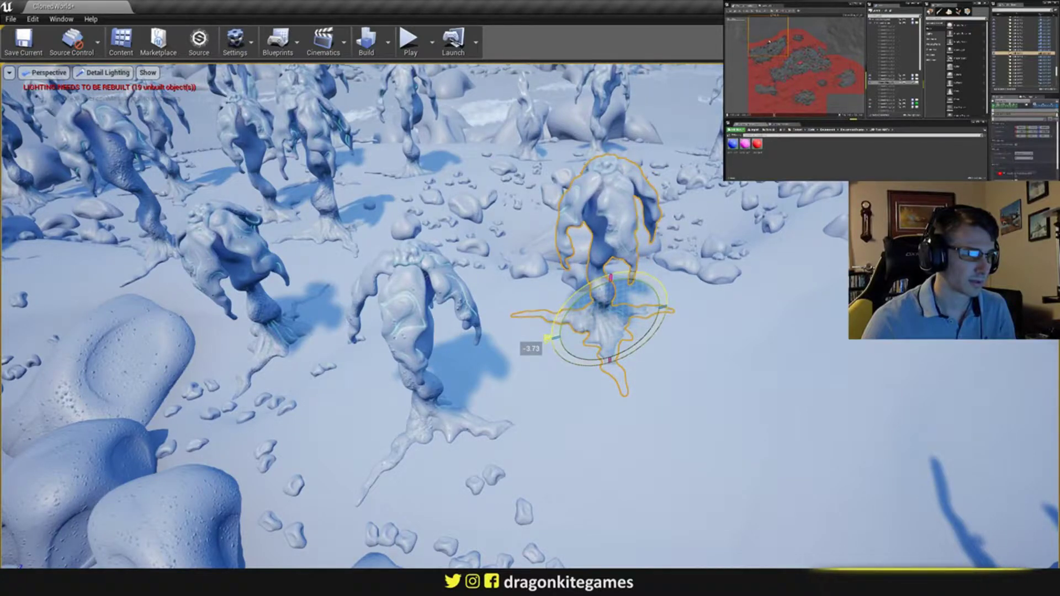
alt+drag(475, 398, 517, 375)
drag(466, 427, 466, 458)
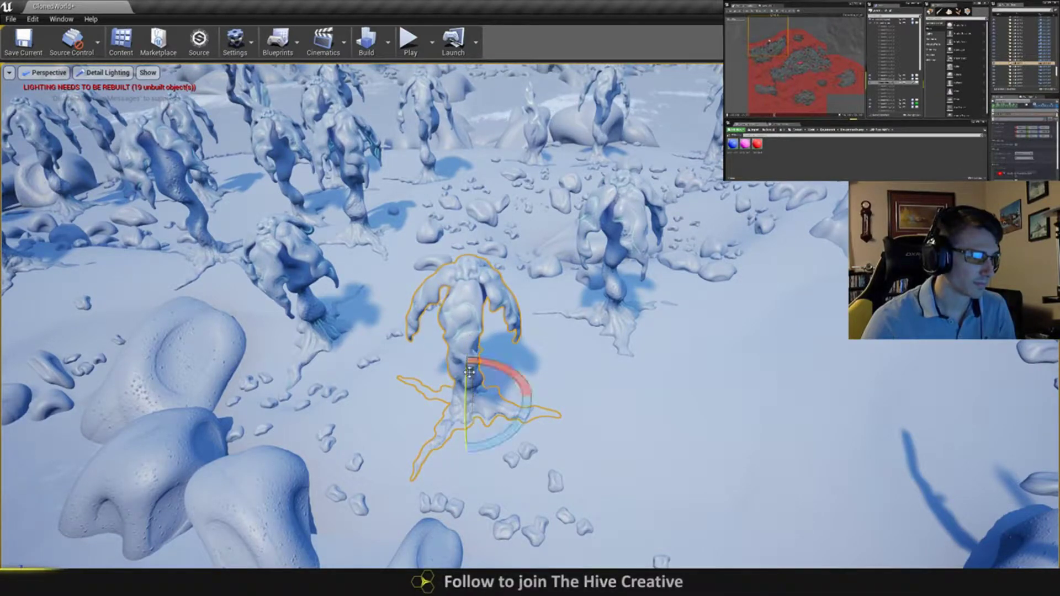
- Move the drooping tree within the grove to even out its spacing from the surrounding trees, and deselect it
key(w)
right_drag(467, 459, 381, 449)
right_drag(530, 314, 502, 345)
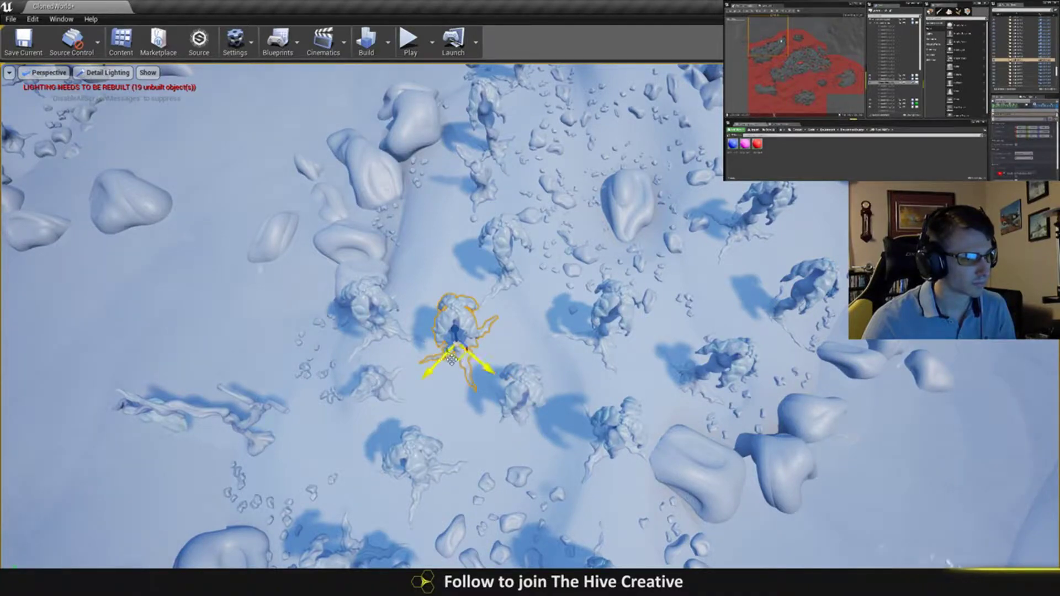
right_drag(465, 360, 690, 331)
right_drag(442, 215, 442, 234)
right_drag(461, 362, 397, 335)
right_drag(601, 316, 545, 304)
right_drag(412, 445, 412, 424)
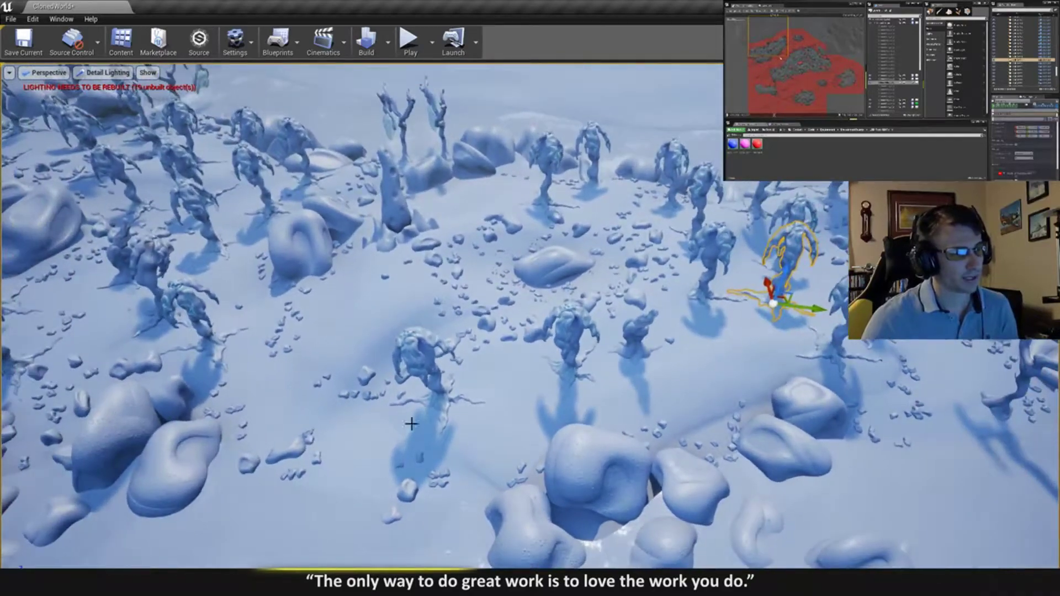
click(666, 341)
mouse_move(667, 342)
right_down()
mouse_move(652, 326)
mouse_move(652, 345)
right_up()
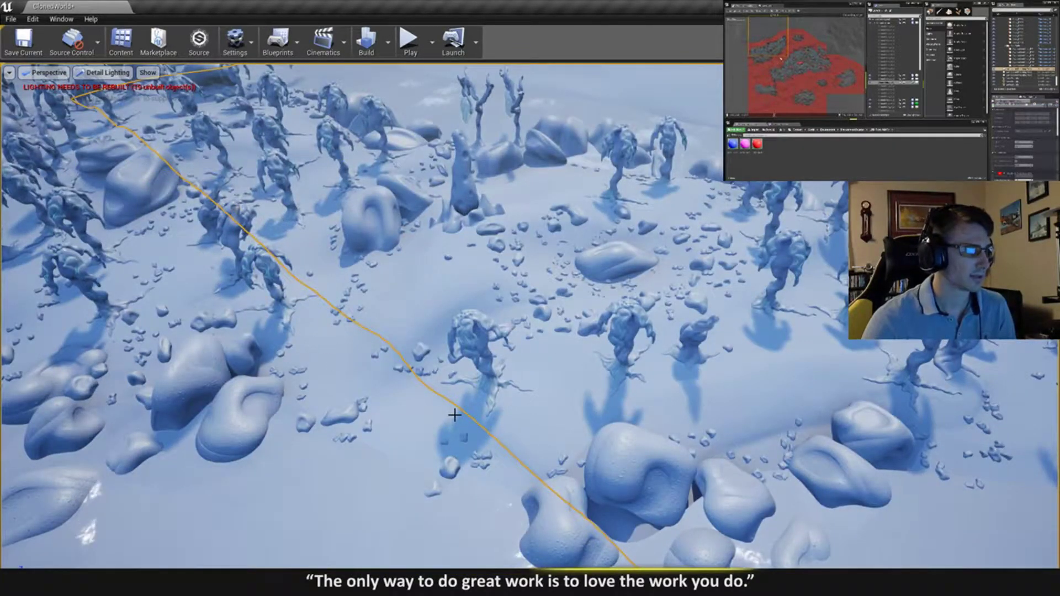
key(Escape)
- Place a copy of the drooping tree from the far grove on the open ground between the bud-topped tree and the foreground boulders
right_drag(410, 411, 380, 397)
click(315, 270)
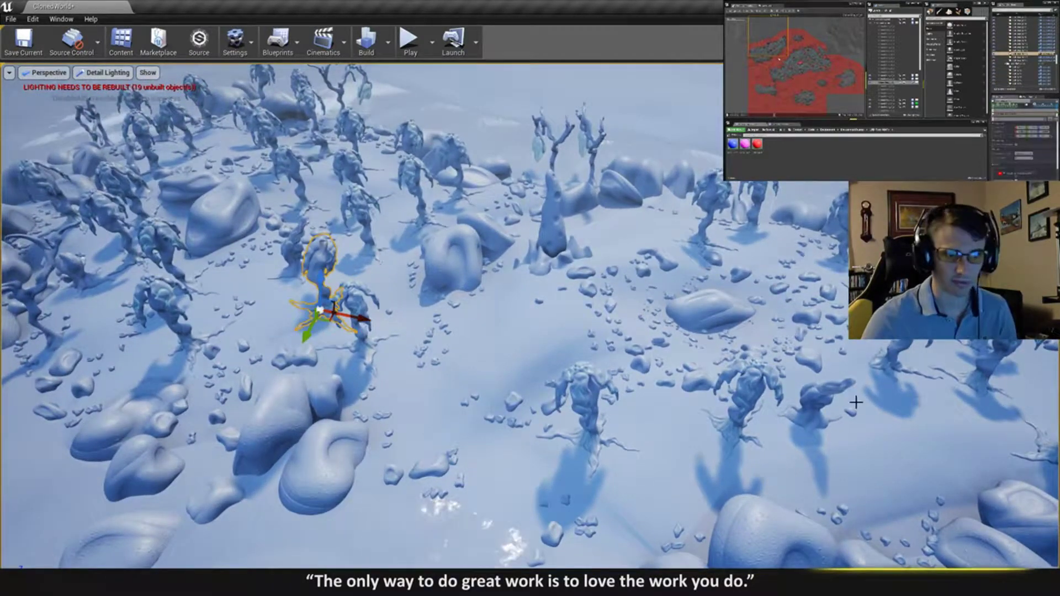
click(719, 419)
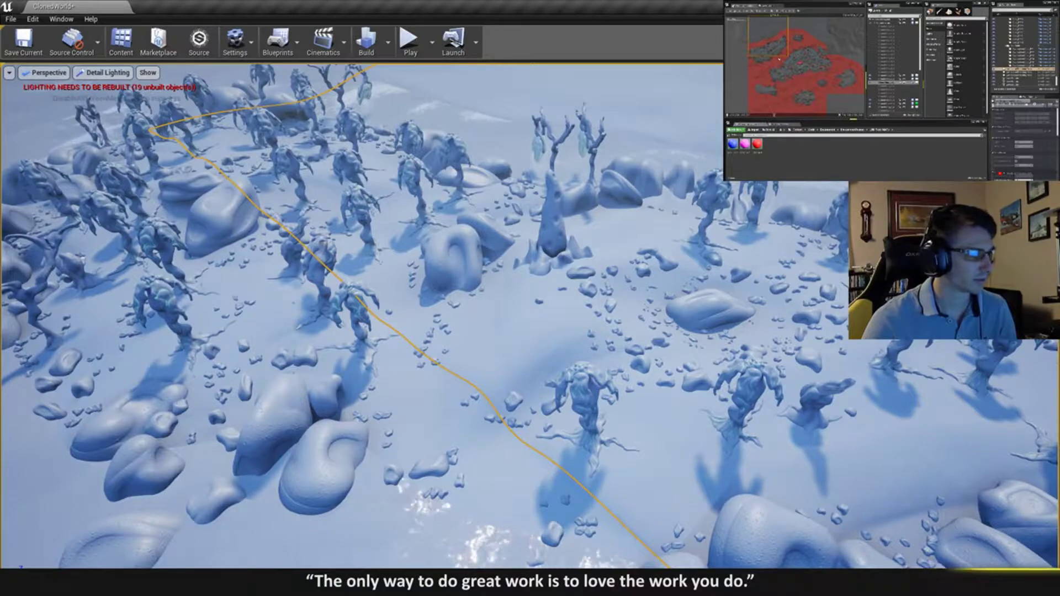
click(319, 275)
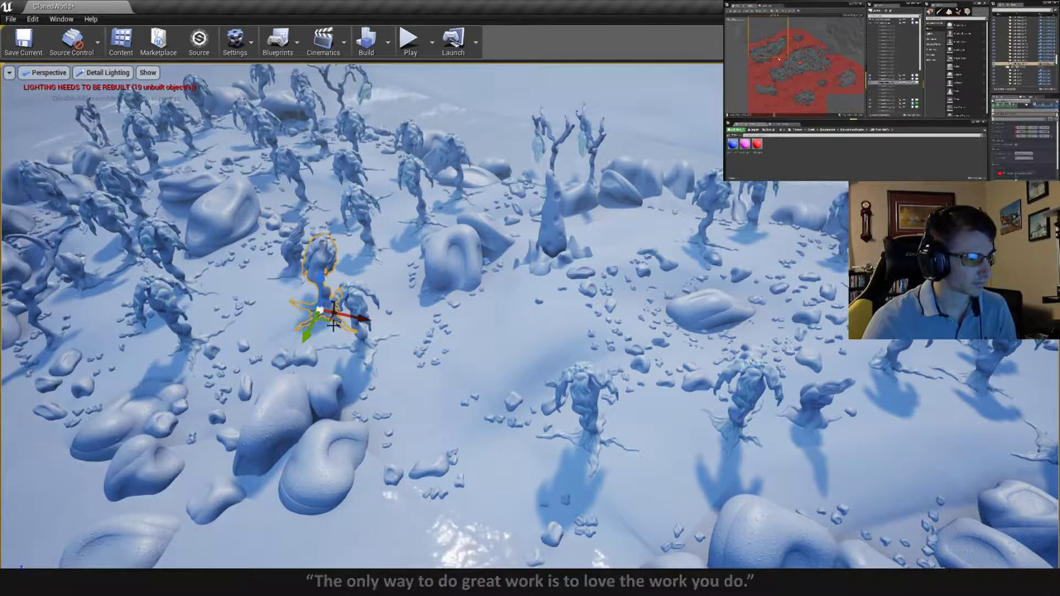
click(923, 465)
drag(932, 469, 985, 404)
drag(1010, 450, 924, 499)
right_drag(925, 499, 954, 530)
scroll(746, 496, down, 5)
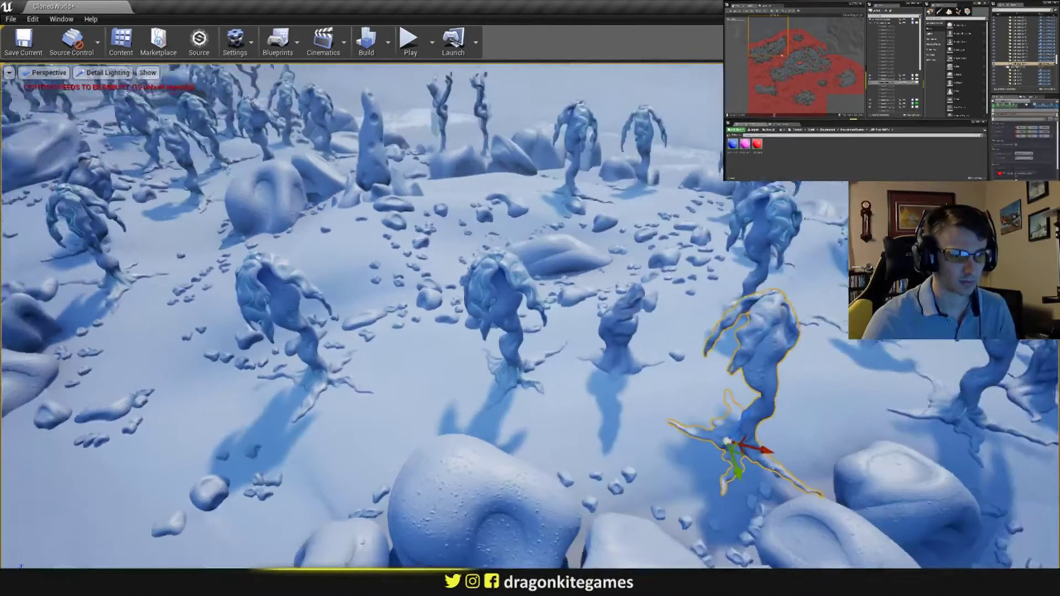
- Turn and tilt the copied drooping tree to suit the slope, shift it farther from the bud-topped tree, and deselect it
key(e)
drag(723, 442, 739, 541)
drag(746, 470, 766, 500)
right_drag(766, 500, 797, 441)
key(w)
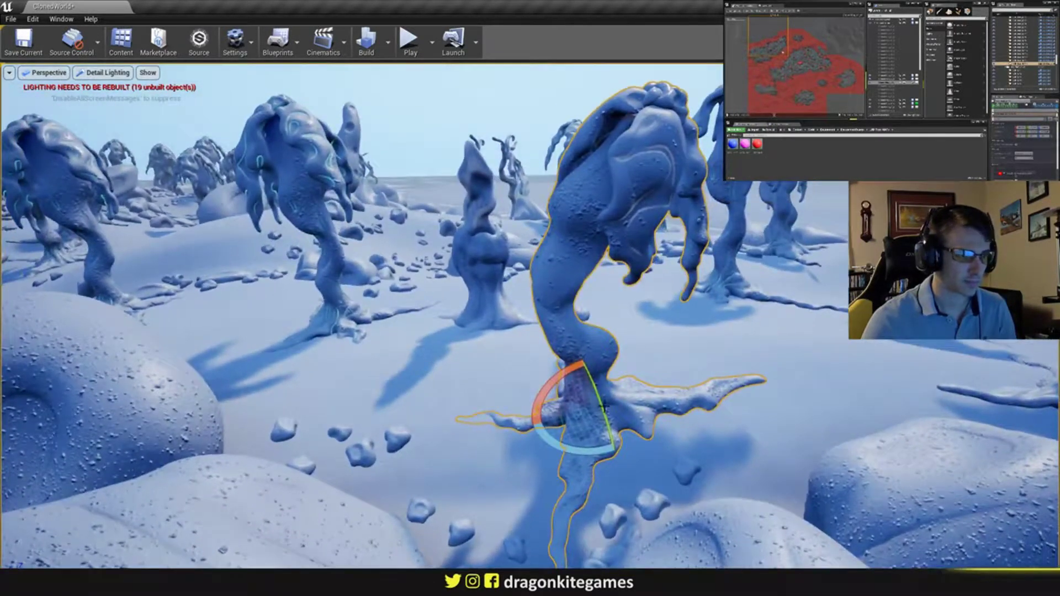
drag(548, 385, 642, 357)
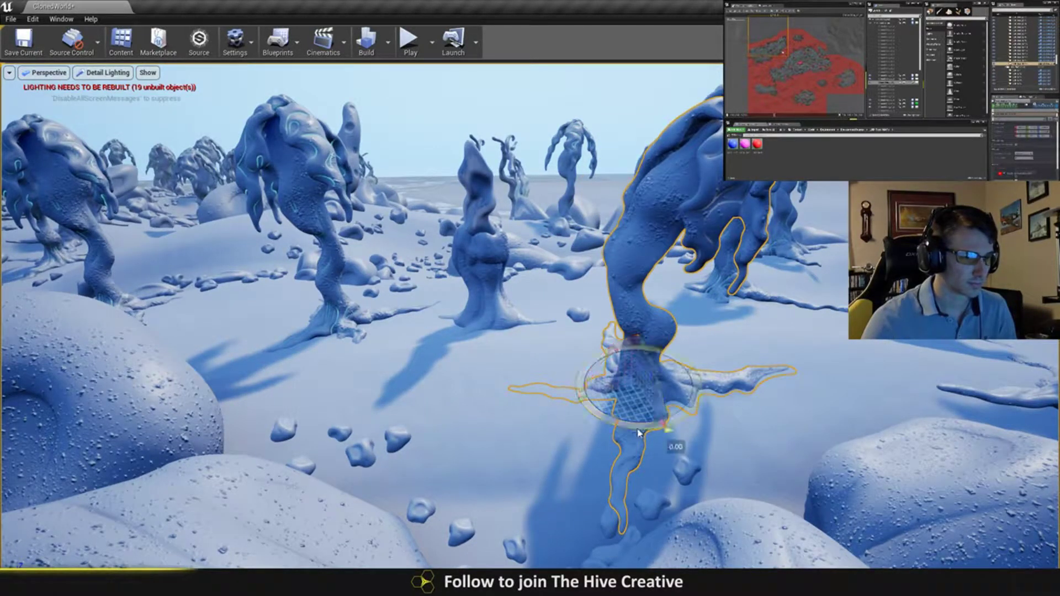
drag(639, 433, 714, 386)
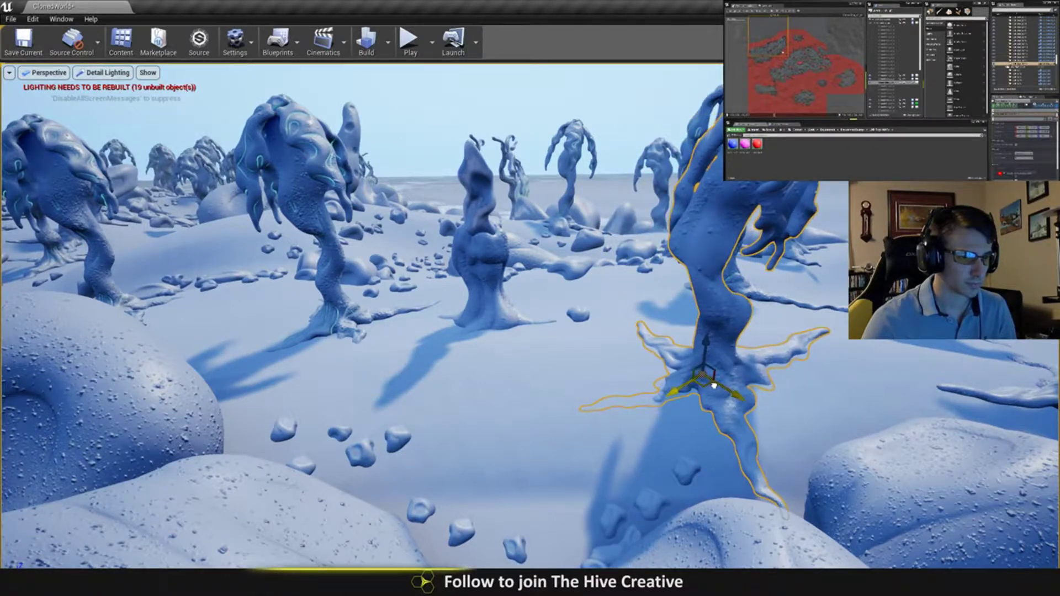
mouse_move(746, 362)
right_down()
mouse_move(783, 380)
mouse_move(766, 392)
mouse_move(718, 375)
mouse_move(746, 362)
right_up()
key(Escape)
- Move the bud-topped tree slightly uphill and shift the neighbouring drooping tree closer to it
mouse_move(667, 362)
right_down()
mouse_move(585, 370)
mouse_move(618, 355)
mouse_move(610, 376)
right_up()
click(611, 376)
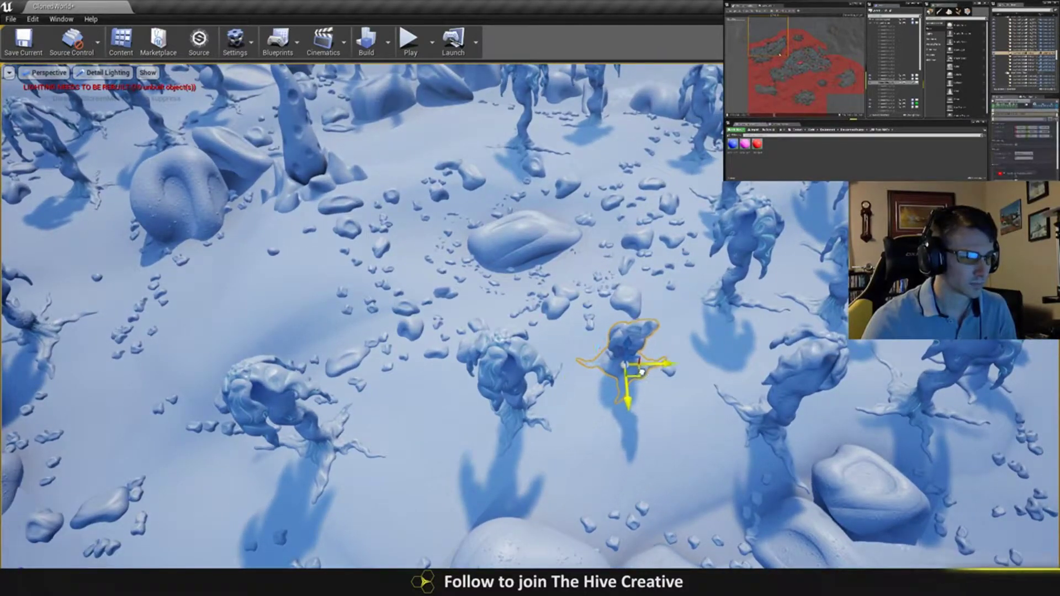
click(533, 407)
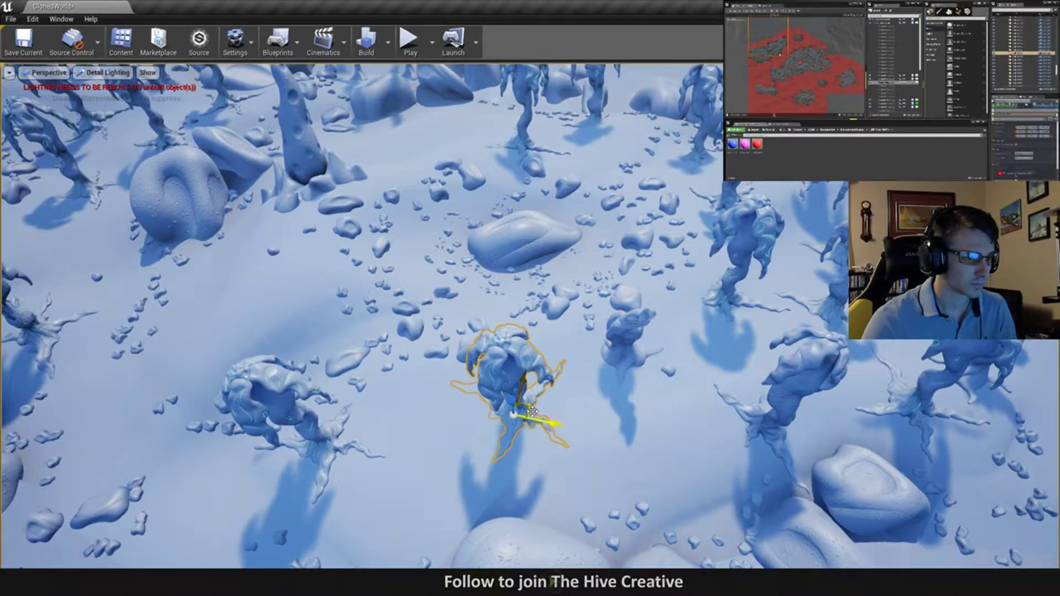
drag(532, 411, 577, 418)
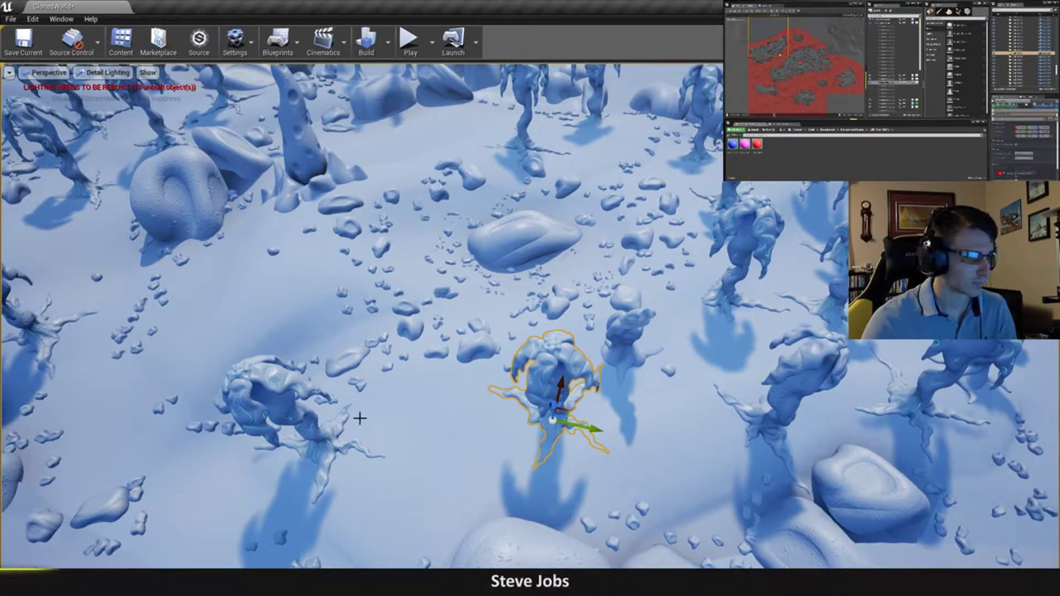
- Place a copy of the isolated drooping tree on the bare ground between it and the large pitted boulders
right_drag(530, 309, 485, 386)
click(405, 300)
scroll(425, 303, up, 3)
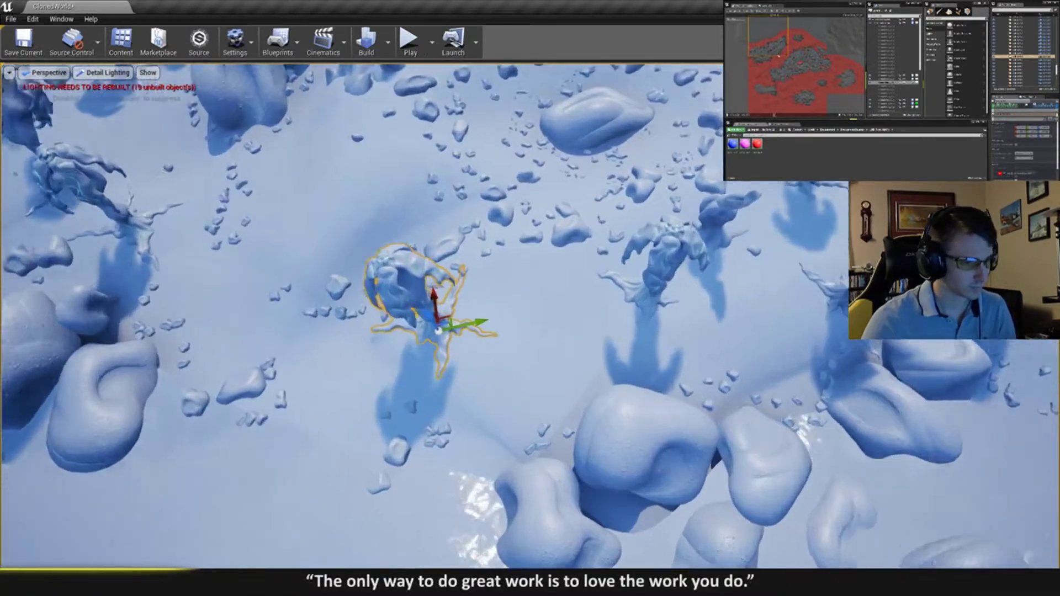
right_drag(419, 298, 338, 232)
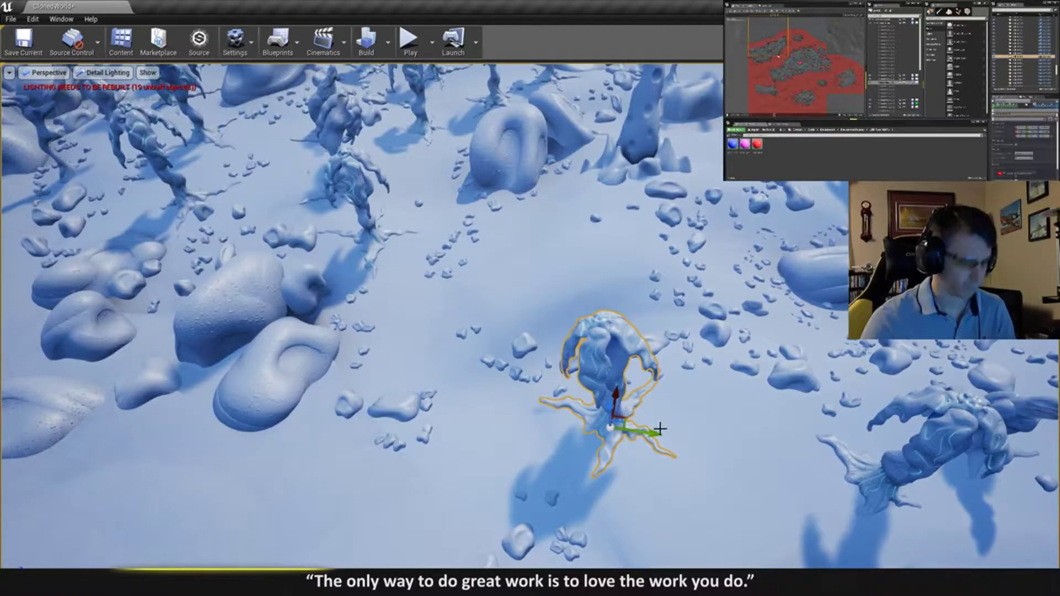
right_drag(659, 429, 704, 465)
click(549, 443)
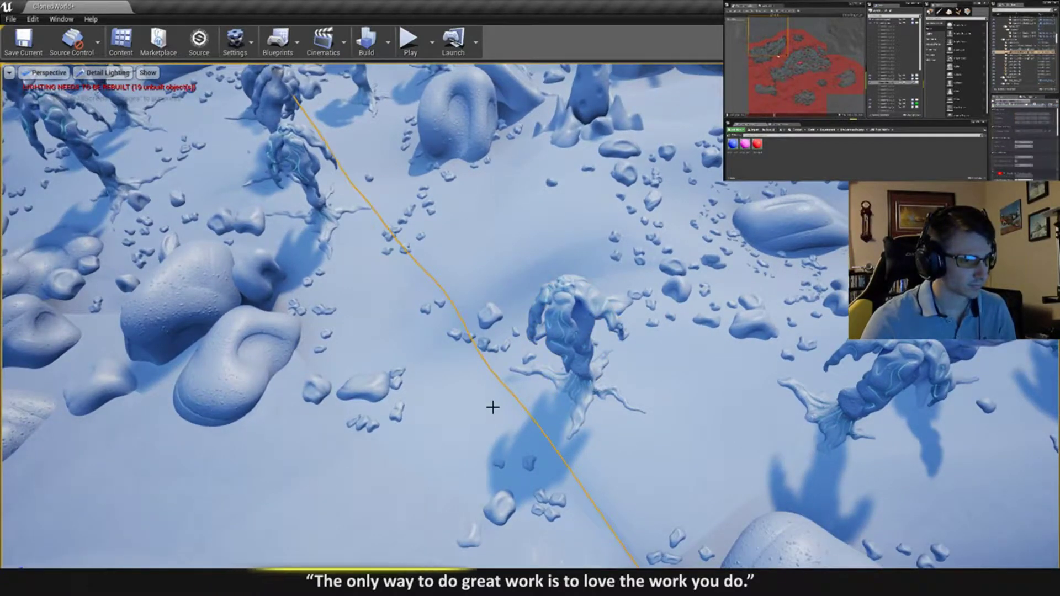
click(579, 379)
alt+drag(595, 382, 712, 362)
- Tilt the new drooping tree, turn it about 51 degrees, settle its roots on the ground beside the boulders, and deselect it
key(w)
mouse_move(712, 362)
right_down()
mouse_move(712, 314)
mouse_move(712, 361)
right_up()
drag(655, 302, 661, 348)
drag(633, 402, 681, 398)
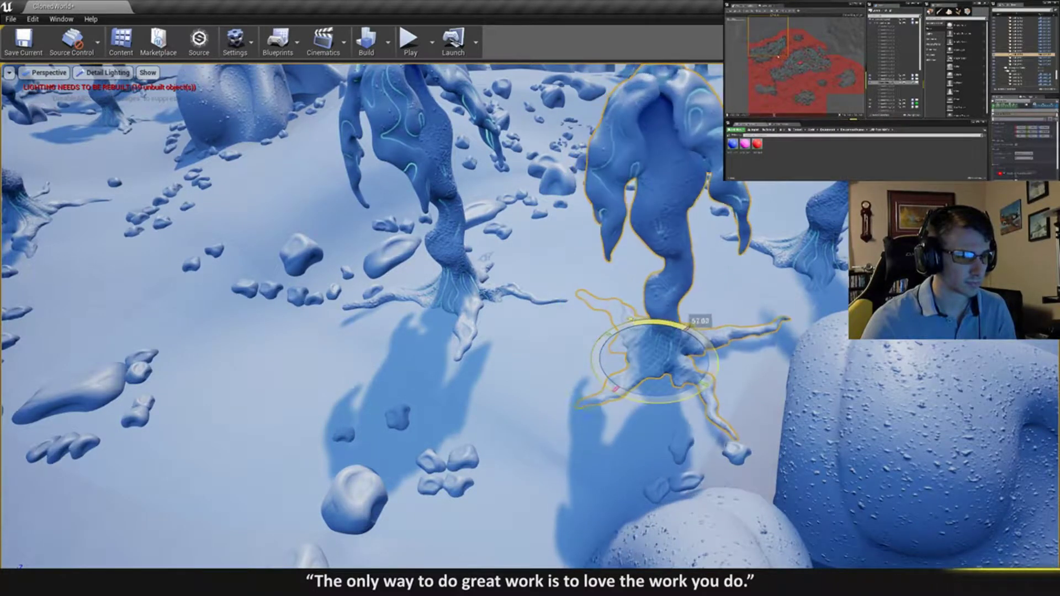
drag(636, 344, 671, 346)
key(w)
key(Escape)
key(s)
right_drag(715, 272, 690, 232)
- Adjust the drooping tree beside the bud-topped tree, and place a copy of the next drooping tree in front of the bud-topped one
click(590, 369)
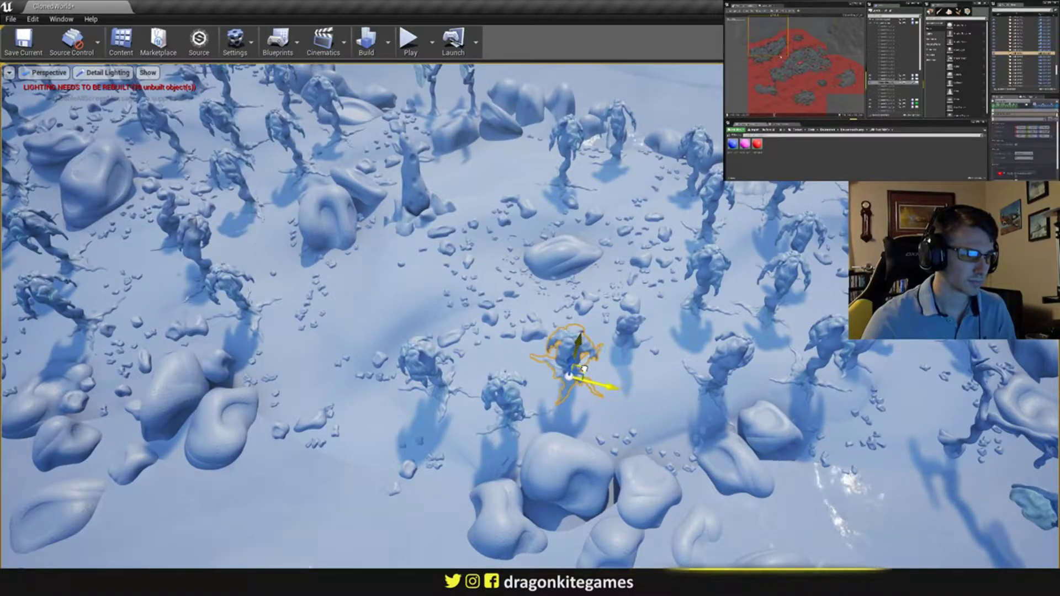
click(704, 372)
mouse_move(686, 373)
right_down()
mouse_move(700, 379)
mouse_move(686, 374)
right_up()
alt+drag(590, 333, 472, 347)
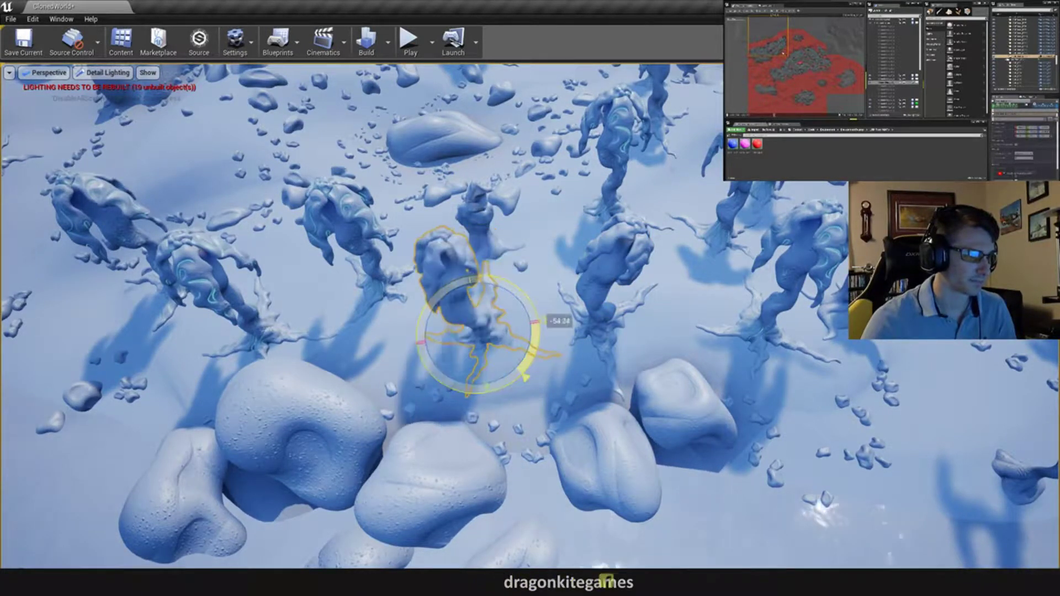
- Turn the copied drooping tree in front of the bud-topped tree, fine-tune its position, and deselect it
drag(534, 322, 533, 317)
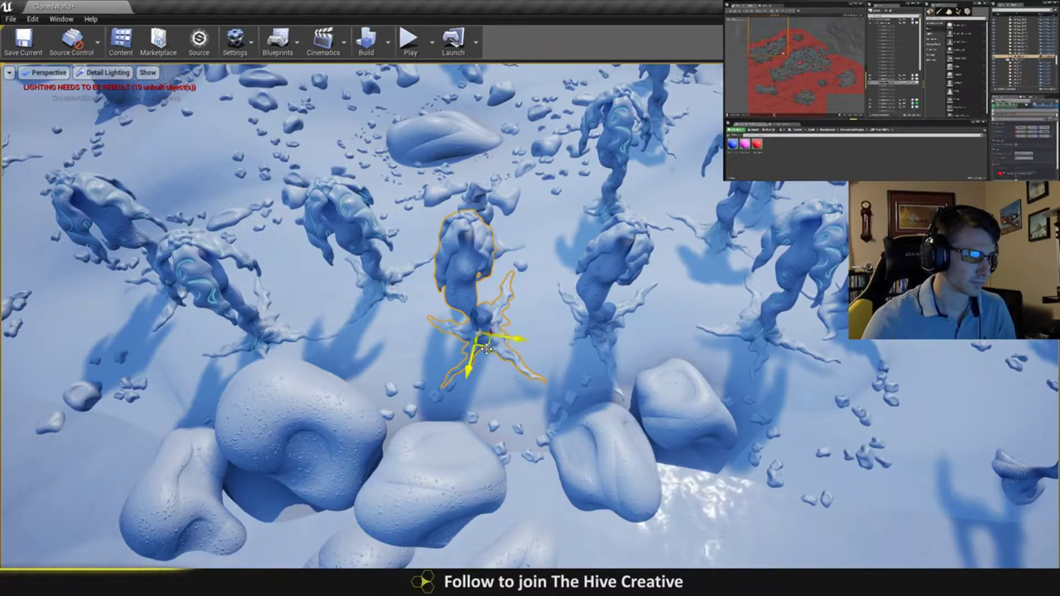
drag(486, 343, 477, 335)
right_drag(476, 335, 504, 276)
key(Escape)
right_drag(546, 236, 539, 248)
right_drag(386, 392, 385, 392)
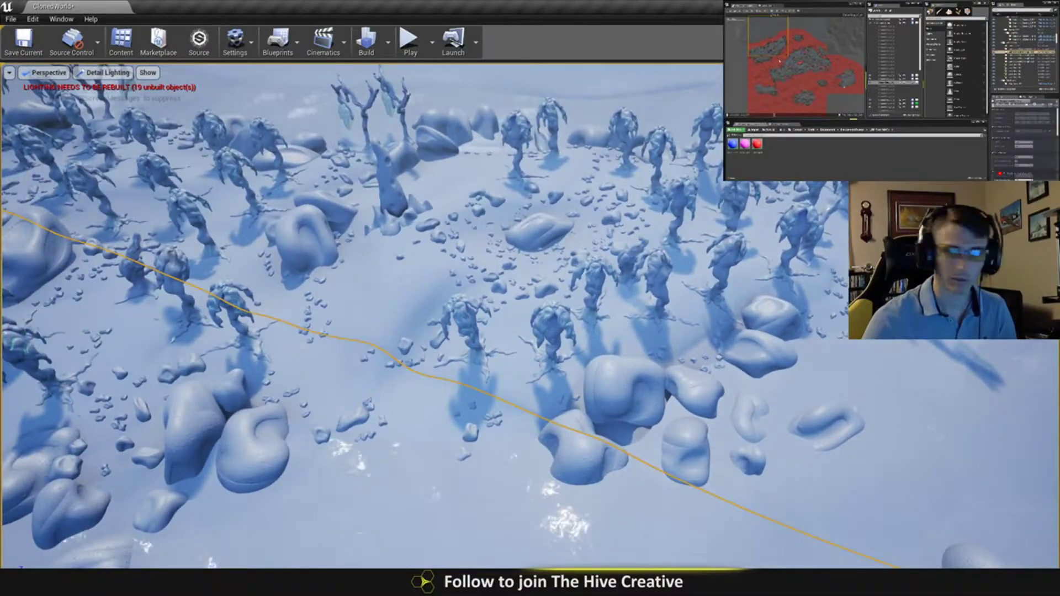
- Make the adjacent landscape tile the current level and place a copy of the distant branching tree on the shore beside the boulders
double_click(770, 61)
right_drag(530, 298, 474, 281)
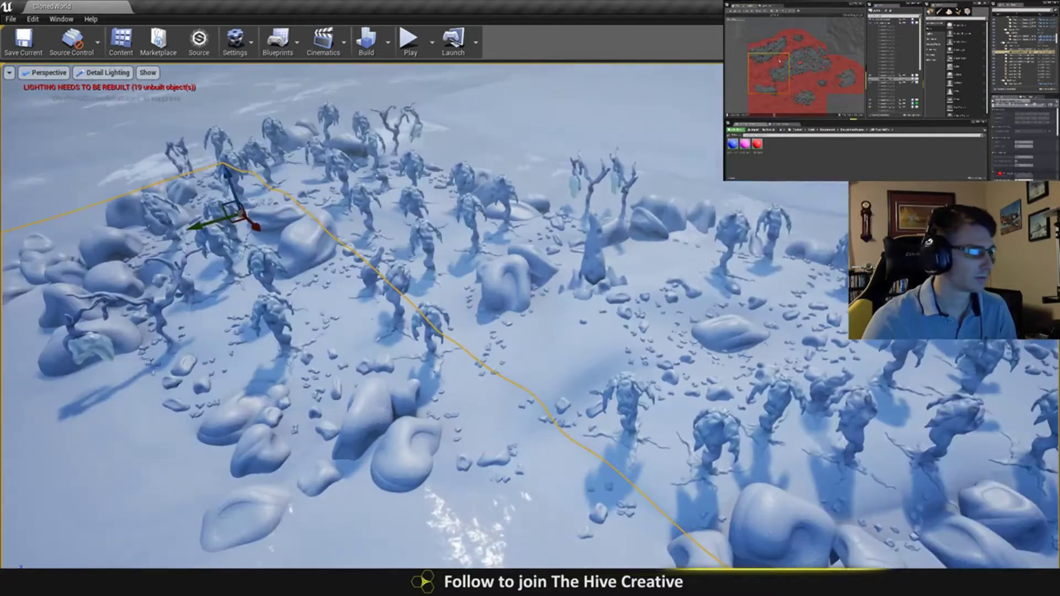
click(177, 148)
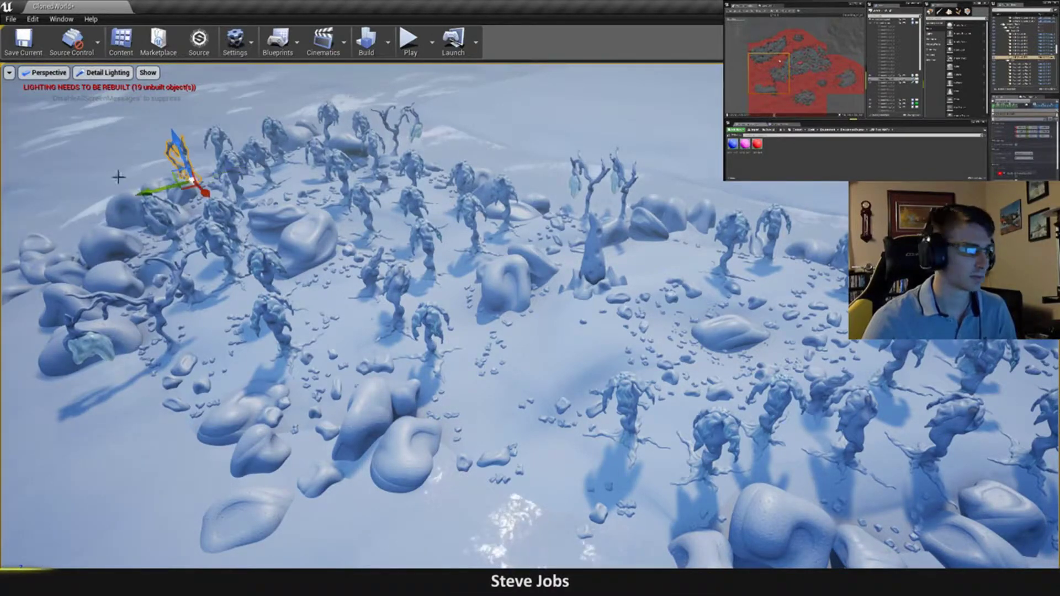
alt+drag(203, 190, 577, 533)
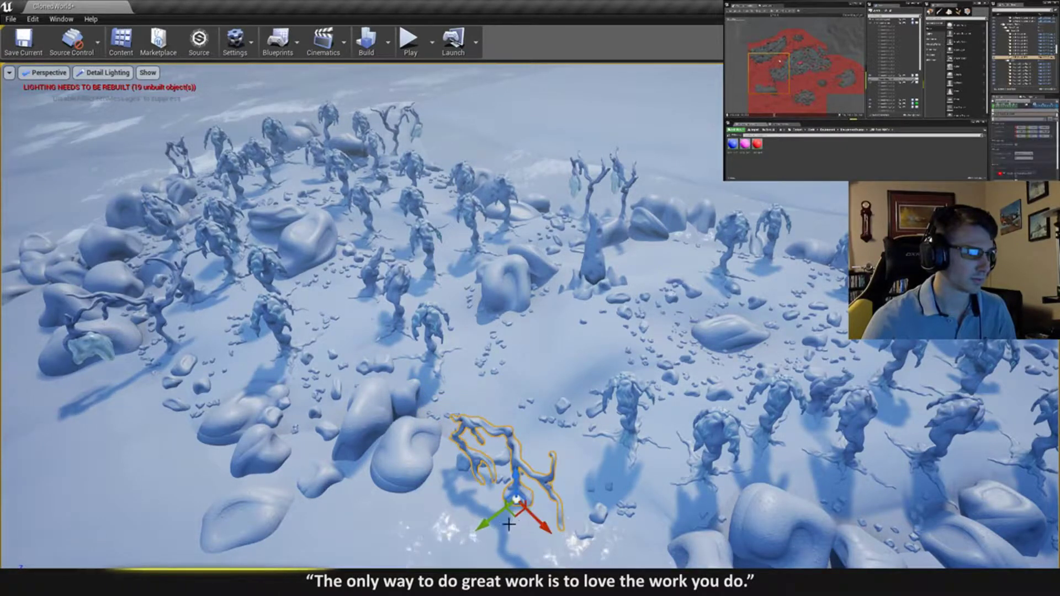
alt+drag(512, 515, 548, 488)
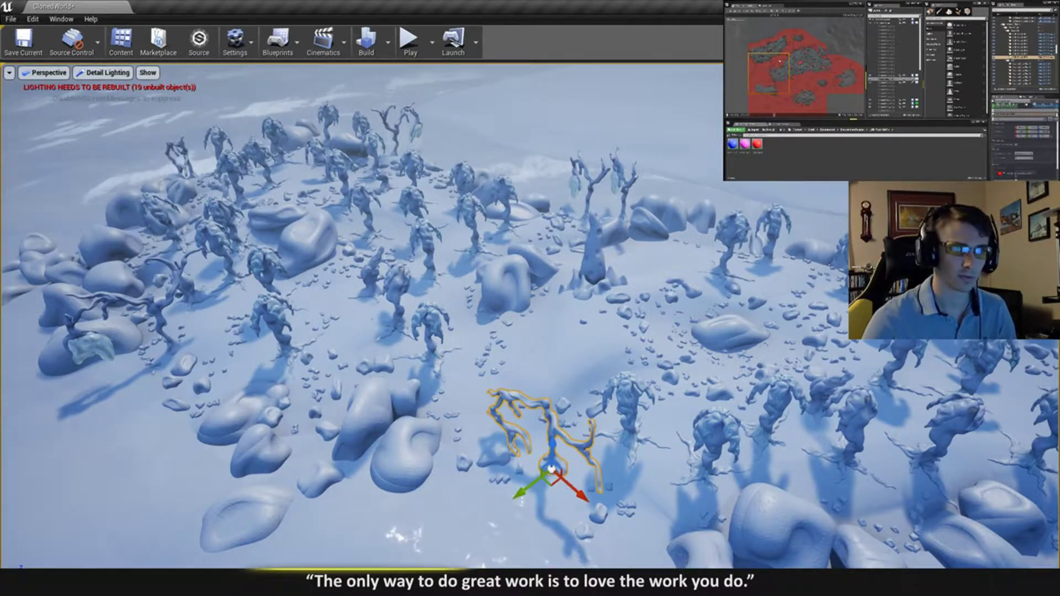
- Turn the copied branching tree so its limbs face another way, settle its base on the ground, and deselect it
right_drag(530, 314, 630, 287)
key(w)
key(e)
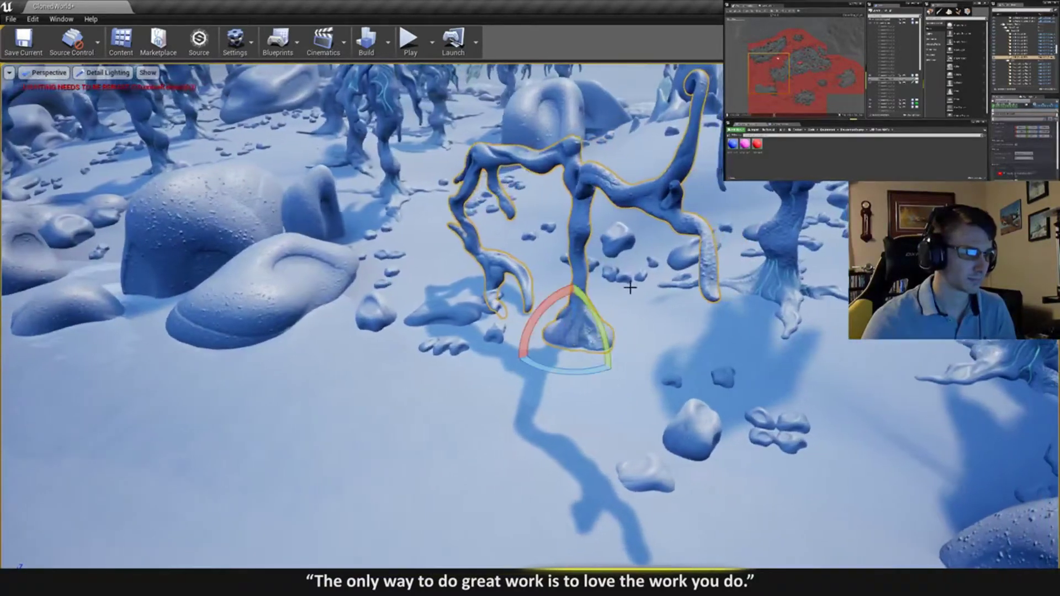
drag(560, 375, 563, 324)
key(w)
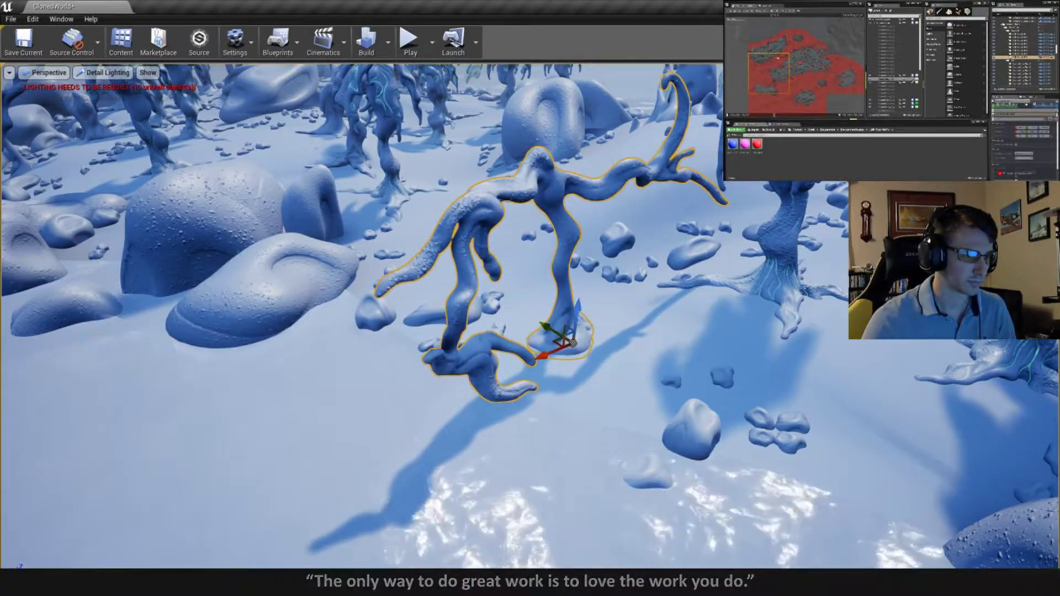
right_drag(564, 326, 599, 298)
drag(628, 286, 608, 298)
key(Escape)
- Rotate the new shoreline branching tree again to refine its orientation, and deselect it
mouse_move(608, 298)
right_down()
mouse_move(619, 298)
mouse_move(613, 276)
mouse_move(585, 279)
mouse_move(612, 304)
mouse_move(591, 308)
right_up()
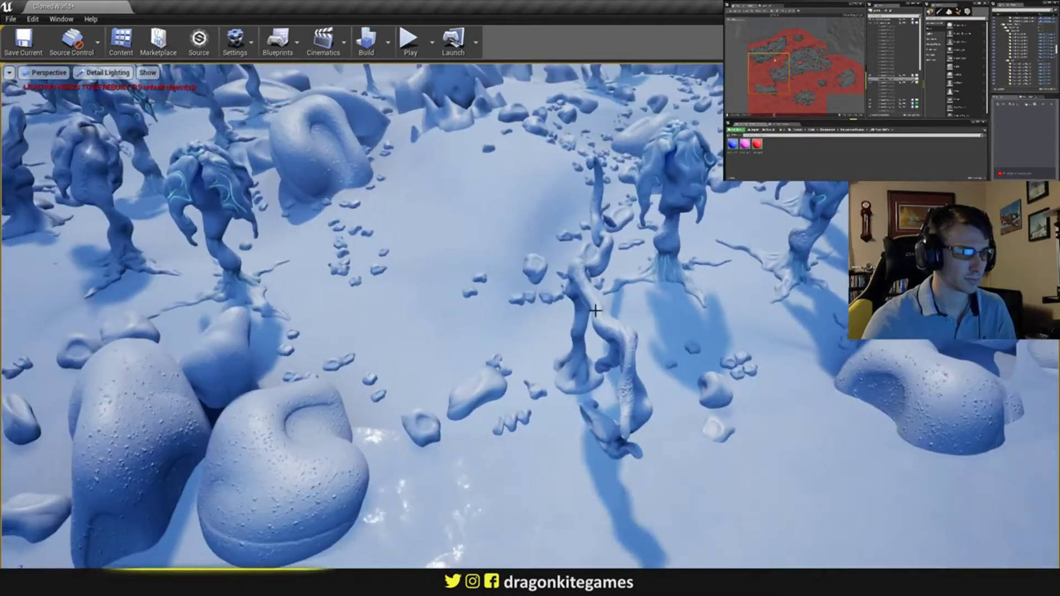
click(583, 325)
key(e)
drag(580, 330, 601, 320)
key(Escape)
- Place a copy of the short bud-topped tree in the open snow in front of the pointed tree and lower it to the ground
mouse_move(602, 320)
right_down()
mouse_move(630, 320)
mouse_move(610, 367)
mouse_move(585, 314)
mouse_move(596, 315)
right_up()
right_drag(725, 395, 725, 396)
click(855, 375)
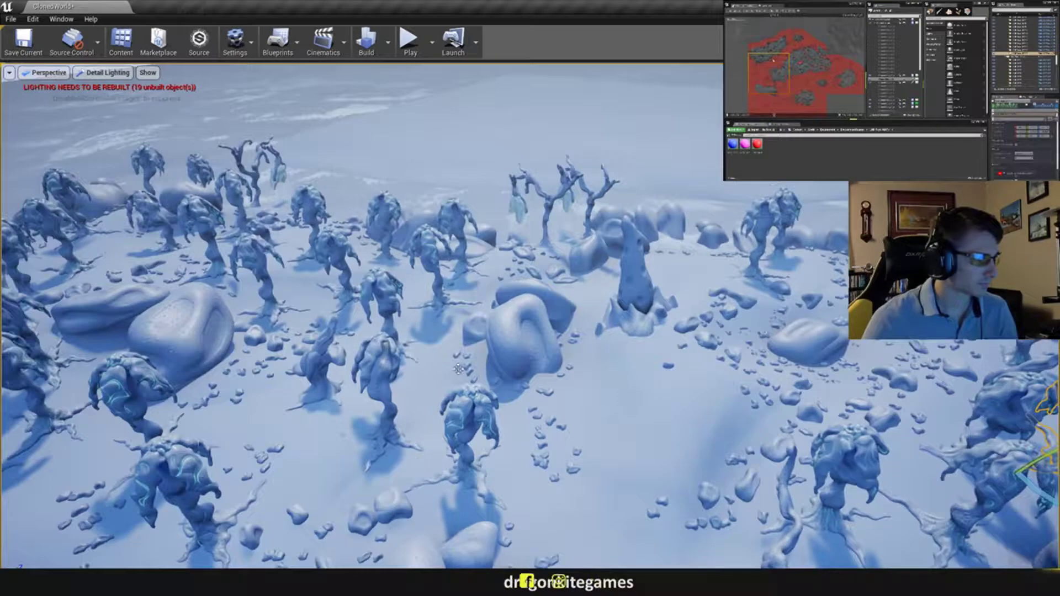
right_drag(160, 309, 161, 309)
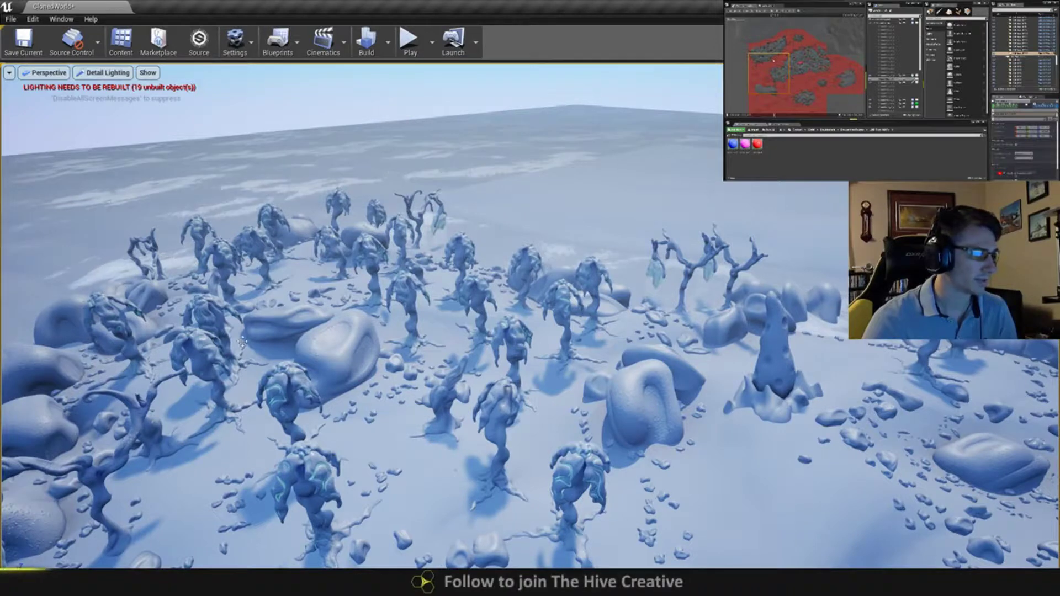
click(156, 426)
right_drag(367, 415, 368, 415)
key(w)
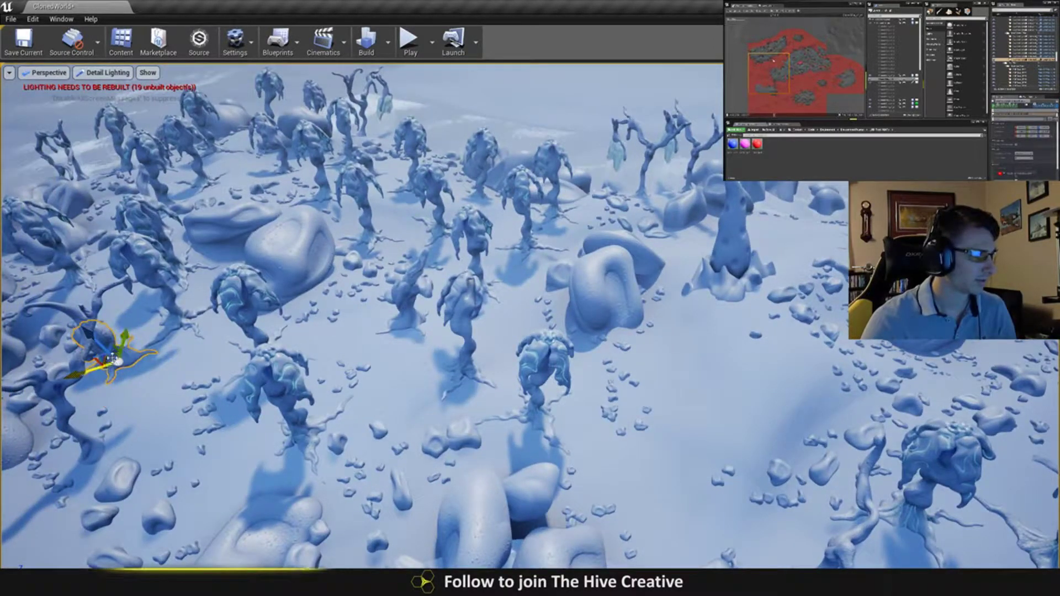
drag(104, 359, 691, 380)
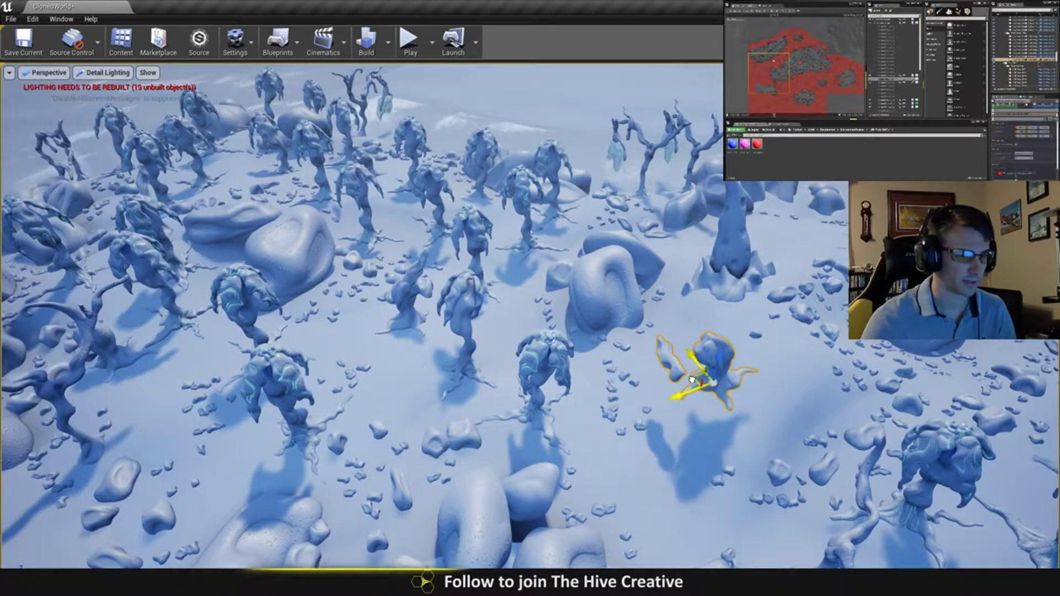
right_drag(685, 327, 686, 327)
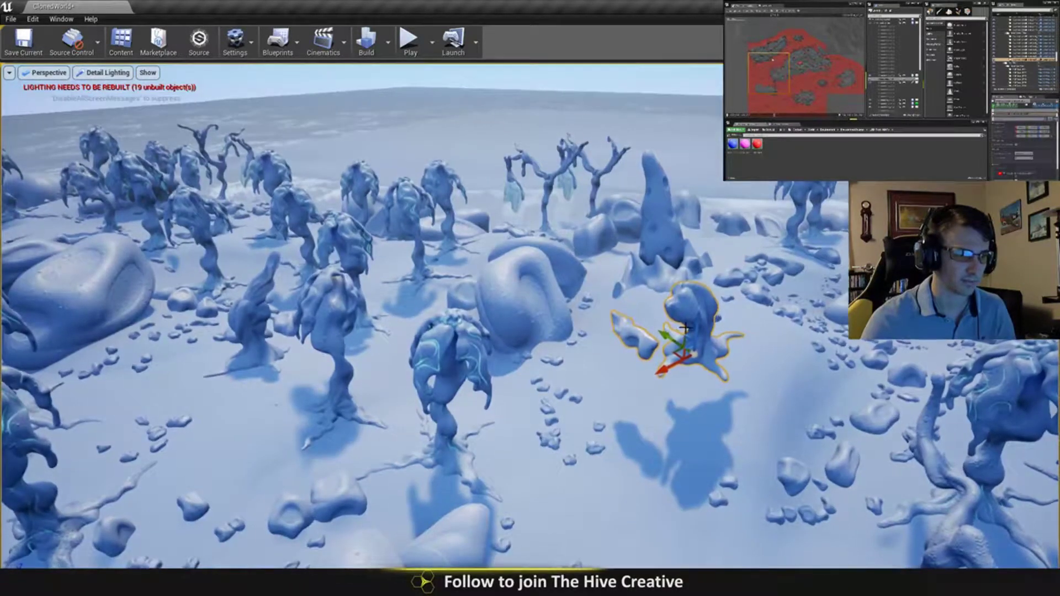
drag(697, 326, 657, 459)
- Tilt the copied bud-topped tree so its roots follow the slope of the snow, and deselect it
key(e)
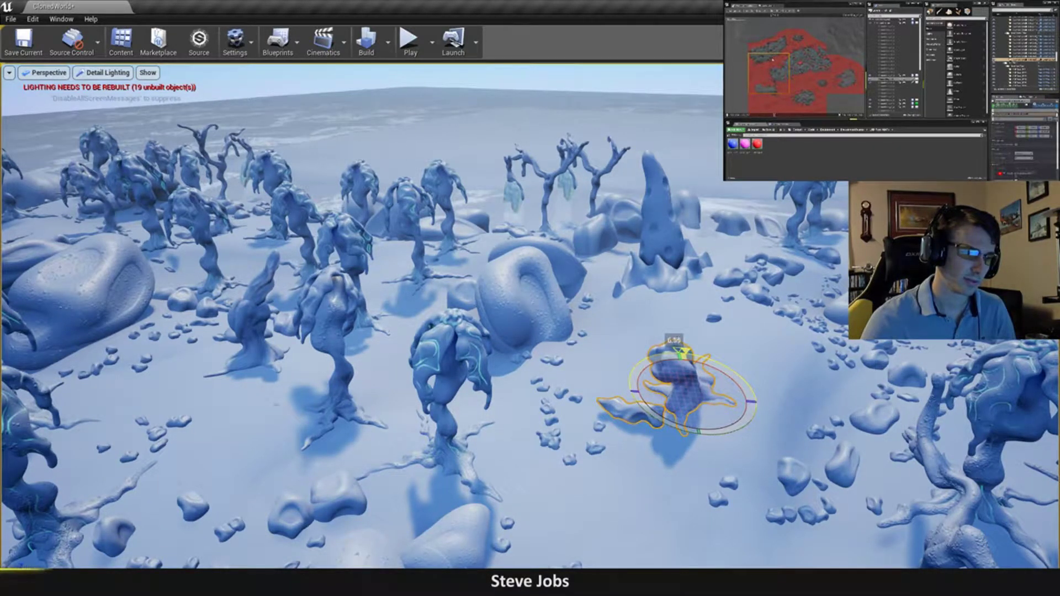
drag(674, 383, 673, 395)
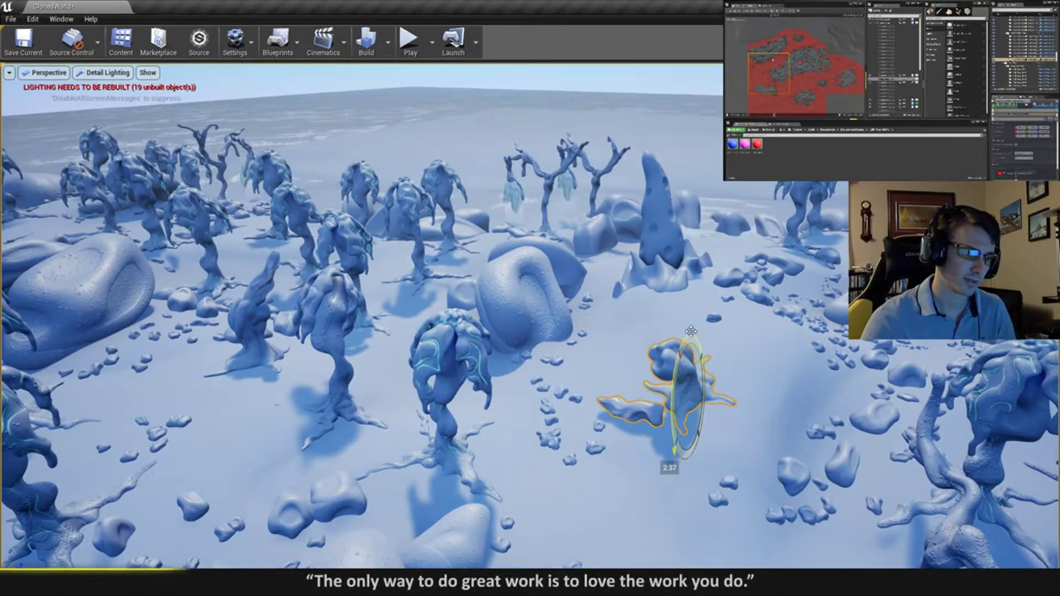
key(w)
right_drag(673, 395, 706, 370)
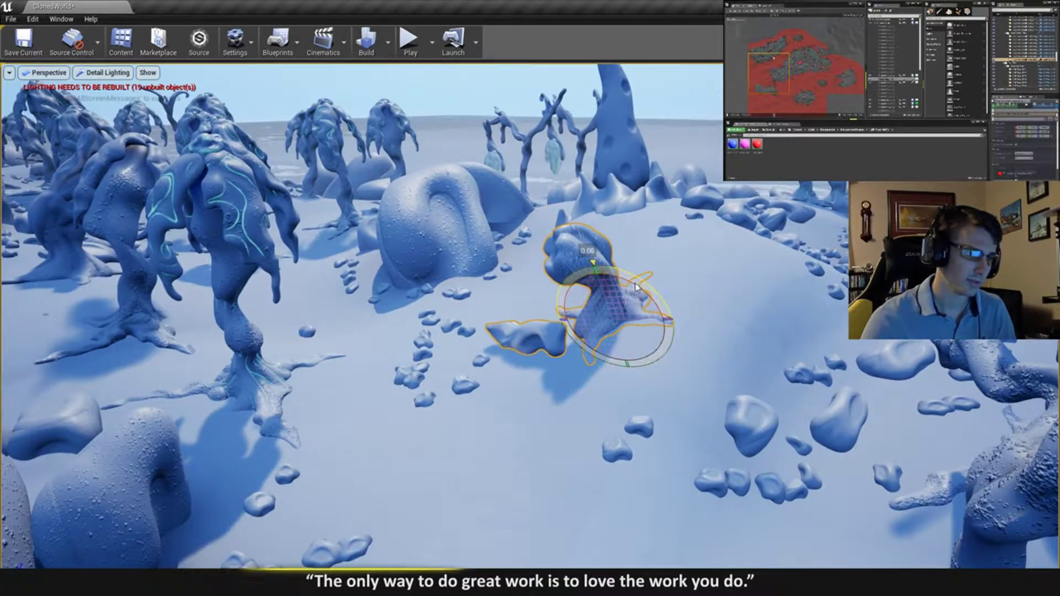
key(Escape)
- Delete the short bud-topped tree from the clearing beside the pointed tree
right_drag(632, 260, 742, 342)
mouse_move(609, 285)
right_down()
mouse_move(605, 308)
mouse_move(640, 314)
mouse_move(597, 281)
right_up()
click(721, 153)
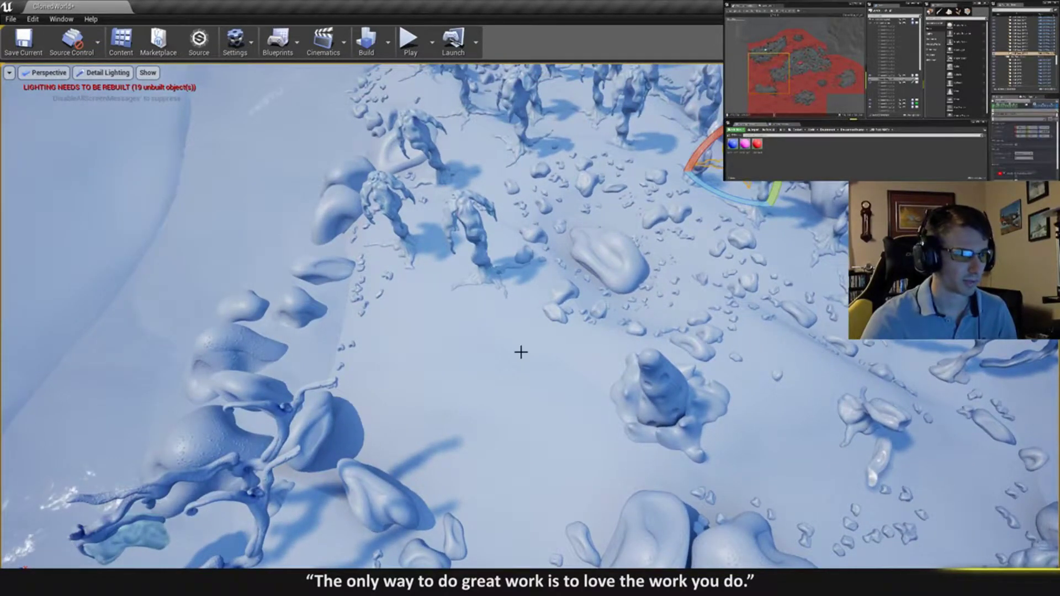
click(783, 409)
right_drag(783, 409, 825, 377)
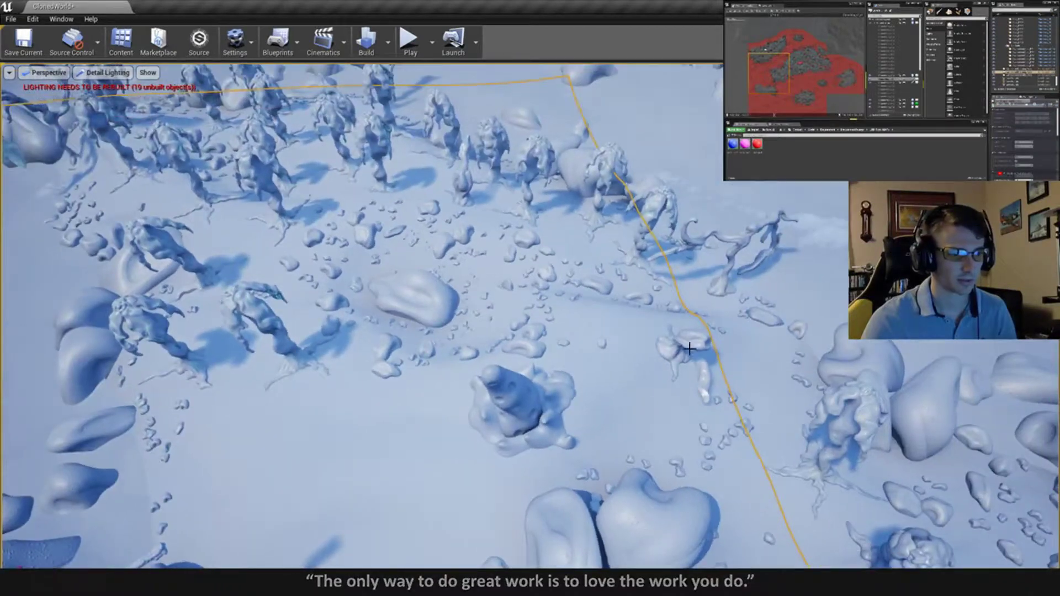
click(684, 342)
key(Delete)
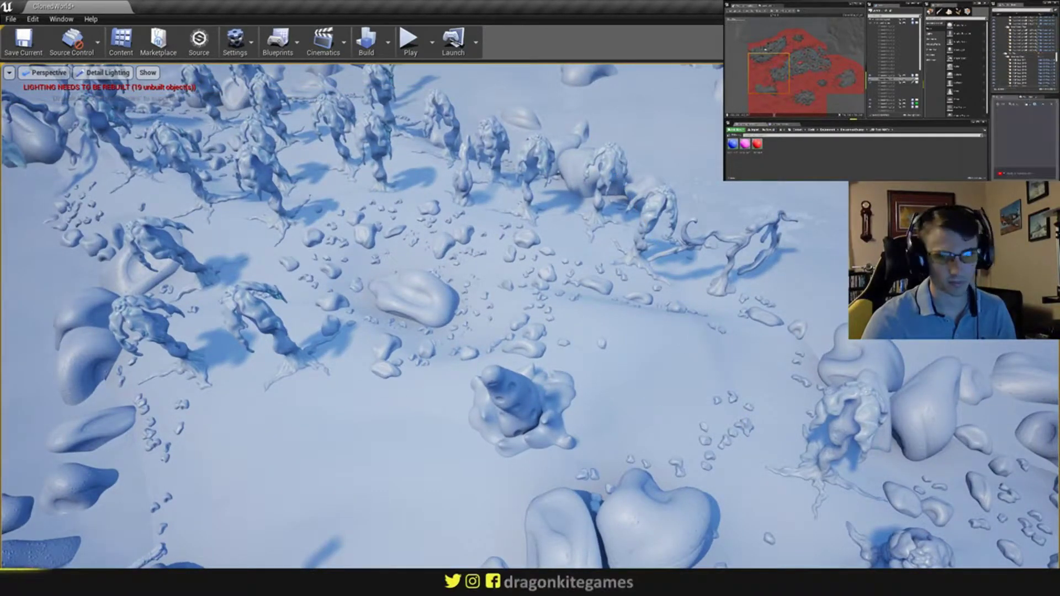
- Make the neighbouring landscape tile the current level and undo the deletion of the bud-topped tree
click(770, 38)
right_drag(551, 349, 533, 334)
key(ctrl+z)
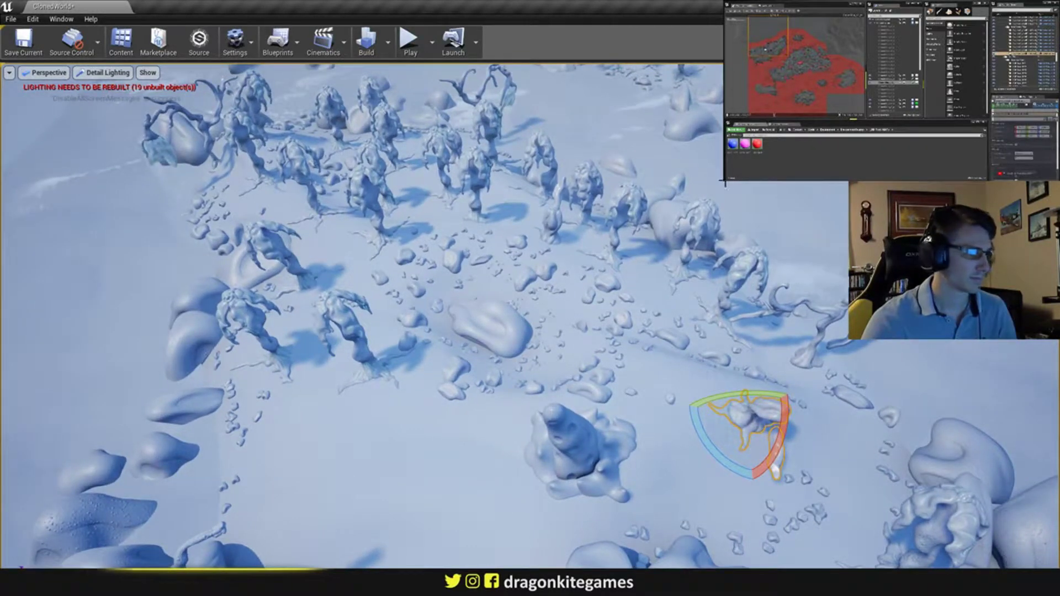
- Place a copy of a drooping tree from the grove in the empty snow beside the pointed tree
click(587, 174)
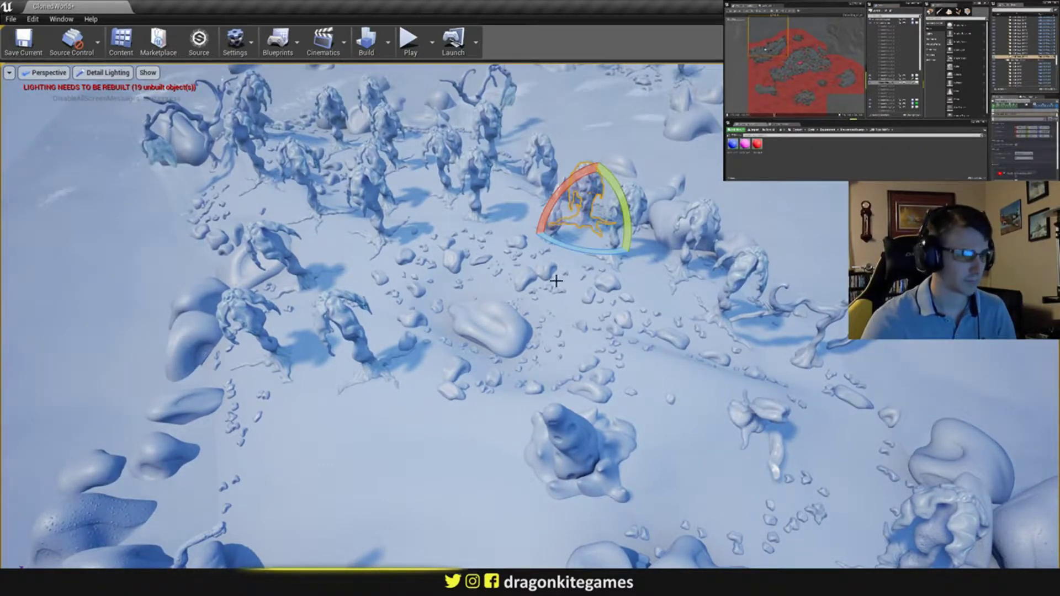
key(w)
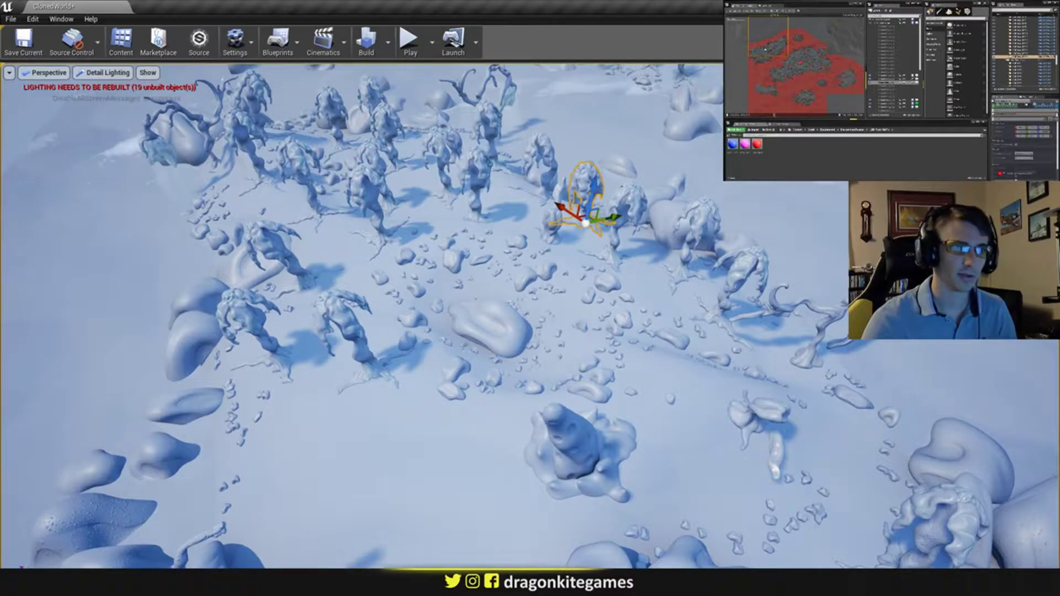
right_drag(587, 217, 643, 224)
drag(551, 192, 610, 466)
drag(691, 457, 492, 483)
mouse_move(492, 445)
right_down()
mouse_move(530, 474)
mouse_move(481, 438)
mouse_move(516, 411)
mouse_move(544, 359)
mouse_move(503, 458)
right_up()
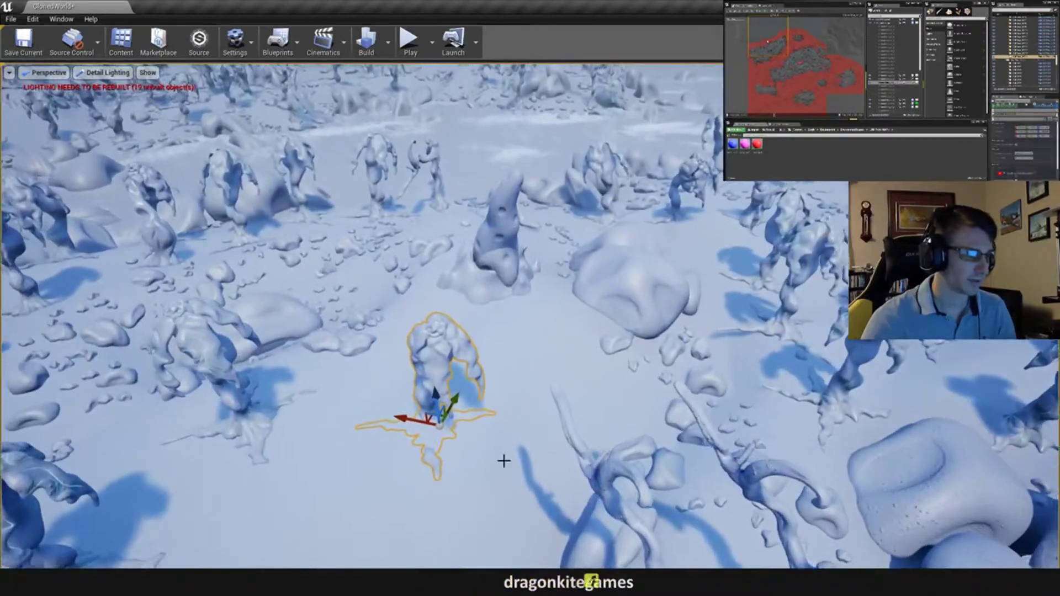
- Shift the copied drooping tree toward the twisted branching trees, switch the transform coordinate space, and adjust the tree's rotation
drag(429, 421, 497, 406)
key(e)
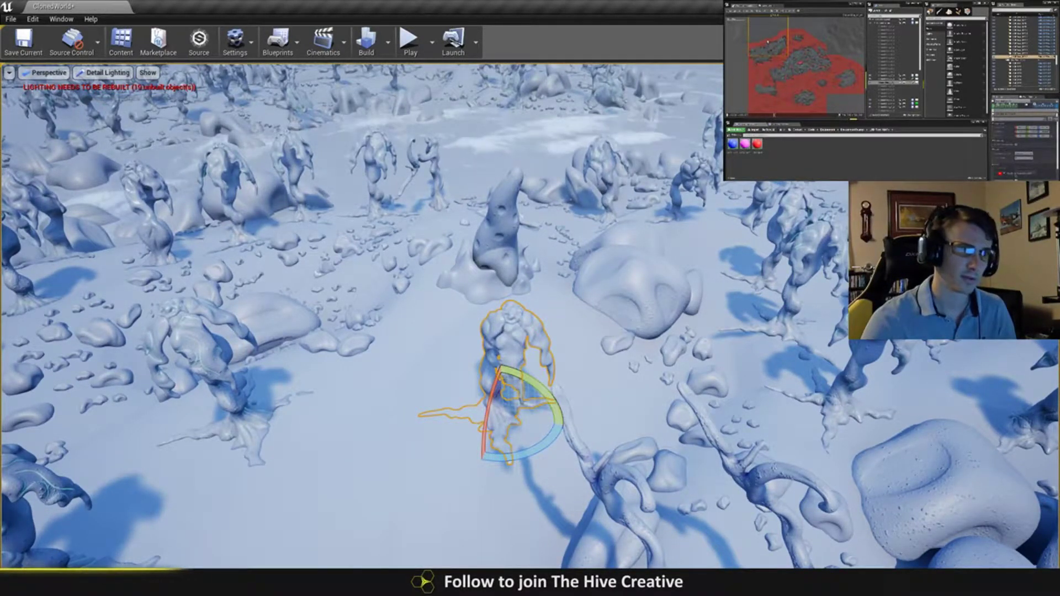
key(ctrl+grave)
drag(509, 393, 519, 415)
right_drag(519, 415, 529, 519)
- Fine-tune the drooping tree's position and tilt its base so the roots match the sloping snow
key(w)
drag(500, 255, 521, 259)
key(a)
right_drag(522, 260, 537, 338)
drag(545, 425, 571, 409)
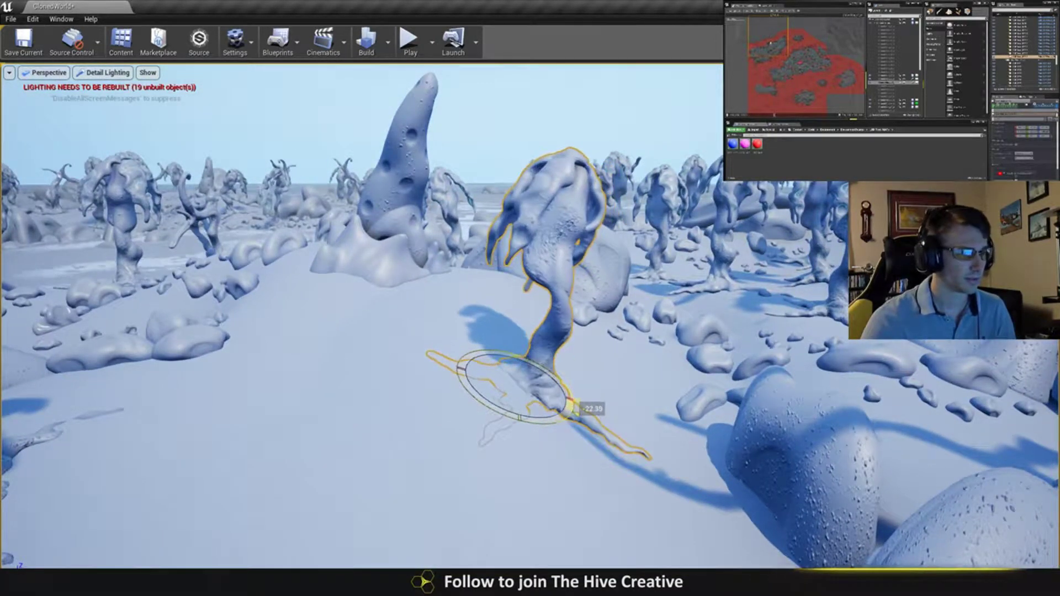
- Rotate and tilt the drooping tree on the hill and adjust its height so its roots follow the slope
drag(520, 334, 547, 375)
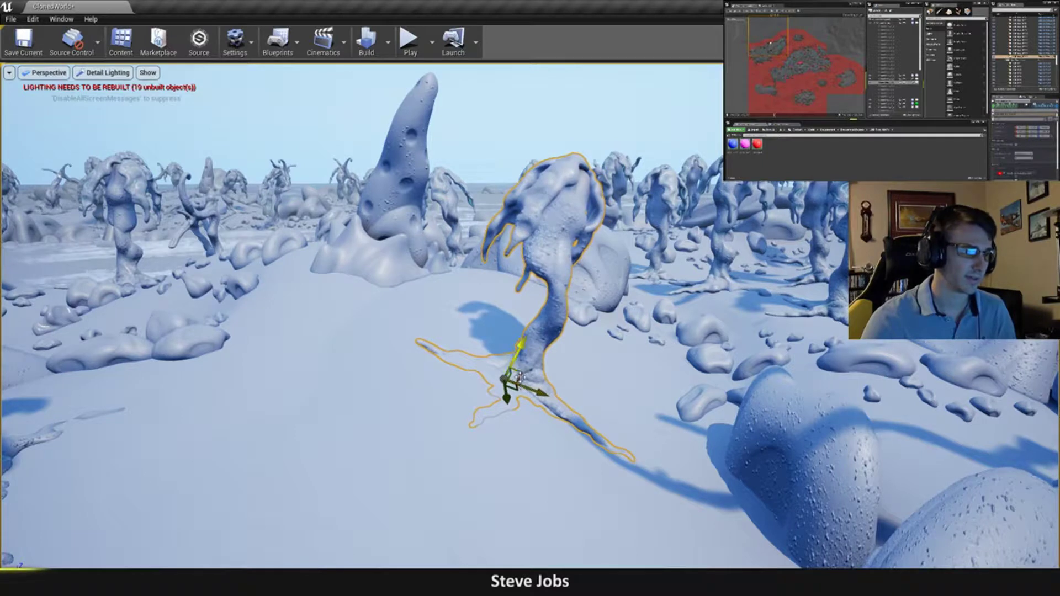
drag(524, 353, 532, 352)
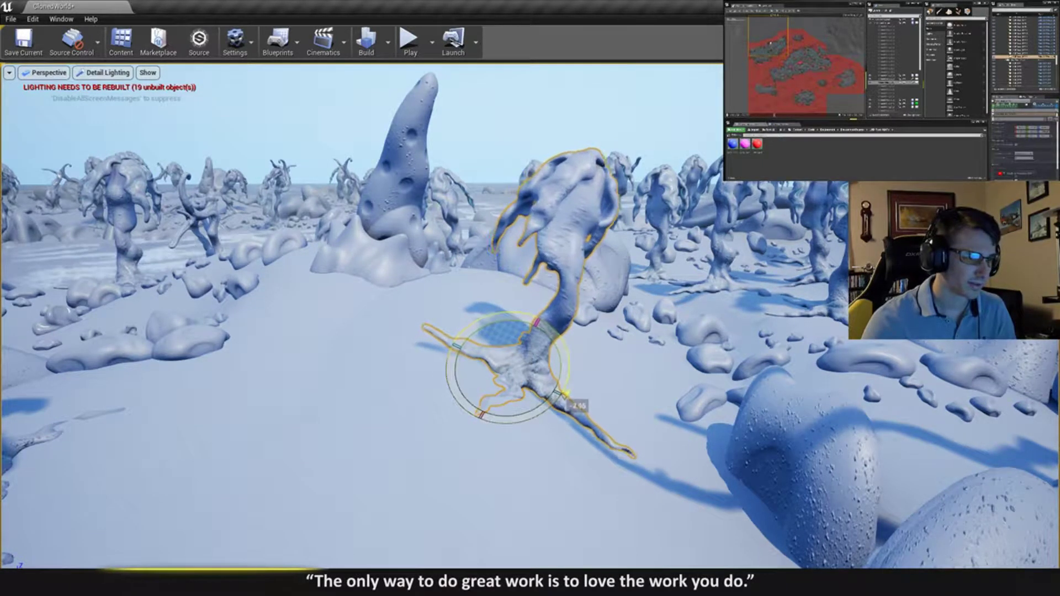
key(Escape)
- Refine the hill tree's tilt and height from the opposite side so its exposed roots sit in the ground
right_drag(518, 322, 370, 309)
key(w)
key(s)
key(d)
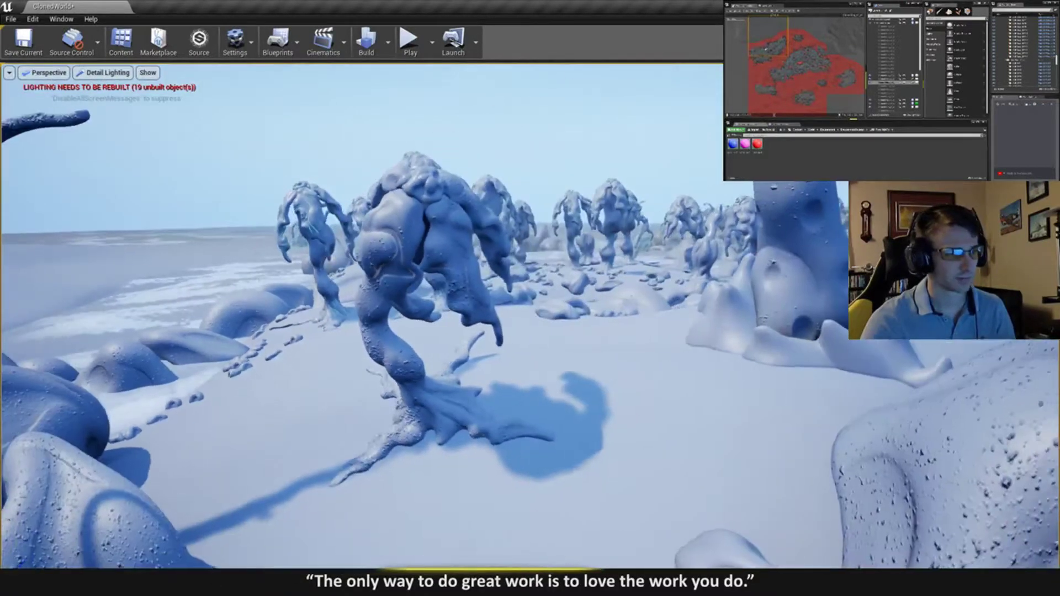
click(439, 418)
drag(456, 436, 409, 355)
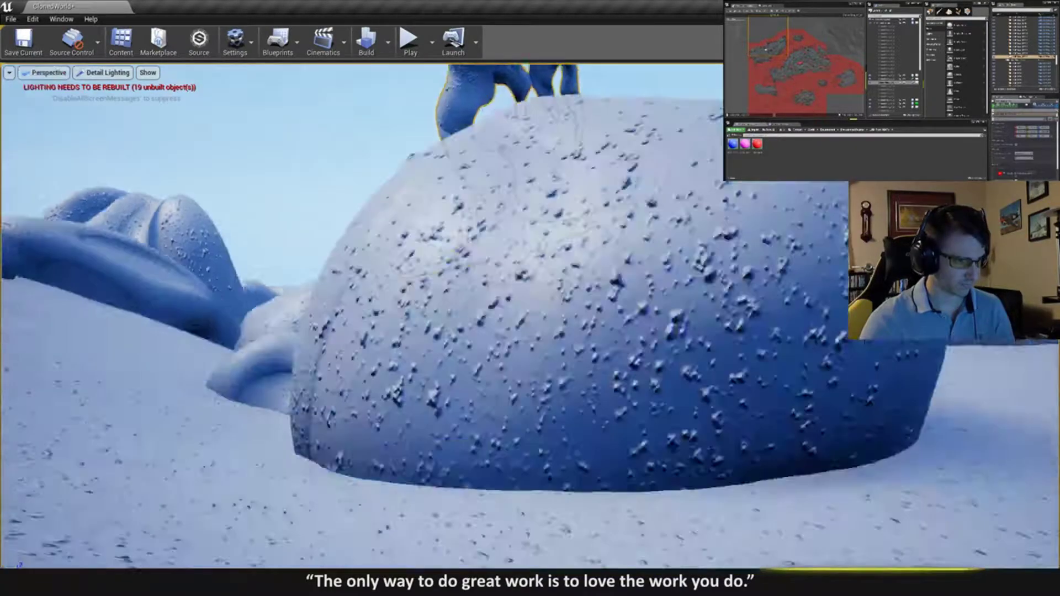
middle_drag(408, 355, 408, 243)
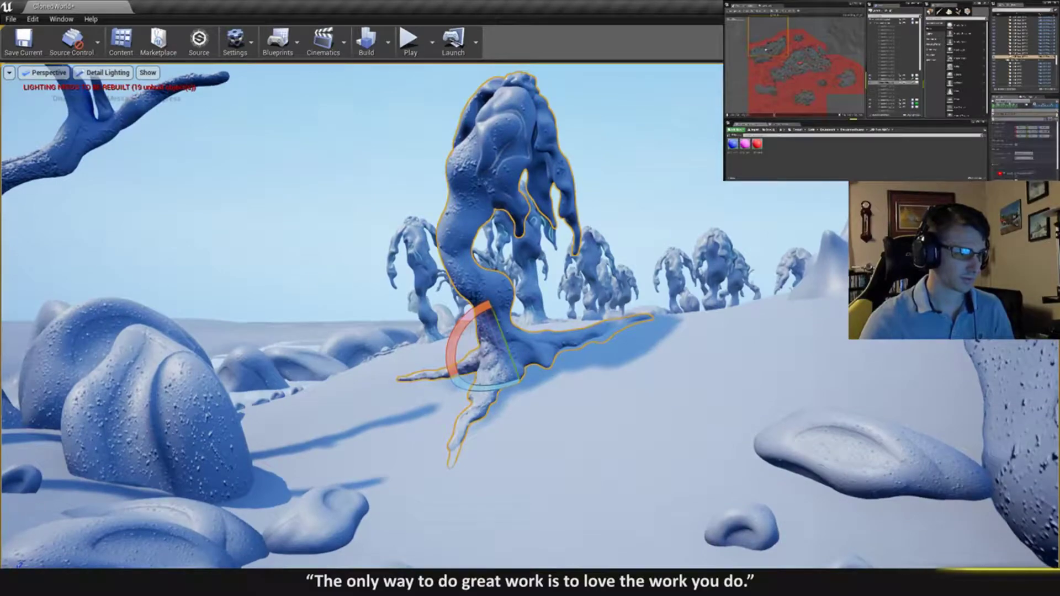
mouse_move(408, 243)
right_down()
mouse_move(497, 249)
mouse_move(530, 265)
mouse_move(386, 259)
mouse_move(409, 248)
right_up()
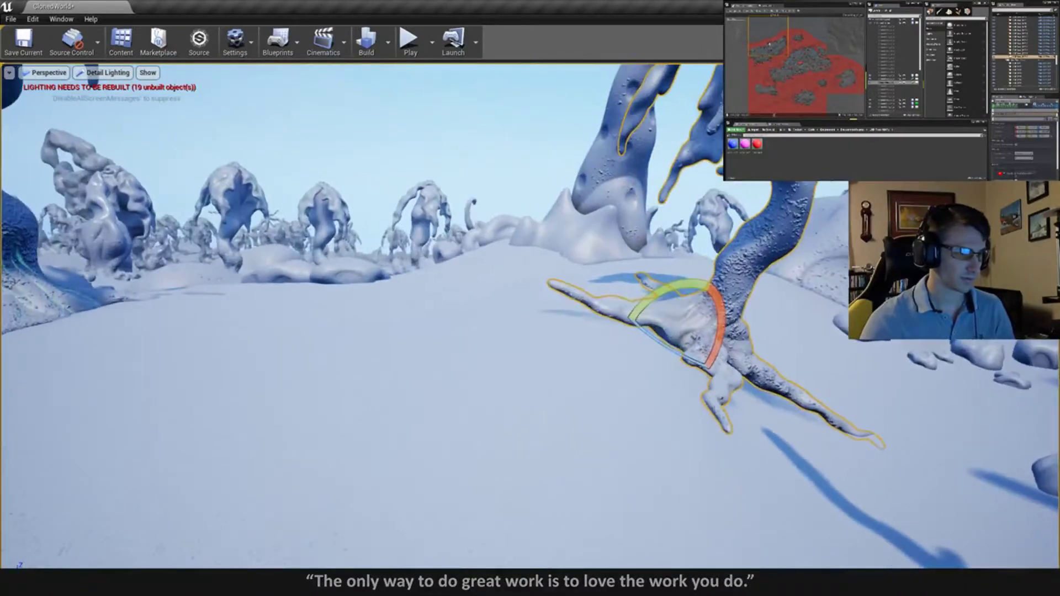
drag(684, 285, 698, 303)
key(w)
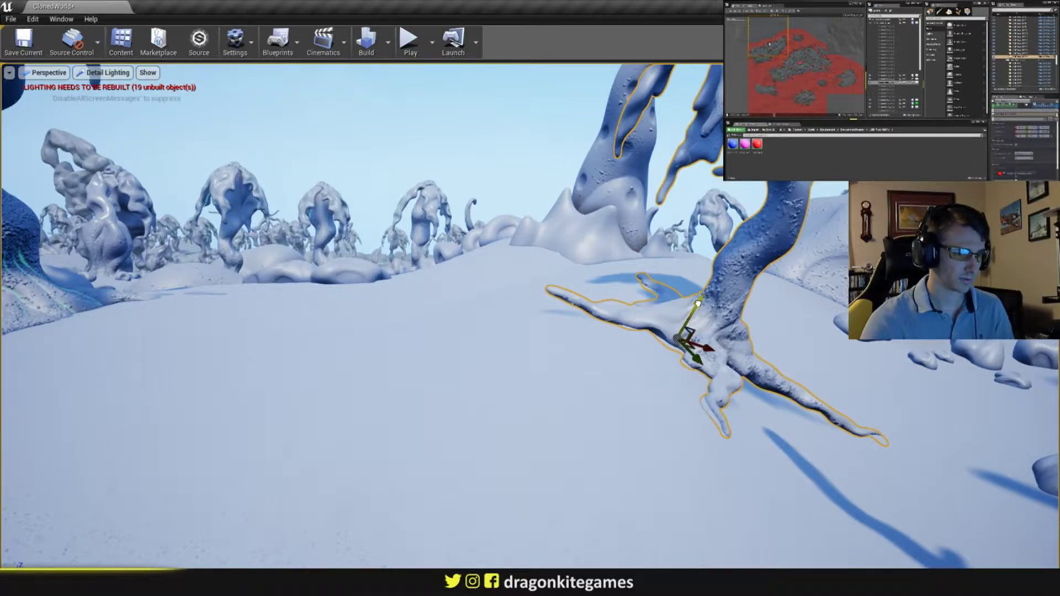
key(Escape)
- Reselect the hill tree and turn it about its trunk, adjusting its lean to suit the slope
key(s)
right_drag(659, 285, 659, 312)
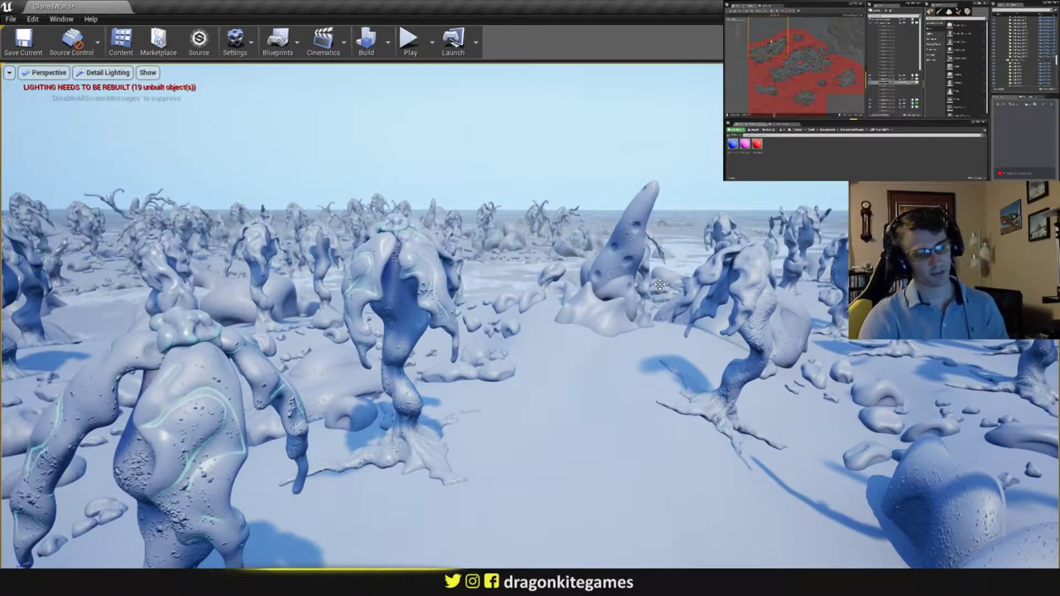
key(w)
right_drag(681, 297, 680, 320)
click(661, 354)
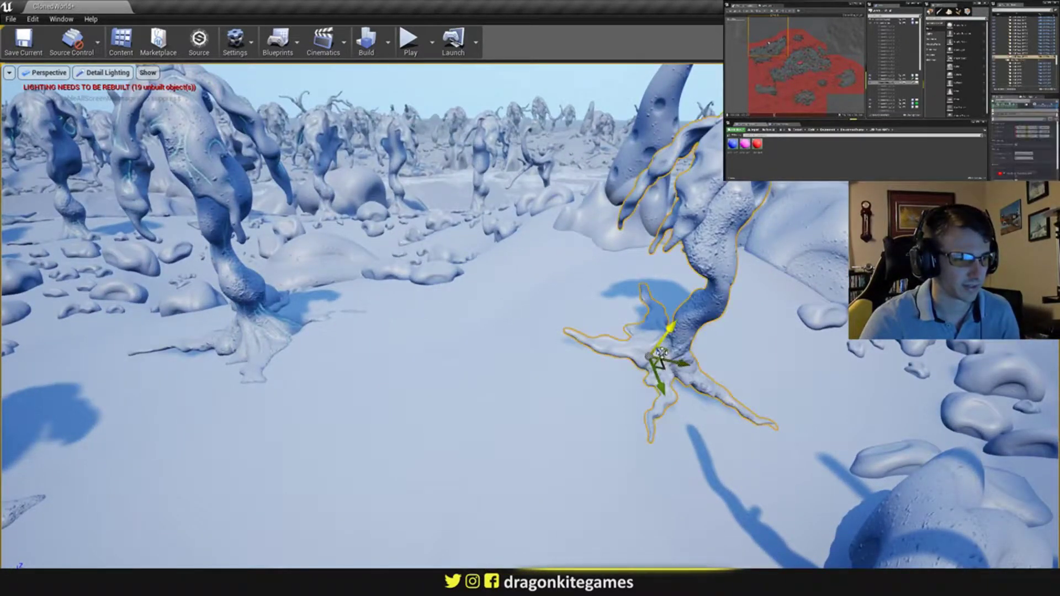
key(e)
drag(656, 407, 686, 351)
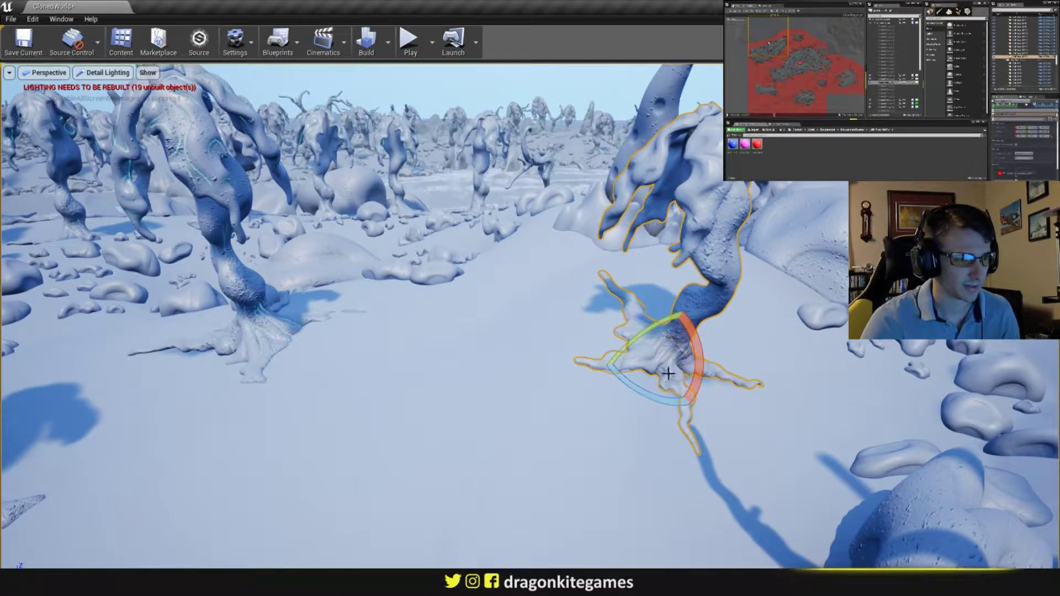
right_drag(648, 295, 665, 246)
key(s)
key(a)
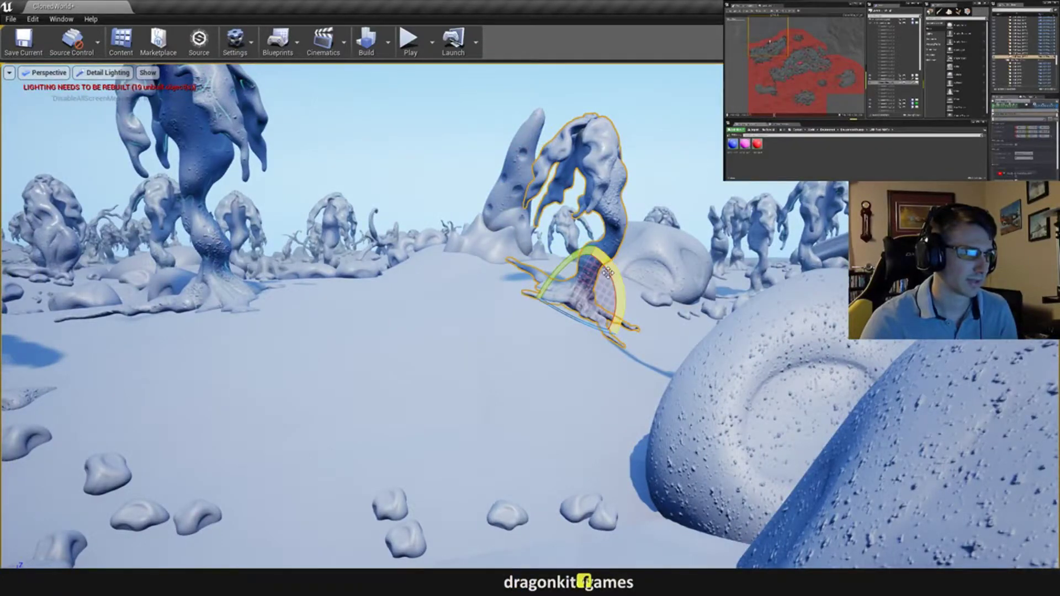
key(Escape)
- Rotate the hill tree again around its base and adjust its height until the roots rest on the surface
right_drag(617, 293, 585, 287)
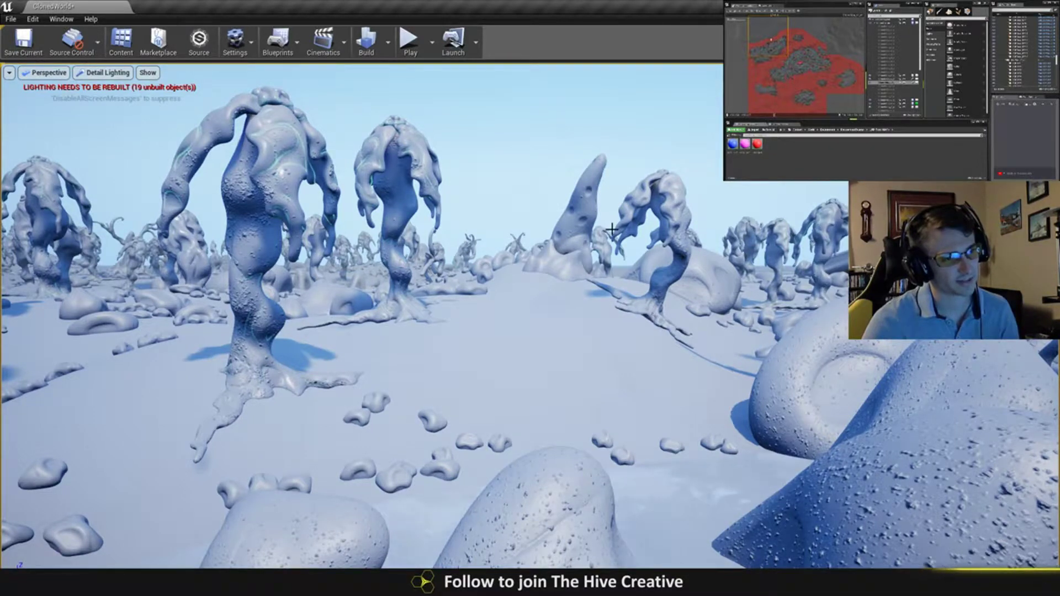
click(655, 301)
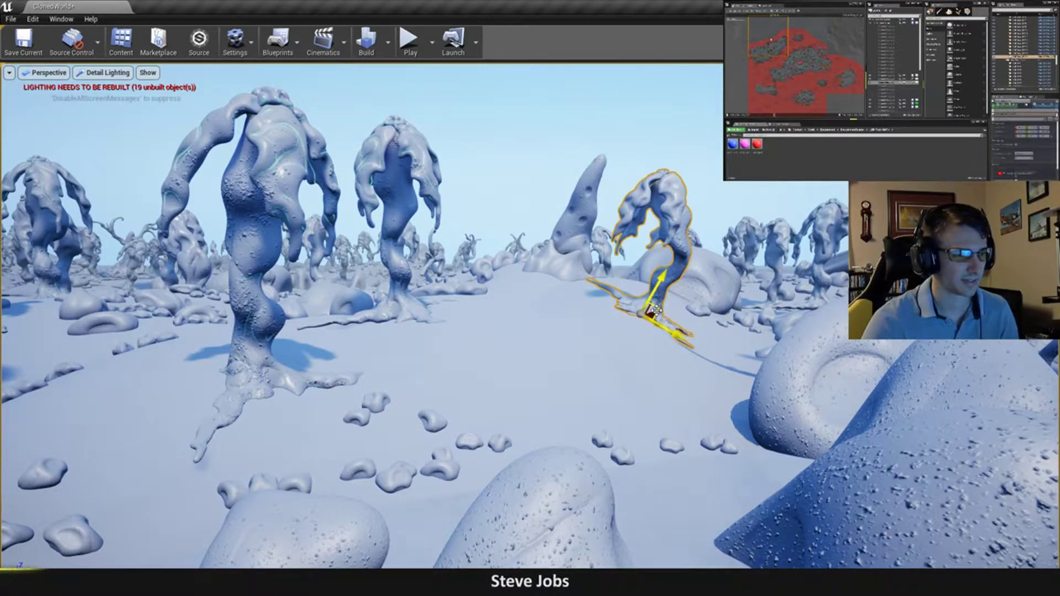
drag(653, 307, 585, 285)
key(e)
key(w)
mouse_move(585, 284)
right_down()
mouse_move(585, 259)
mouse_move(585, 282)
right_up()
drag(667, 393, 685, 433)
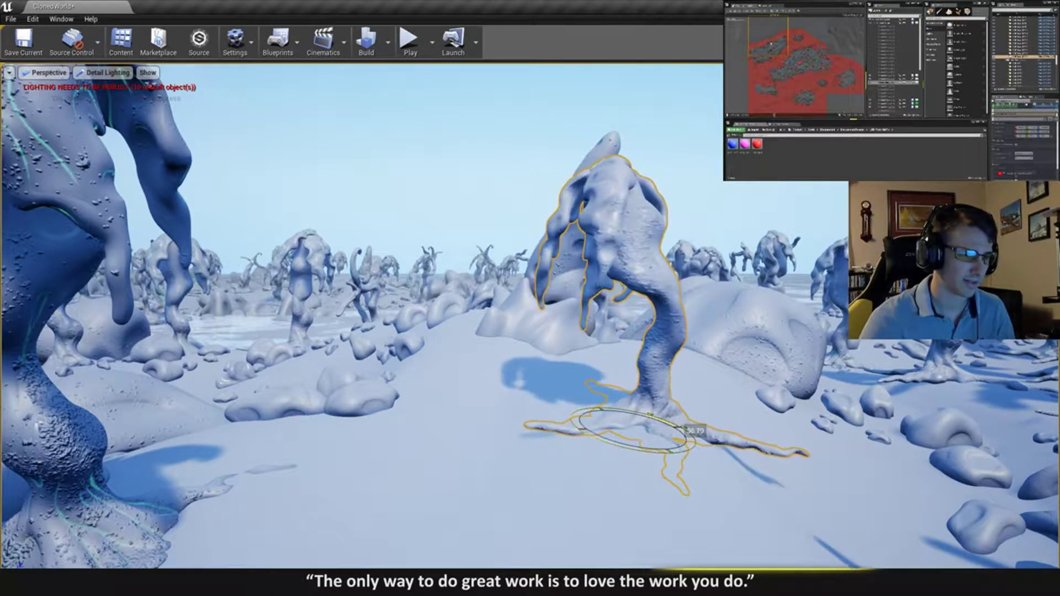
drag(621, 385, 635, 404)
right_drag(651, 390, 669, 391)
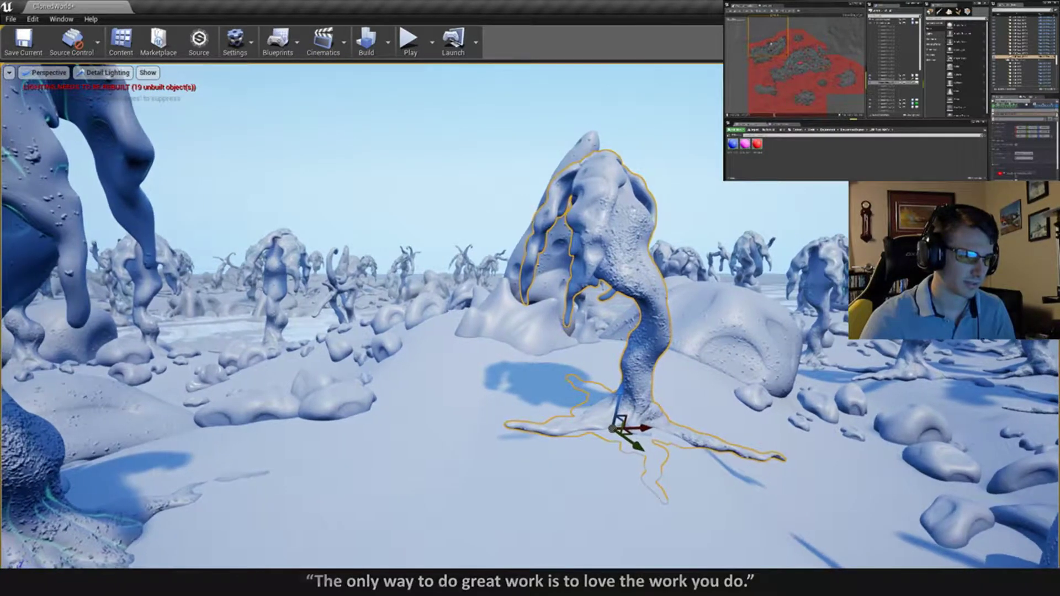
drag(621, 398, 625, 390)
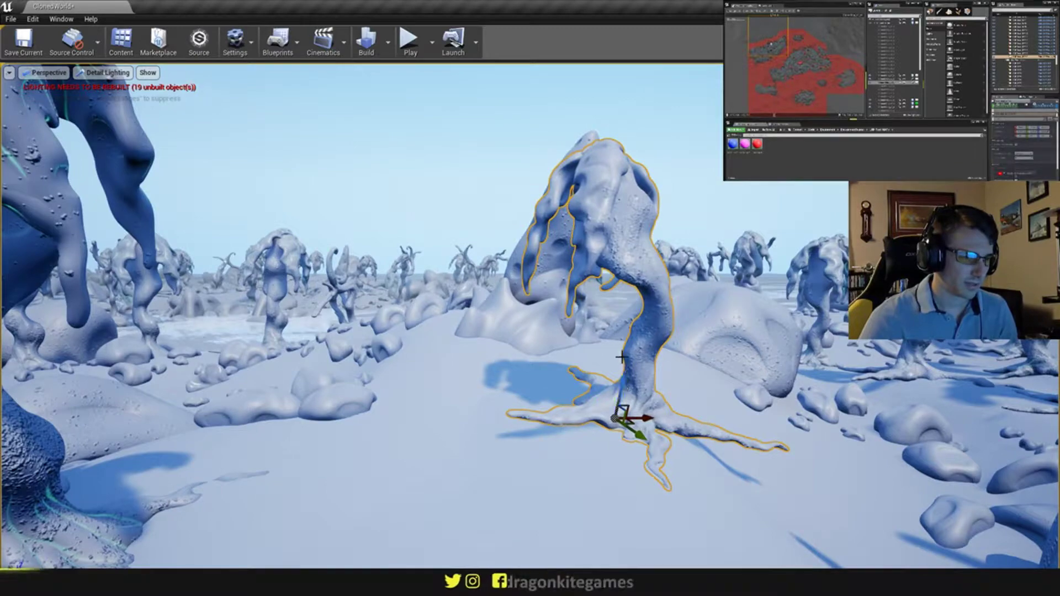
key(Escape)
- Place a small rock on the bare ground between the trees and lower it onto the surface
key(s)
right_drag(625, 356, 662, 342)
key(e)
key(w)
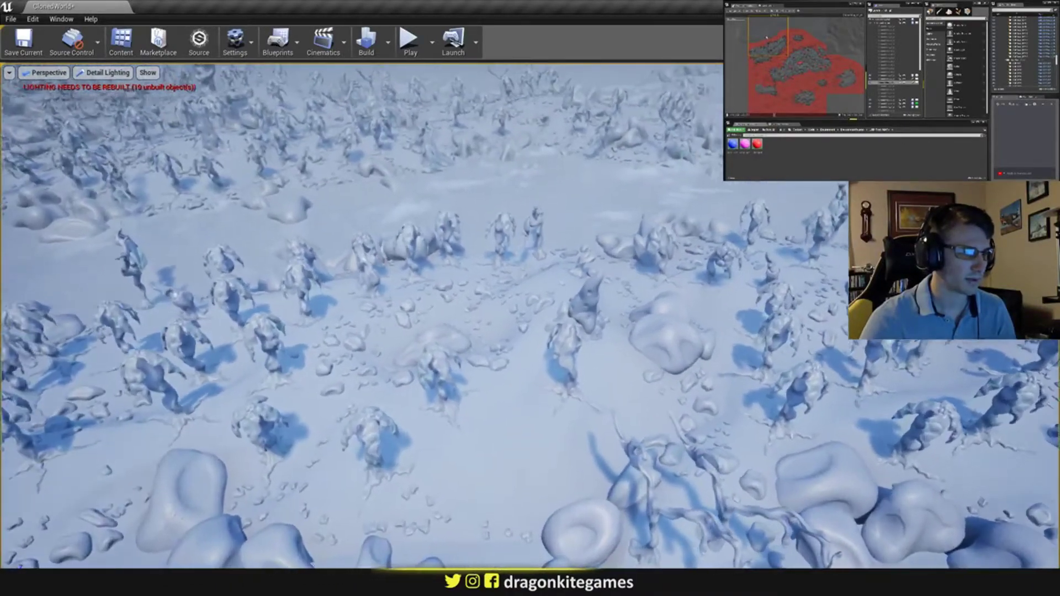
right_drag(491, 260, 500, 259)
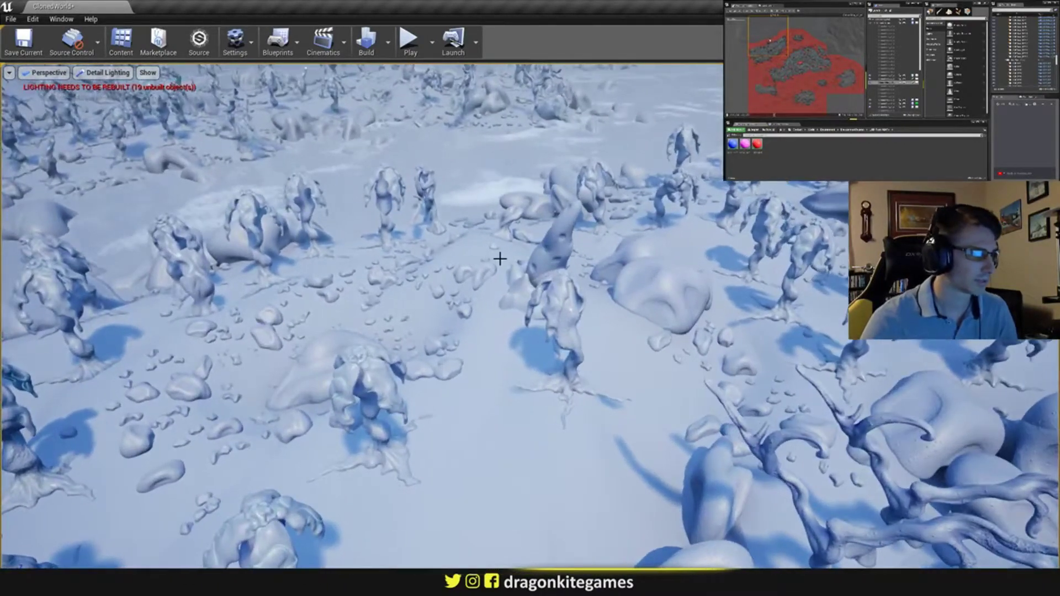
click(495, 247)
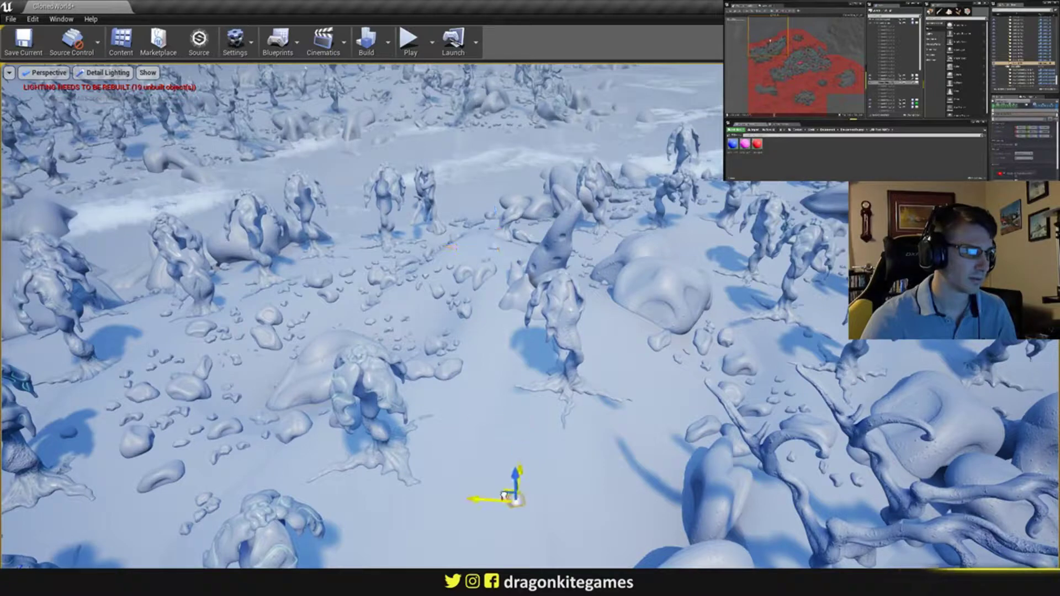
right_drag(475, 468, 510, 244)
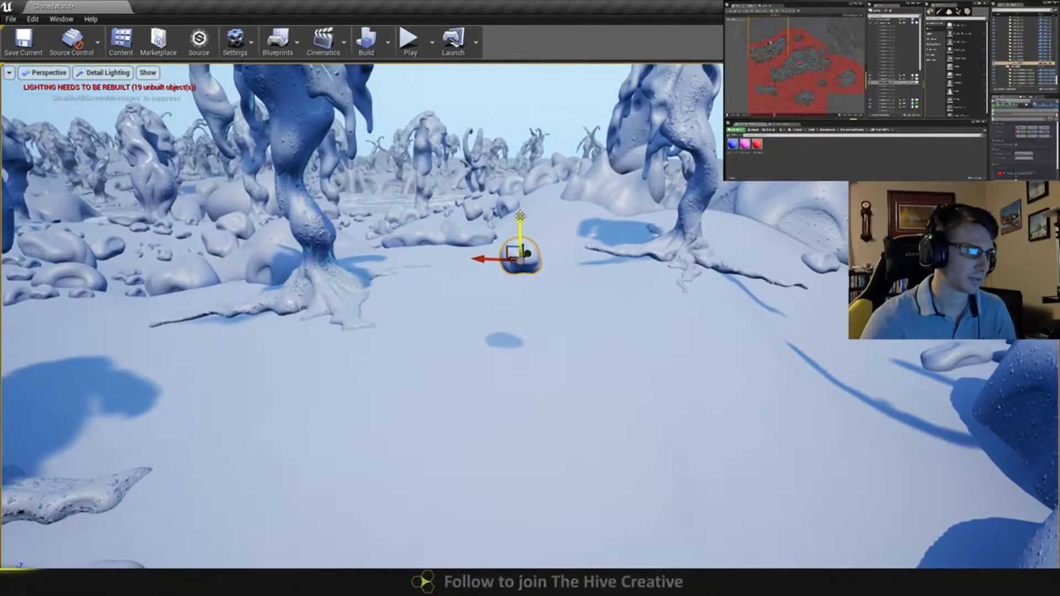
drag(524, 224, 525, 326)
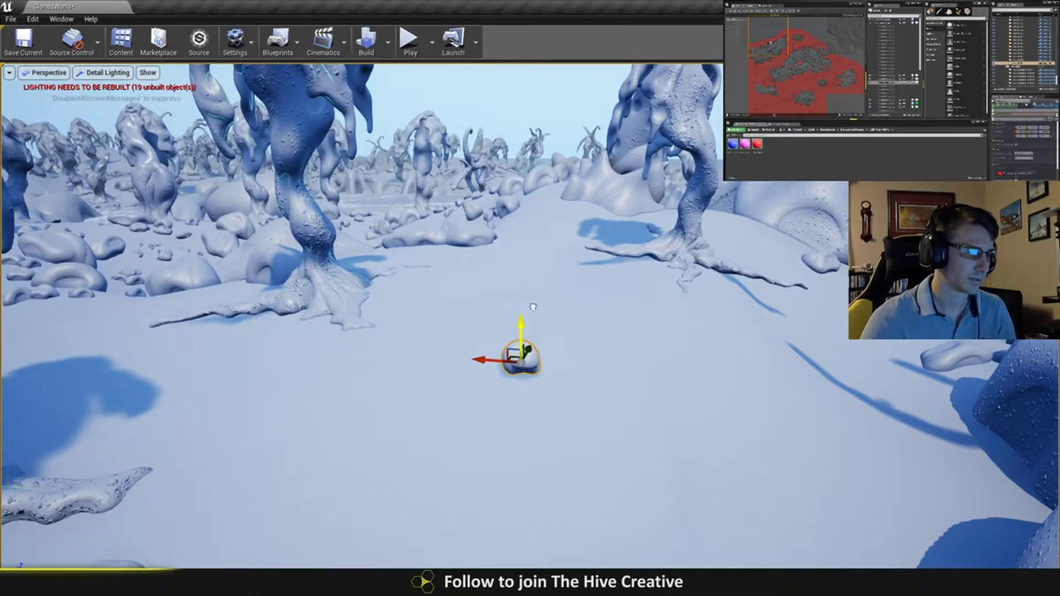
- Add a second copy of the small rock further down the bare slope, lower it to the ground and rotate it
right_drag(532, 307, 458, 364)
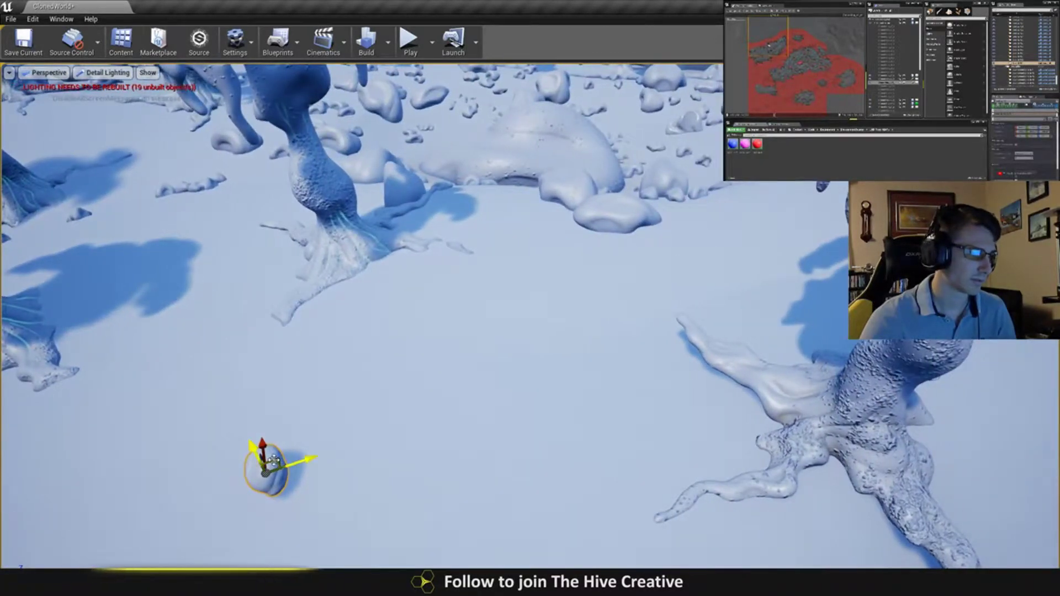
drag(277, 457, 367, 392)
right_drag(359, 347, 309, 386)
right_drag(485, 336, 449, 360)
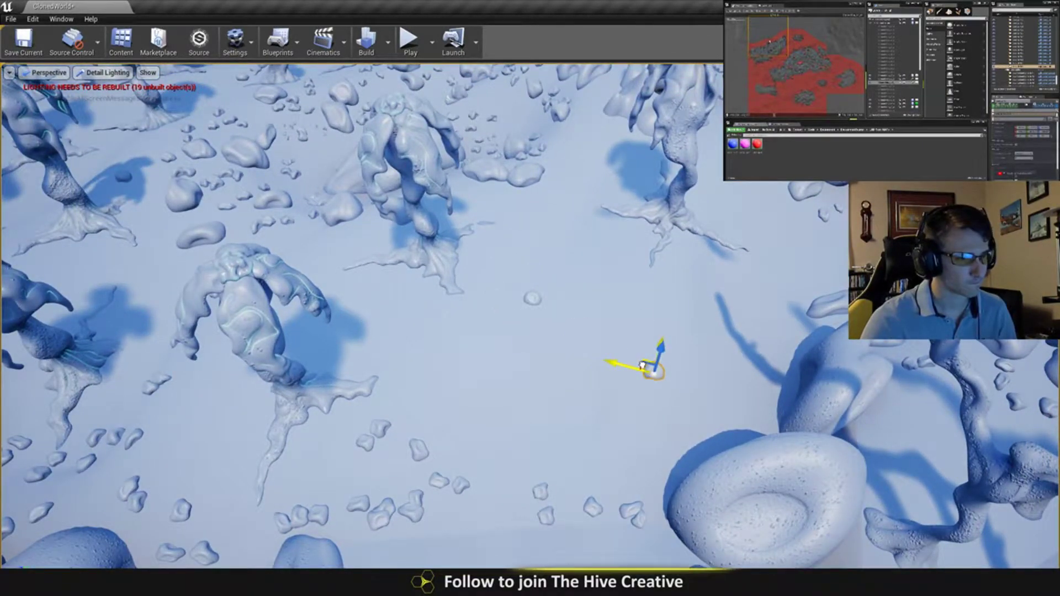
right_drag(638, 288, 657, 212)
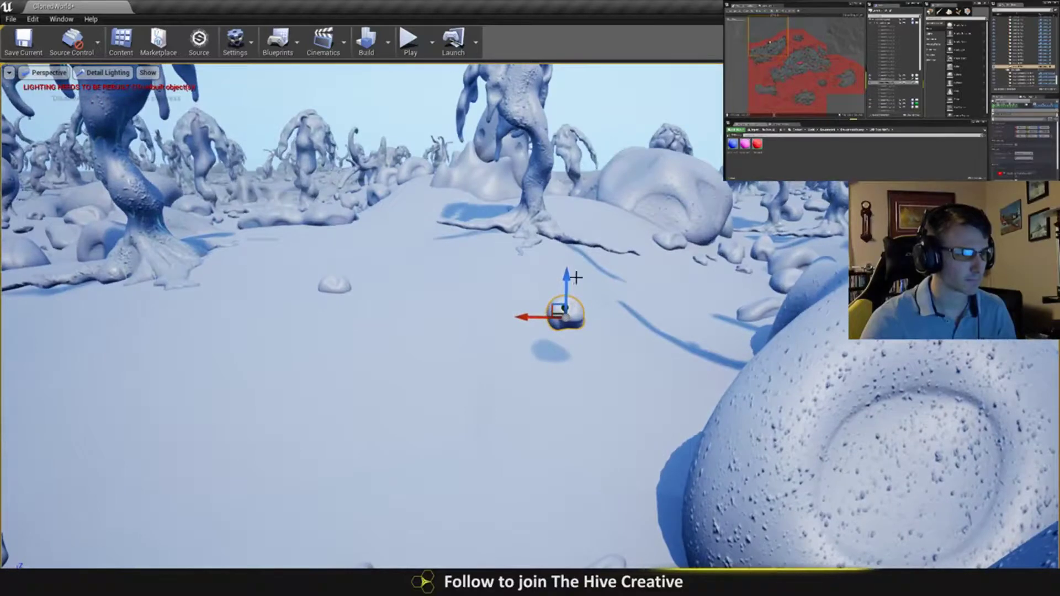
drag(568, 284, 580, 330)
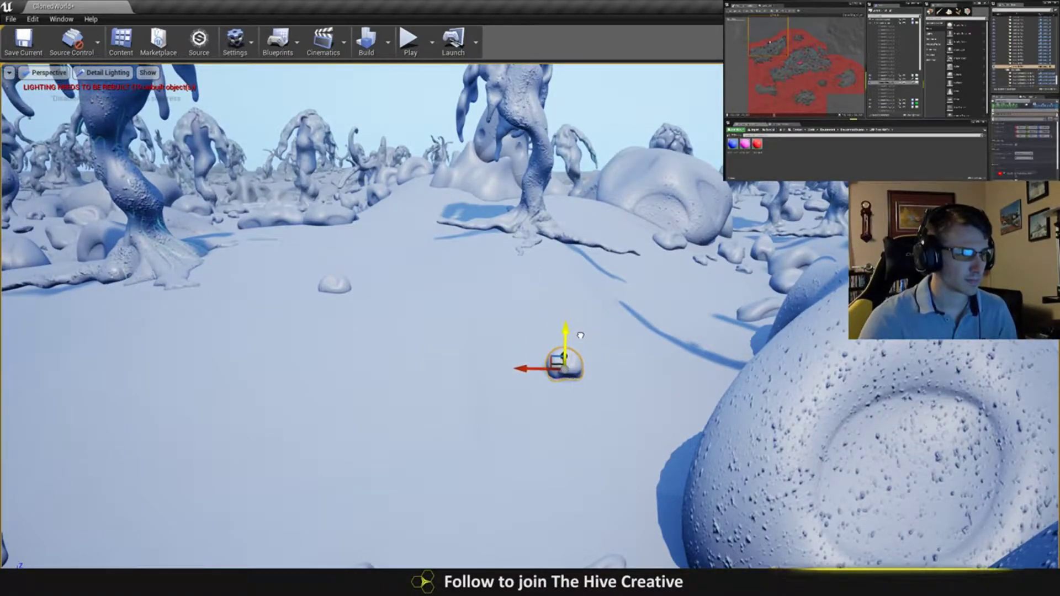
key(e)
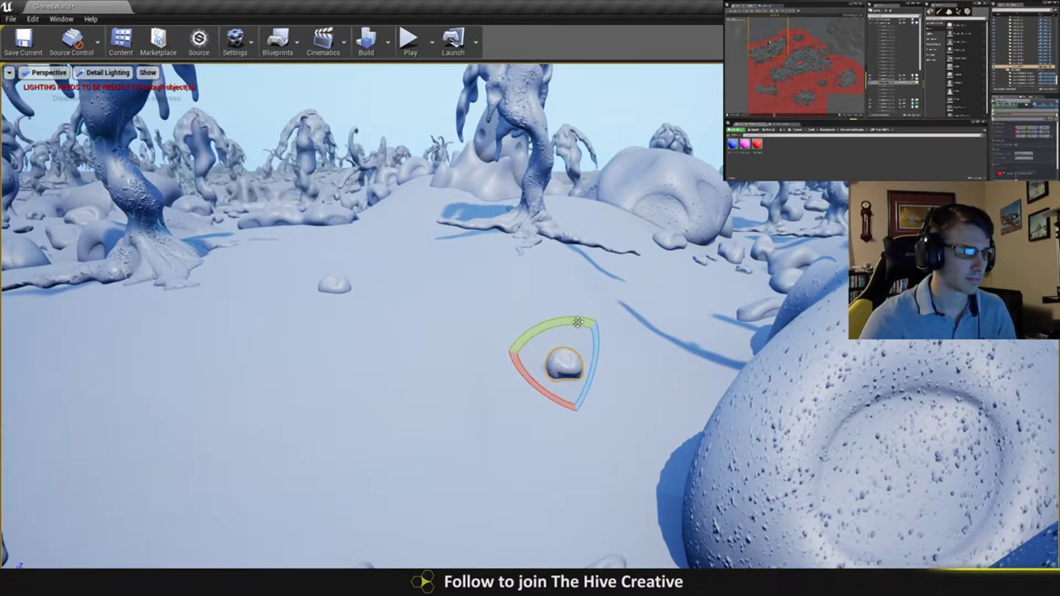
drag(577, 322, 552, 328)
key(Escape)
- Save the level and switch the viewport from Detail Lighting to Lit
right_drag(552, 328, 529, 378)
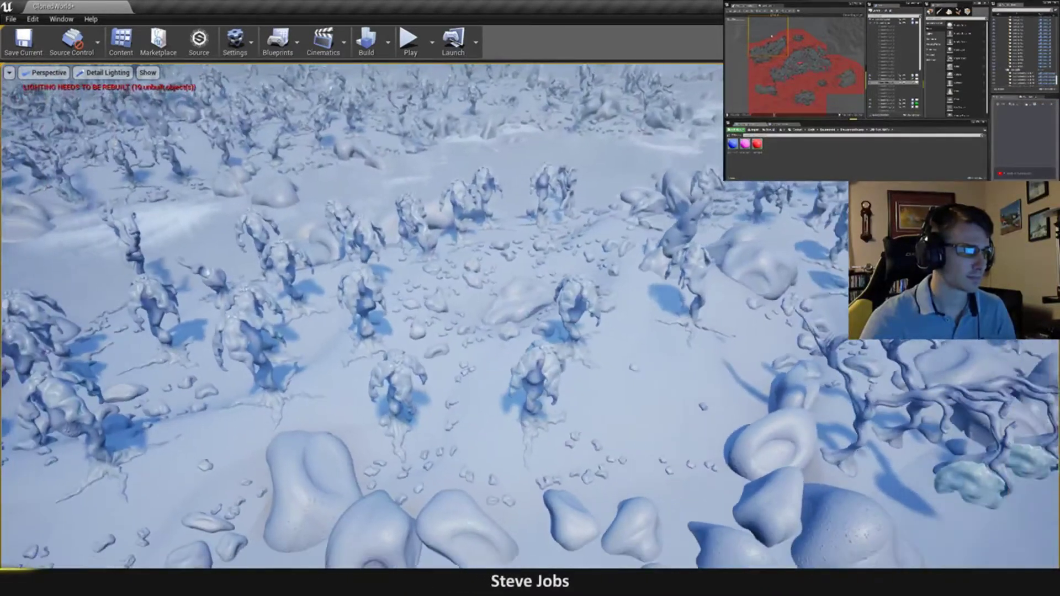
key(ctrl+s)
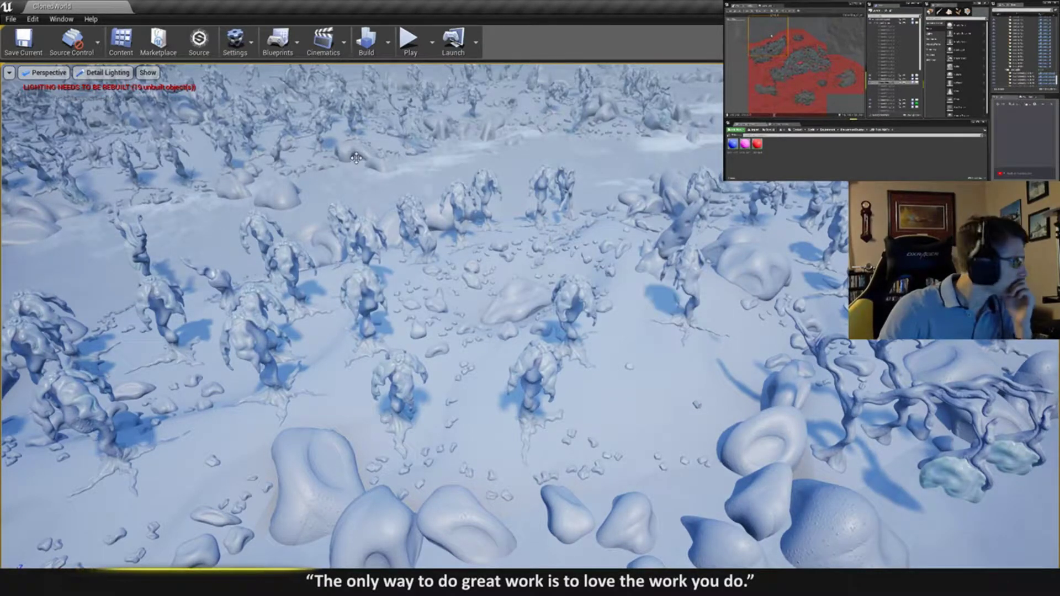
click(131, 77)
click(88, 95)
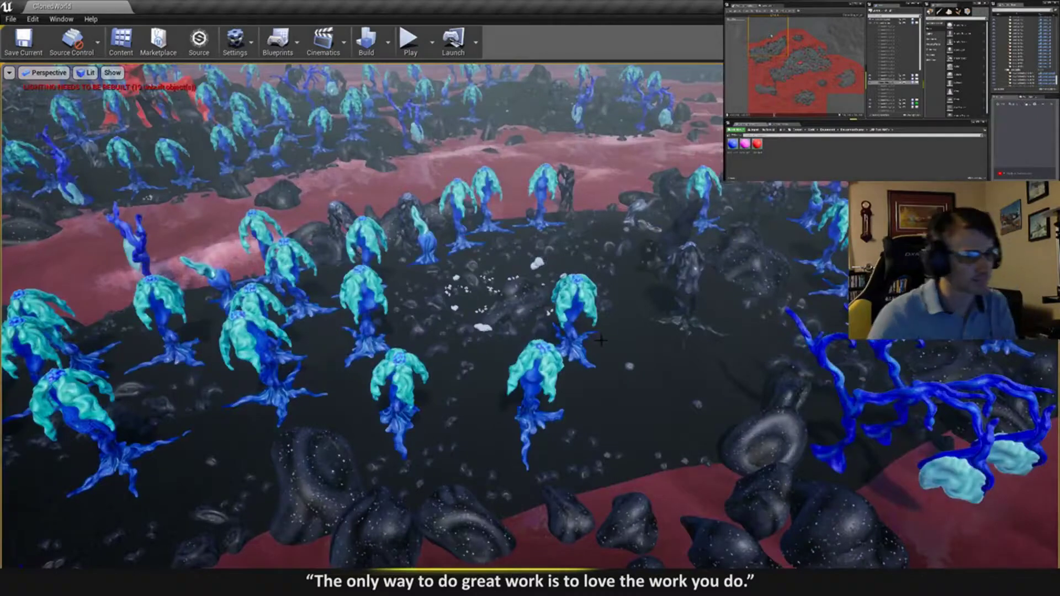
- Examine the distribution of trees and rocks across the islands from several sides and from above
key(s)
mouse_move(530, 316)
right_down()
mouse_move(574, 312)
mouse_move(543, 312)
right_up()
key(Down)
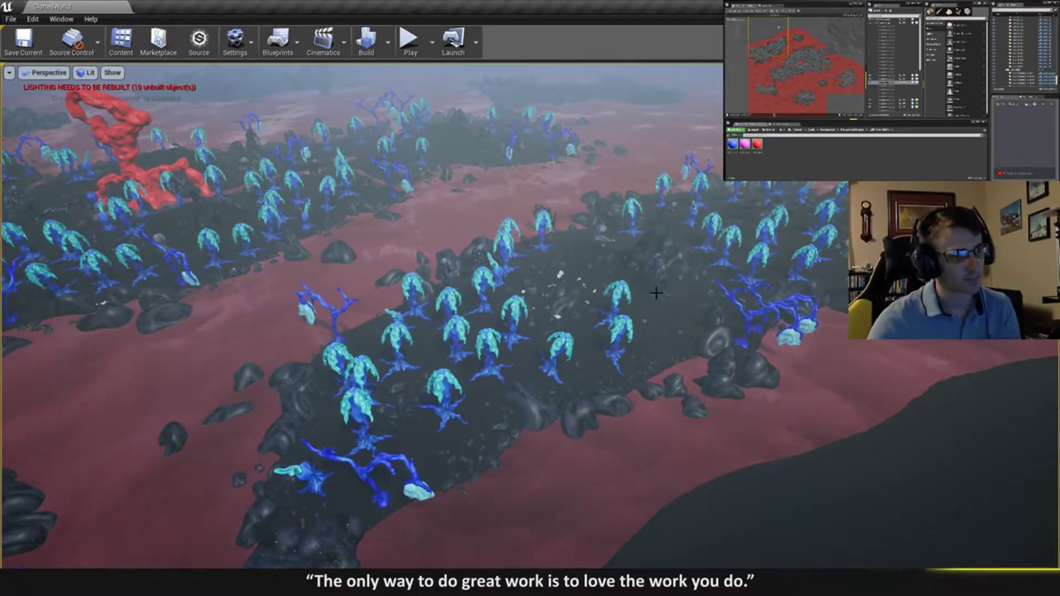
key(w)
right_drag(654, 291, 910, 290)
key(a)
key(s)
key(a)
right_drag(638, 320, 629, 320)
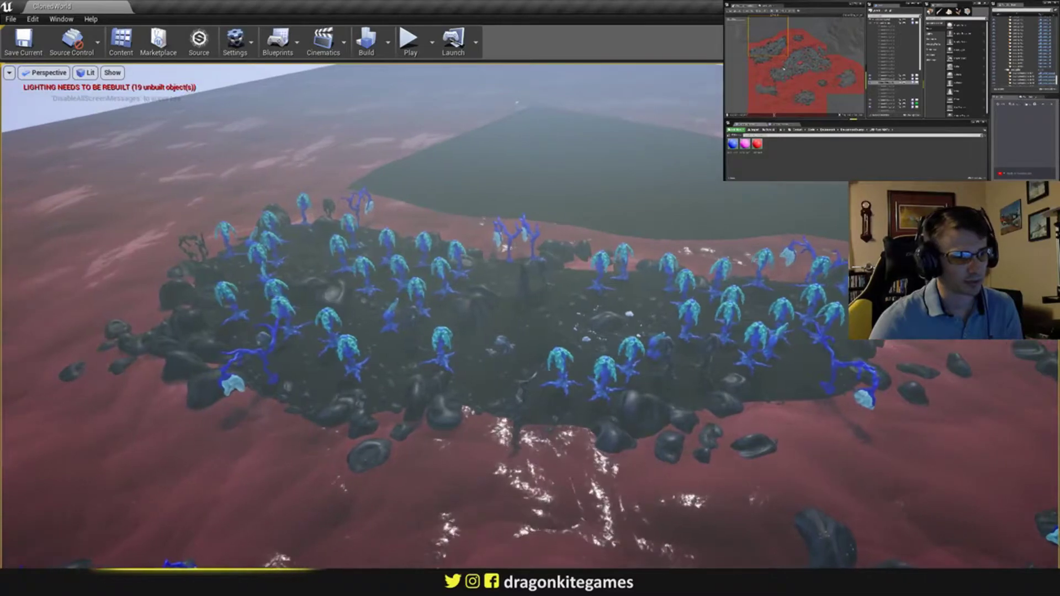
key(w)
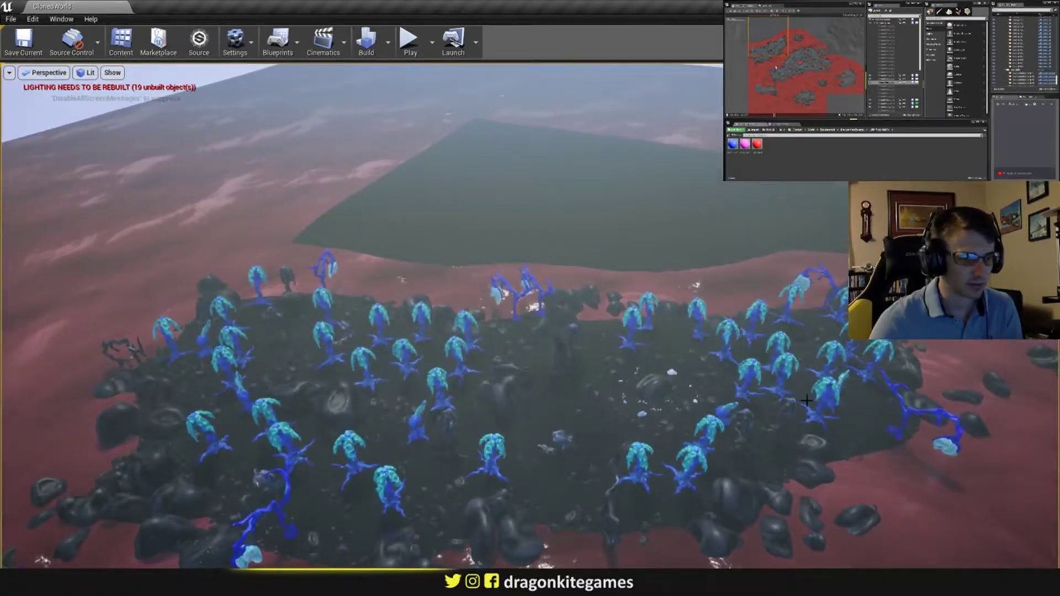
right_drag(715, 409, 479, 473)
key(a)
right_drag(252, 327, 75, 334)
key(d)
key(w)
key(d)
key(w)
key(d)
key(s)
key(s)
key(s)
key(s)
mouse_move(527, 425)
right_down()
mouse_move(521, 434)
mouse_move(520, 408)
right_up()
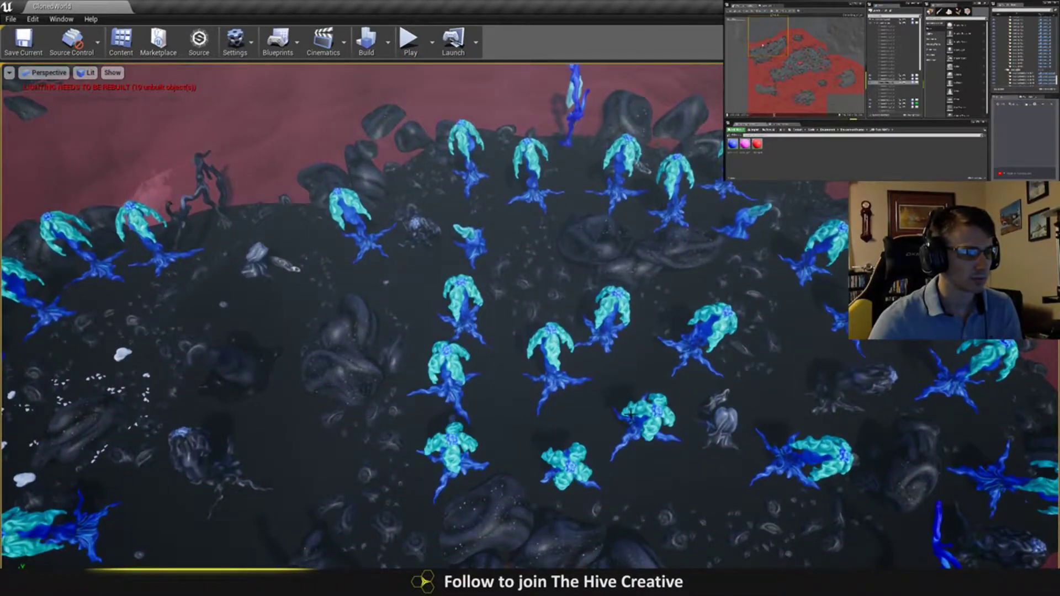
- Delete the blue tree in the middle of the dense cluster on the island
click(654, 405)
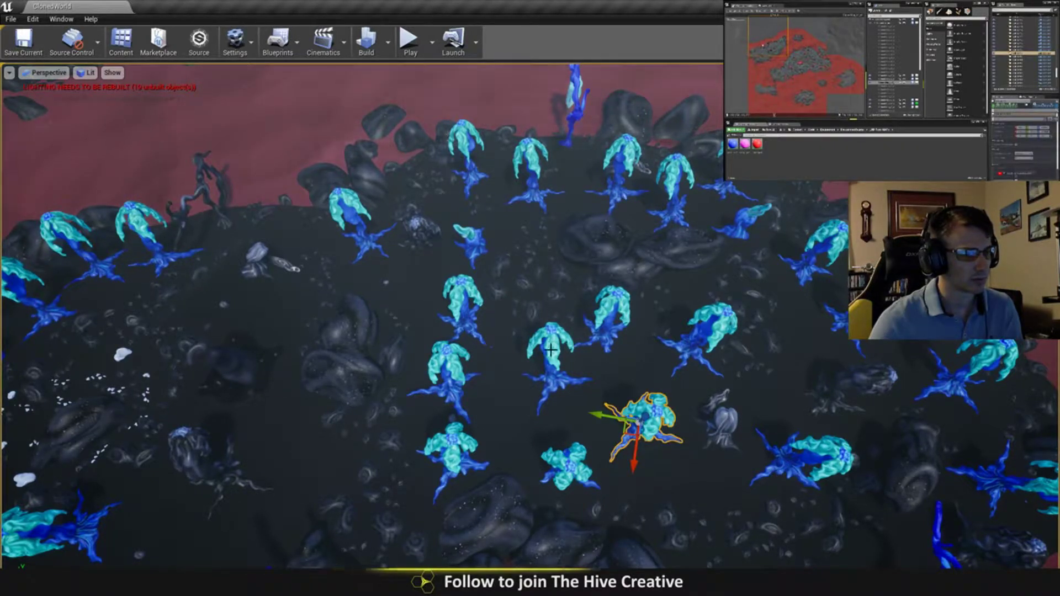
click(551, 350)
key(Delete)
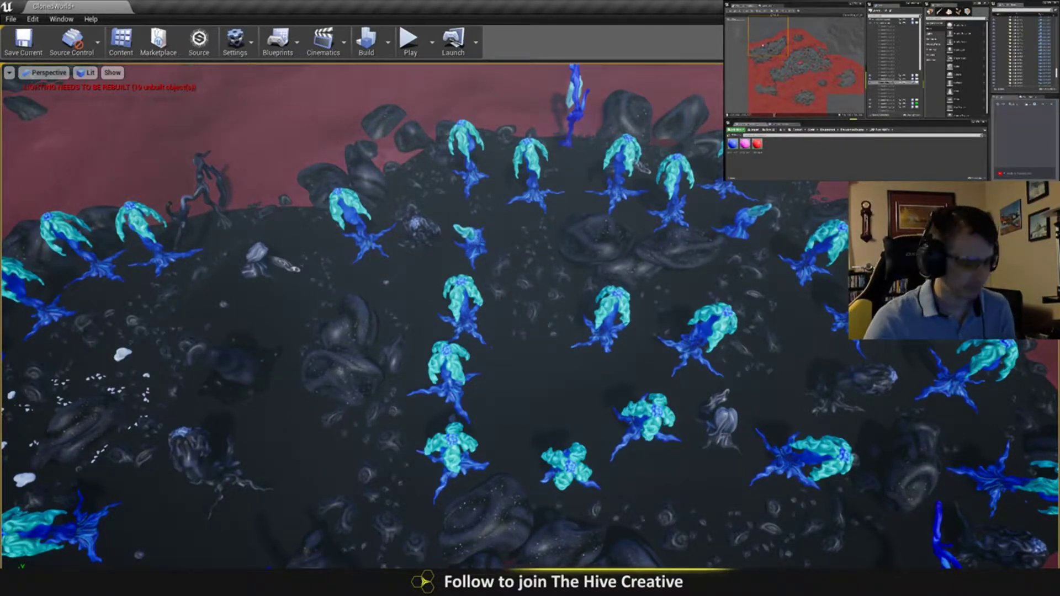
- Duplicate the small single-tipped blue tree, place the copy in the open gap of the drooping tree cluster and adjust its height
click(470, 244)
key(ctrl+w)
drag(460, 261, 519, 401)
mouse_move(519, 401)
right_down()
mouse_move(524, 315)
mouse_move(523, 417)
right_up()
key(w)
drag(528, 420, 528, 389)
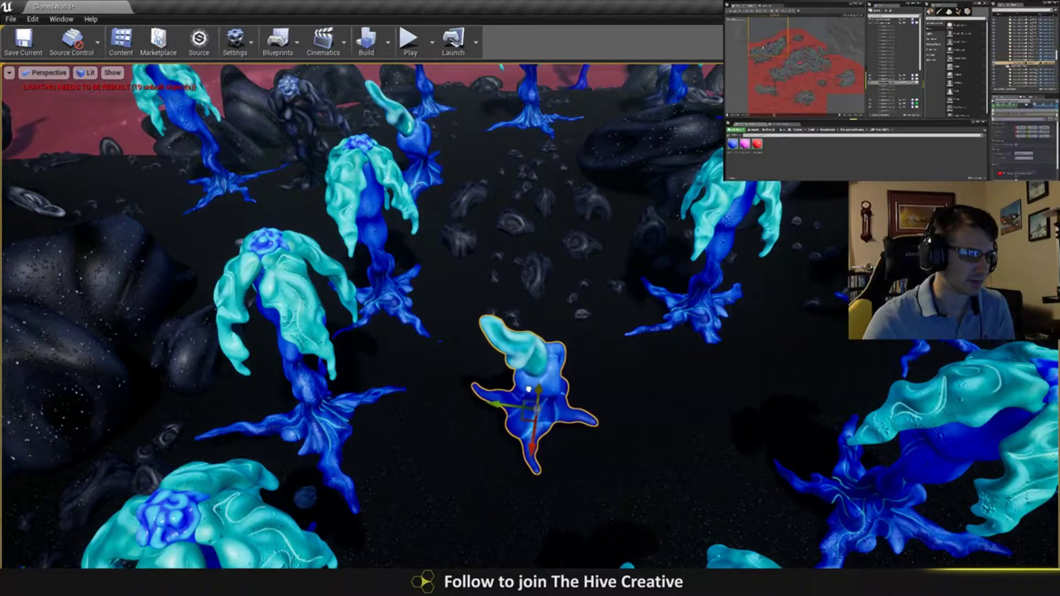
- Rotate the new small tree in the gap and set its base onto the ground
key(e)
drag(531, 464, 482, 443)
right_drag(485, 444, 491, 331)
key(q)
drag(436, 387, 469, 395)
key(w)
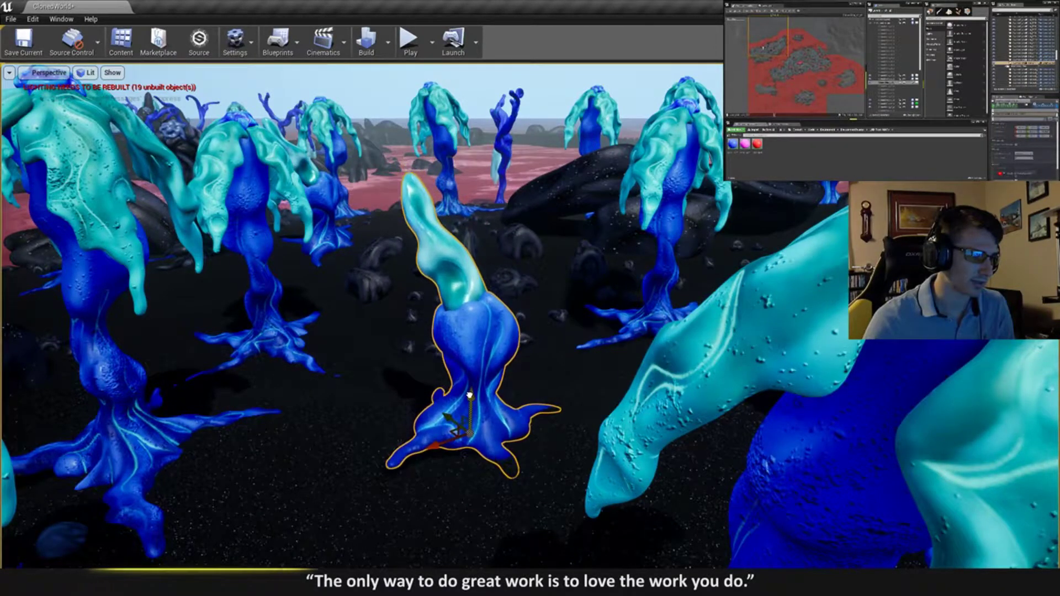
- Create a second copy of the small tree beside the drooping tree across the gap
key(s)
right_drag(514, 471, 515, 514)
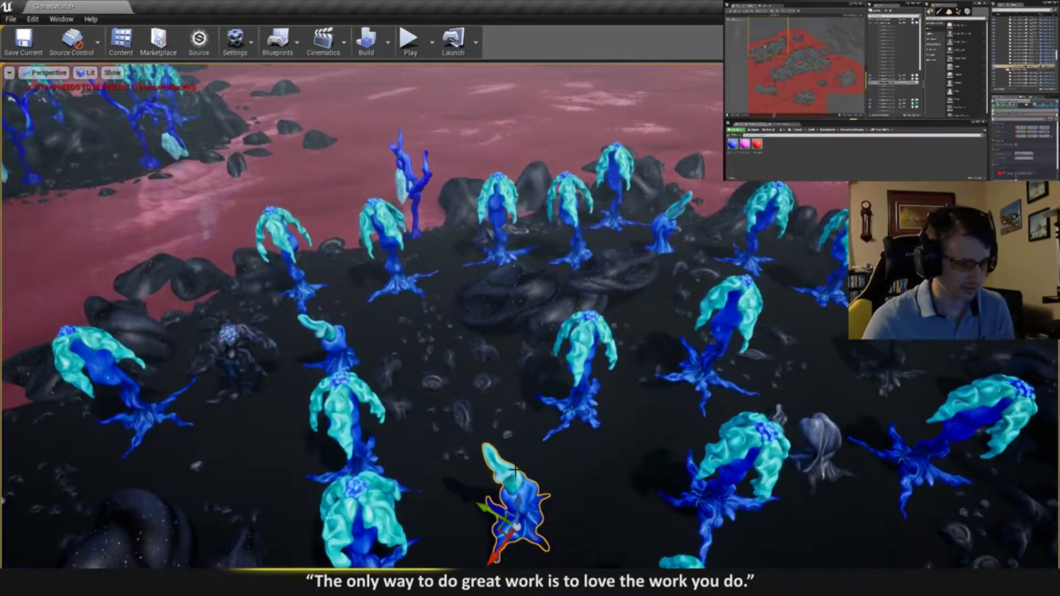
alt+drag(502, 525, 605, 470)
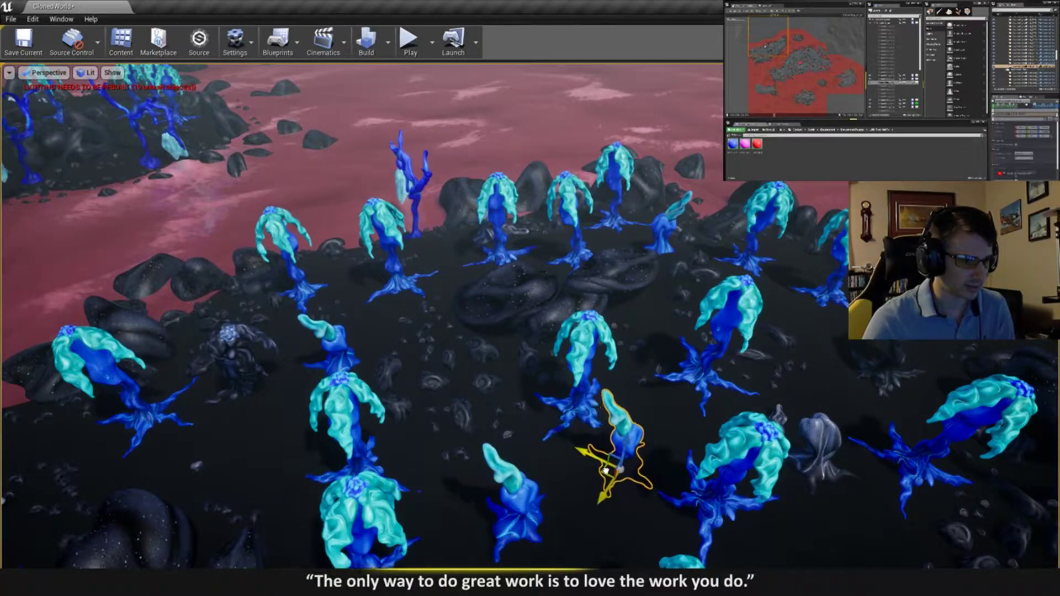
key(w)
- Reselect the first small tree copy and shift it across the ground, away from the second copy
right_drag(606, 470, 596, 524)
key(s)
click(426, 381)
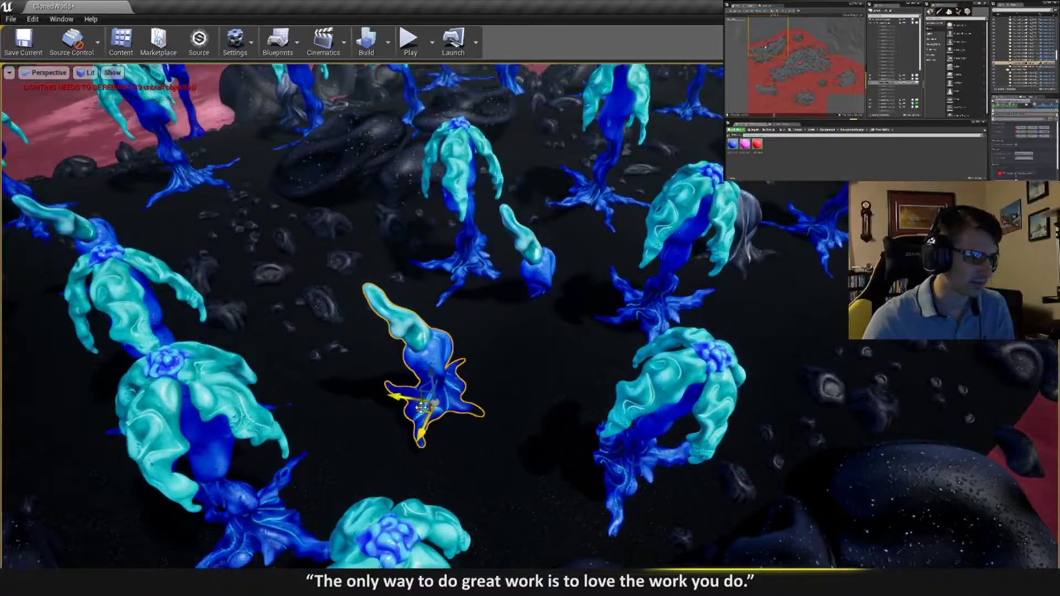
drag(421, 408, 388, 440)
key(q)
right_drag(388, 440, 375, 364)
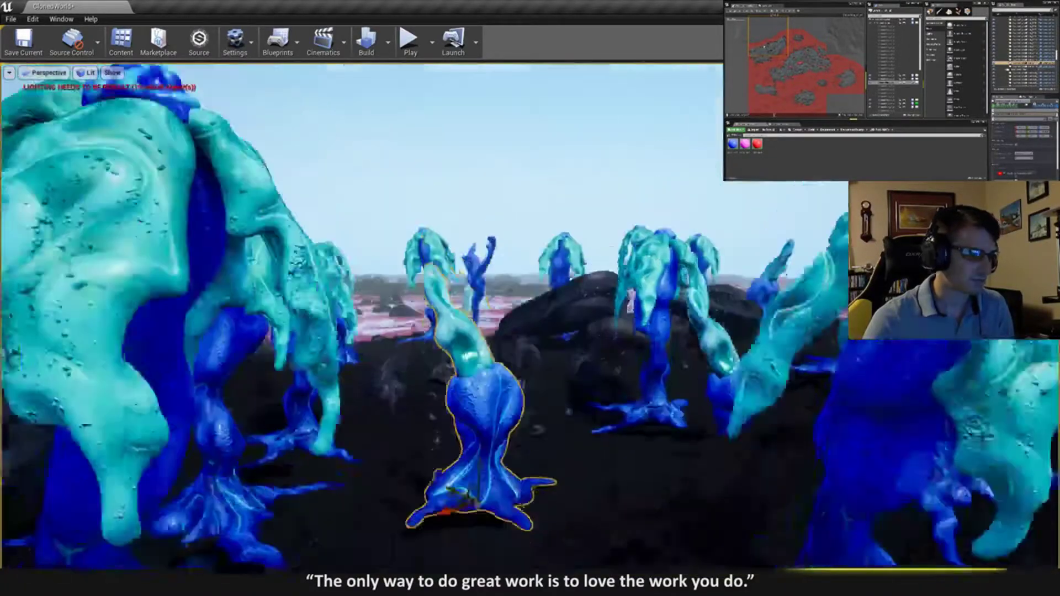
- Fine-tune the tilt of the first small tree copy so that it stands on the ground
key(e)
right_drag(489, 441, 489, 458)
key(e)
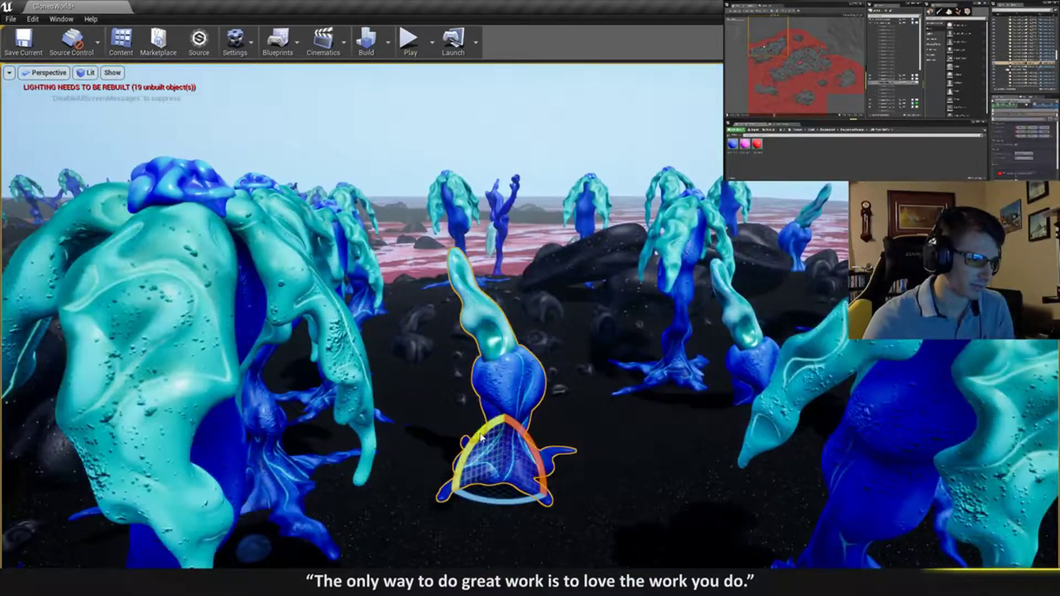
mouse_move(481, 437)
mouse_down()
mouse_move(496, 433)
mouse_move(499, 443)
mouse_up()
key(w)
key(Escape)
- Select the second small tree copy and rotate it so it faces differently from the first
right_drag(499, 442, 530, 500)
key(e)
click(568, 290)
drag(564, 297, 534, 275)
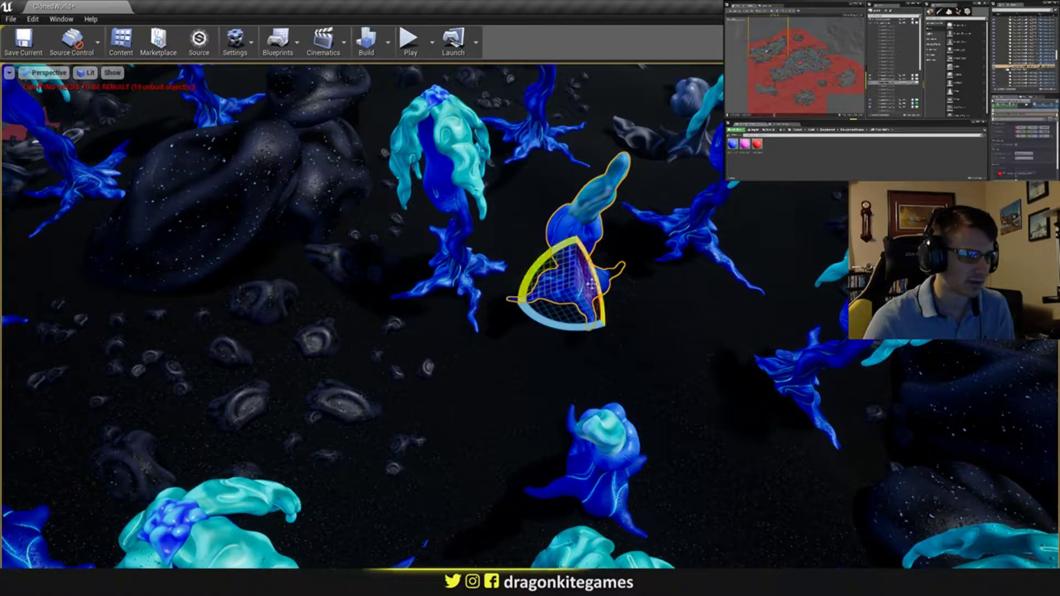
drag(576, 328, 574, 245)
right_drag(580, 248, 549, 229)
- Tilt the second small tree copy to sit on the slope, deselect it and save the level
key(w)
key(w)
key(e)
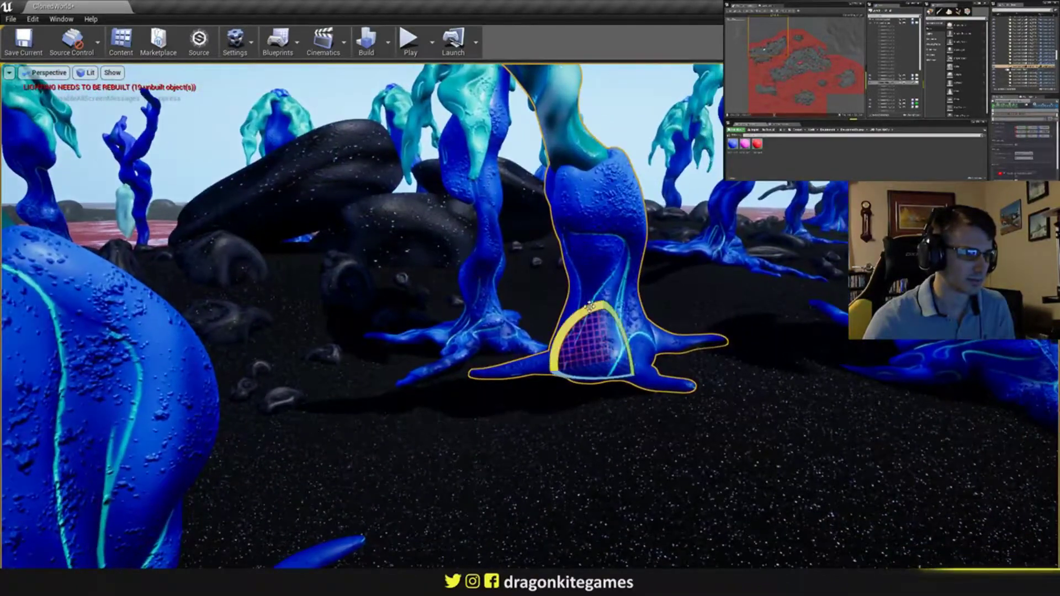
drag(590, 305, 603, 322)
key(w)
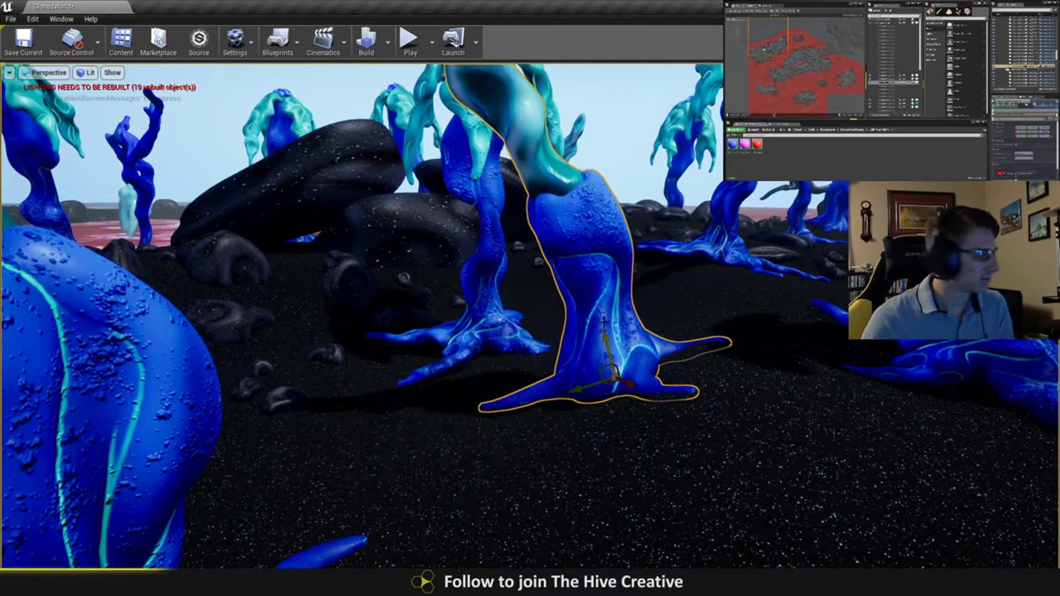
key(Escape)
right_drag(603, 322, 622, 307)
key(ctrl+s)
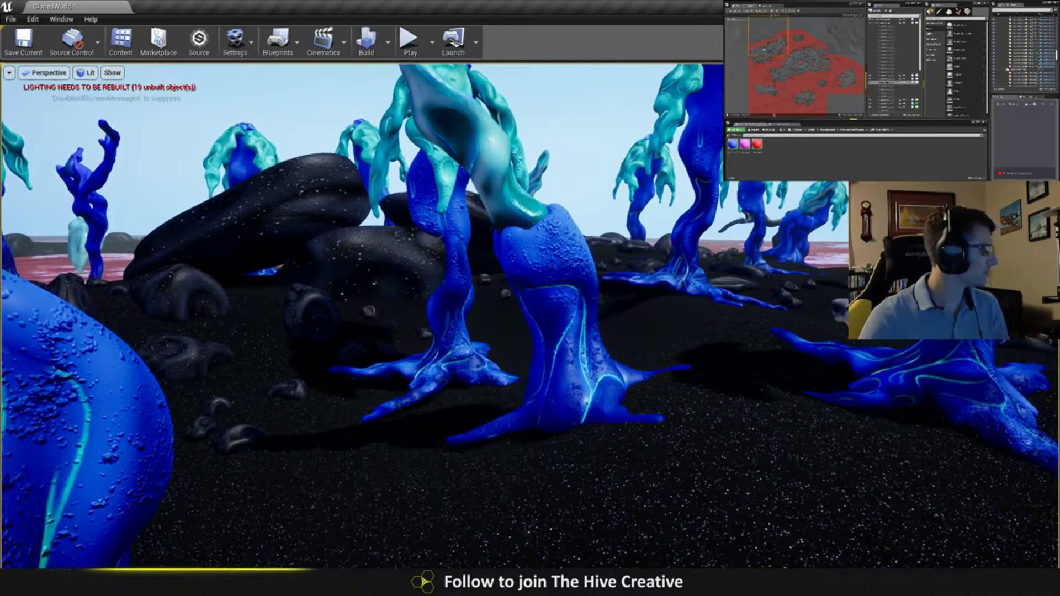
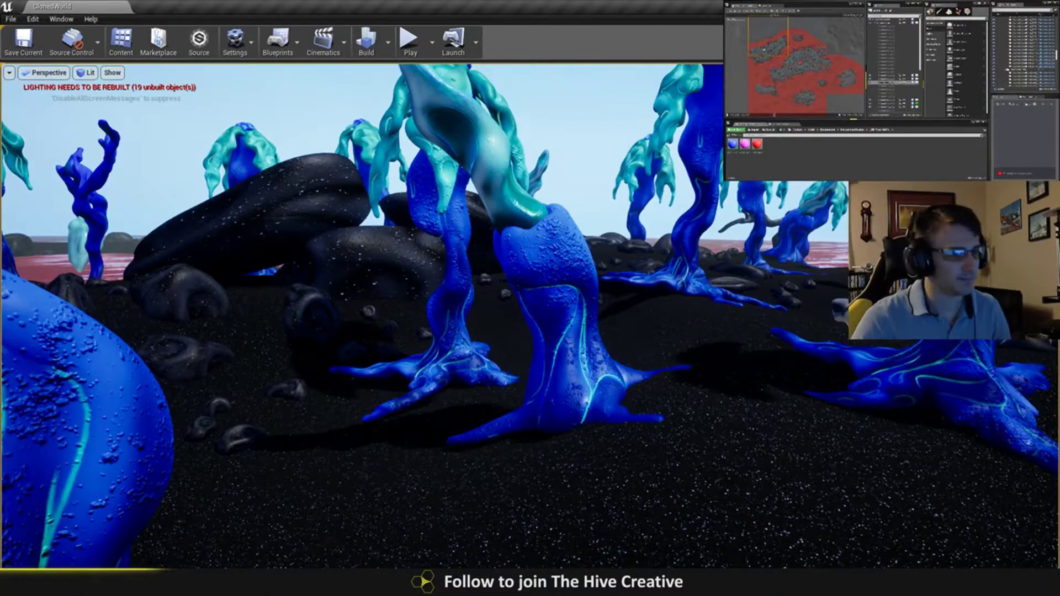
- Rearrange the first small tree copy and the neighbouring drooping tree, moving the drooping tree inward and the small tree to the cluster's outer edge
right_drag(840, 256, 840, 331)
right_drag(530, 316, 353, 342)
key(s)
right_drag(668, 403, 650, 388)
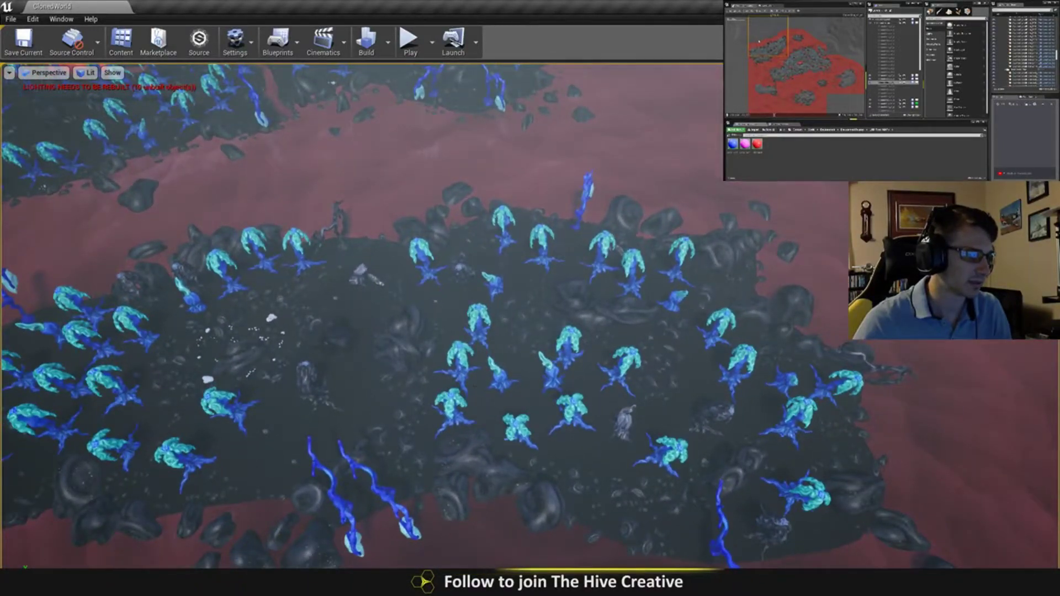
key(w)
right_drag(474, 387, 532, 382)
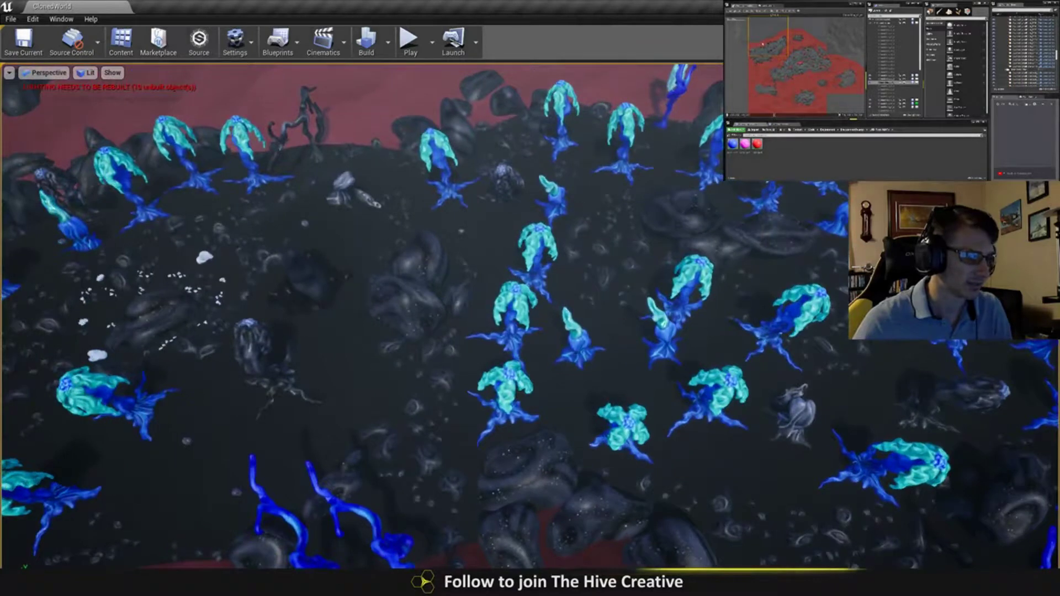
click(574, 353)
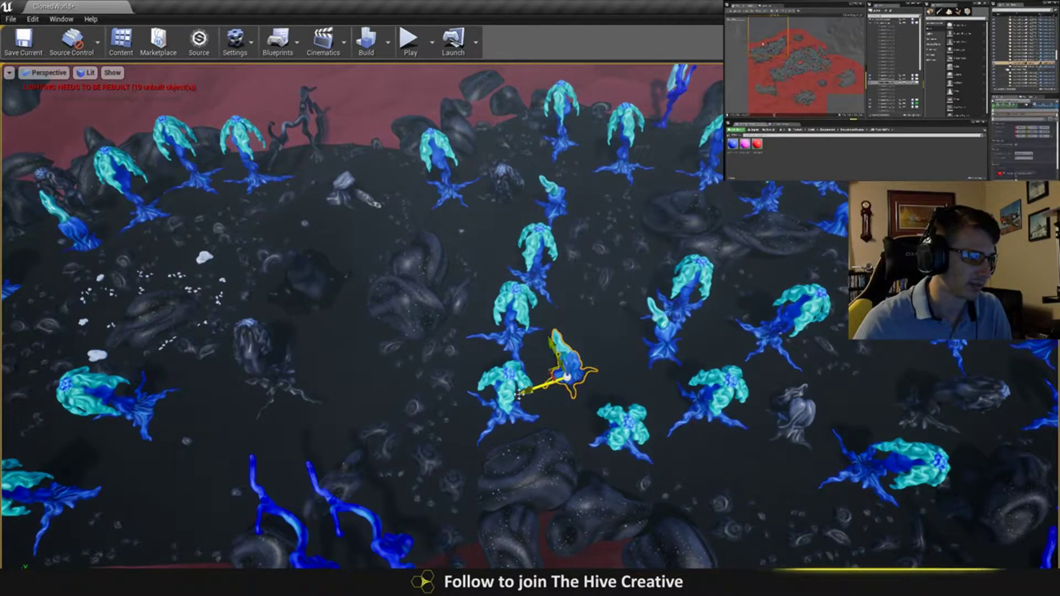
click(485, 404)
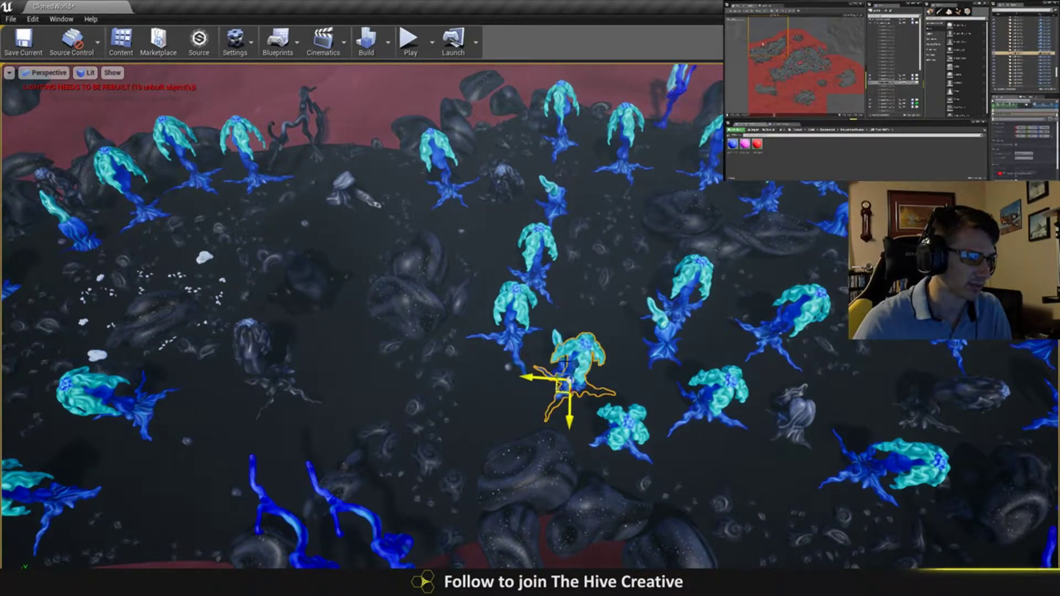
click(548, 375)
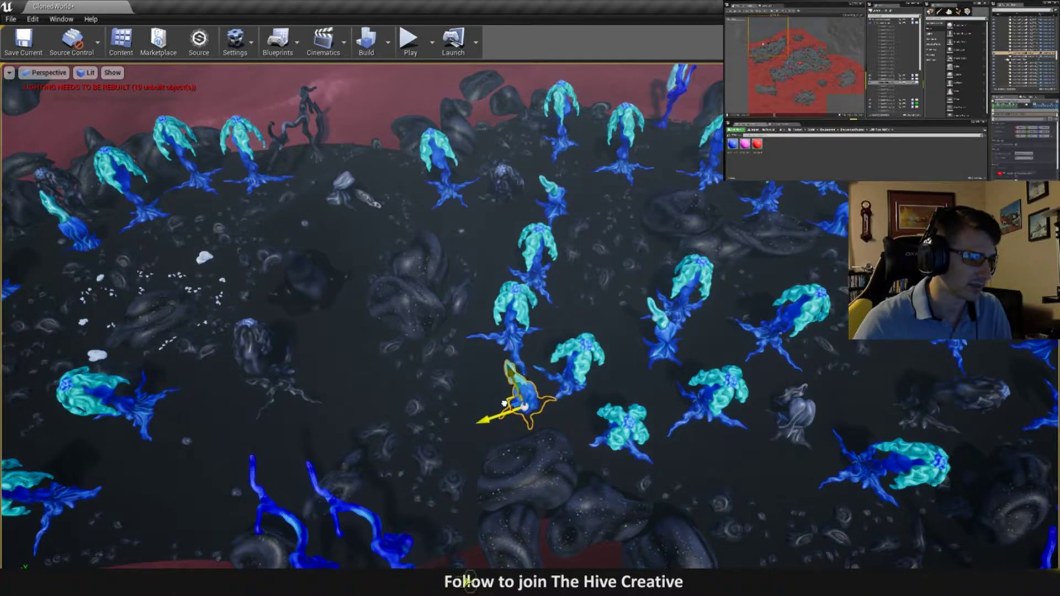
click(559, 379)
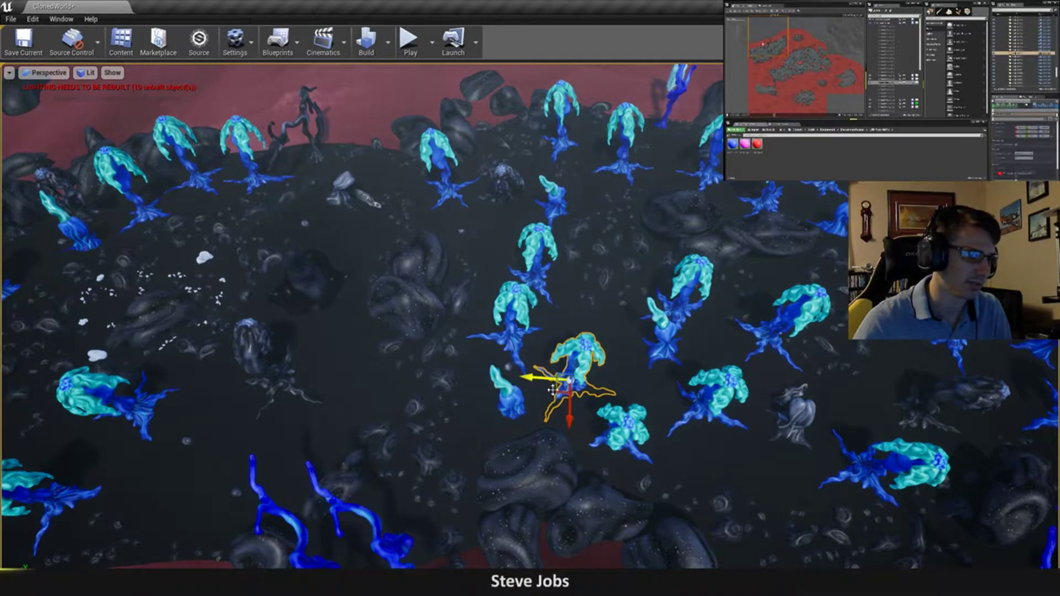
drag(554, 388, 553, 374)
- Adjust the height of the relocated small tree on the ground and deselect it
right_drag(554, 374, 521, 378)
click(617, 454)
drag(602, 457, 605, 443)
key(e)
key(w)
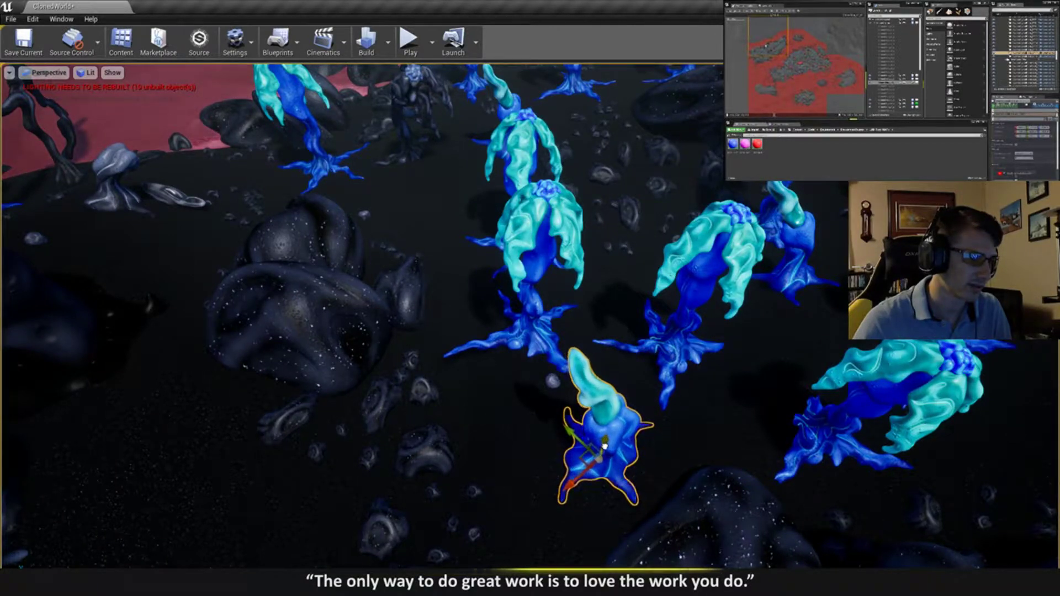
key(Escape)
- Examine the tree distribution on this island and the neighbouring islands from above and from several angles
key(s)
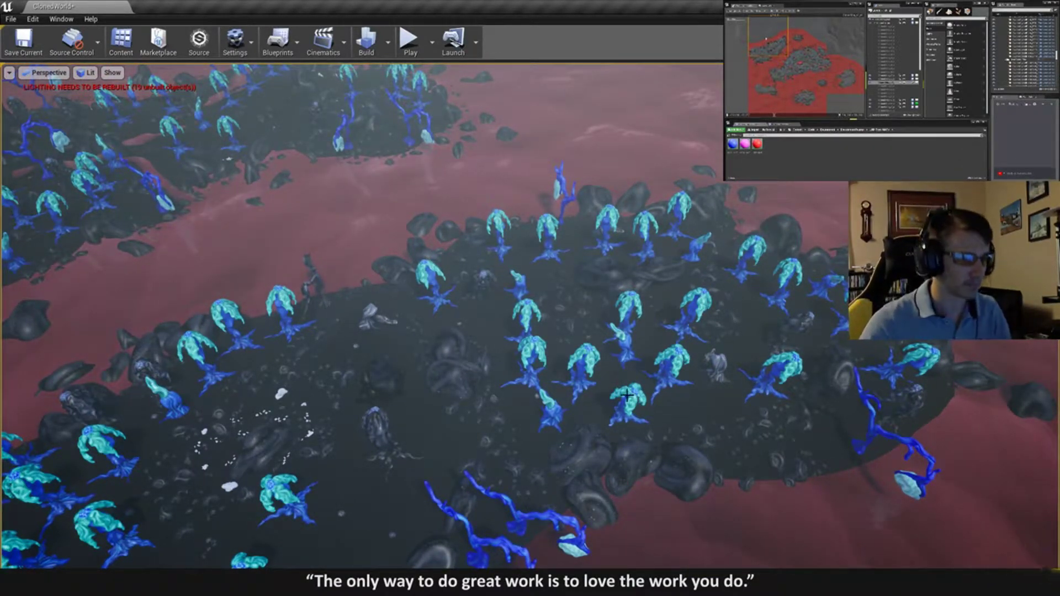
key(s)
right_drag(627, 395, 540, 389)
key(d)
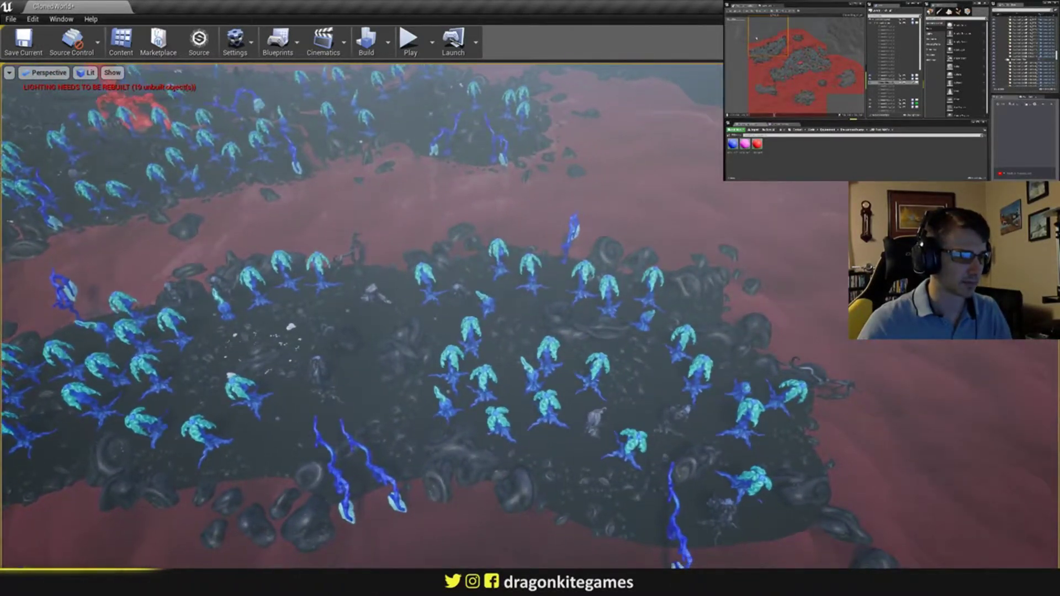
right_drag(645, 378, 673, 380)
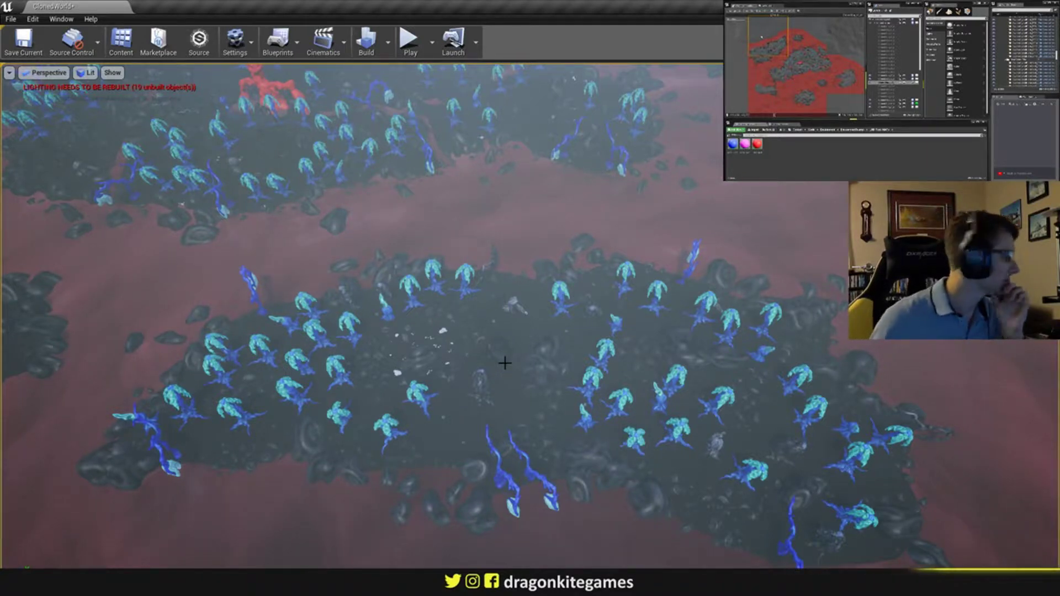
right_drag(494, 273, 456, 201)
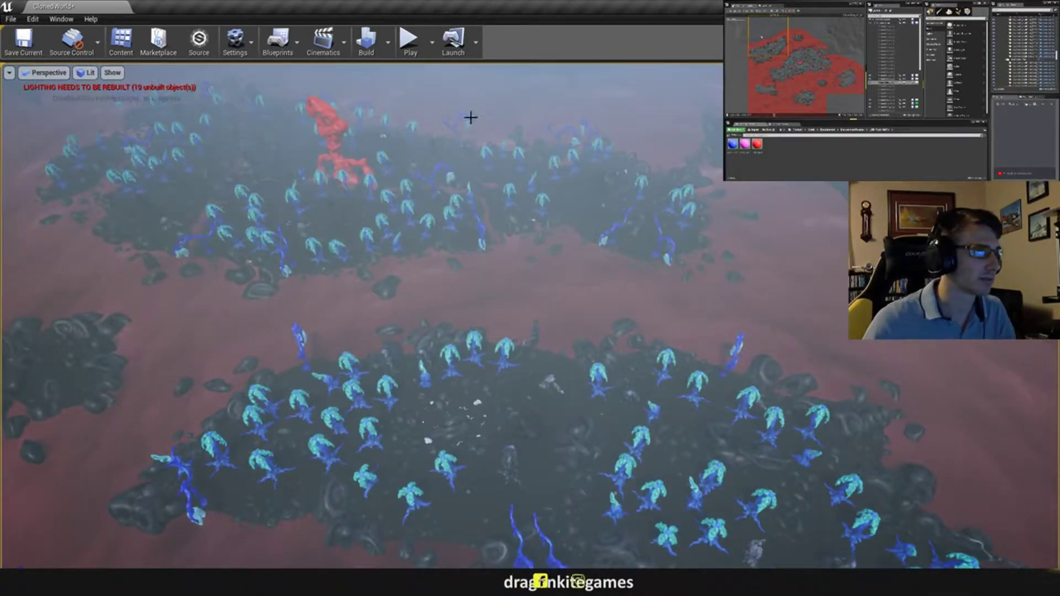
right_drag(385, 253, 301, 182)
right_drag(298, 260, 298, 244)
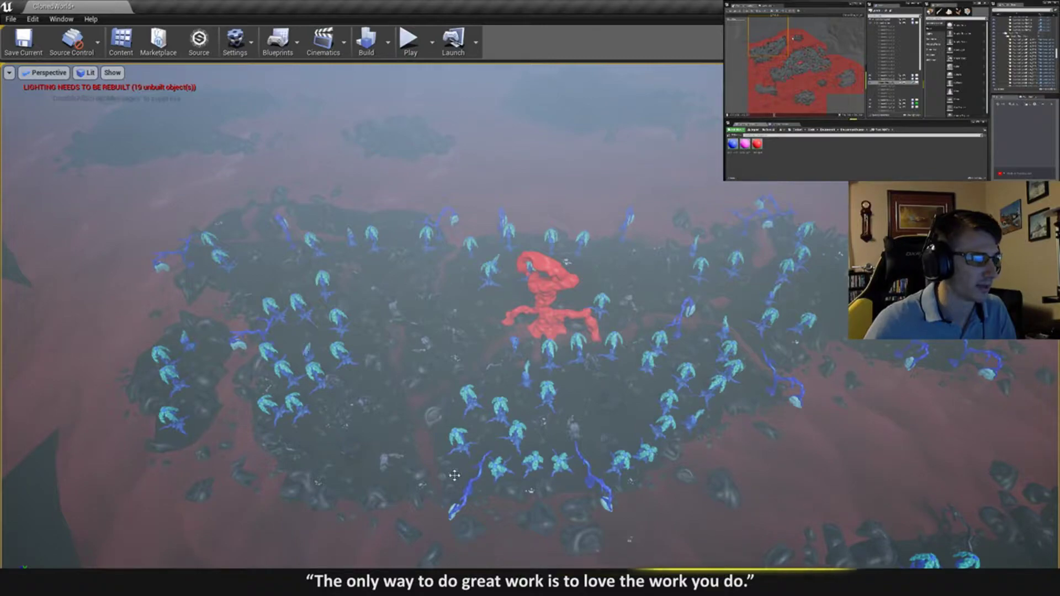
right_drag(454, 475, 568, 483)
key(w)
key(d)
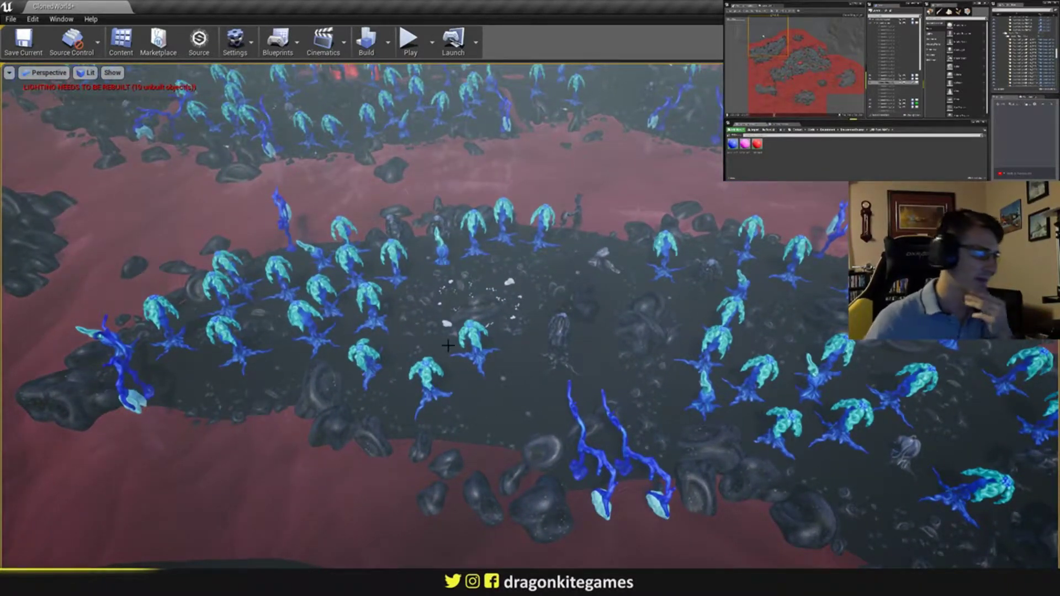
right_drag(448, 345, 418, 345)
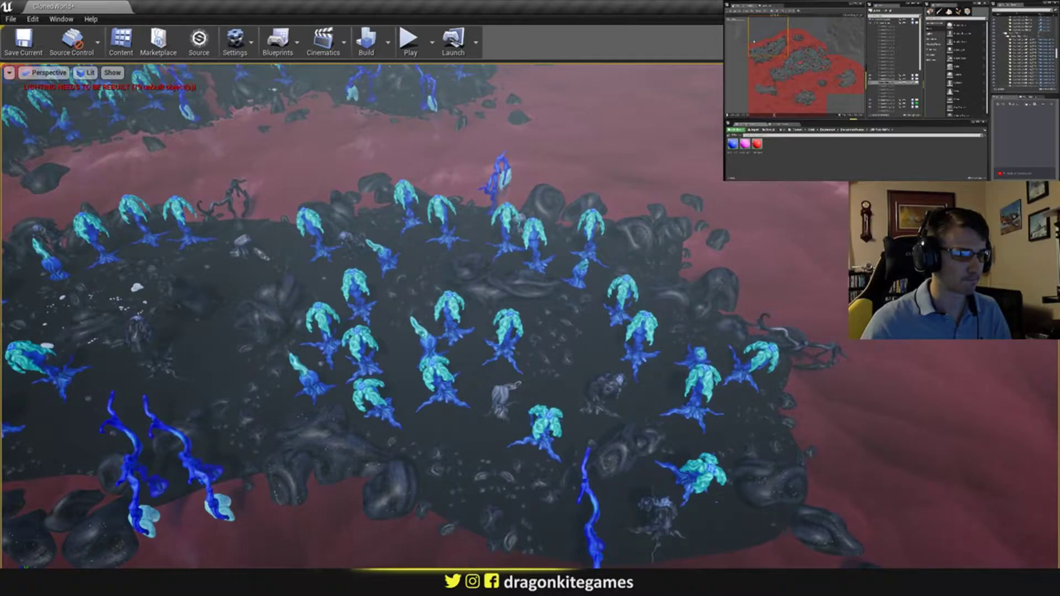
right_drag(583, 341, 567, 329)
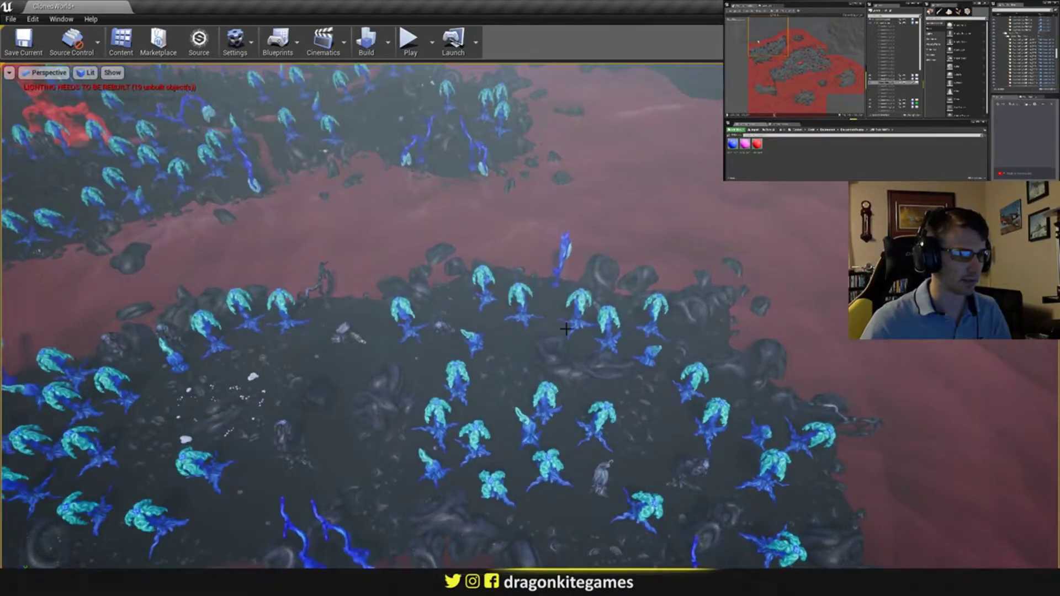
right_drag(487, 281, 484, 278)
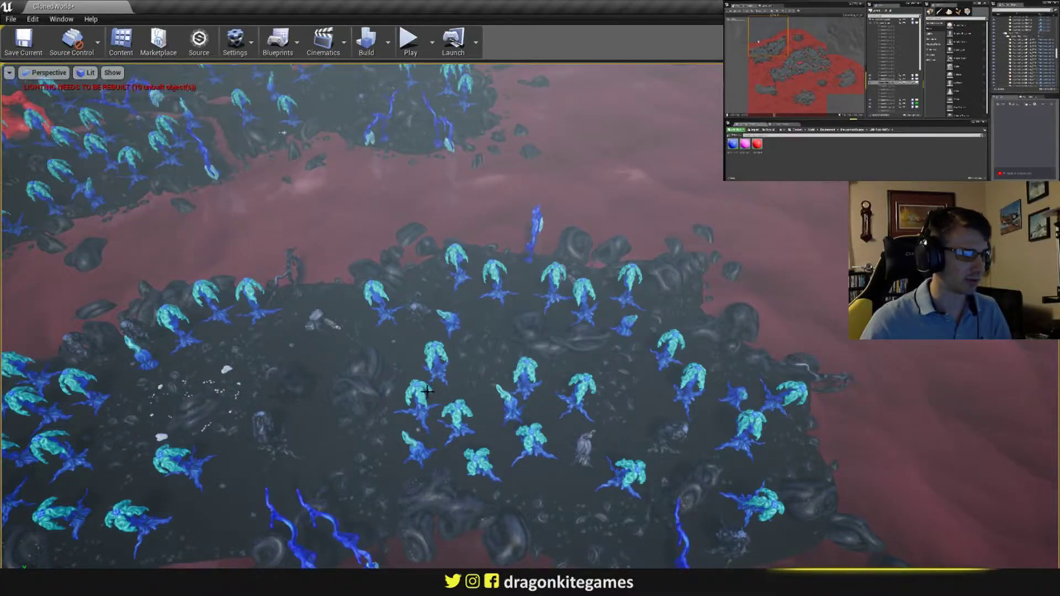
- Delete the drooping blue tree in the middle of the cluster at the island's narrow end
key(a)
right_drag(427, 391, 481, 328)
key(w)
key(s)
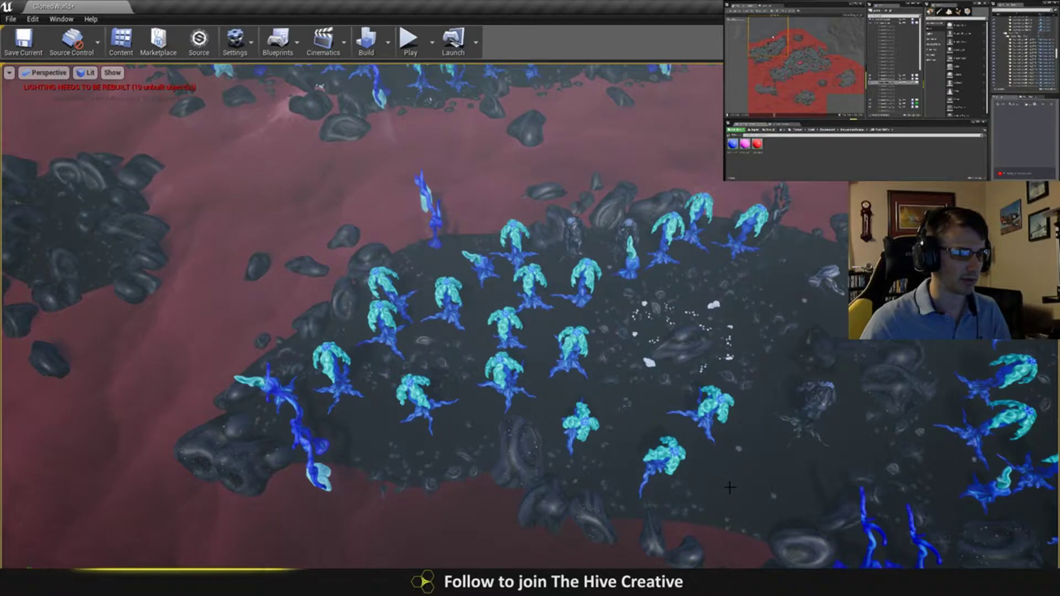
click(510, 321)
key(Delete)
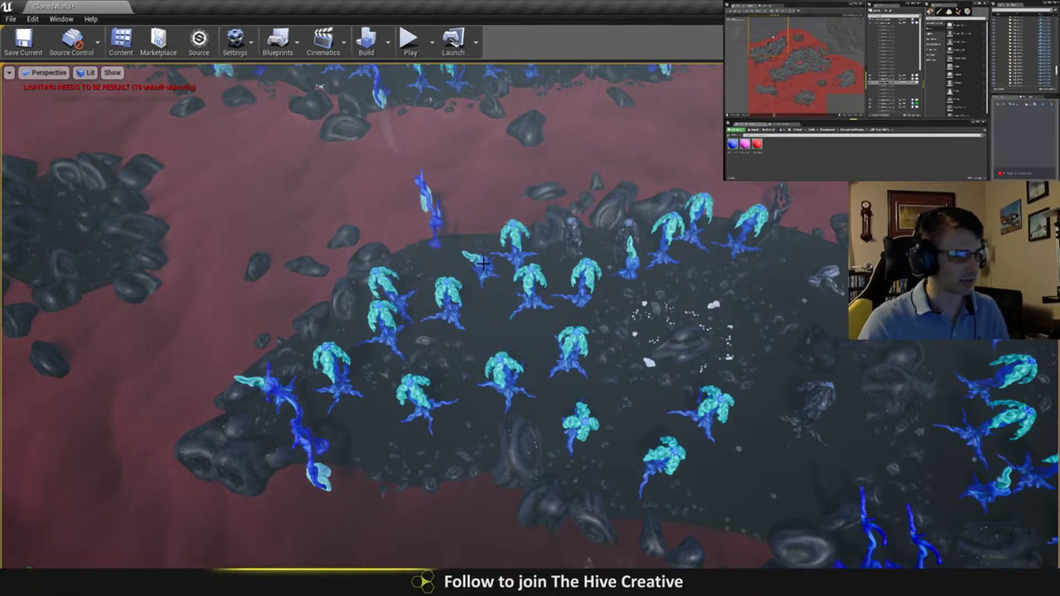
- Copy the small single-tipped tree near the shore into the freed spot of that cluster and rotate the copy
click(481, 266)
right_drag(480, 266, 428, 246)
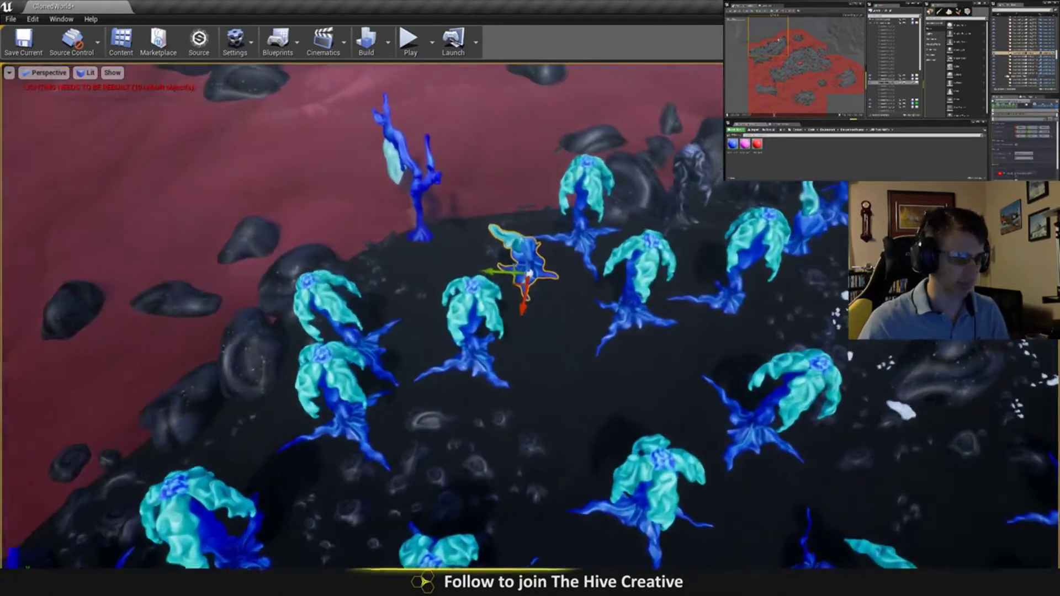
drag(535, 254, 614, 381)
key(e)
drag(616, 453, 569, 446)
- Lower the new small tree onto the ground, tilt it slightly to match the slope and deselect it
right_drag(570, 446, 582, 418)
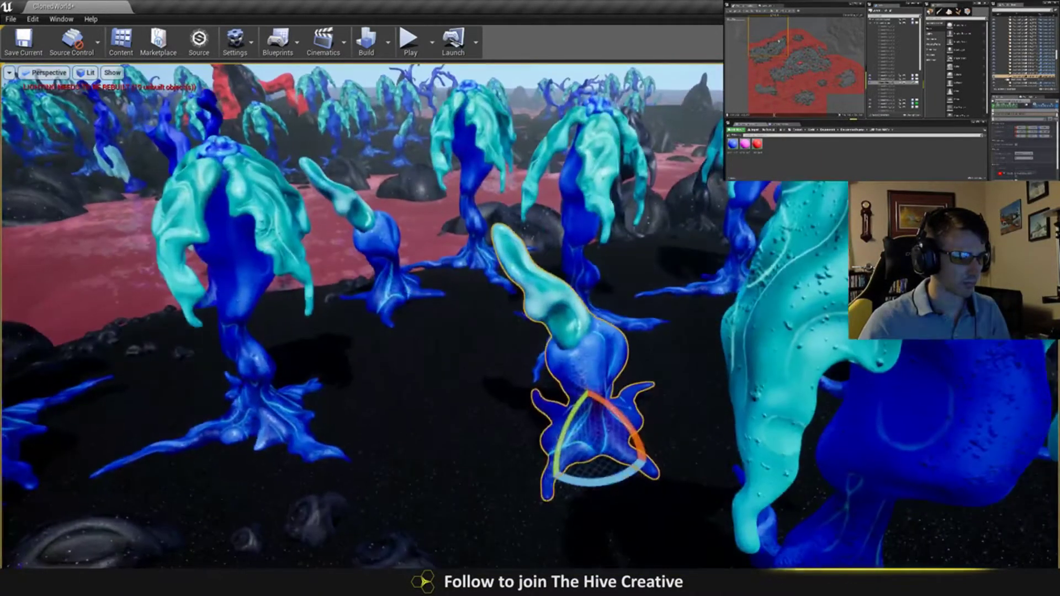
key(w)
mouse_move(582, 419)
mouse_down()
mouse_move(593, 427)
mouse_move(569, 419)
mouse_up()
key(e)
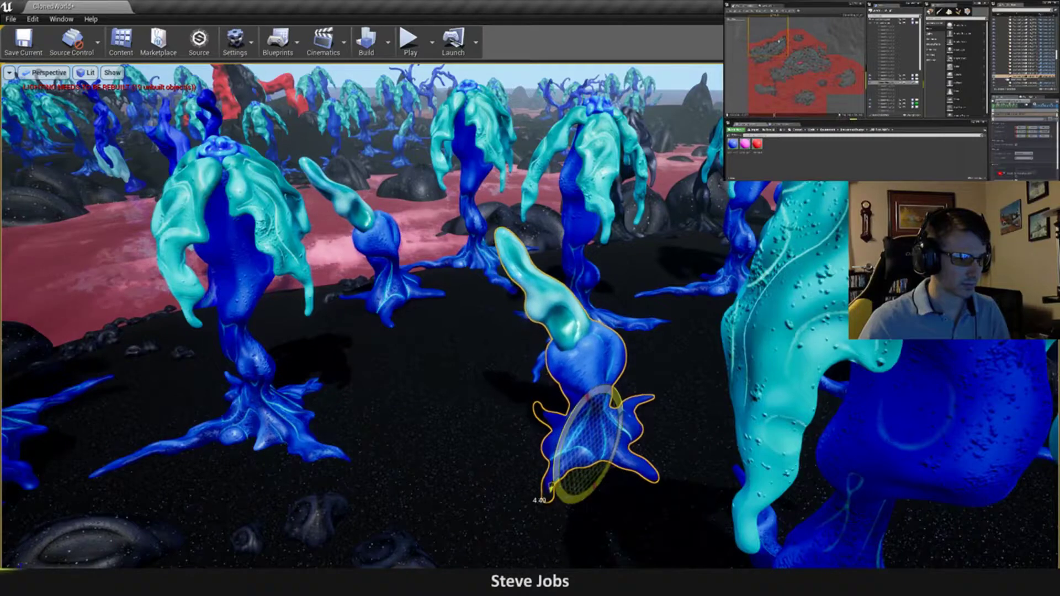
drag(552, 487, 552, 485)
key(w)
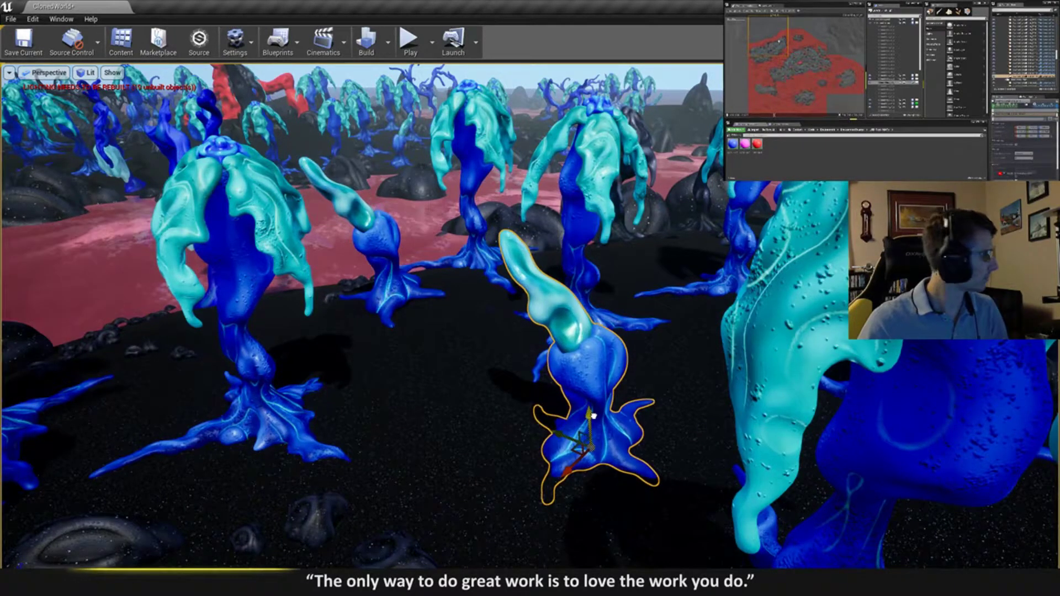
key(Escape)
scroll(593, 418, down, 3)
key(s)
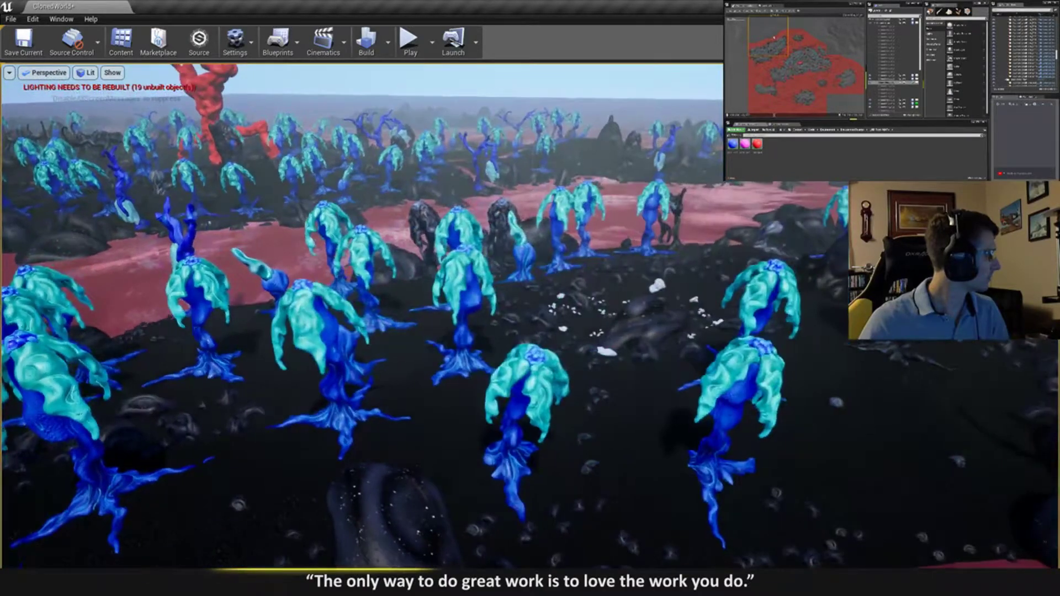
- Copy the small single-tipped tree to the open ground beside the drooping tree at the cluster's outer edge
key(s)
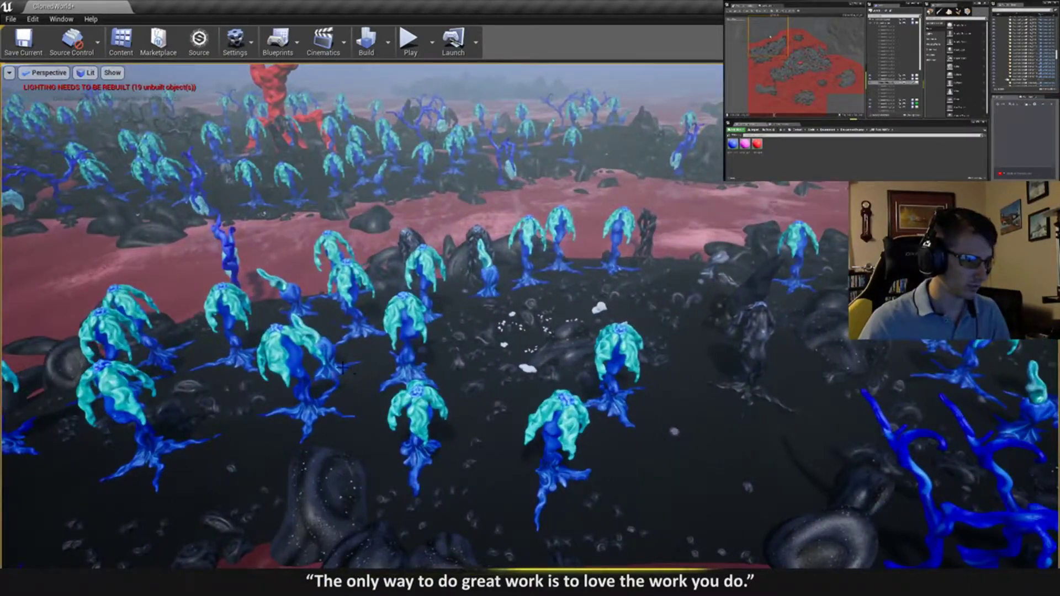
click(342, 369)
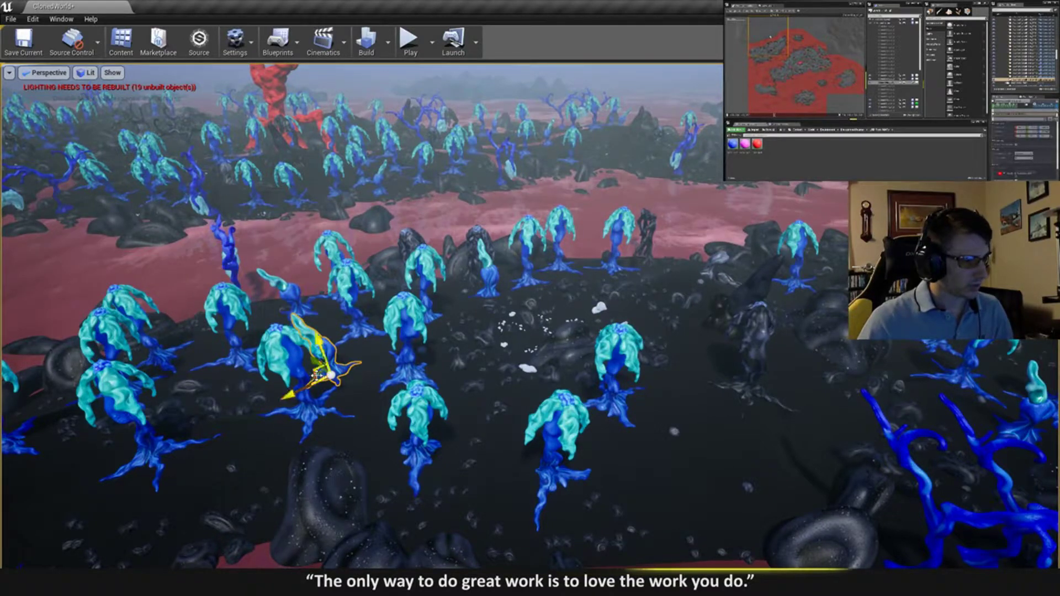
alt+drag(316, 375, 690, 467)
- Rotate the copied small tree so its tip leans in a different direction from the original
key(w)
right_drag(690, 466, 707, 409)
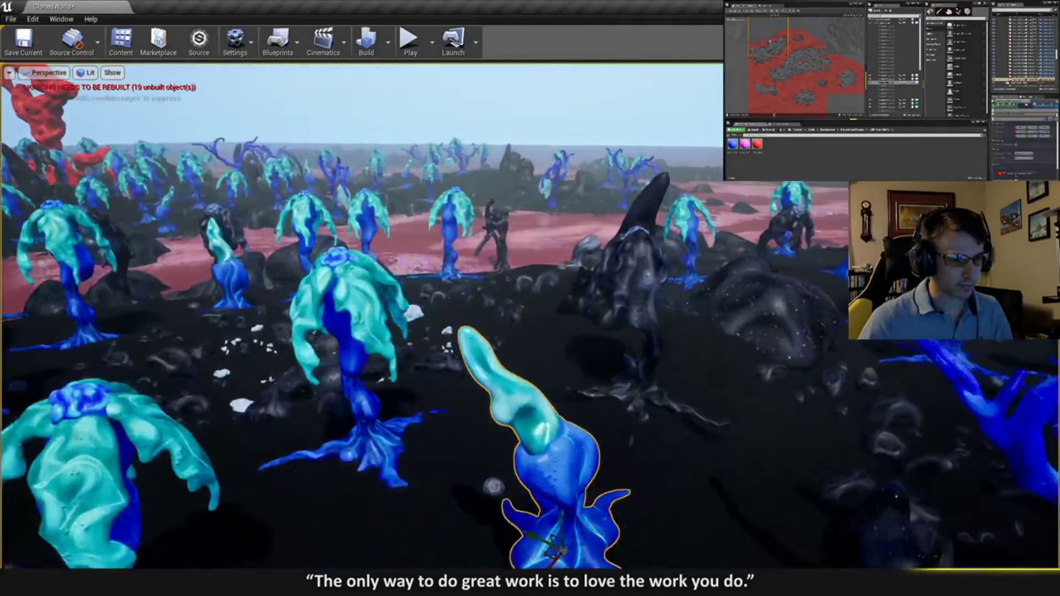
key(s)
key(q)
right_drag(571, 353, 571, 363)
key(e)
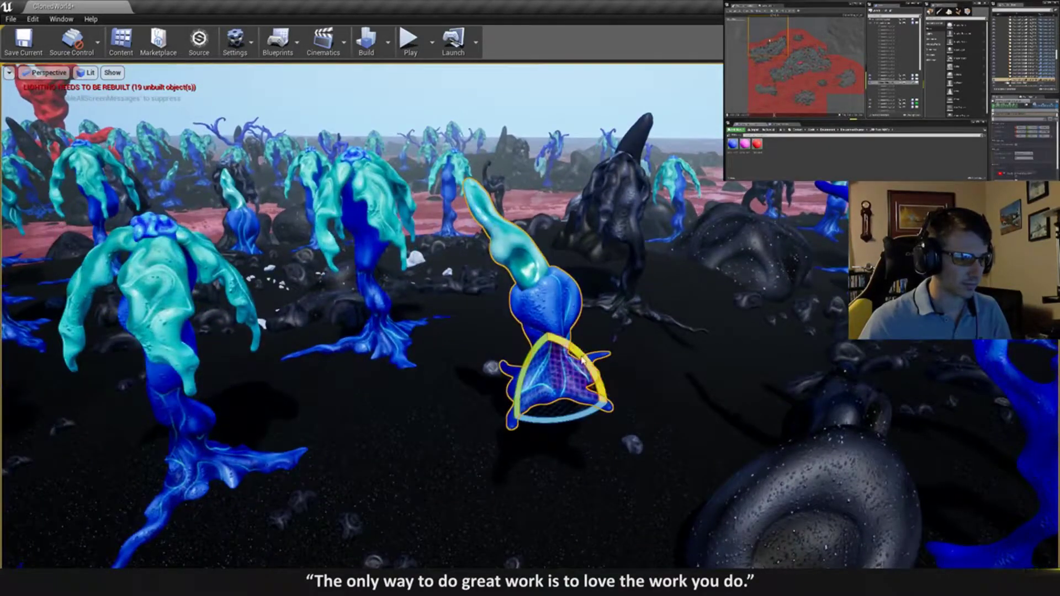
drag(583, 360, 589, 337)
drag(568, 428, 530, 431)
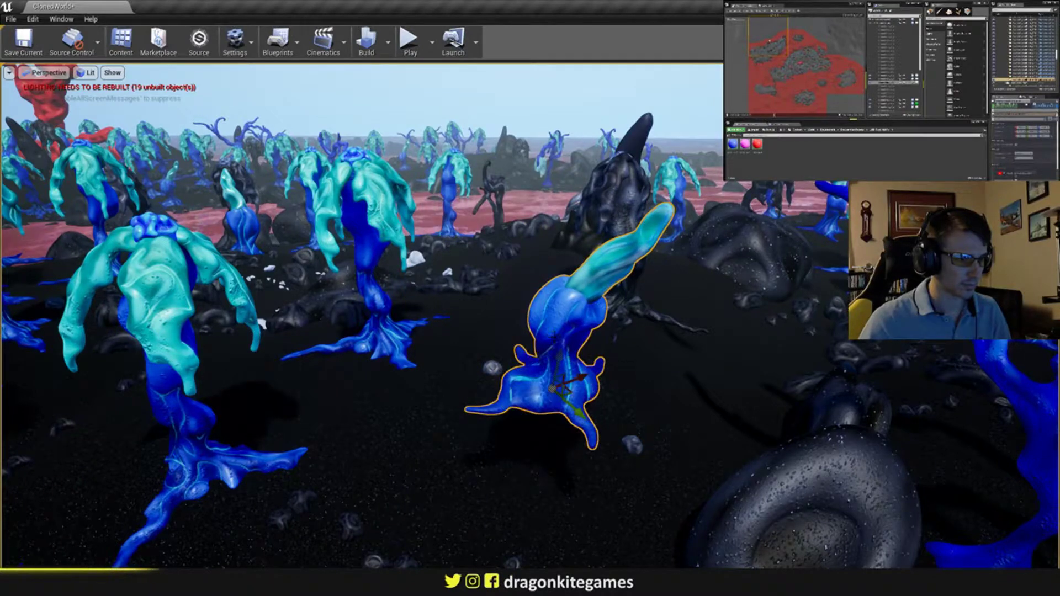
- Sink the copied small tree into the ground, tilt it so its roots follow the slope and deselect it
drag(558, 385, 552, 447)
key(e)
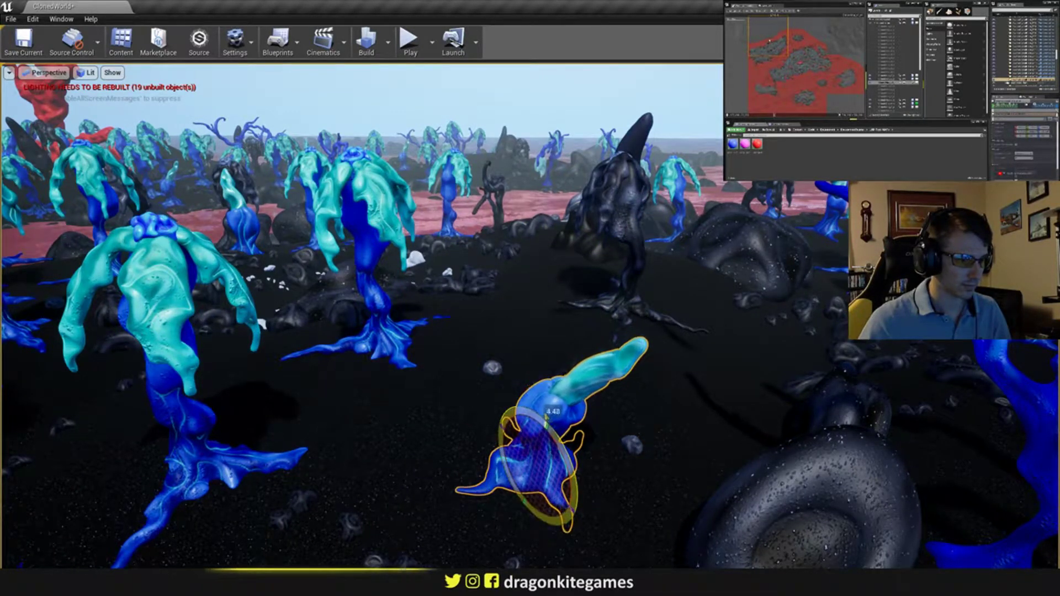
click(519, 446)
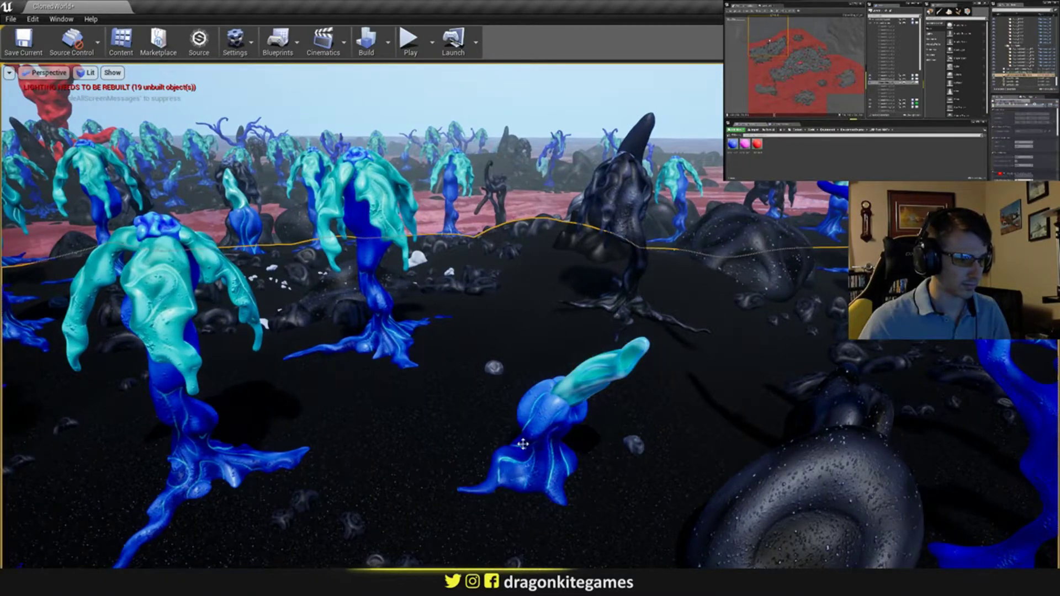
click(523, 444)
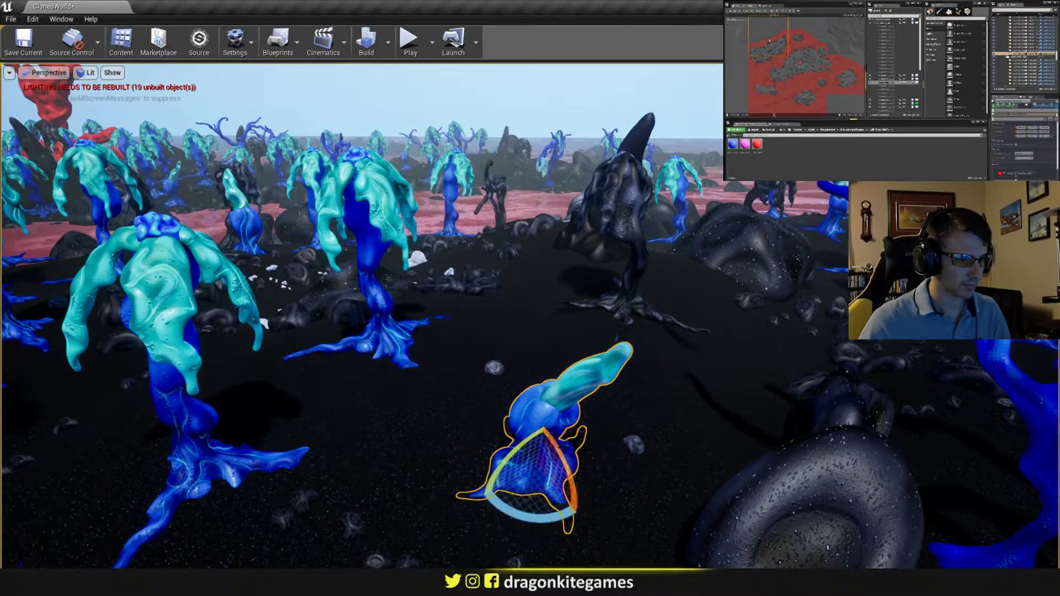
drag(521, 448, 538, 447)
mouse_move(537, 447)
right_down()
mouse_move(538, 419)
mouse_move(517, 442)
mouse_move(527, 433)
right_up()
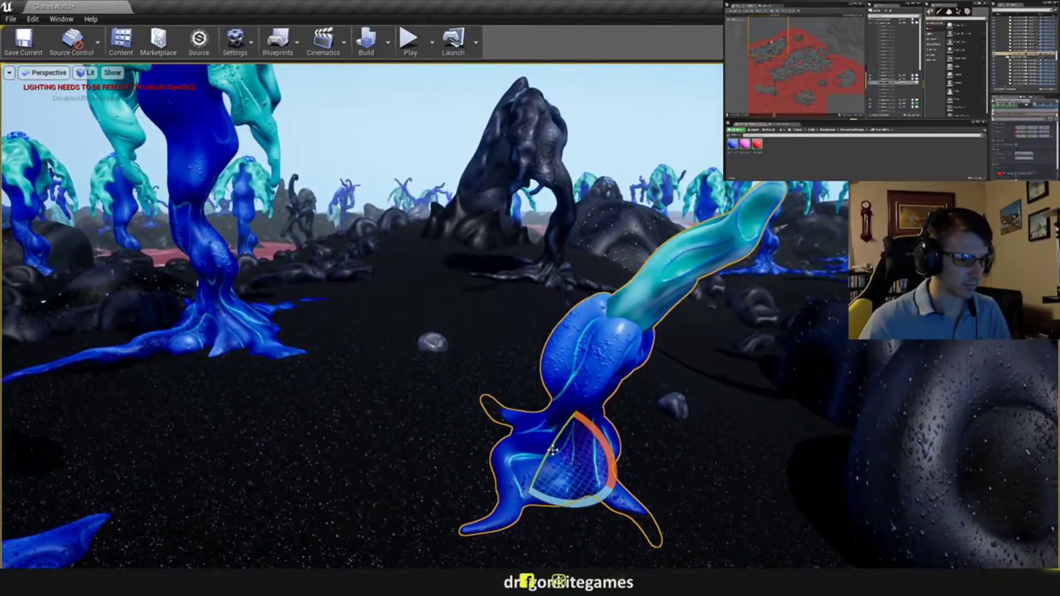
drag(552, 450, 548, 433)
right_drag(548, 433, 447, 459)
key(Escape)
- Move the copied small tree closer to the cluster and shift the neighbouring drooping tree slightly inland
mouse_move(616, 369)
right_down()
mouse_move(616, 420)
mouse_move(617, 369)
right_up()
click(615, 370)
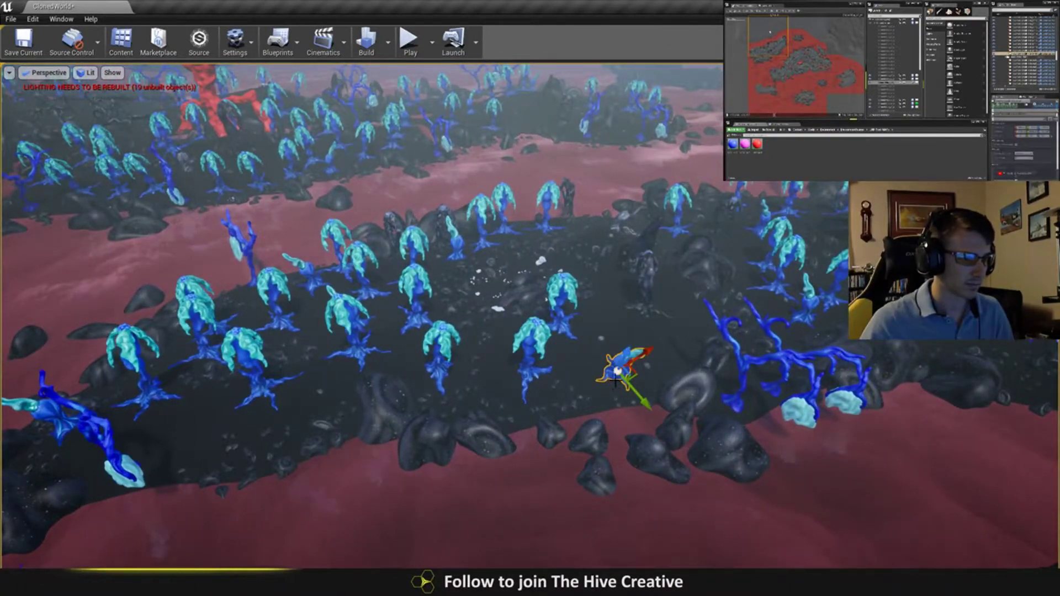
drag(631, 375, 601, 364)
click(529, 362)
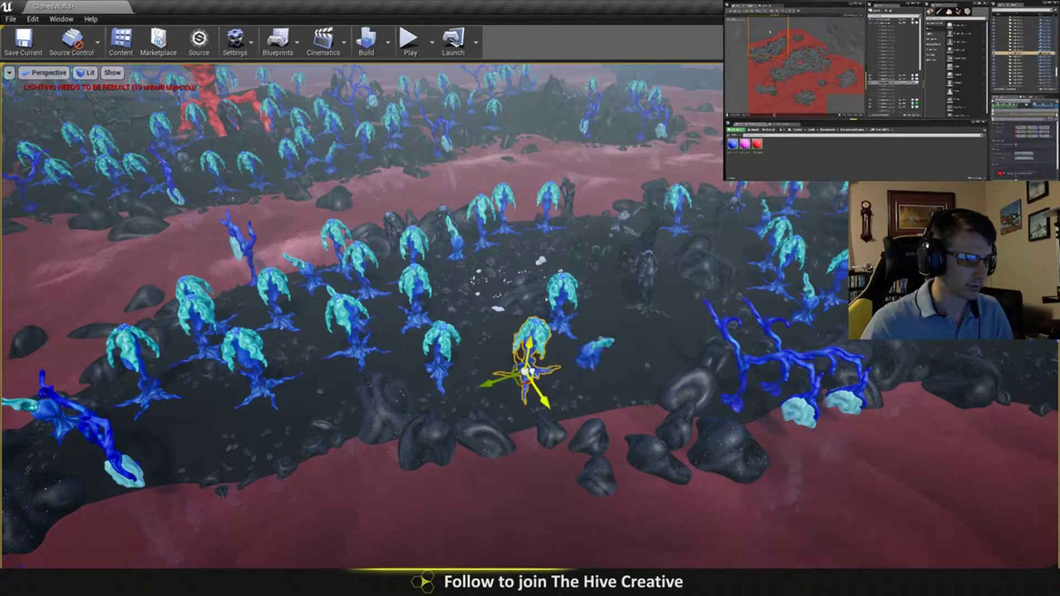
right_drag(530, 369, 491, 356)
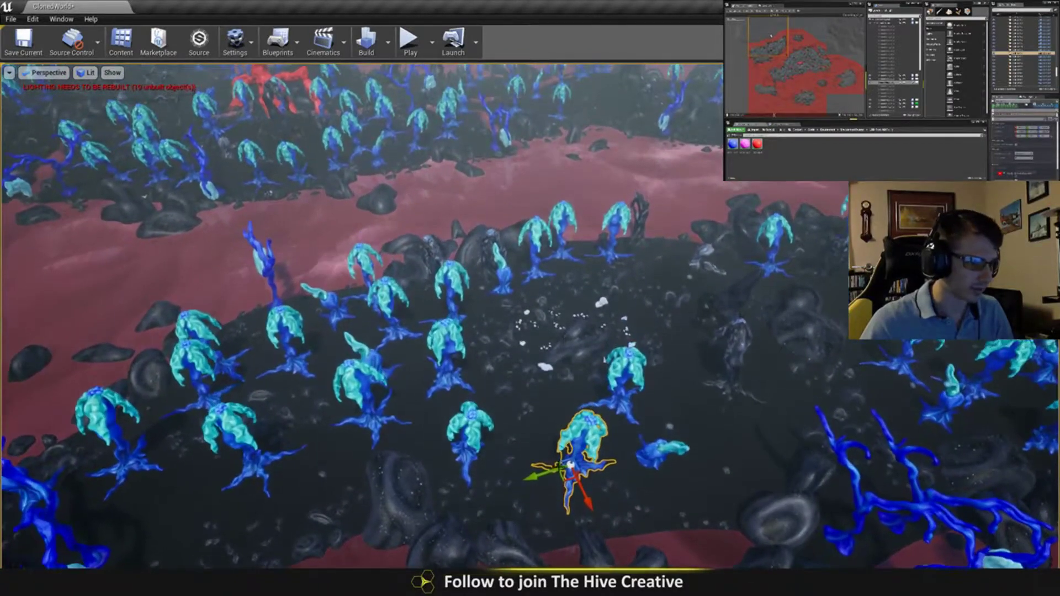
drag(566, 479, 549, 472)
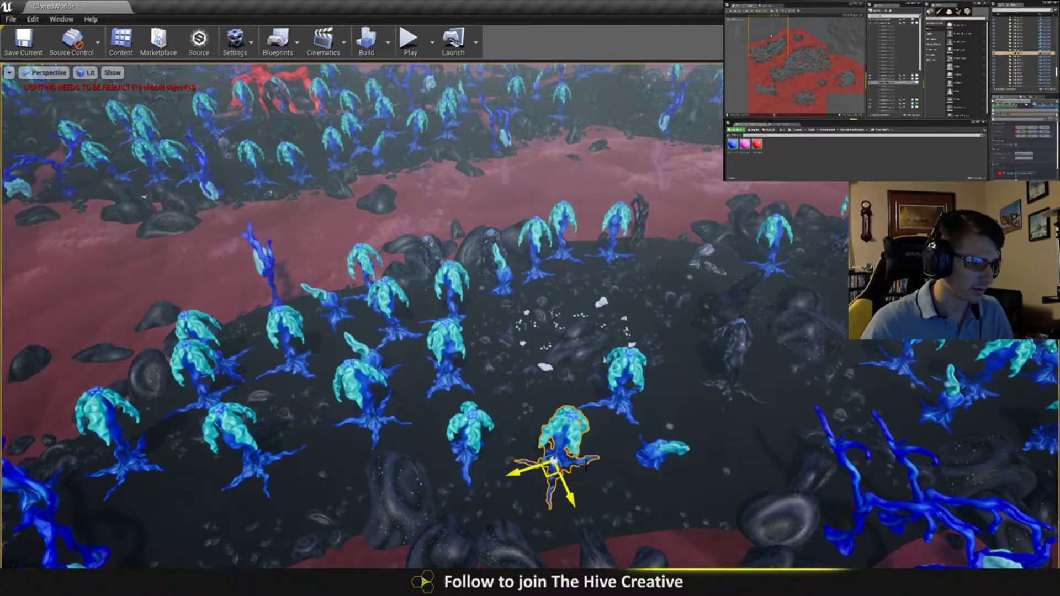
click(652, 468)
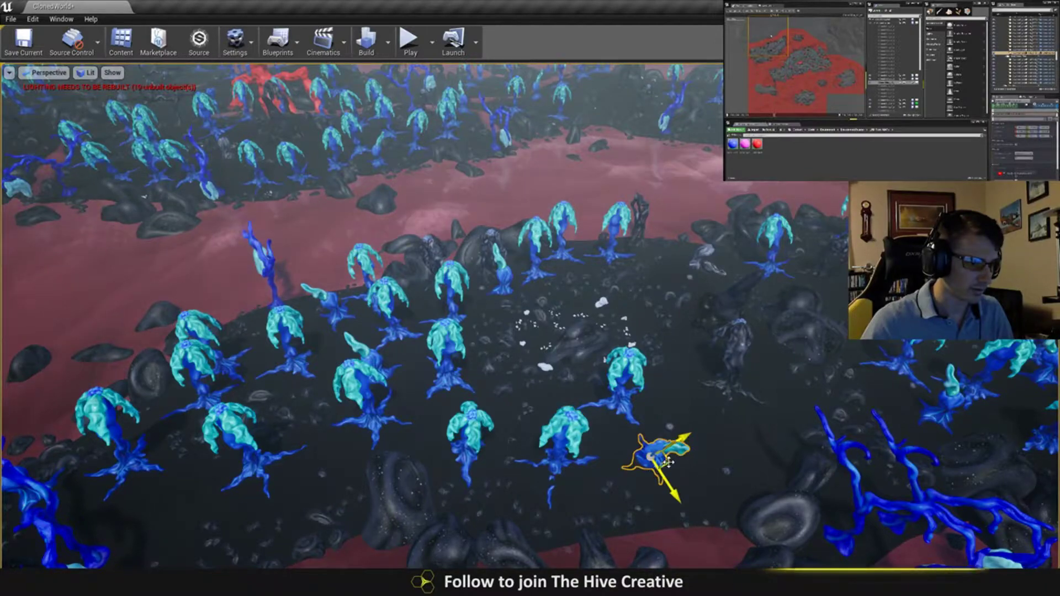
drag(668, 461, 655, 453)
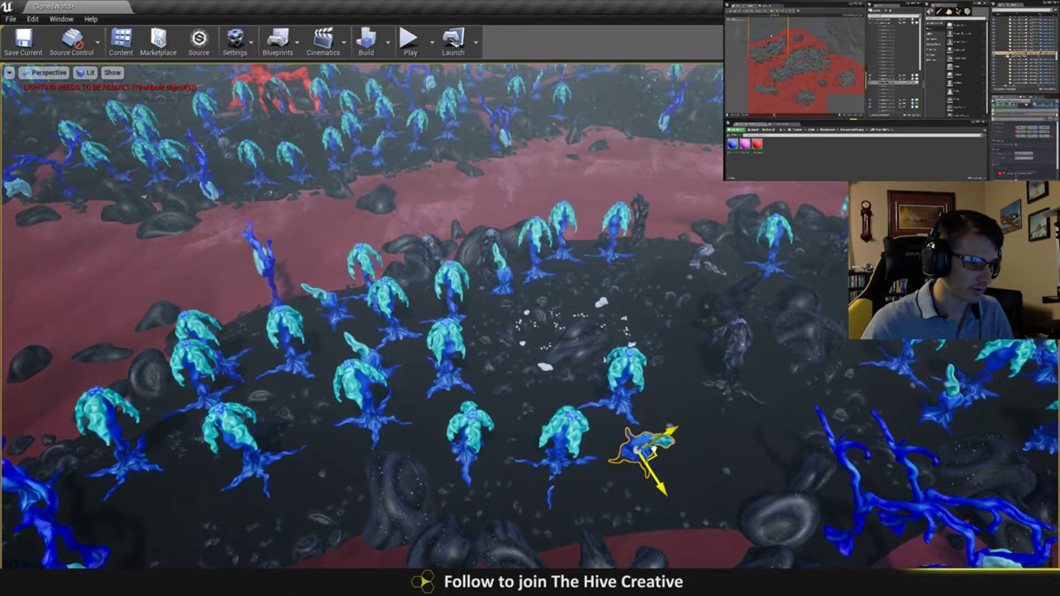
- Raise the shifted drooping tree until its front root shows, tilt the small tree to sit on the ground and deselect it
right_drag(653, 448, 655, 411)
key(w)
click(579, 331)
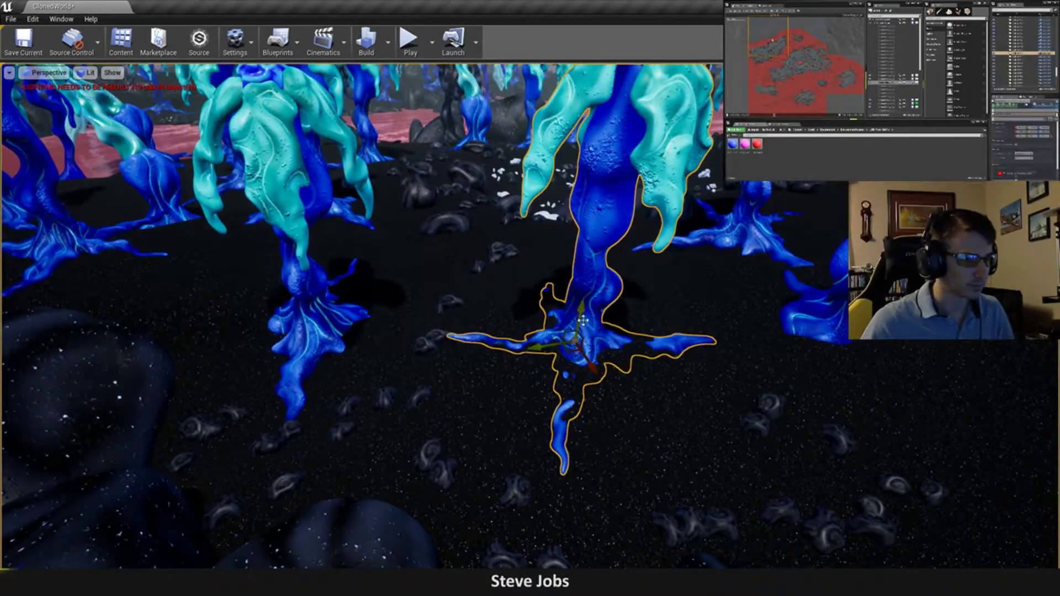
drag(583, 320, 580, 309)
click(822, 309)
key(e)
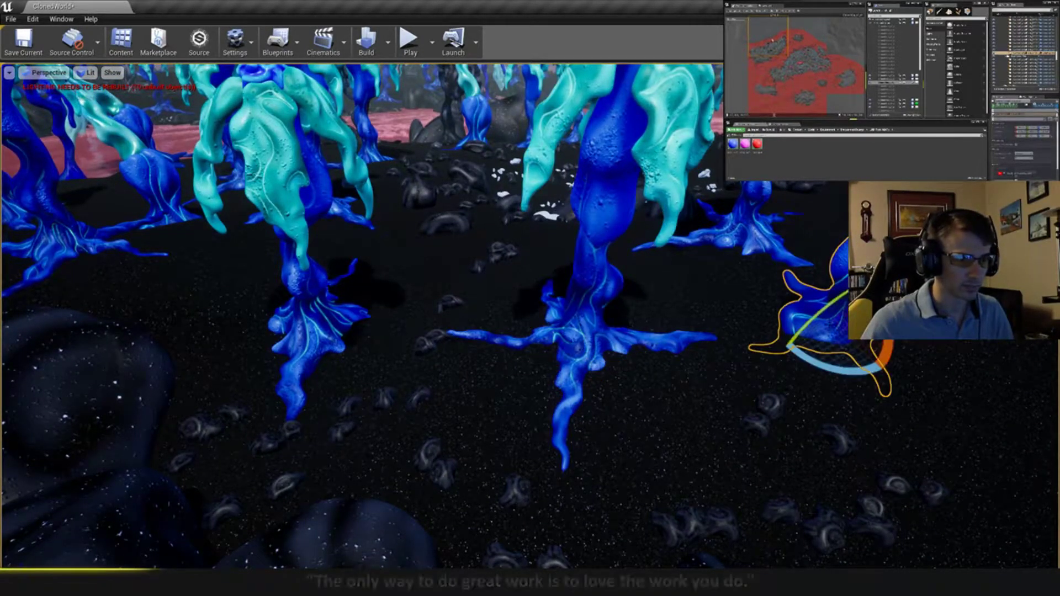
drag(883, 355, 888, 343)
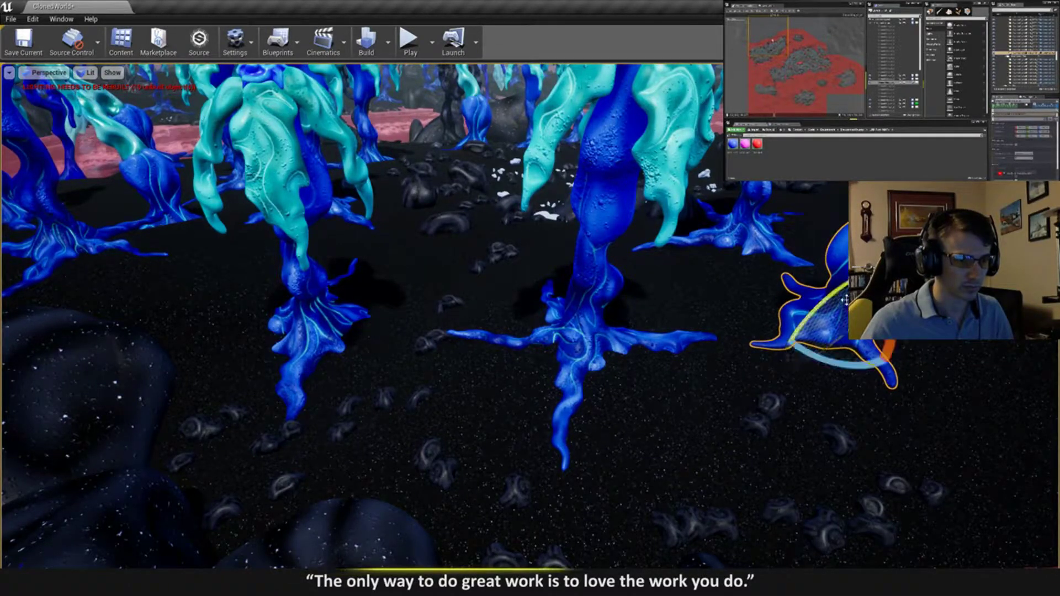
key(Escape)
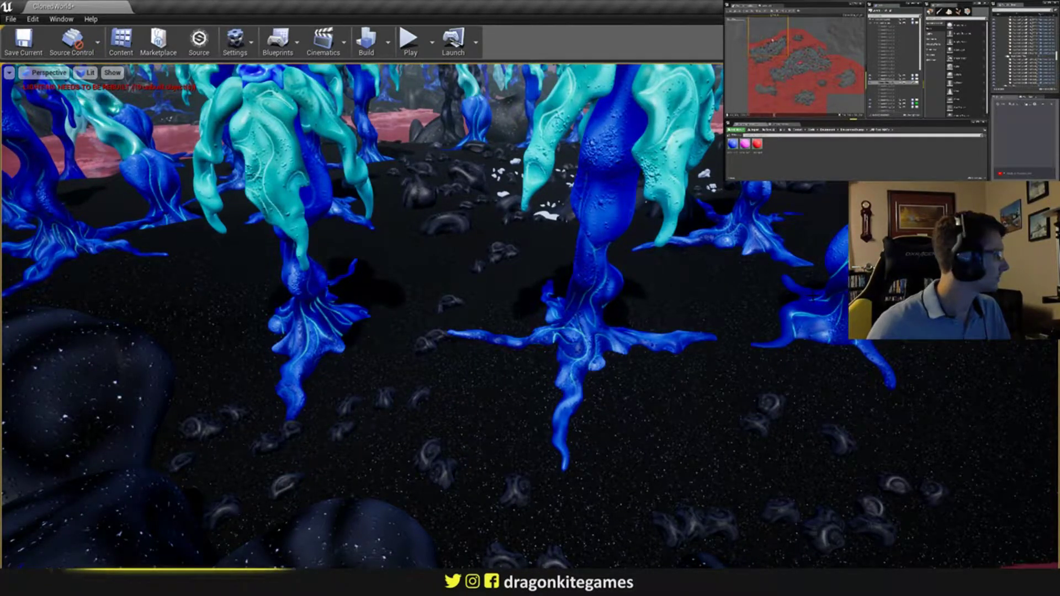
- Review the adjusted cluster from above and save the level
key(s)
right_drag(530, 315, 696, 314)
key(s)
key(ctrl+s)
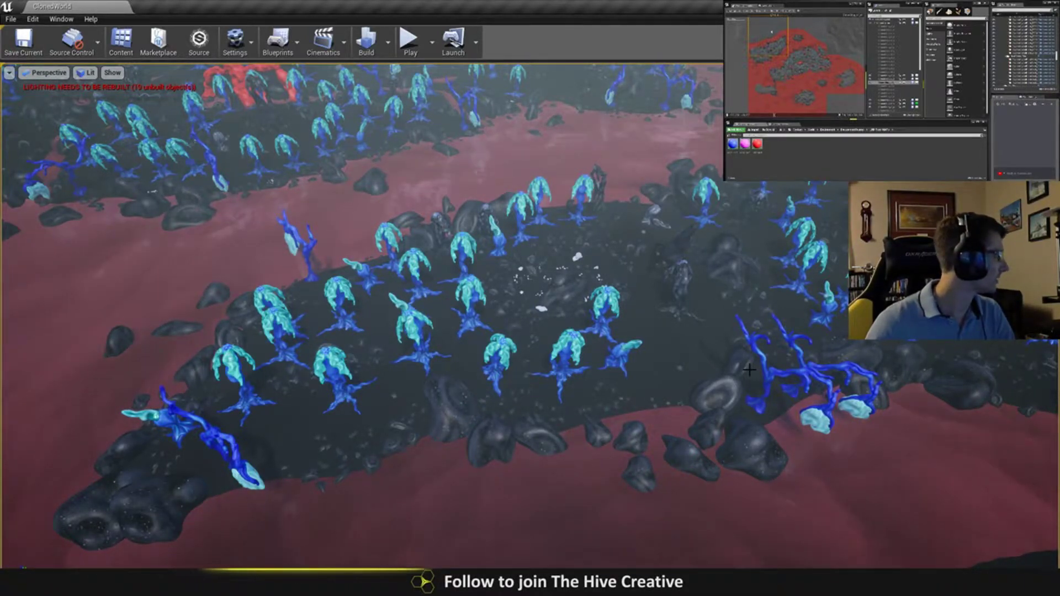
- Examine the tree spacing across this island from above and look over to the bare island beyond it
mouse_move(631, 382)
right_down()
mouse_move(888, 375)
mouse_move(764, 342)
mouse_move(692, 343)
mouse_move(583, 408)
mouse_move(626, 419)
mouse_move(632, 403)
right_up()
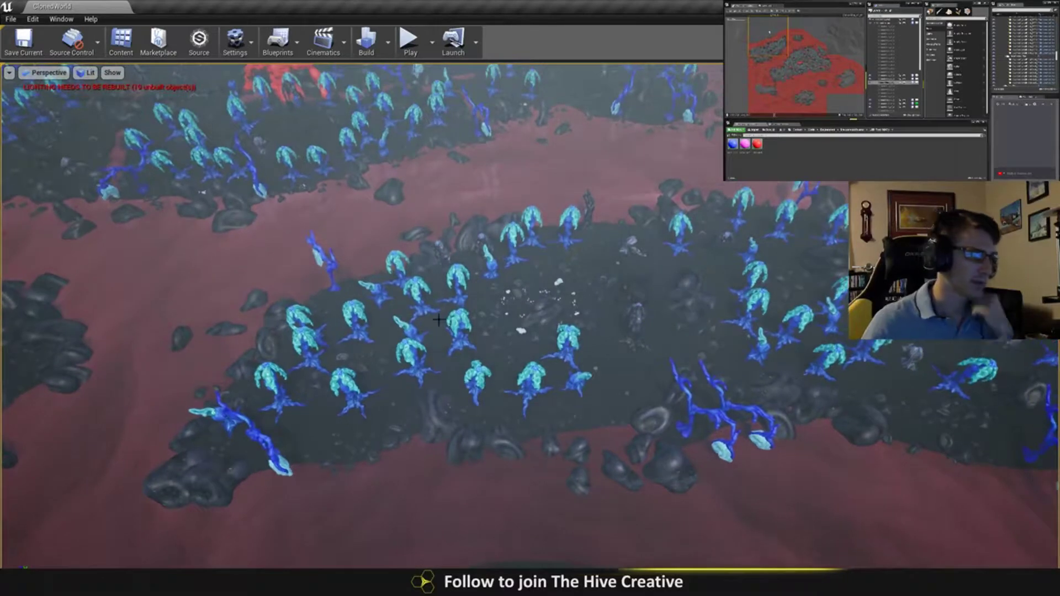
right_drag(503, 364, 503, 364)
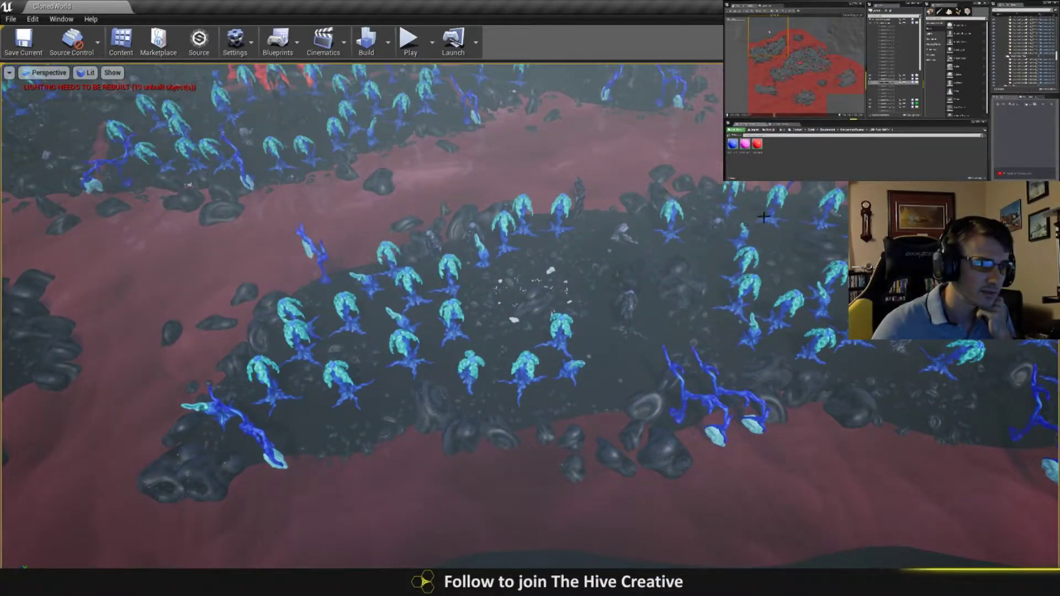
mouse_move(503, 364)
right_down()
mouse_move(528, 394)
mouse_move(503, 365)
right_up()
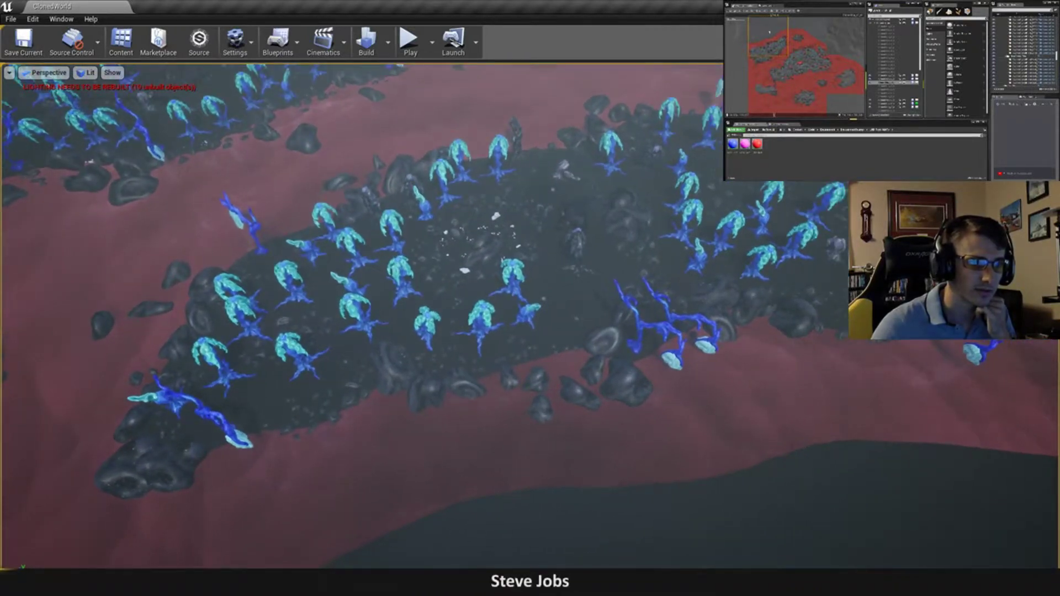
right_drag(616, 312, 616, 312)
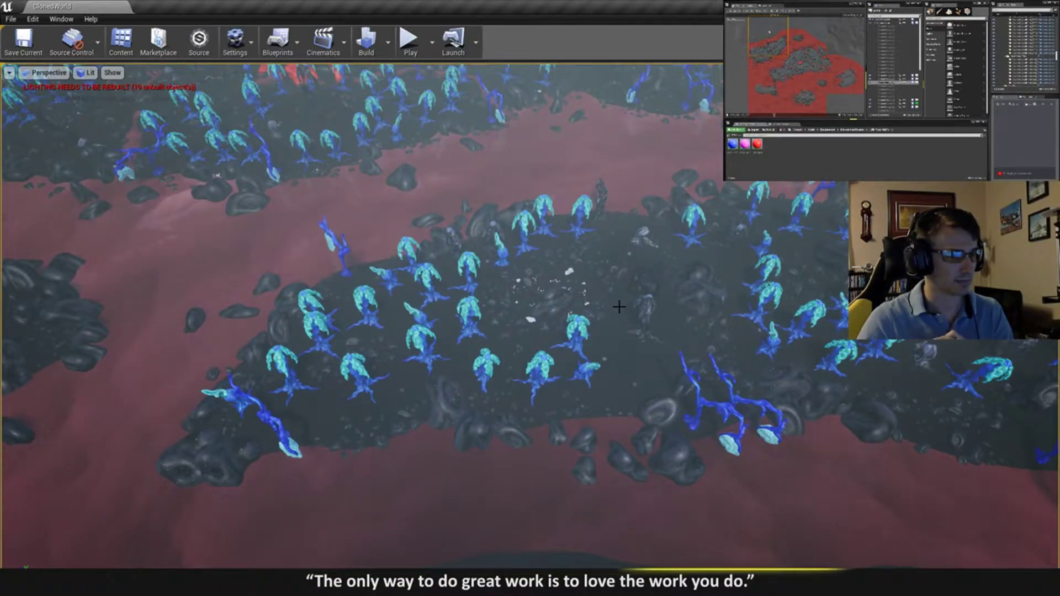
right_drag(619, 306, 736, 268)
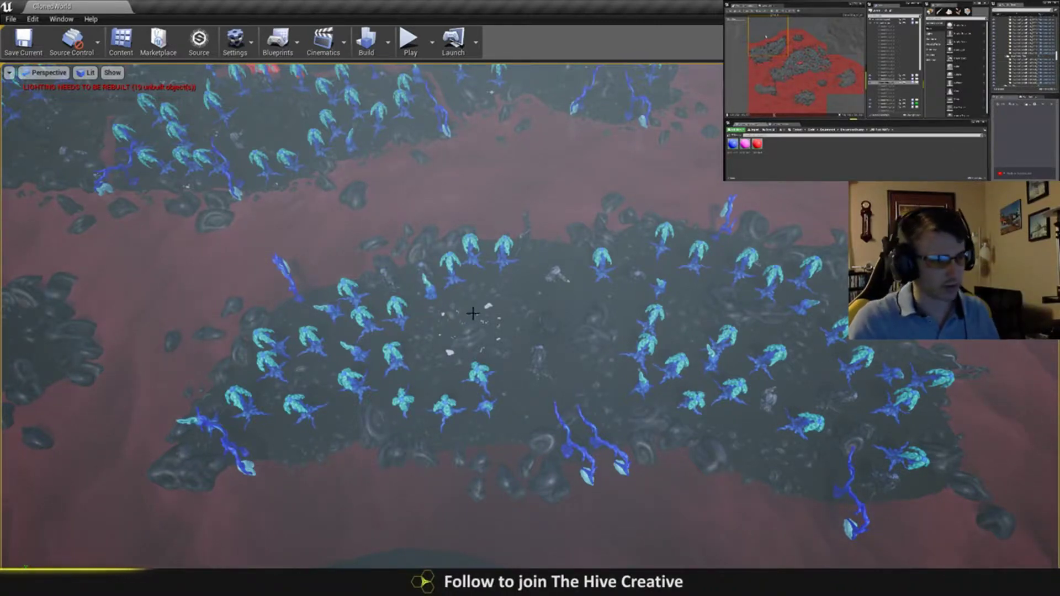
right_drag(497, 304, 596, 229)
key(w)
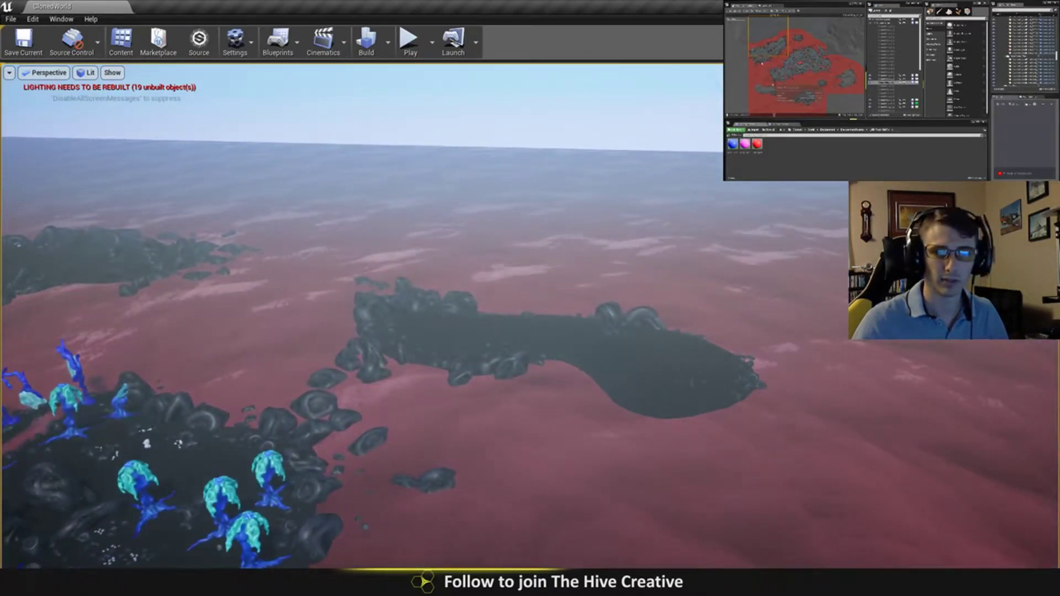
- Select the level tile containing the bare island and examine that island and its surroundings from several angles
click(766, 91)
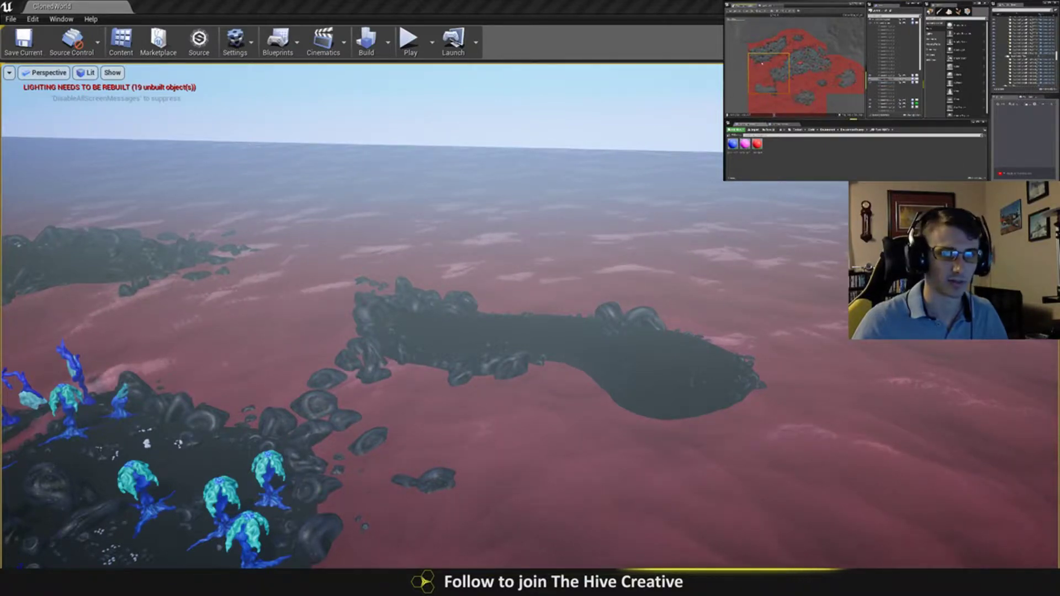
right_drag(530, 315, 447, 320)
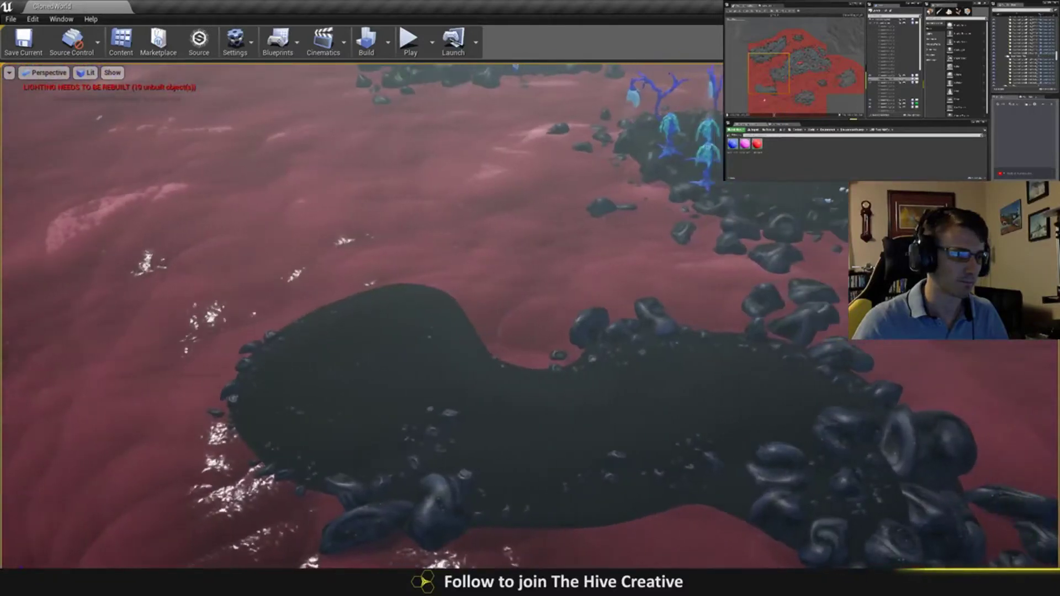
right_drag(436, 359, 433, 354)
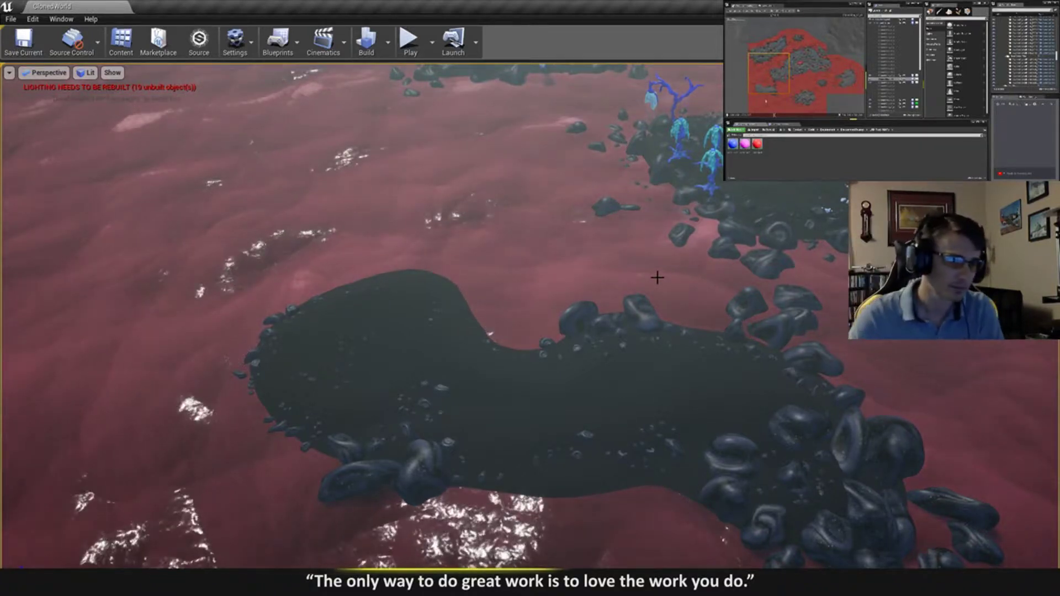
right_drag(648, 349, 686, 210)
right_drag(646, 287, 698, 194)
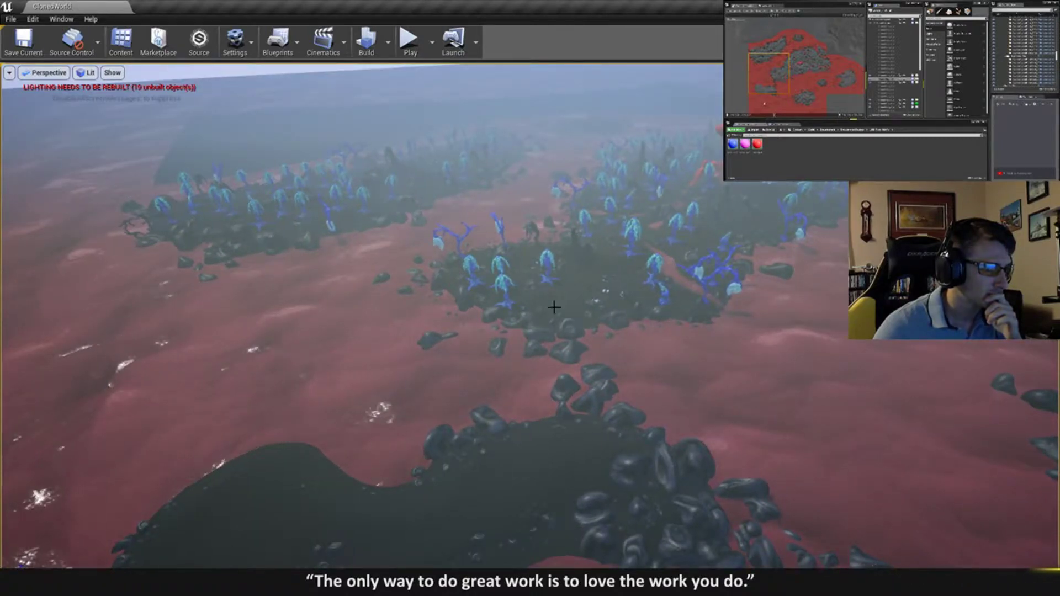
right_drag(554, 307, 536, 383)
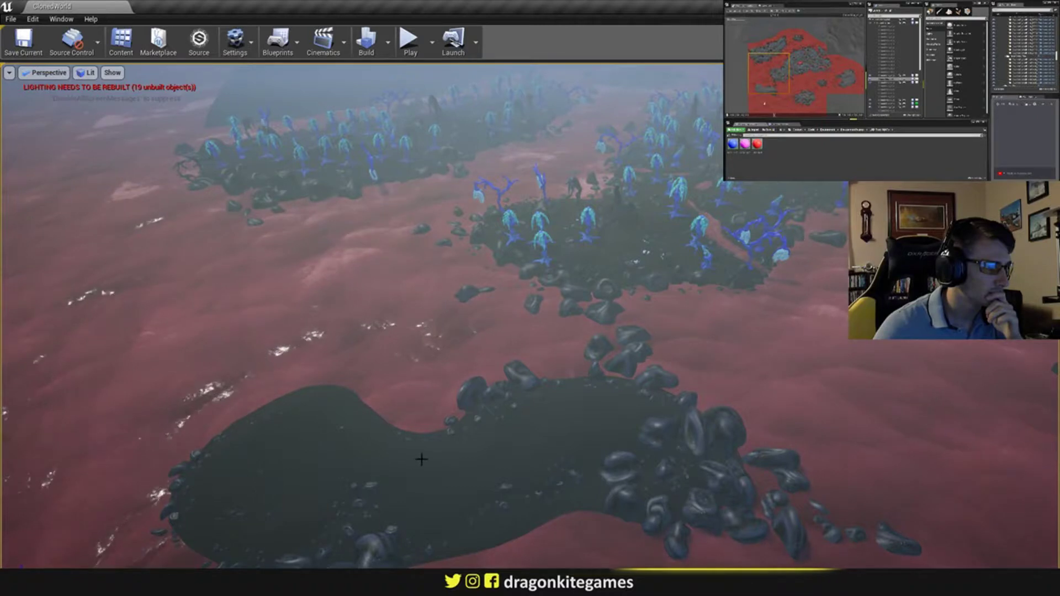
right_drag(530, 315, 760, 231)
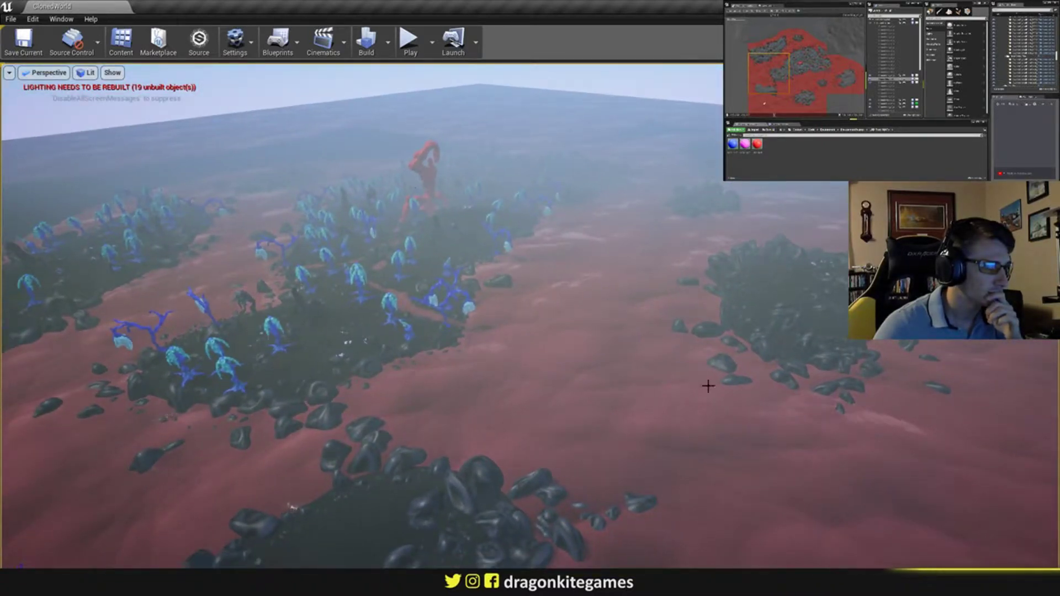
right_drag(698, 358, 389, 447)
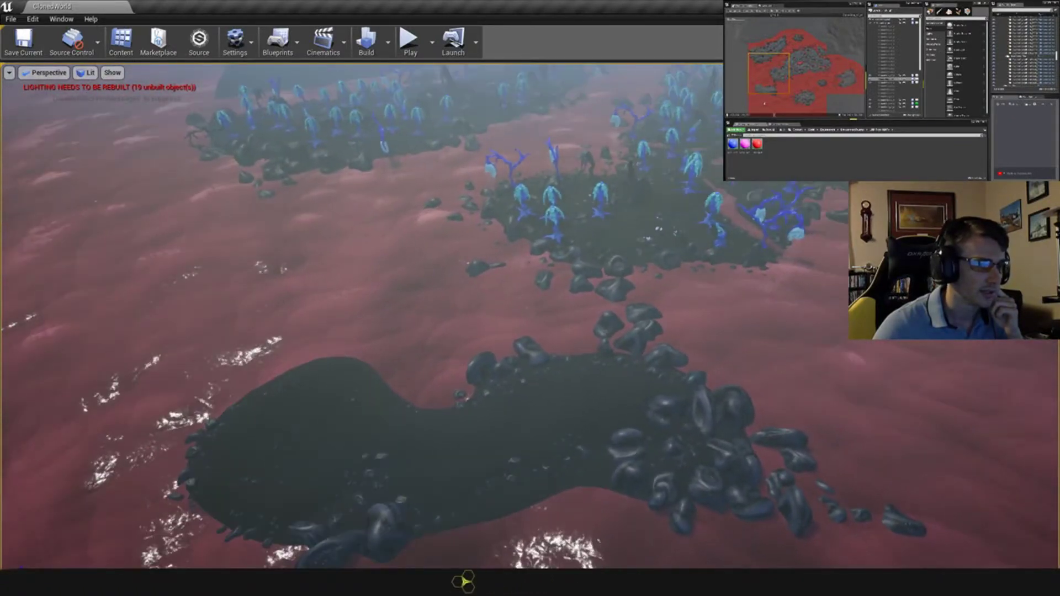
- Place a copy of the neighbouring island's pointed rock spire on the middle of the bare island's rocky half
click(634, 185)
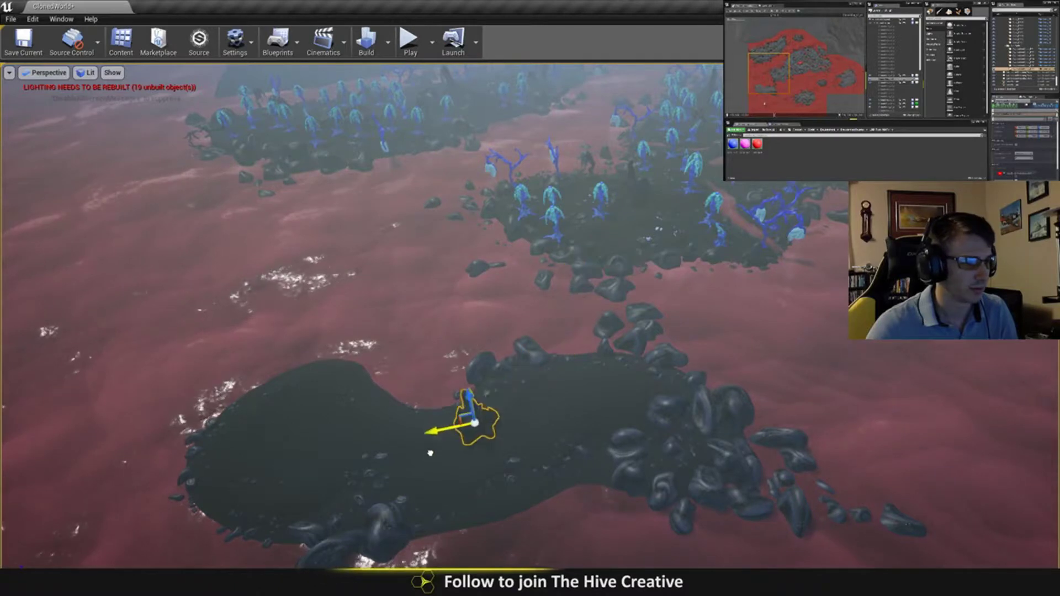
drag(413, 460, 567, 421)
key(w)
right_drag(567, 421, 568, 464)
drag(682, 277, 669, 255)
- Rotate the copied rock spire on the bare island and slightly adjust its size
key(e)
right_drag(586, 285, 586, 284)
drag(537, 304, 565, 304)
drag(505, 267, 506, 267)
key(r)
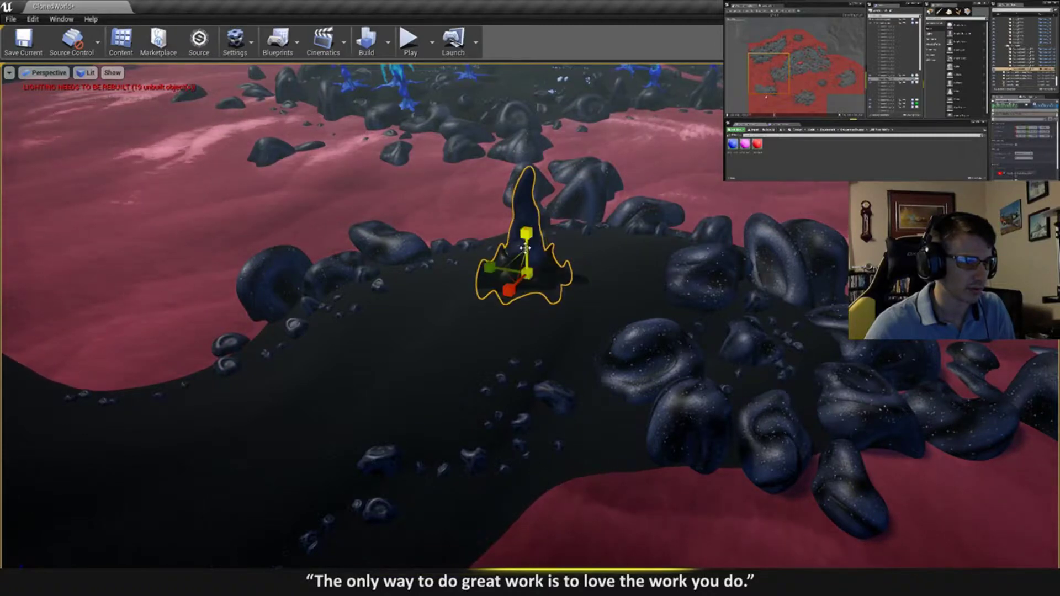
key(Escape)
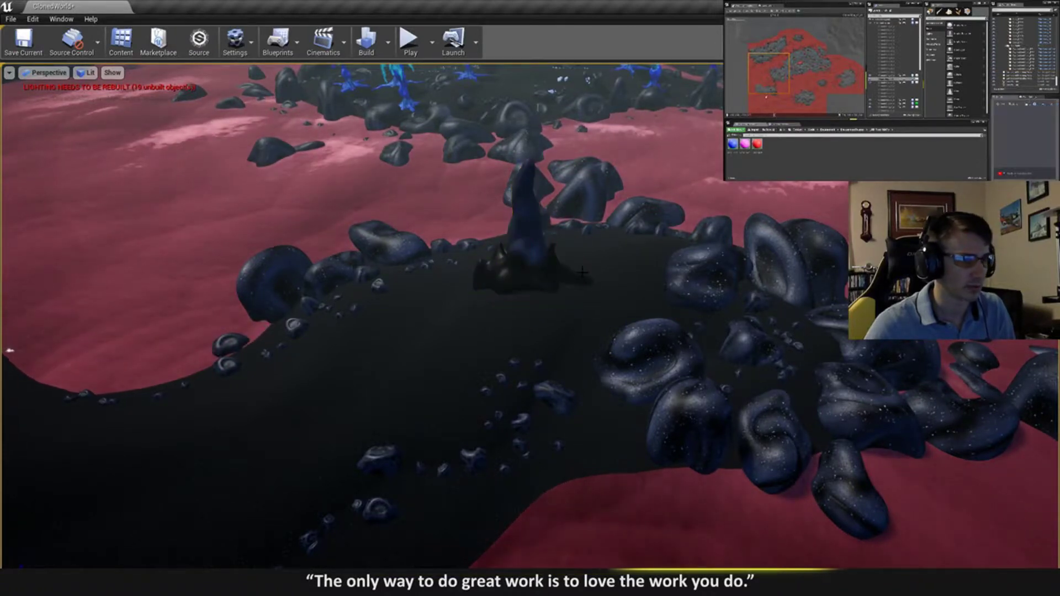
click(524, 261)
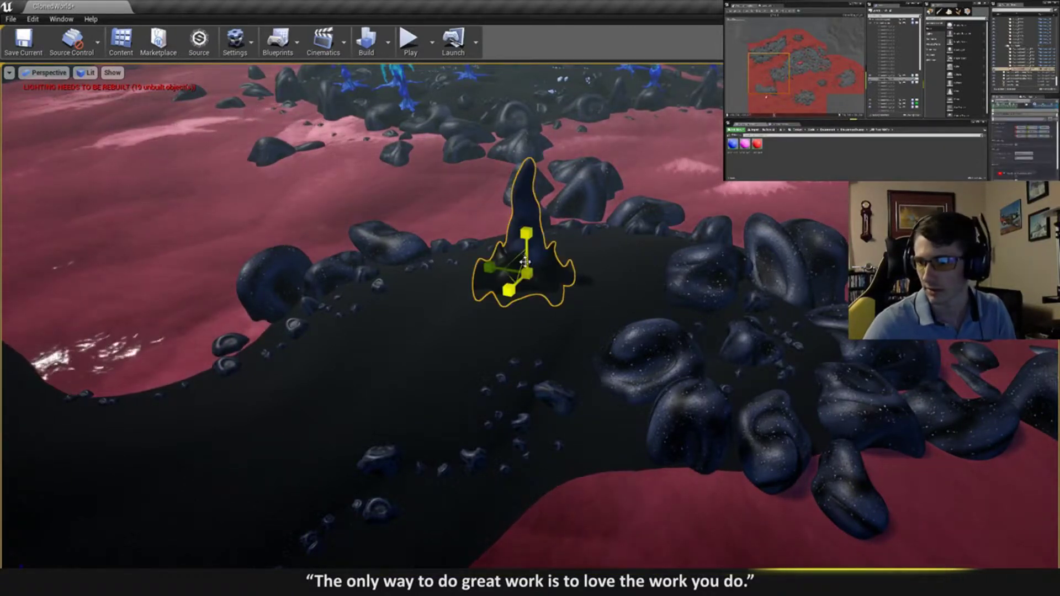
key(s)
right_drag(606, 265, 559, 266)
key(Escape)
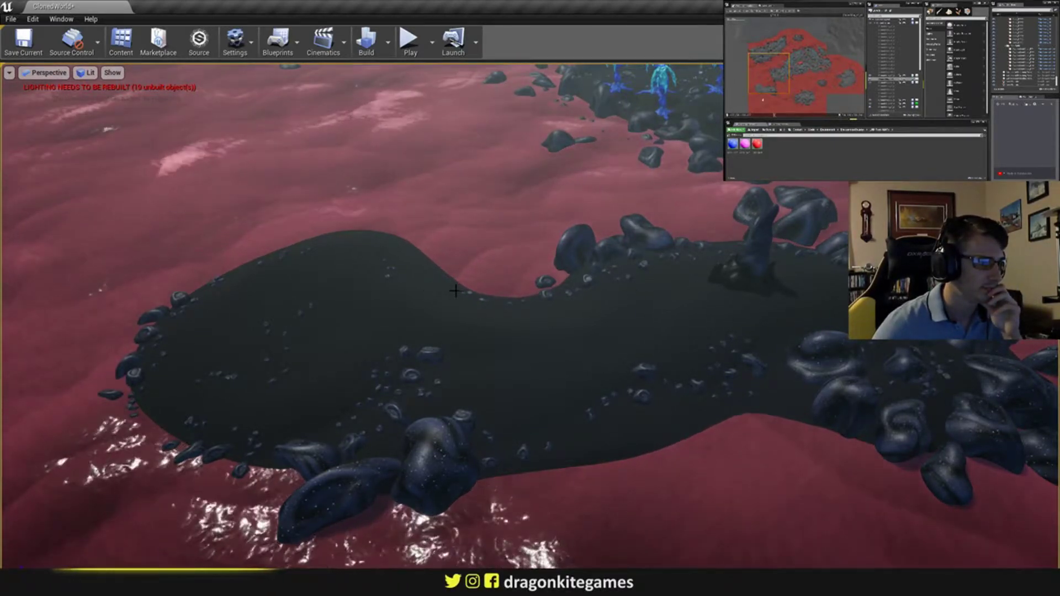
- Copy a drooping blue tree from the neighbouring island onto the narrow middle of the bare island and adjust its position
right_drag(455, 290, 458, 291)
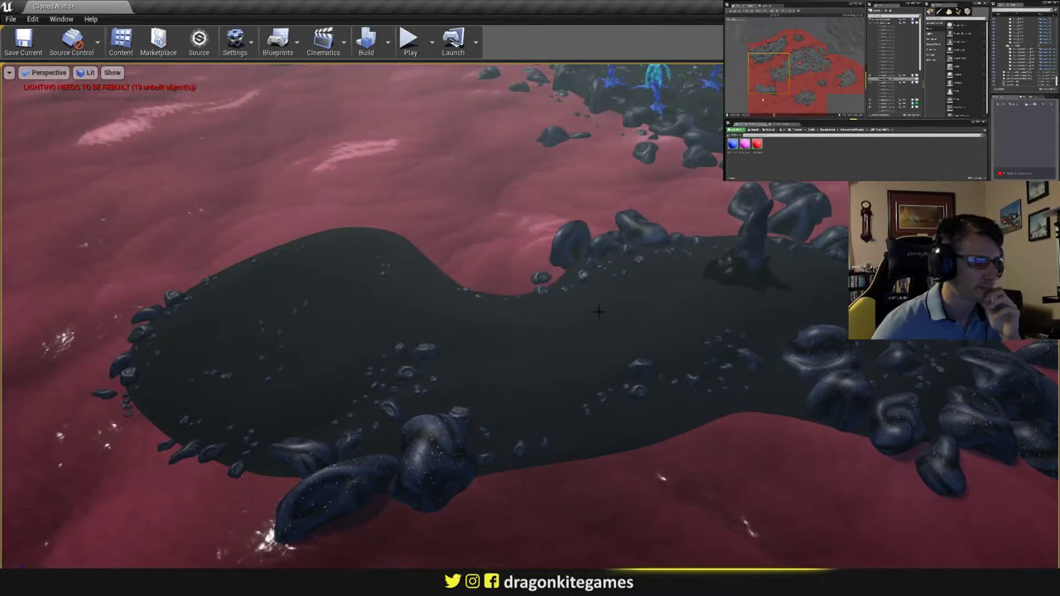
right_drag(365, 287, 371, 290)
right_click(669, 234)
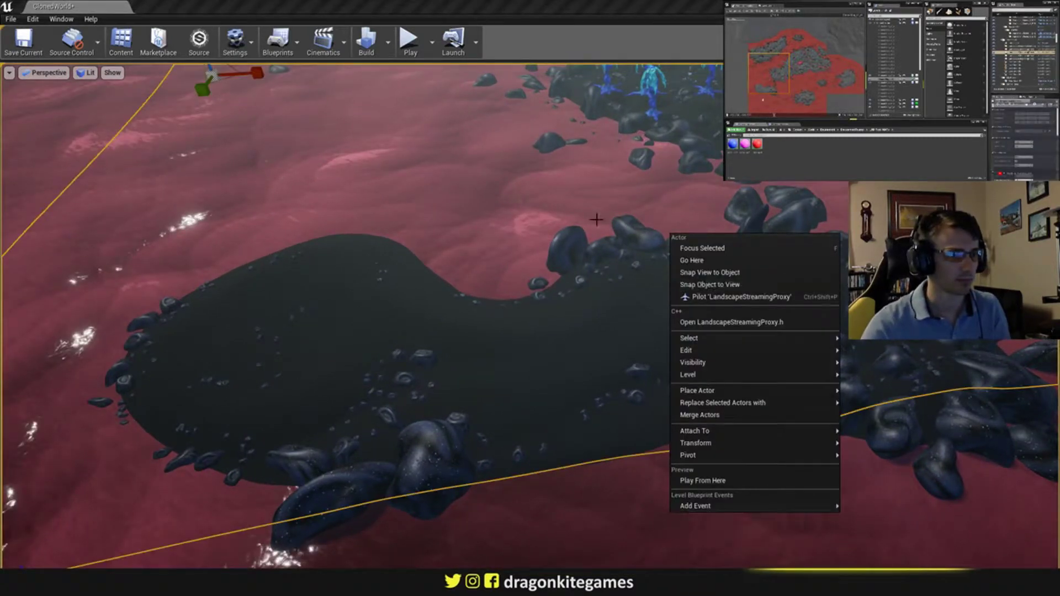
click(614, 219)
click(653, 87)
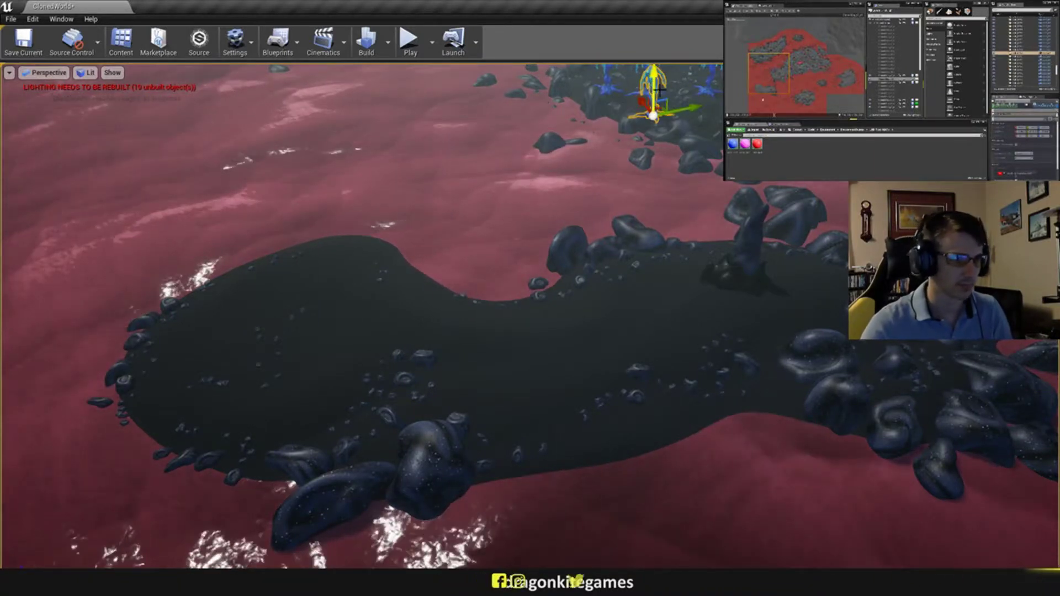
alt+drag(664, 110, 573, 316)
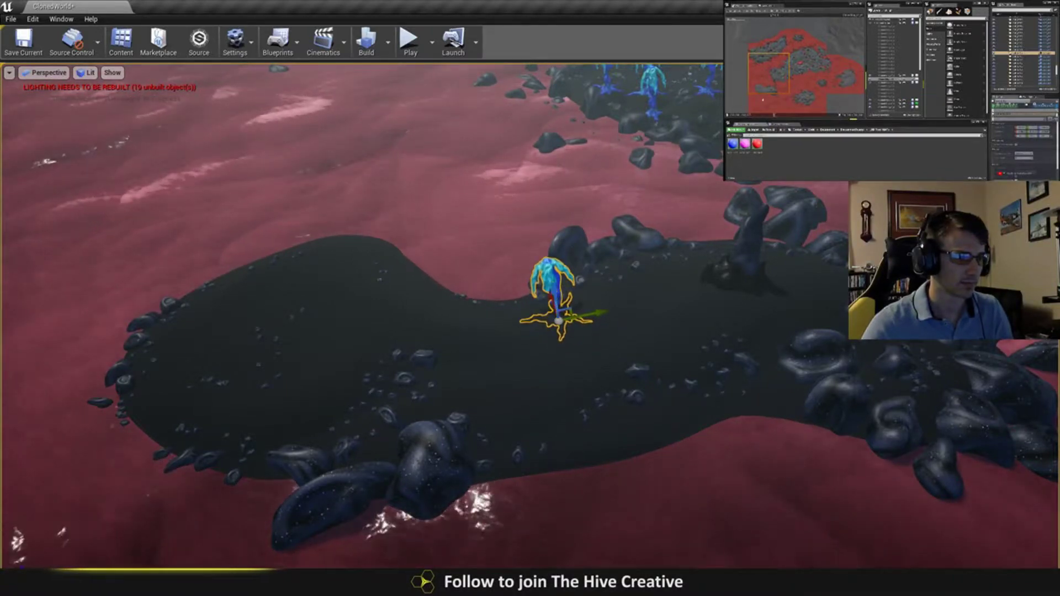
key(w)
right_drag(572, 316, 568, 340)
key(s)
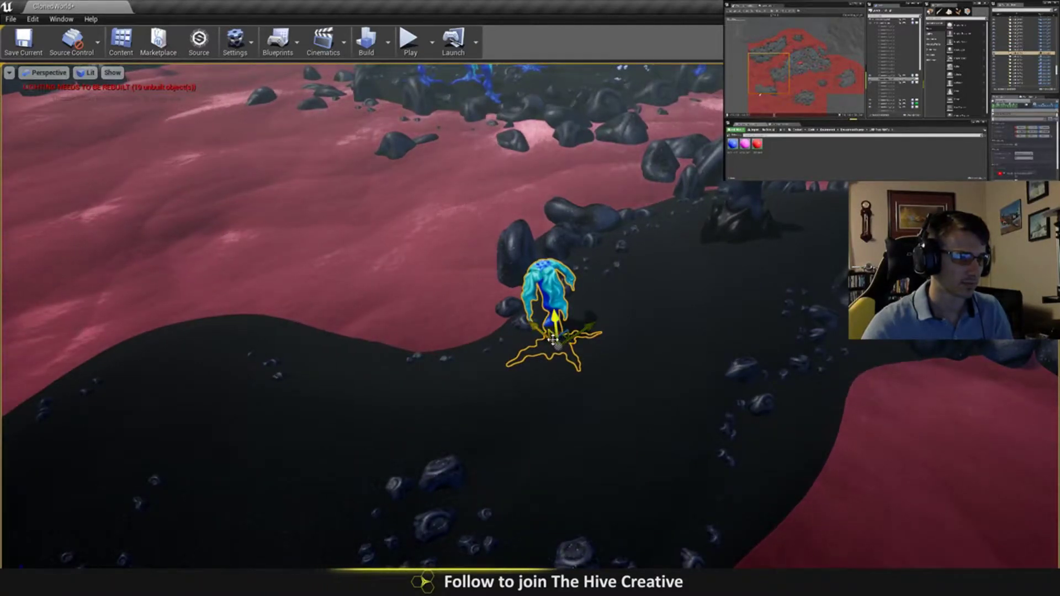
drag(560, 338, 582, 325)
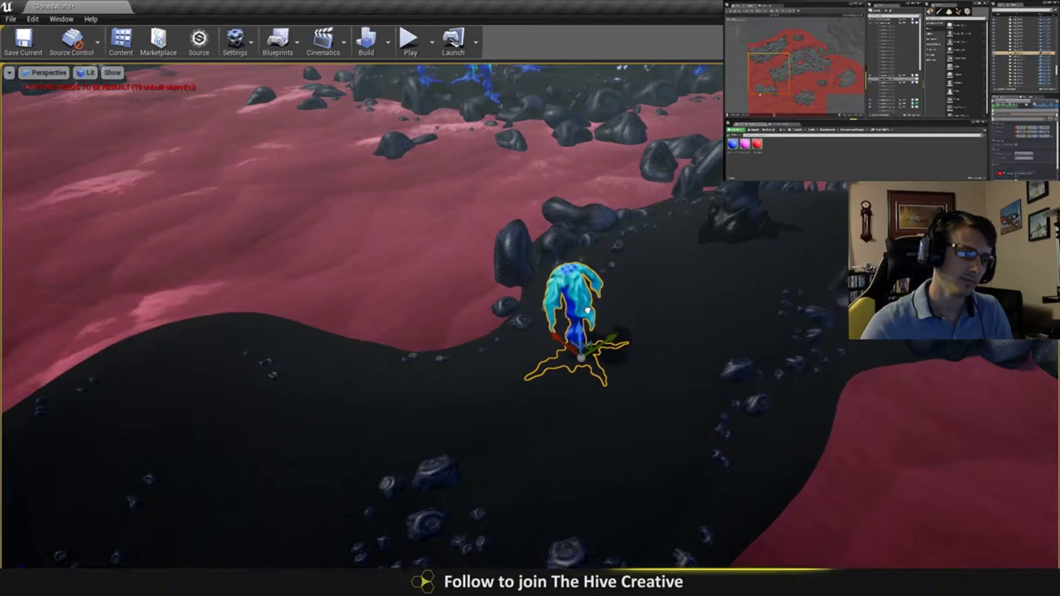
- Relocate the copied tree to the edge of the island's rounded end, away from the rock spire
key(d)
right_drag(583, 325, 485, 326)
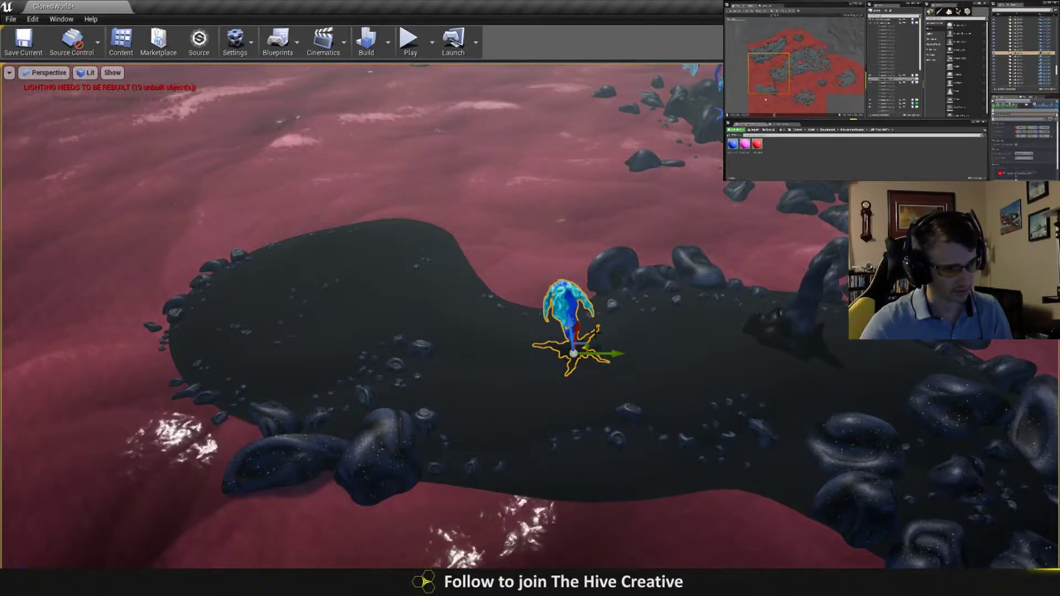
click(589, 343)
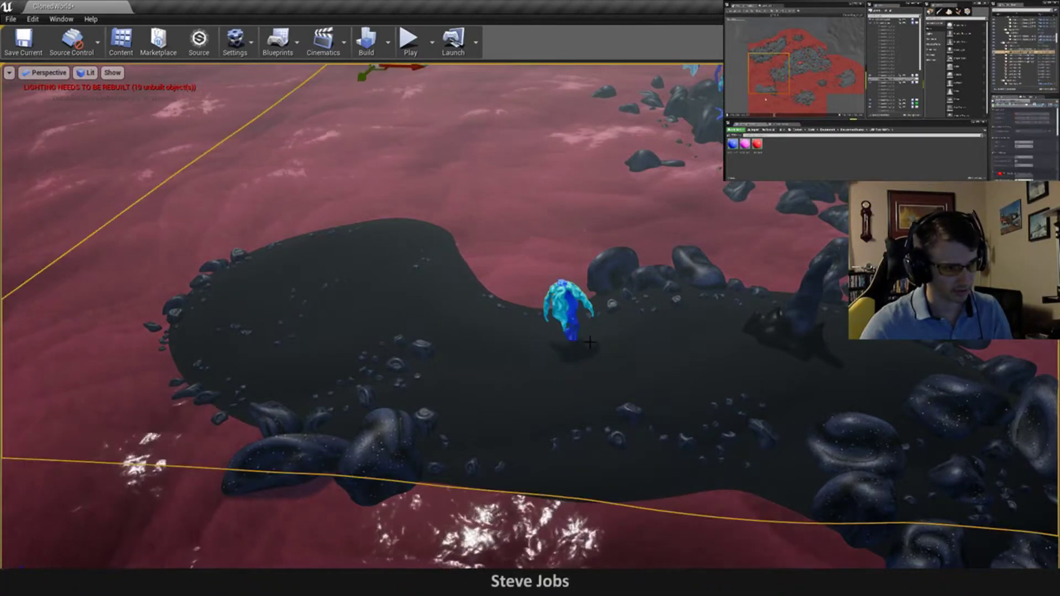
right_drag(534, 322, 485, 306)
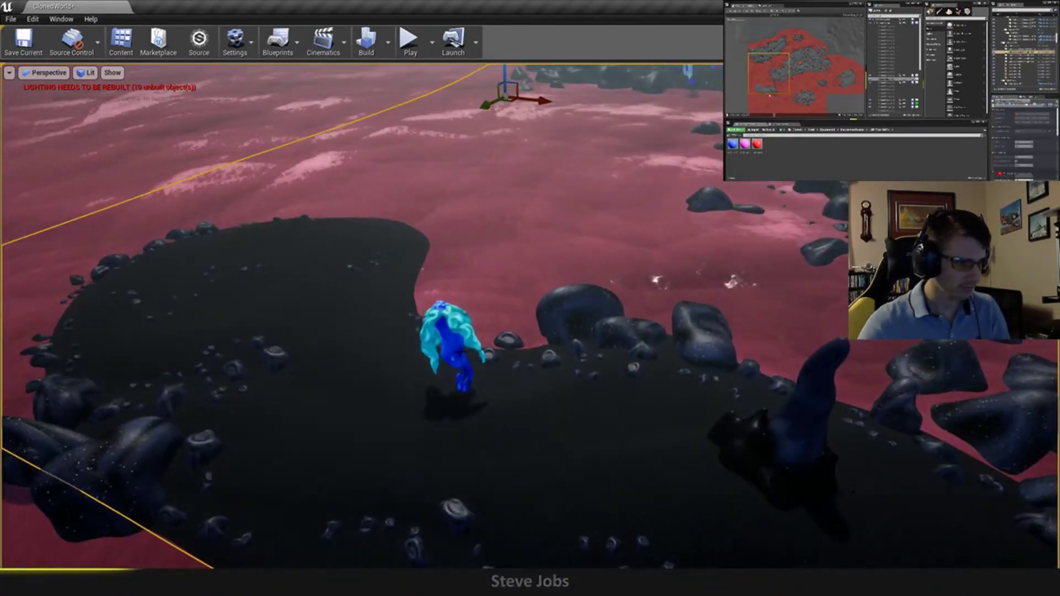
click(458, 354)
drag(487, 406, 236, 279)
right_drag(267, 241, 259, 235)
right_drag(251, 275, 251, 275)
drag(401, 369, 469, 344)
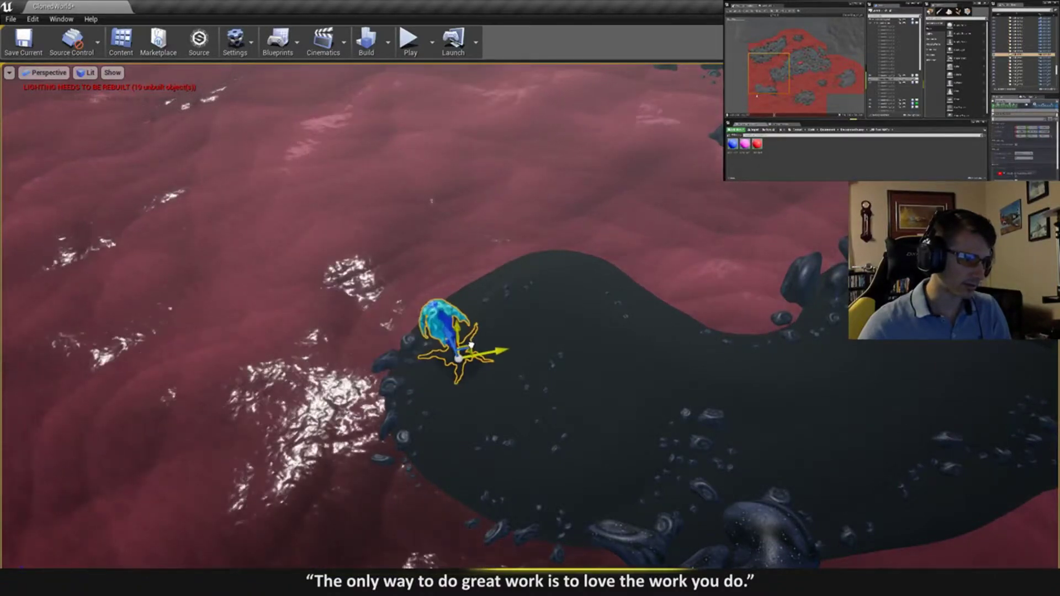
- Settle the tree on the ground just inside the rocky edge, then turn and tilt it to suit the slope
right_drag(469, 344, 461, 338)
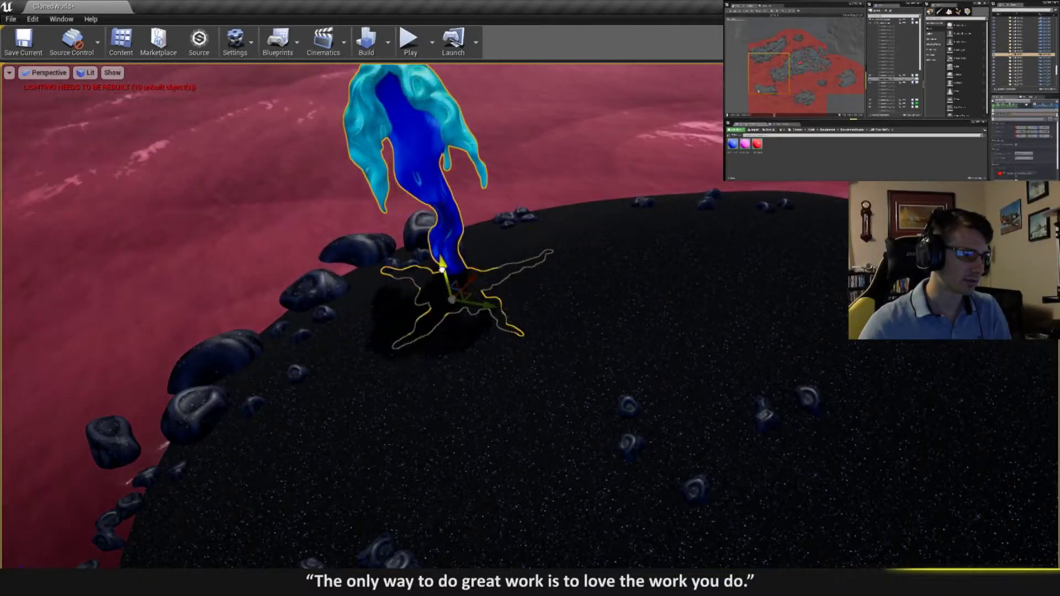
right_drag(435, 249, 434, 250)
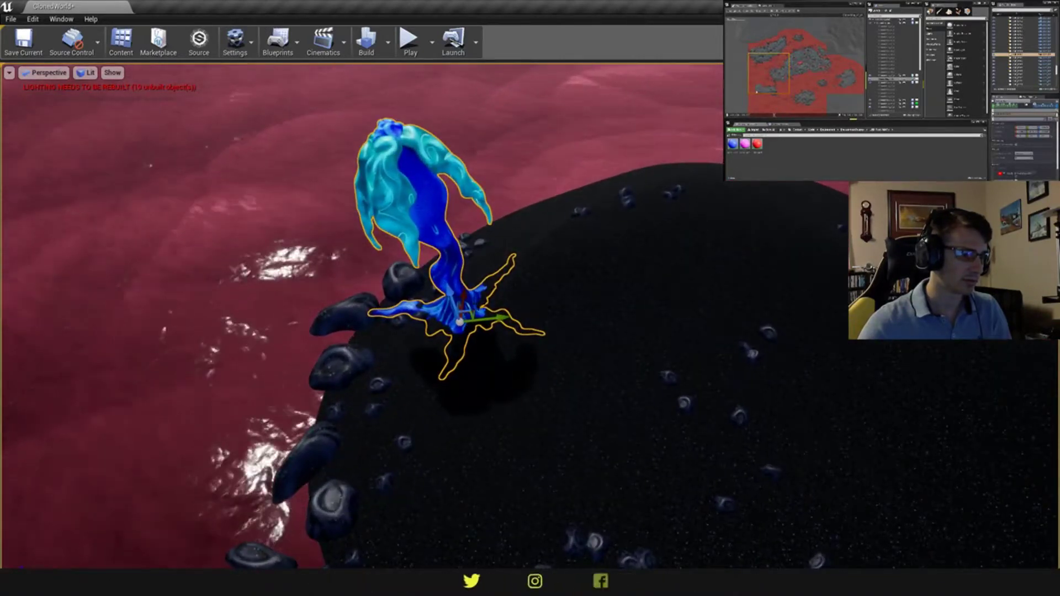
drag(508, 337, 506, 360)
key(e)
drag(512, 401, 494, 403)
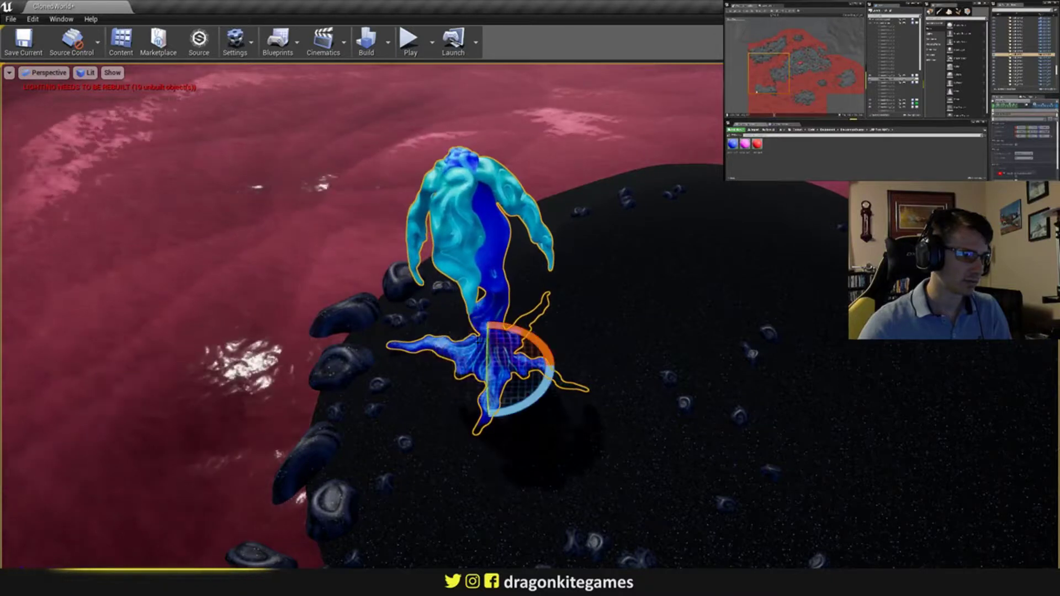
drag(489, 337, 492, 382)
key(s)
- Place a second drooping tree beside the first, rotate it, and adjust its height and position on the slope
right_drag(544, 239, 309, 232)
key(w)
key(d)
key(d)
key(w)
right_drag(463, 220, 454, 225)
alt+drag(639, 243, 668, 303)
key(e)
key(w)
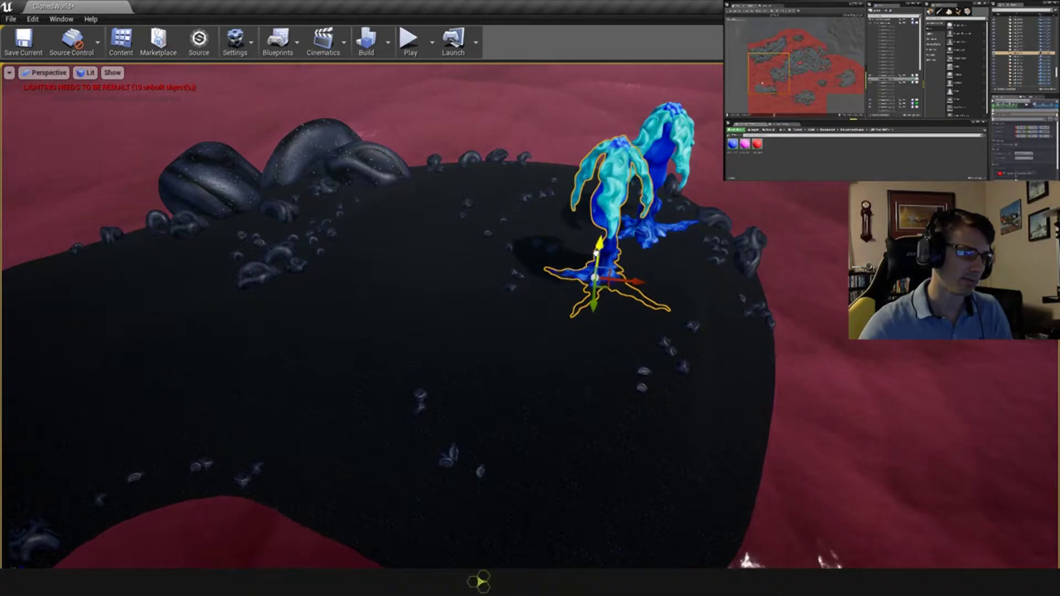
drag(595, 253, 596, 228)
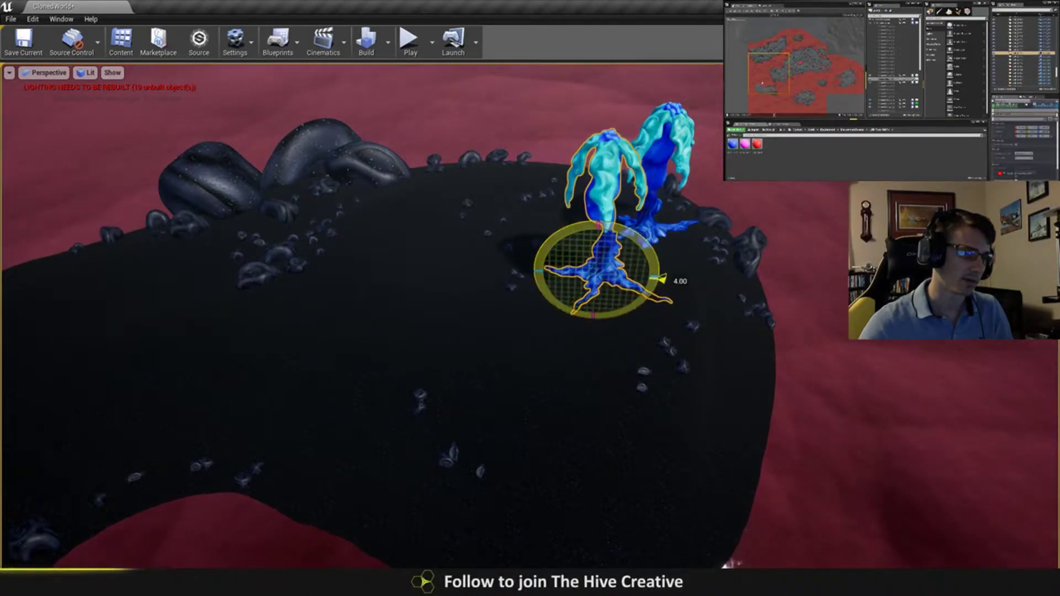
drag(603, 281, 598, 282)
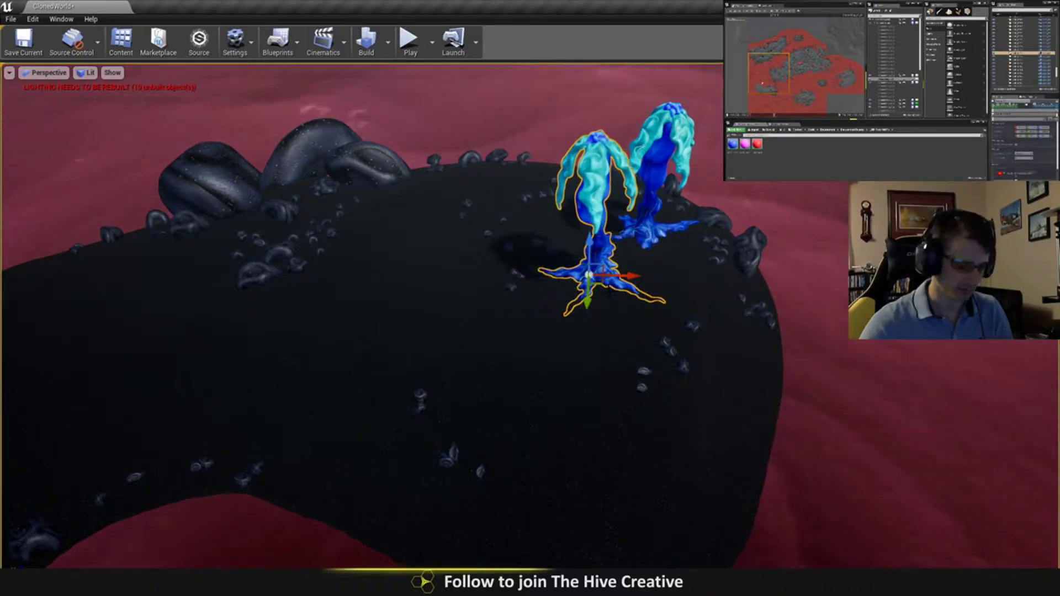
- Place two more tree copies, one in front of the pair and one near the large edge rocks, and vary their rotation
alt+drag(600, 284, 618, 361)
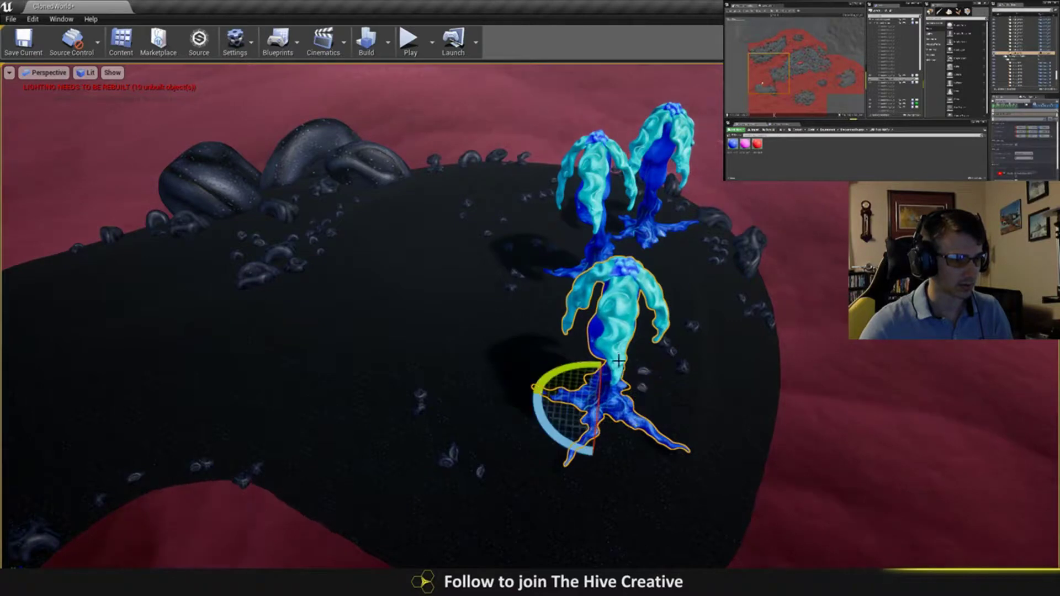
key(w)
alt+drag(599, 405, 407, 232)
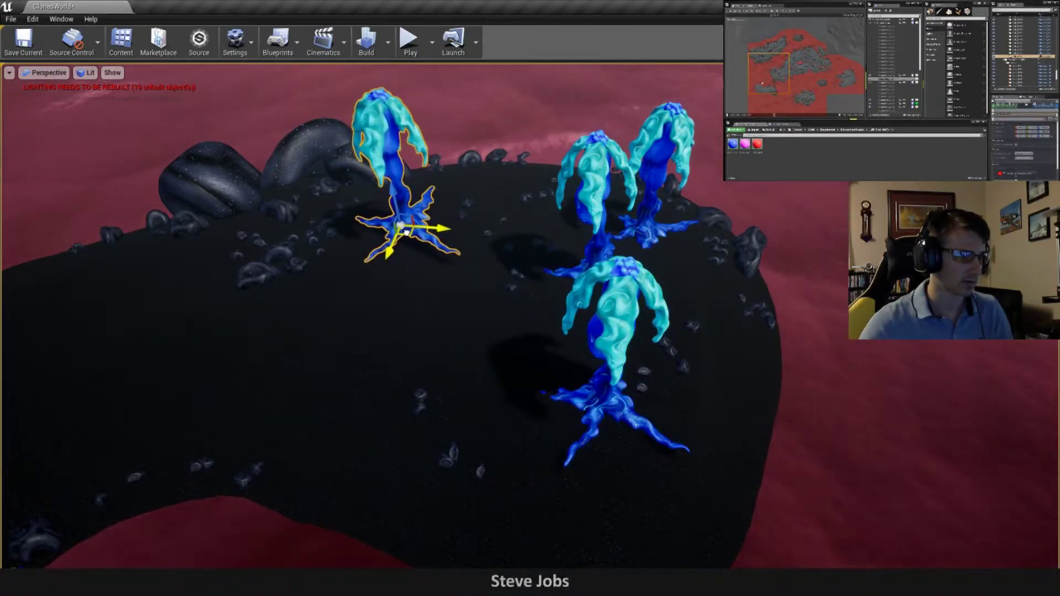
alt+drag(394, 192, 399, 202)
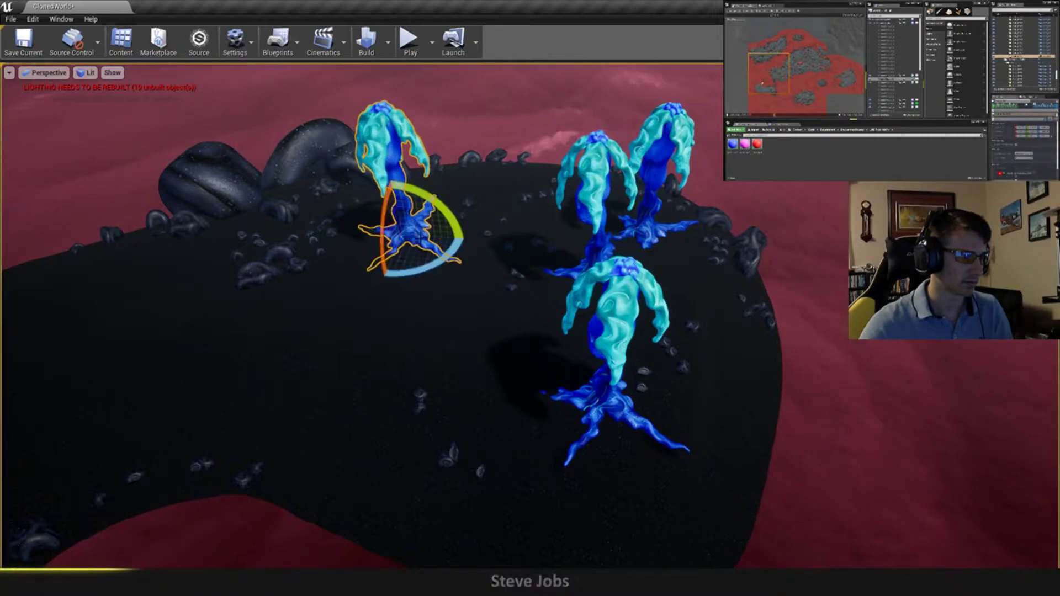
drag(436, 263, 474, 227)
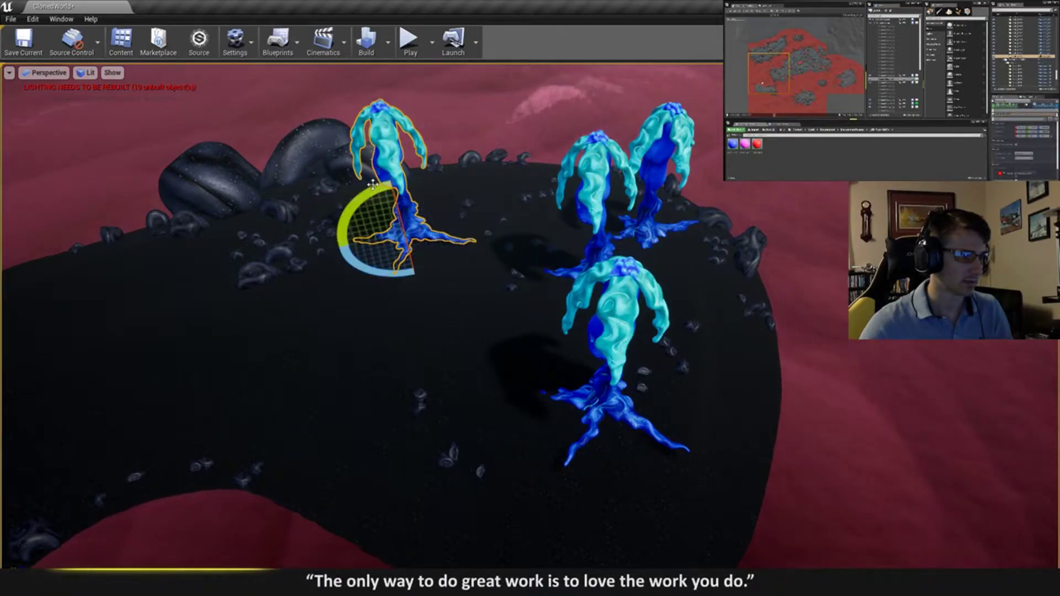
drag(372, 183, 383, 189)
key(w)
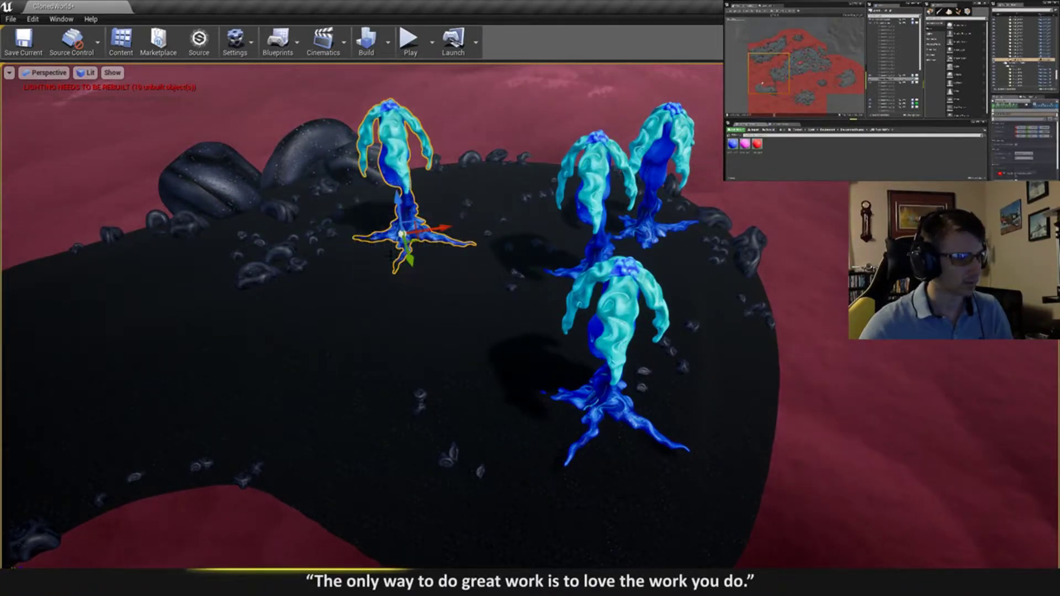
- Add a fifth tree in front of the one by the large rocks, then rotate it and adjust its height
drag(413, 238, 448, 309)
key(e)
mouse_move(427, 348)
mouse_down()
mouse_move(487, 328)
mouse_move(438, 338)
mouse_up()
key(w)
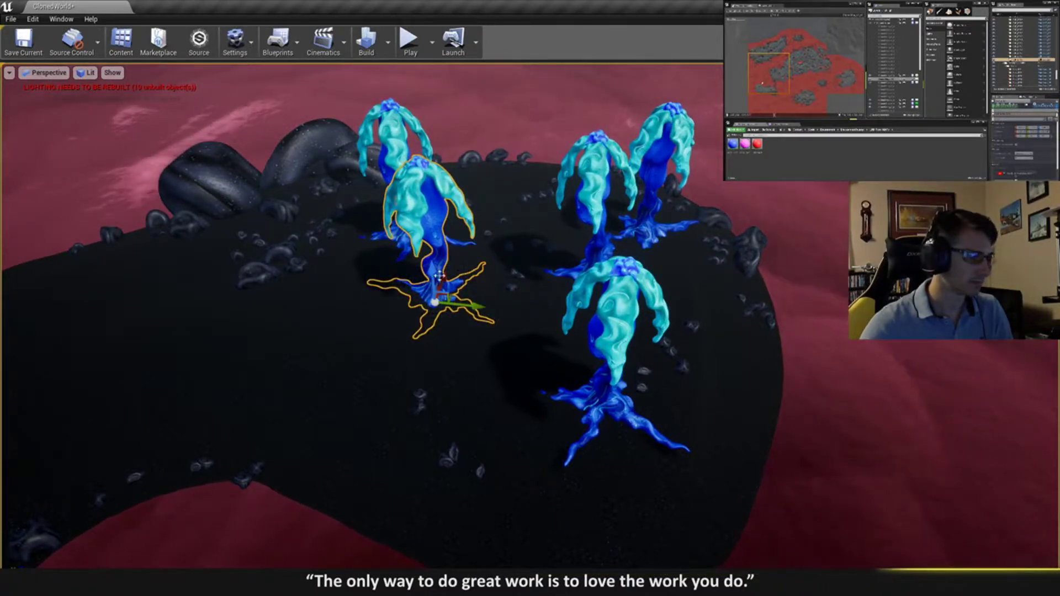
key(e)
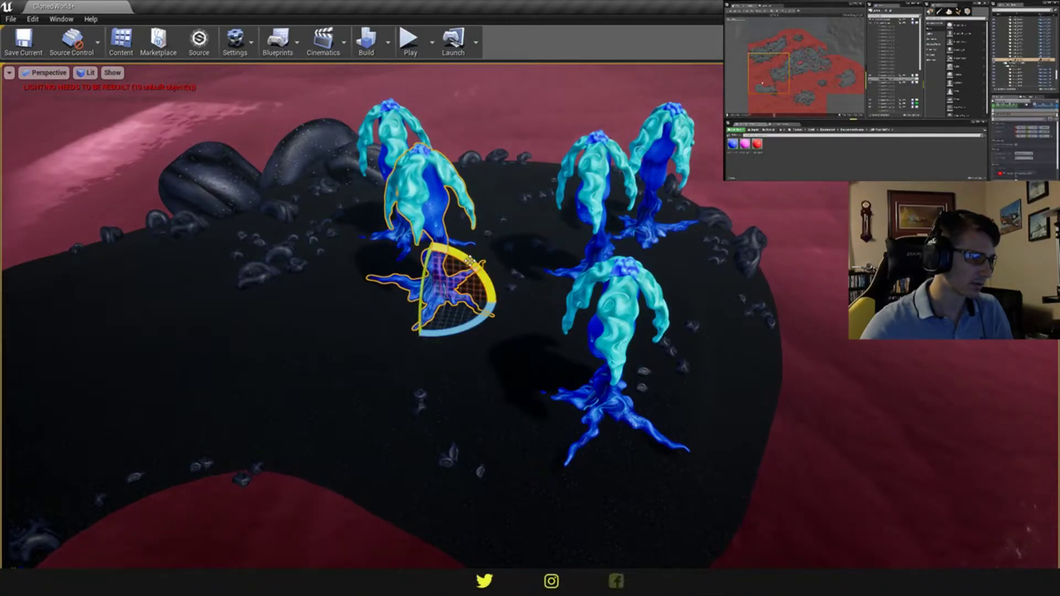
drag(469, 260, 466, 263)
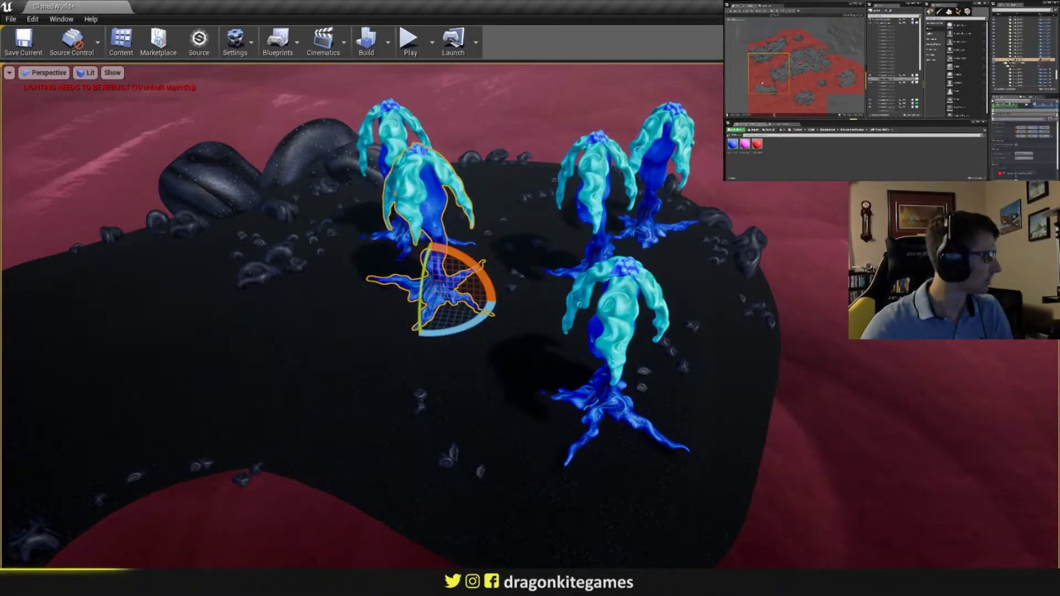
right_drag(523, 265, 430, 265)
key(w)
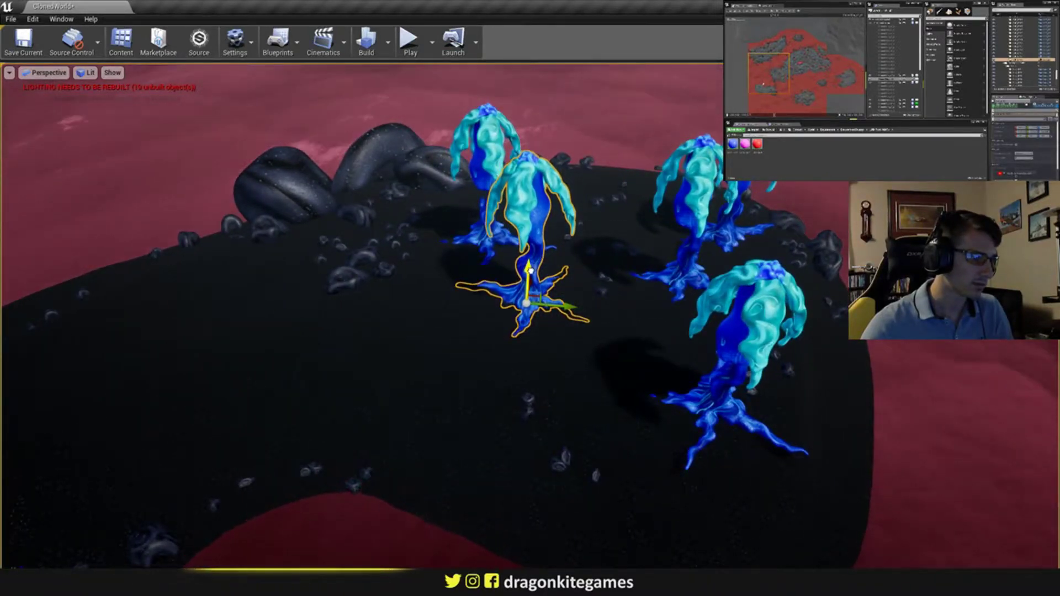
mouse_move(530, 270)
right_down()
mouse_move(530, 281)
mouse_move(530, 265)
mouse_move(497, 264)
mouse_move(558, 253)
mouse_move(530, 257)
right_up()
key(Escape)
- Review the five-tree cluster from above and rotate the fifth tree to vary its orientation
right_drag(430, 282, 414, 275)
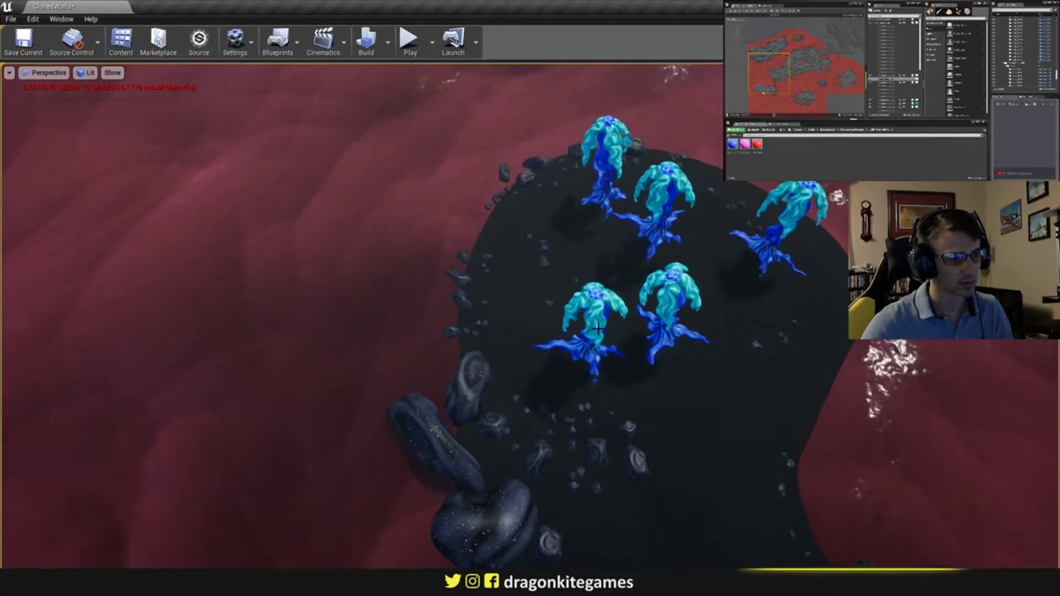
right_drag(593, 331, 640, 334)
click(619, 380)
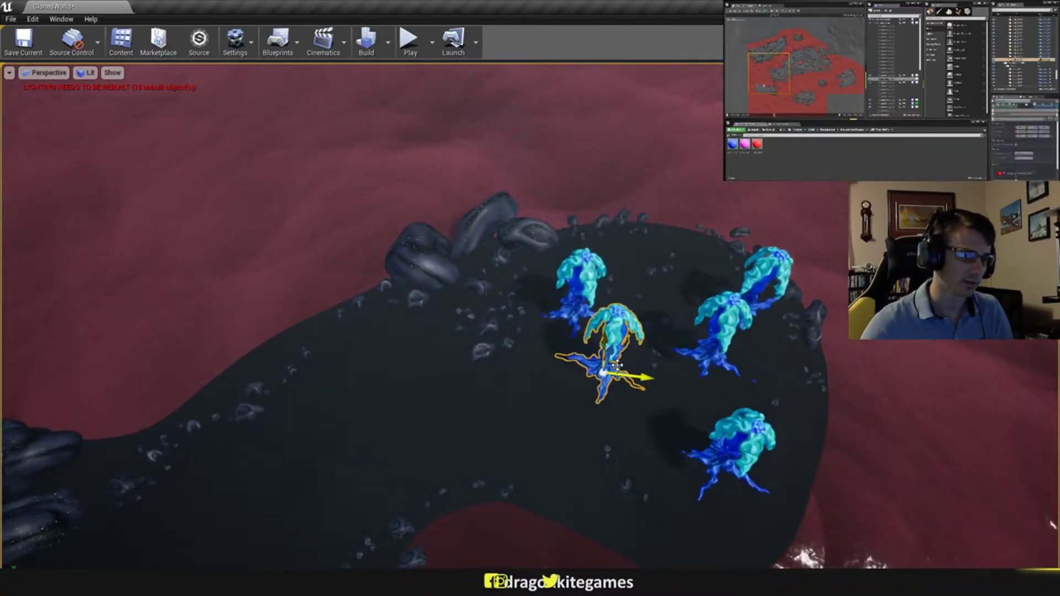
key(f)
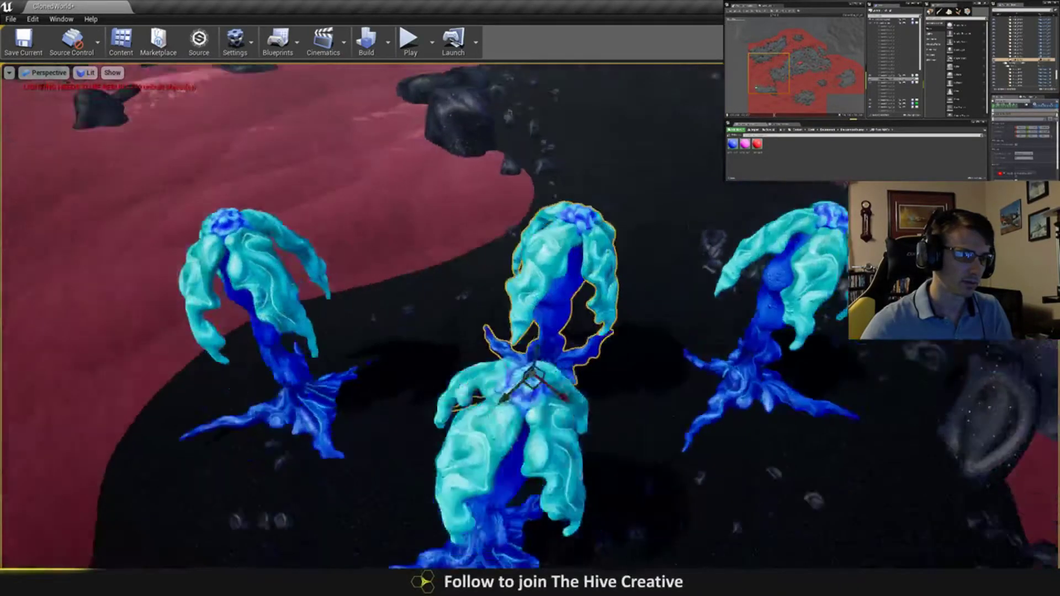
key(d)
right_drag(619, 380, 560, 378)
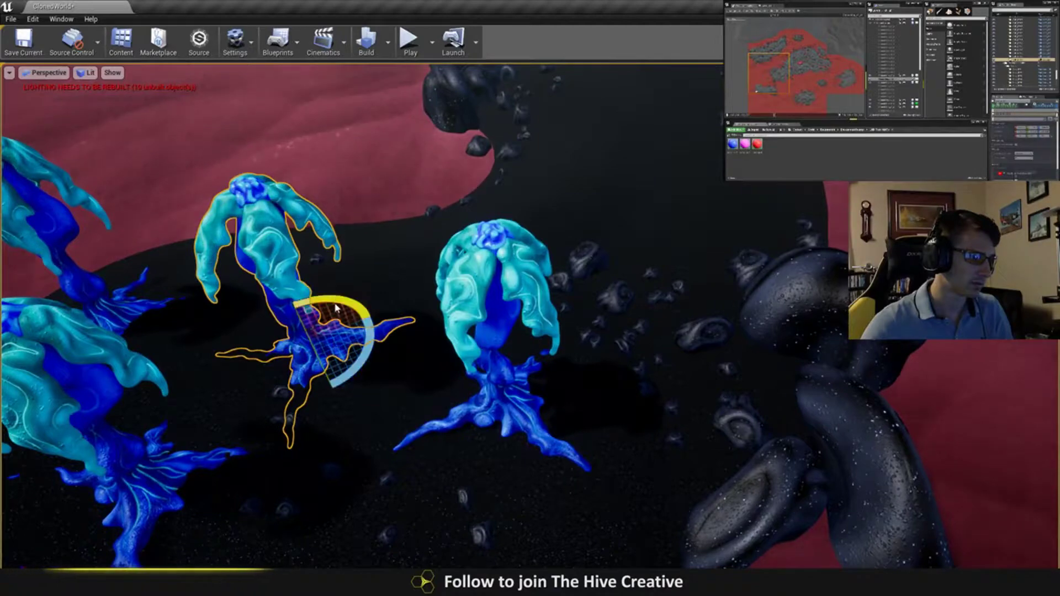
drag(337, 308, 345, 384)
key(Escape)
- Place a sixth drooping blue tree beside the five-tree cluster, on the open ground near the large edge rocks
right_drag(353, 386, 601, 297)
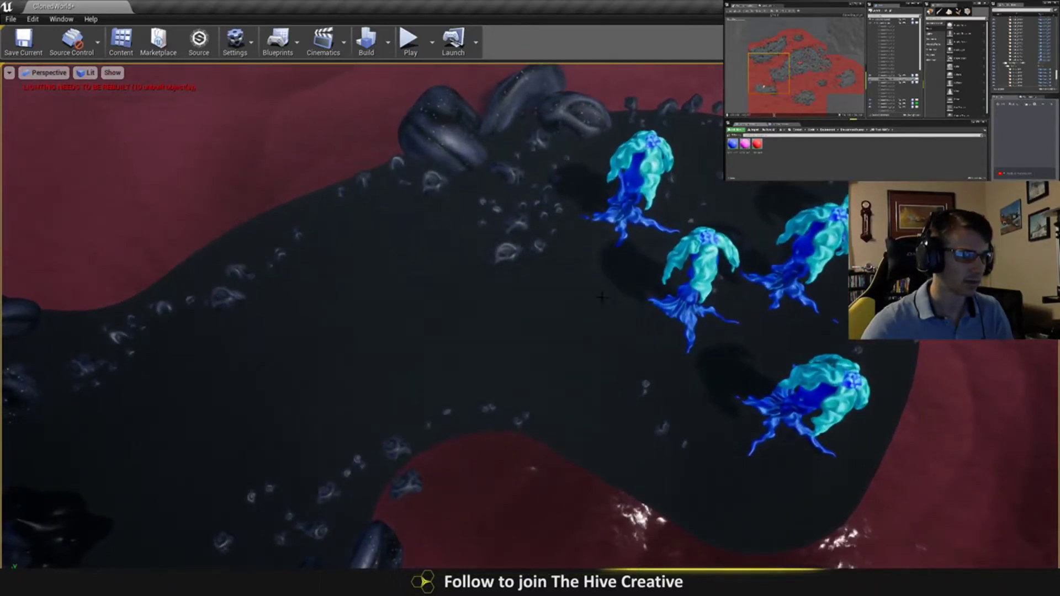
click(685, 296)
key(w)
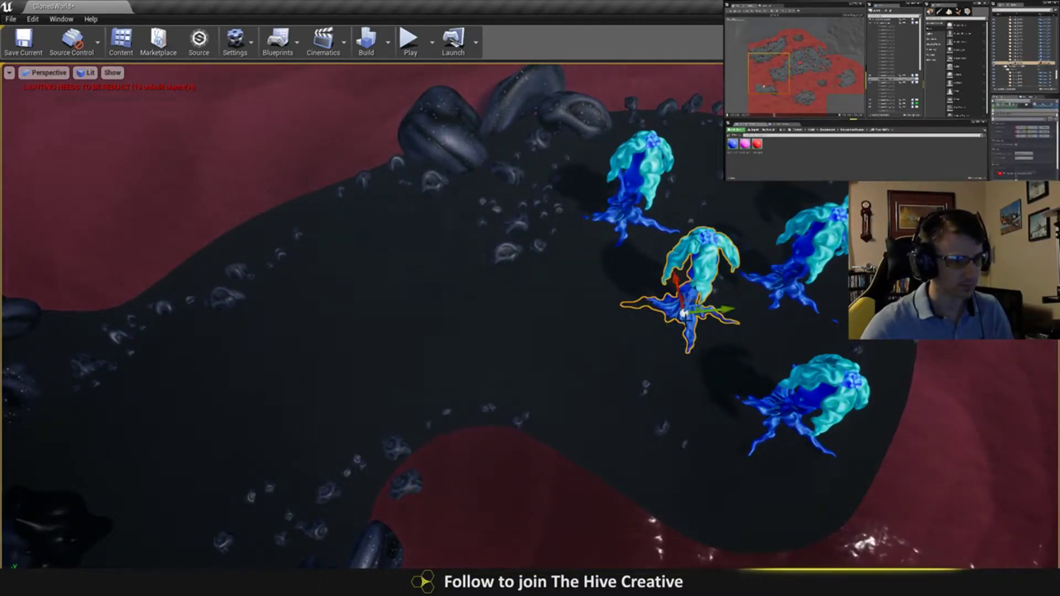
alt+drag(699, 301, 484, 261)
key(e)
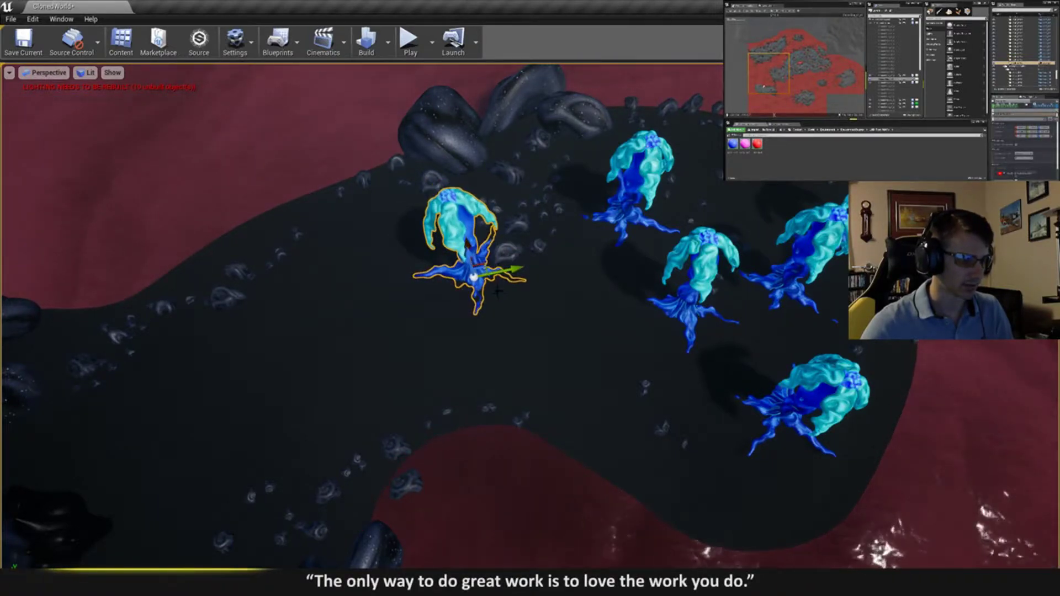
- Place a seventh tree copy in front of the sixth, then rotate it to vary its orientation and follow the slope
alt+drag(486, 263, 527, 311)
key(e)
drag(486, 369, 511, 380)
drag(462, 289, 542, 299)
key(w)
right_drag(542, 299, 544, 284)
scroll(549, 320, up, 3)
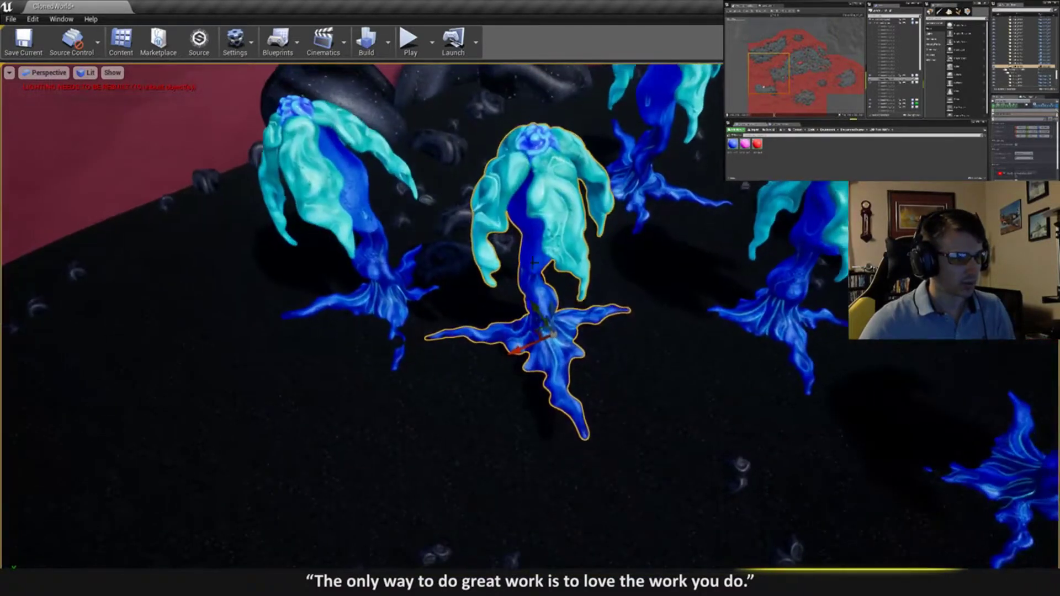
right_drag(549, 320, 596, 353)
key(e)
drag(522, 238, 499, 253)
scroll(499, 254, down, 10)
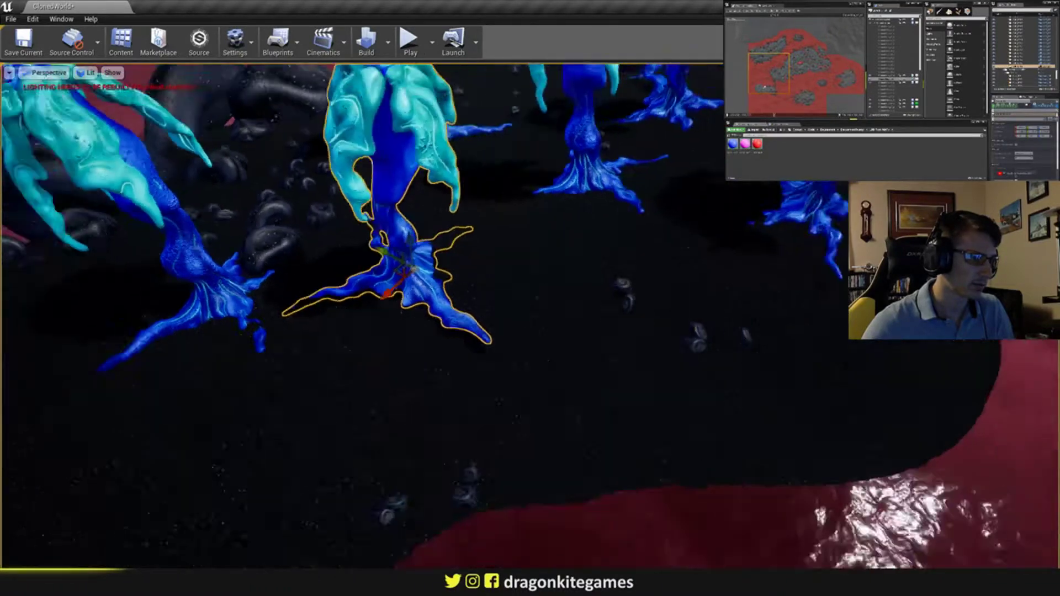
- Add an eighth tree copy in front of the seventh, toward the island's inner shoreline, and vary its rotation and position
right_drag(499, 254, 499, 298)
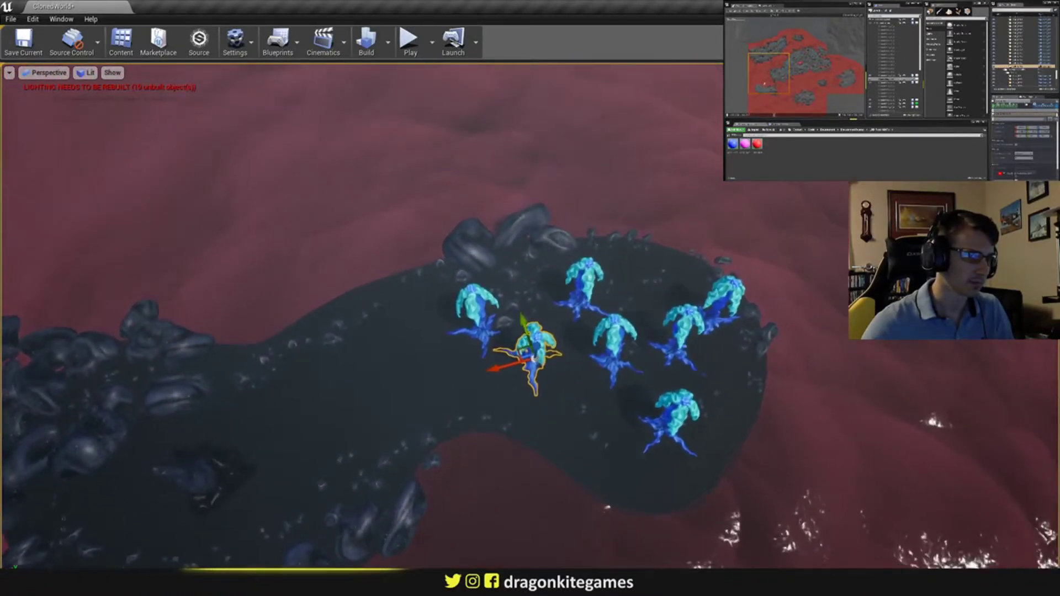
scroll(532, 356, up, 8)
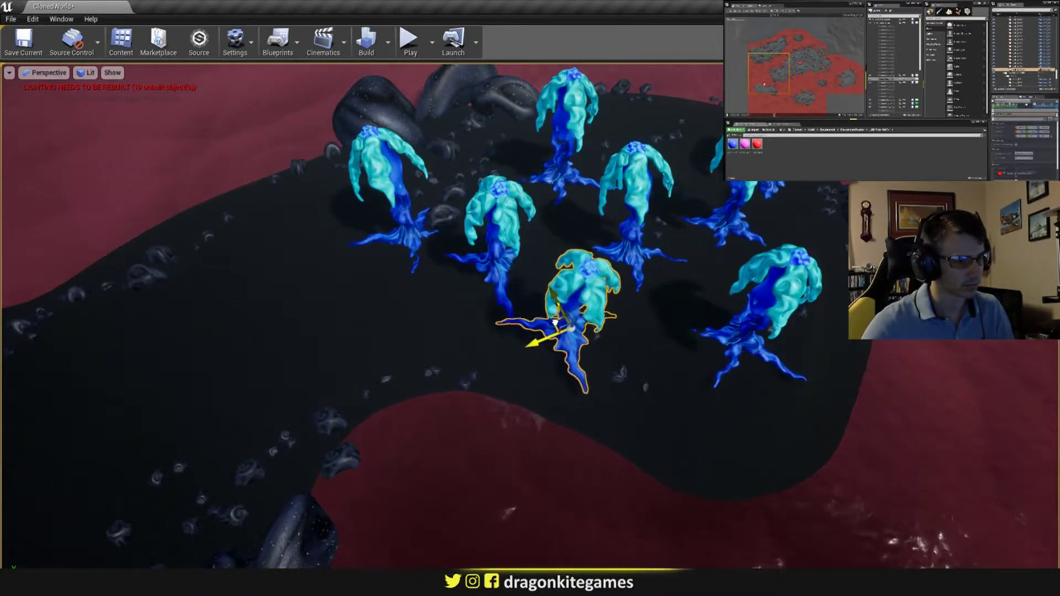
key(e)
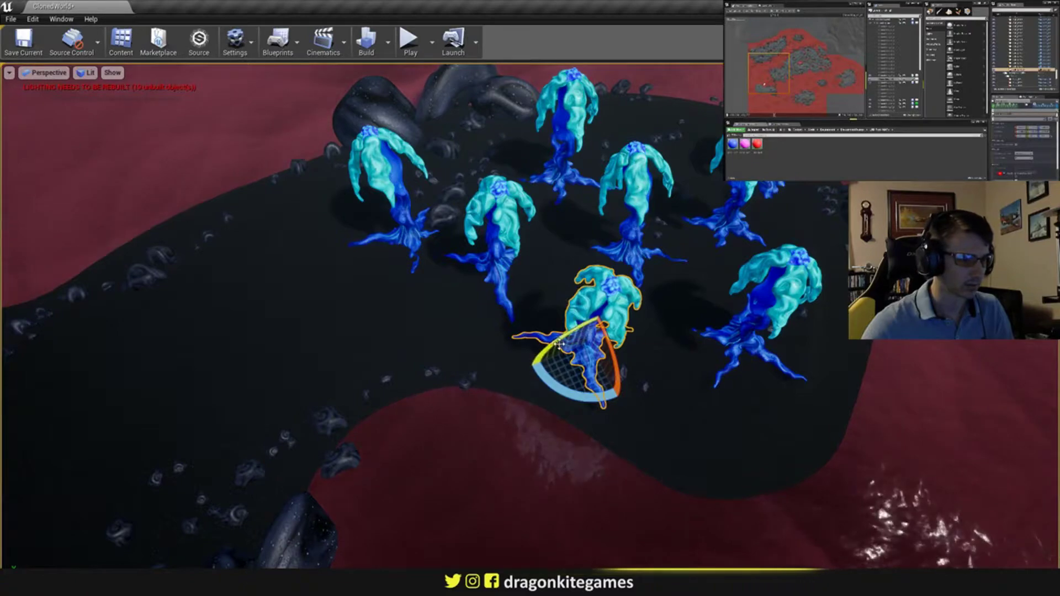
drag(571, 338, 531, 371)
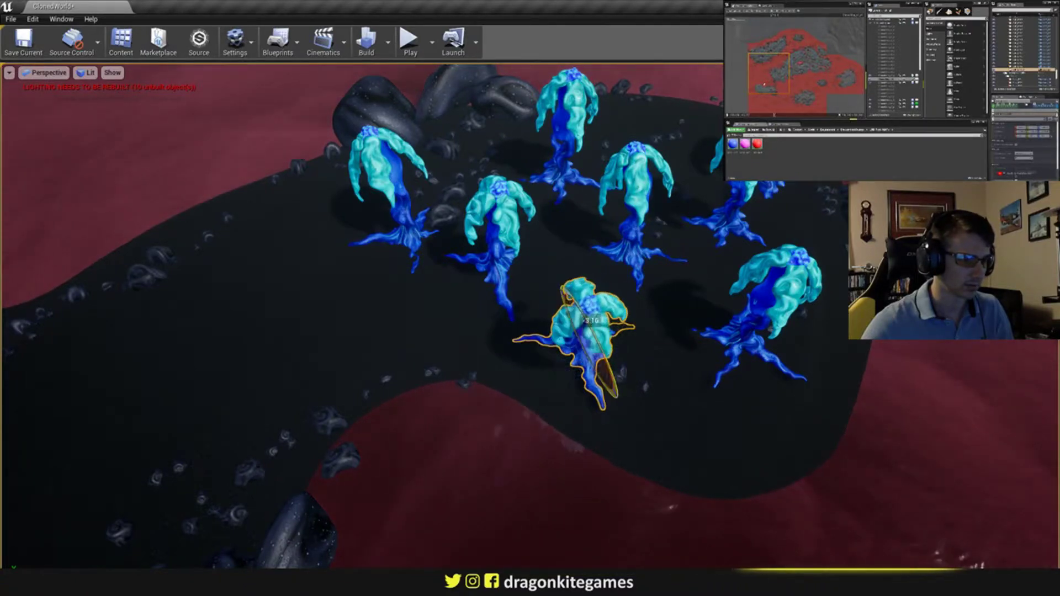
key(f)
key(w)
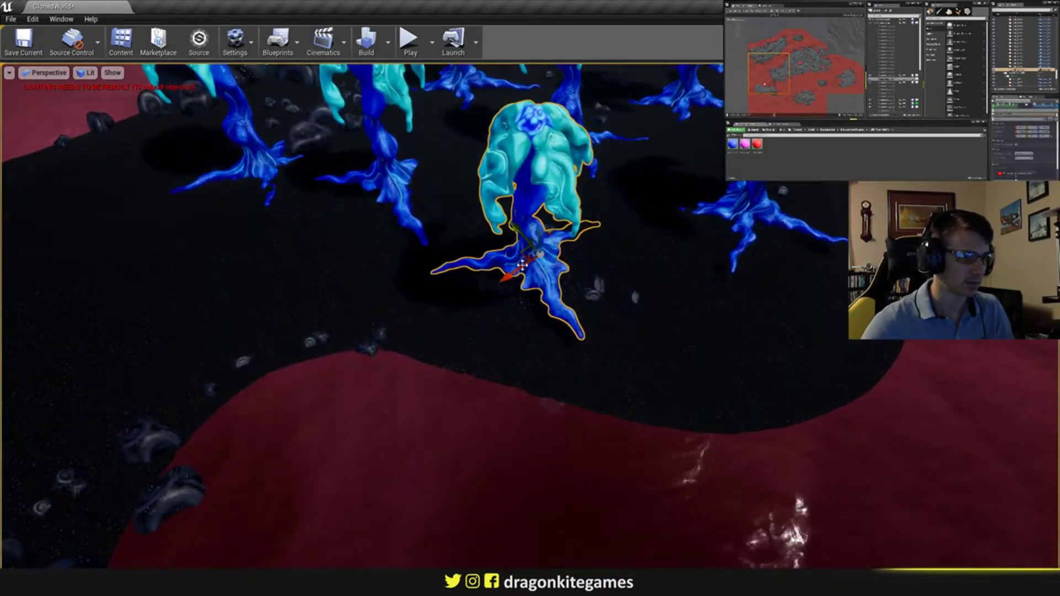
drag(520, 256, 545, 289)
- Turn and tilt the eighth tree to suit the slope, and adjust its height so the roots meet the ground
right_drag(546, 289, 574, 248)
right_drag(513, 221, 511, 241)
key(e)
drag(486, 394, 531, 400)
drag(521, 332, 529, 357)
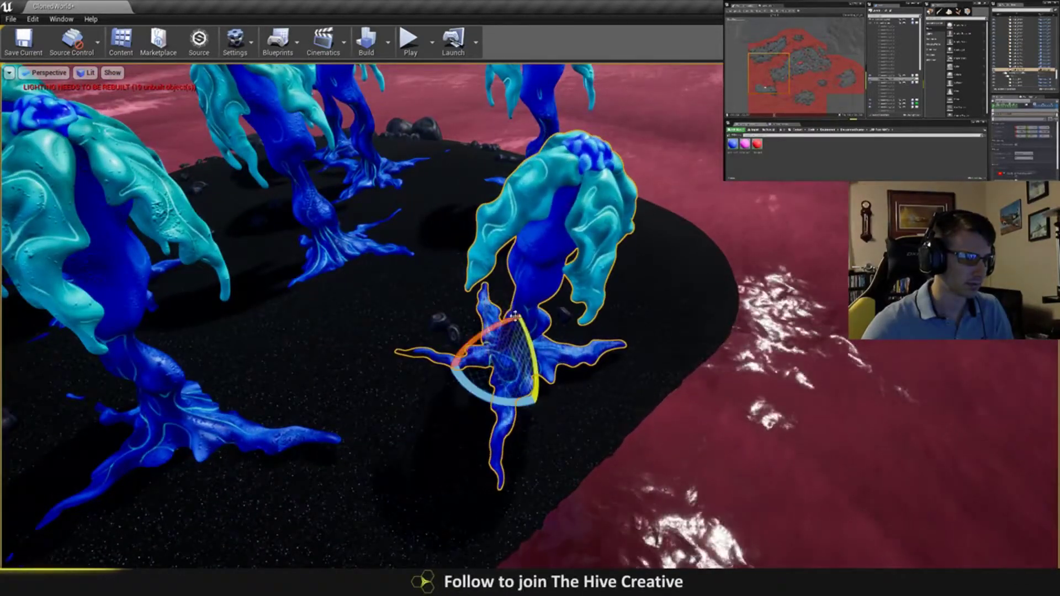
key(w)
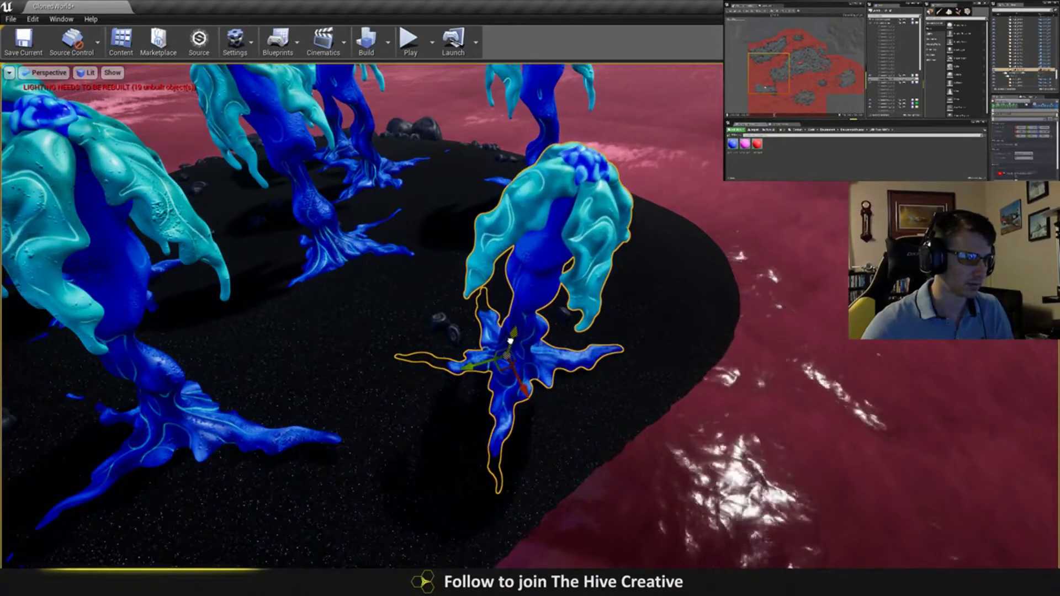
key(e)
drag(488, 335, 510, 338)
key(w)
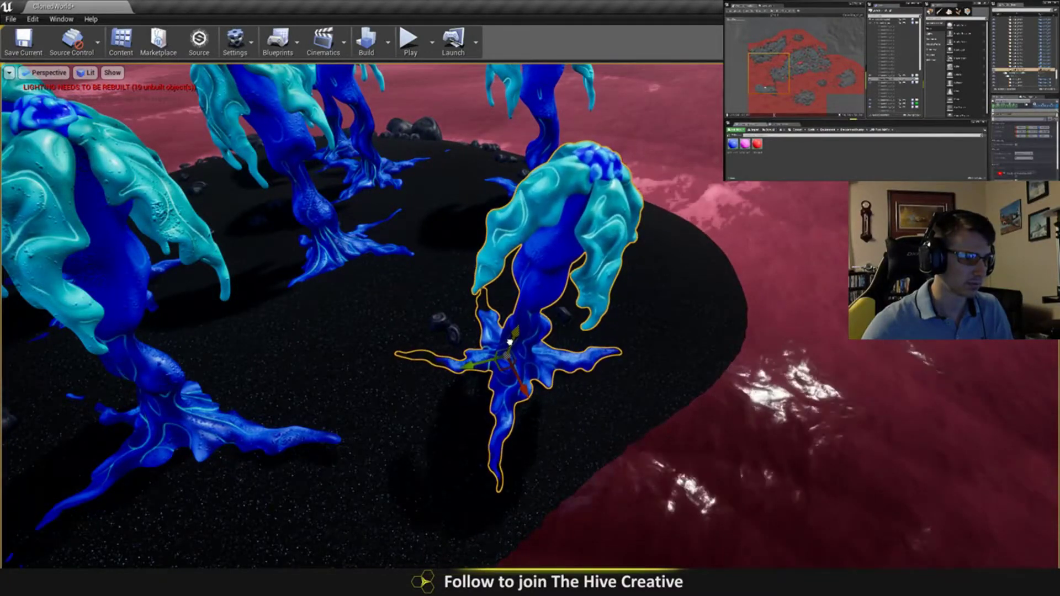
- Save the level with the enlarged tree cluster
key(Escape)
key(d)
right_drag(509, 338, 442, 287)
key(s)
key(ctrl+s)
right_drag(574, 281, 500, 271)
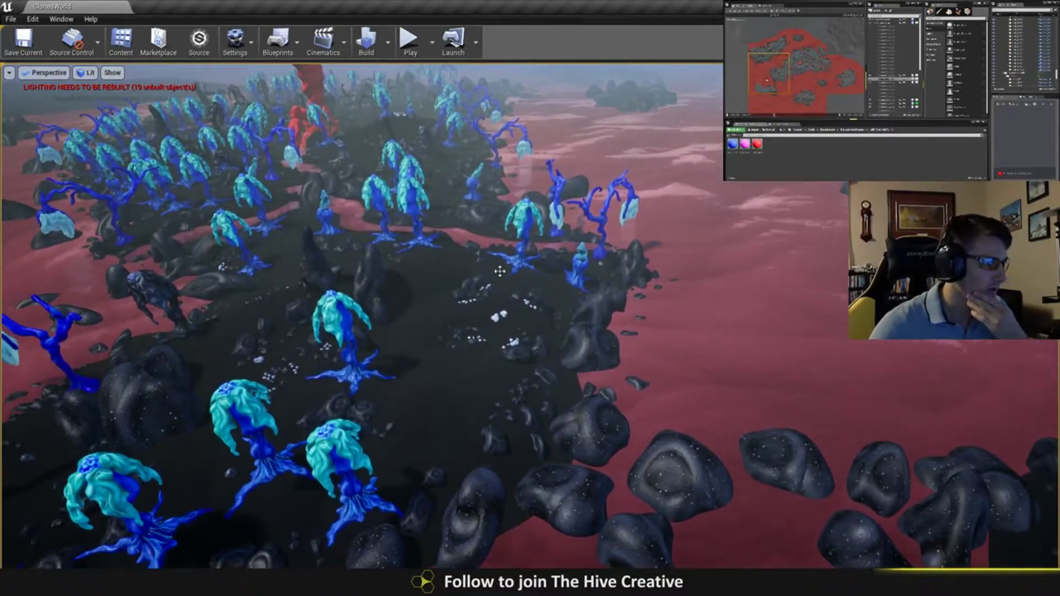
- Move the dark drooping tree from the neighbouring island across the water onto the island with the rock spire
click(203, 314)
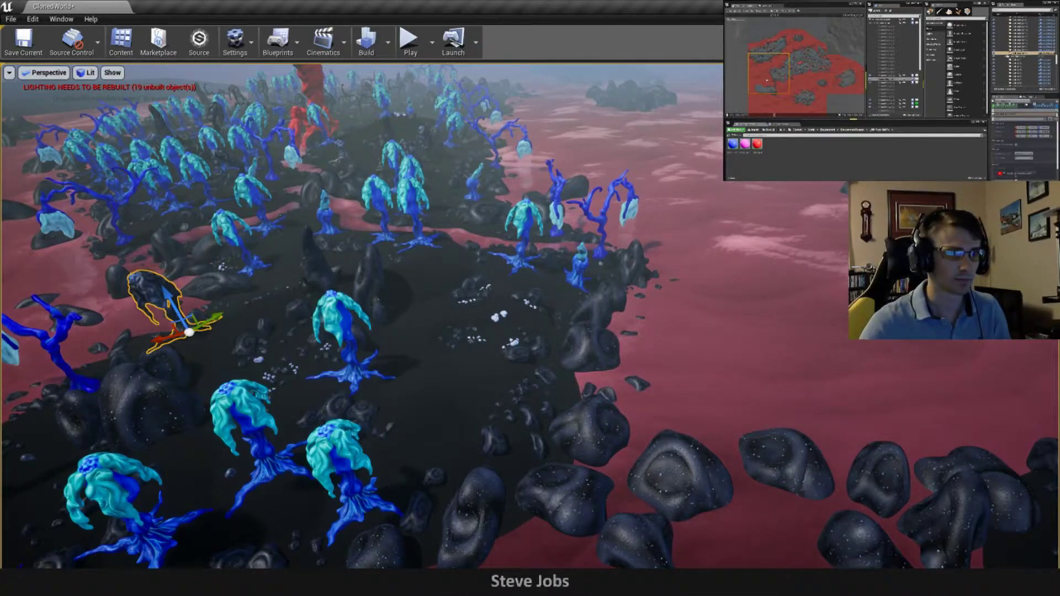
drag(222, 334, 1024, 459)
right_drag(938, 442, 1049, 442)
right_drag(632, 316, 710, 315)
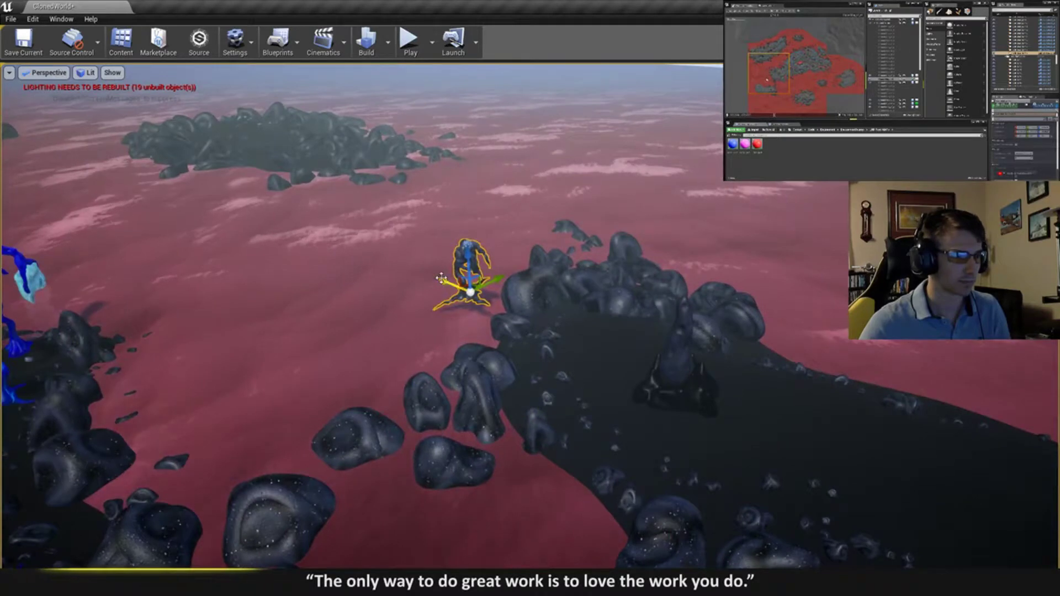
drag(440, 278, 755, 446)
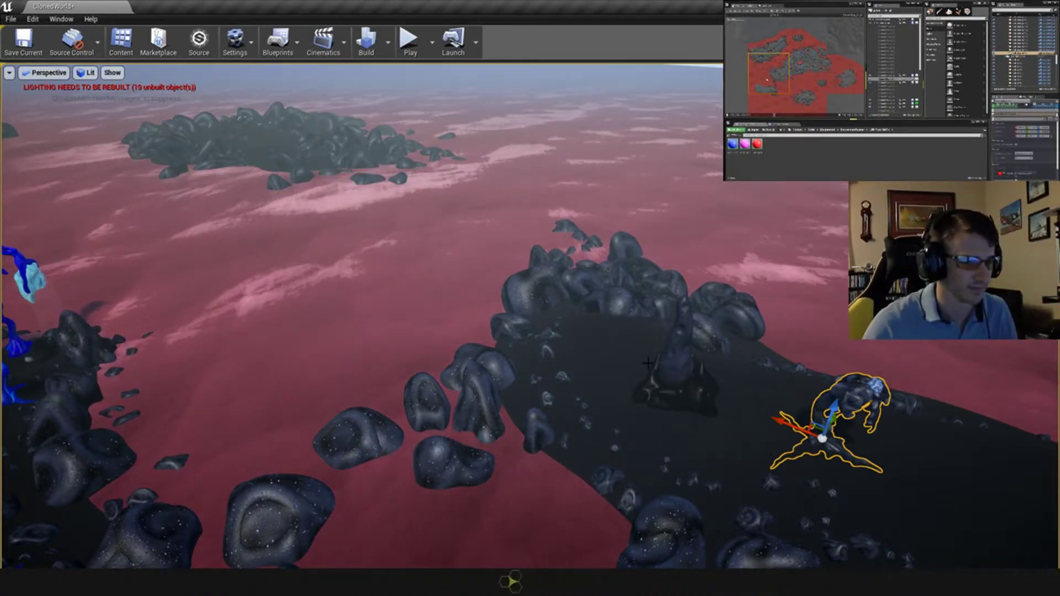
- Reposition the dark tree away from the spire, close to the shoreline beside the blue tree cluster
key(w)
right_drag(723, 357, 773, 409)
key(d)
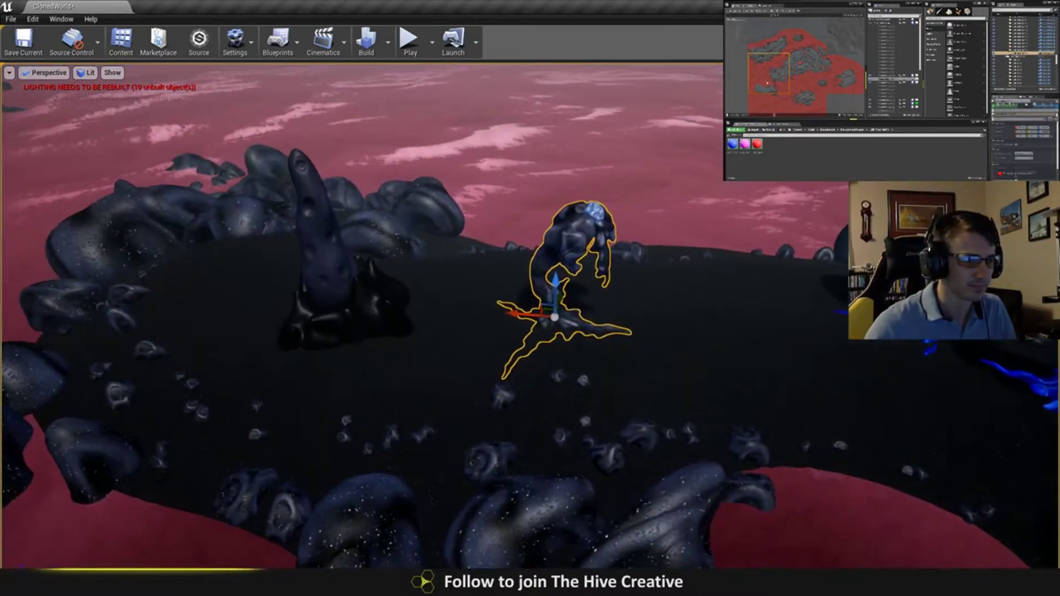
drag(549, 311, 683, 297)
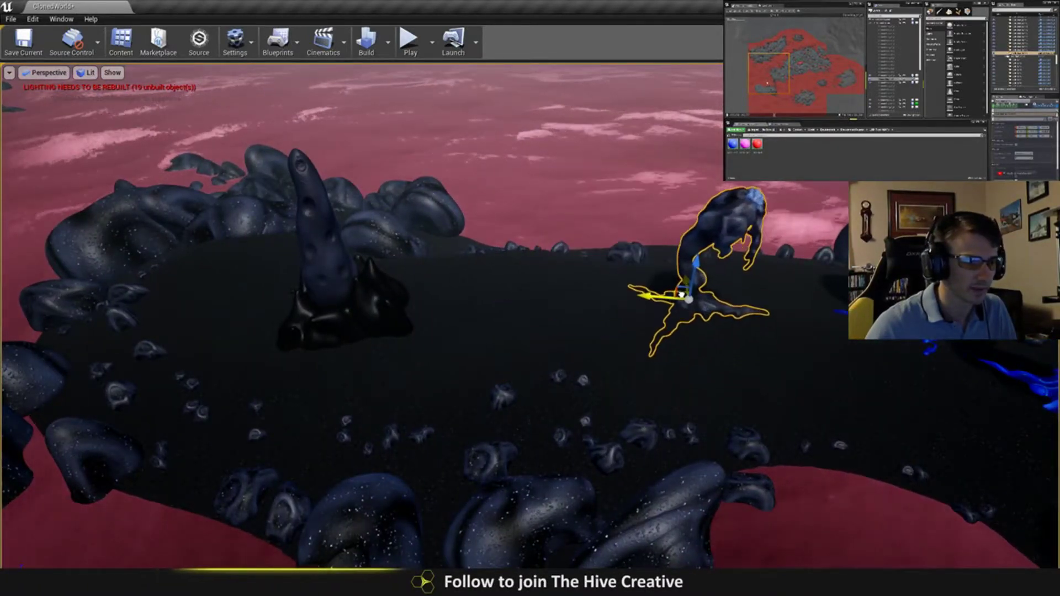
key(a)
right_drag(684, 297, 817, 337)
key(a)
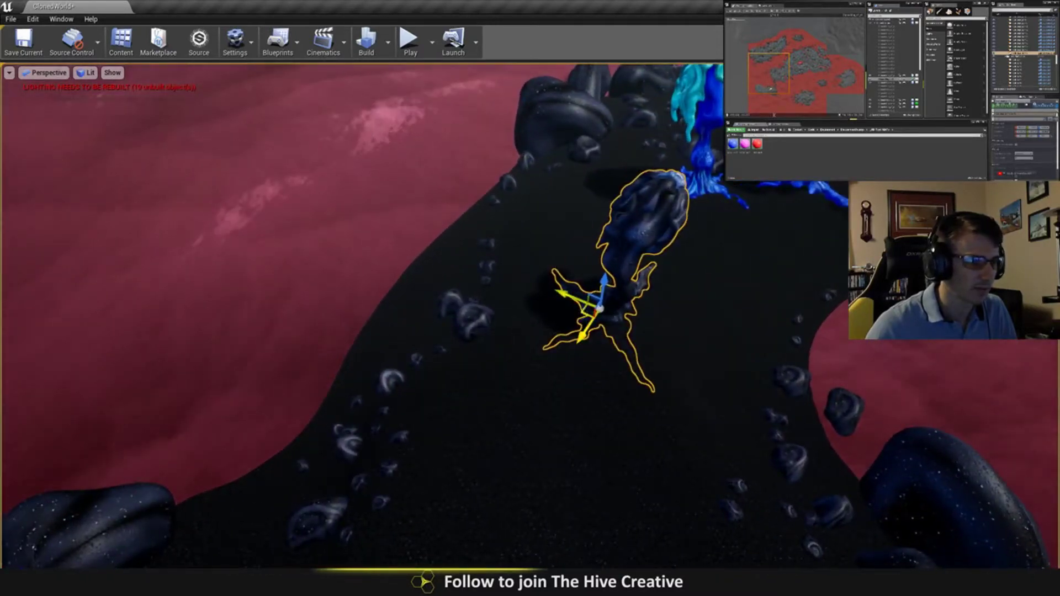
drag(586, 312, 551, 258)
- Tilt the dark tree to match the slope and turn it about its trunk to face another direction
key(e)
drag(606, 235, 603, 233)
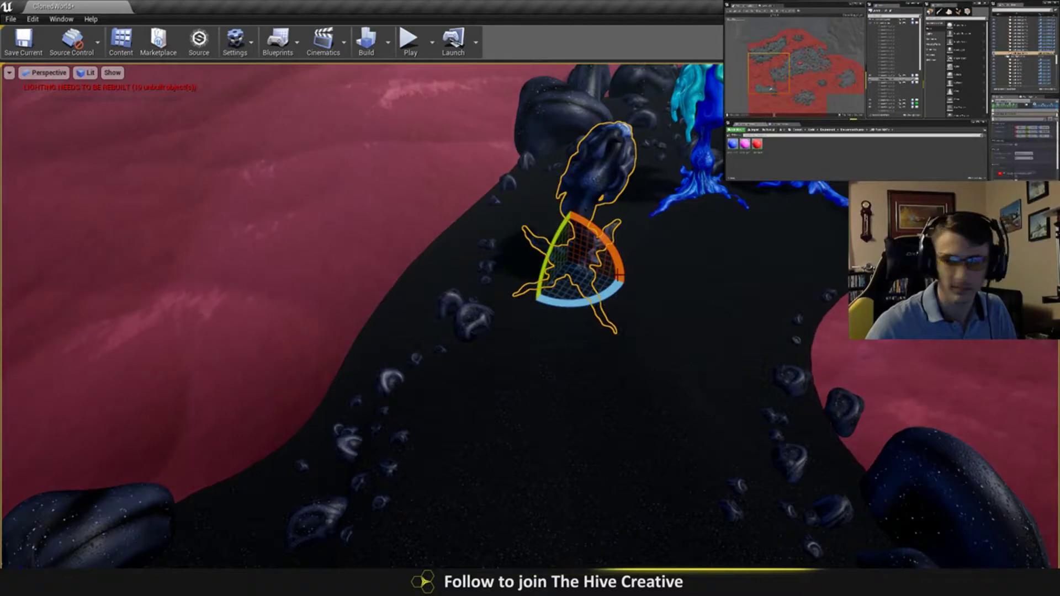
right_drag(534, 302, 514, 215)
key(w)
mouse_move(649, 255)
mouse_down()
mouse_move(661, 254)
mouse_move(650, 257)
mouse_up()
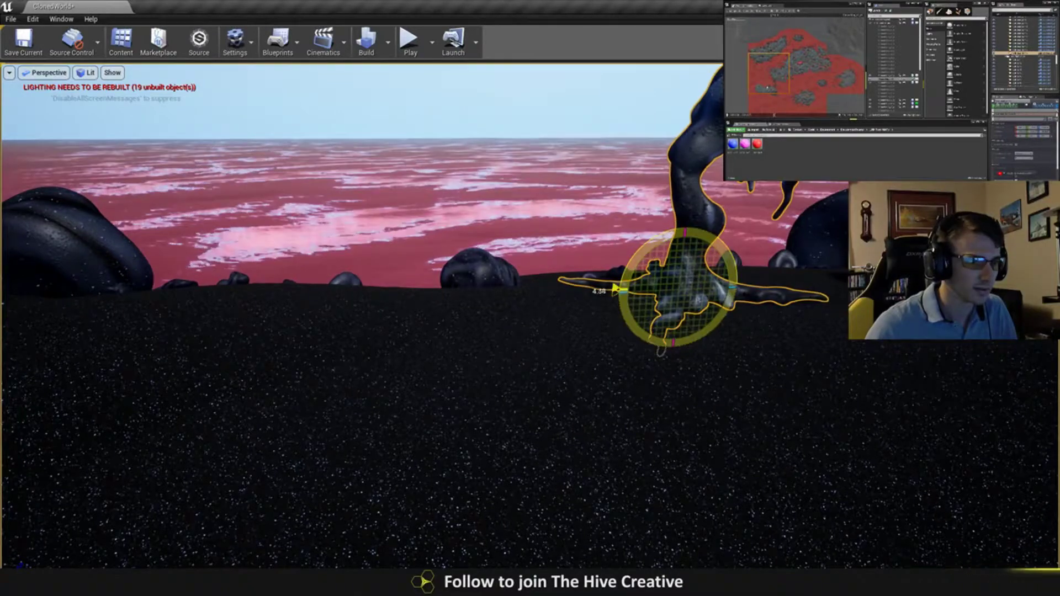
right_drag(650, 257, 734, 265)
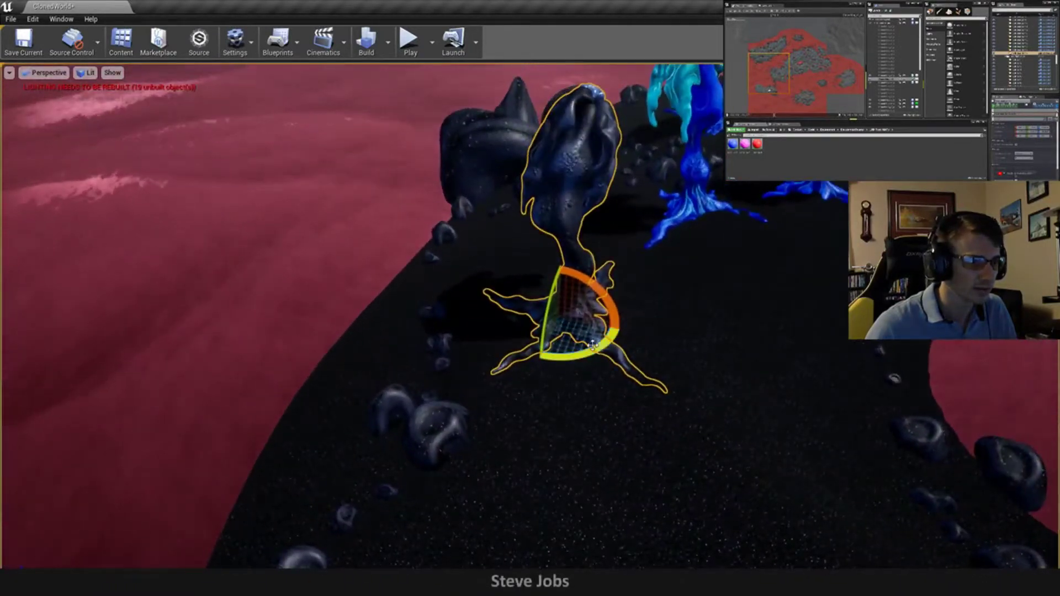
drag(579, 354, 604, 349)
- Shift the dark tree slightly toward the shoreline and fine-tune its tilt and height so the roots sit on the ground
key(w)
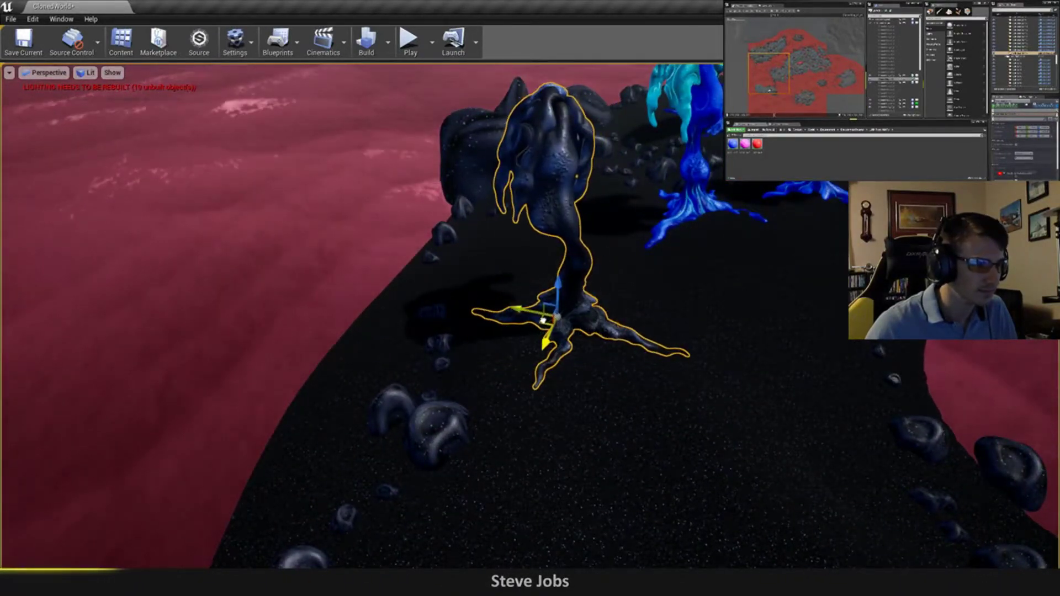
drag(542, 321, 522, 308)
right_drag(523, 308, 574, 339)
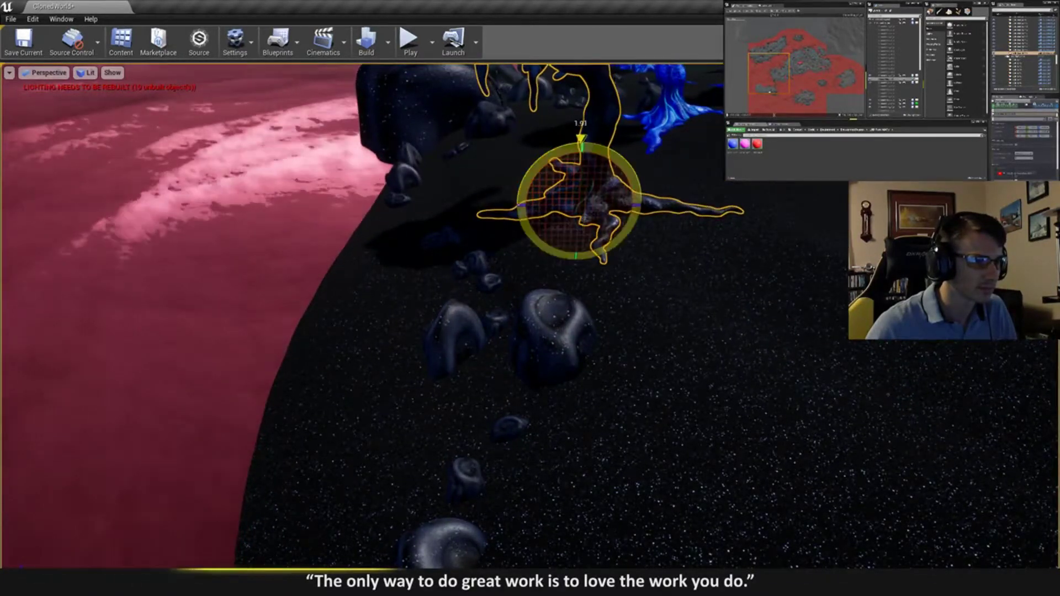
right_drag(578, 167, 587, 82)
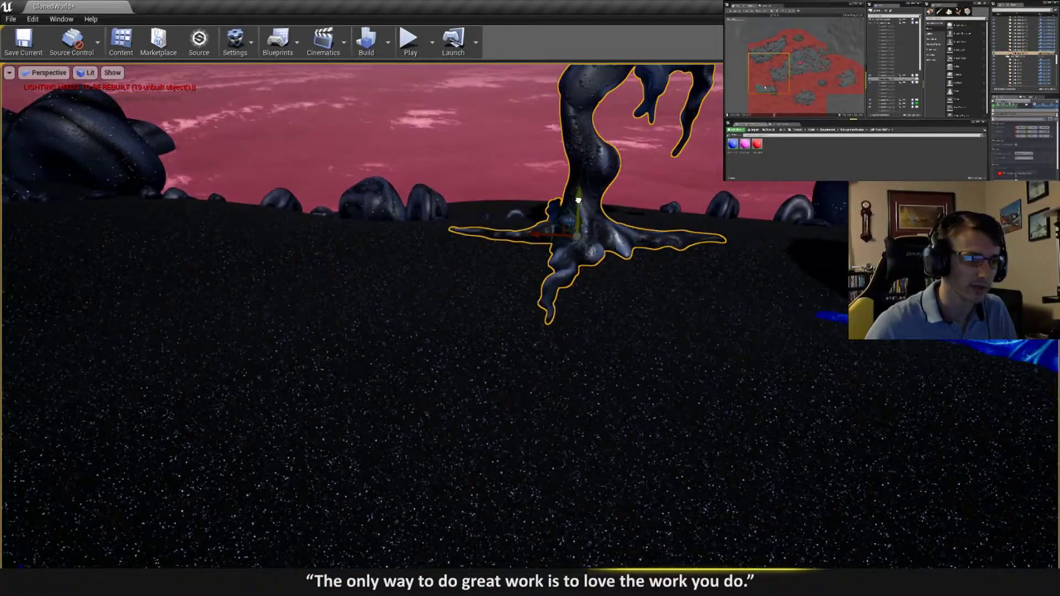
right_drag(579, 205, 535, 160)
click(596, 173)
right_drag(497, 211, 658, 202)
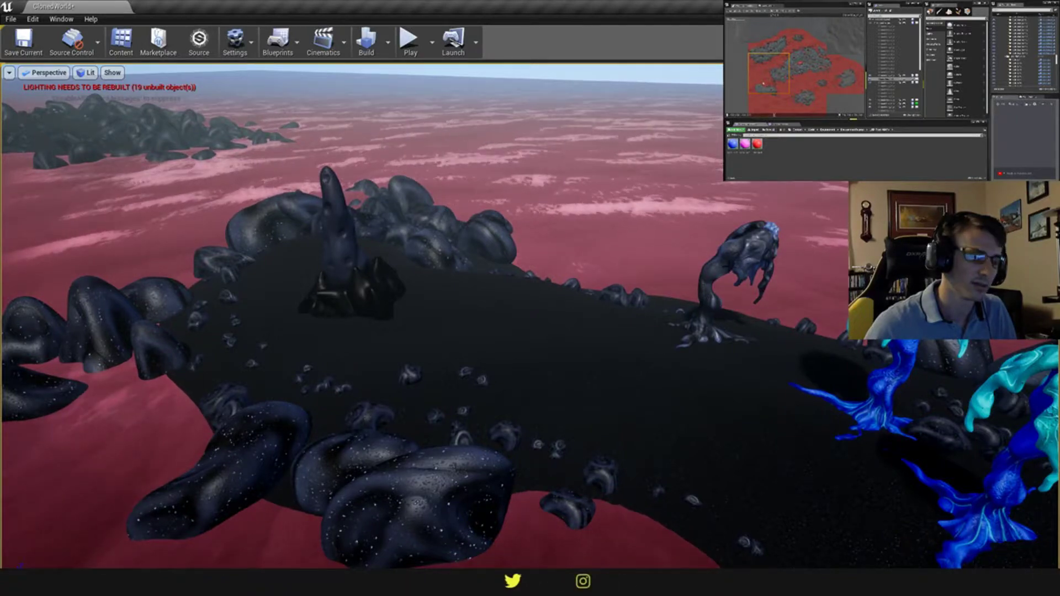
- Place a copy of the dark tree between the original and the rock spire, and rotate it to face differently
click(731, 268)
scroll(731, 269, up, 5)
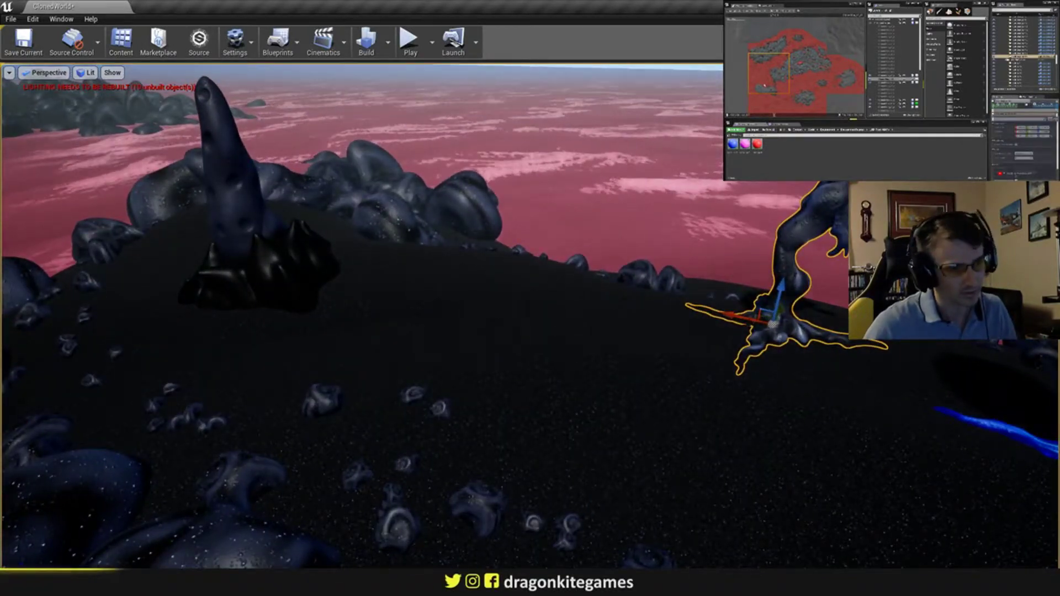
right_drag(762, 319, 804, 347)
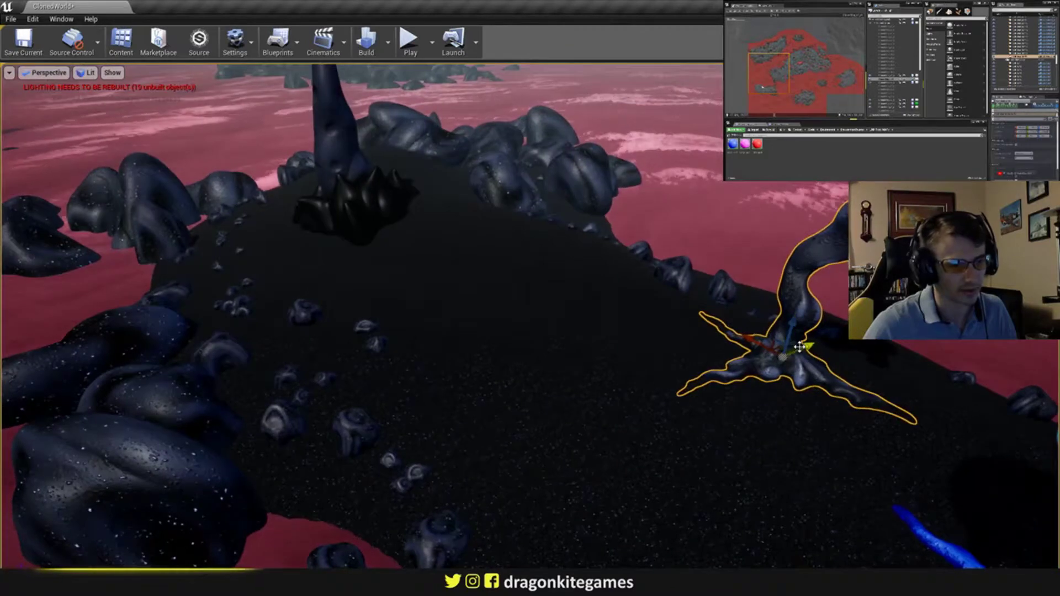
alt+drag(804, 347, 499, 362)
key(e)
key(w)
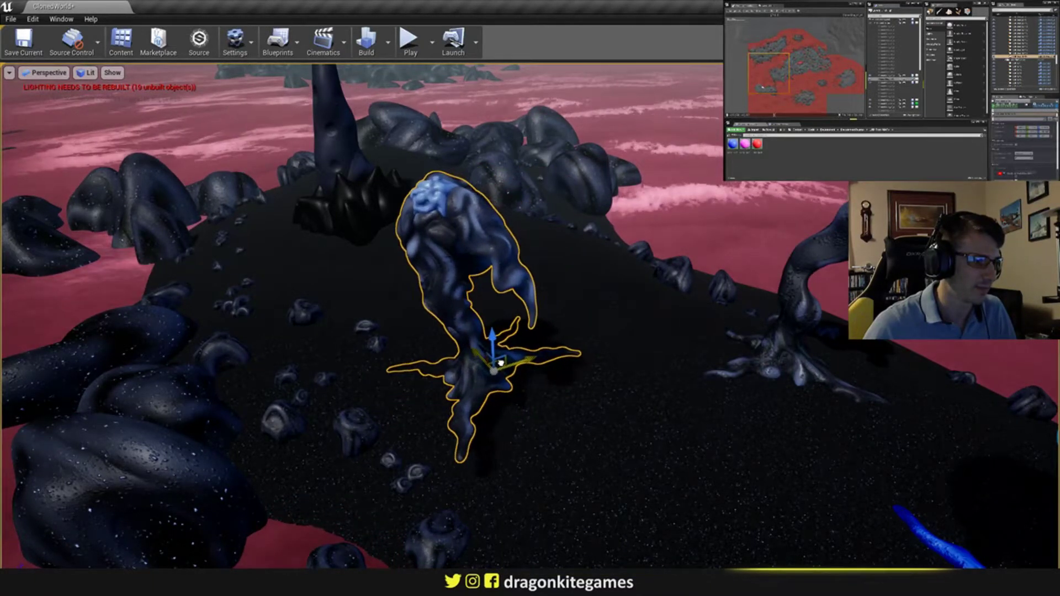
- Tilt and turn the second dark tree so its roots follow the slope, and check its placement from farther back
right_drag(499, 362, 530, 301)
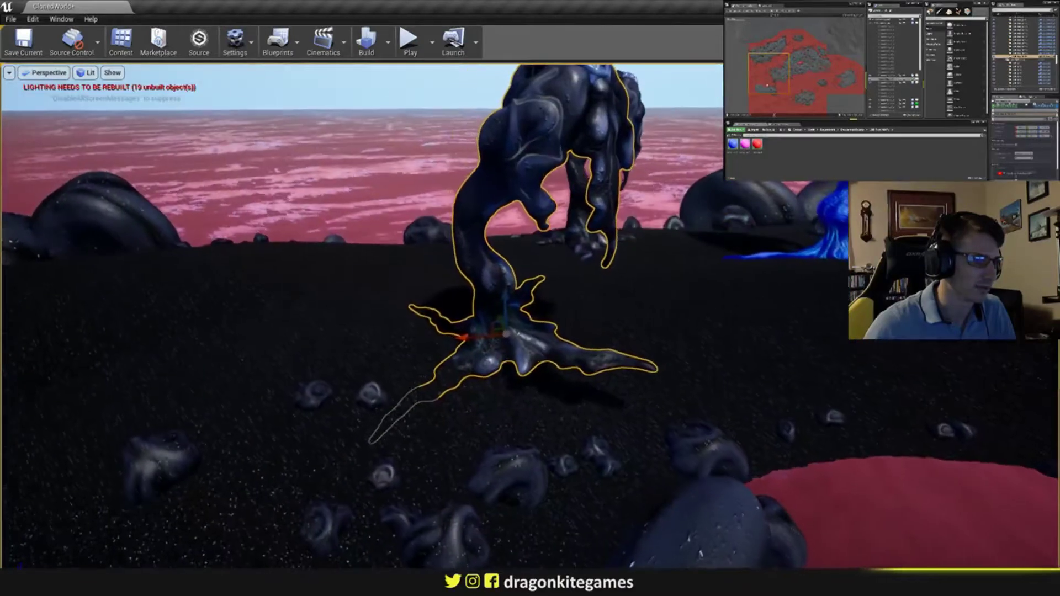
key(e)
drag(463, 298, 442, 321)
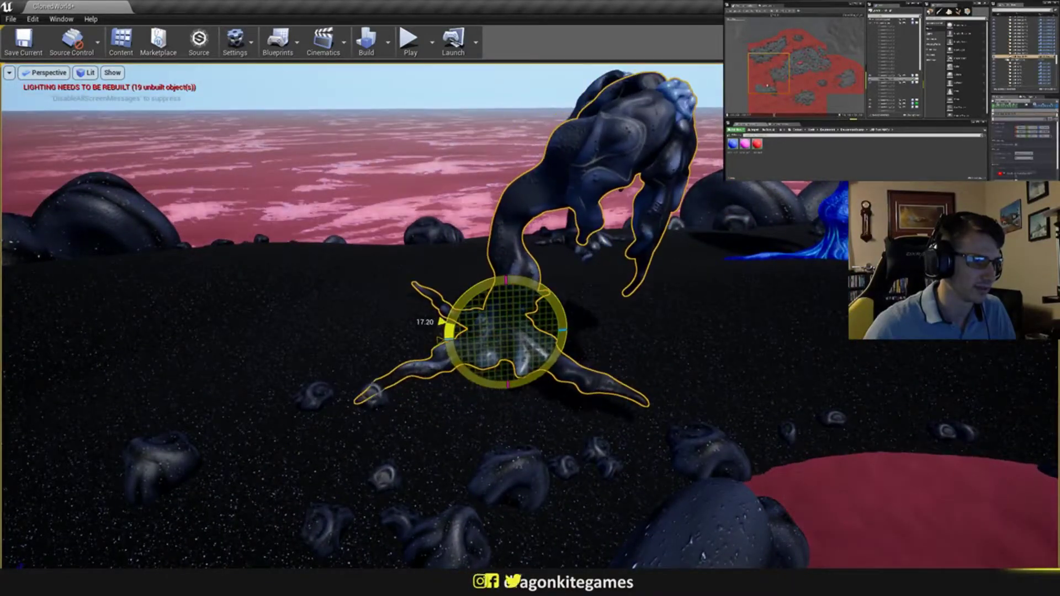
drag(514, 326, 513, 331)
drag(484, 292, 478, 295)
drag(471, 357, 499, 364)
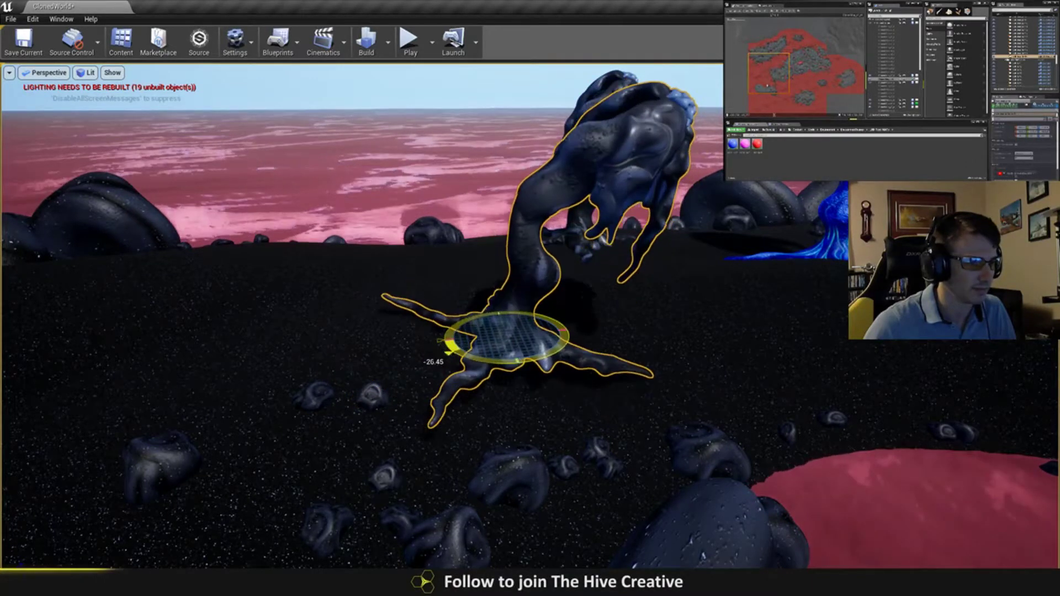
drag(514, 304, 506, 309)
key(s)
right_drag(506, 310, 498, 312)
key(Escape)
key(s)
click(552, 298)
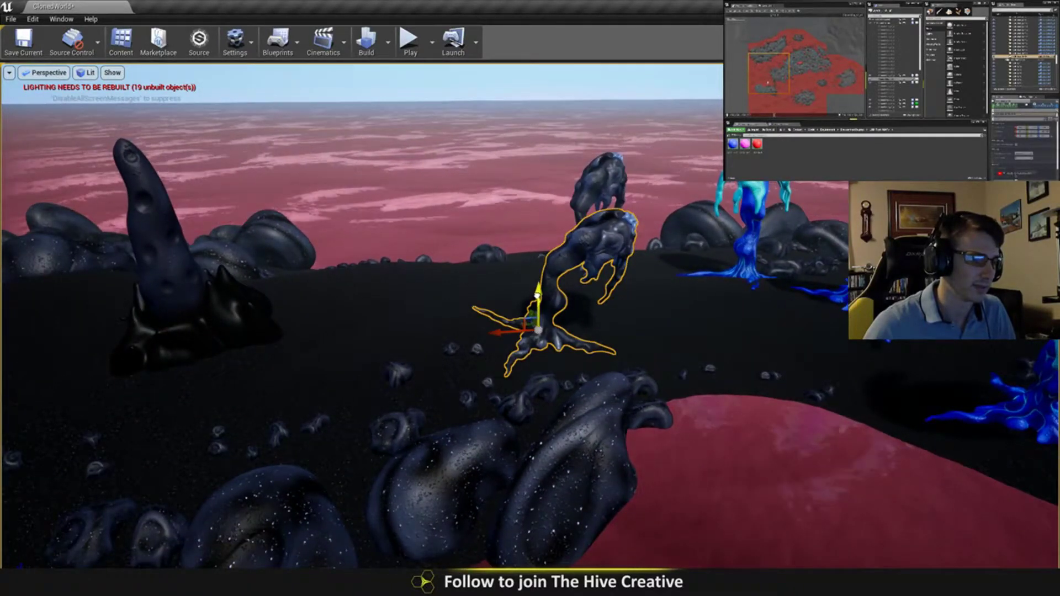
key(Delete)
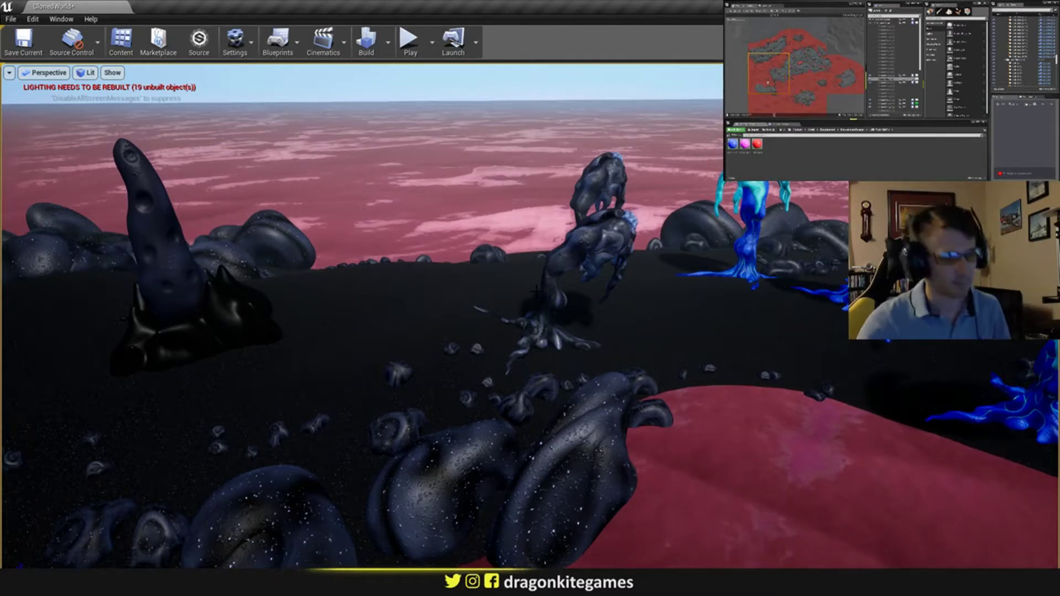
- Place a copy of the second dark tree between the existing dark trees and the rock spire
key(s)
right_drag(536, 291, 555, 349)
key(d)
key(s)
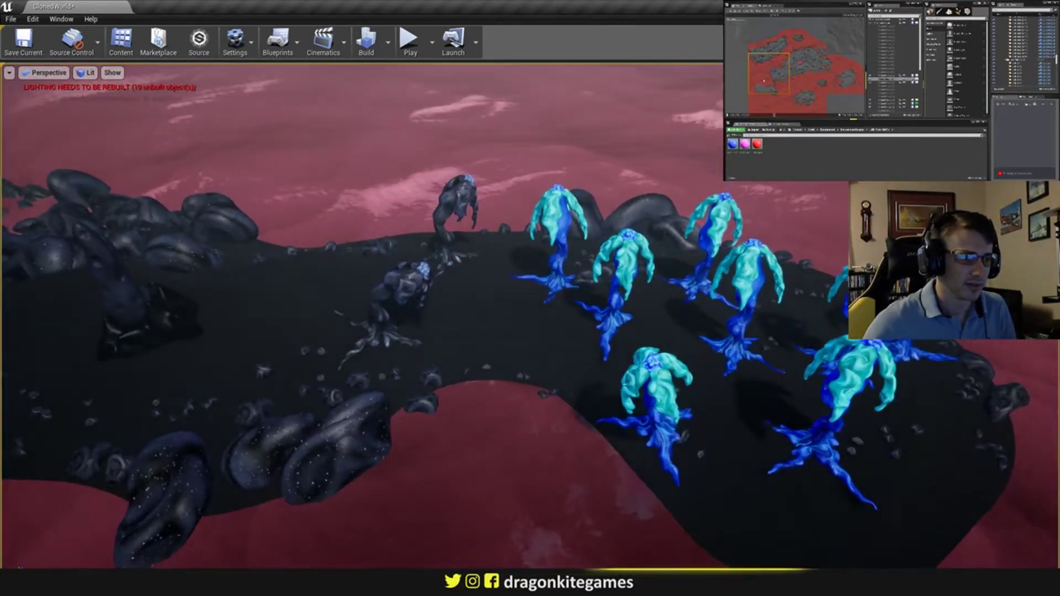
key(w)
right_drag(480, 296, 458, 334)
click(516, 217)
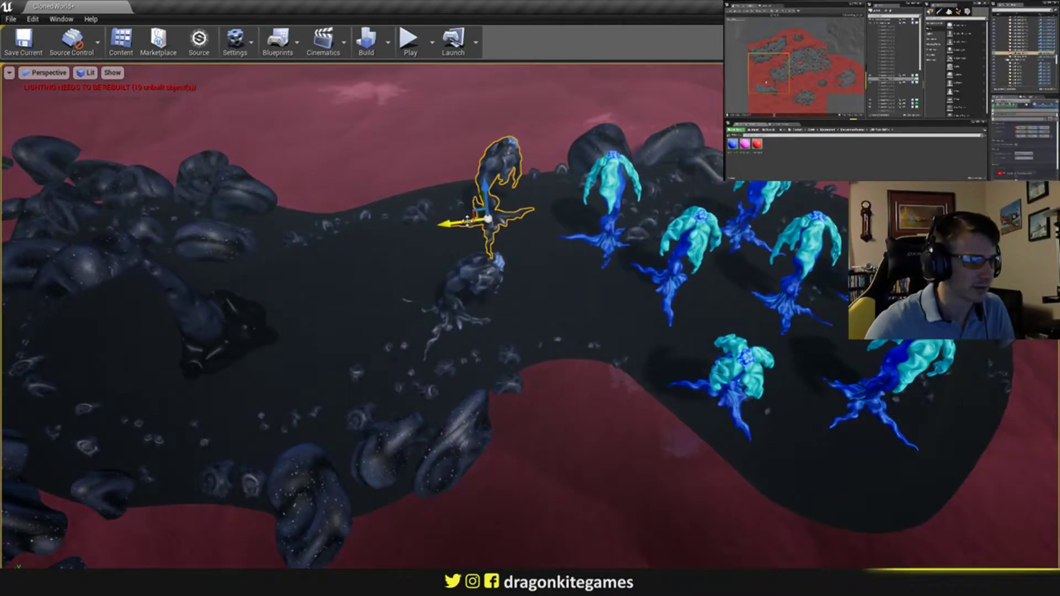
right_drag(467, 221, 574, 238)
key(a)
key(s)
click(499, 315)
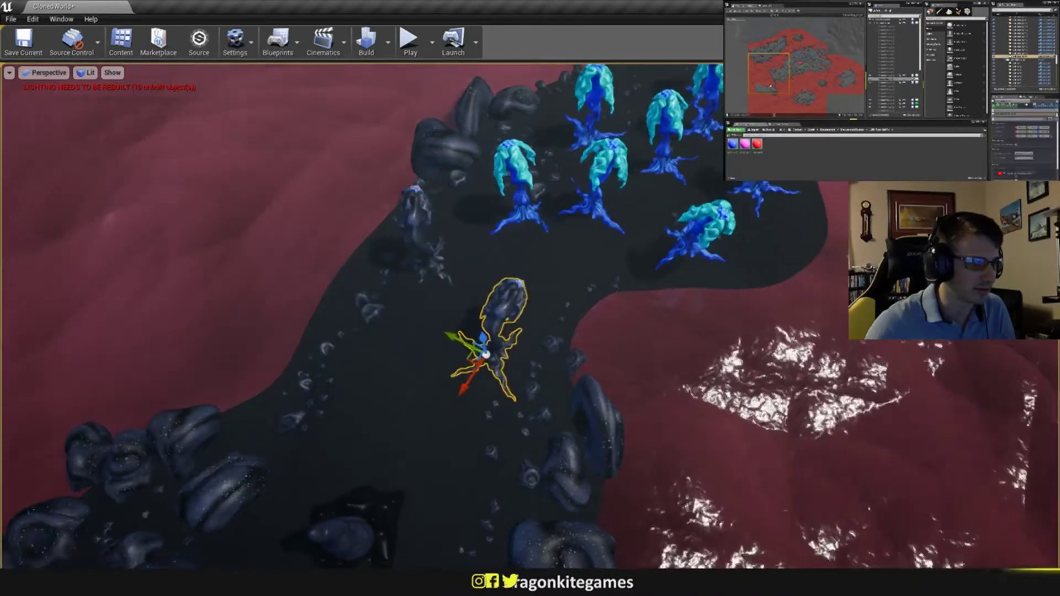
right_drag(512, 293, 512, 295)
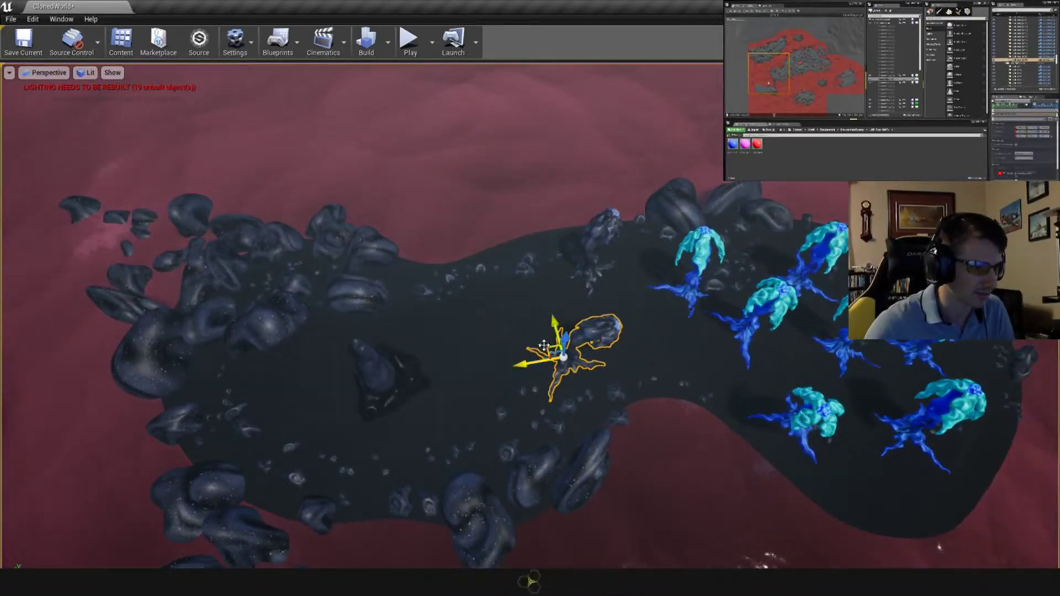
alt+drag(544, 345, 492, 298)
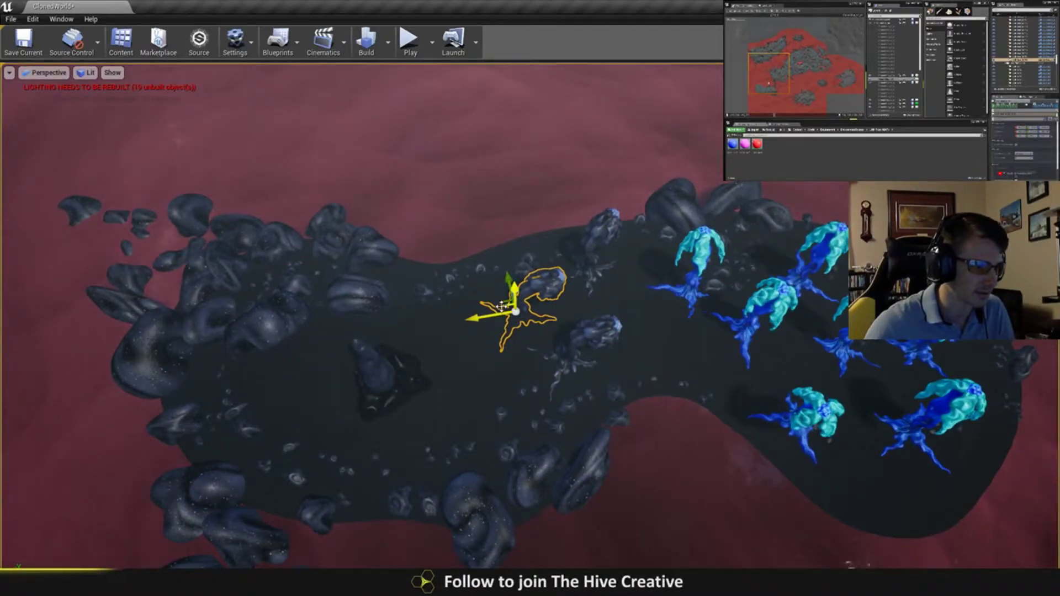
- Turn the third dark tree about its trunk to face another direction and tilt it so its roots follow the slope
key(w)
right_drag(524, 293, 529, 288)
key(e)
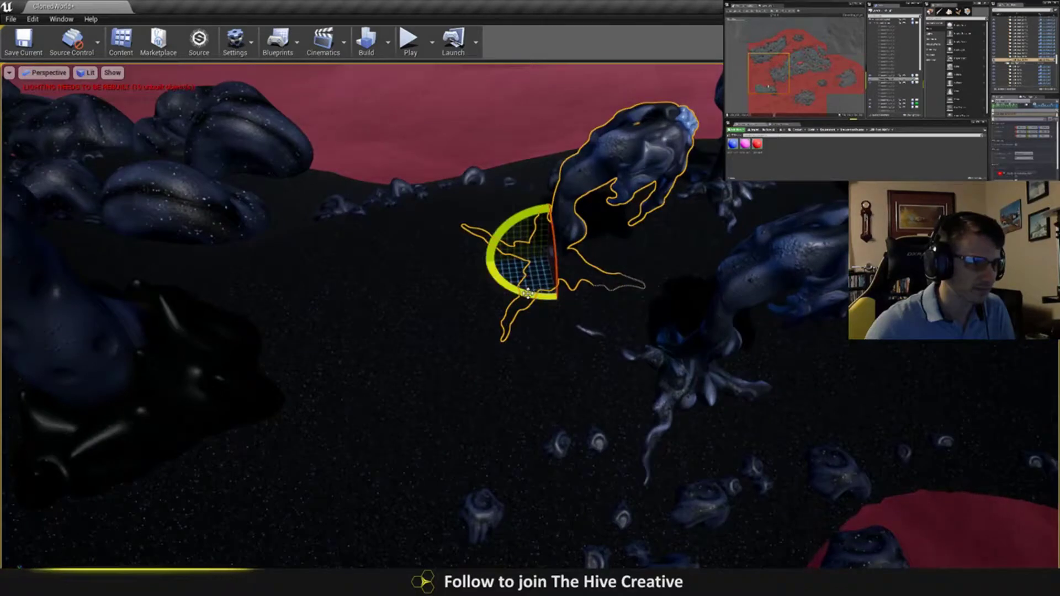
drag(527, 293, 486, 265)
drag(516, 226, 539, 213)
key(w)
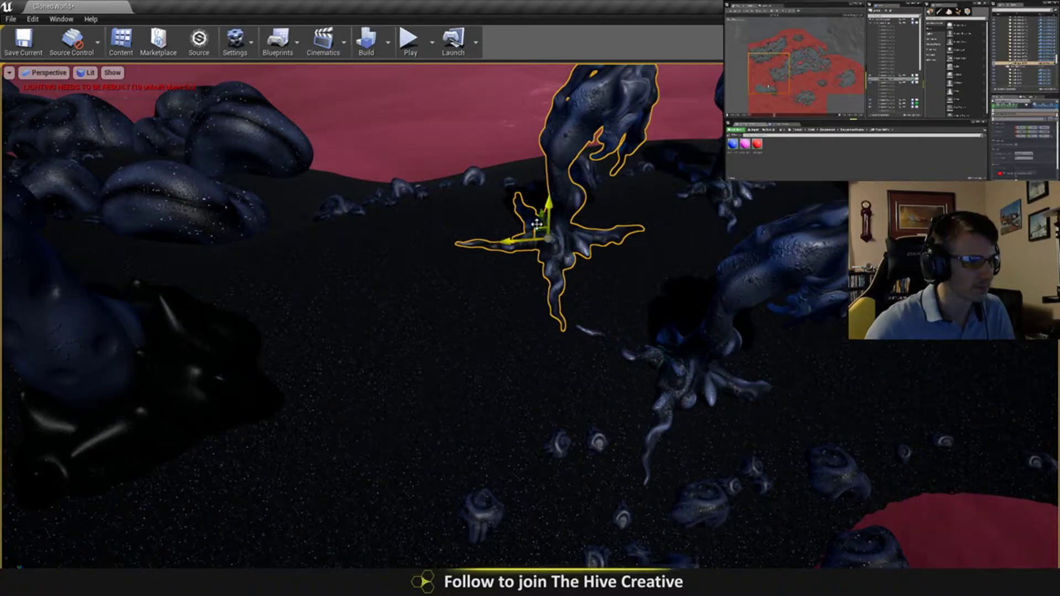
- Place a copy of the third dark tree on the far side of the rock spire and rotate it to face differently
right_drag(536, 224, 582, 267)
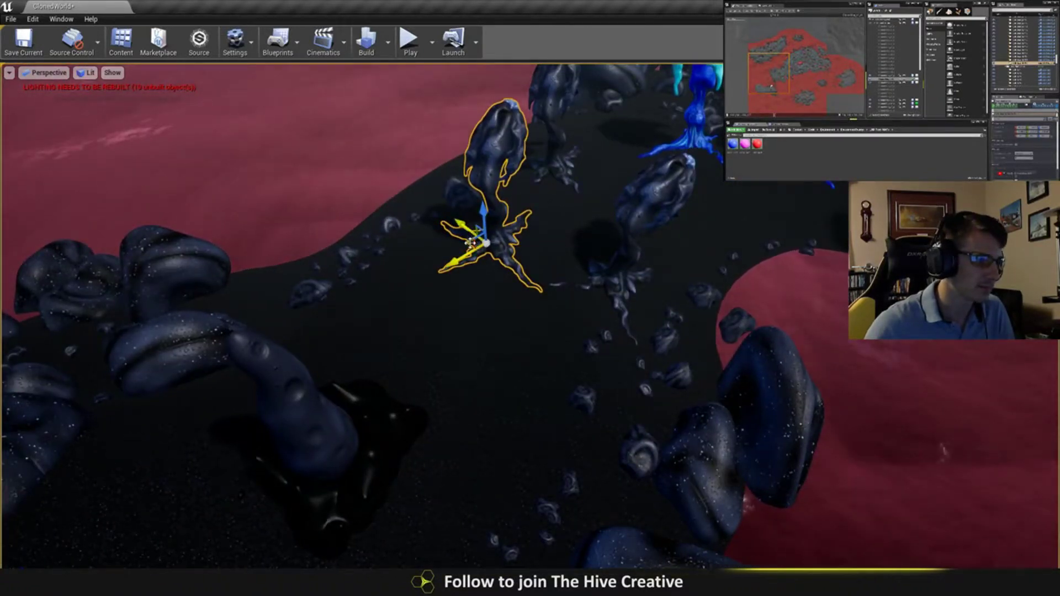
drag(470, 243, 430, 276)
alt+drag(430, 276, 370, 276)
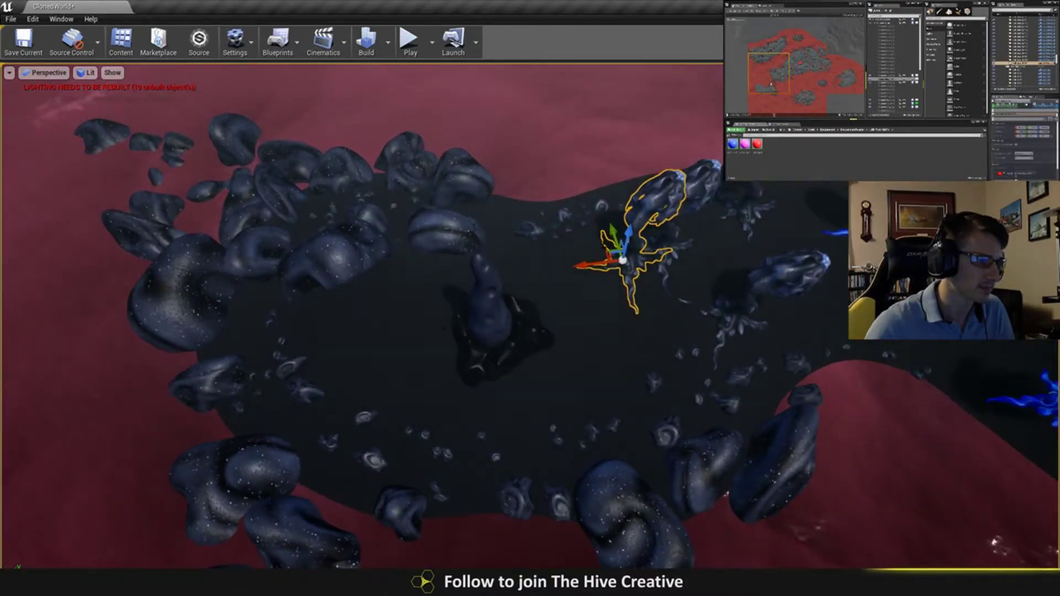
drag(606, 250, 338, 322)
key(e)
drag(381, 356, 312, 383)
- Reposition the fourth dark tree near the boulders and fine-tune its tilt and height so the roots rest on the ground
right_drag(312, 385, 296, 419)
key(w)
drag(408, 231, 384, 214)
key(e)
key(w)
right_drag(385, 214, 487, 197)
drag(470, 205, 470, 218)
mouse_move(525, 196)
mouse_down()
mouse_move(469, 216)
mouse_move(514, 195)
mouse_up()
key(Escape)
click(482, 215)
key(w)
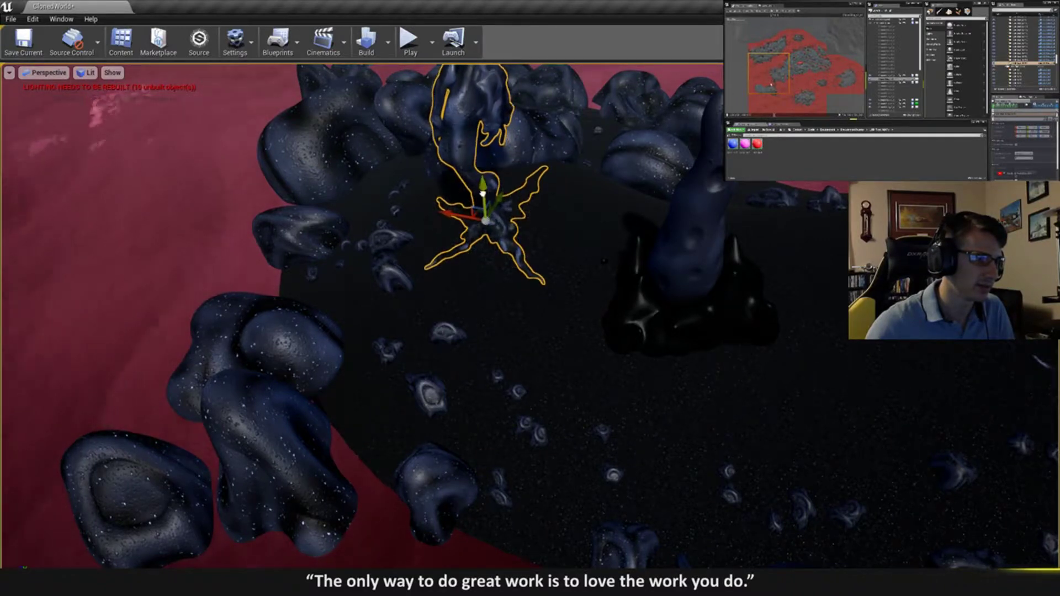
key(Escape)
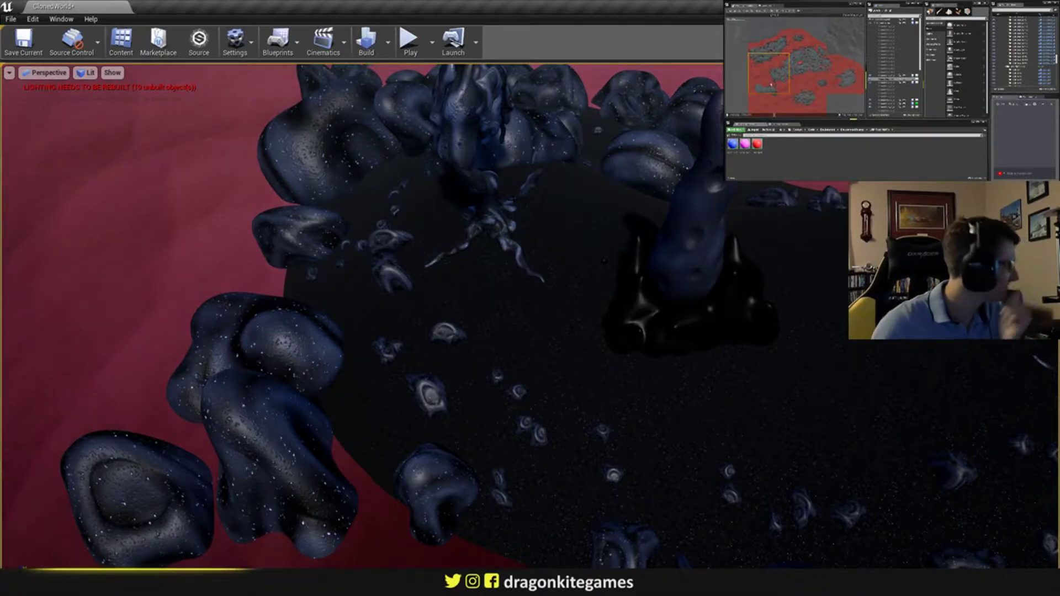
- Shift the second dark tree slightly toward the inlet and the third dark tree toward the middle of the island
mouse_move(526, 199)
right_down()
mouse_move(560, 177)
mouse_move(558, 191)
mouse_move(494, 182)
mouse_move(511, 196)
mouse_move(541, 166)
mouse_move(533, 164)
mouse_move(536, 201)
mouse_move(557, 190)
mouse_move(529, 220)
right_up()
key(w)
key(s)
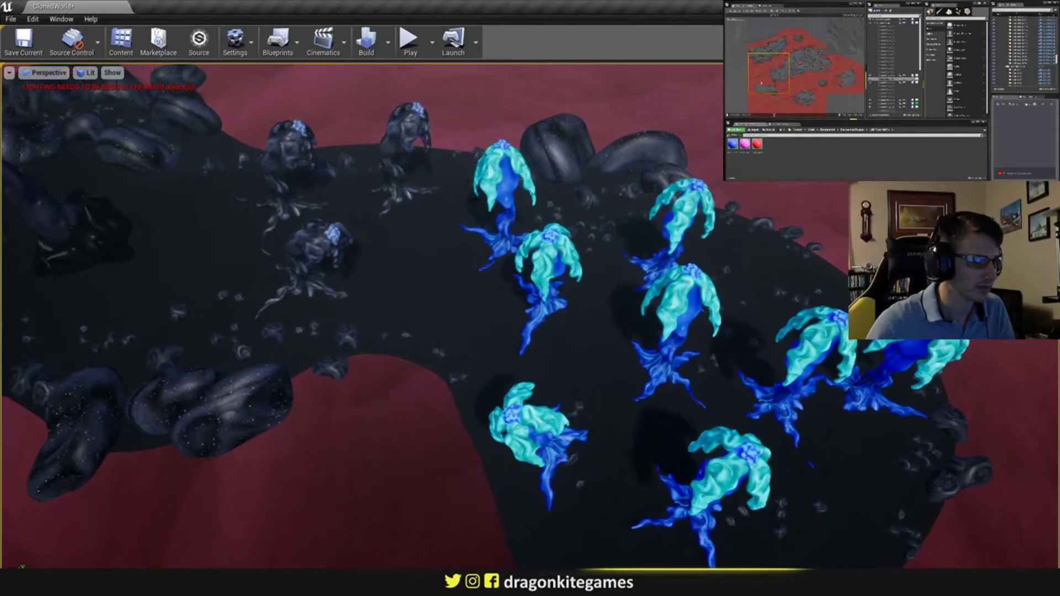
click(507, 248)
right_drag(511, 258, 565, 228)
key(s)
key(a)
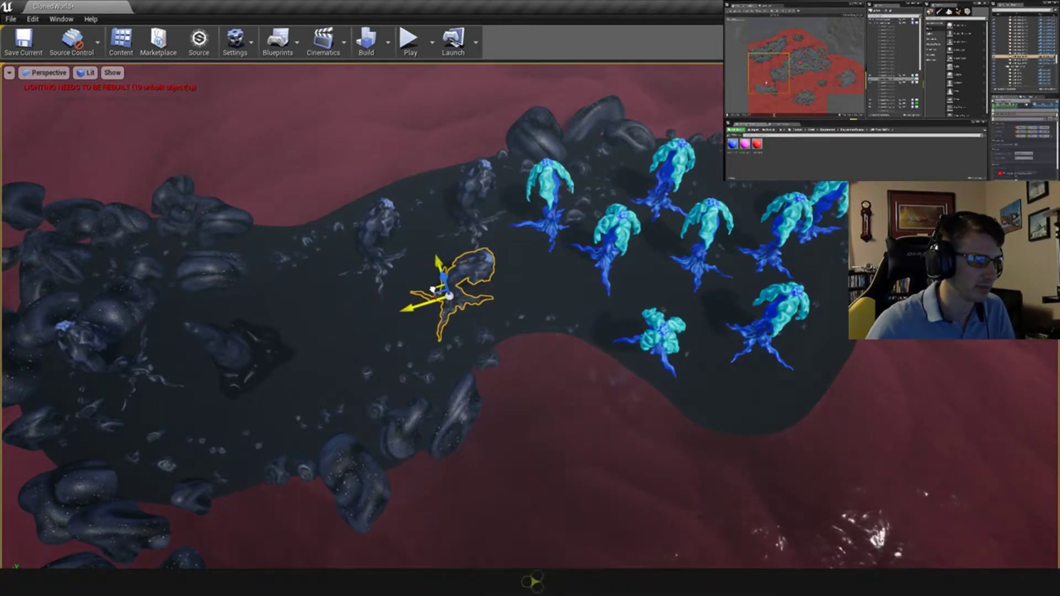
click(377, 260)
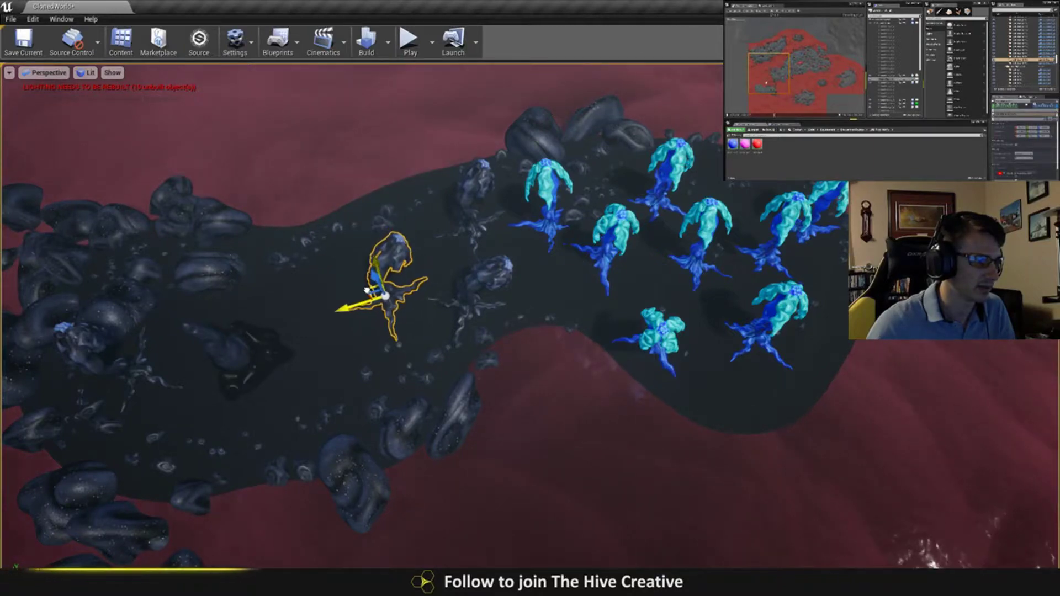
right_drag(471, 386, 544, 287)
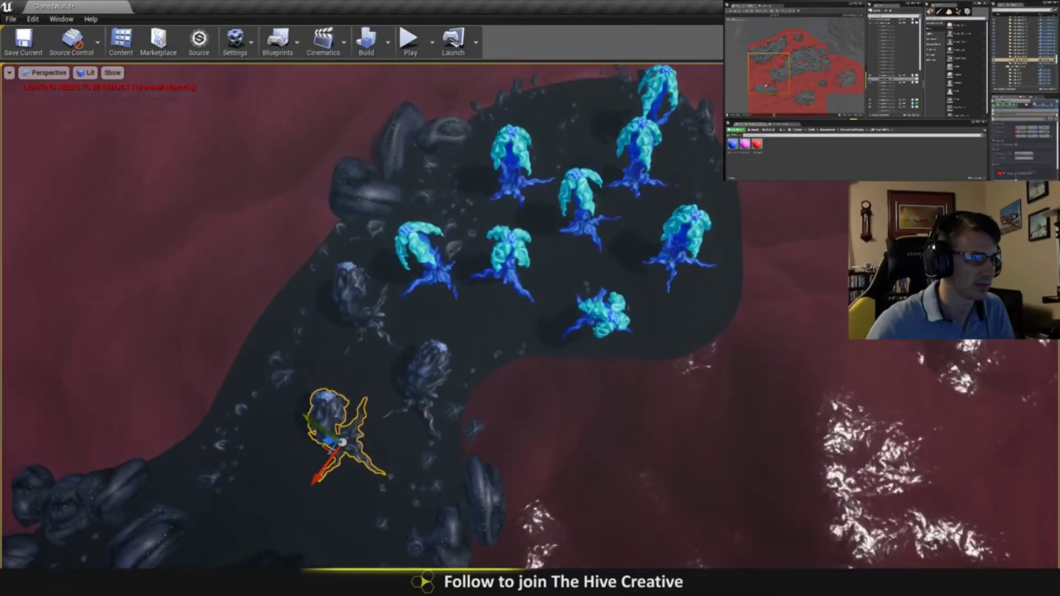
- Turn the dark tree nearest the inlet about its trunk and adjust its tilt and height to fit the slope
right_drag(433, 292, 348, 179)
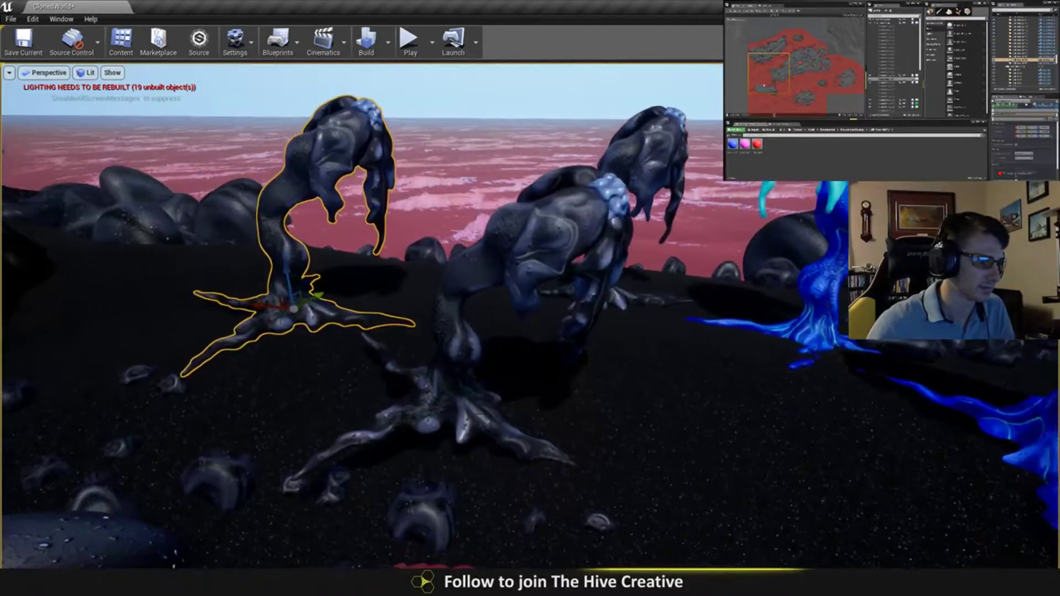
click(446, 353)
key(e)
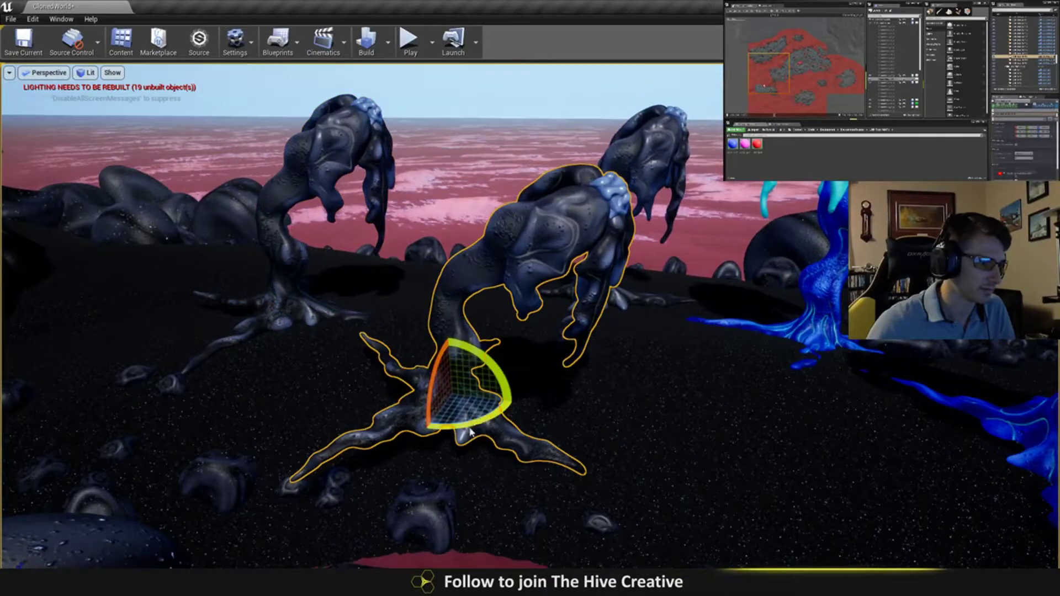
drag(469, 432, 420, 425)
drag(434, 386, 436, 359)
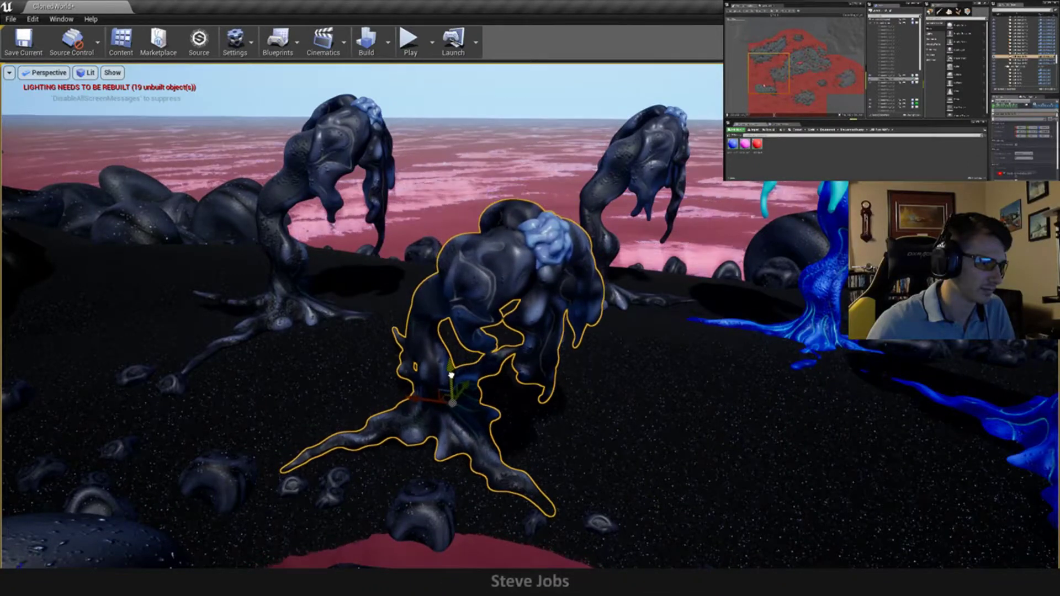
- Lower the third dark tree slightly so its roots sit in the ground
right_drag(451, 377, 395, 447)
click(504, 265)
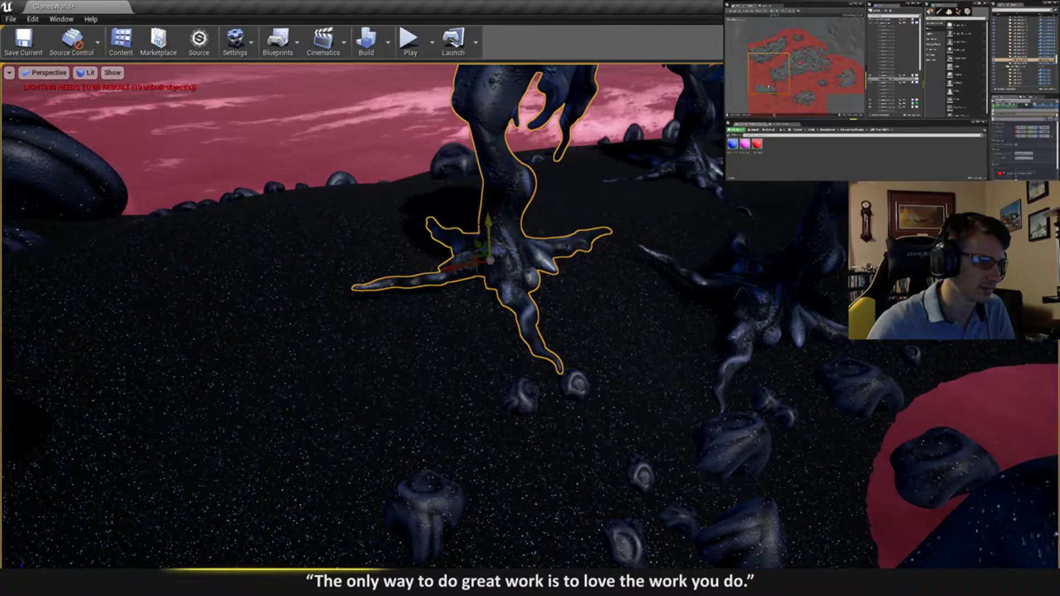
drag(488, 224, 492, 231)
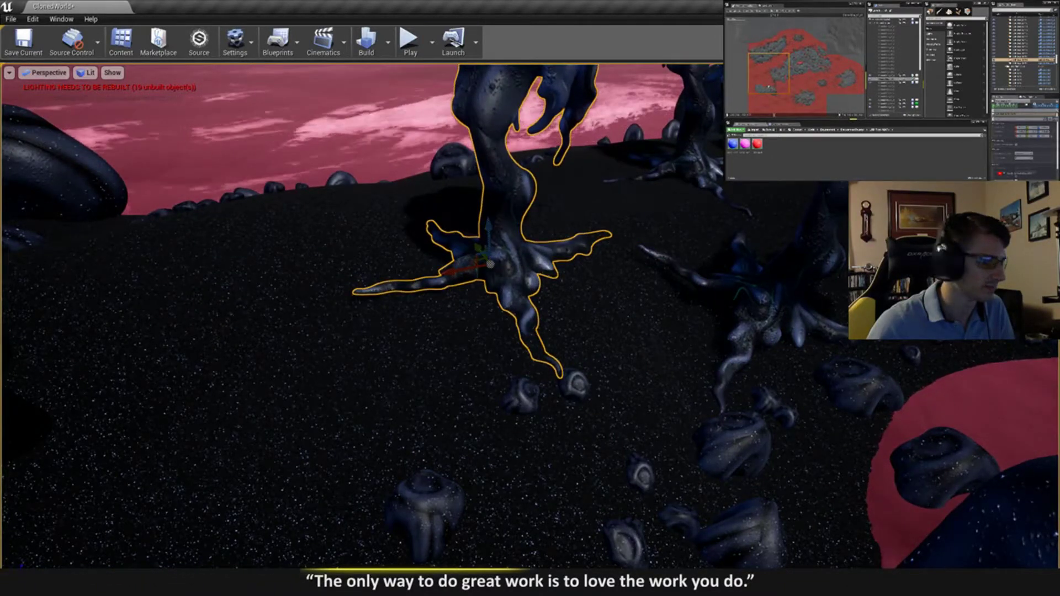
key(Escape)
- Rotate and tilt the blue tree closest to the dark trees so that all its roots lie along the ground
mouse_move(580, 223)
right_down()
mouse_move(616, 222)
mouse_move(581, 196)
mouse_move(690, 196)
mouse_move(599, 223)
mouse_move(624, 234)
mouse_move(602, 212)
mouse_move(640, 207)
mouse_move(577, 223)
right_up()
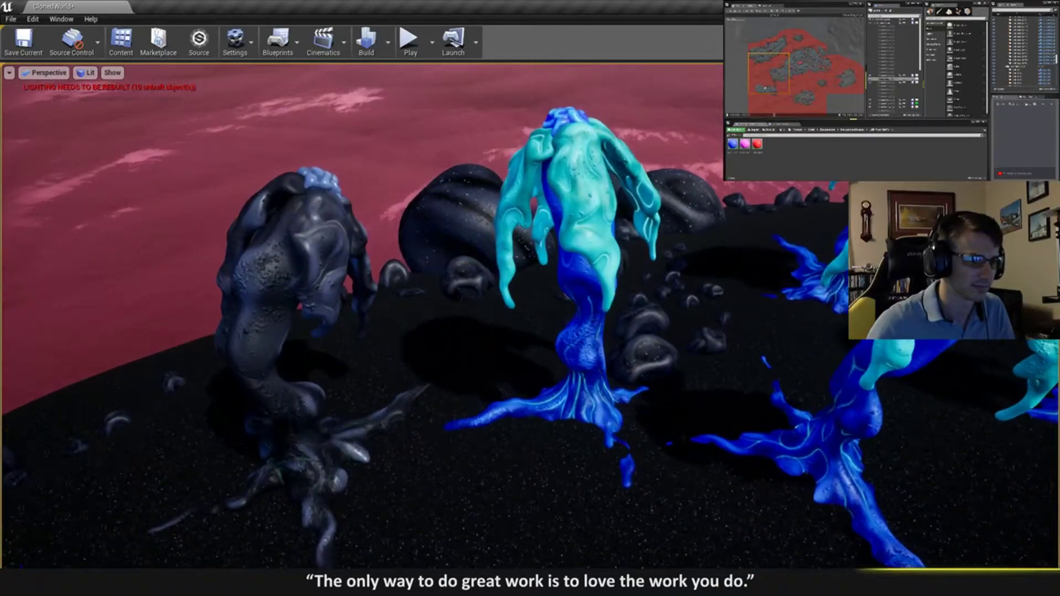
click(580, 222)
drag(595, 458, 539, 432)
key(w)
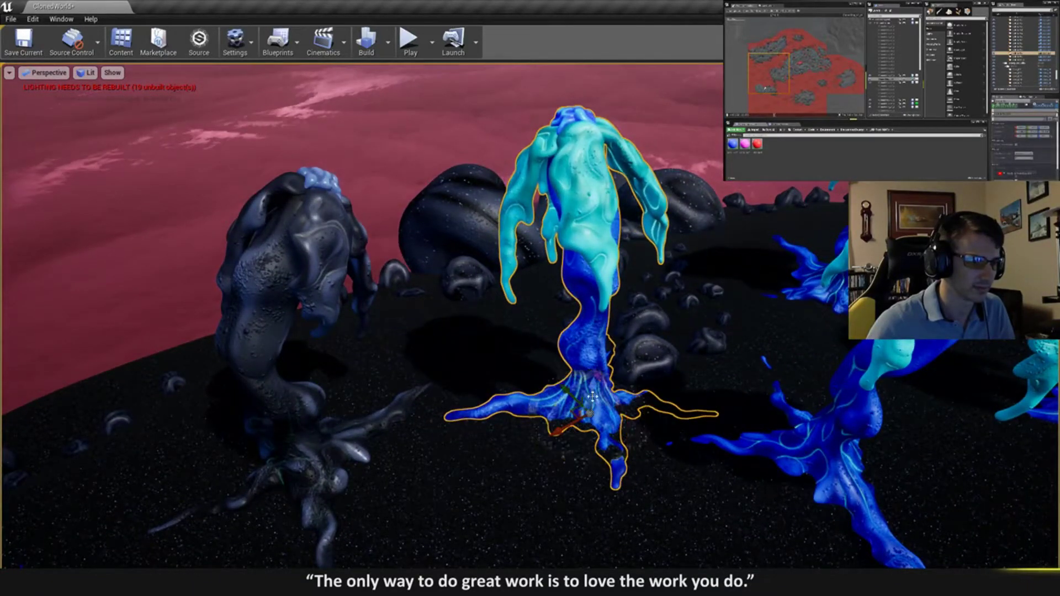
key(e)
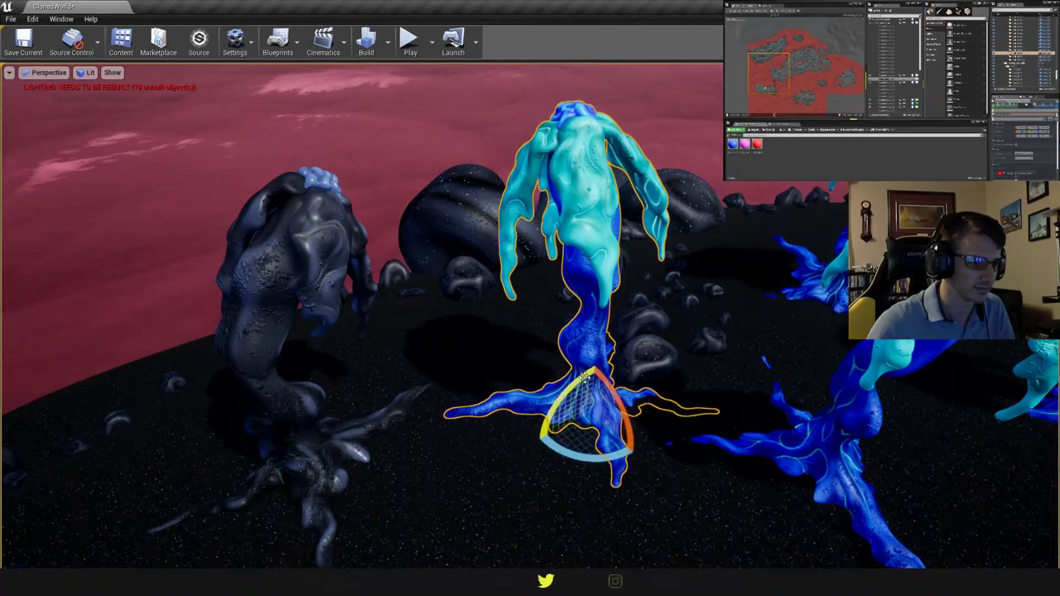
drag(584, 378, 605, 343)
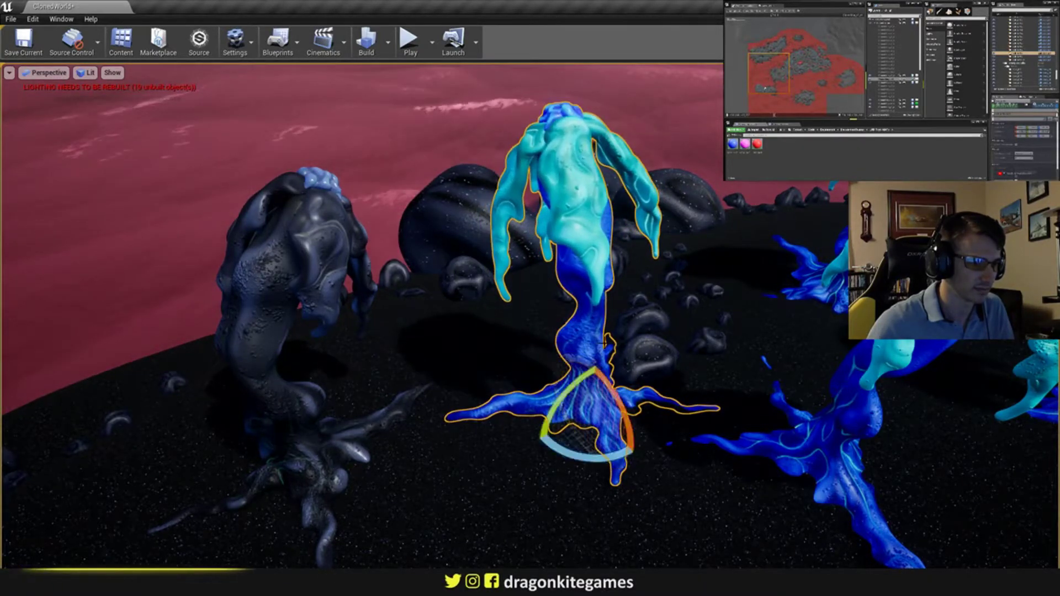
key(Escape)
- Reposition three blue trees in the cluster, moving two toward the inlet side and one slightly away from the far shoreline
right_drag(605, 344, 607, 461)
key(s)
click(509, 344)
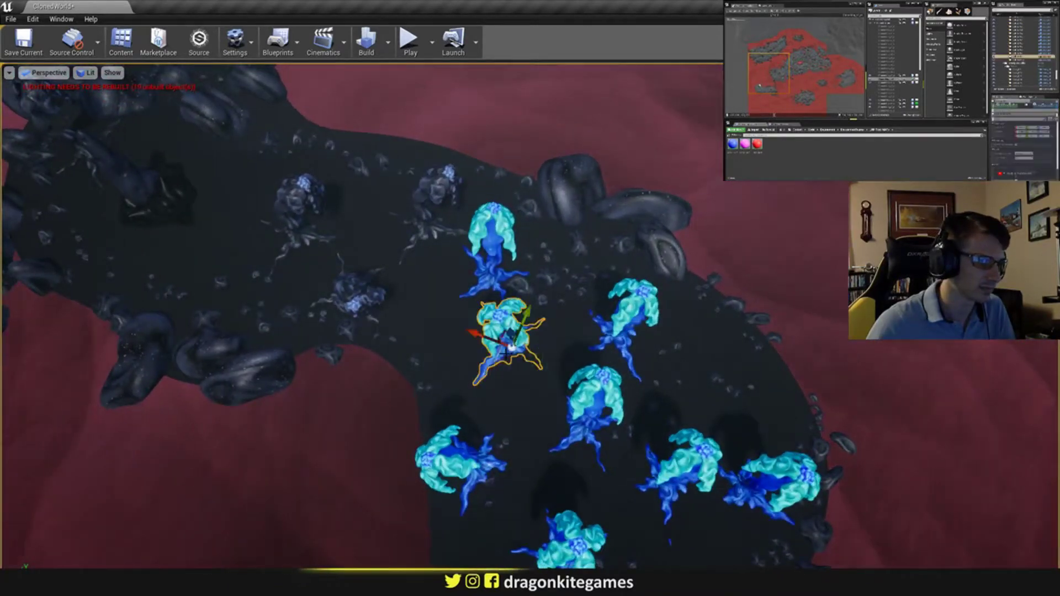
drag(502, 332, 475, 338)
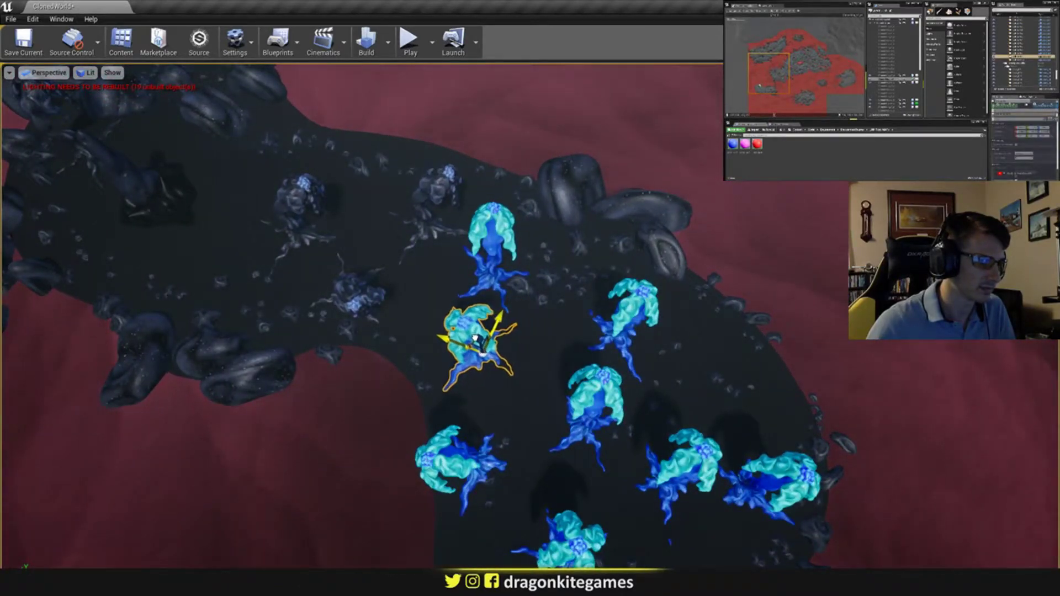
click(577, 398)
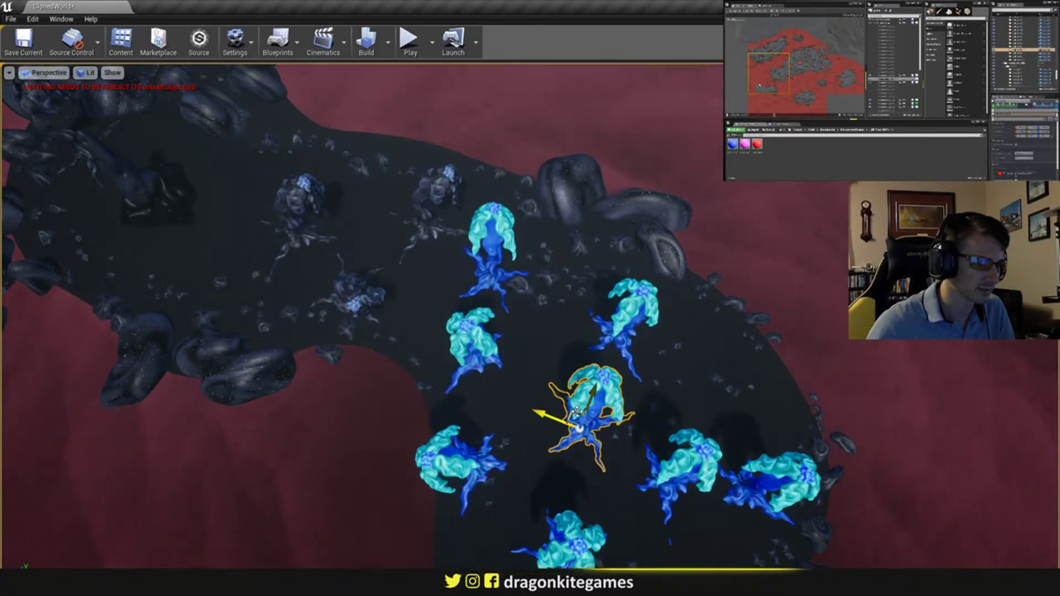
drag(576, 409, 550, 372)
click(603, 329)
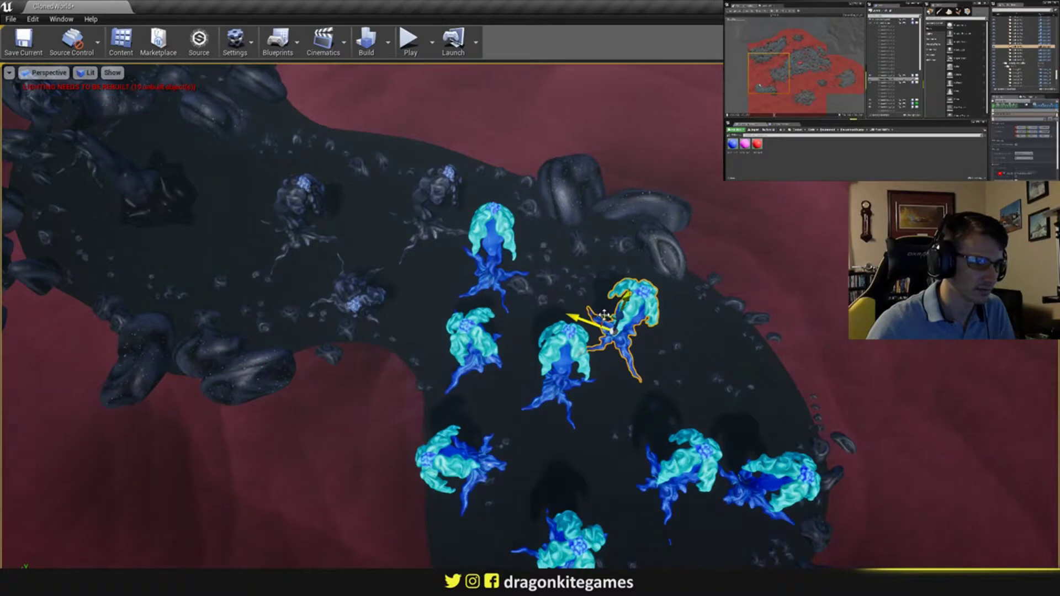
drag(604, 314, 612, 329)
- Move the blue tree at the inlet's edge closer to the cluster and bring two trees inward from the island's outer end
click(466, 463)
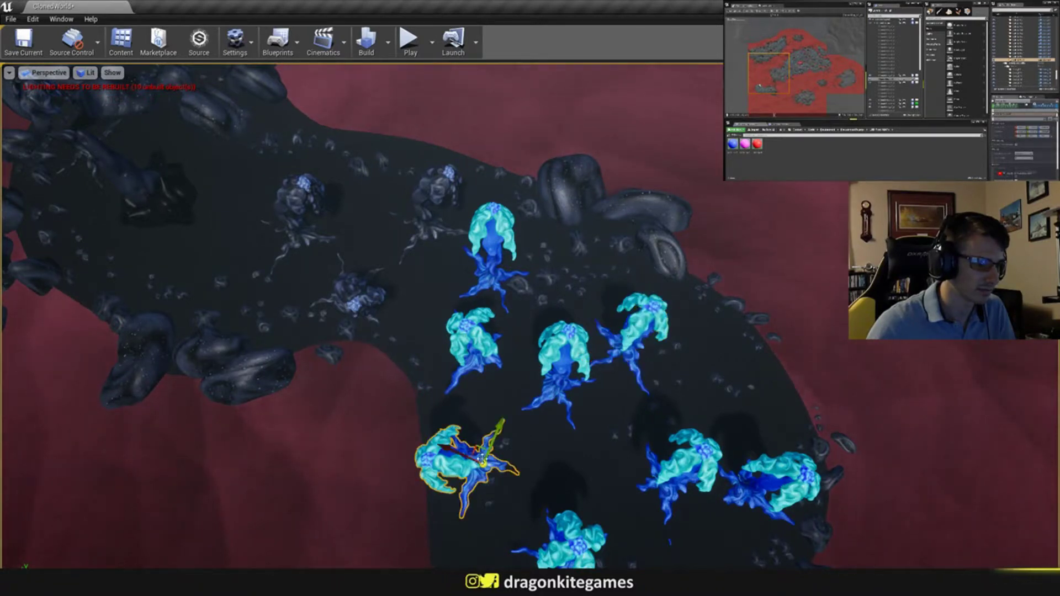
drag(482, 465, 483, 407)
click(676, 484)
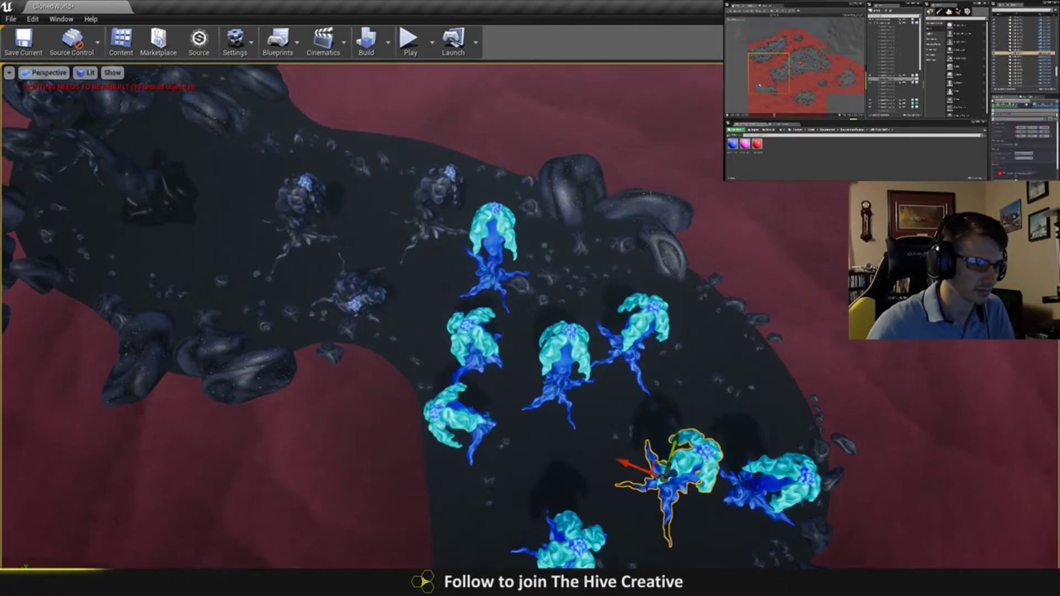
drag(655, 461, 602, 473)
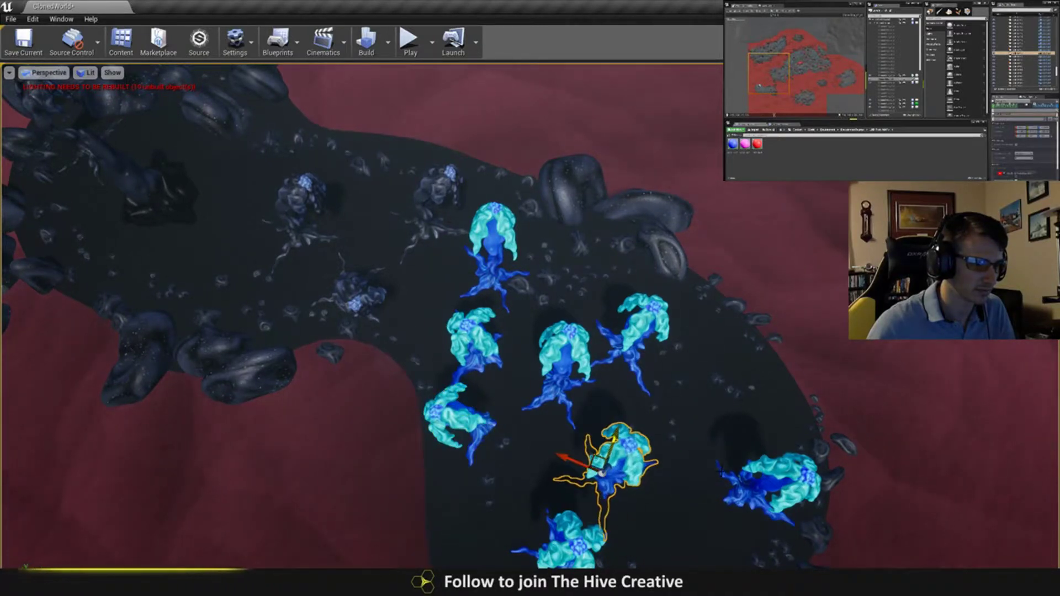
click(757, 485)
drag(740, 474, 700, 470)
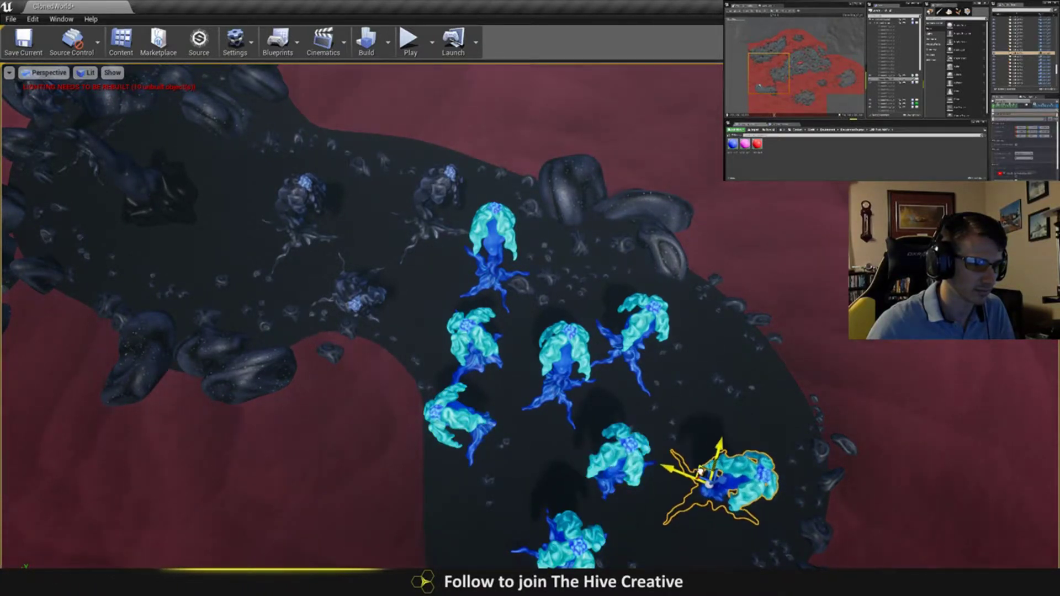
- Adjust the height of the moved blue tree at the island's outer end so its roots meet the ground
right_drag(699, 470, 701, 375)
click(692, 332)
right_drag(693, 331, 649, 274)
drag(560, 243, 568, 275)
key(w)
drag(526, 243, 526, 251)
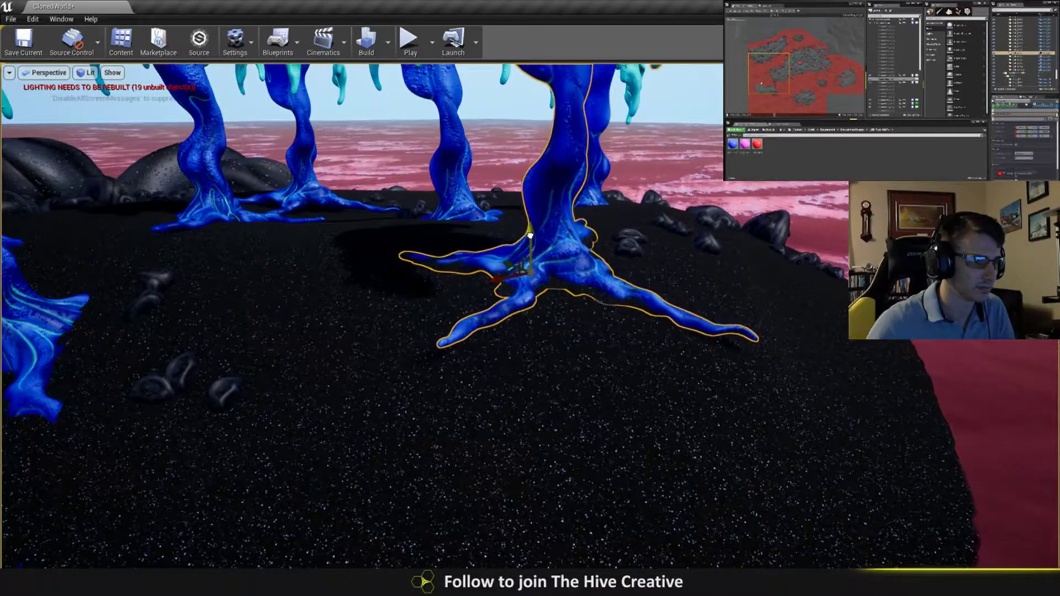
- Raise, tilt and turn the sunken blue tree at the island's outer end so its roots lie along the ground
right_drag(526, 251, 491, 292)
right_drag(623, 337, 624, 330)
click(624, 331)
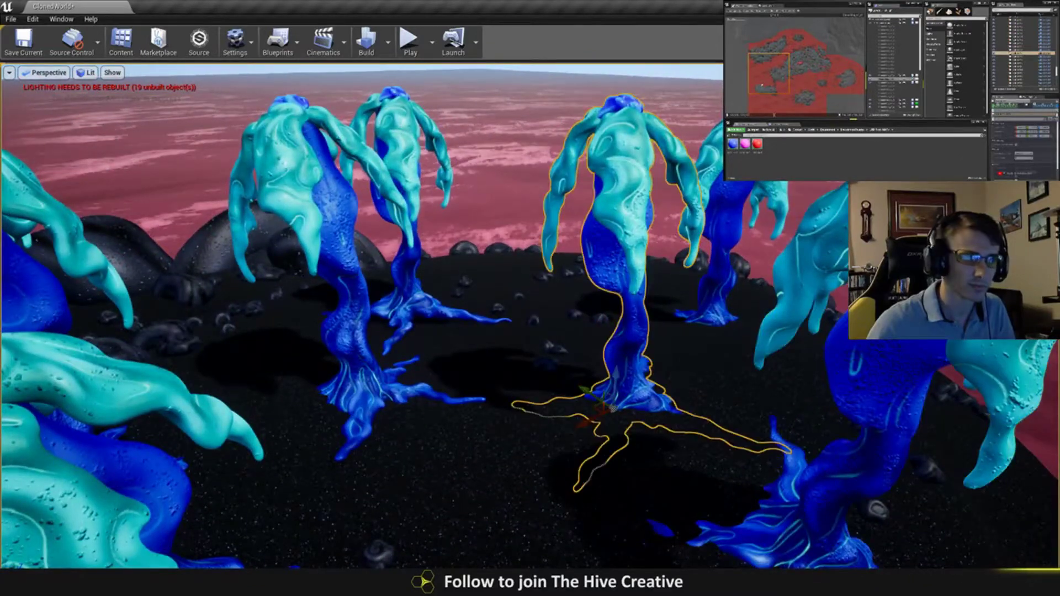
drag(612, 378, 588, 351)
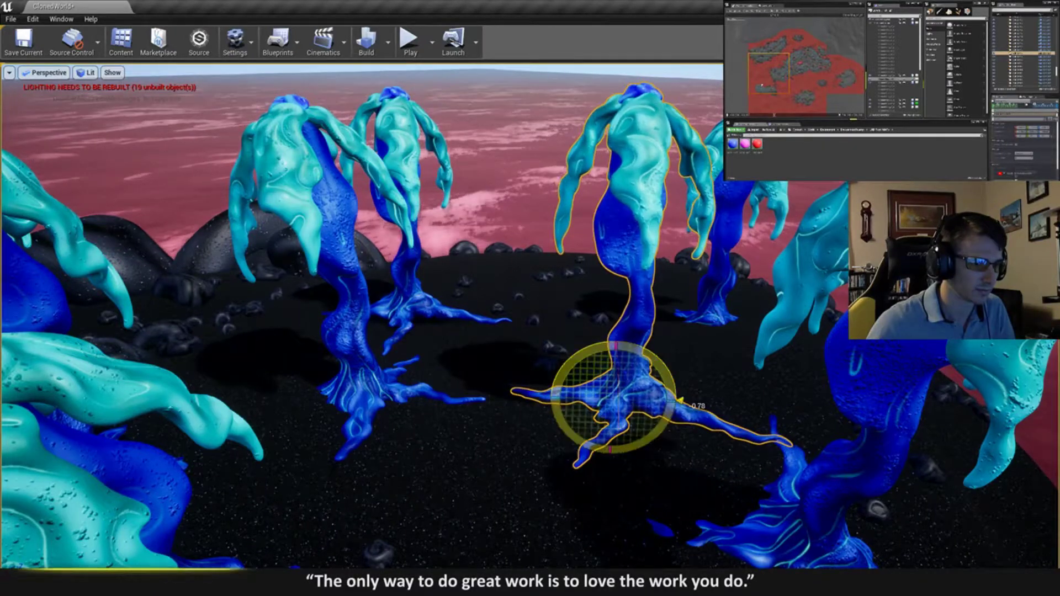
right_drag(588, 387, 626, 436)
drag(606, 446, 682, 404)
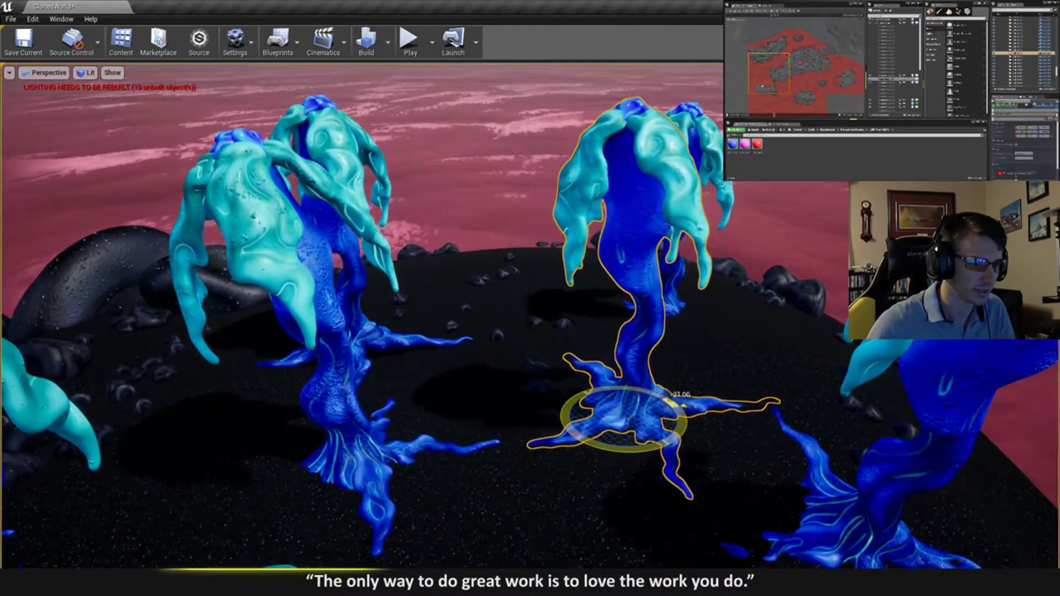
drag(614, 422, 615, 422)
- Tilt the neighbouring blue tree with a root hidden in the slope and adjust its height to rest on the ground
click(336, 397)
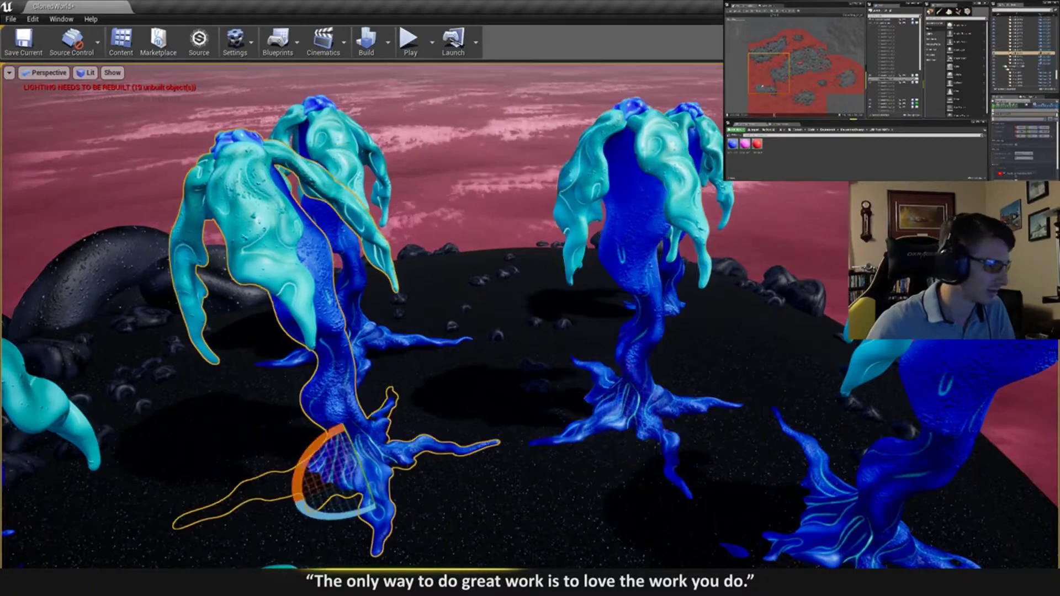
drag(313, 450, 352, 436)
key(w)
right_drag(352, 436, 497, 436)
click(292, 237)
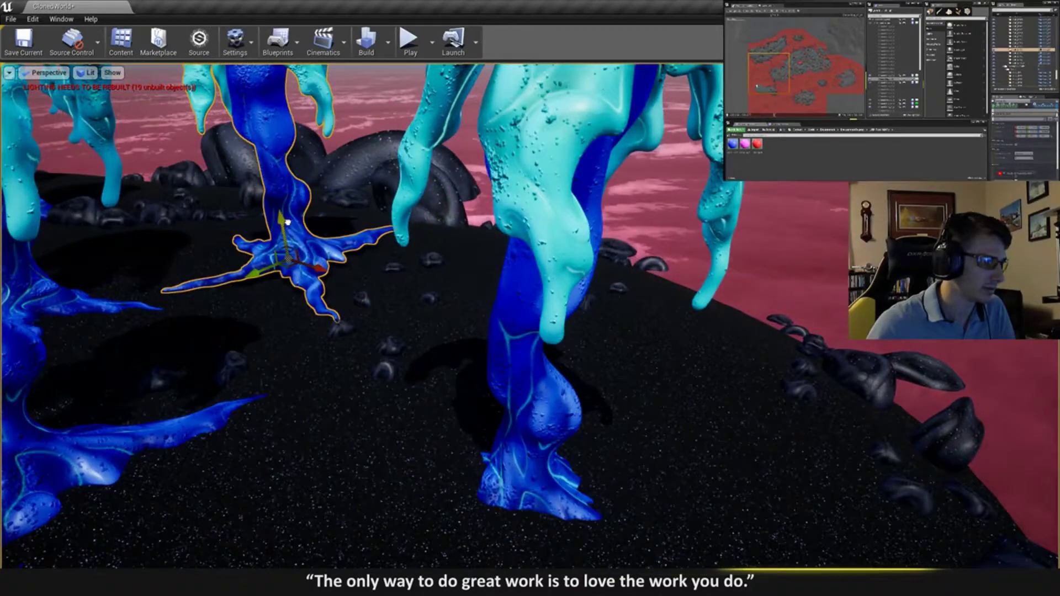
drag(287, 222, 292, 229)
right_drag(291, 229, 253, 226)
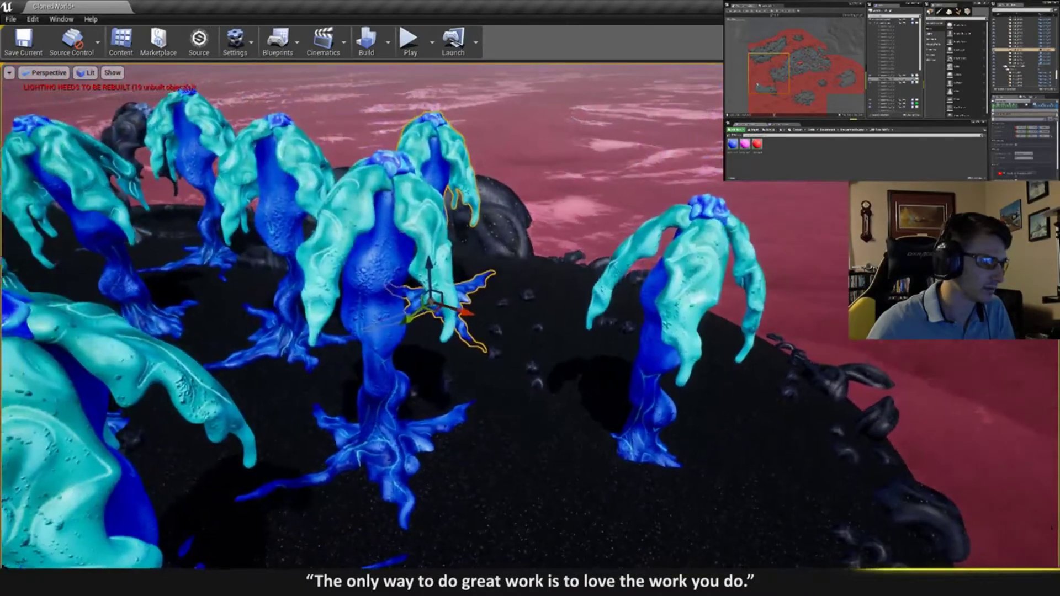
- Raise the partly buried blue tree standing apart from the cluster and tilt it to follow the slope
click(640, 386)
drag(630, 425, 640, 386)
key(e)
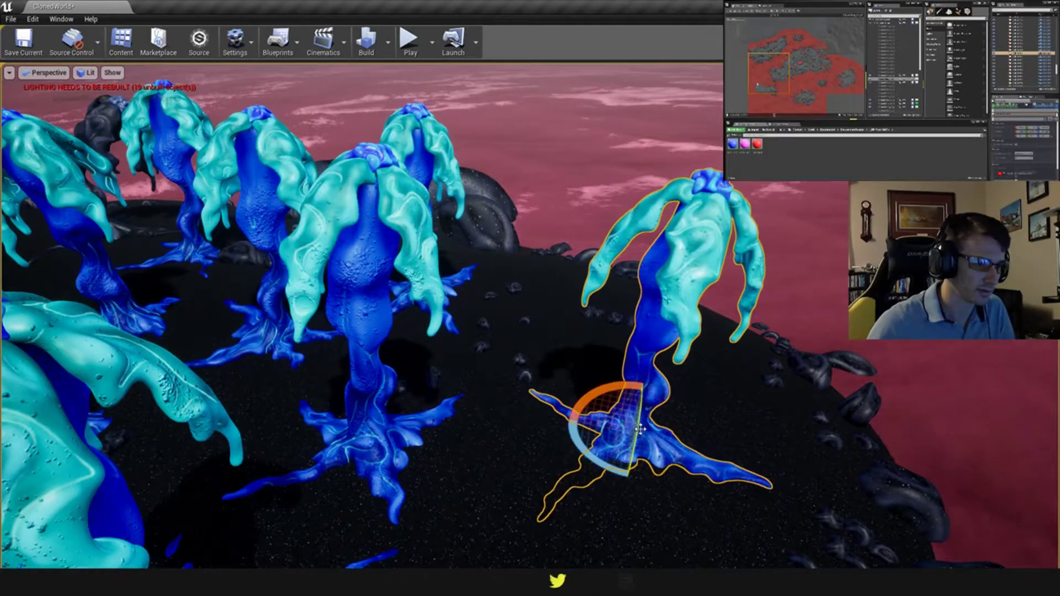
drag(640, 428, 624, 482)
mouse_move(626, 387)
mouse_down()
mouse_move(644, 377)
mouse_move(635, 387)
mouse_up()
key(w)
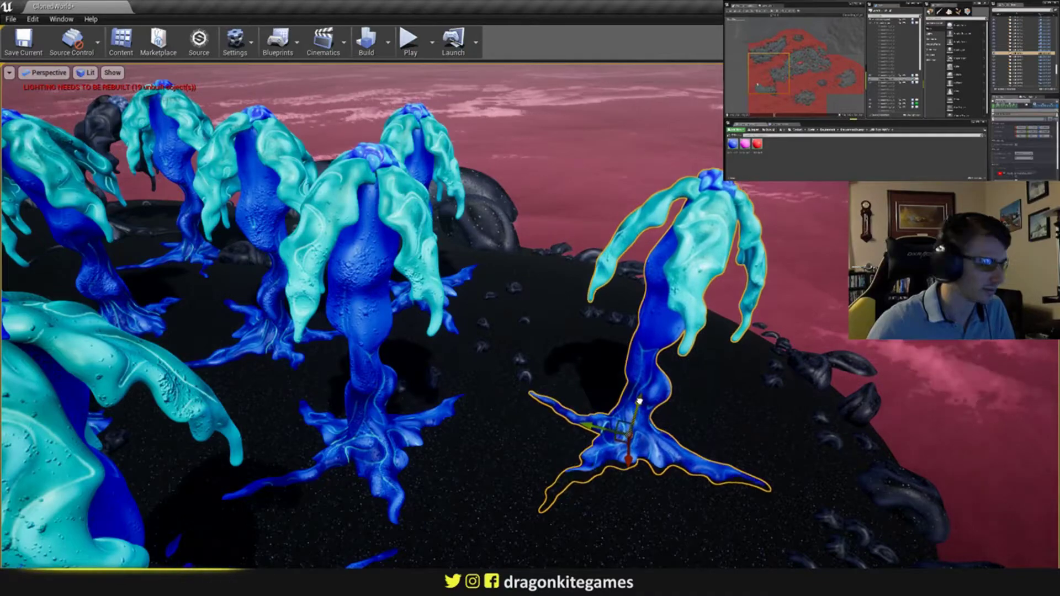
- Raise the blue tree at the inlet's edge until its buried roots rest on the ground
right_drag(639, 402, 519, 354)
key(w)
click(524, 353)
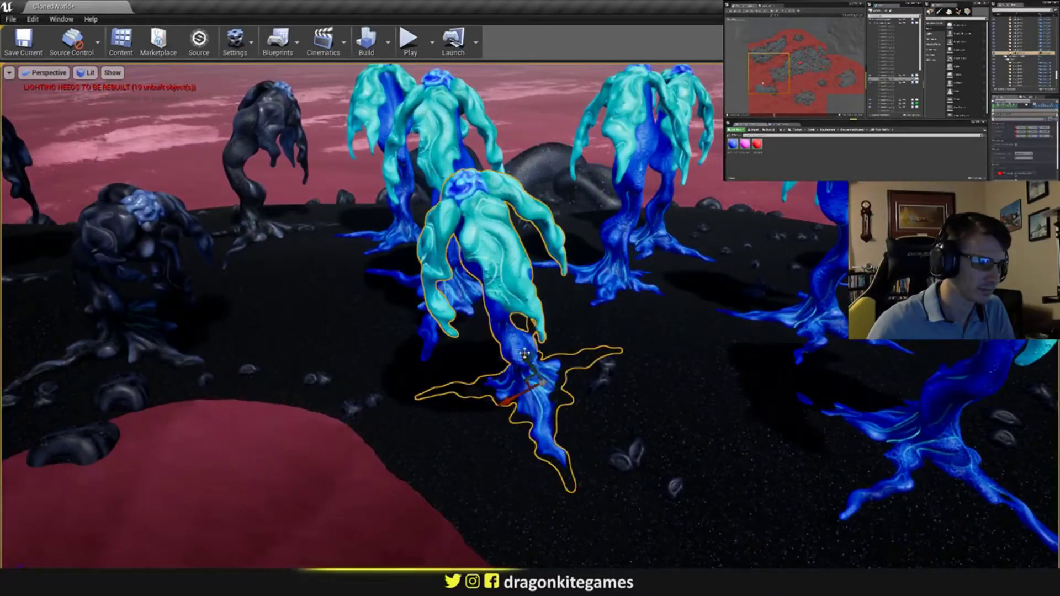
drag(528, 359, 519, 302)
key(e)
right_drag(519, 303, 541, 312)
click(543, 325)
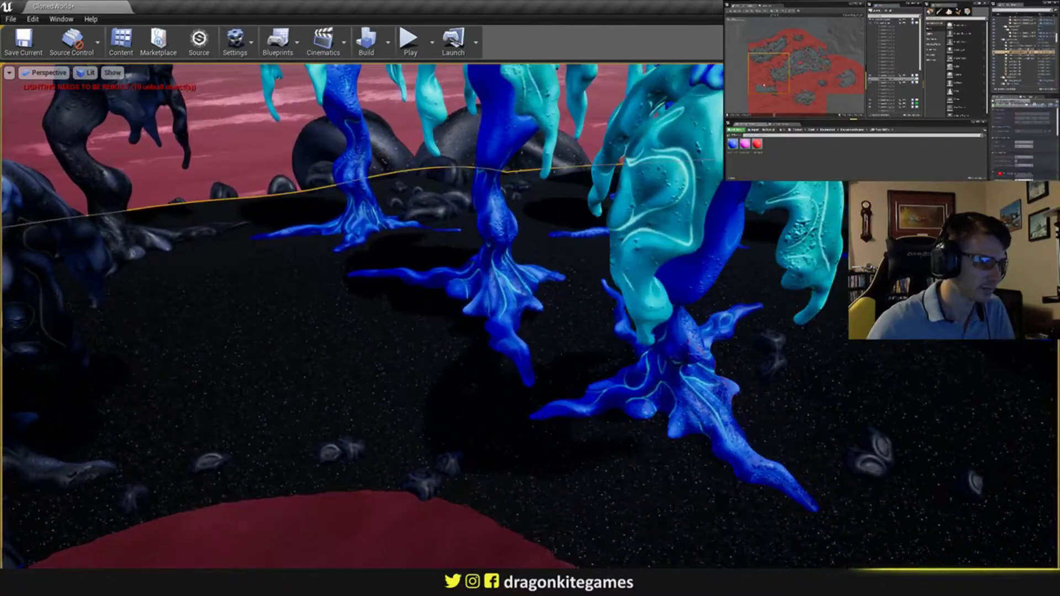
- Rotate and tilt the blue tree beside the inlet-edge tree so its roots spread over the ground
click(502, 293)
drag(471, 260, 446, 301)
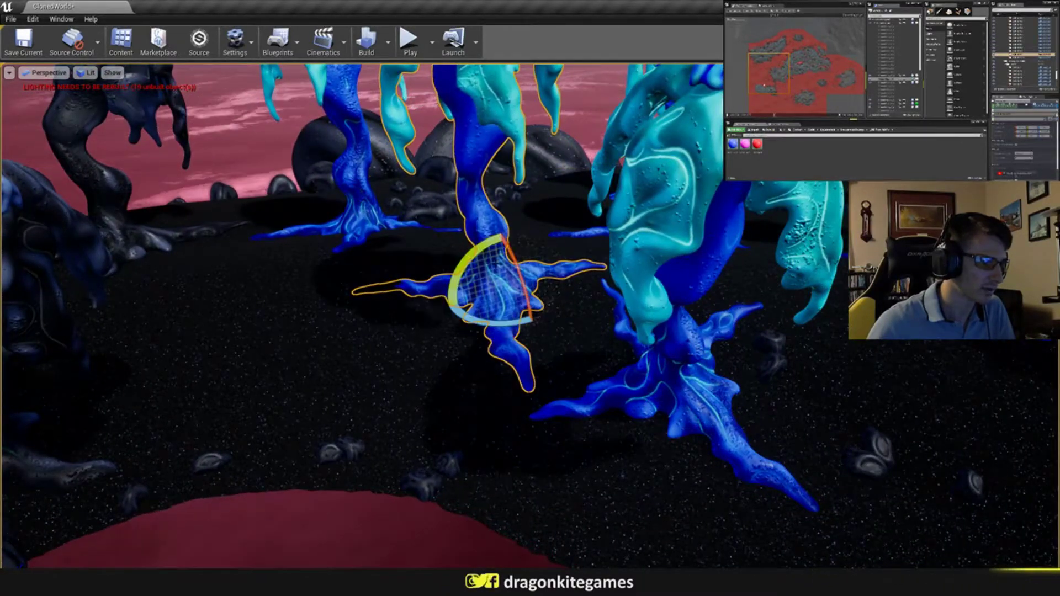
drag(518, 273, 487, 252)
key(e)
drag(505, 334, 508, 340)
right_drag(508, 341, 446, 378)
scroll(461, 254, down, 10)
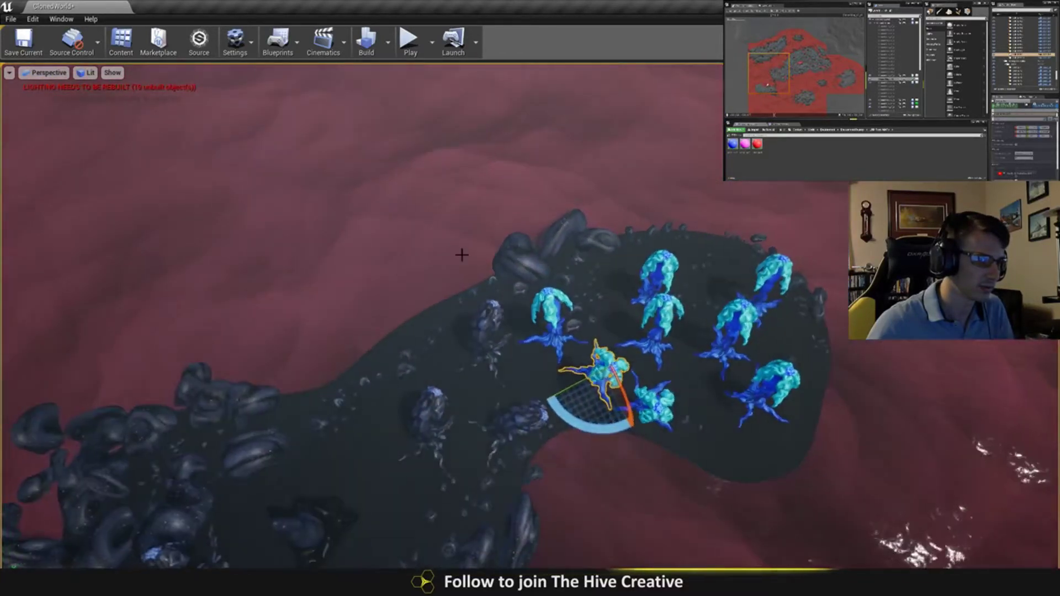
- Duplicate the middle dark drooping tree toward the rock spire, turn the copy and fine-tune its position
key(Escape)
right_drag(461, 254, 432, 279)
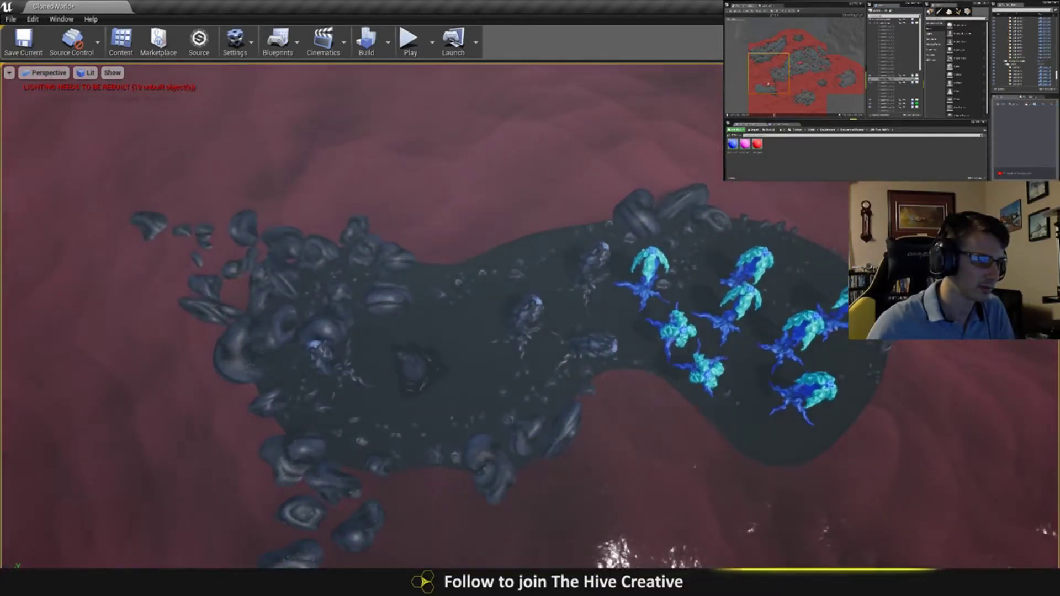
click(524, 318)
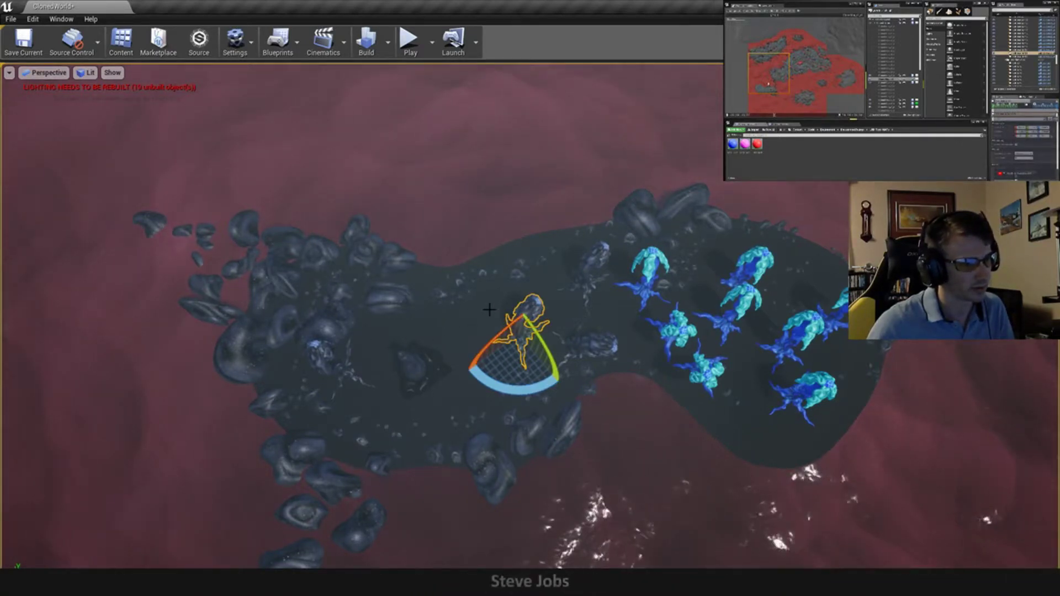
key(w)
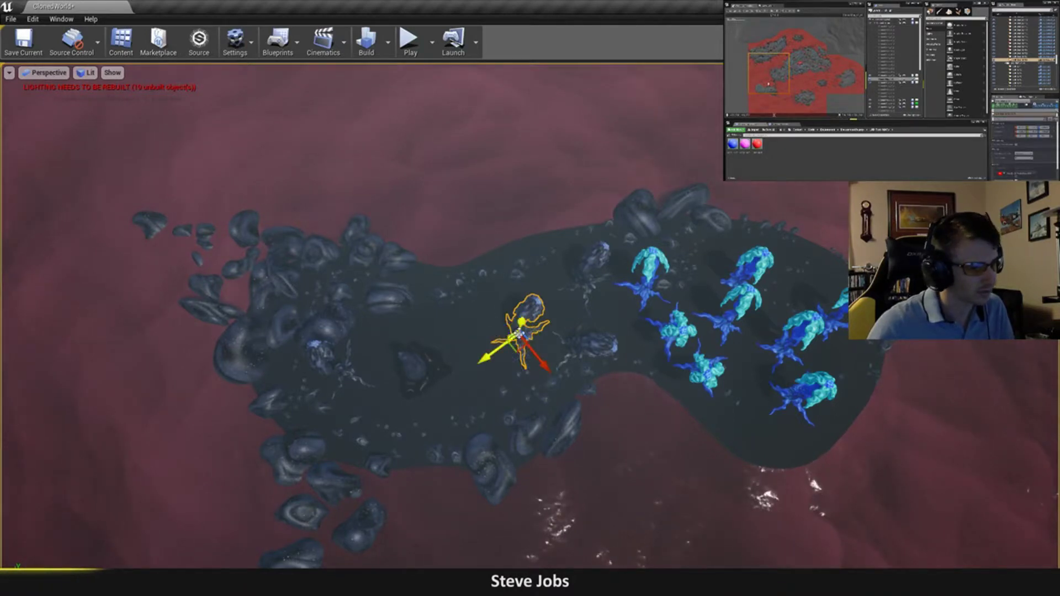
drag(516, 346, 450, 350)
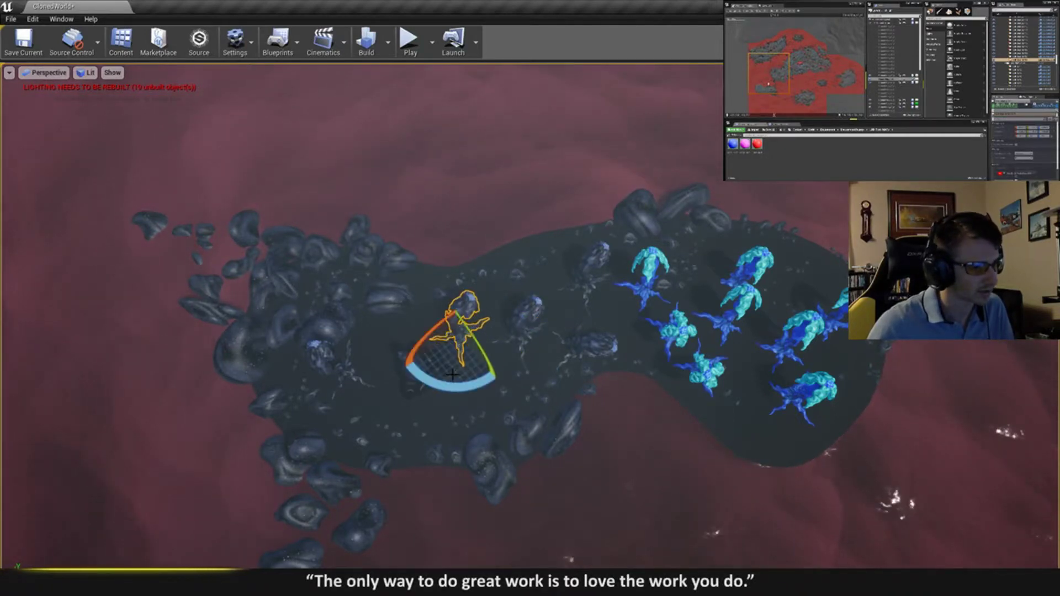
key(w)
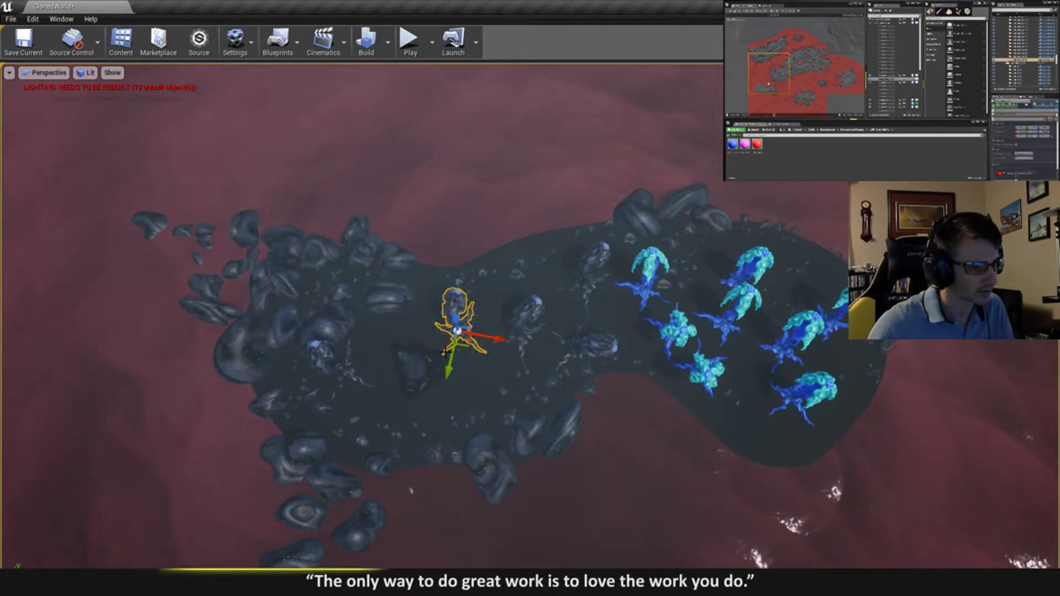
drag(464, 353, 468, 363)
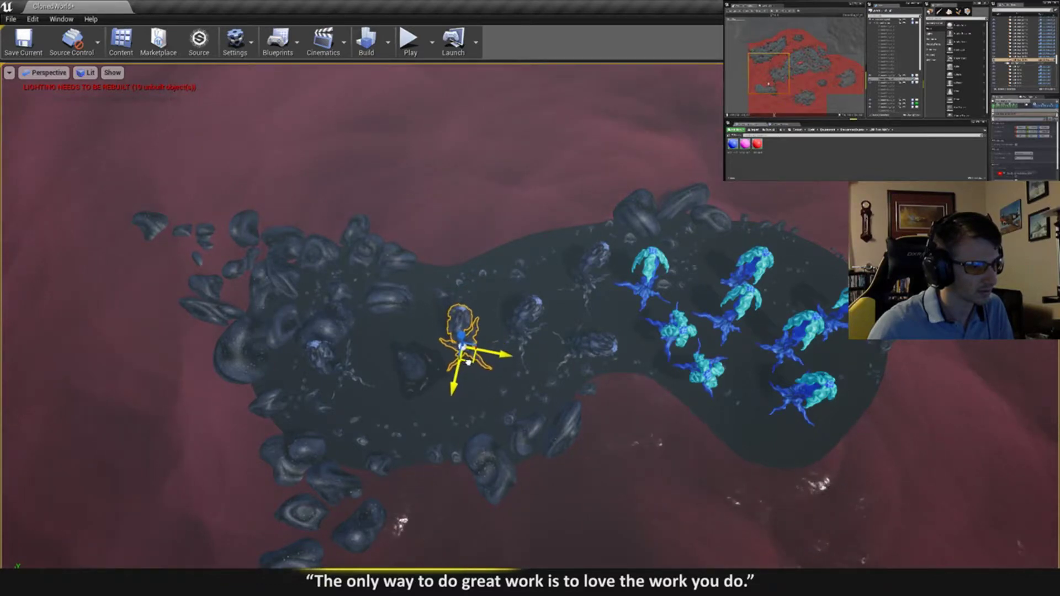
- Tilt the copied dark tree beside the rock spire, adjust its height to ground its roots, and save the level
key(Escape)
mouse_move(464, 268)
right_down()
mouse_move(463, 166)
mouse_move(463, 268)
right_up()
key(w)
click(456, 260)
key(e)
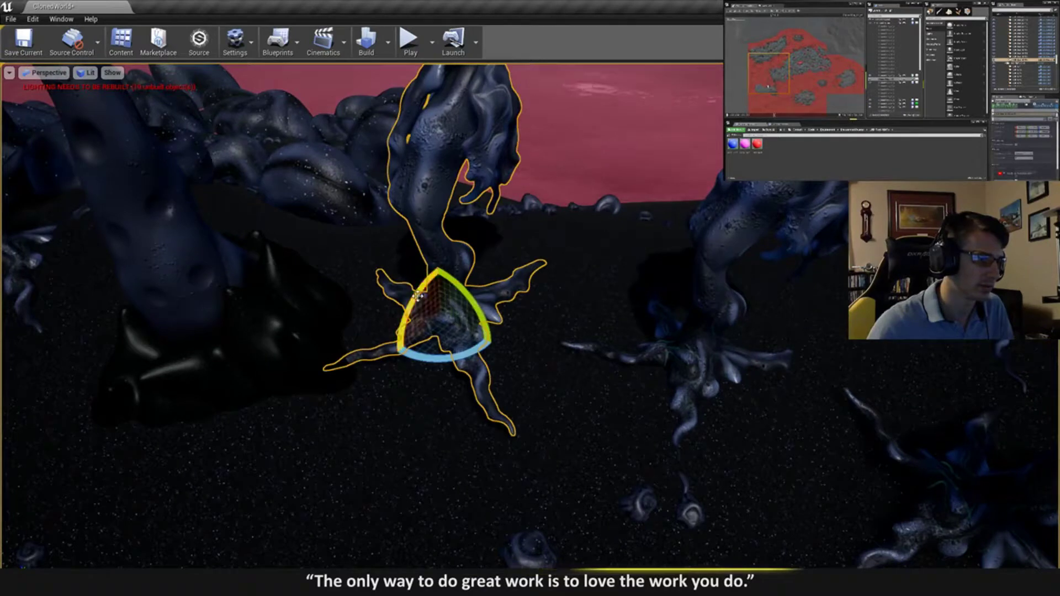
drag(418, 297, 506, 304)
key(w)
key(e)
drag(531, 337, 533, 340)
key(w)
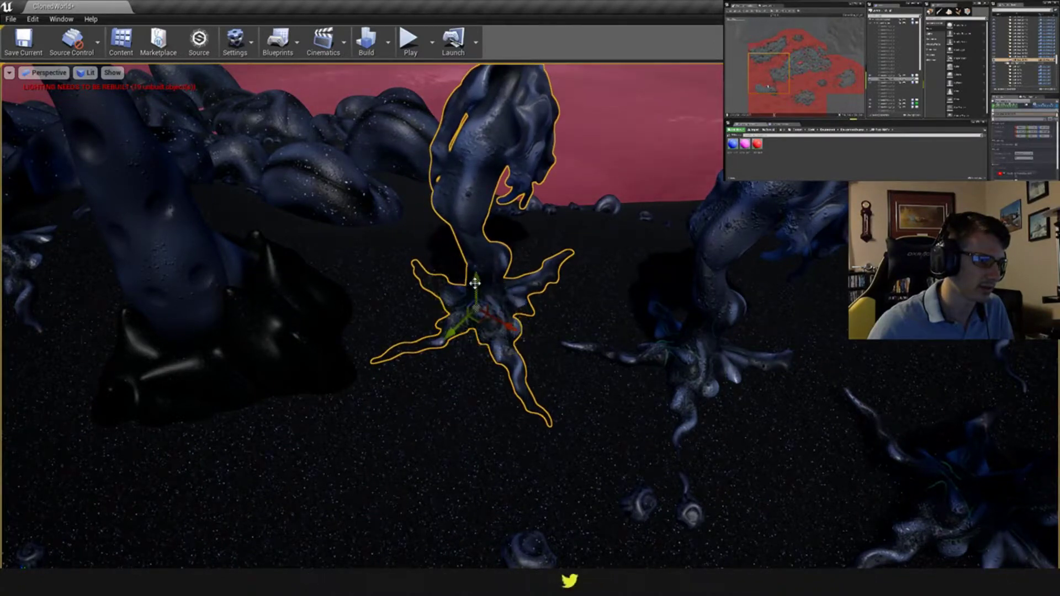
drag(474, 288, 474, 279)
right_drag(474, 279, 516, 274)
key(Escape)
key(ctrl+s)
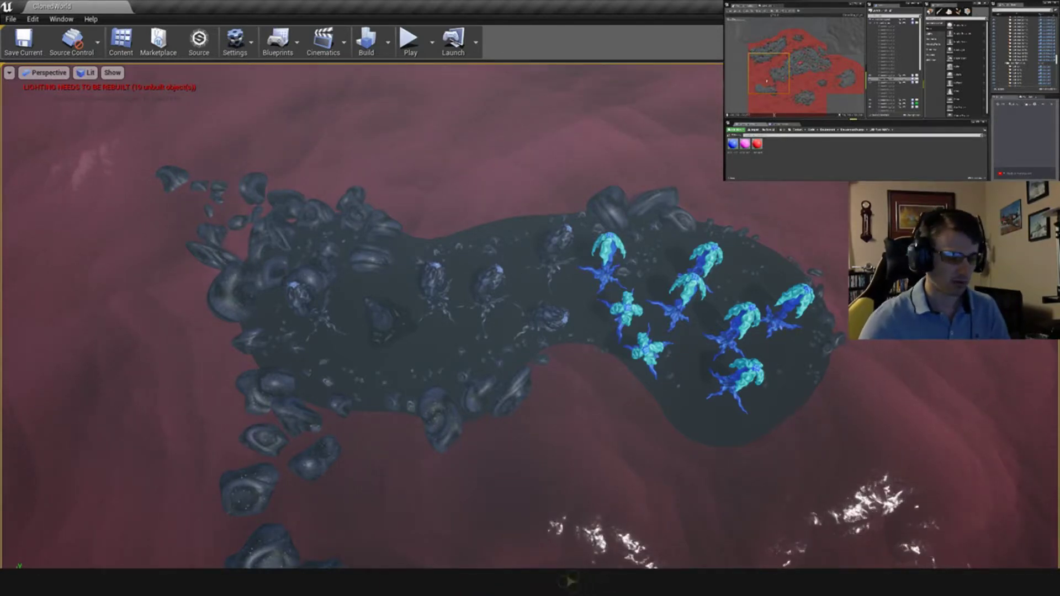
- Look over the dressed island from several angles against the neighbouring islands
right_drag(516, 273, 99, 265)
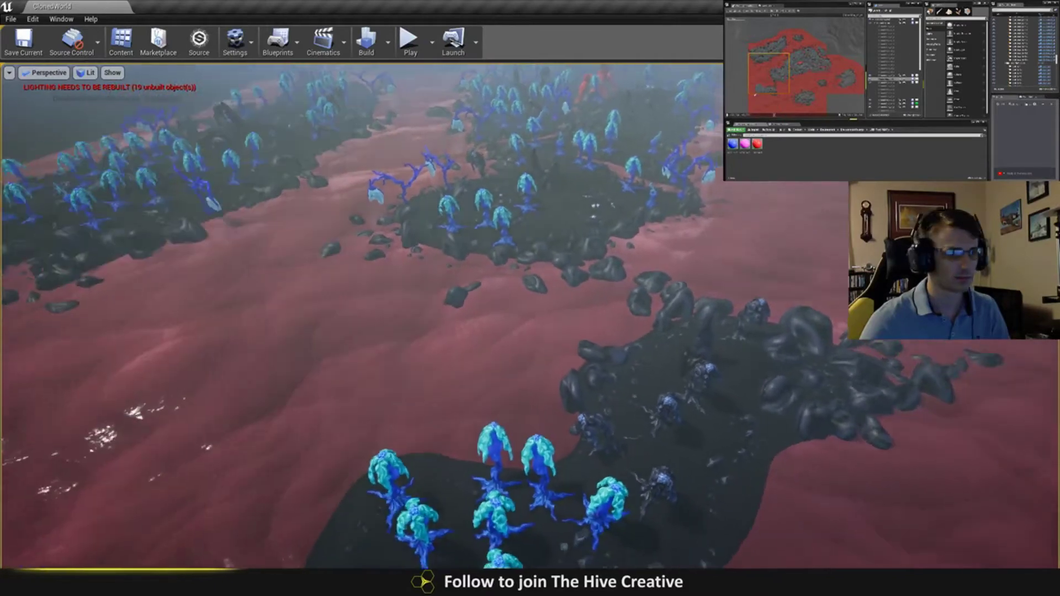
right_drag(481, 187, 479, 179)
right_drag(535, 360, 534, 359)
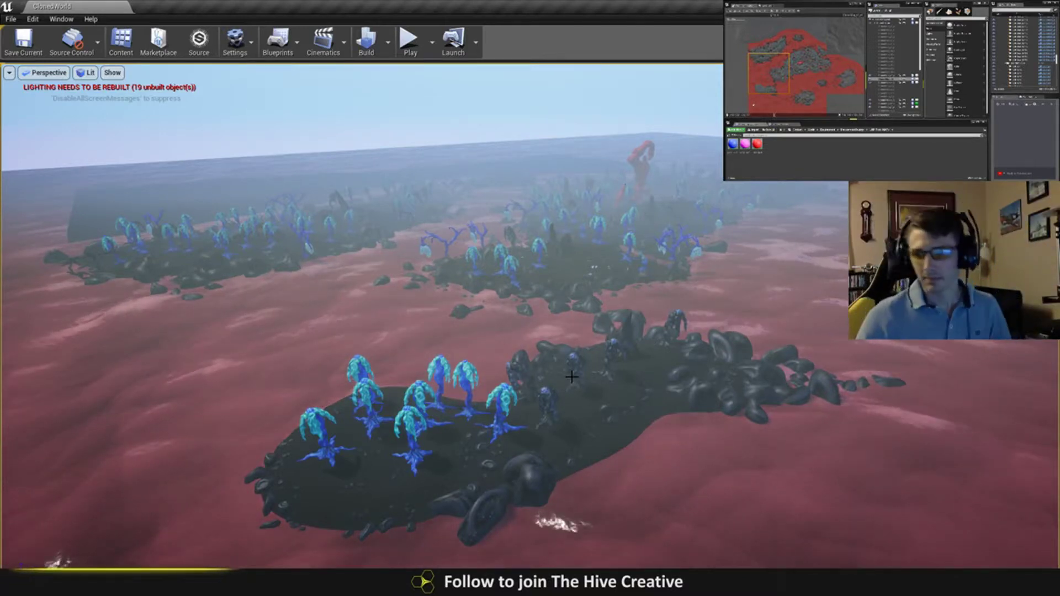
drag(530, 354, 640, 276)
right_drag(332, 315, 310, 315)
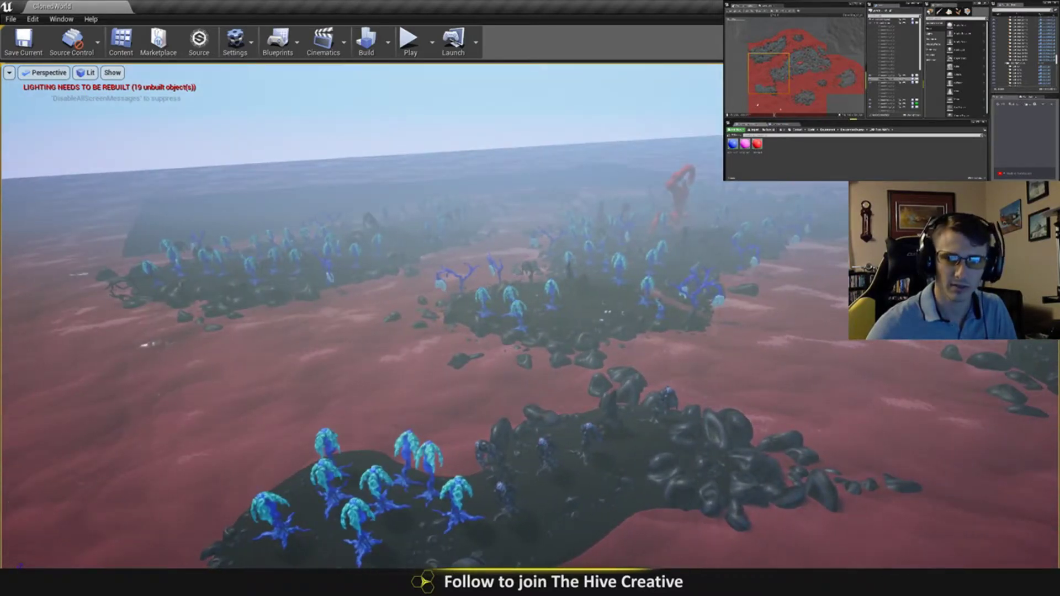
- Select the bare rocky island's tile in the world map and bring that island into view
click(798, 98)
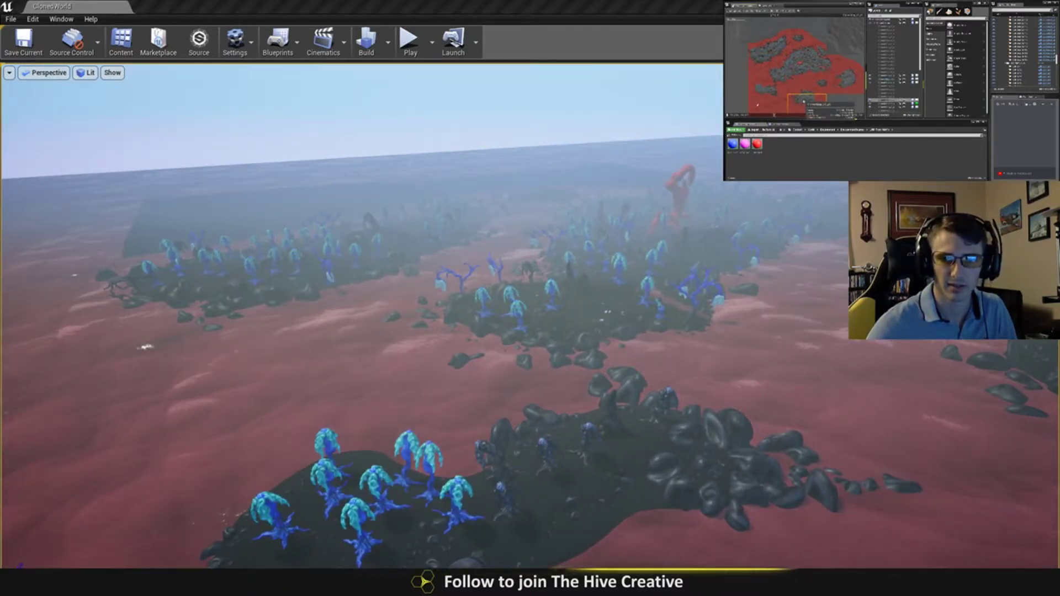
right_drag(529, 315, 602, 265)
key(w)
key(d)
right_drag(430, 308, 405, 333)
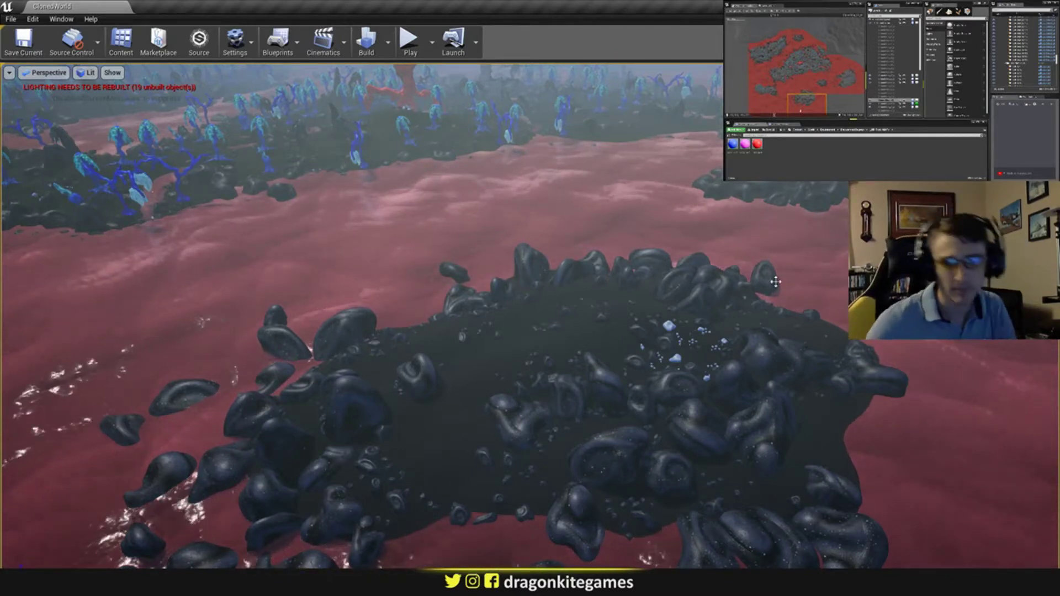
- Examine the bare rocky island and its surroundings from several angles for places to put vegetation
right_drag(367, 215, 365, 201)
key(s)
key(d)
key(s)
right_drag(577, 383, 487, 278)
key(w)
key(a)
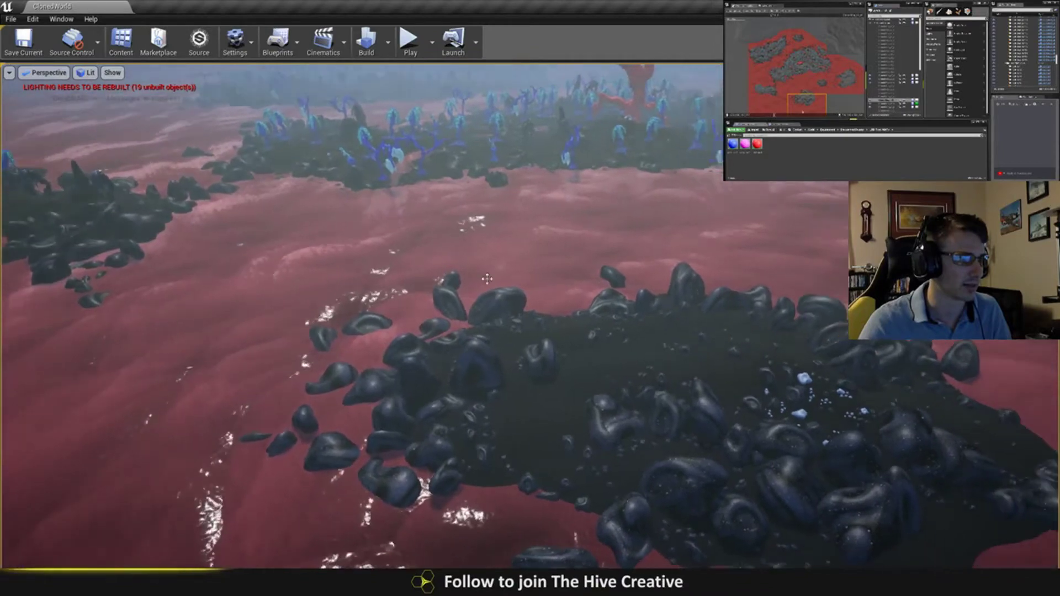
right_drag(577, 363, 562, 342)
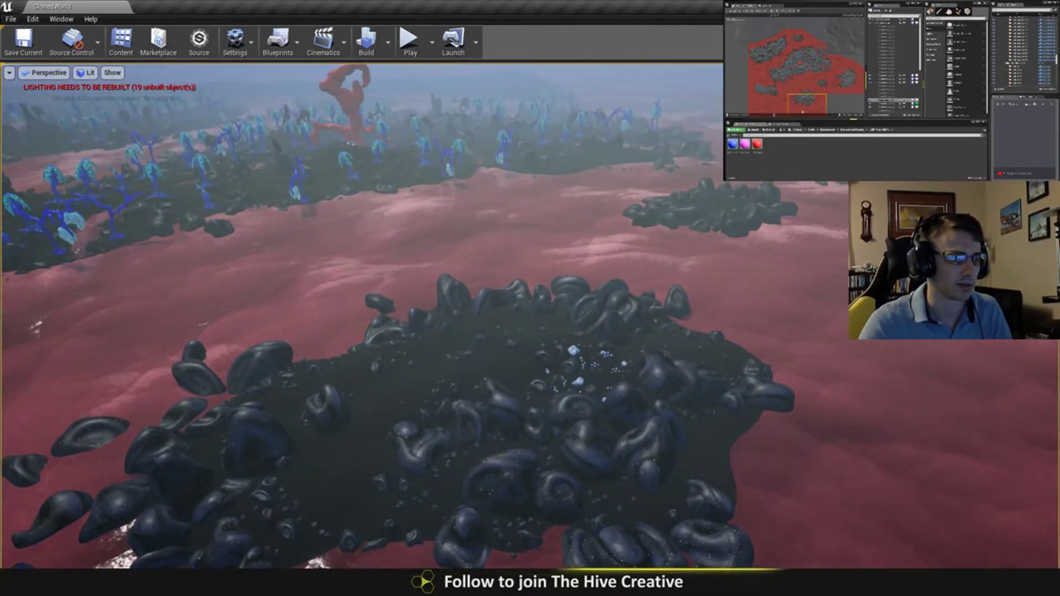
right_drag(562, 342, 562, 342)
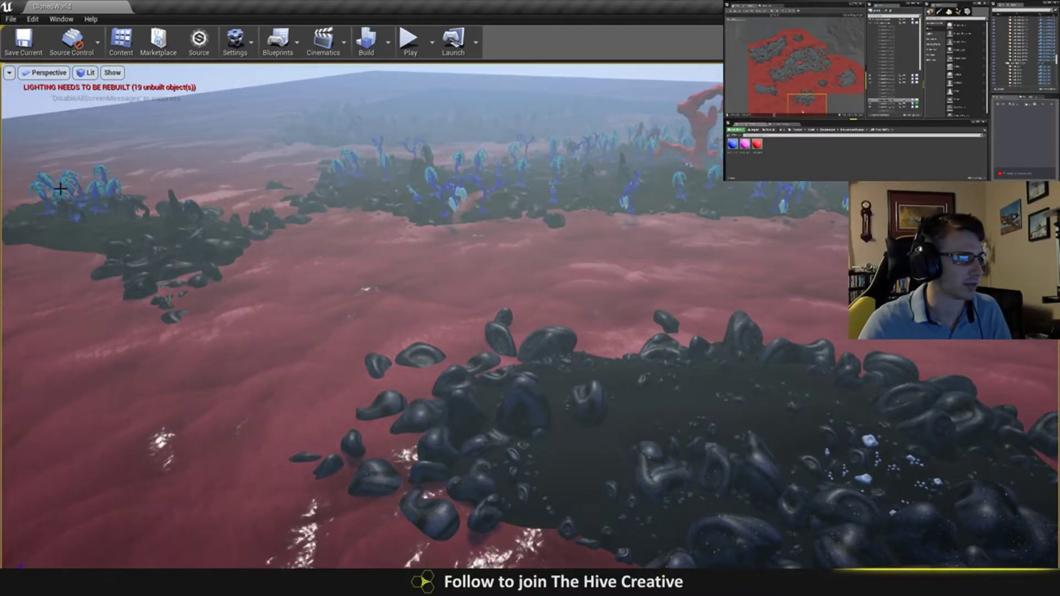
right_drag(564, 318, 564, 319)
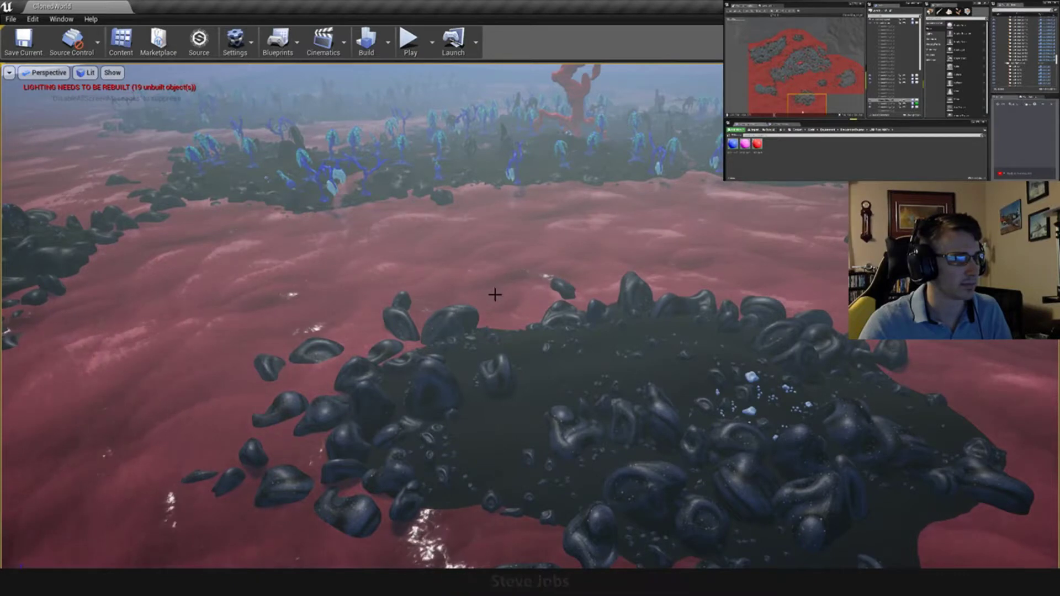
right_drag(495, 294, 496, 295)
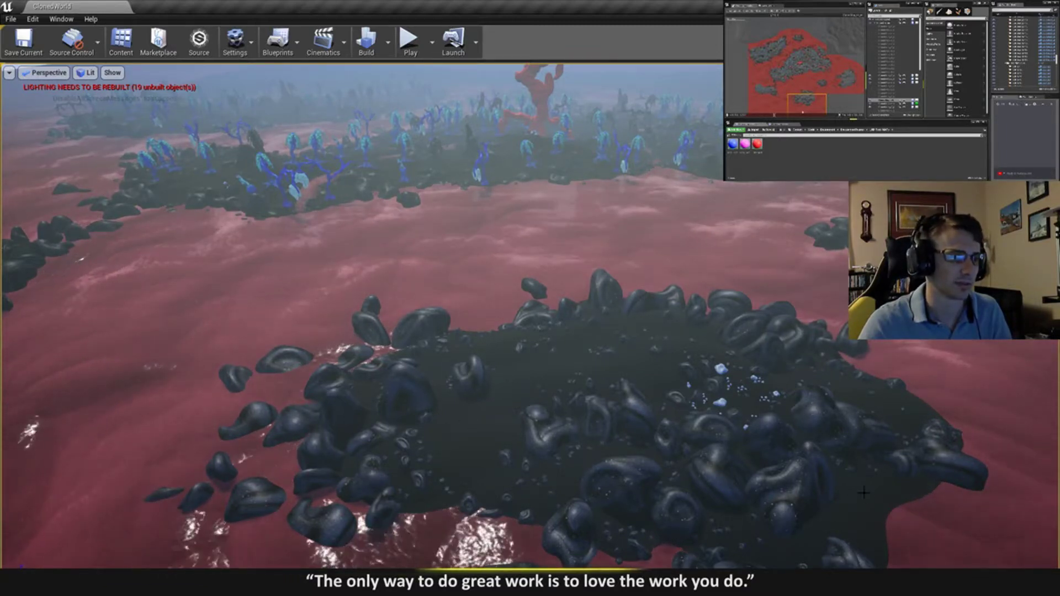
- Place a copy of a small blue plant from the far island on the rocky island's open ground and adjust its height
click(401, 172)
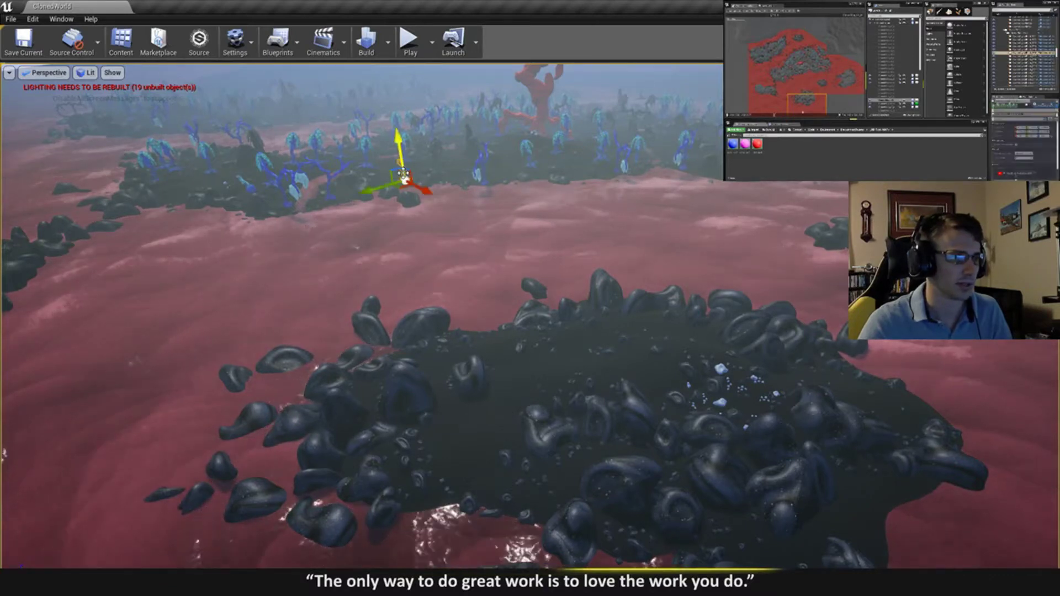
drag(401, 175, 525, 437)
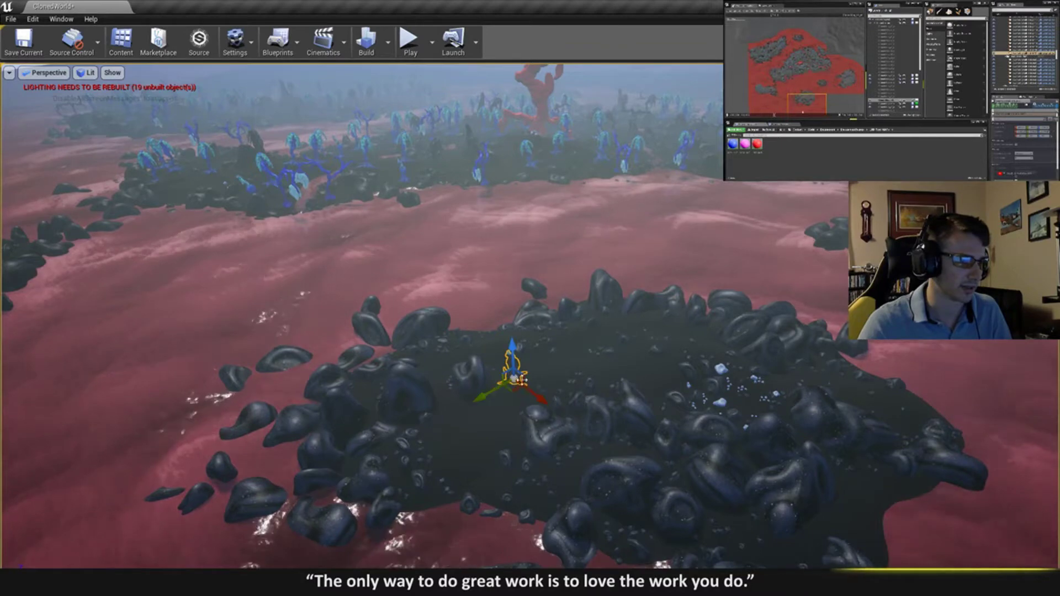
drag(513, 357, 469, 458)
key(w)
right_drag(469, 458, 461, 486)
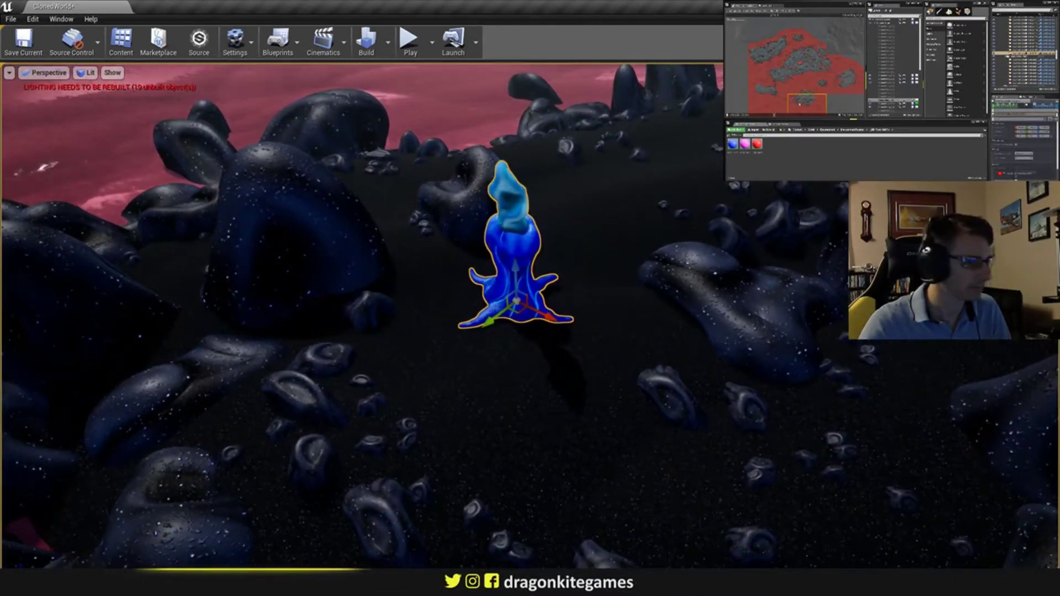
drag(515, 314, 472, 274)
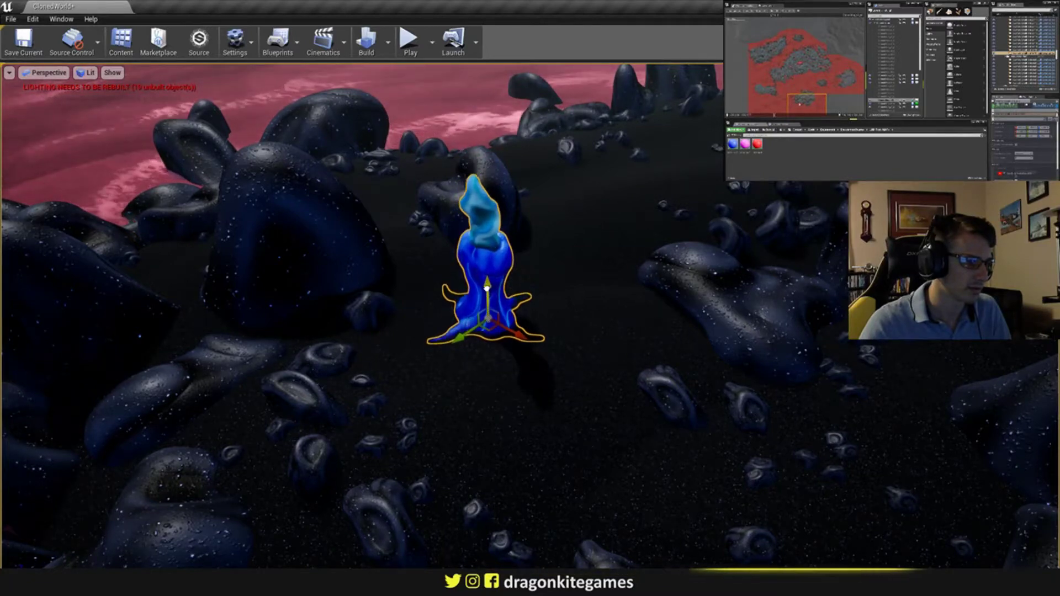
- Shift the small blue plant slightly across the open ground and place a copy of it nearer the shore
drag(488, 319, 464, 329)
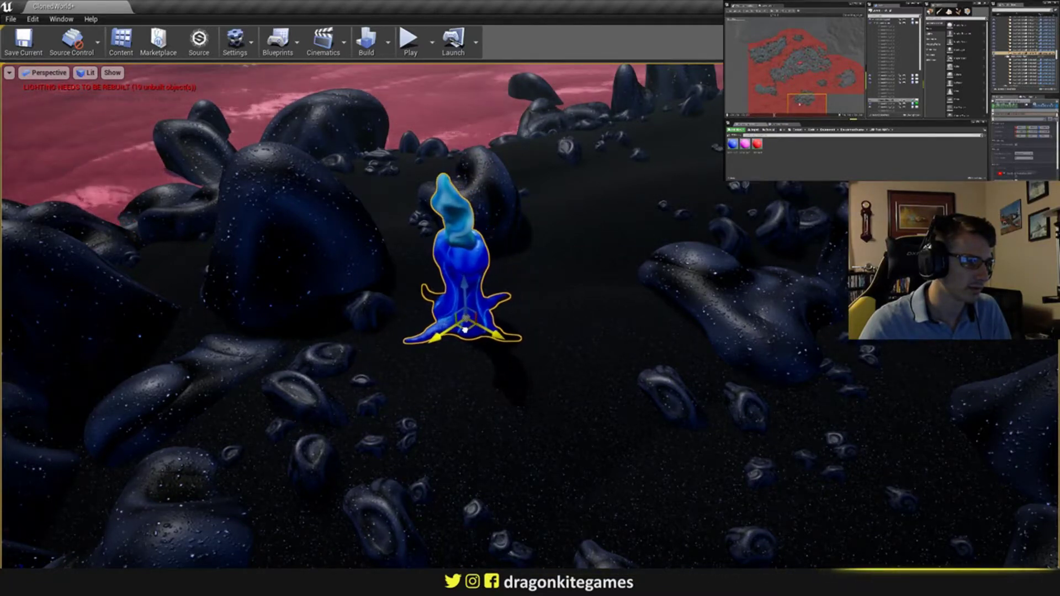
key(e)
right_drag(464, 329, 469, 387)
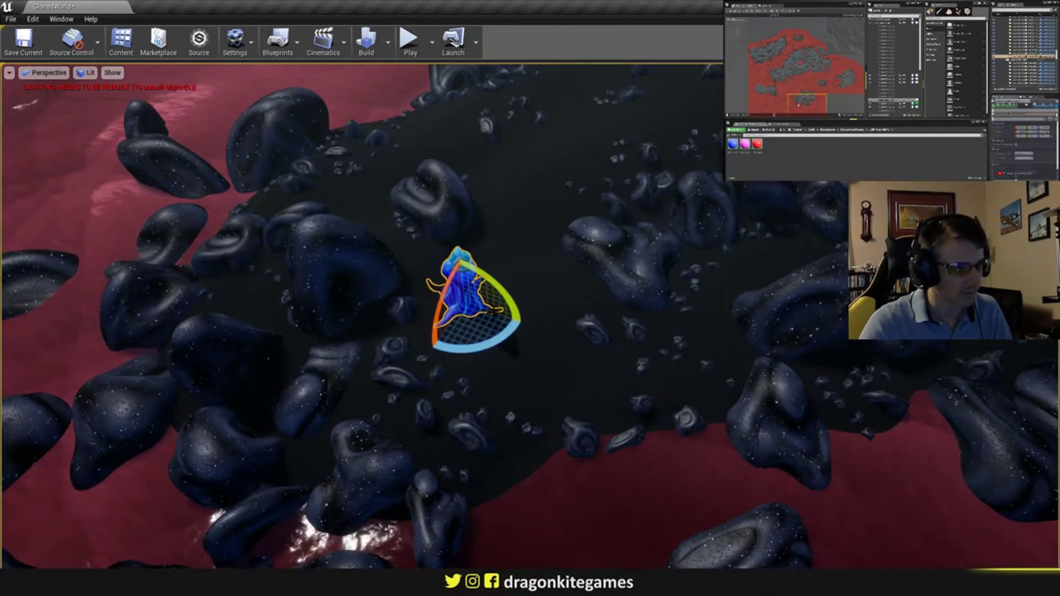
key(w)
alt+drag(464, 320, 593, 356)
key(e)
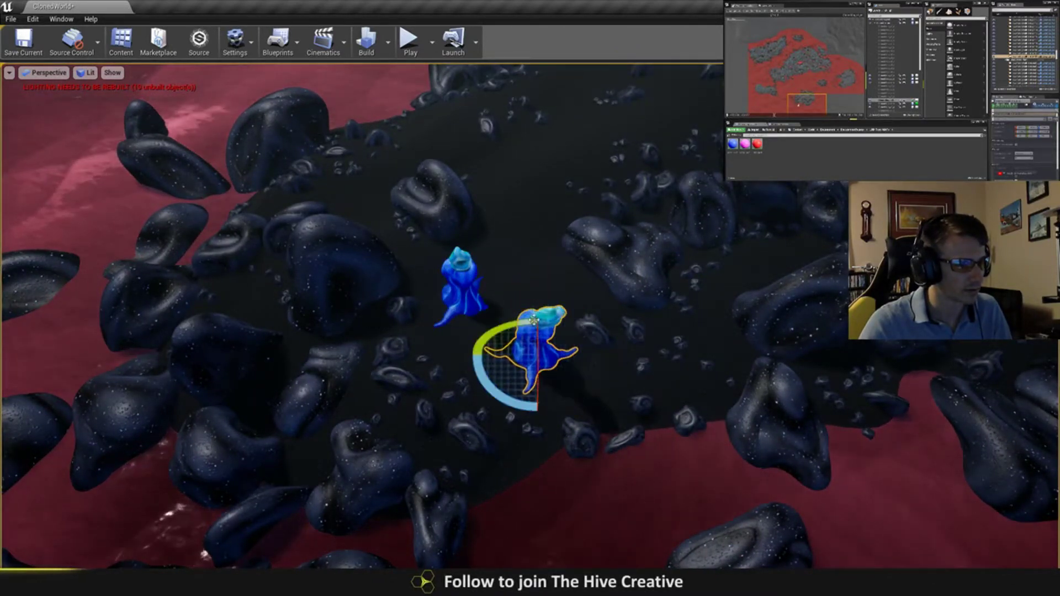
- Turn and tilt the copied blue plant so its stance differs from the original
right_drag(594, 356, 612, 356)
drag(525, 341, 524, 364)
drag(486, 329, 517, 326)
drag(586, 352, 585, 354)
key(w)
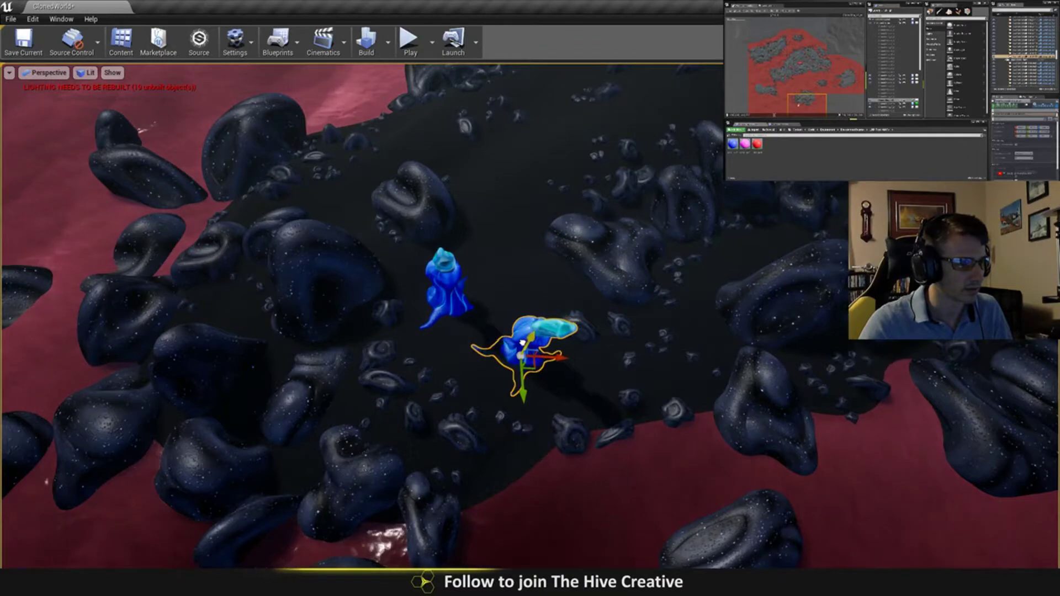
right_drag(513, 287, 516, 262)
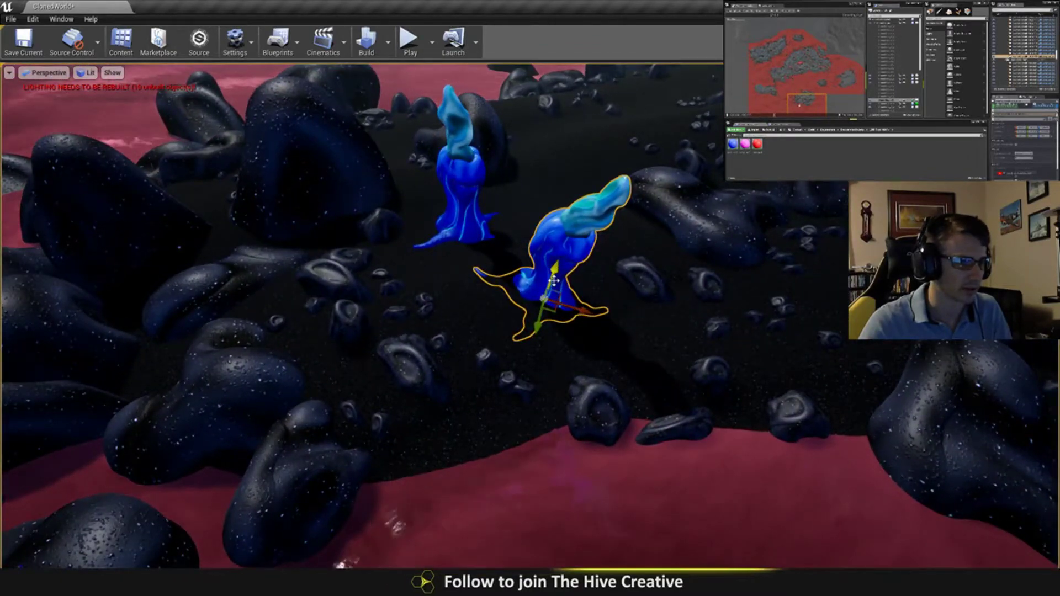
- Spin the copied blue plant around its base and reduce its lean to match the slope
key(e)
drag(505, 317, 605, 326)
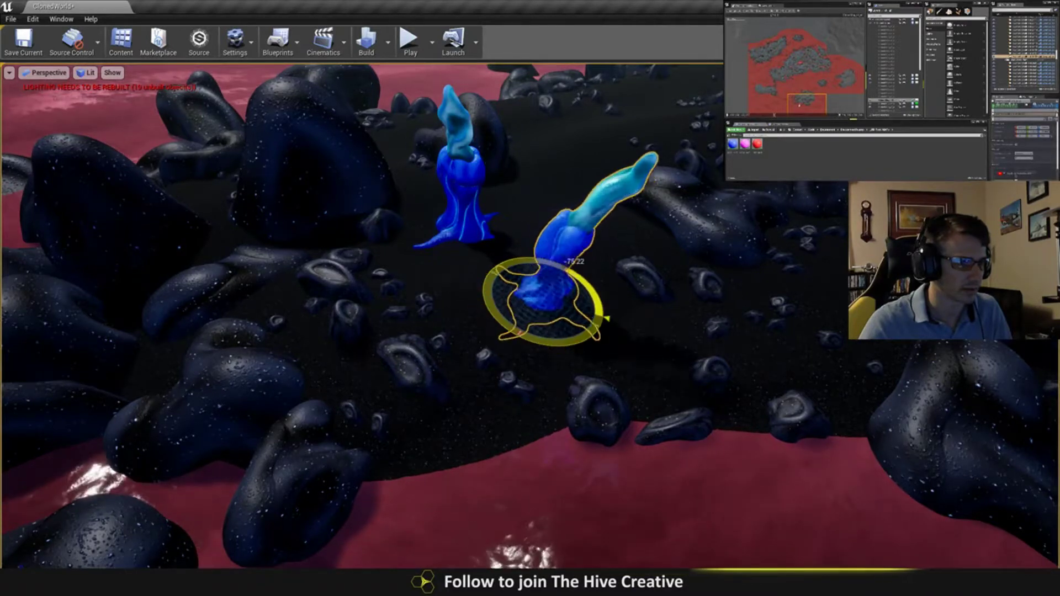
drag(573, 261, 485, 256)
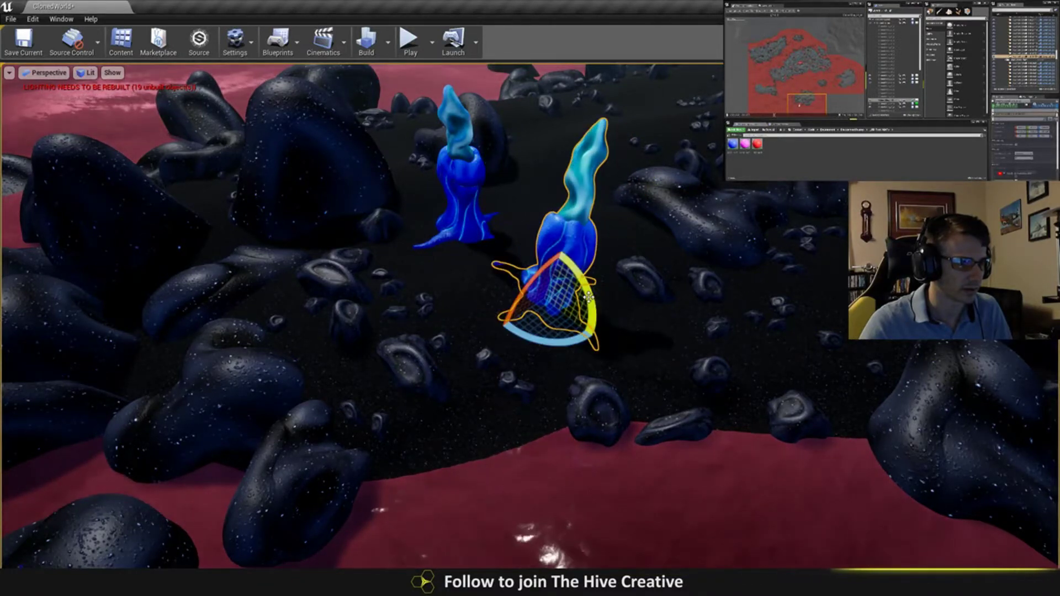
drag(589, 295, 553, 264)
key(w)
key(Escape)
- Place a copy of the dark spire from the distant island on the rocky island's open ground
key(s)
right_drag(554, 265, 463, 110)
right_drag(331, 312, 464, 179)
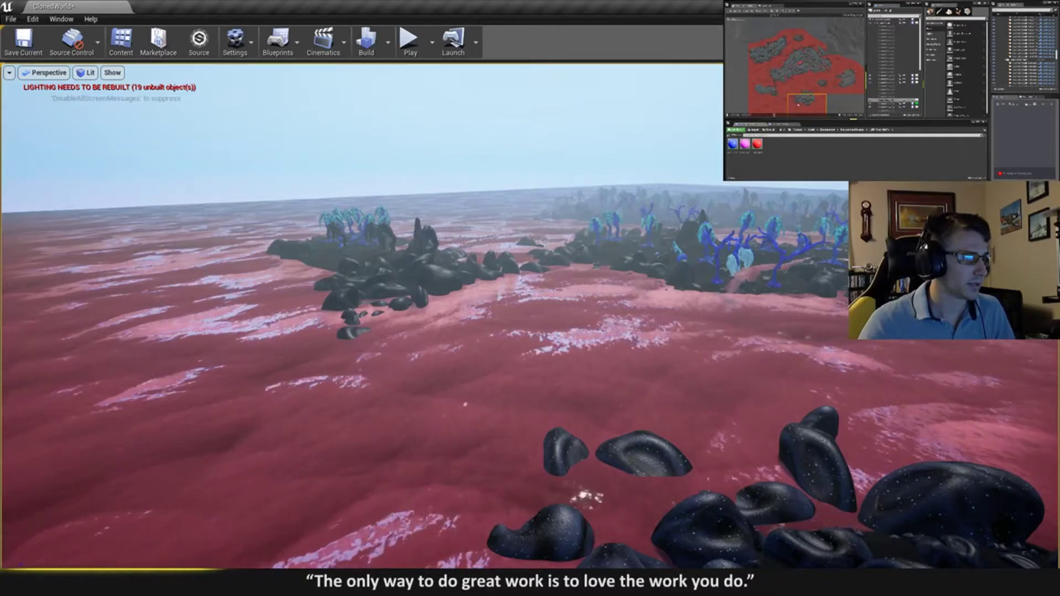
click(416, 227)
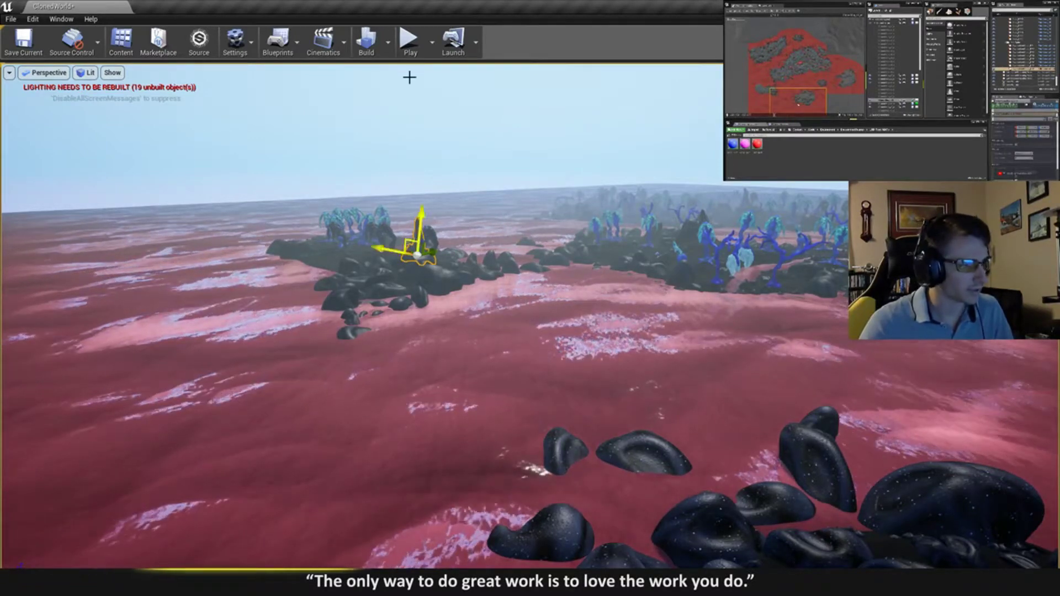
click(879, 73)
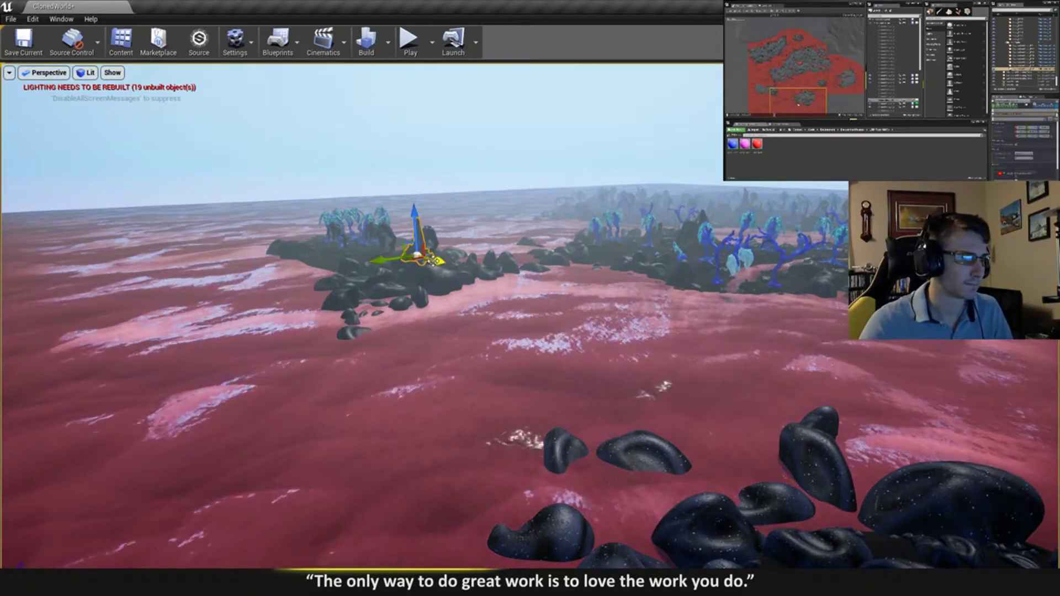
drag(378, 259, 1008, 446)
right_drag(1008, 446, 1059, 478)
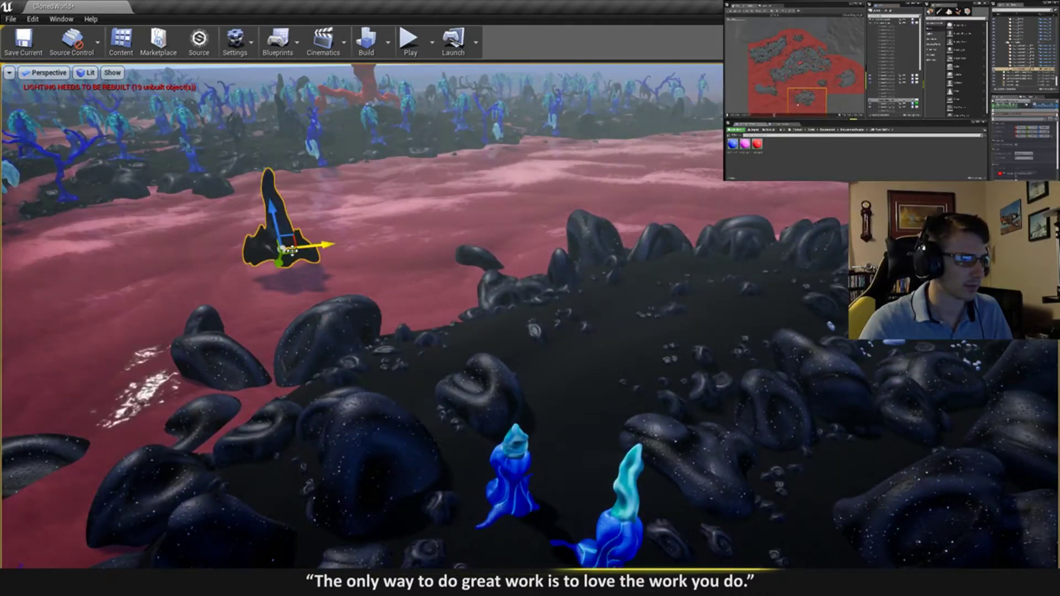
drag(455, 300, 756, 318)
right_drag(756, 318, 784, 298)
mouse_move(753, 354)
right_down()
mouse_move(772, 351)
mouse_move(729, 348)
mouse_move(754, 354)
right_up()
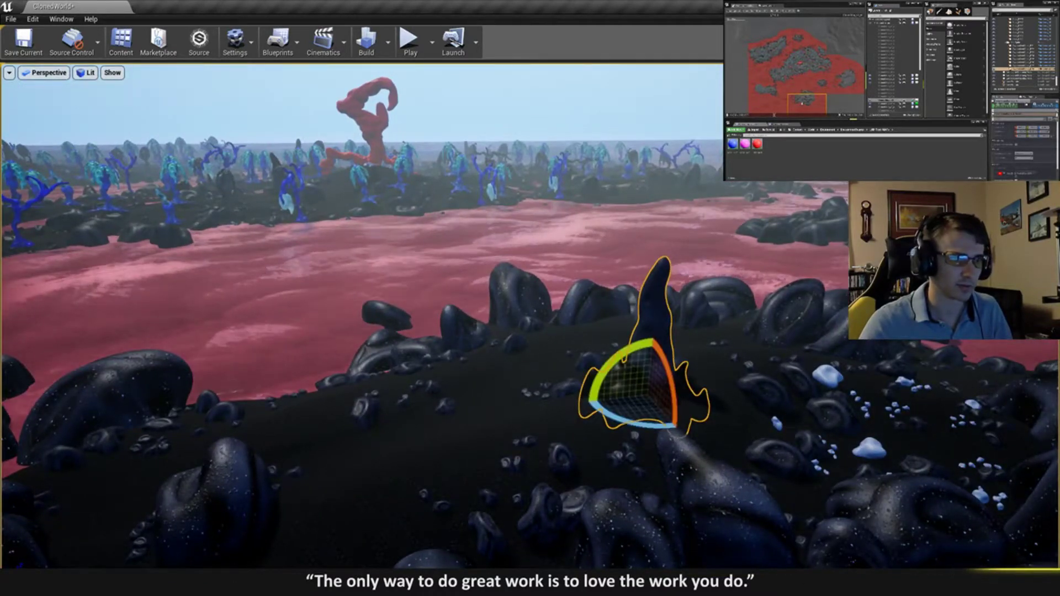
- Rotate the dark spire upright and shift its base into place on the ground
key(ctrl+grave)
drag(660, 415, 608, 415)
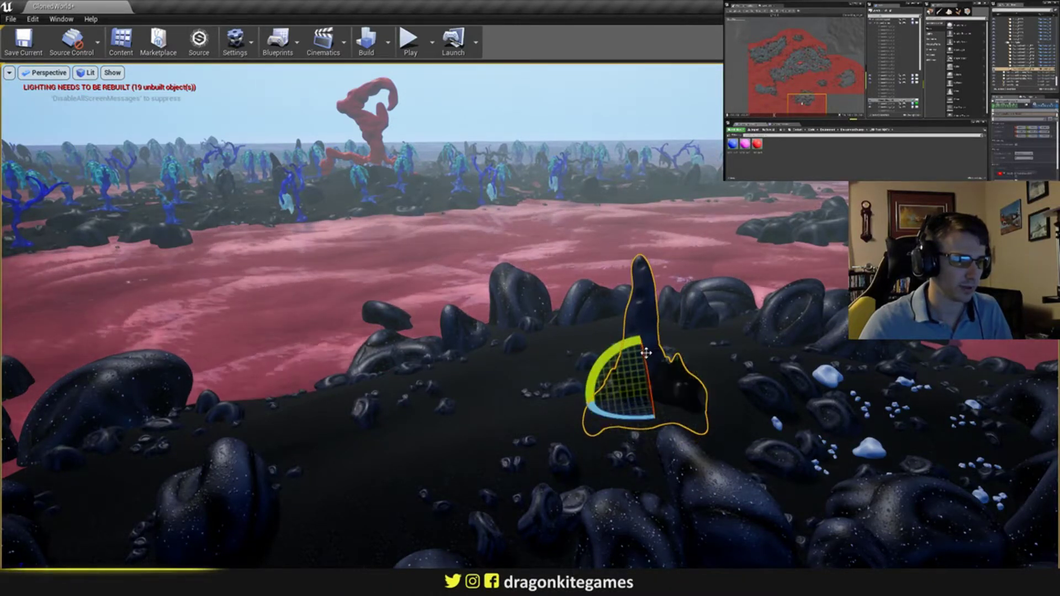
right_drag(646, 356, 710, 321)
key(w)
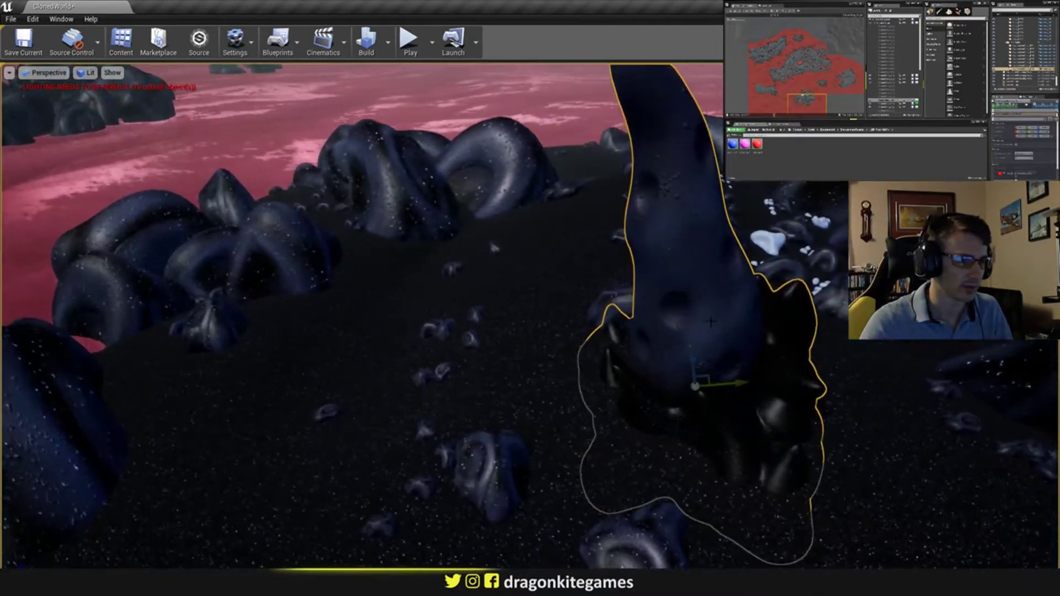
key(f)
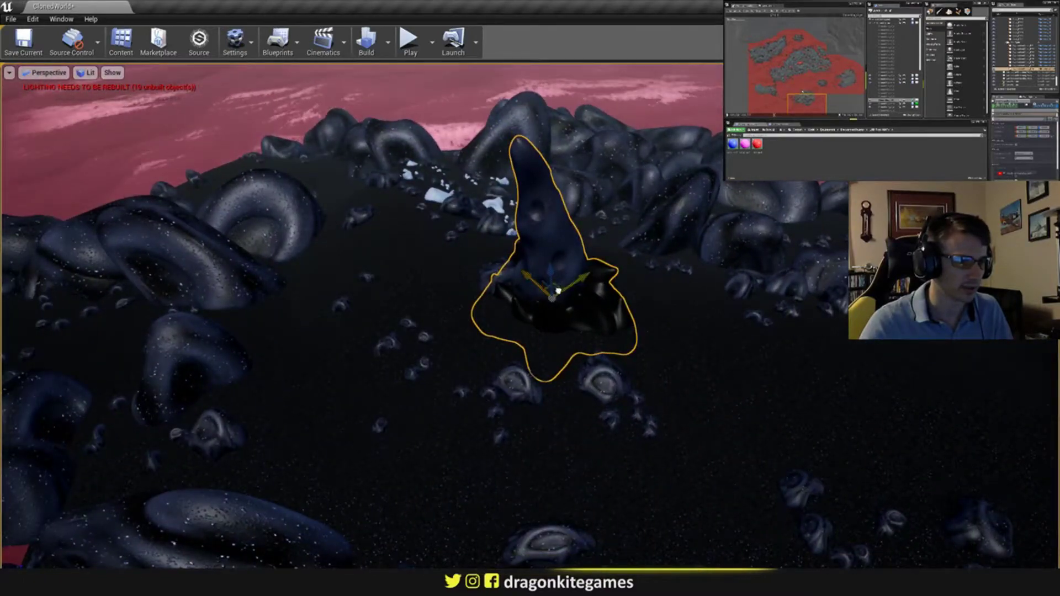
drag(557, 291, 603, 294)
right_drag(604, 294, 579, 276)
key(Escape)
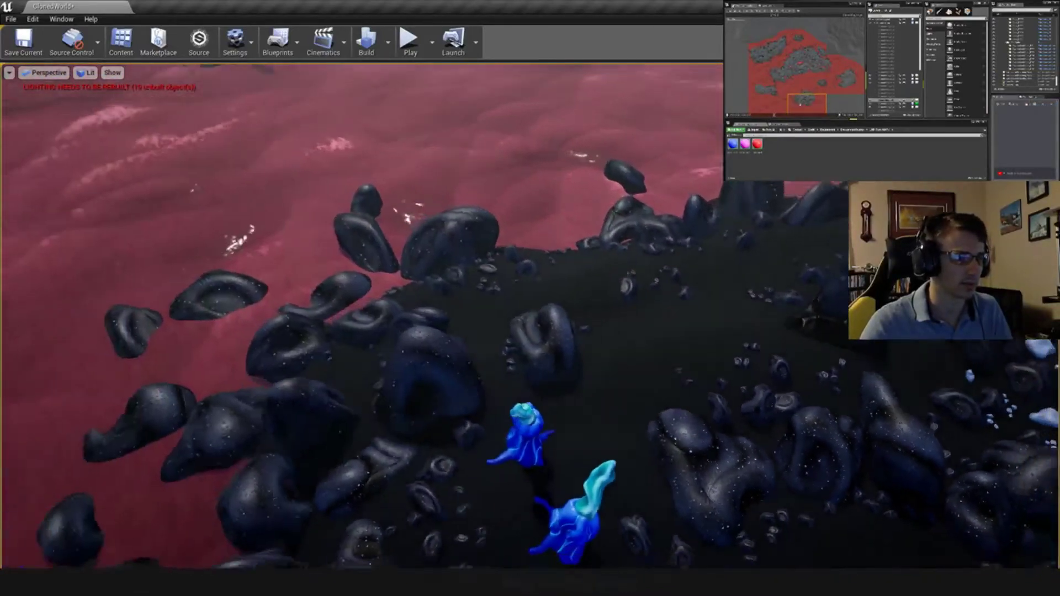
- Examine the rocky island and the vegetated islands beyond it for more plants to copy over
right_drag(673, 265, 690, 279)
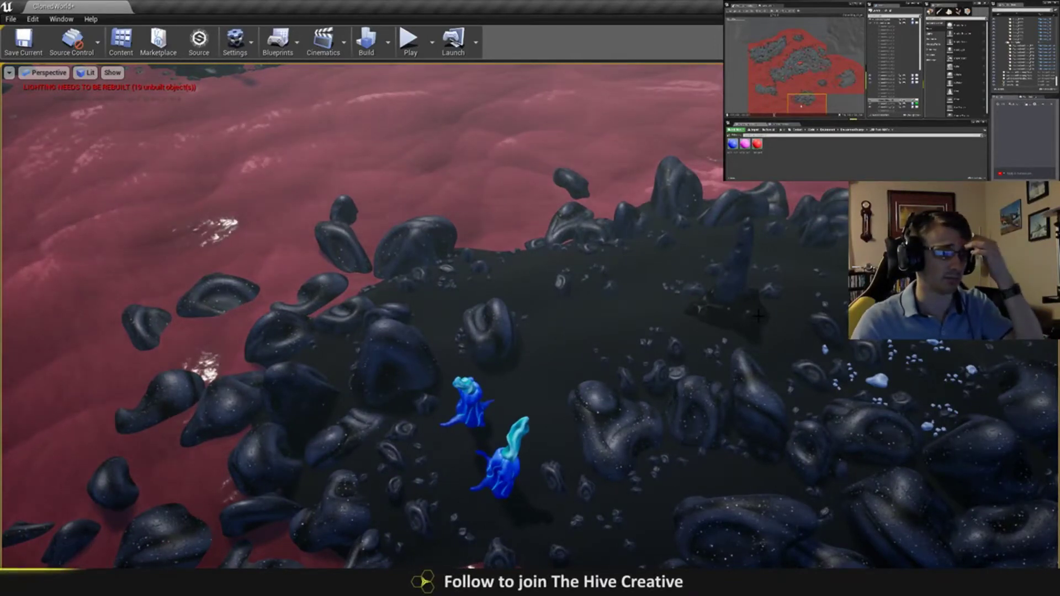
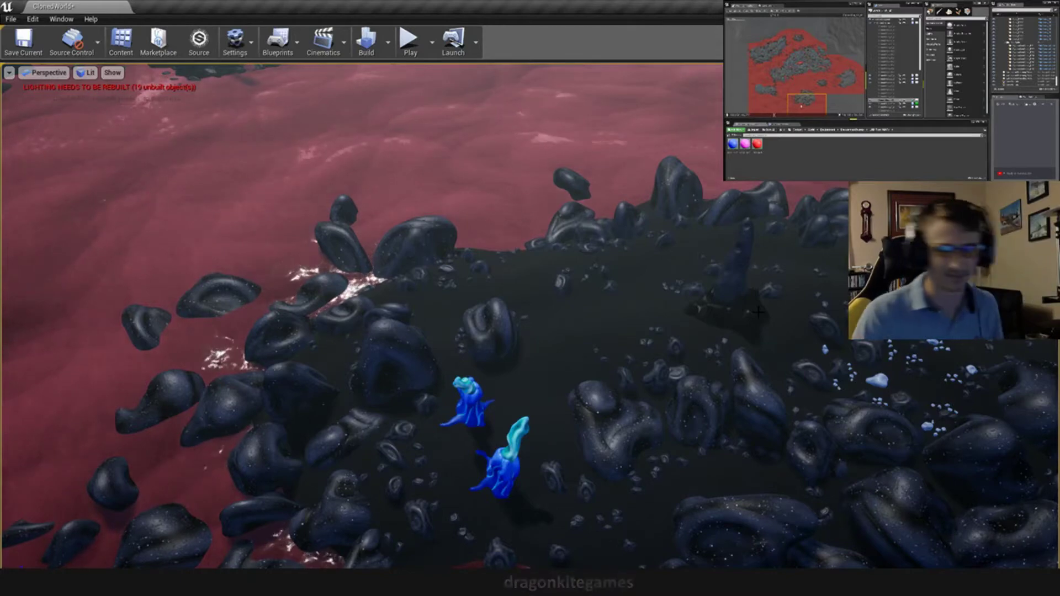
right_drag(646, 319, 645, 298)
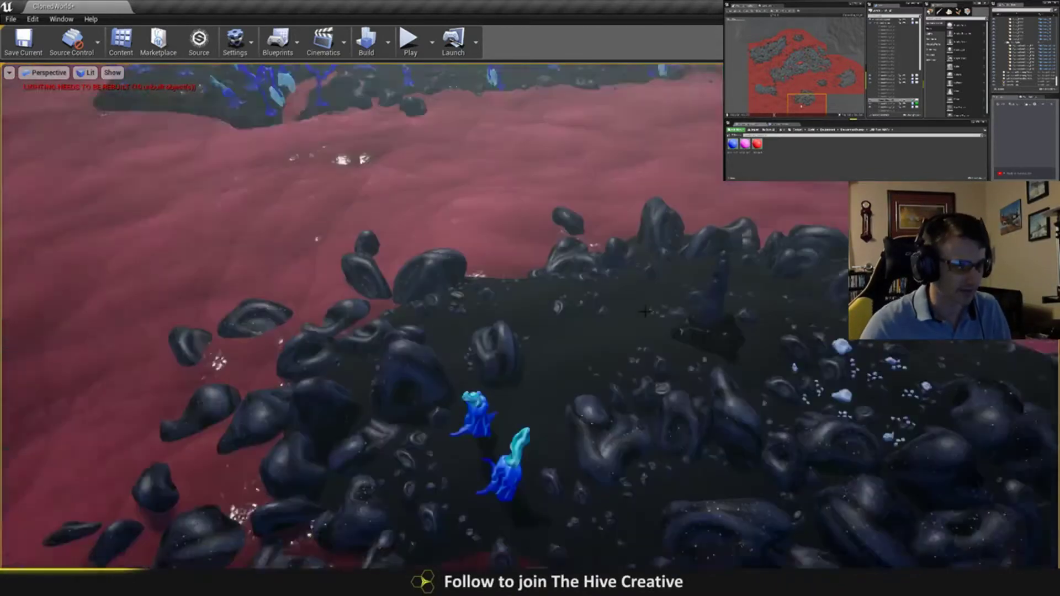
right_drag(645, 311, 439, 348)
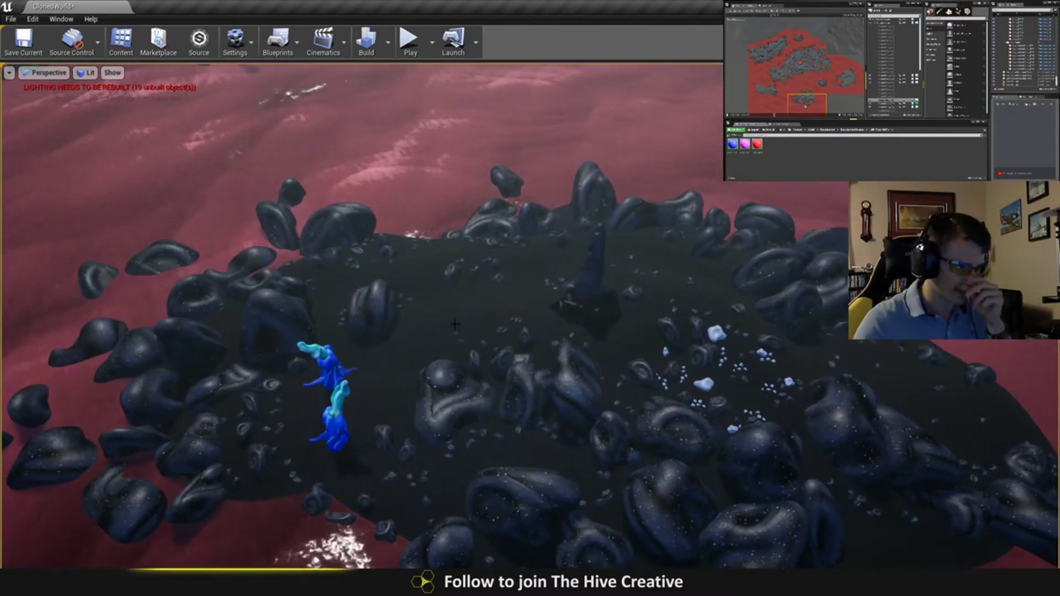
right_drag(479, 220, 457, 156)
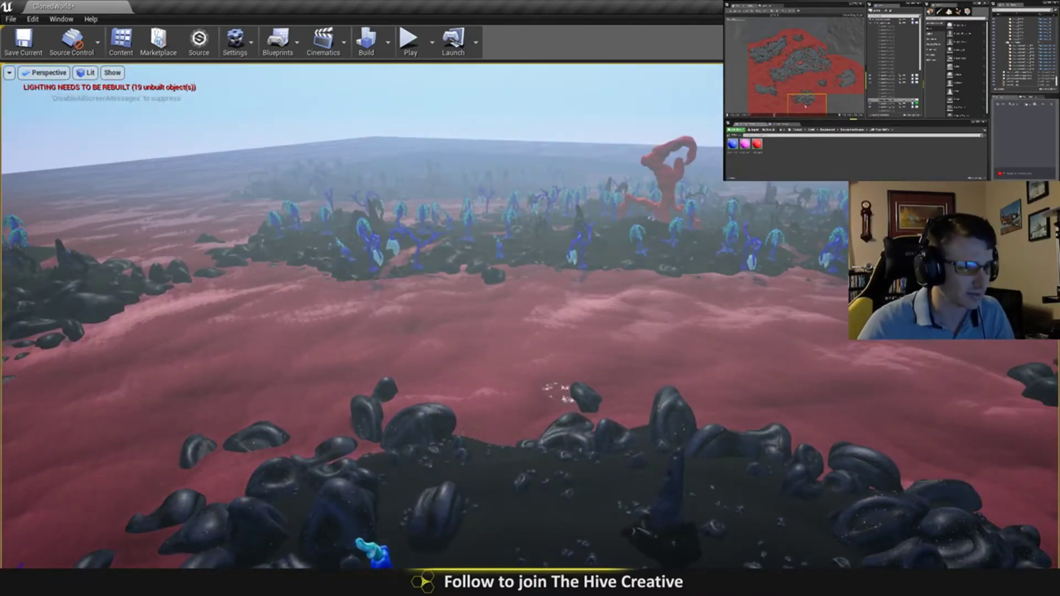
right_drag(530, 316, 544, 397)
key(w)
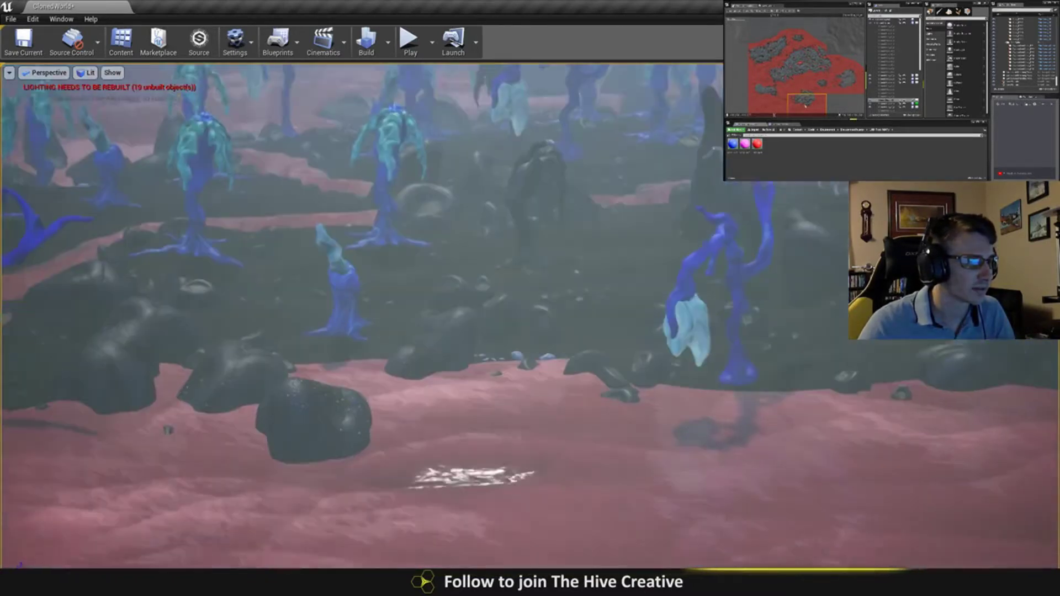
right_drag(475, 168, 501, 175)
key(1)
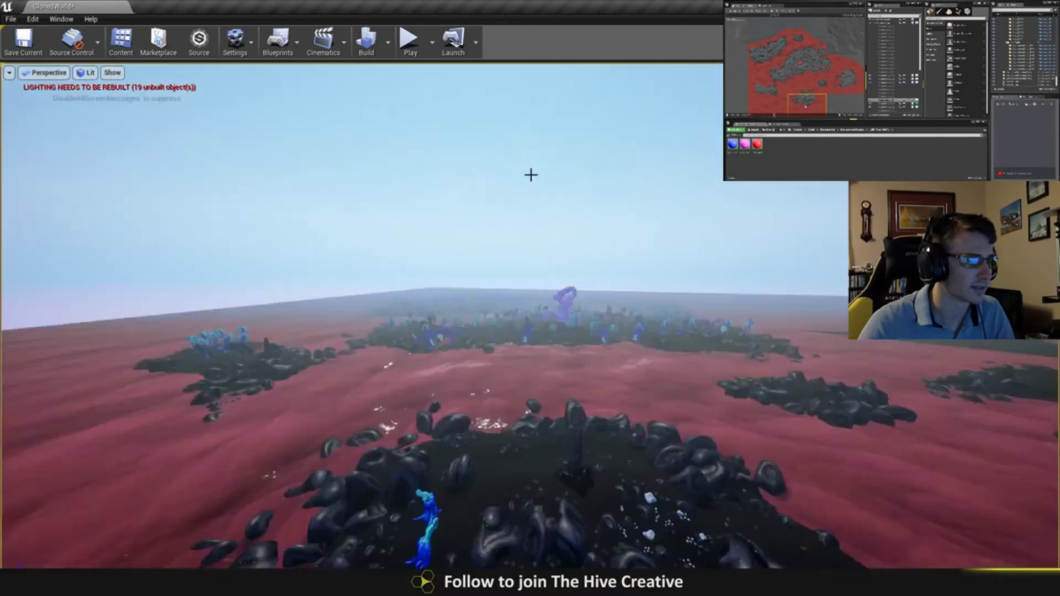
key(2)
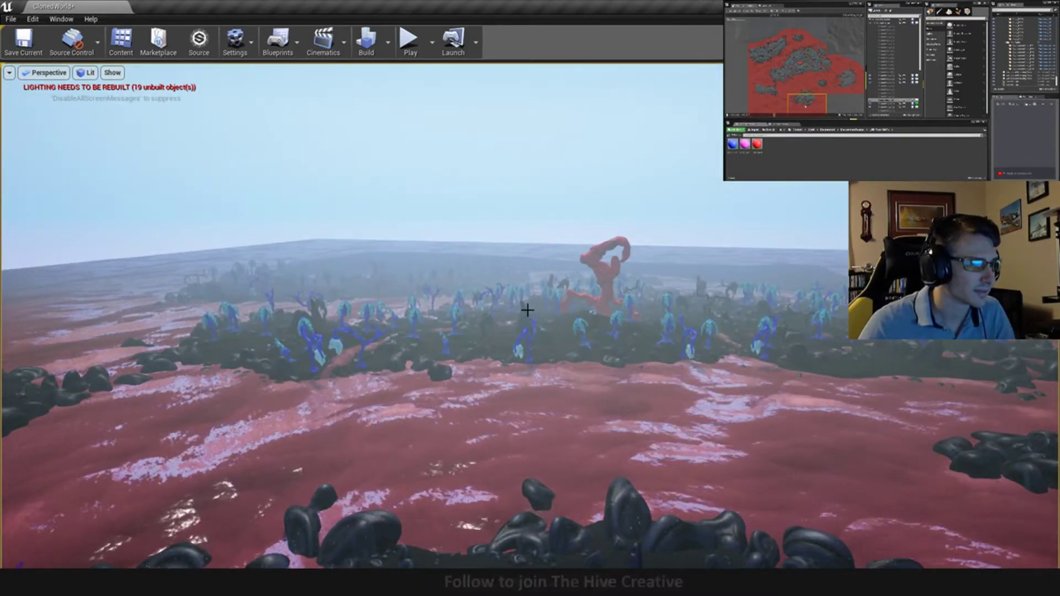
- Place a copy of a small bulb-headed plant from the far island on the ground between the blue plants and spire
click(530, 313)
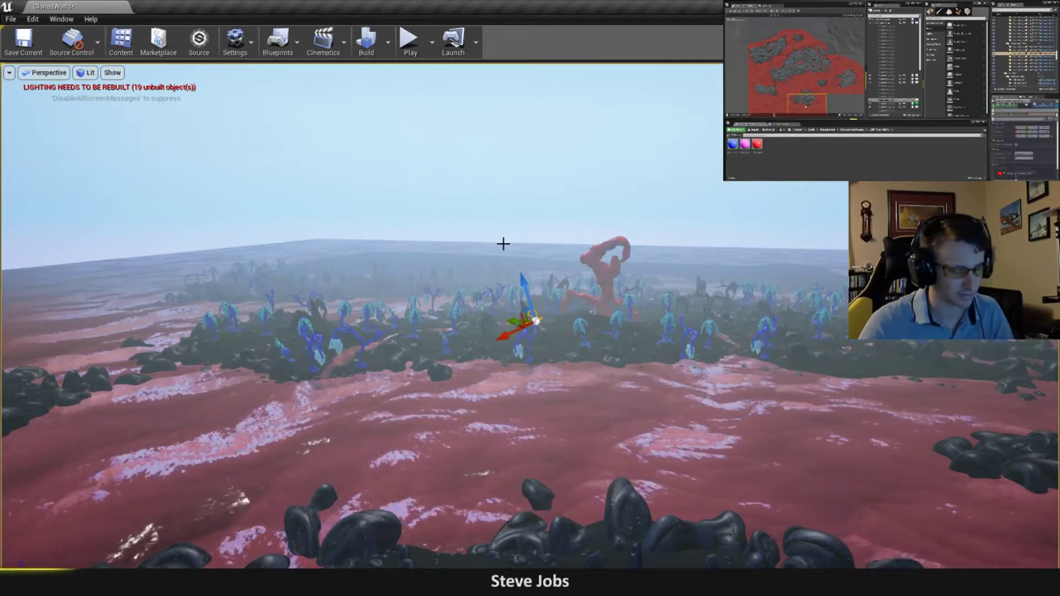
key(ctrl+grave)
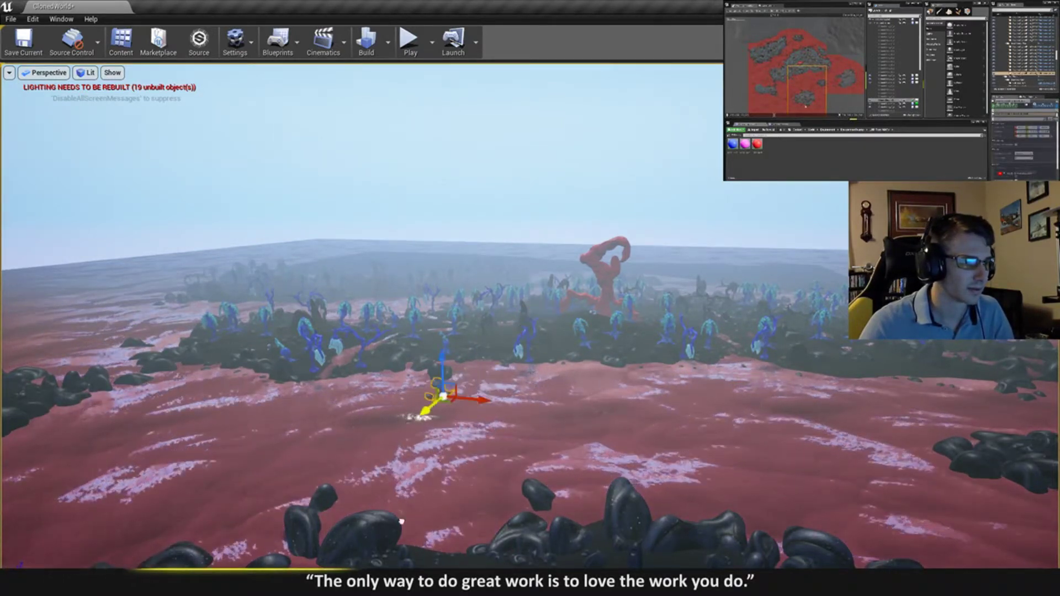
right_drag(392, 289, 375, 492)
drag(392, 266, 587, 394)
right_drag(586, 394, 623, 503)
key(w)
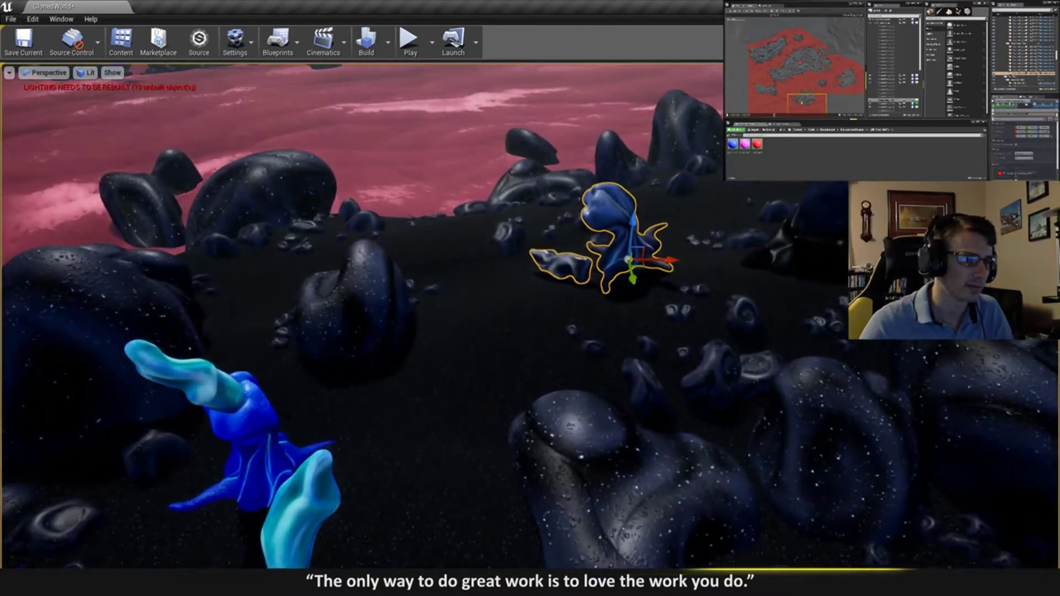
drag(656, 259, 510, 319)
- Adjust the bulb-headed plant's tilt so its roots follow the slope
key(ctrl+grave)
key(e)
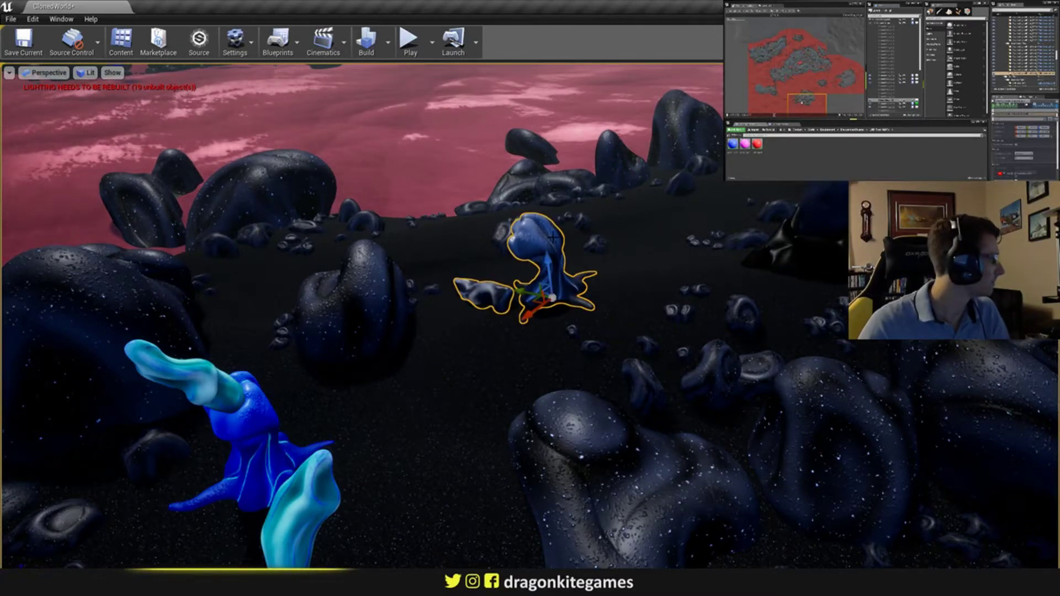
key(Escape)
right_drag(530, 298, 607, 387)
right_drag(560, 285, 475, 285)
click(561, 285)
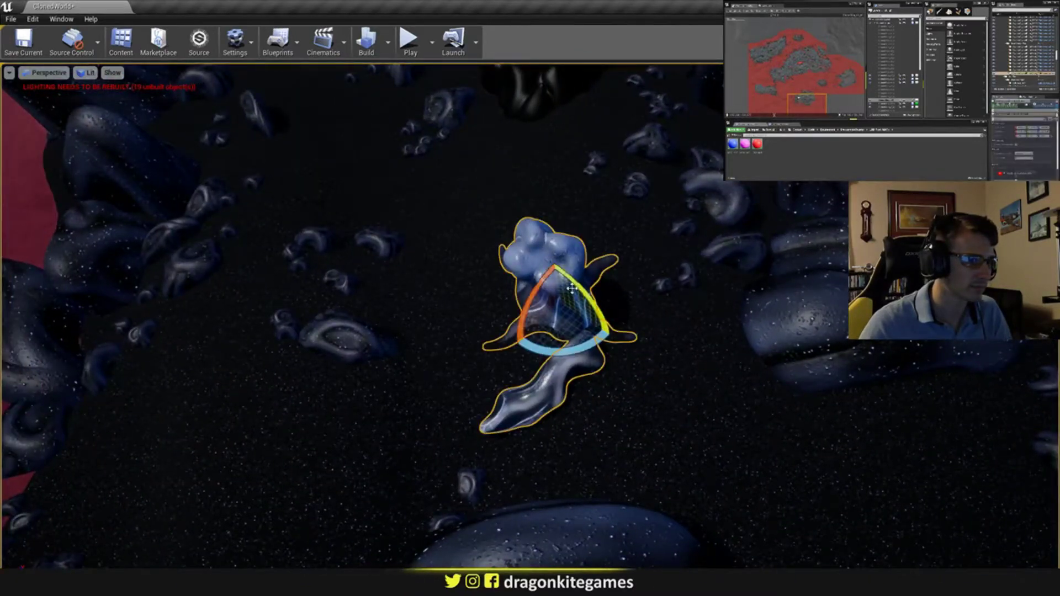
drag(572, 287, 543, 283)
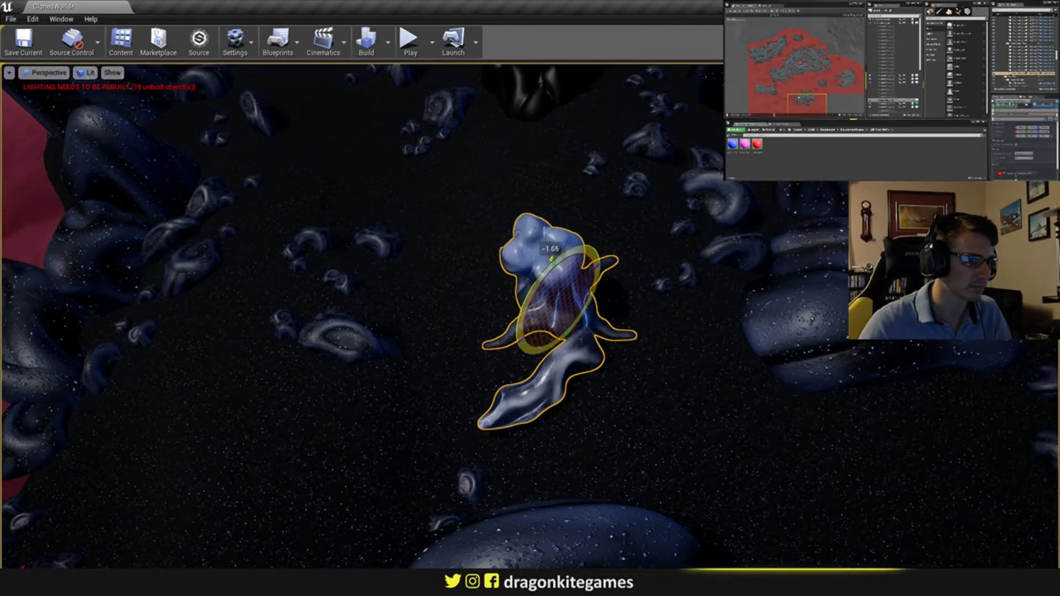
right_drag(543, 284, 582, 276)
key(Escape)
- Place a copy of the bulb-headed plant on the other side of the dark spire, near the shoreline rocks
key(s)
key(s)
key(w)
click(659, 366)
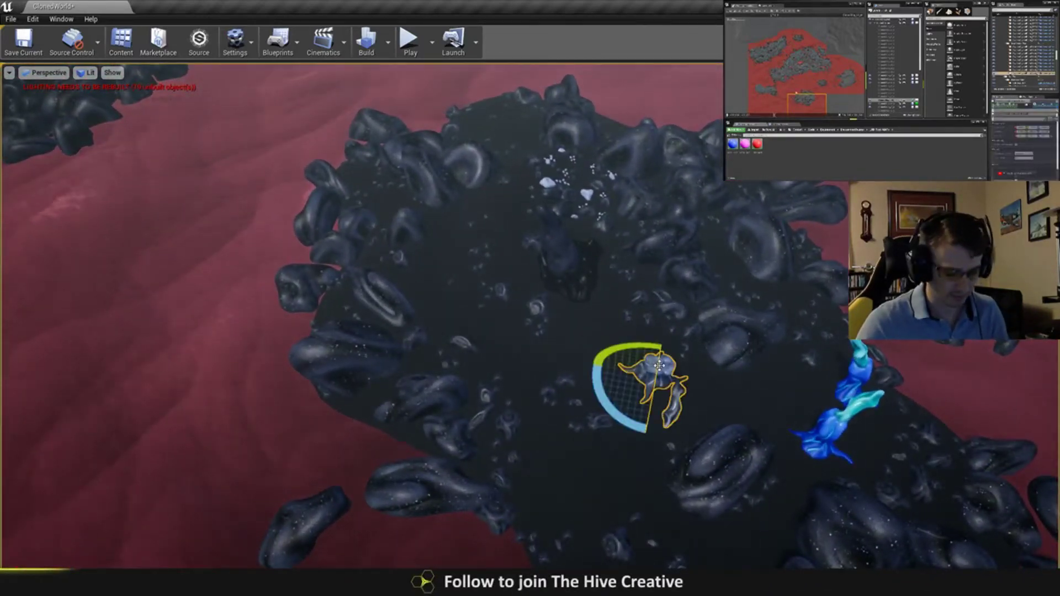
key(w)
alt+drag(661, 388, 518, 236)
key(e)
key(w)
- Fine-tune the position and height of the bulb-headed copy beside the shoreline rocks
right_drag(518, 236, 486, 218)
mouse_move(456, 232)
mouse_down()
mouse_move(447, 244)
mouse_move(454, 229)
mouse_up()
key(e)
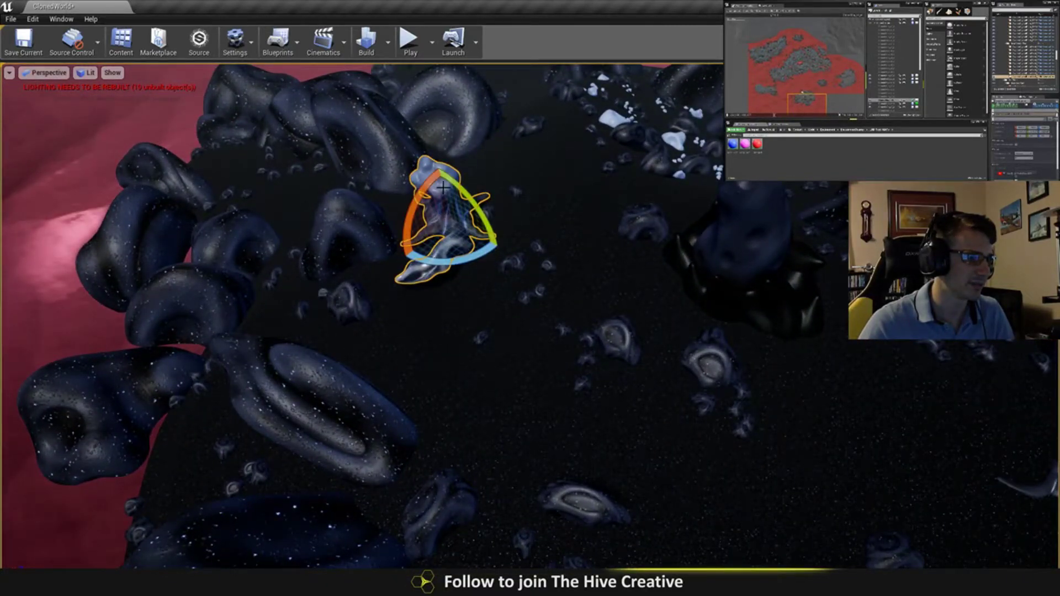
key(w)
drag(440, 192, 441, 204)
key(Escape)
- Place another copy of the bulb-headed plant in the open ground between the first two and turn it
right_drag(442, 203, 529, 235)
click(793, 298)
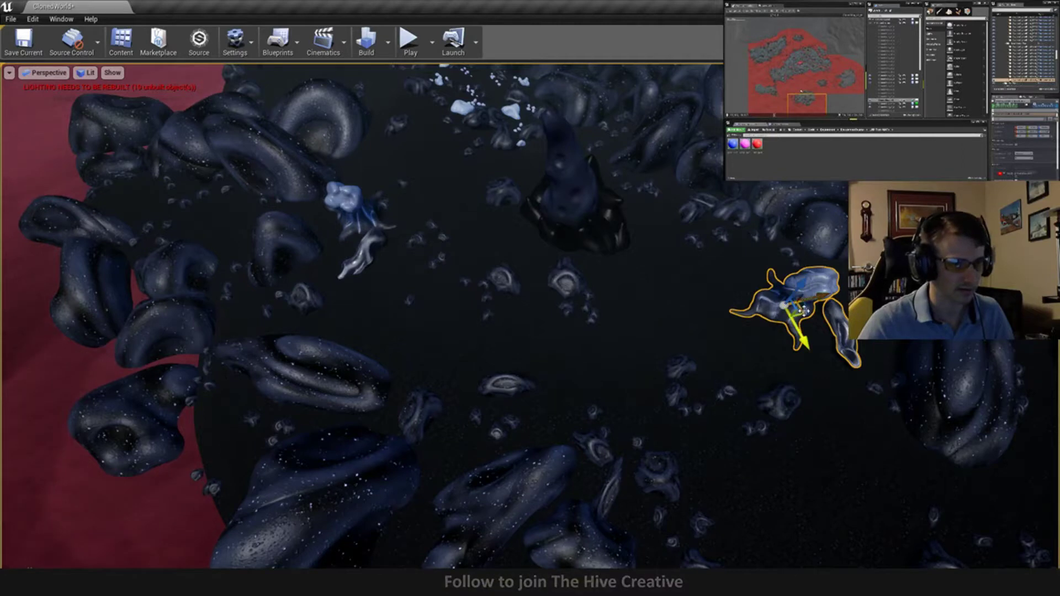
alt+drag(803, 310, 527, 319)
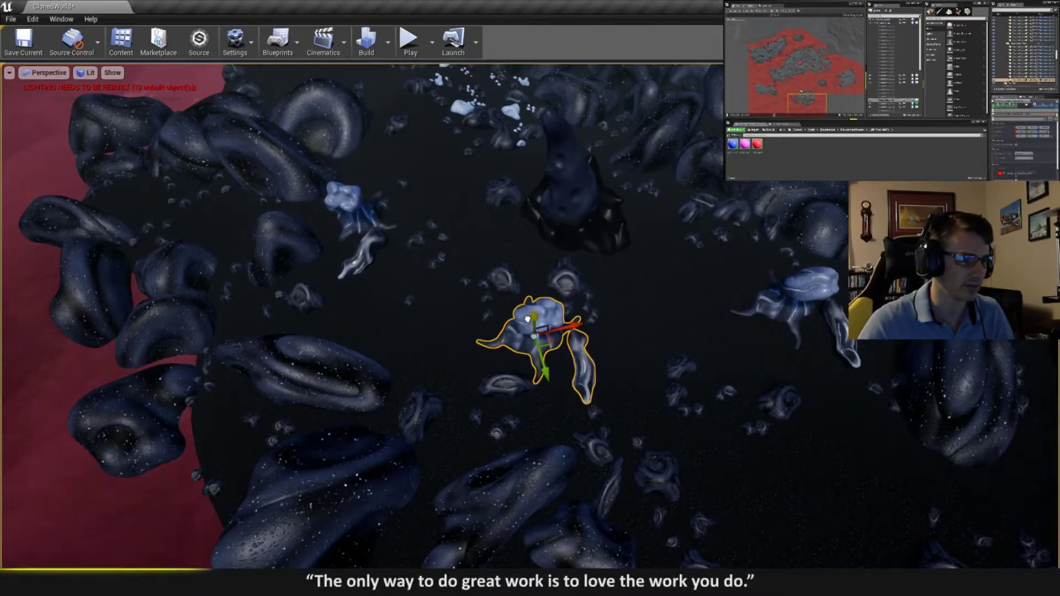
drag(519, 388, 569, 379)
key(w)
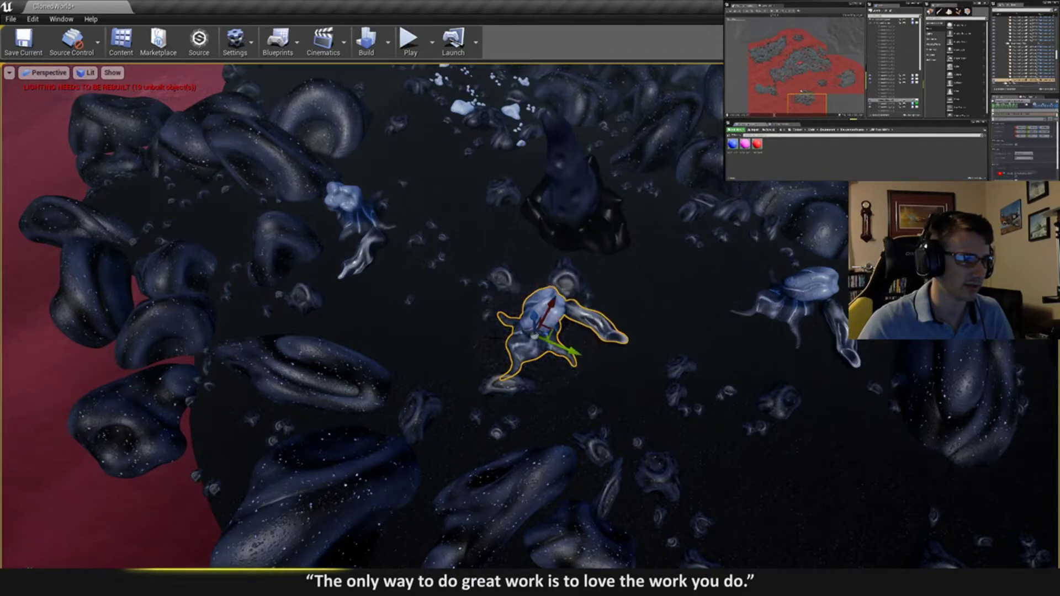
- Shift the middle bulb-headed copy a short way across the open ground, away from the dark spire, and clear the selection
drag(551, 333, 511, 343)
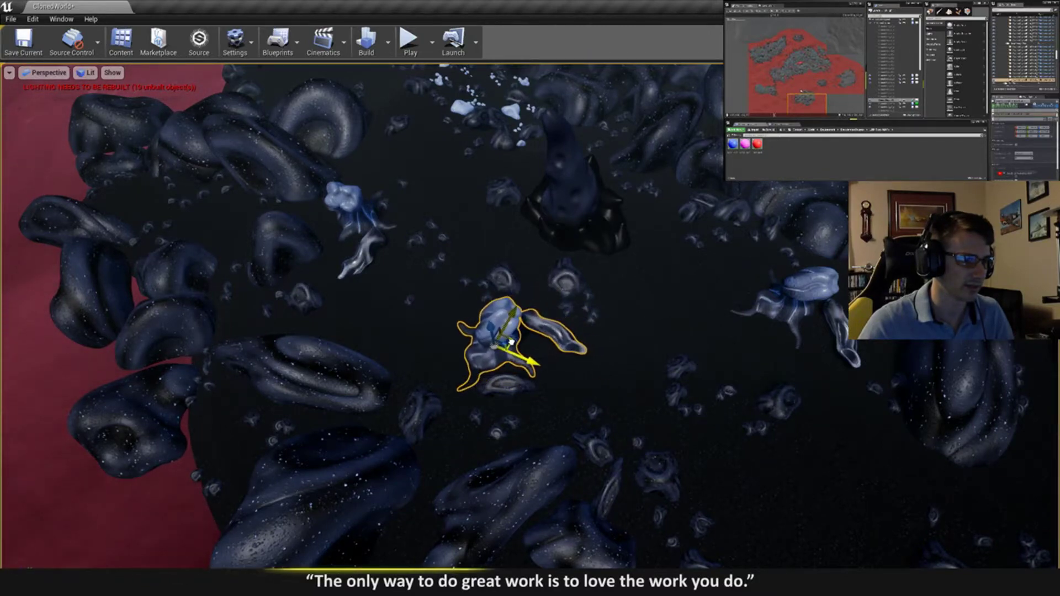
key(a)
right_drag(539, 321, 712, 320)
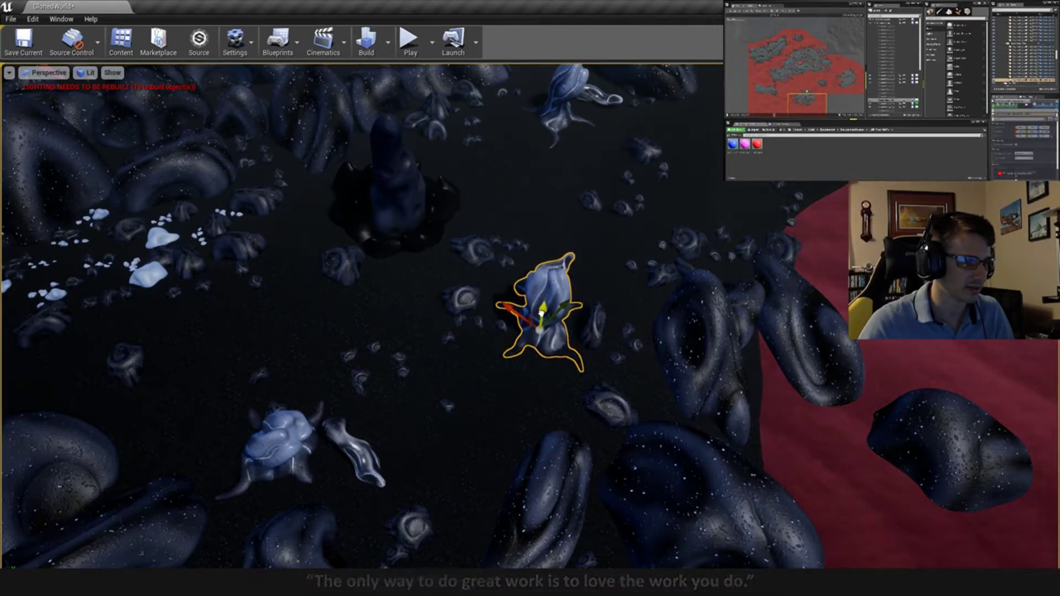
key(Escape)
- Place a copy of the blue plant across the open ground, beside the shoreline rocks near the bulb-headed plants
key(s)
mouse_move(536, 245)
right_down()
mouse_move(535, 213)
mouse_move(524, 259)
mouse_move(535, 245)
right_up()
right_drag(558, 235, 494, 201)
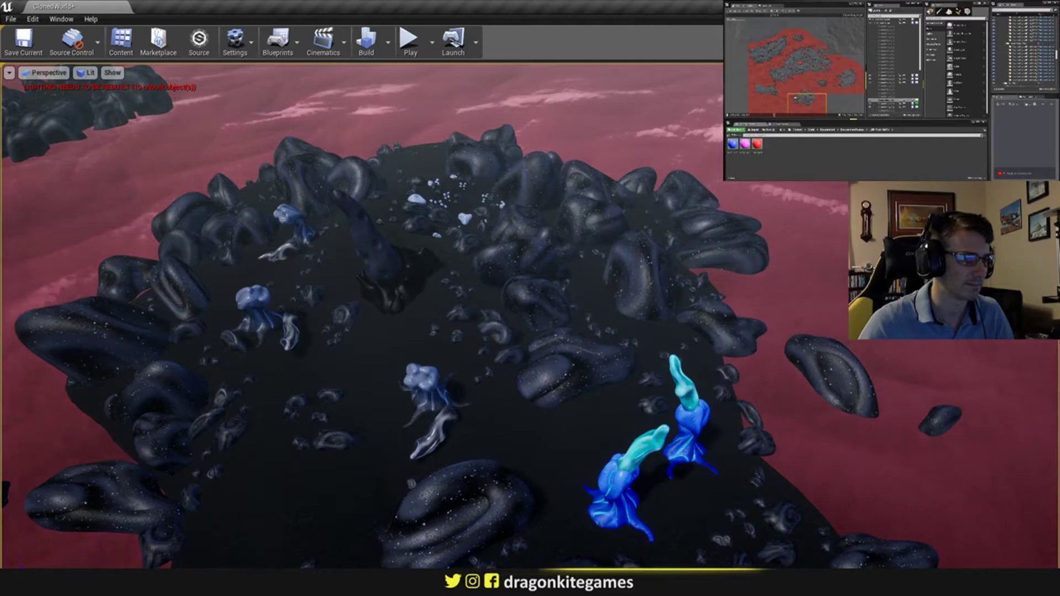
right_drag(533, 418, 486, 412)
click(606, 475)
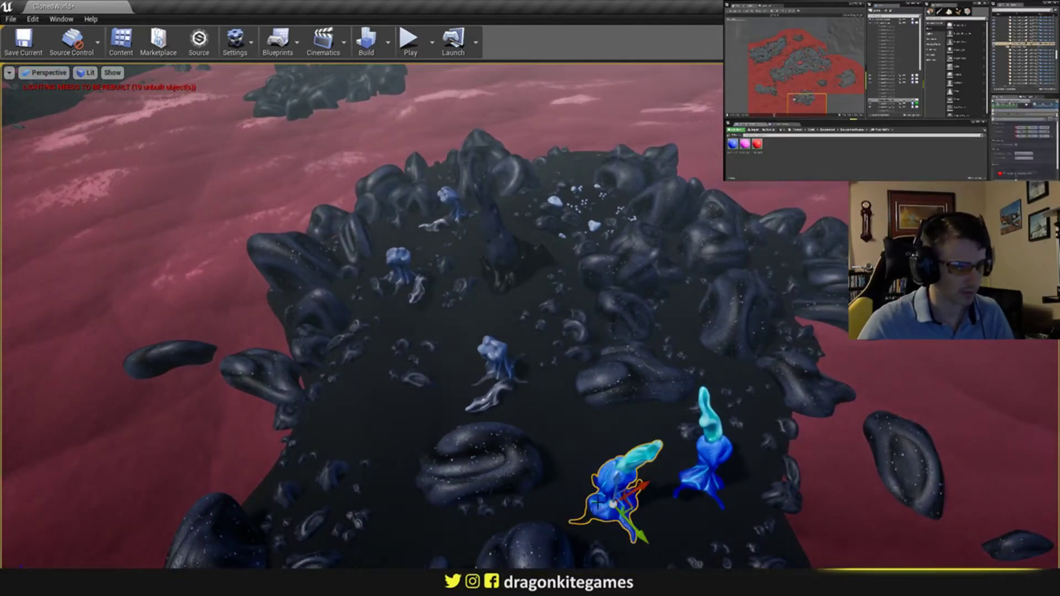
alt+drag(613, 504, 367, 424)
right_drag(367, 424, 347, 447)
mouse_move(486, 362)
right_down()
mouse_move(400, 361)
mouse_move(491, 359)
right_up()
- Turn and tilt the blue copy beside the shoreline rocks, settle it on the ground and clear the selection
key(e)
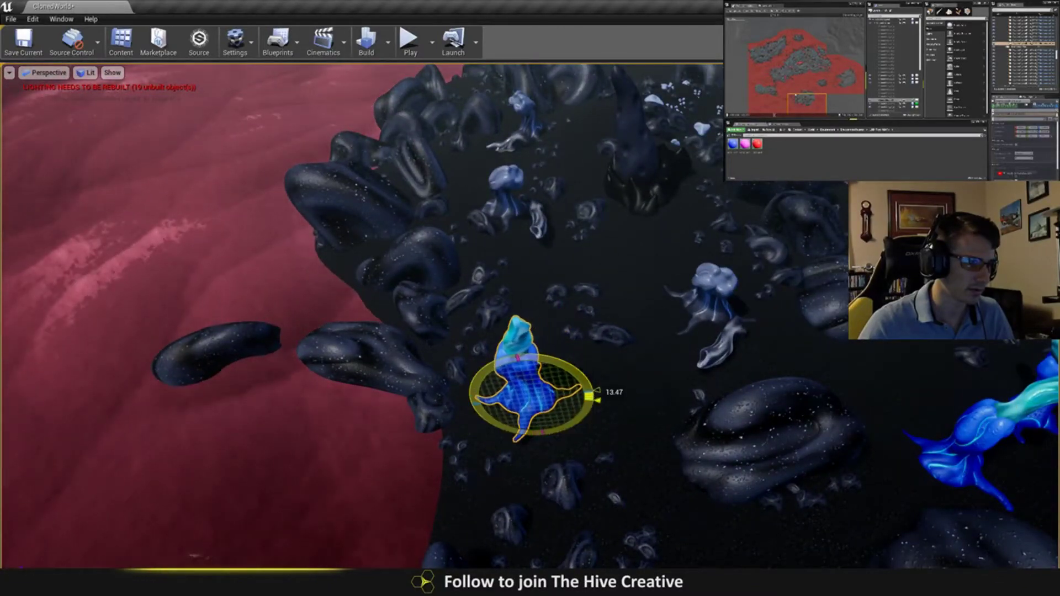
drag(594, 384, 595, 382)
drag(514, 395, 524, 339)
key(w)
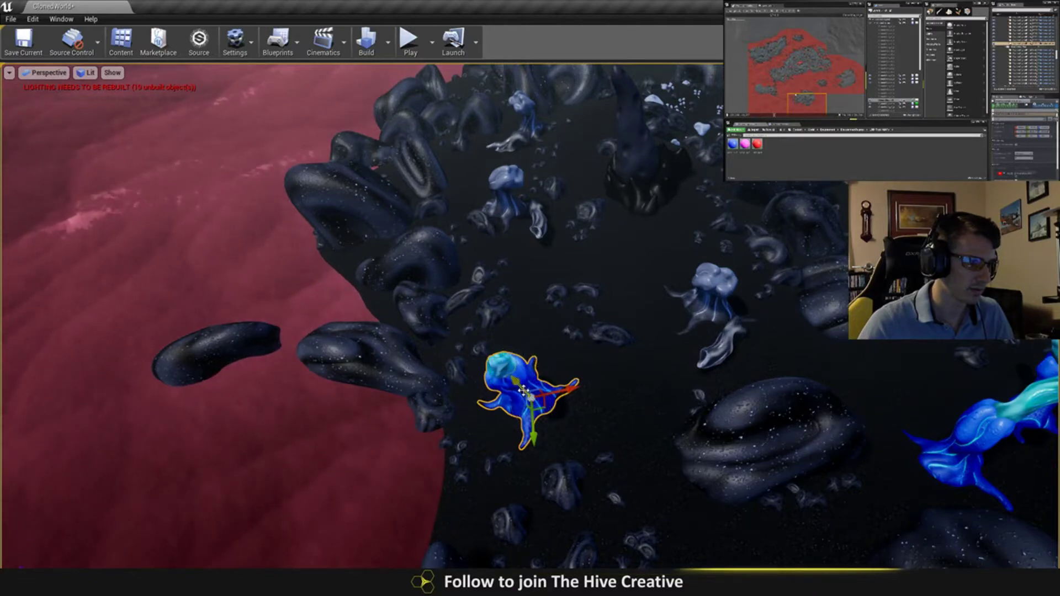
key(Escape)
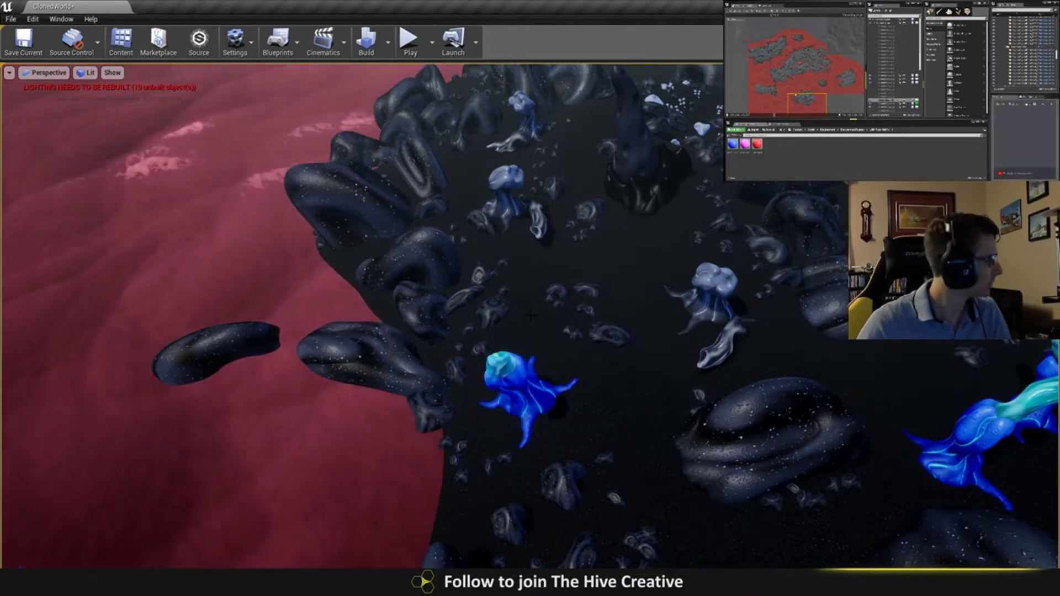
- Place another copy of the blue plant beyond the dark spire, between the large rocks and the cluster of pale stones
right_drag(516, 385, 516, 385)
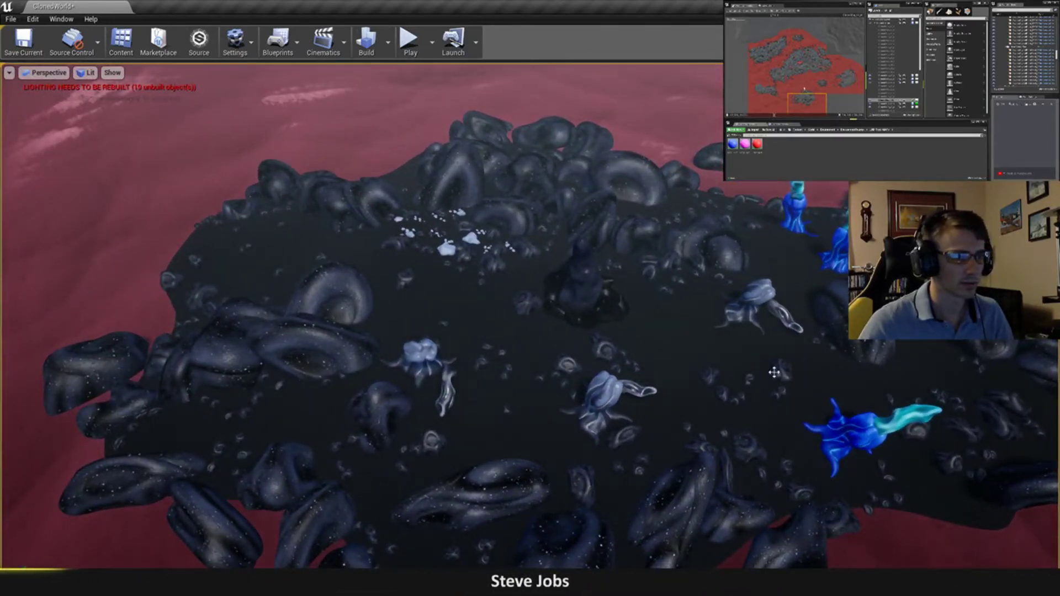
click(739, 314)
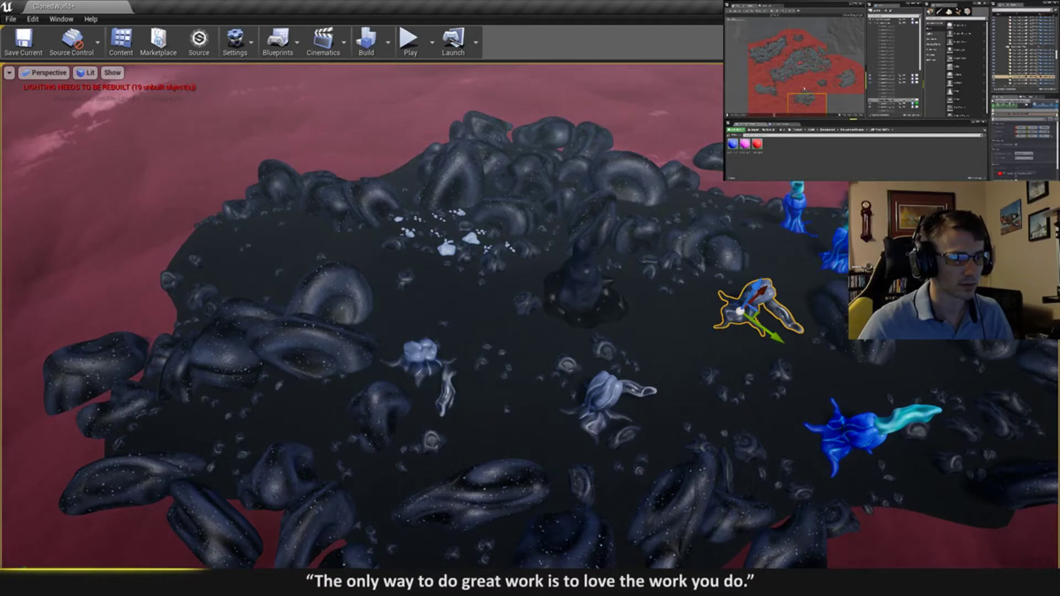
click(839, 430)
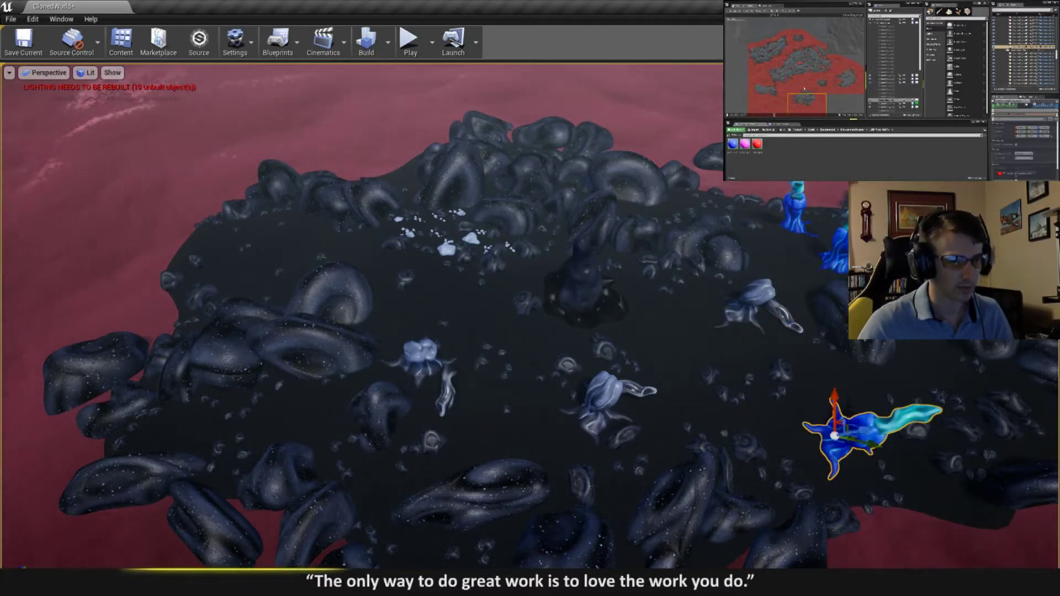
alt+drag(843, 428, 303, 237)
right_drag(303, 238, 329, 205)
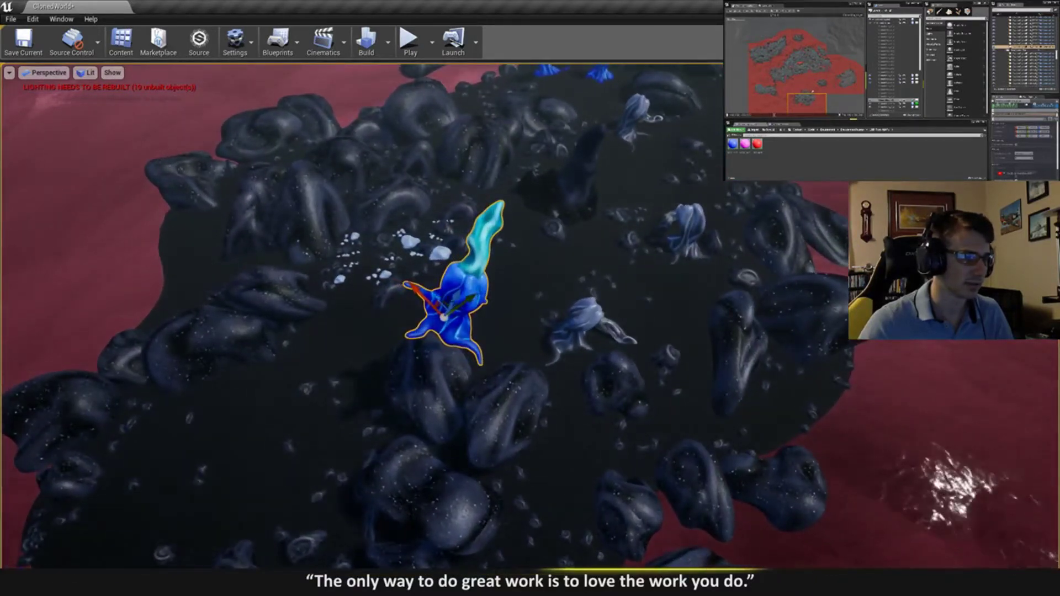
drag(444, 300, 353, 296)
right_drag(353, 296, 314, 320)
- Turn and tilt the blue copy beside the pale stones so it stands upright with a slight lean
key(w)
key(e)
drag(490, 282, 458, 330)
key(w)
key(e)
drag(472, 365, 496, 361)
click(468, 366)
click(465, 326)
drag(484, 326, 423, 304)
drag(398, 349, 396, 350)
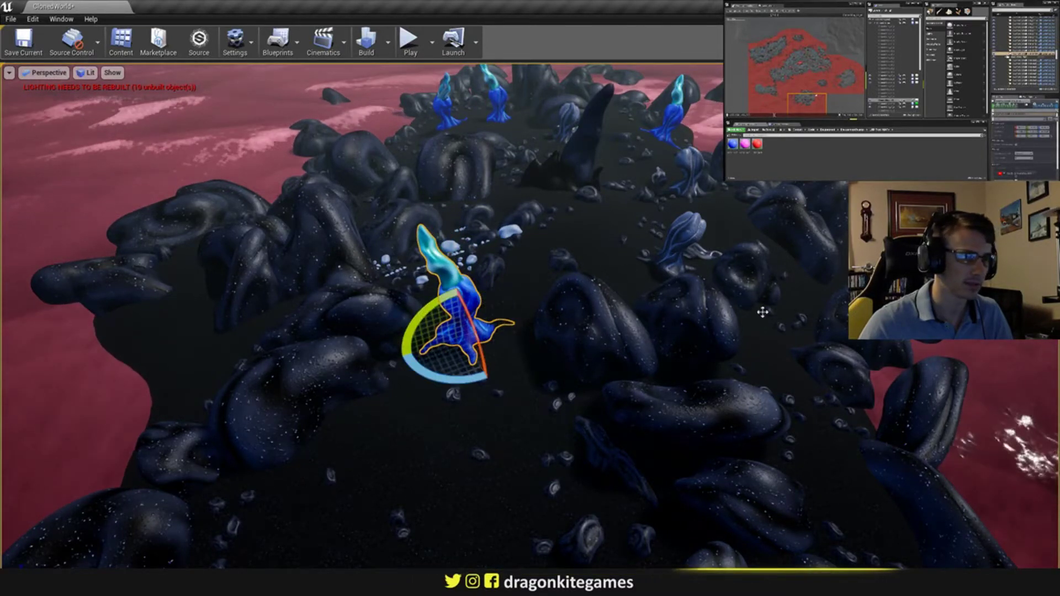
- Reselect the blue plant beside the pale stones, refine its rotation and seat its roots on the ground
click(798, 298)
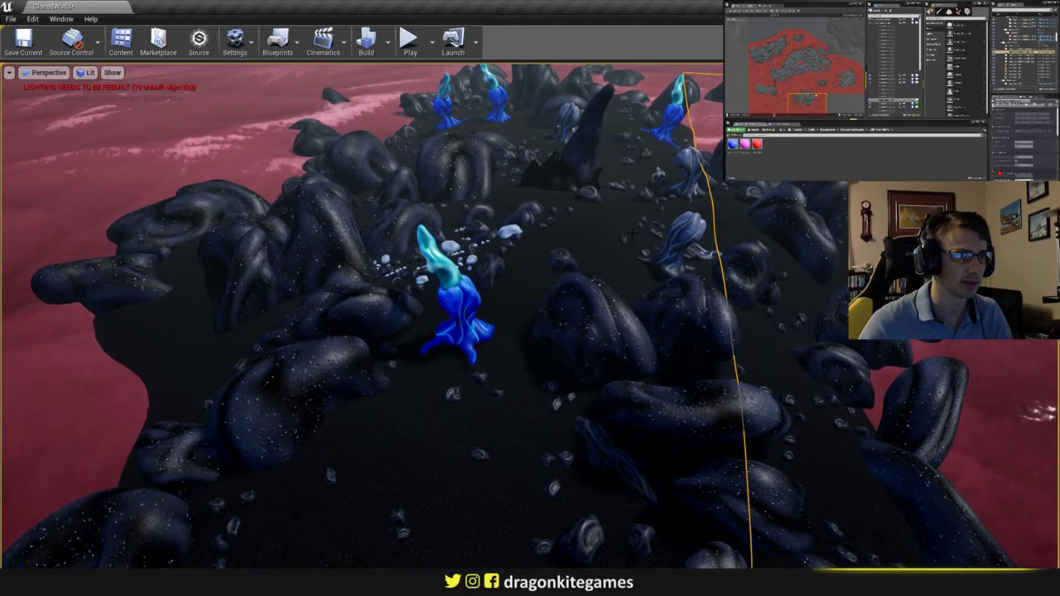
key(w)
right_drag(633, 233, 657, 259)
click(615, 87)
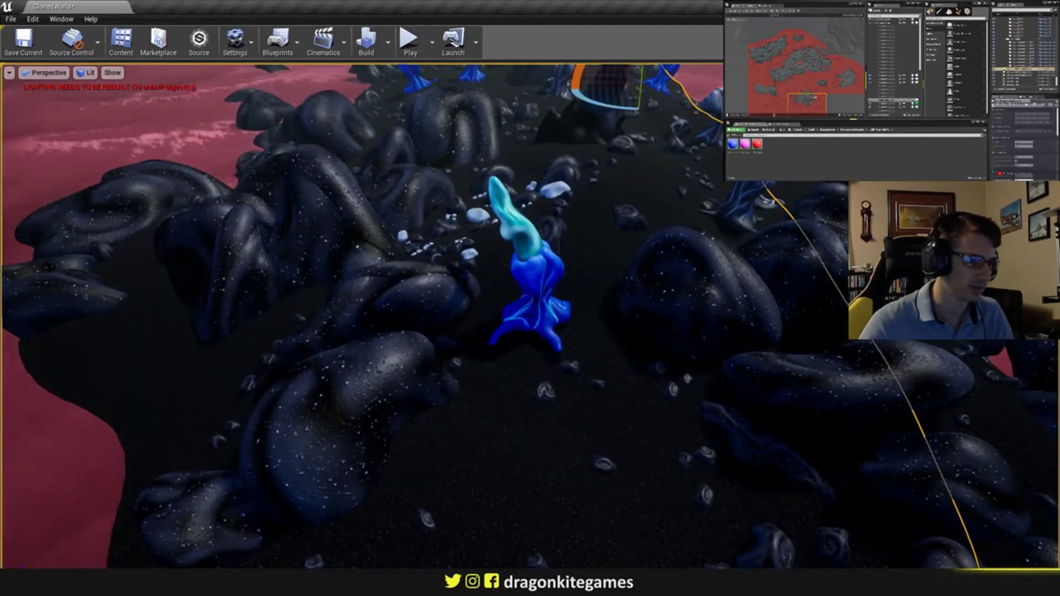
click(531, 287)
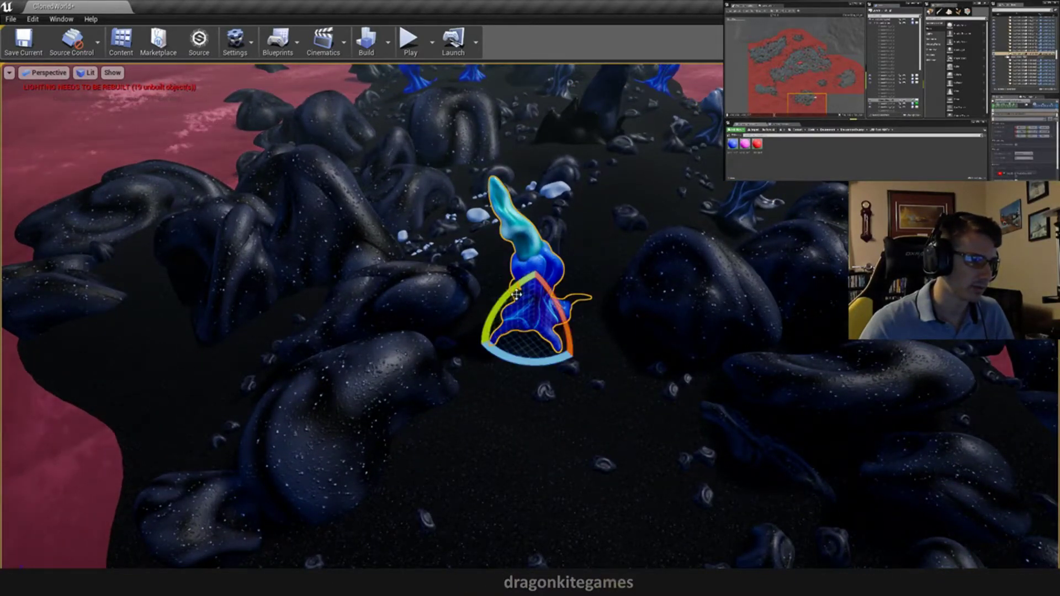
drag(516, 295, 478, 347)
key(w)
right_drag(513, 223, 569, 222)
mouse_move(474, 330)
mouse_down()
mouse_move(460, 315)
mouse_move(465, 347)
mouse_up()
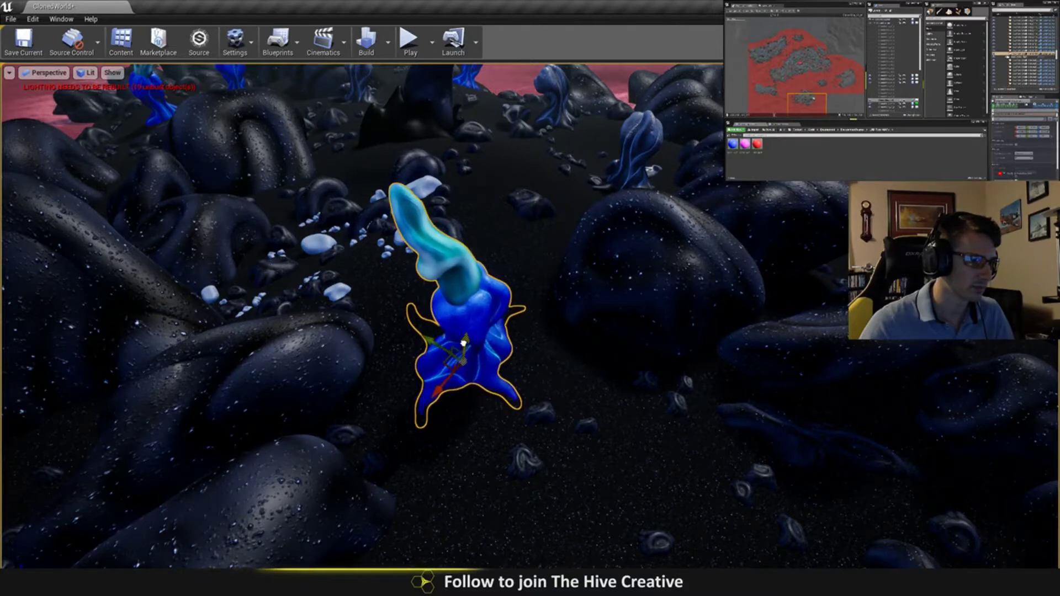
- Place a copy of that blue plant farther down the slope, in the open ground beside the large rocks
key(s)
right_drag(463, 343, 460, 406)
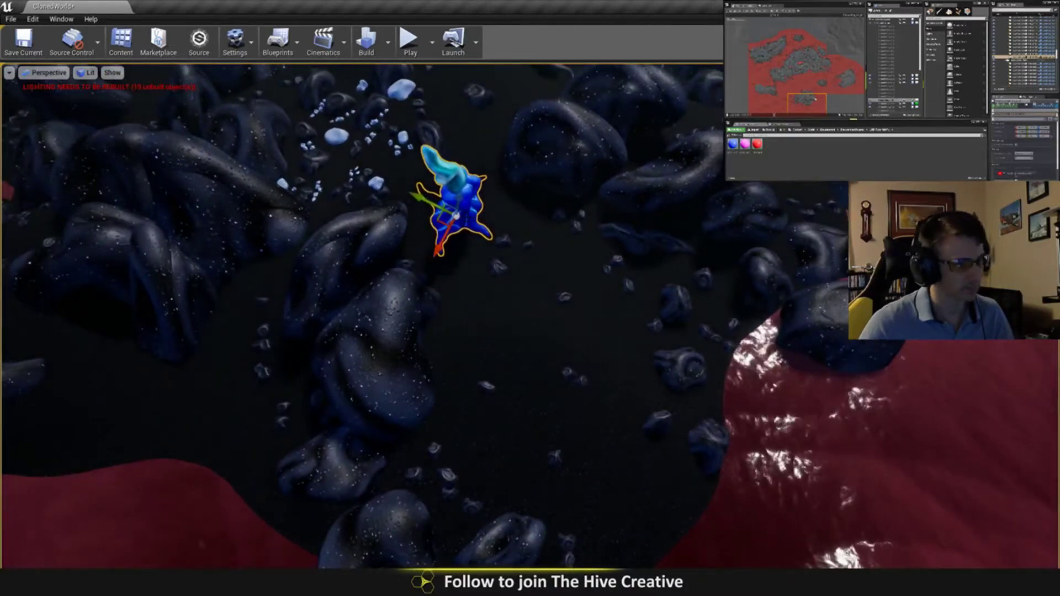
alt+drag(441, 217, 485, 325)
key(e)
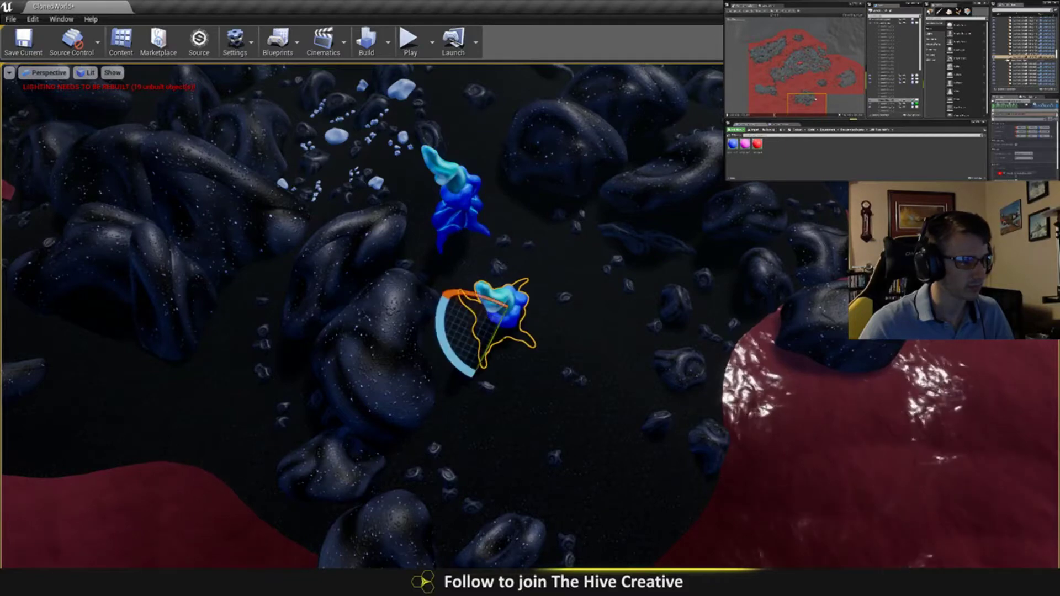
right_drag(484, 326, 486, 279)
key(w)
key(w)
key(s)
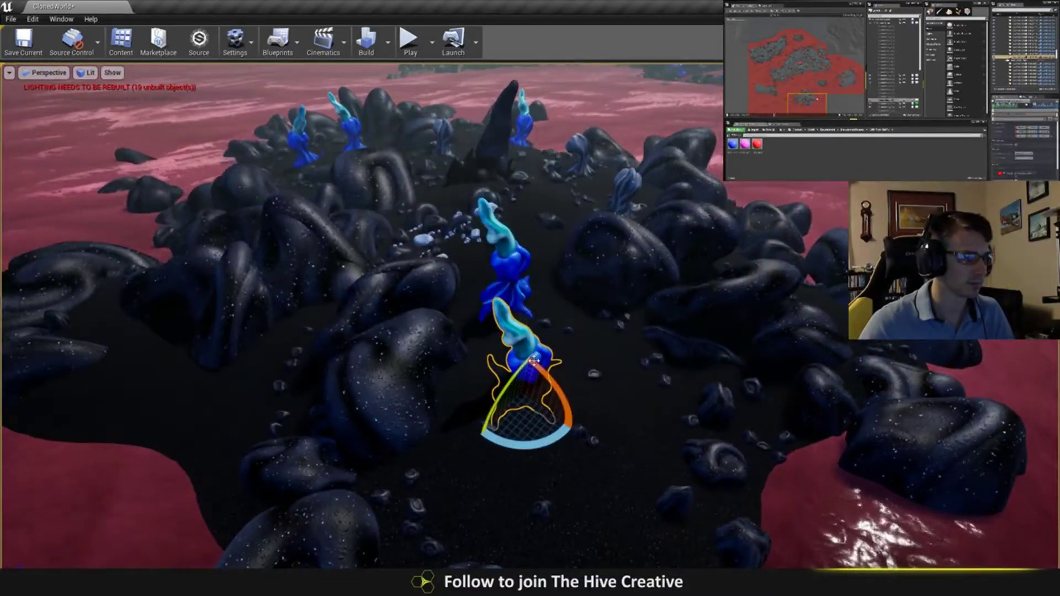
- Rotate the downslope blue copy to vary its facing and lean, and adjust its position on the ground
drag(532, 360, 530, 354)
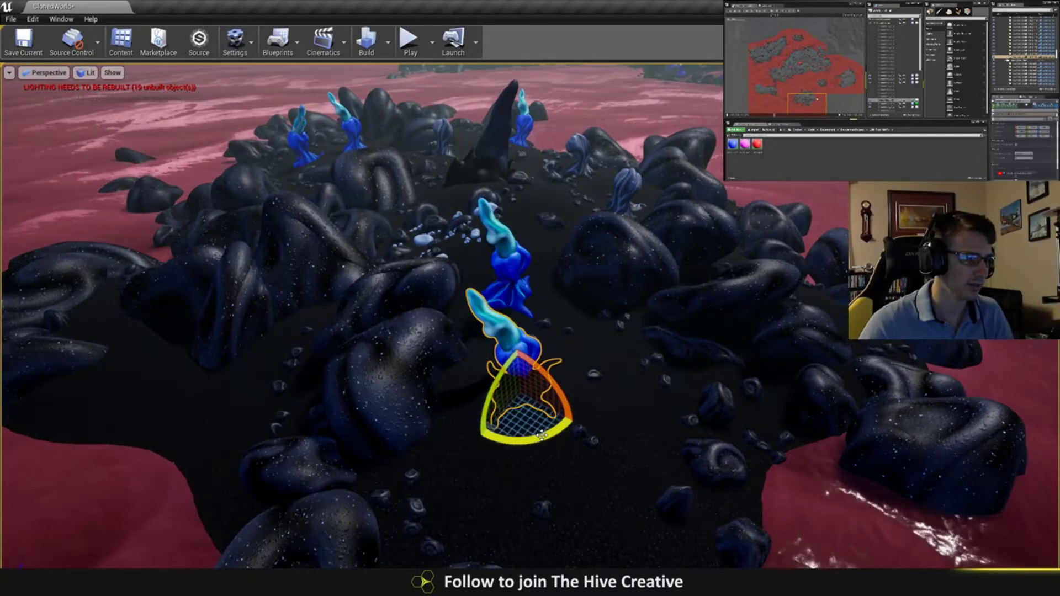
drag(541, 434, 521, 388)
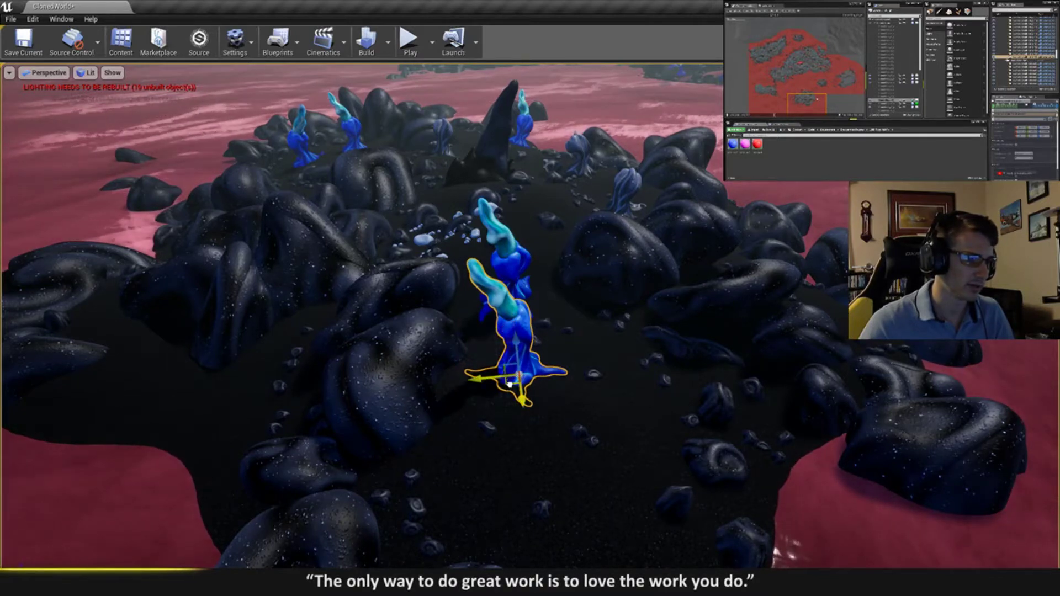
key(w)
drag(484, 356, 491, 381)
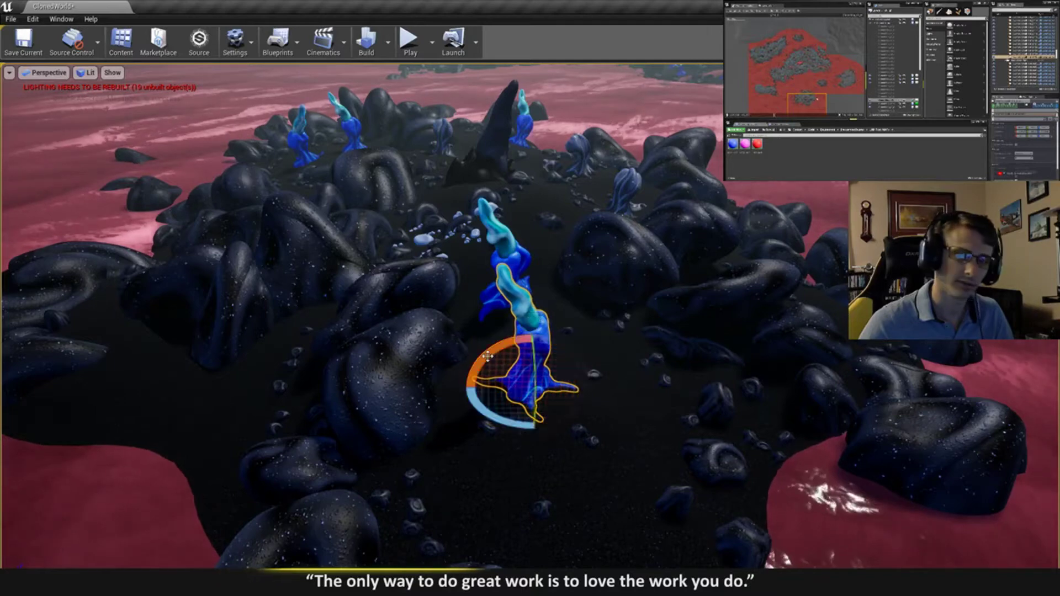
key(w)
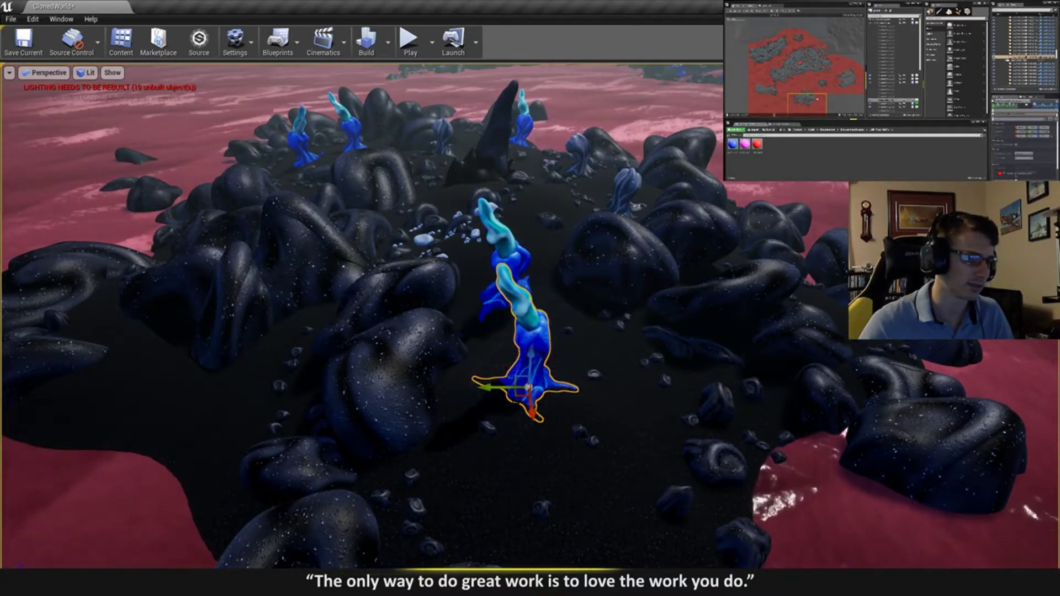
- Place a third blue plant in the row toward the island's tip, turn it a different way and adjust its position
right_drag(513, 396, 528, 418)
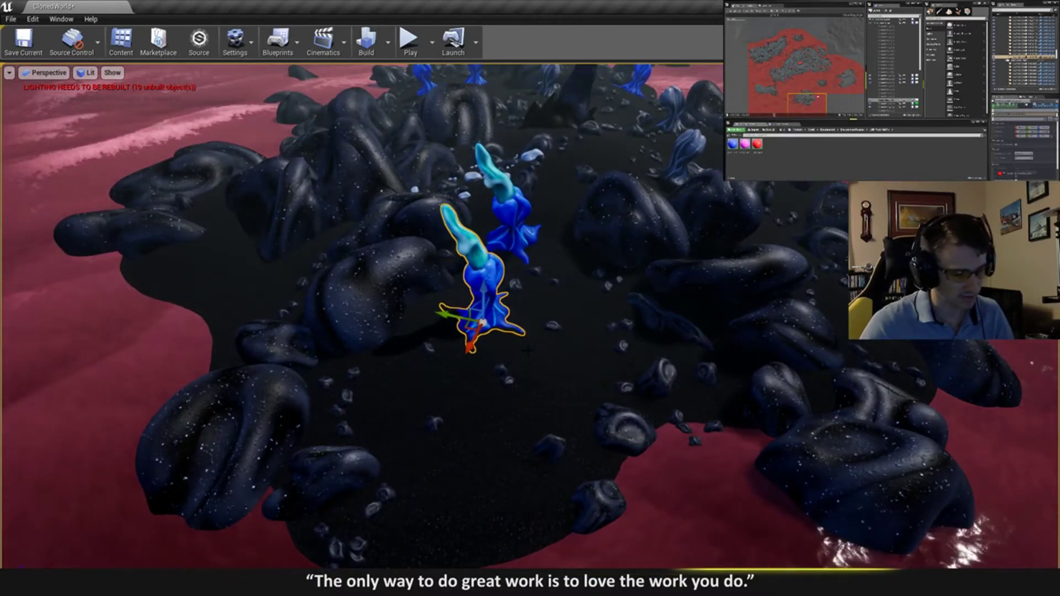
alt+drag(465, 324, 437, 459)
key(e)
drag(435, 507, 527, 463)
key(w)
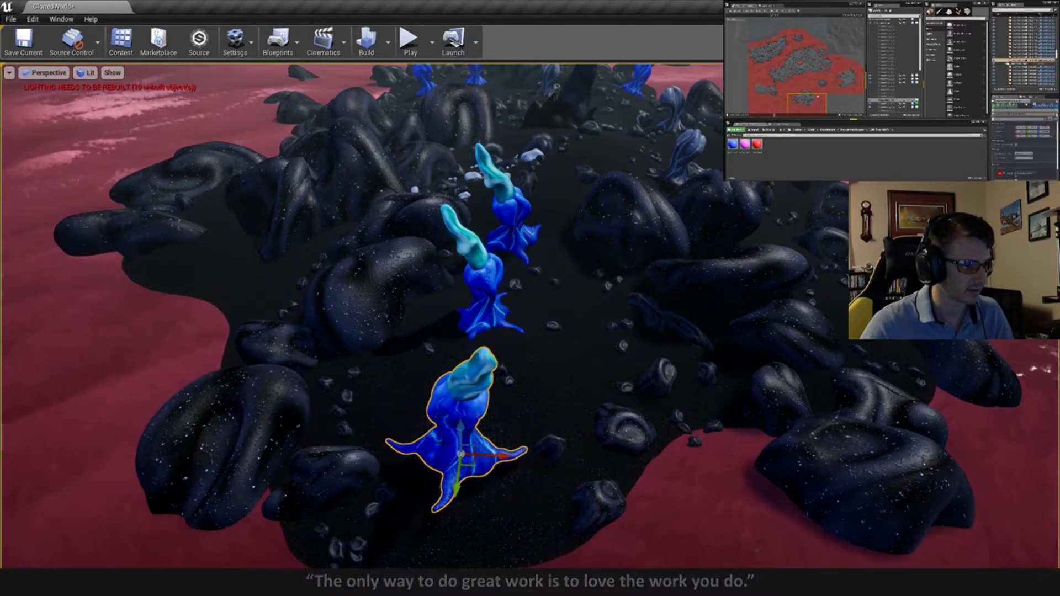
drag(459, 438, 527, 474)
- Tilt the blue plant at the island's tip toward the red water, fine-tune its height and clear the selection
key(e)
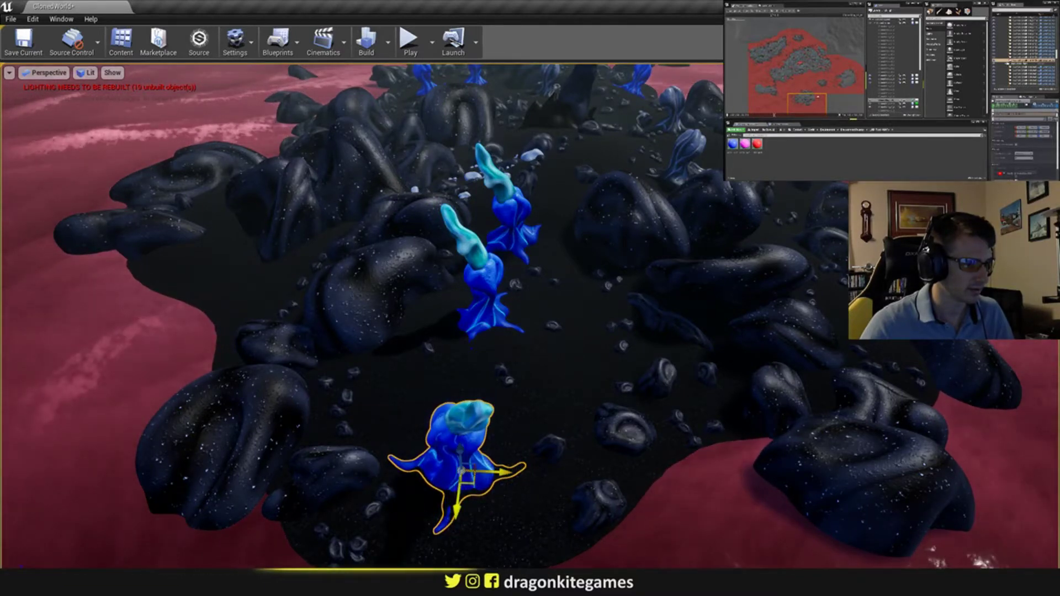
drag(473, 481, 505, 483)
right_drag(530, 473, 712, 529)
key(w)
key(e)
drag(421, 292, 411, 287)
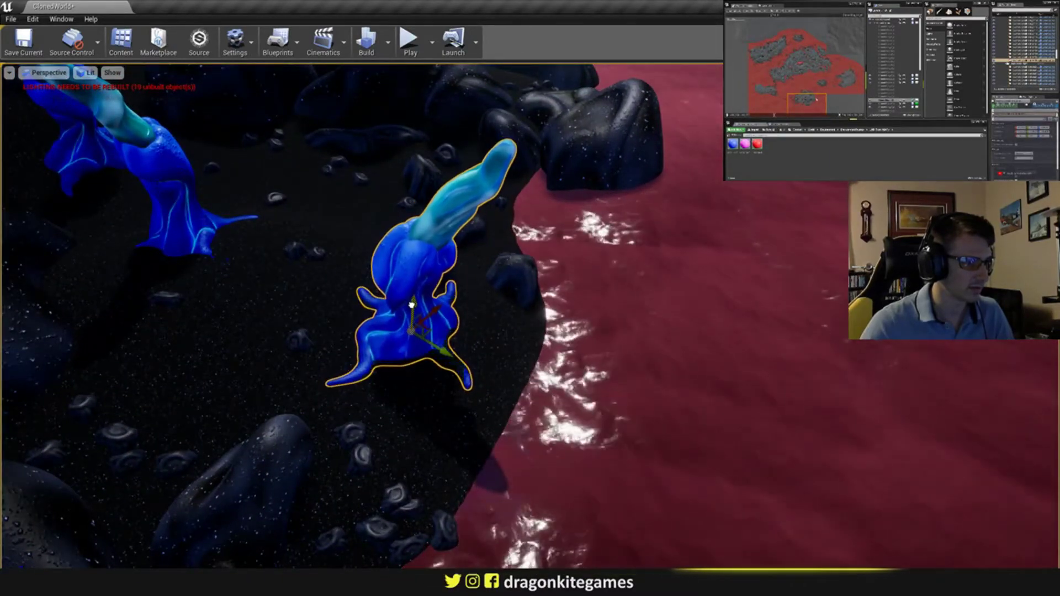
key(Escape)
- Place a copy of the tip's blue plant on the bare shoreline between the two rock groups by the red water
right_drag(411, 304, 232, 304)
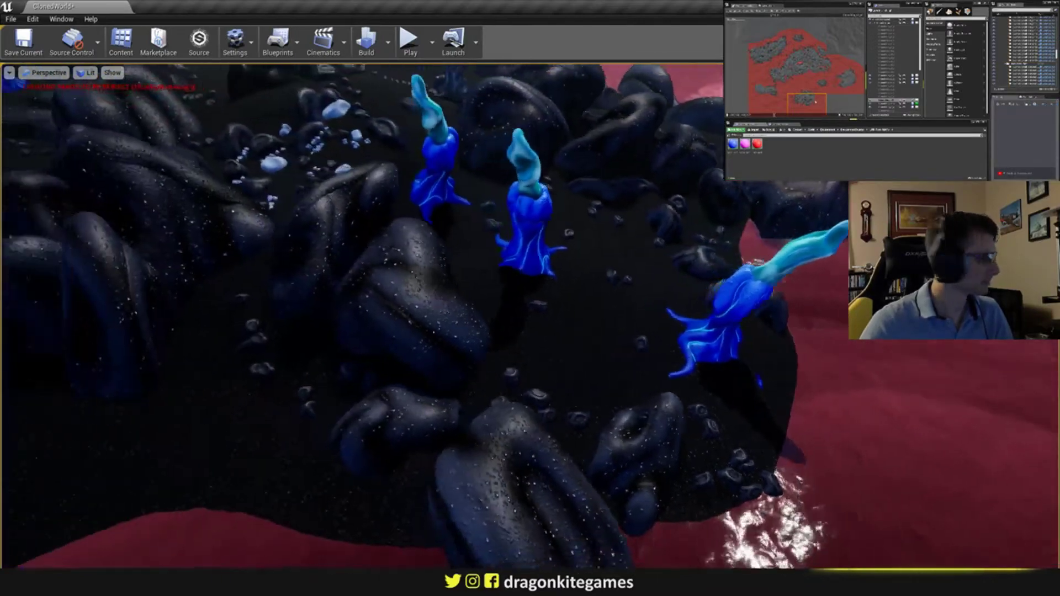
key(s)
right_drag(539, 423, 298, 423)
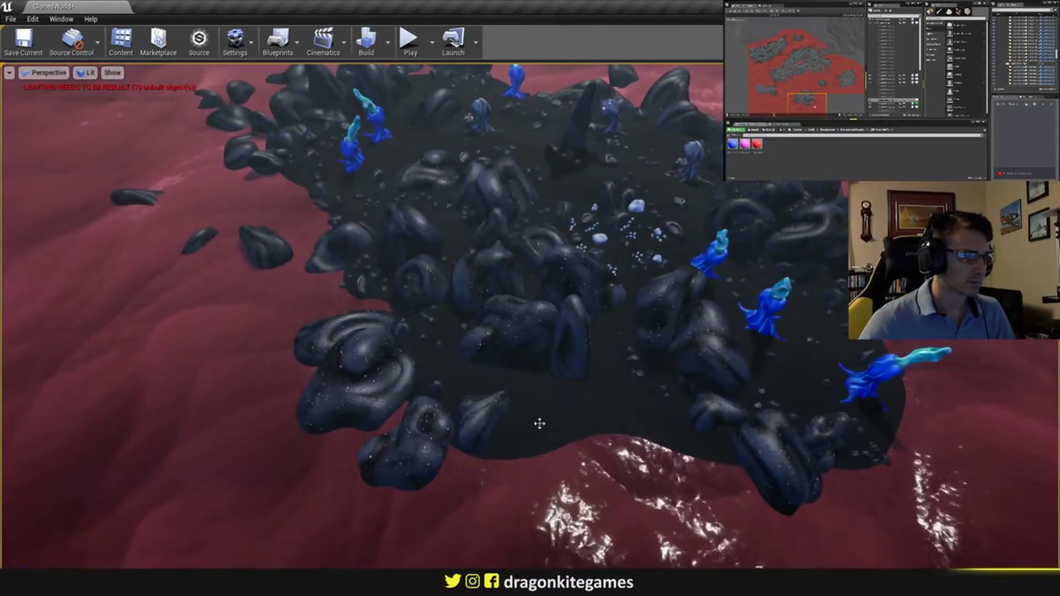
click(862, 393)
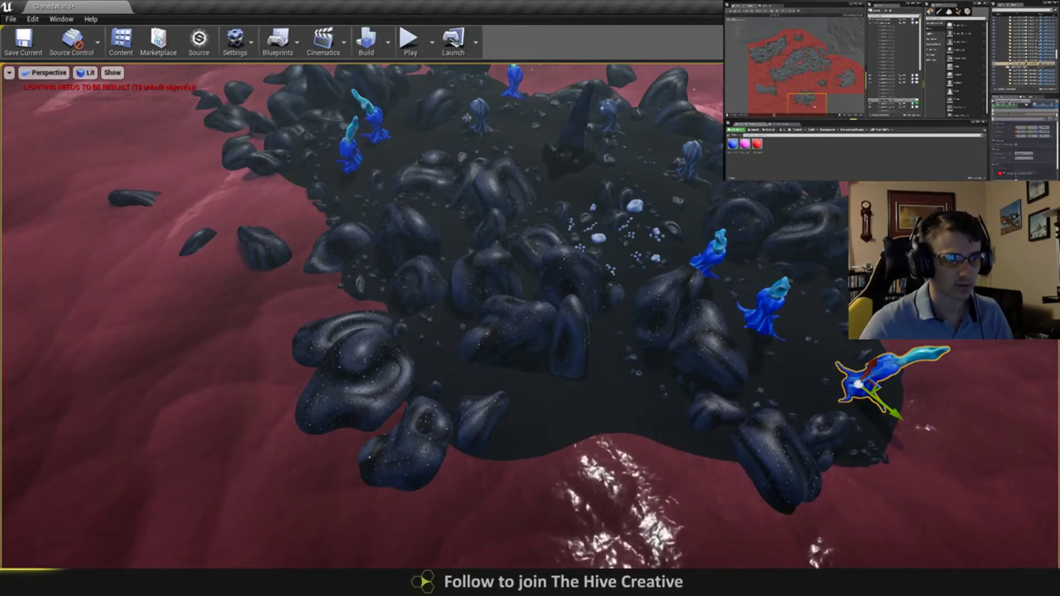
alt+drag(870, 399, 636, 416)
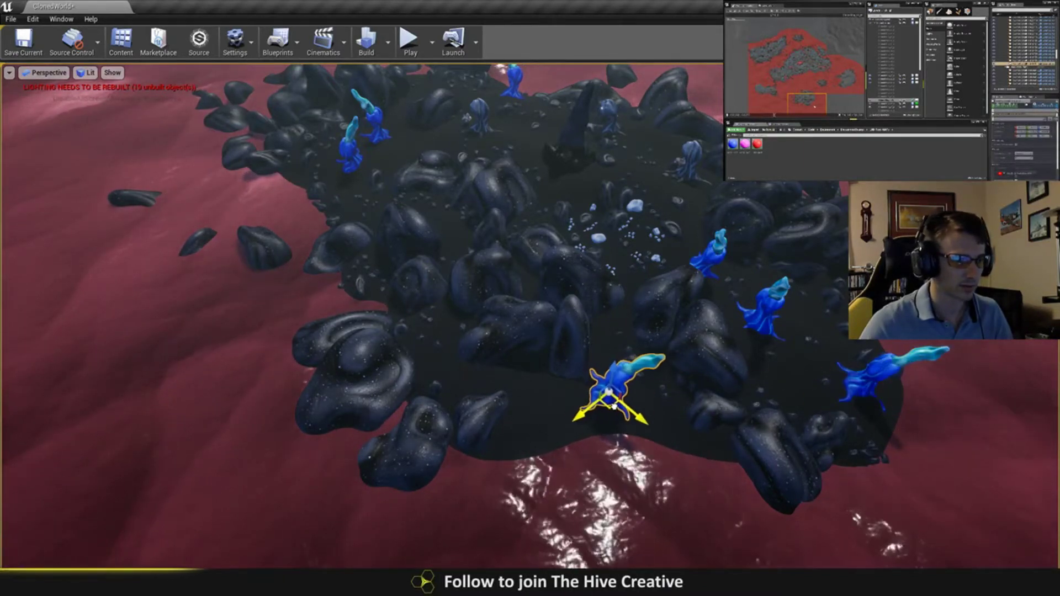
right_drag(623, 354, 623, 276)
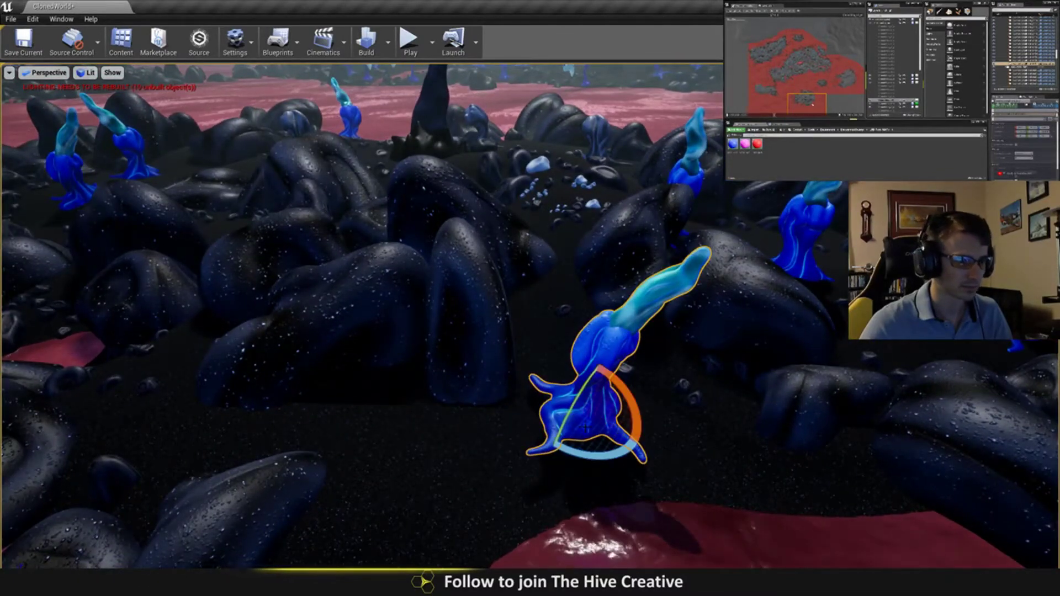
right_drag(623, 276, 573, 276)
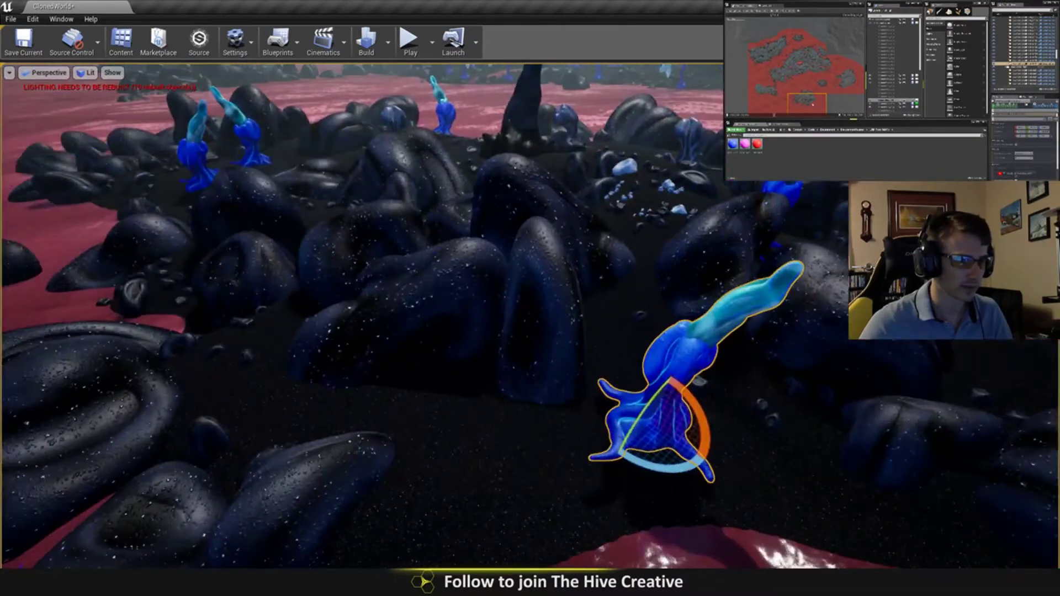
- Turn the shoreline blue plant to a new facing, straighten its lean, fine-tune its position on the ground and clear the selection
drag(663, 474, 631, 475)
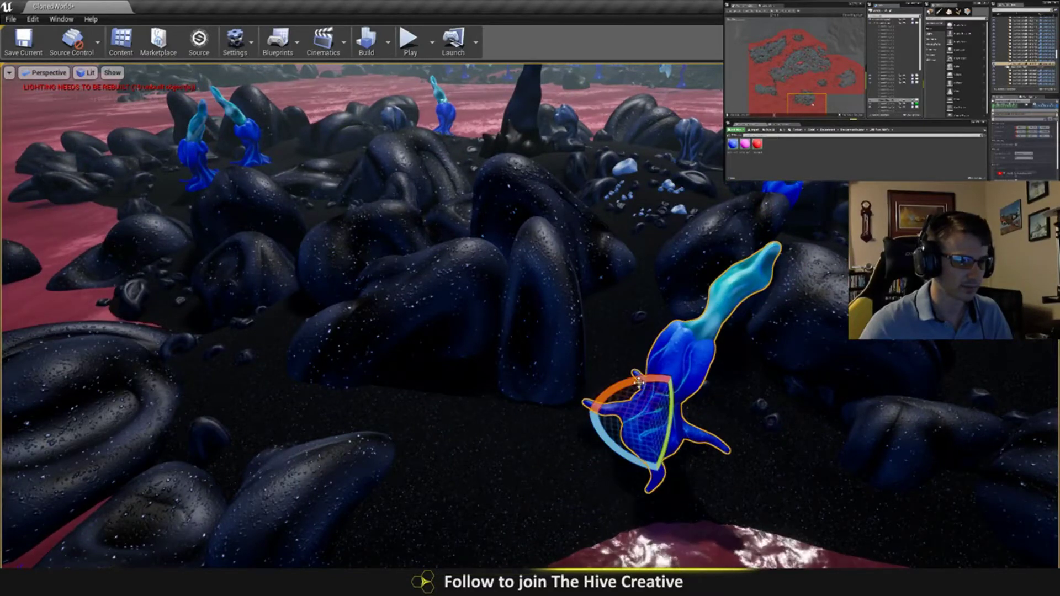
mouse_move(639, 383)
mouse_down()
mouse_move(669, 378)
mouse_move(651, 381)
mouse_move(662, 423)
mouse_move(650, 371)
mouse_up()
key(w)
right_drag(638, 337, 631, 306)
key(d)
mouse_move(580, 398)
mouse_down()
mouse_move(587, 413)
mouse_move(568, 388)
mouse_move(592, 384)
mouse_move(577, 375)
mouse_move(581, 402)
mouse_up()
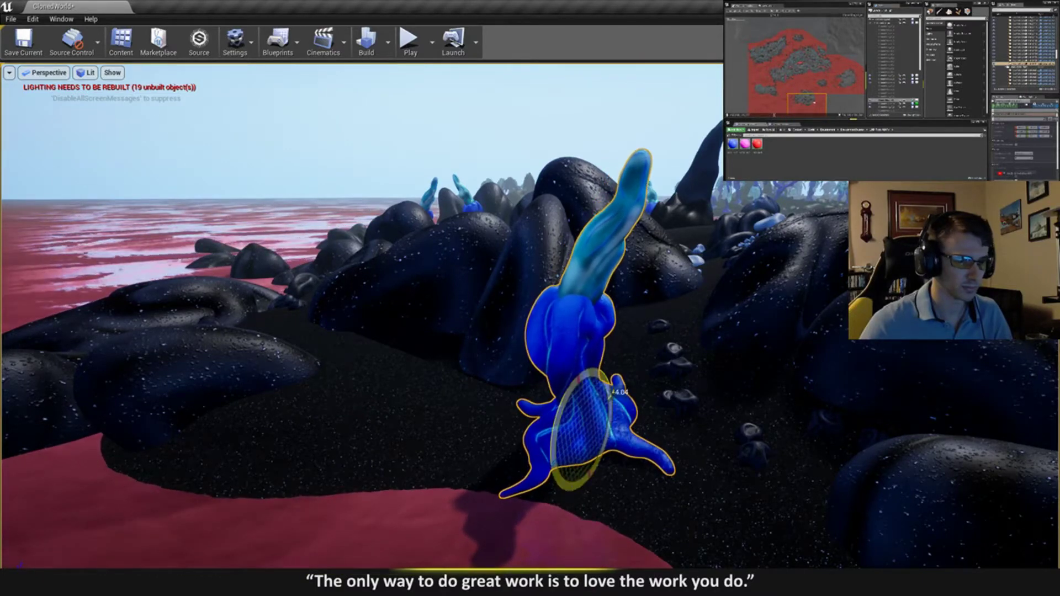
drag(610, 393, 611, 391)
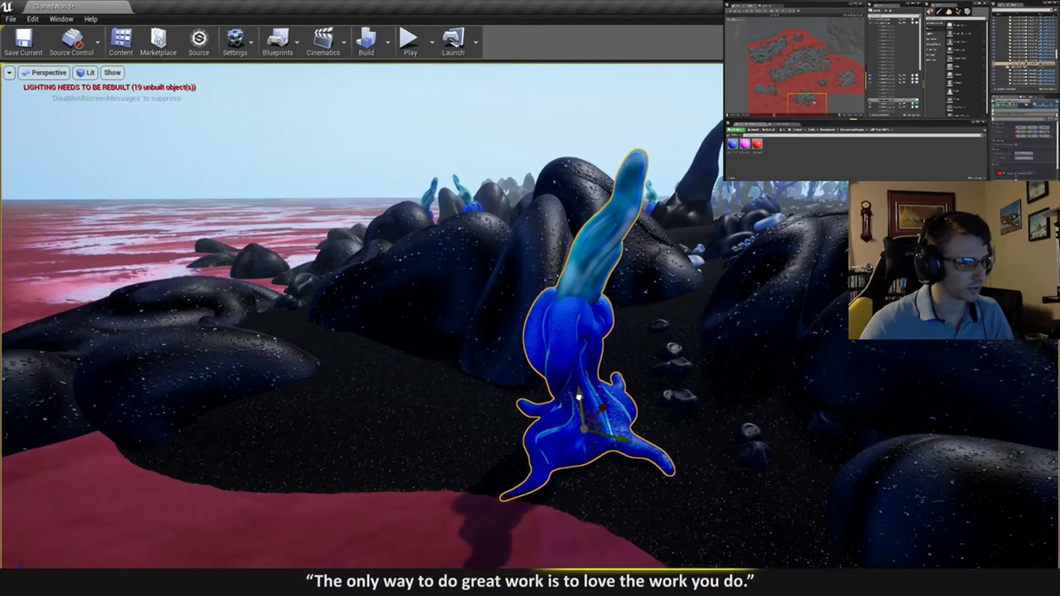
key(s)
mouse_move(580, 405)
right_down()
mouse_move(614, 414)
mouse_move(571, 444)
mouse_move(555, 436)
mouse_move(584, 395)
right_up()
key(Escape)
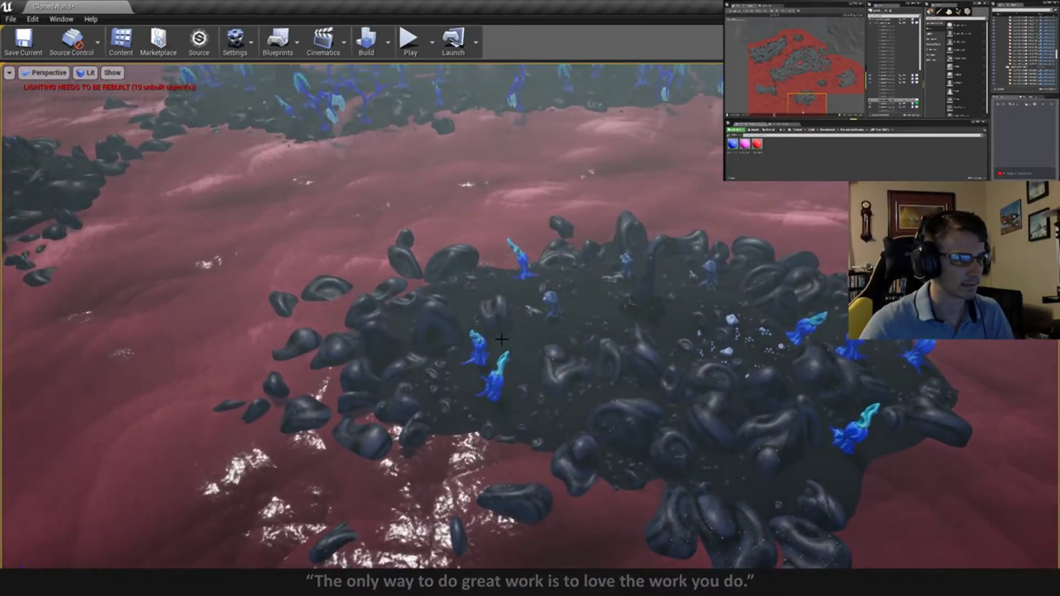
- Shift the rear plant of the close blue pair at the island's far end toward its neighbour, and deselect it
right_drag(505, 334, 505, 333)
click(497, 375)
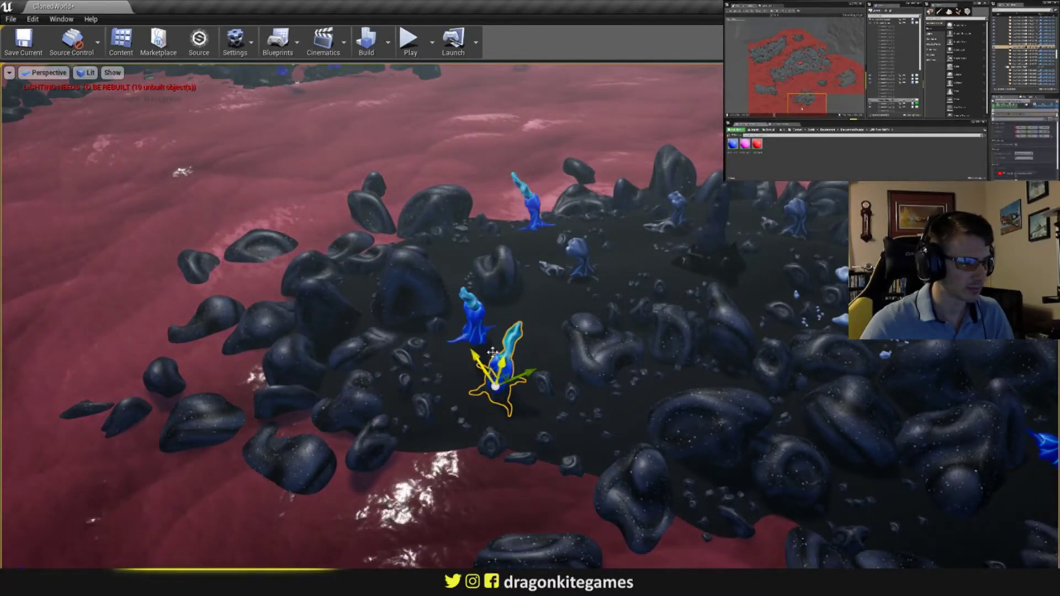
right_drag(509, 345, 509, 345)
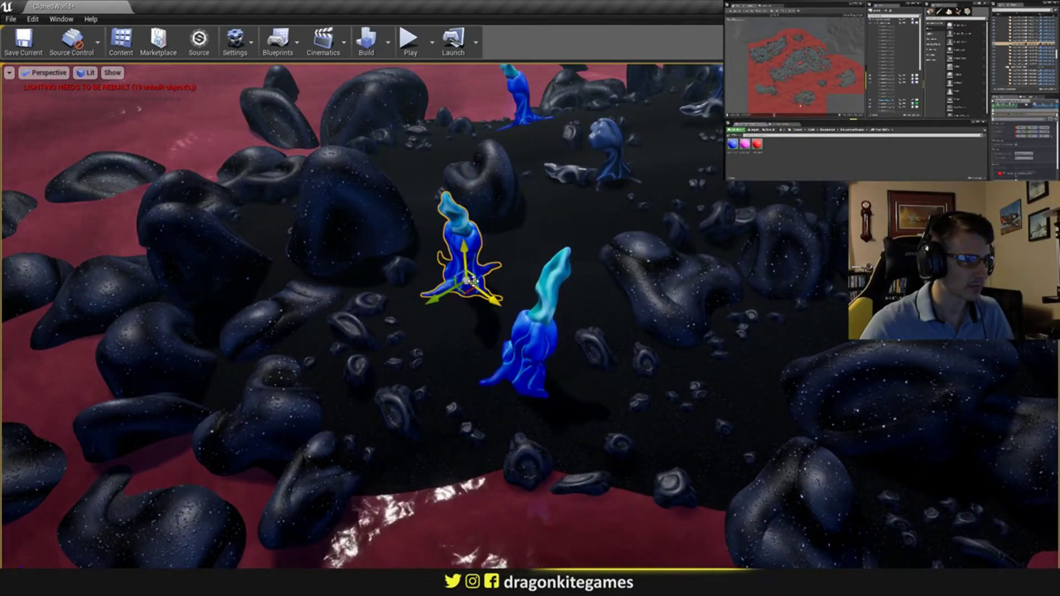
drag(468, 291, 500, 286)
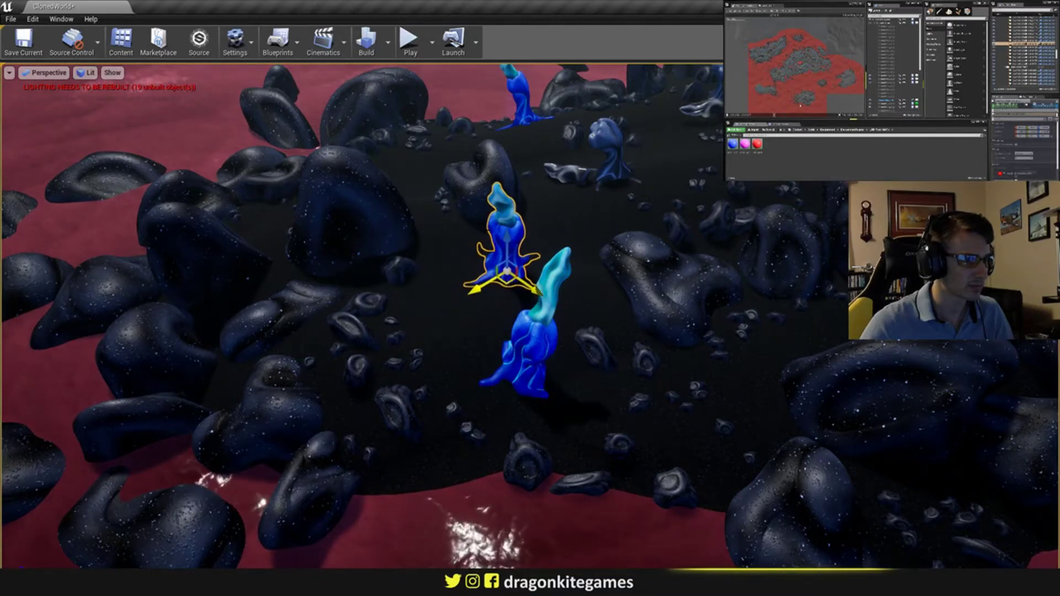
key(Escape)
- Place a copy of the blue plant on the bare ground between the large rocks nearer the shore
mouse_move(506, 282)
right_down()
mouse_move(386, 304)
mouse_move(375, 336)
mouse_move(512, 268)
right_up()
click(720, 326)
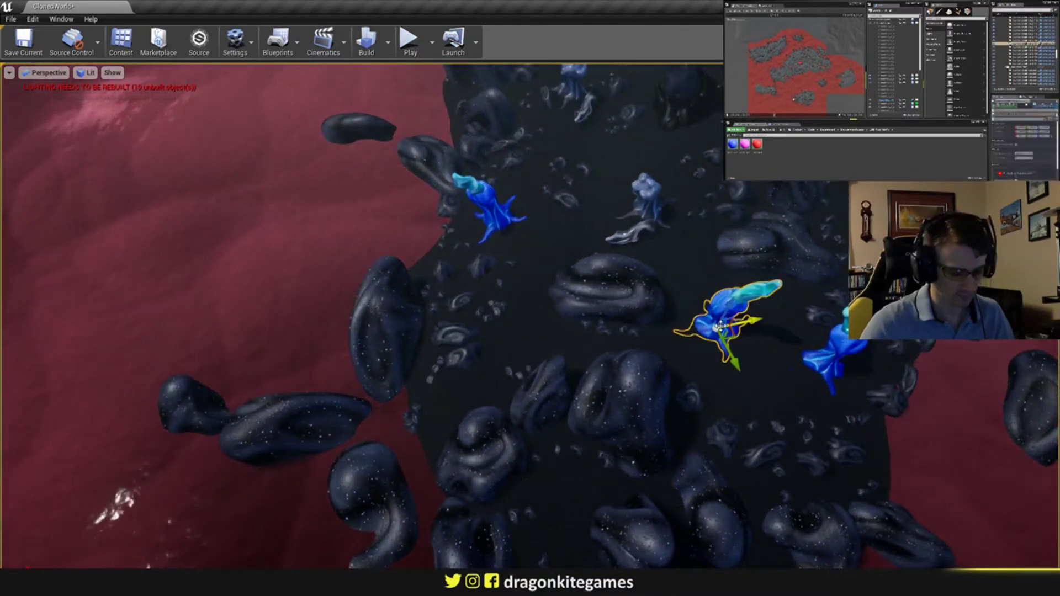
alt+drag(736, 338, 542, 337)
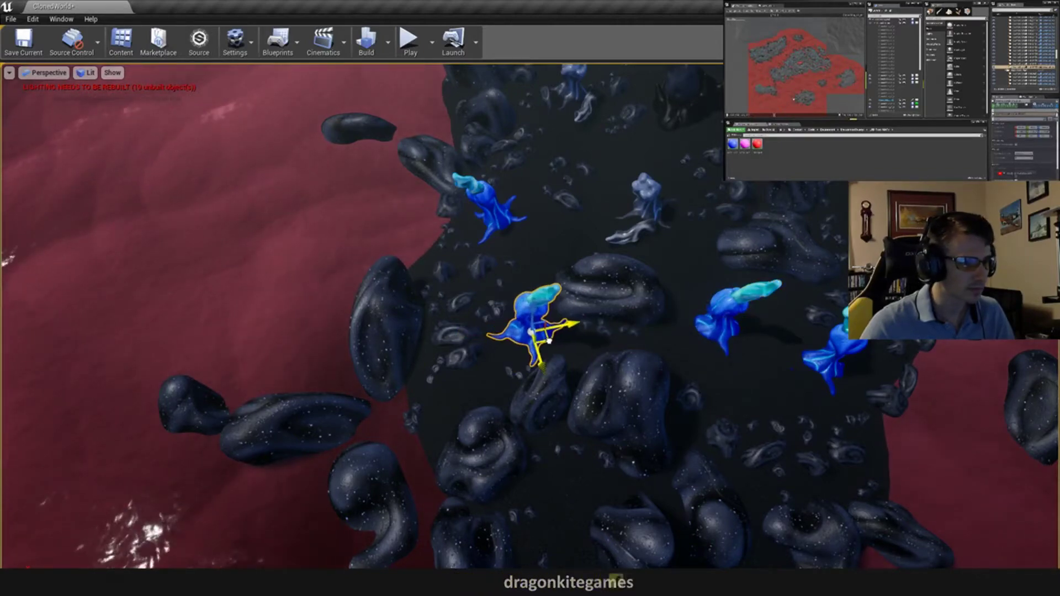
- Rotate the new blue copy between the rocks to vary its facing and lean, sink its base into the ground and deselect it
right_drag(535, 272, 530, 276)
key(e)
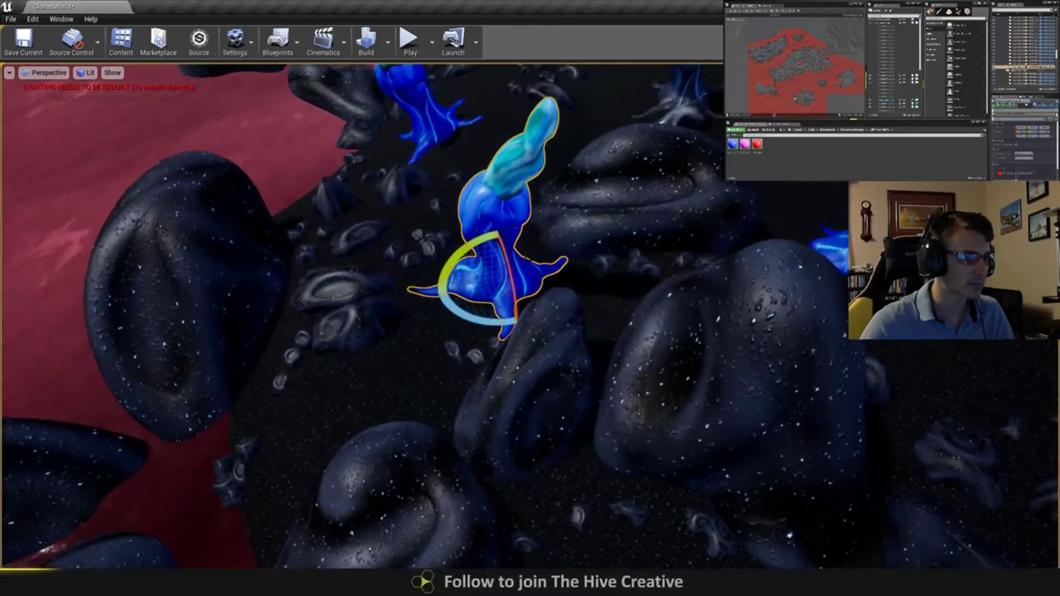
drag(507, 255, 513, 257)
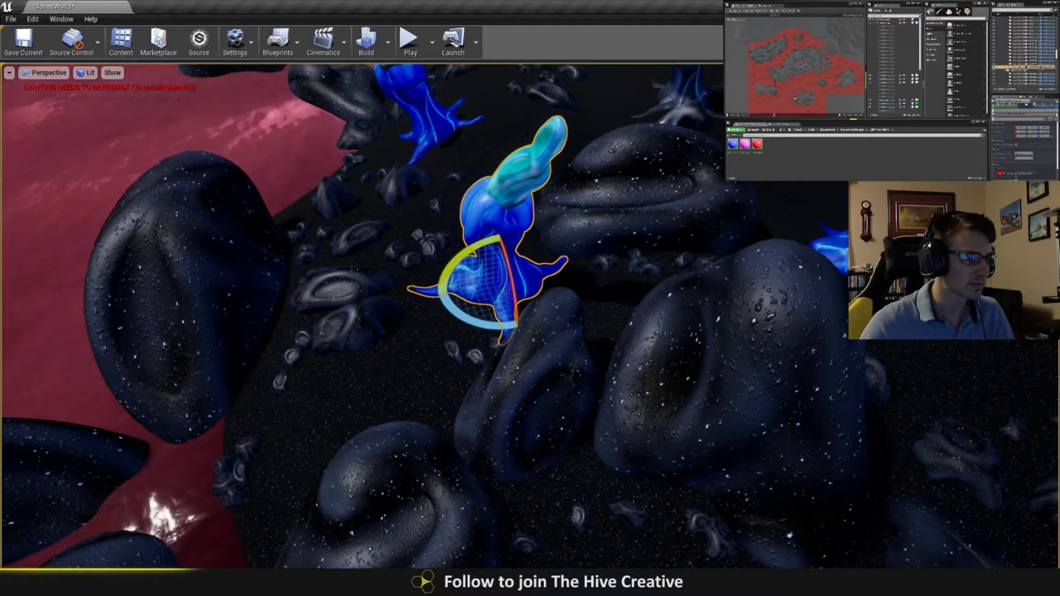
drag(477, 323, 449, 316)
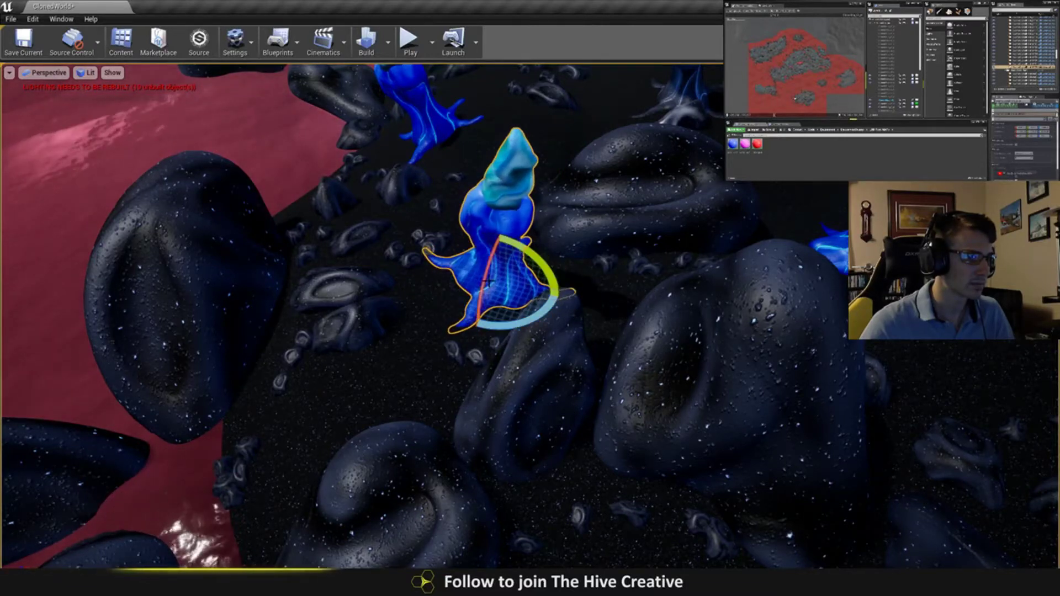
key(w)
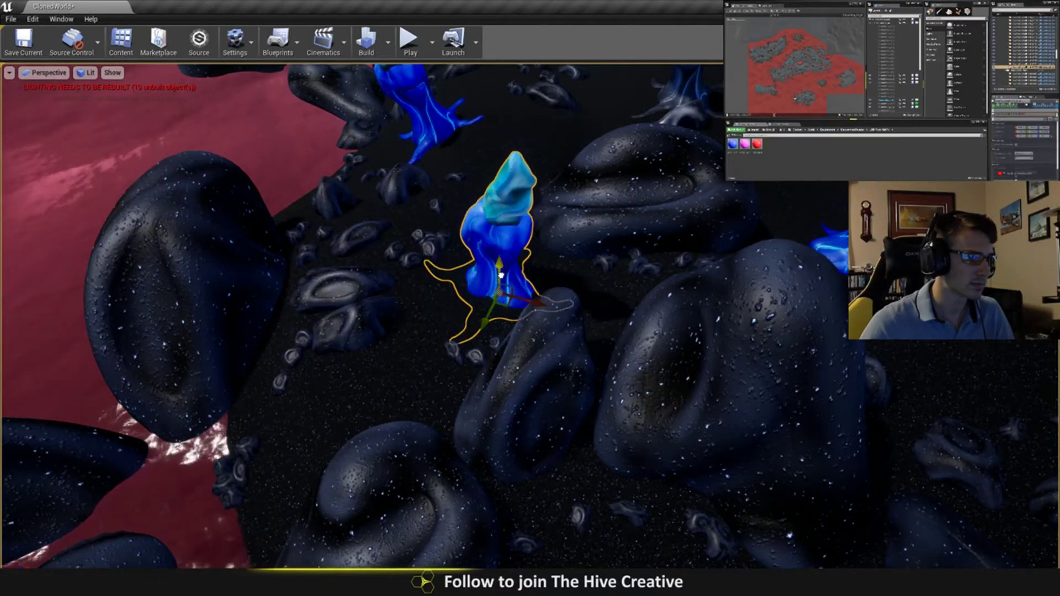
right_drag(498, 267, 468, 302)
drag(672, 334, 686, 332)
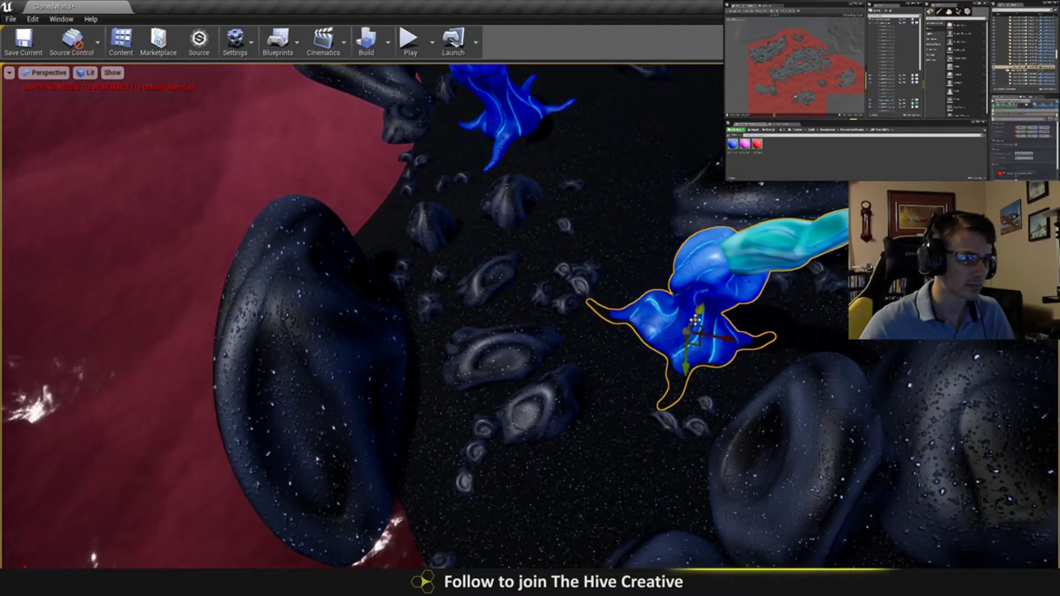
right_drag(676, 300, 756, 311)
key(Escape)
- Rotate the original blue plant that was copied, giving it a different lean, and check its base against the ground
key(s)
click(555, 386)
right_drag(555, 387, 561, 395)
key(f)
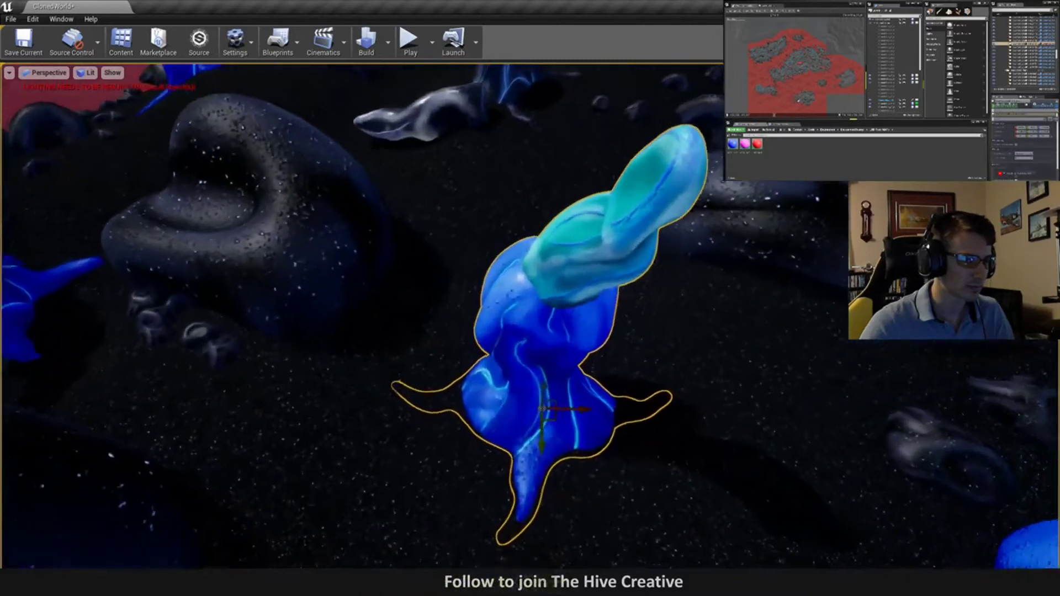
key(e)
drag(590, 385, 577, 358)
key(d)
right_drag(578, 358, 466, 422)
key(s)
key(w)
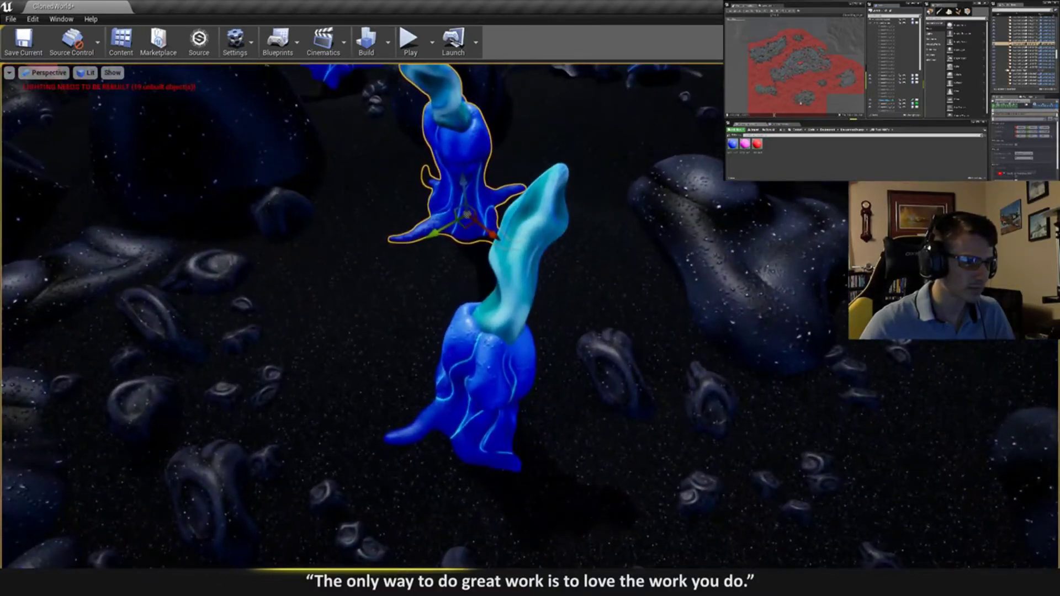
- Tilt the neighbouring blue plant of the pair more upright, adjust its position on the ground and clear the selection
click(491, 375)
key(a)
mouse_move(492, 375)
right_down()
mouse_move(546, 370)
mouse_move(496, 364)
right_up()
key(w)
key(e)
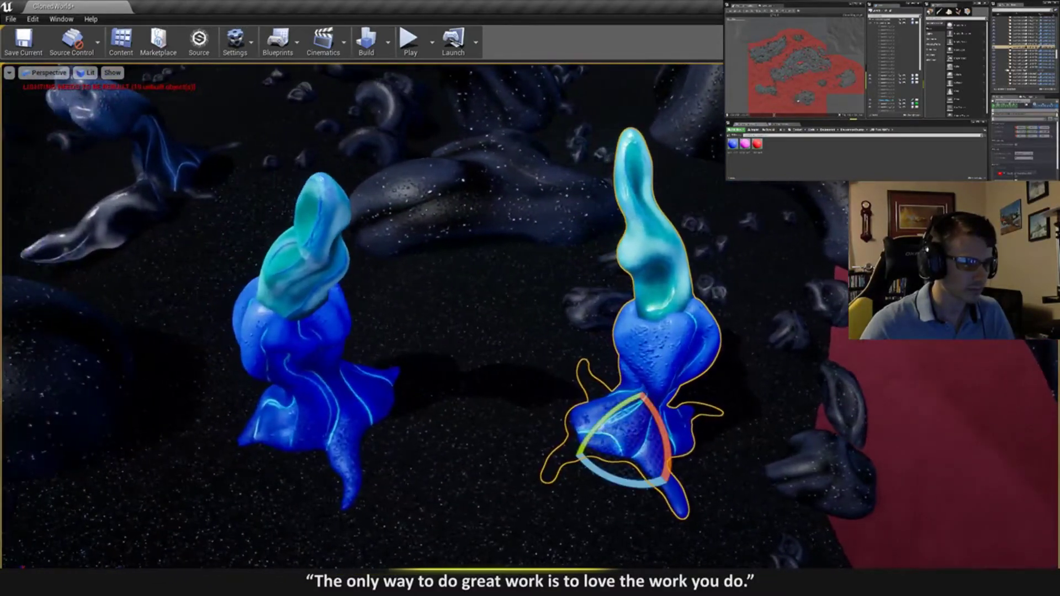
mouse_move(651, 410)
mouse_down()
mouse_move(644, 388)
mouse_move(636, 405)
mouse_up()
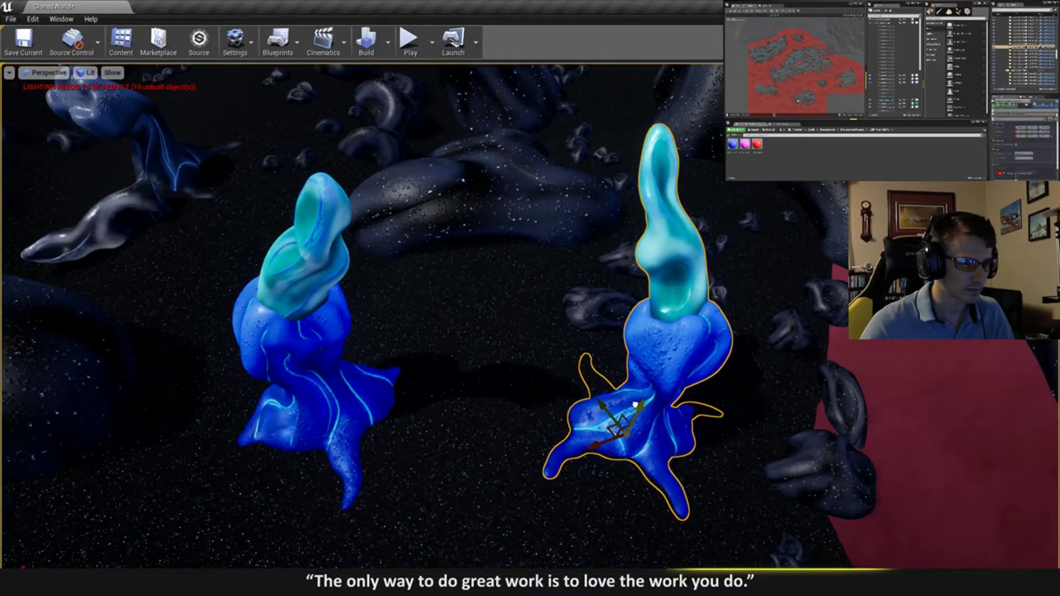
key(s)
right_drag(628, 383, 654, 367)
key(Escape)
- Save the level with the newly arranged blue plants
key(a)
right_drag(574, 353, 598, 352)
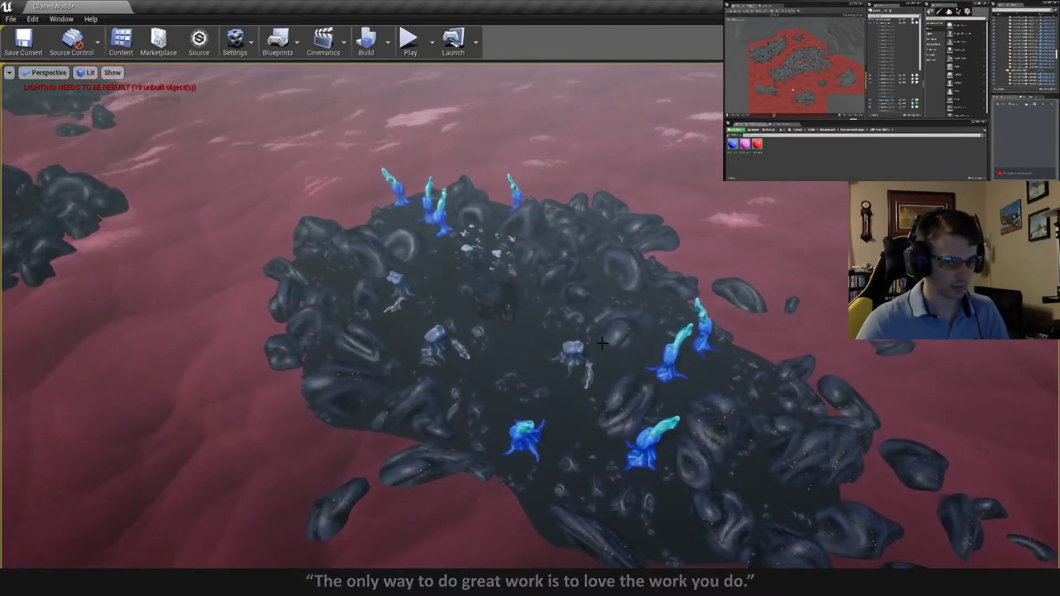
key(ctrl+s)
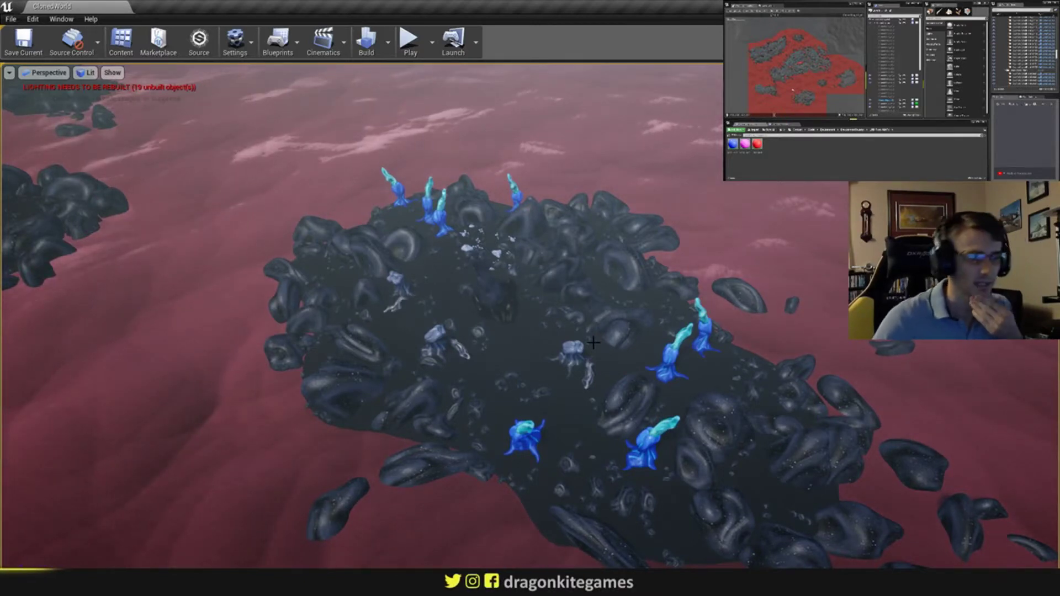
- Place a copy of a blue plant from the tip group on the bare ground behind the shoreline rocks and rotate it
right_drag(594, 342, 552, 341)
key(a)
key(w)
click(561, 289)
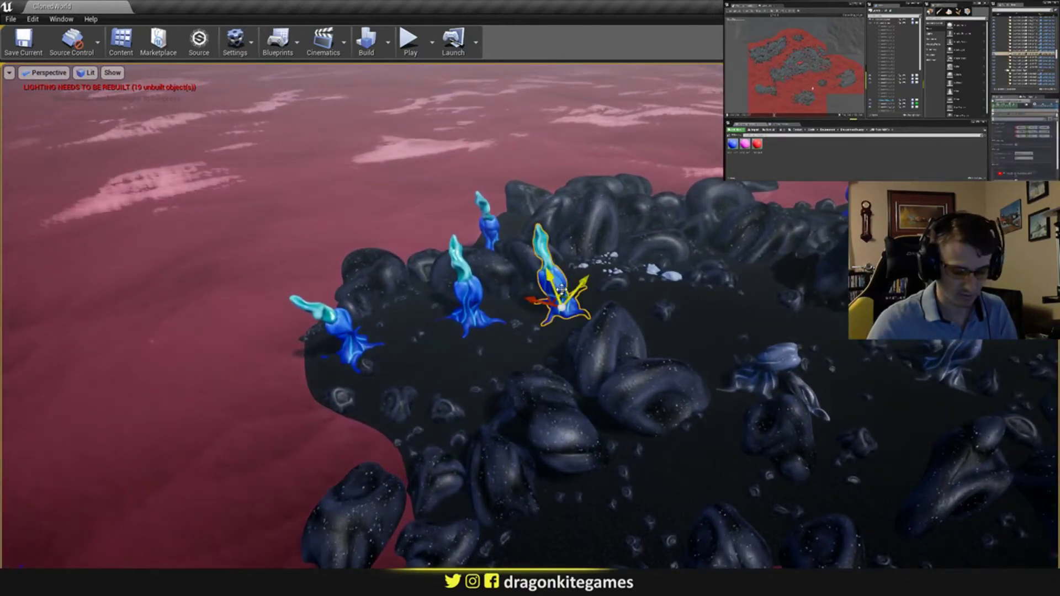
alt+drag(552, 302, 714, 474)
drag(691, 440, 697, 487)
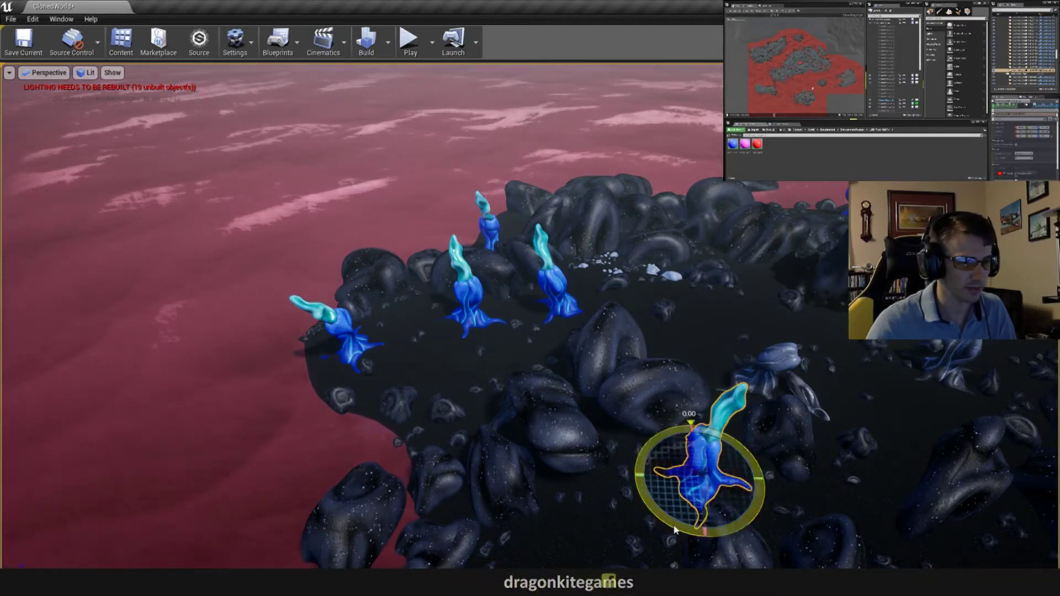
drag(717, 364, 719, 359)
- Shift the new blue copy beside the shoreline rock, refine its facing and lean, and settle its base into the ground
key(w)
right_drag(719, 359, 659, 383)
key(s)
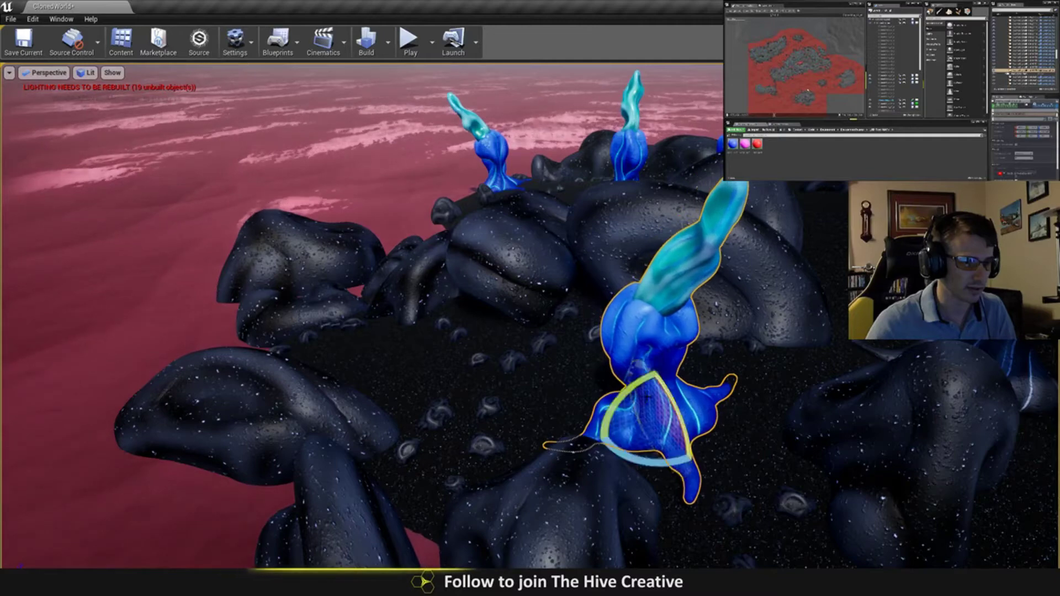
alt+drag(655, 393, 795, 398)
right_drag(657, 412, 633, 353)
drag(637, 340, 654, 362)
key(w)
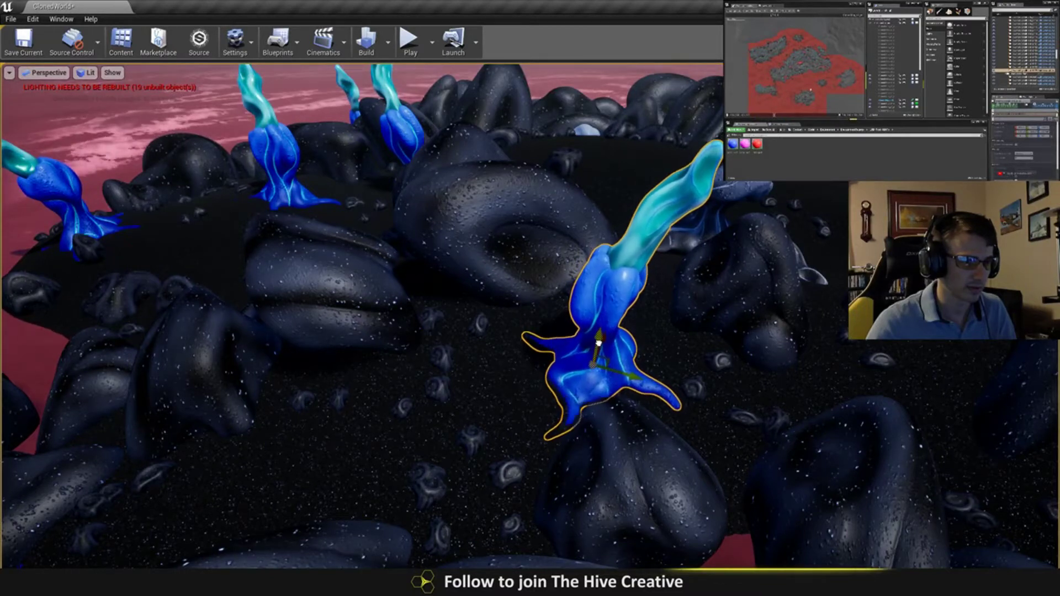
key(e)
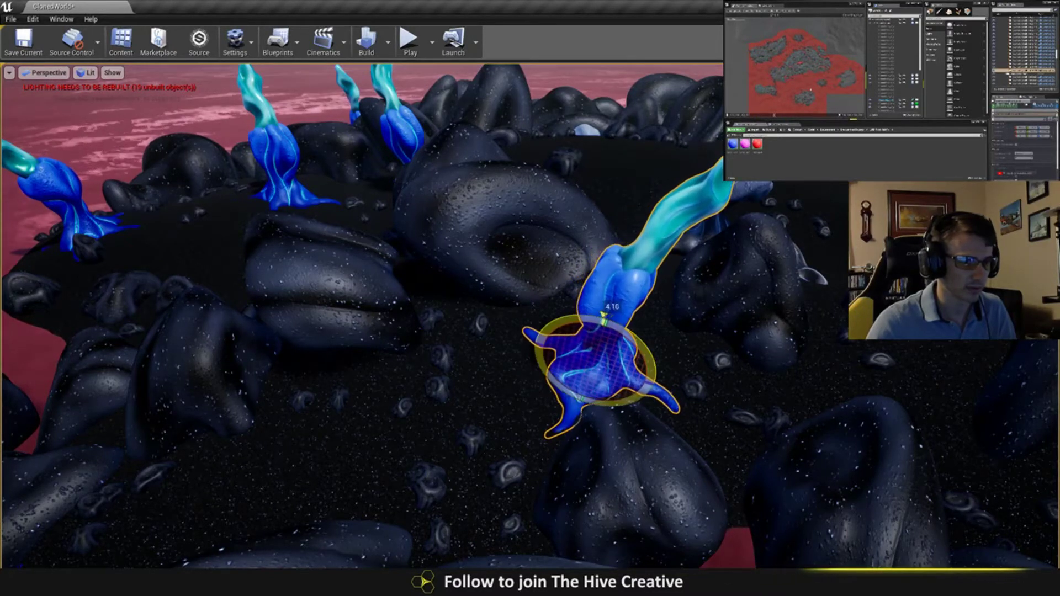
key(w)
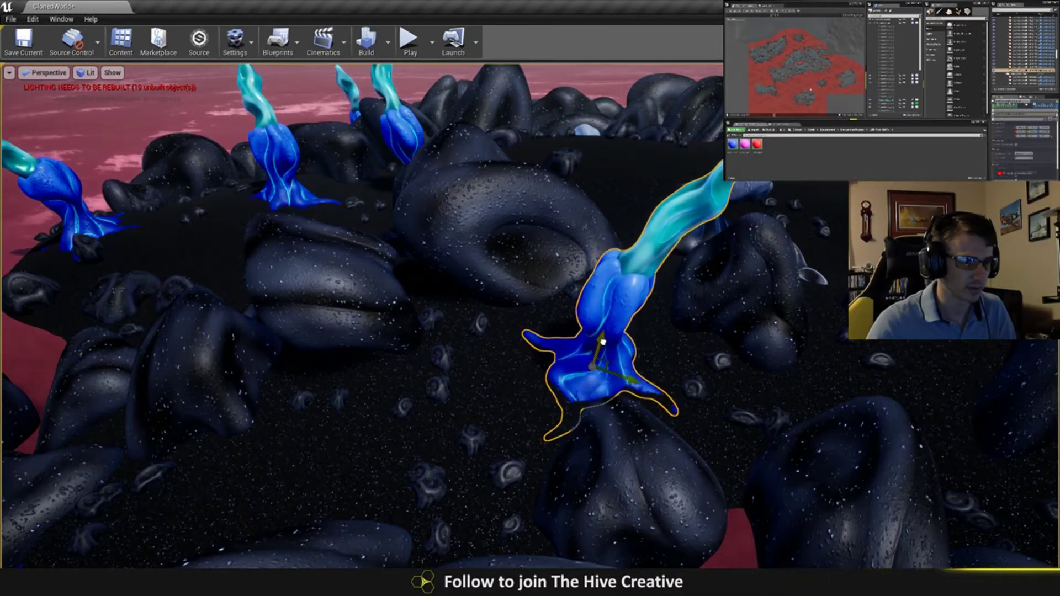
key(f)
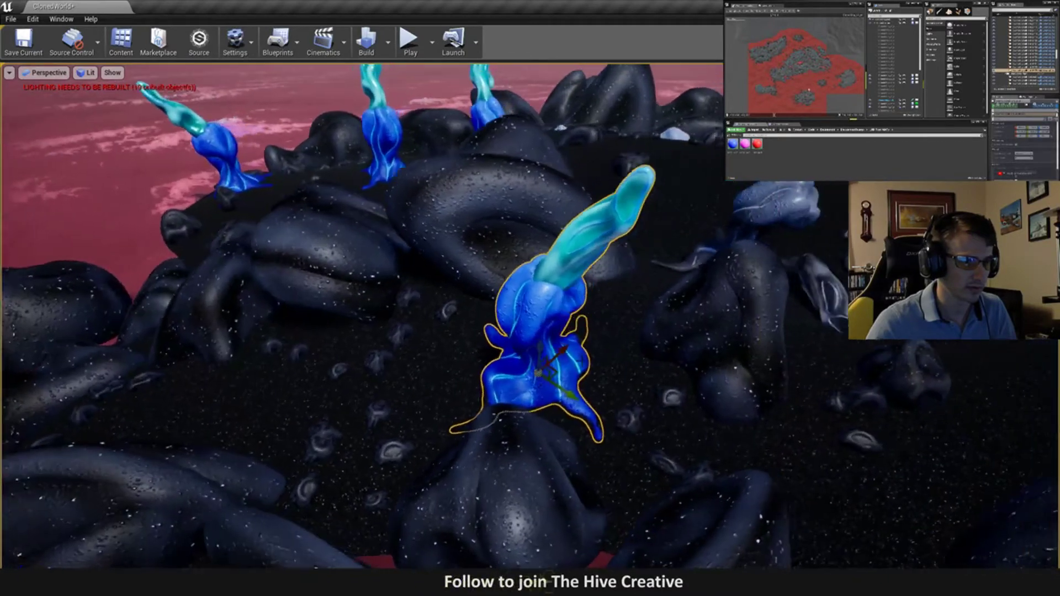
- Clear the plant selection and save the level again
key(s)
right_drag(574, 345, 639, 335)
key(Escape)
key(a)
key(s)
key(ctrl+s)
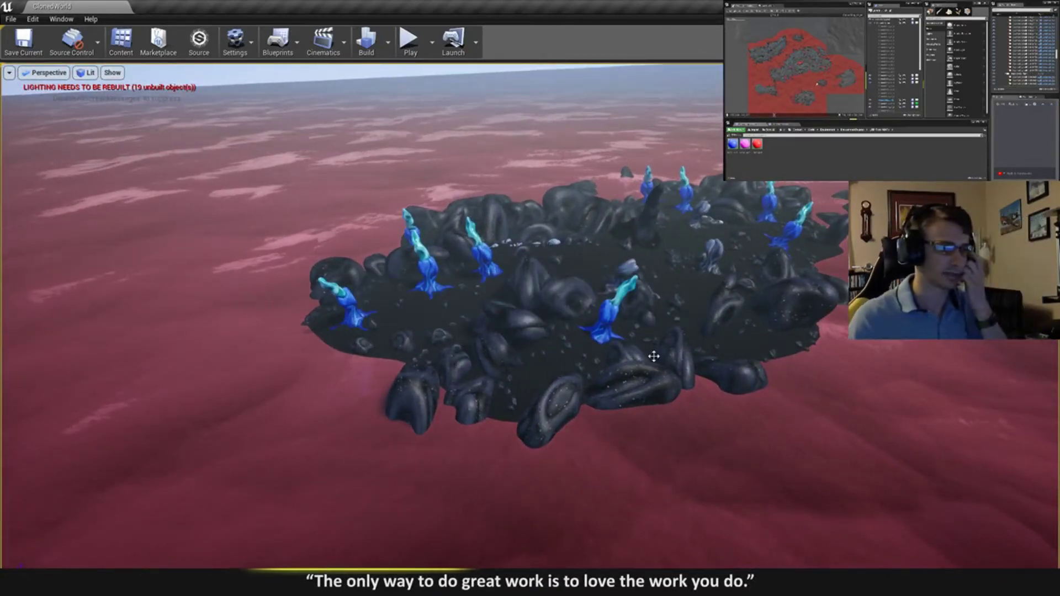
- Survey the planted island, the neighbouring vegetated islands and the remaining bare islands across the red water
right_drag(653, 355, 693, 261)
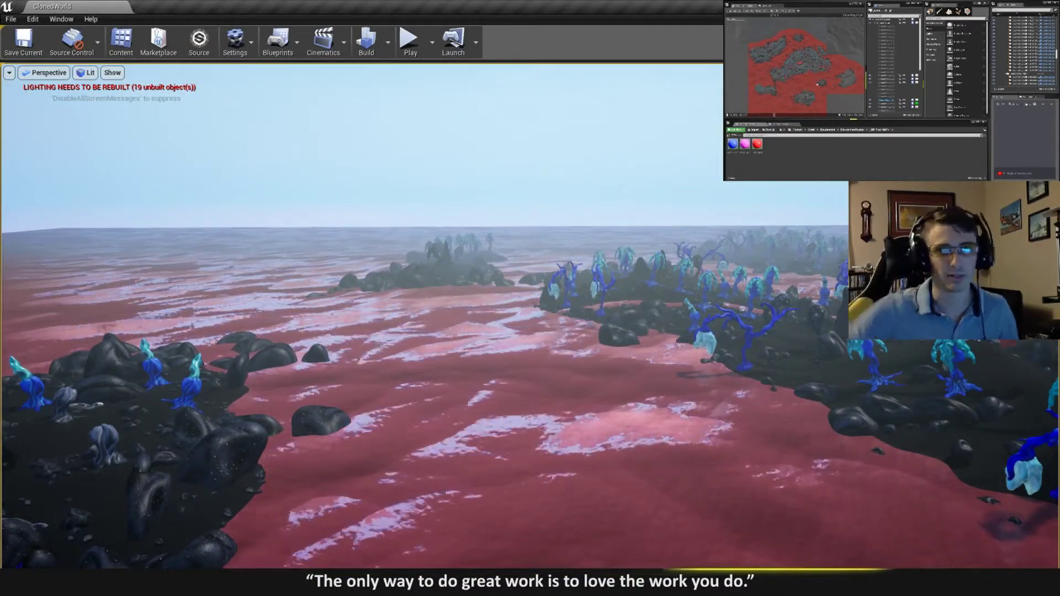
right_drag(692, 261, 571, 367)
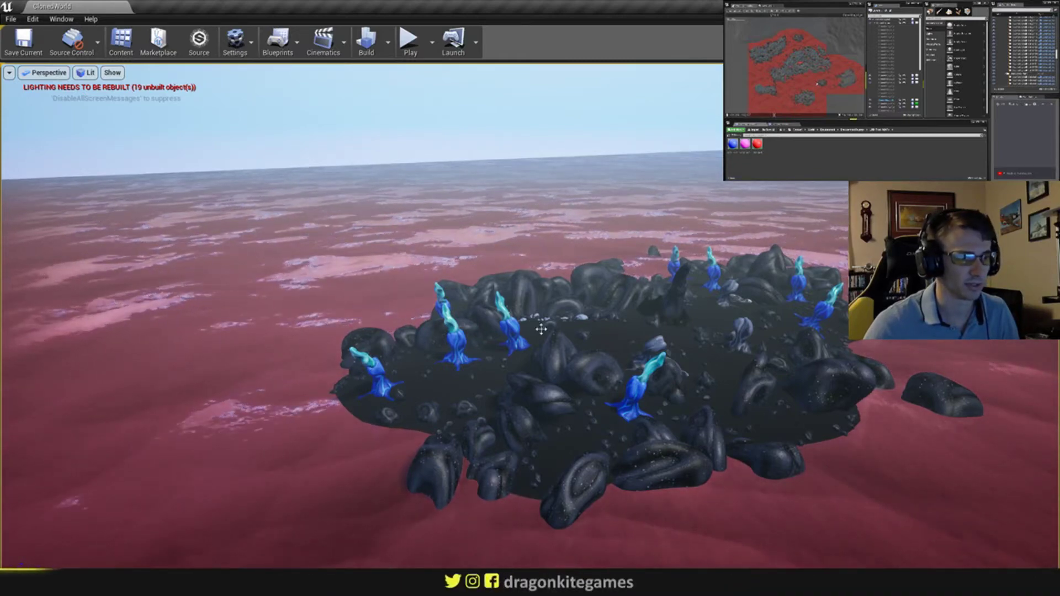
right_drag(541, 326, 750, 223)
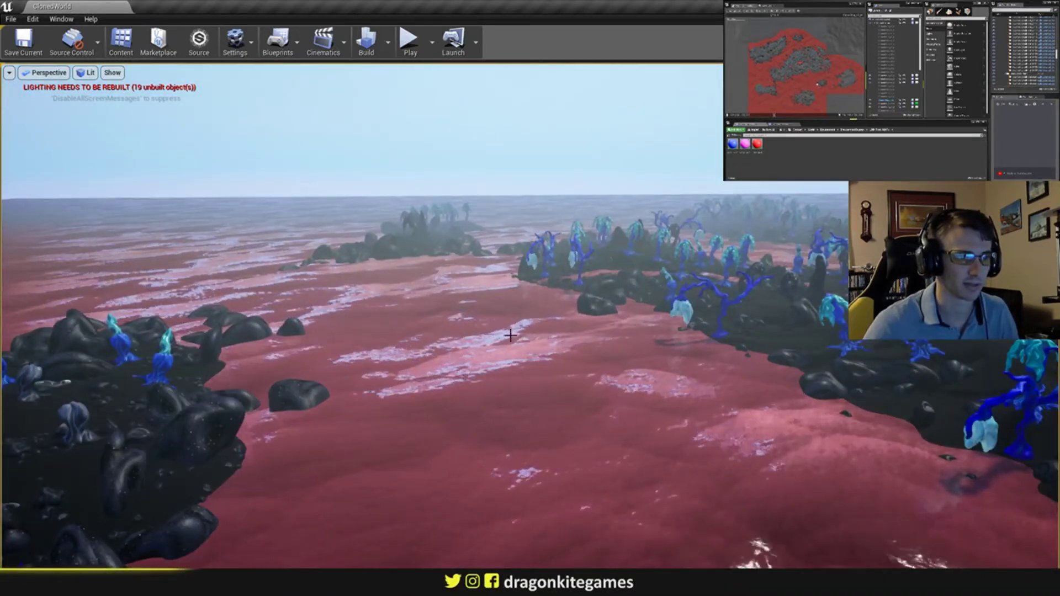
right_drag(508, 331, 160, 370)
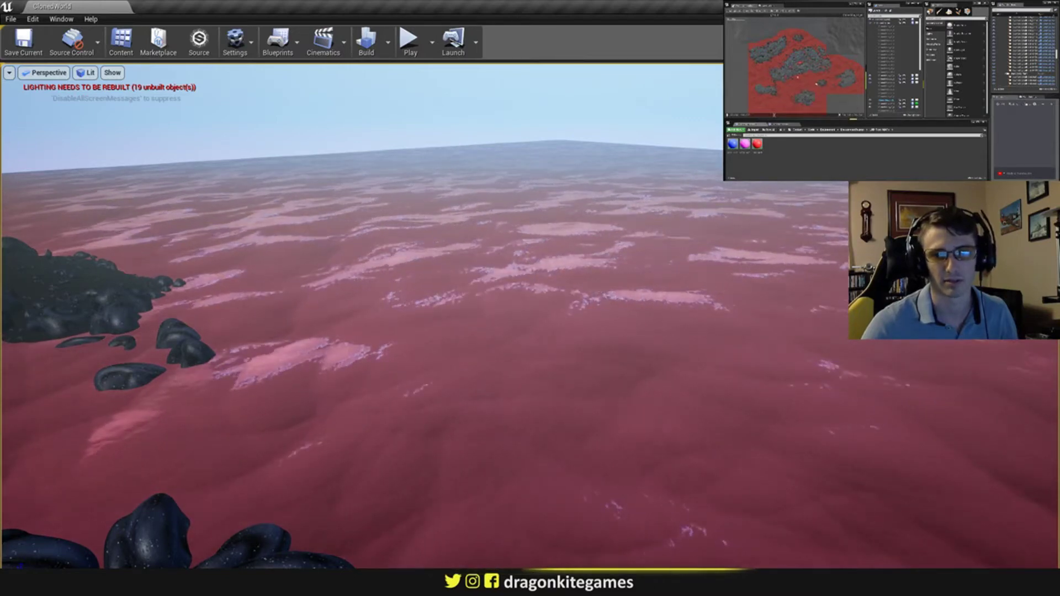
right_drag(529, 315, 337, 386)
key(s)
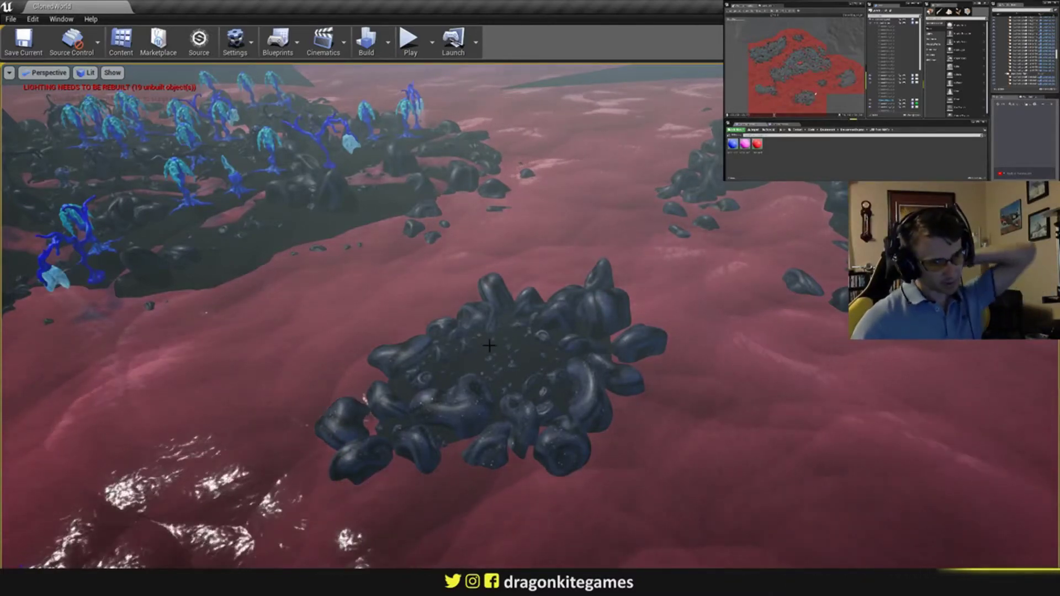
right_drag(489, 345, 479, 333)
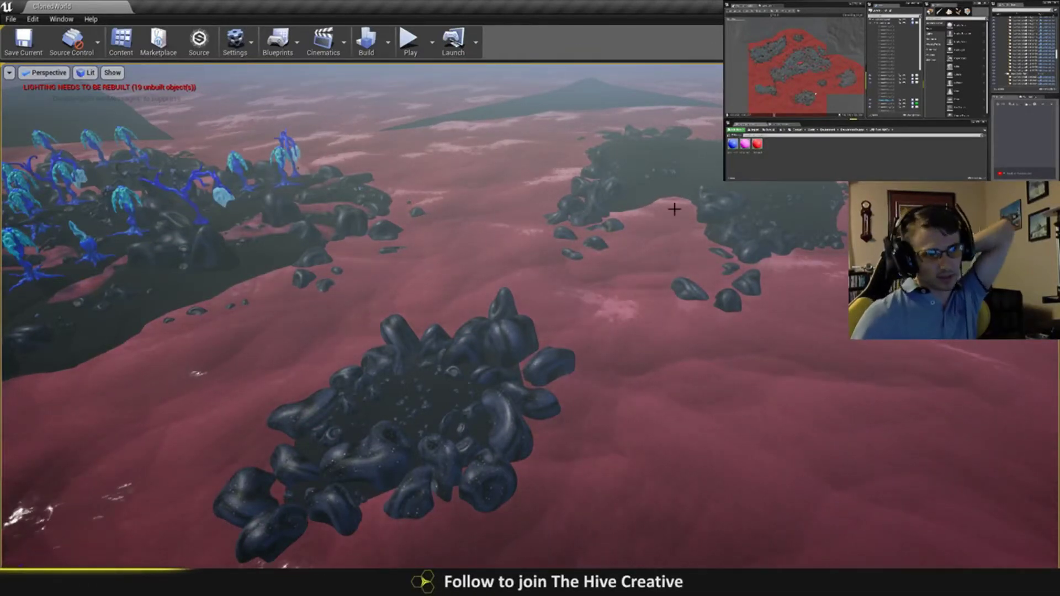
right_drag(674, 209, 676, 188)
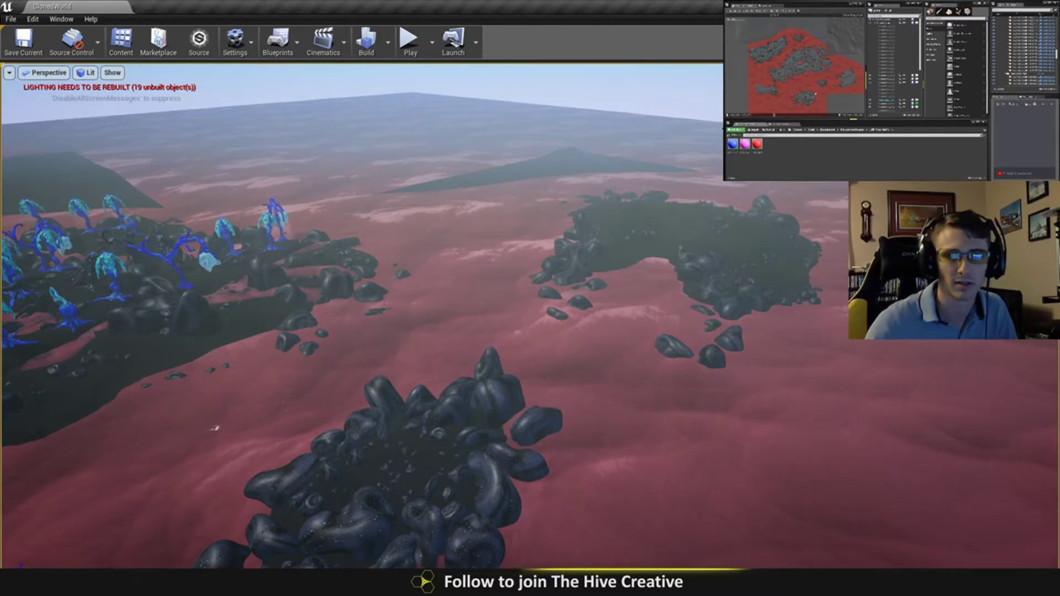
- Examine the planted spire island, the vegetated island with the red arch and the remaining bare rock islands from several angles
right_drag(700, 135, 524, 149)
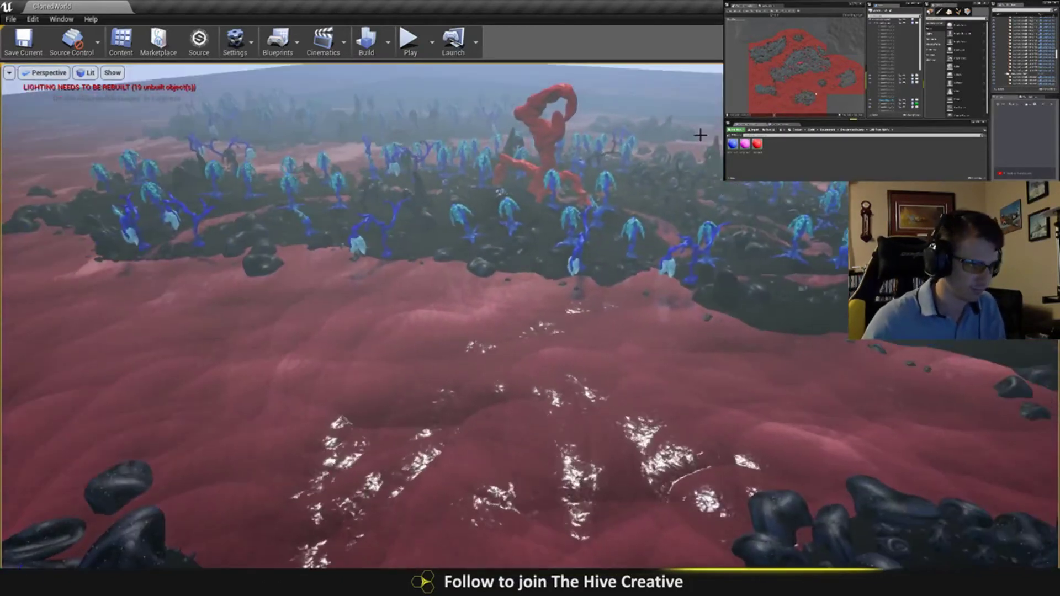
mouse_move(700, 135)
right_down()
mouse_move(738, 122)
mouse_move(700, 135)
right_up()
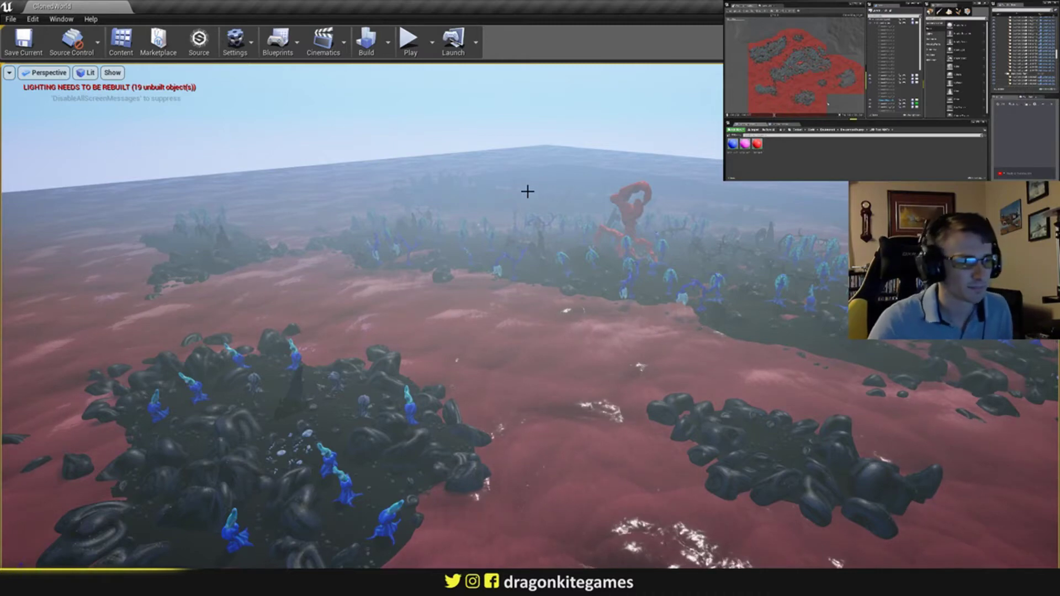
right_drag(409, 426, 634, 458)
right_drag(726, 279, 701, 279)
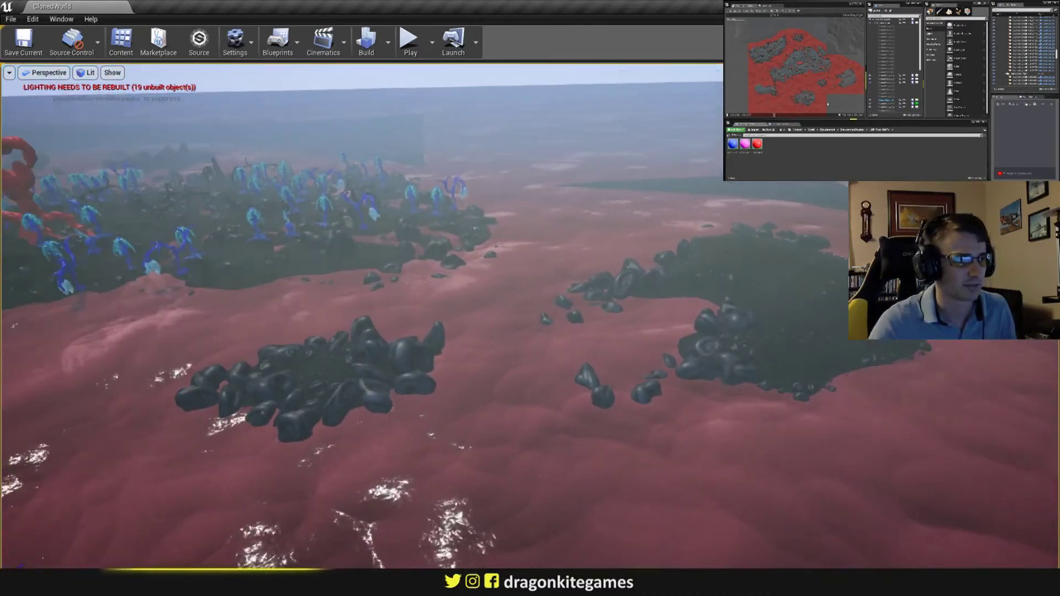
right_drag(629, 206, 698, 279)
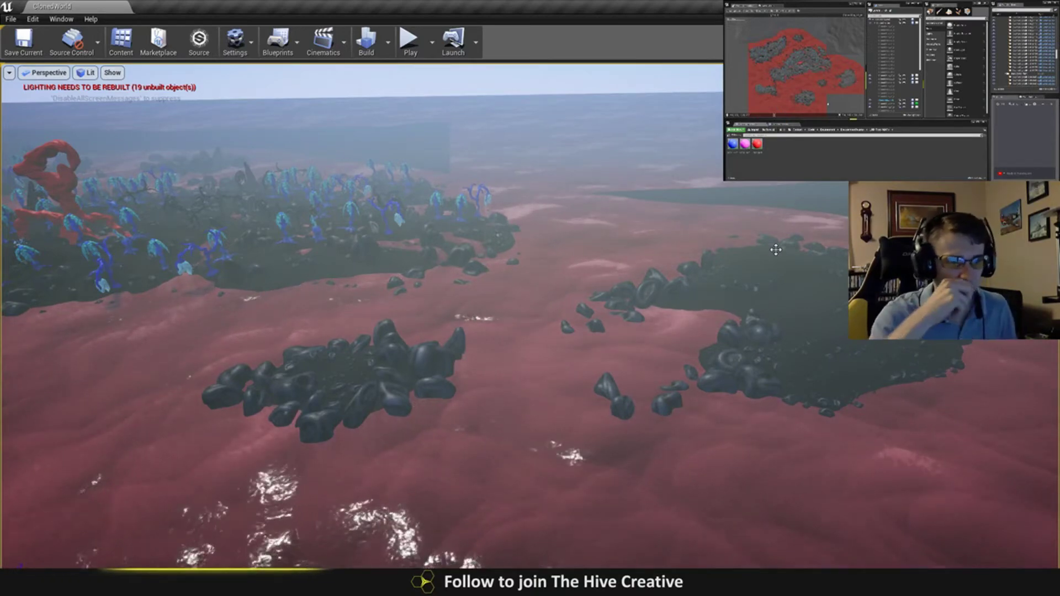
right_drag(717, 350, 320, 366)
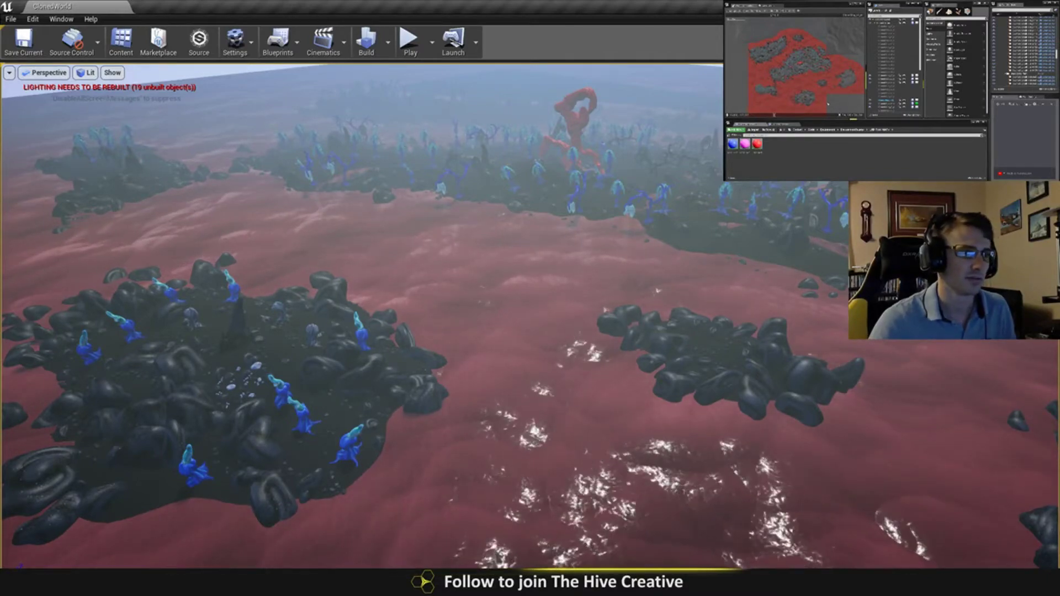
right_drag(528, 242, 629, 234)
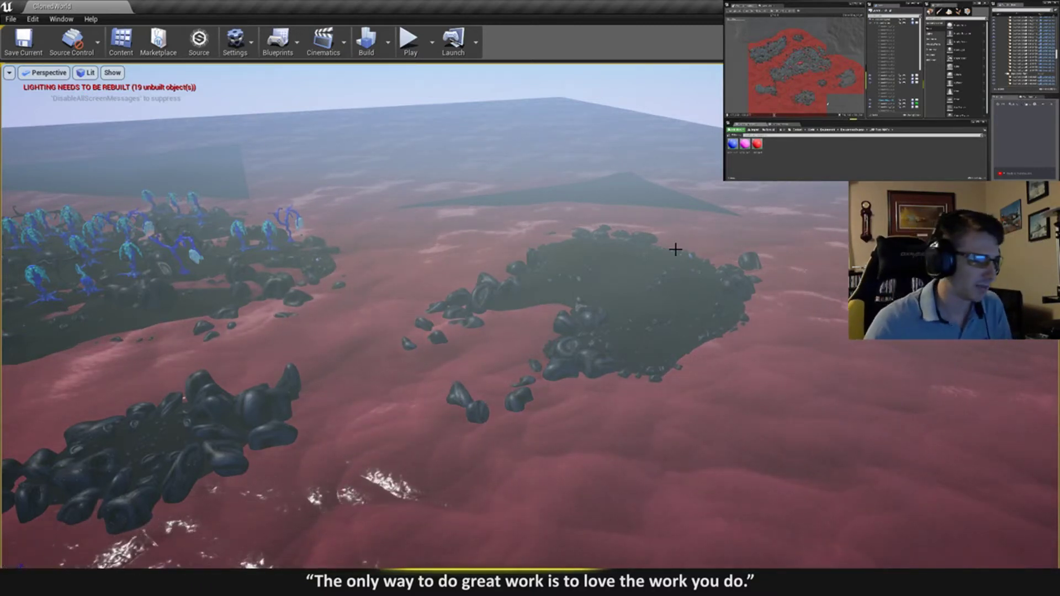
right_drag(638, 262, 599, 227)
key(s)
key(a)
right_drag(513, 224, 613, 264)
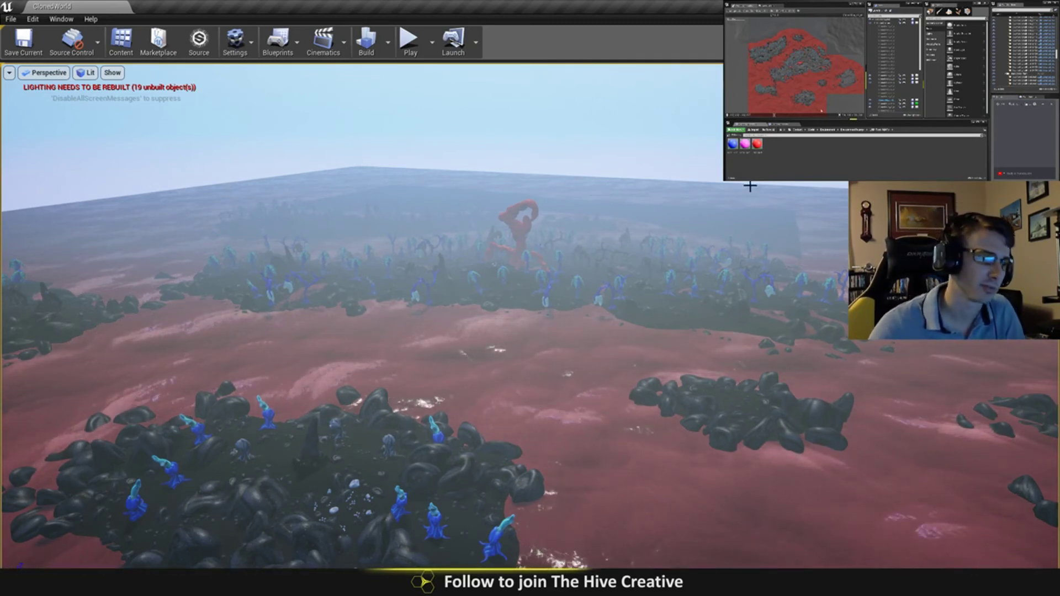
right_drag(662, 221, 742, 268)
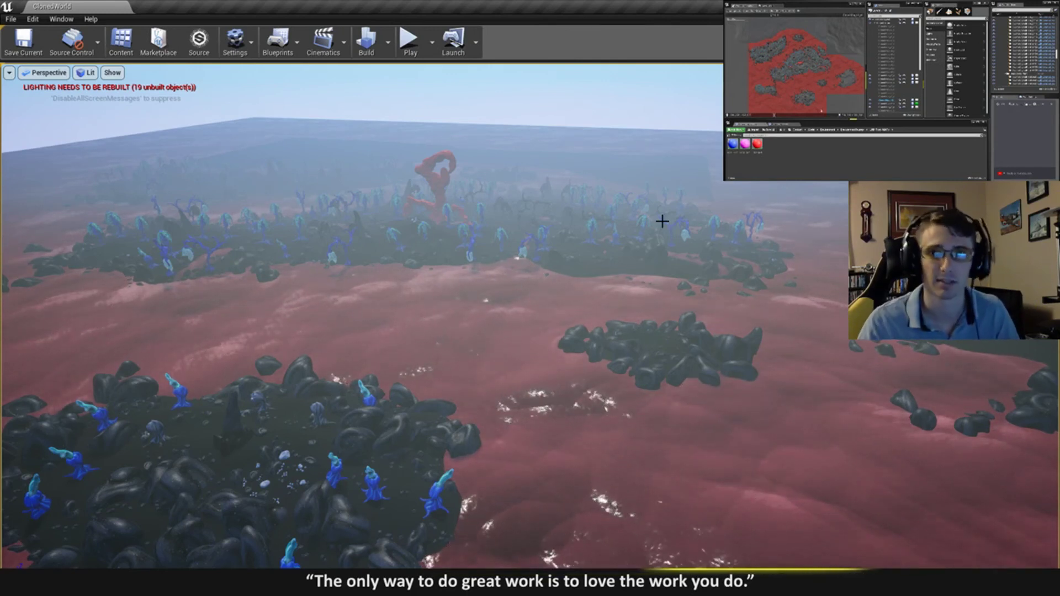
right_drag(436, 275, 384, 275)
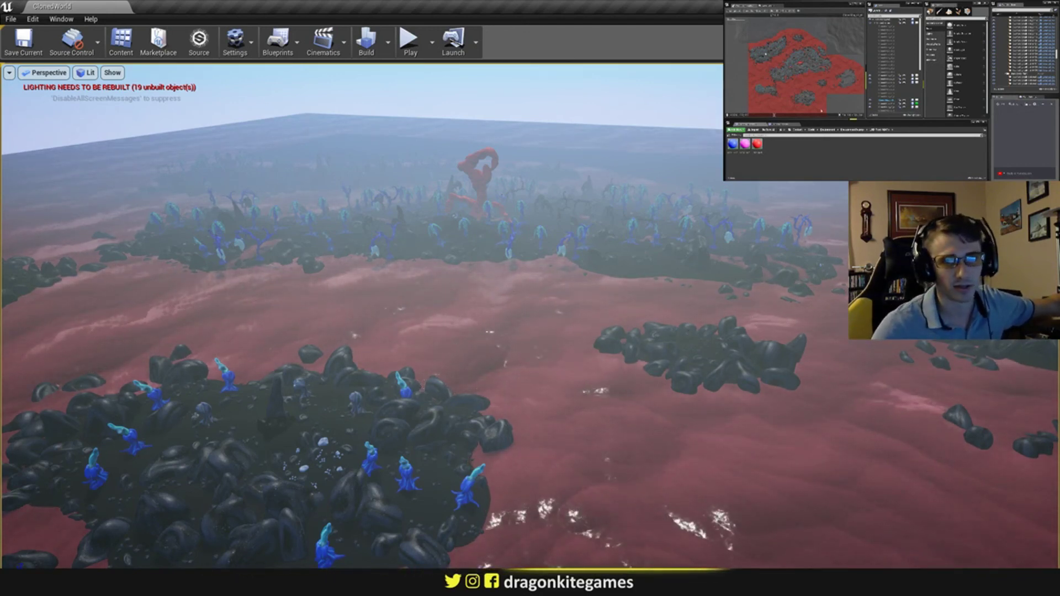
- Examine the wider landscape around the island cluster in the overhead map view
scroll(777, 54, down, 2)
scroll(777, 53, down, 1)
right_drag(777, 54, 782, 92)
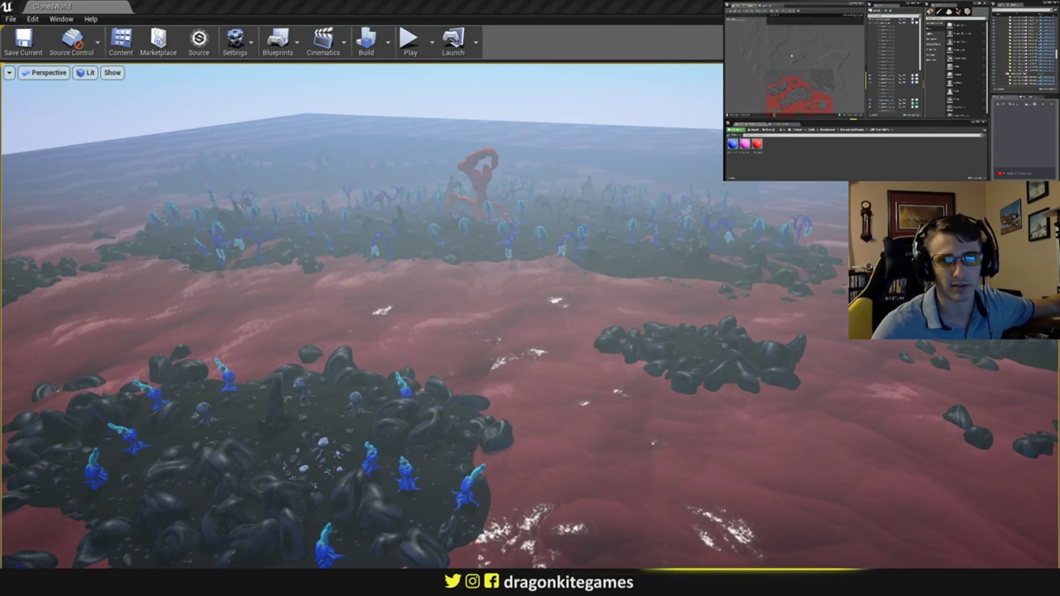